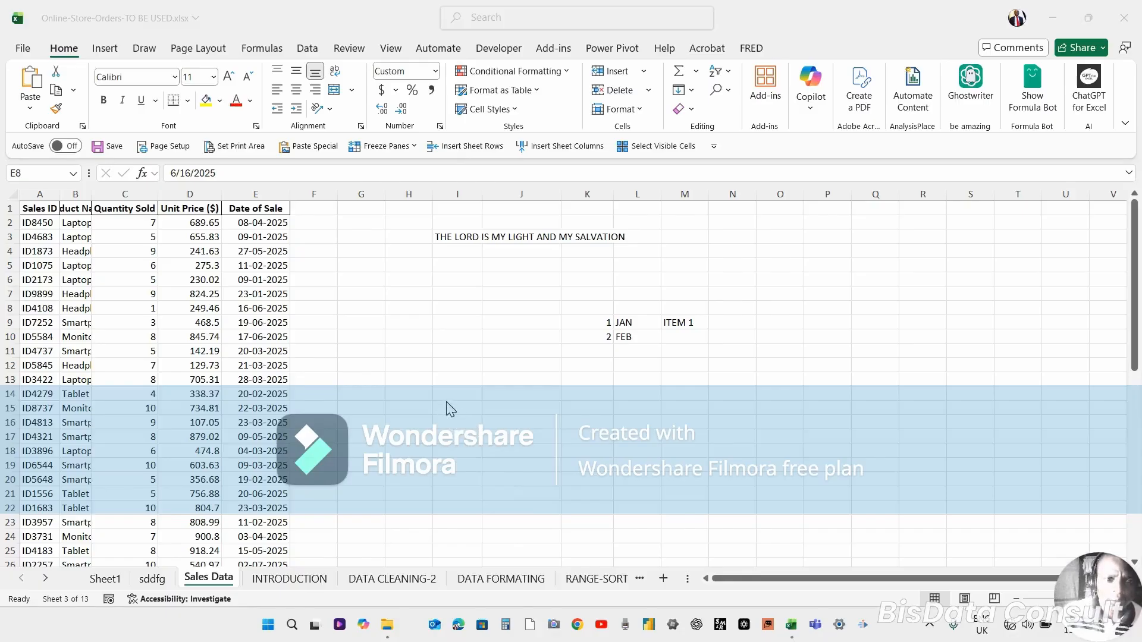
Select a cell, column G, row 6 and cell H9 in turn to show different selections.
left_click(446, 402)
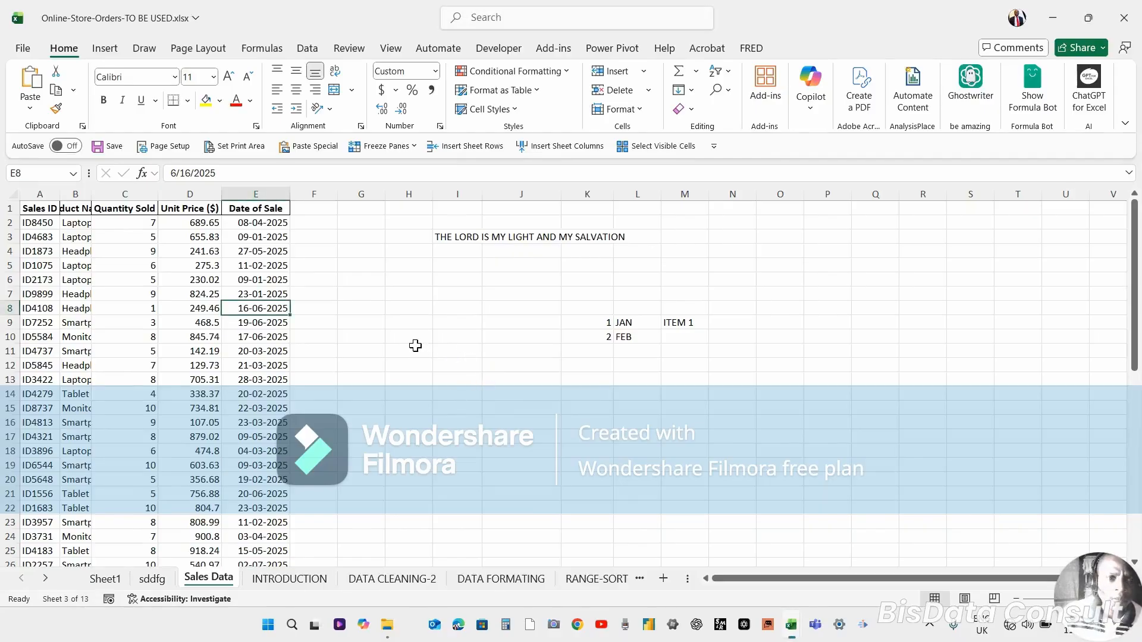
left_click(366, 326)
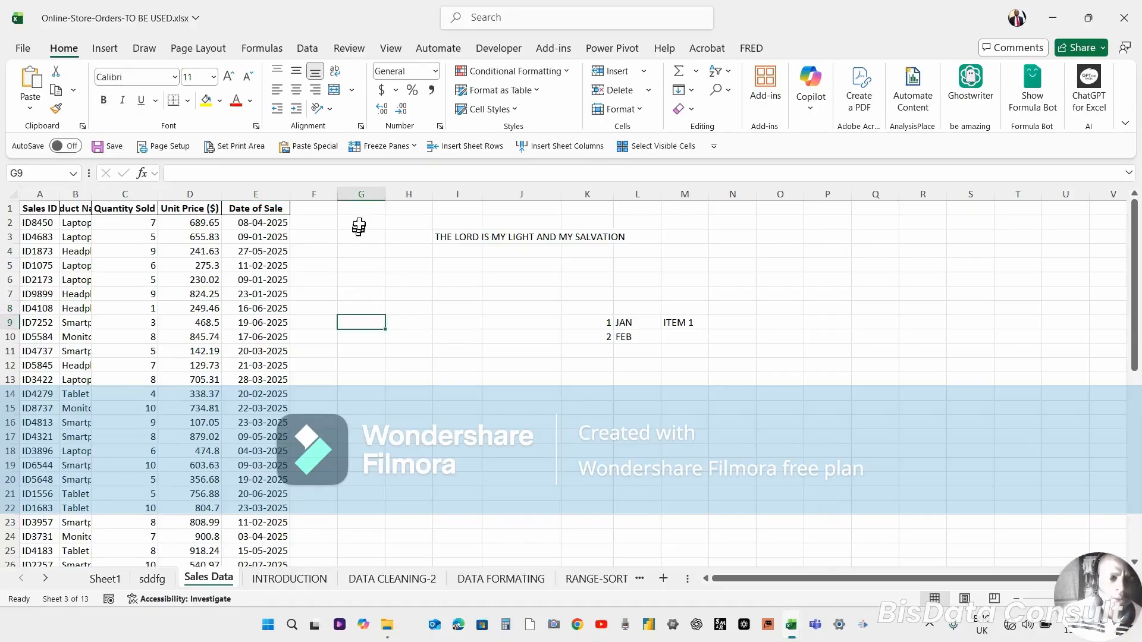
left_click(360, 193)
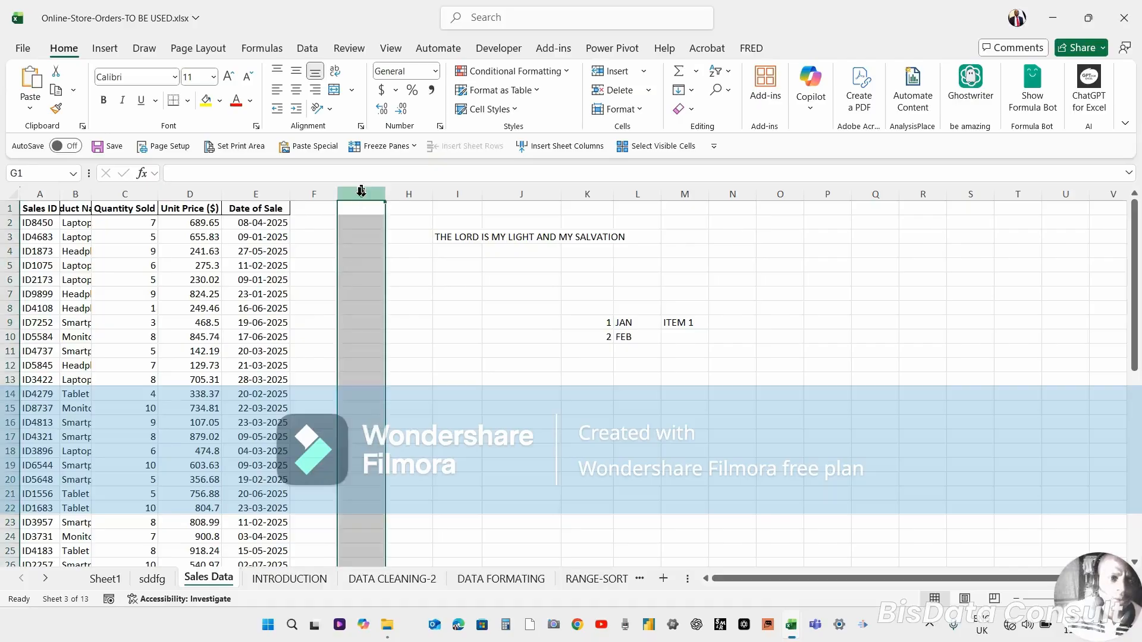
left_click(5, 279)
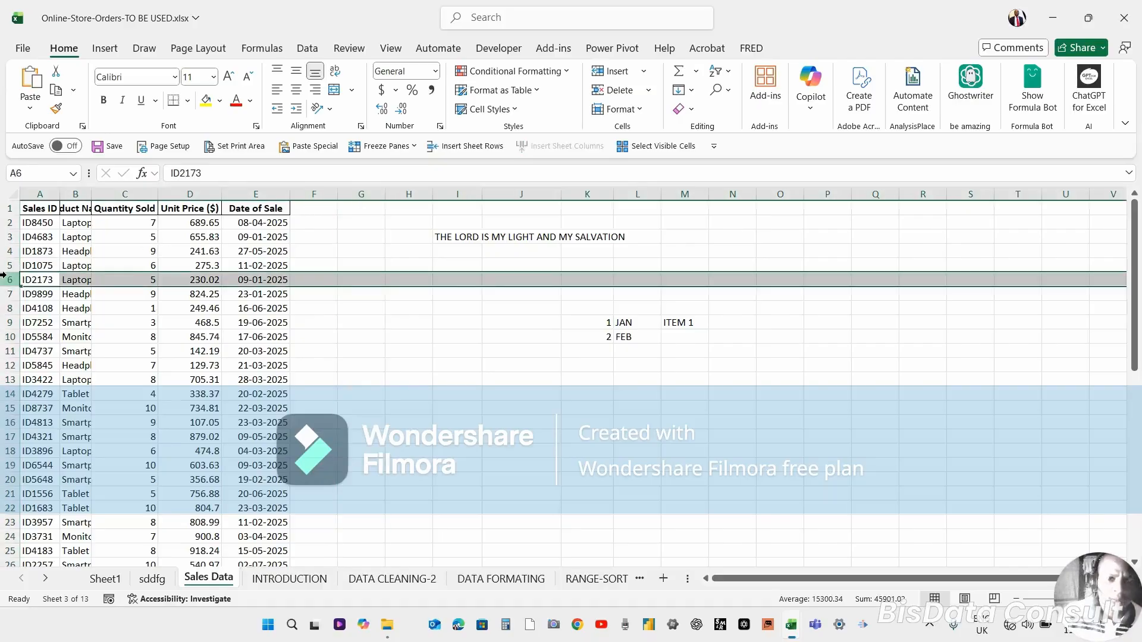
left_click(405, 322)
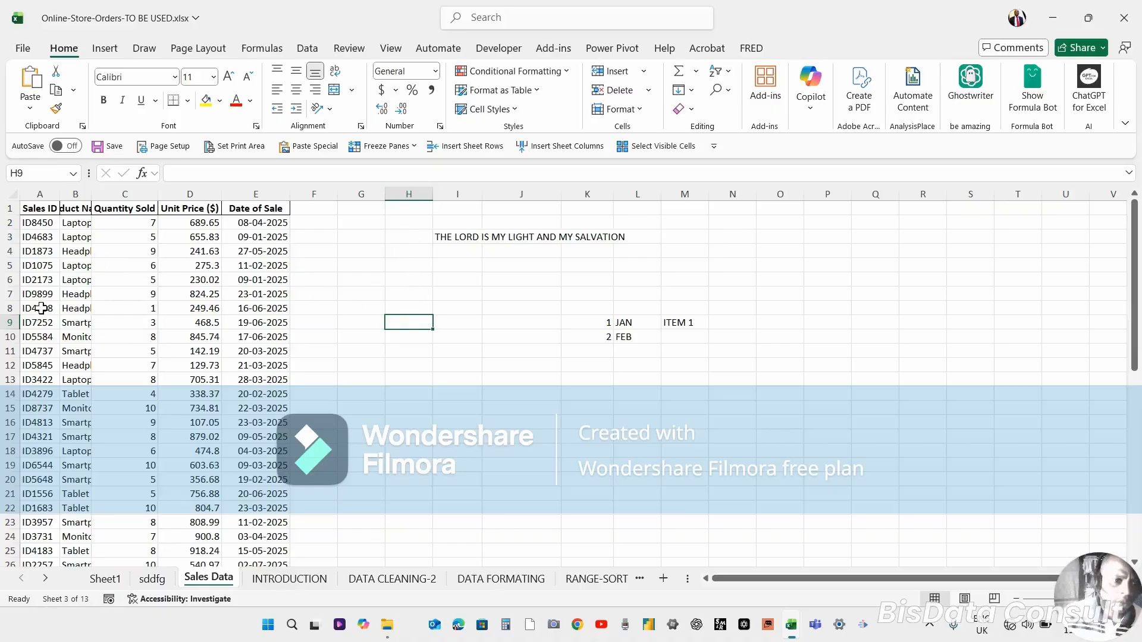
Select the Name Box, then pick cells H10 and D11 in the sales table.
left_click(74, 174)
left_click(75, 174)
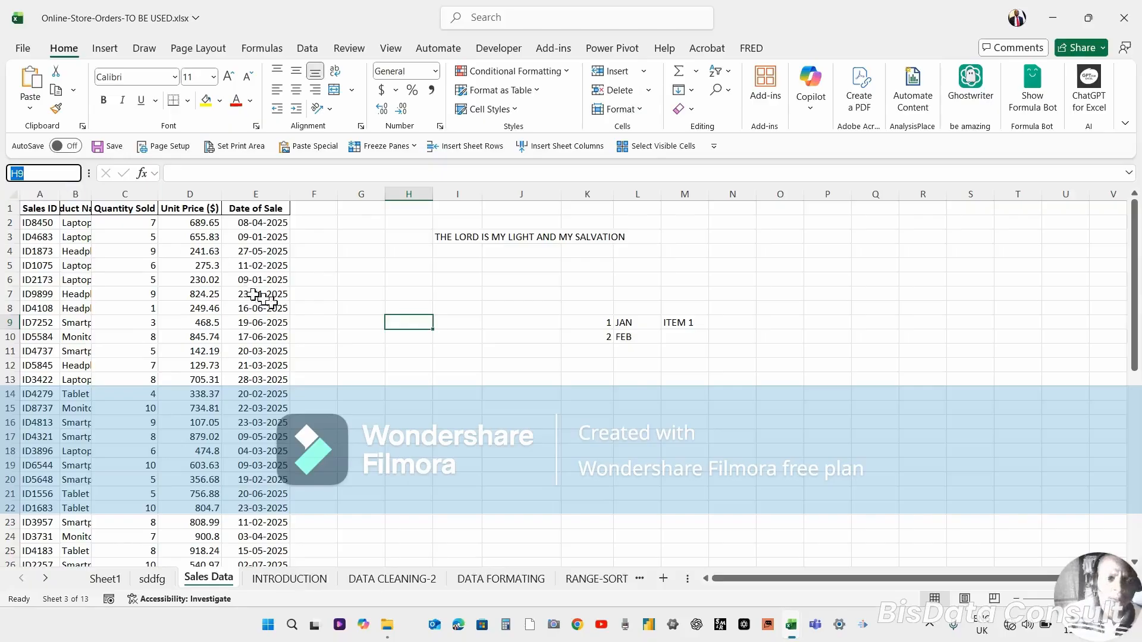
left_click(397, 342)
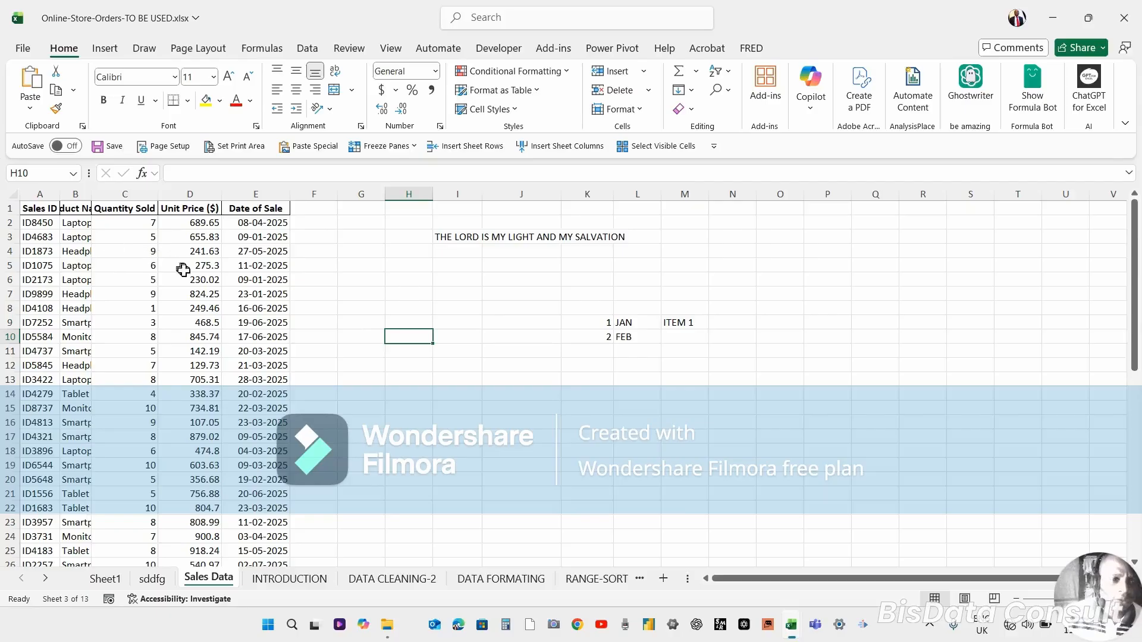
left_click(186, 352)
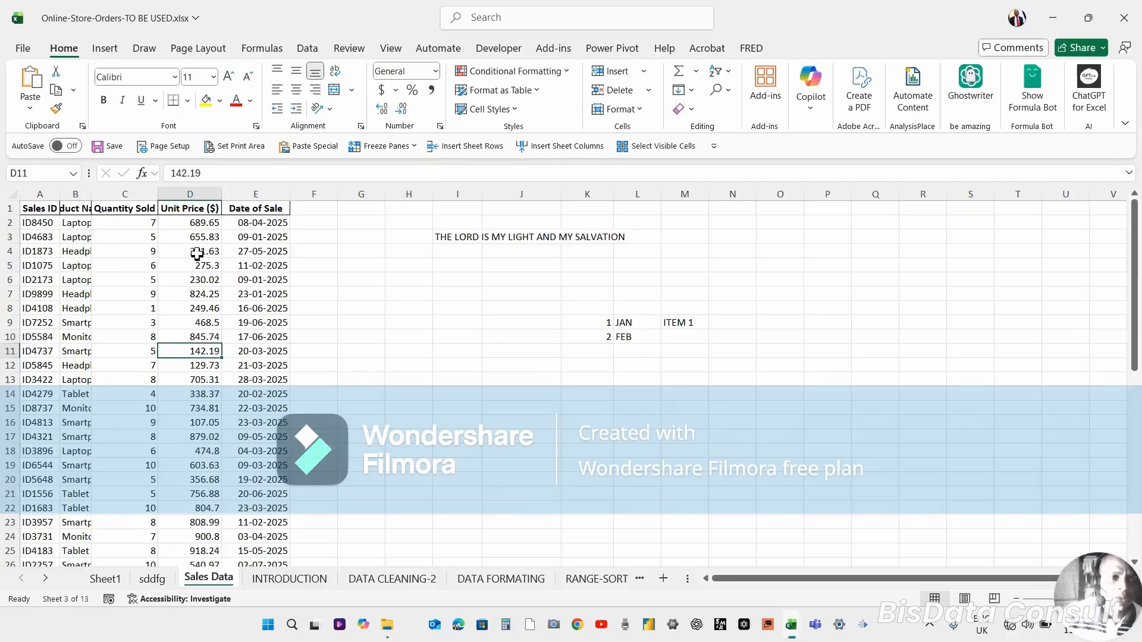
Insert a blank column before the Unit Price ($) column, then undo the insertion.
left_click(201, 193)
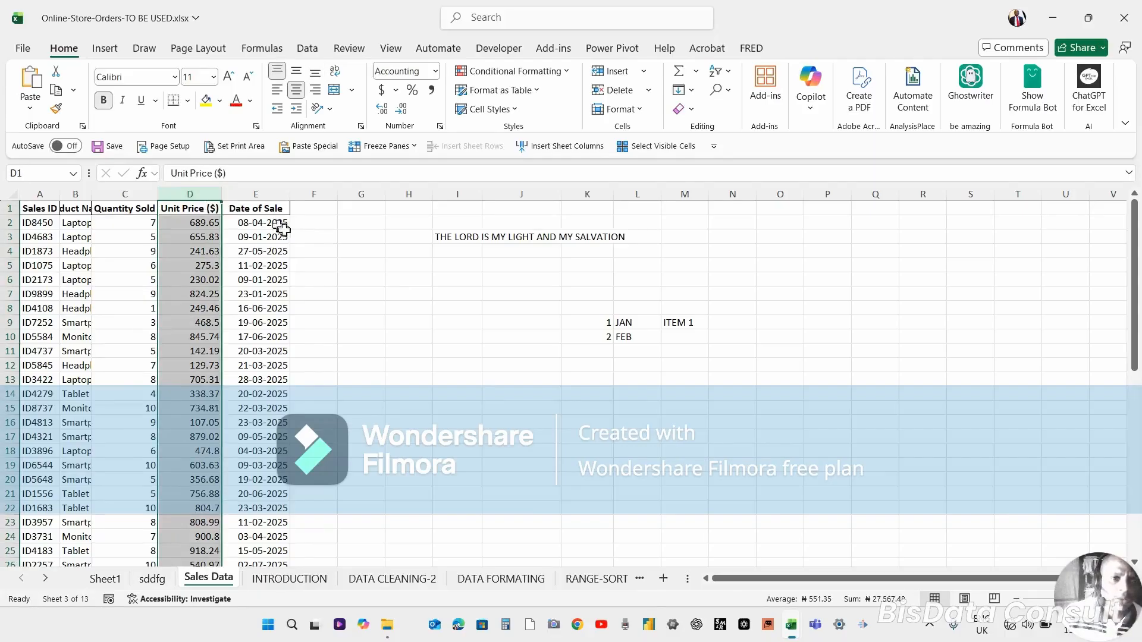
left_click(262, 266)
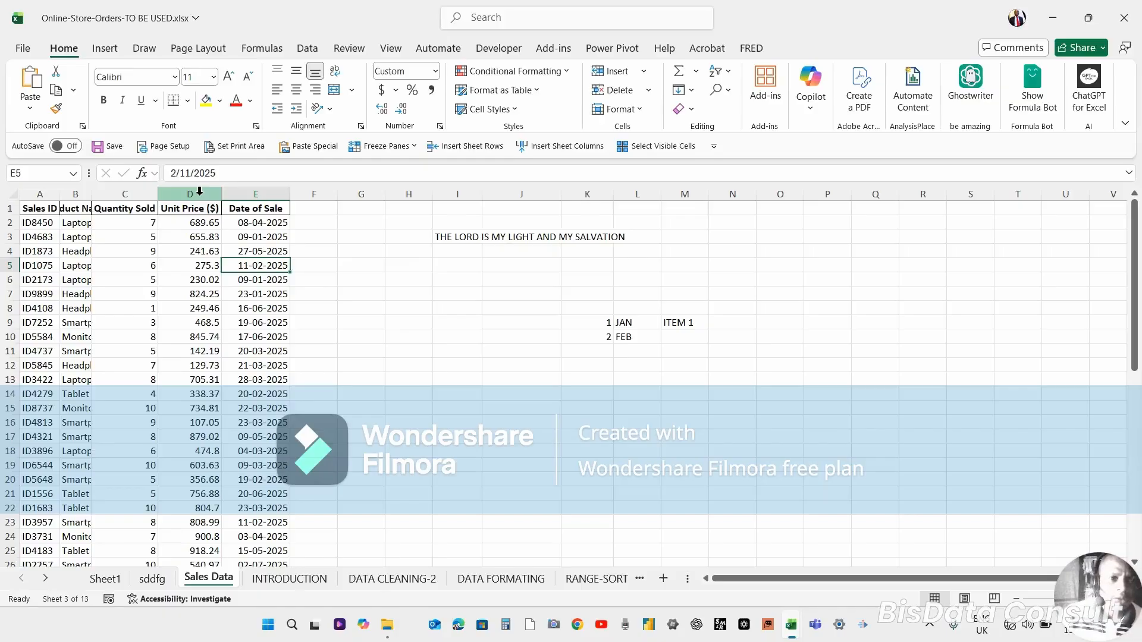
left_click(199, 191)
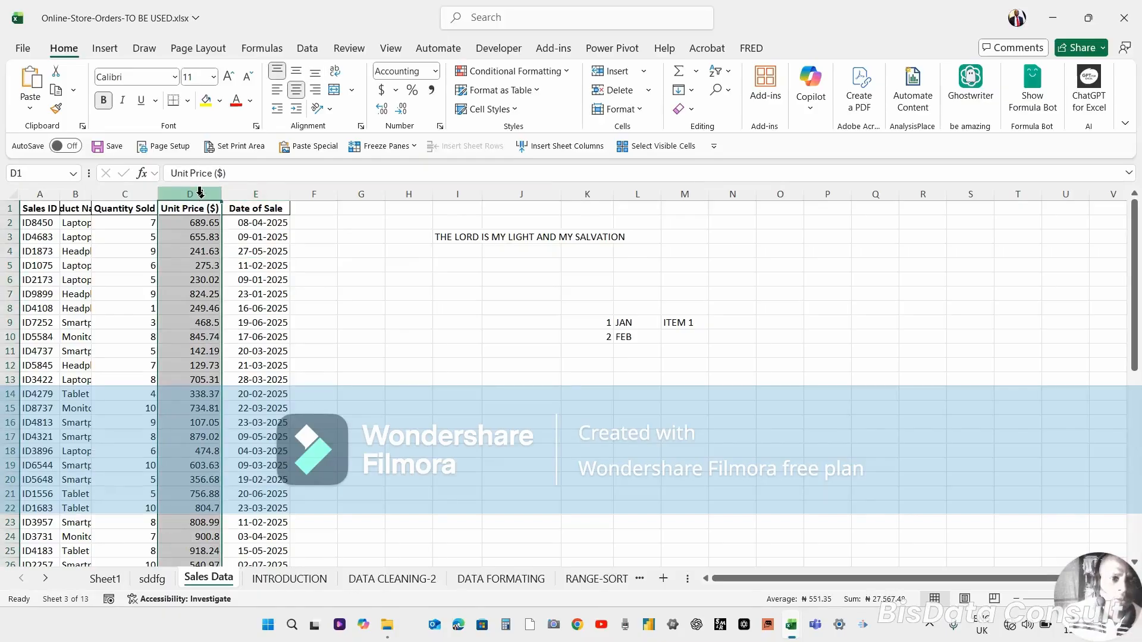
right_click(183, 309)
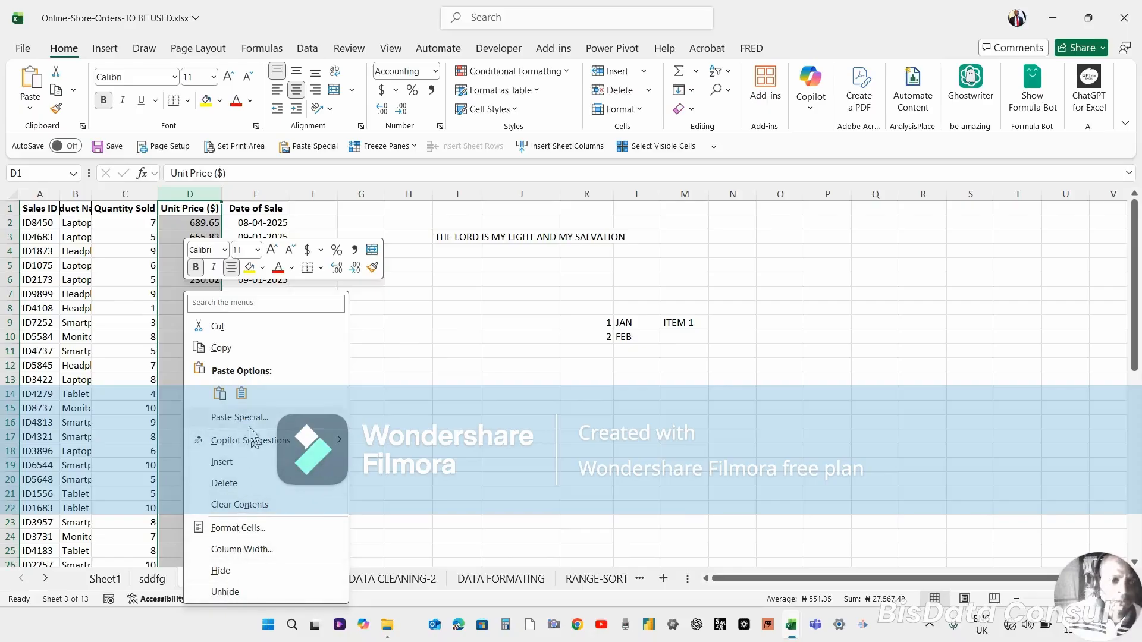
left_click(228, 465)
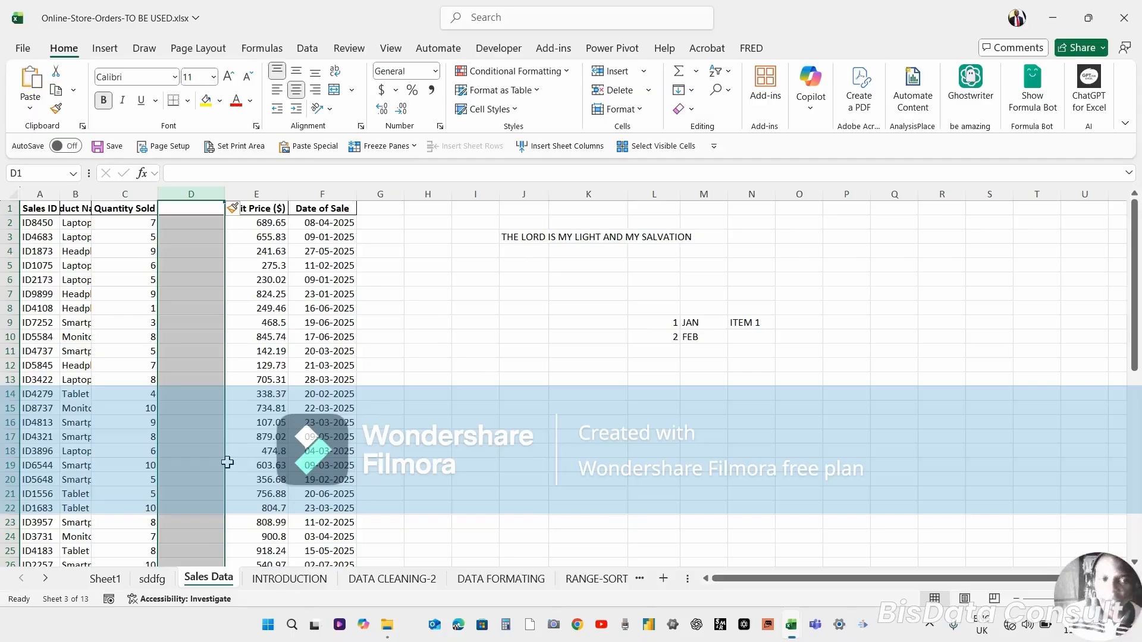
key("ctrl+z")
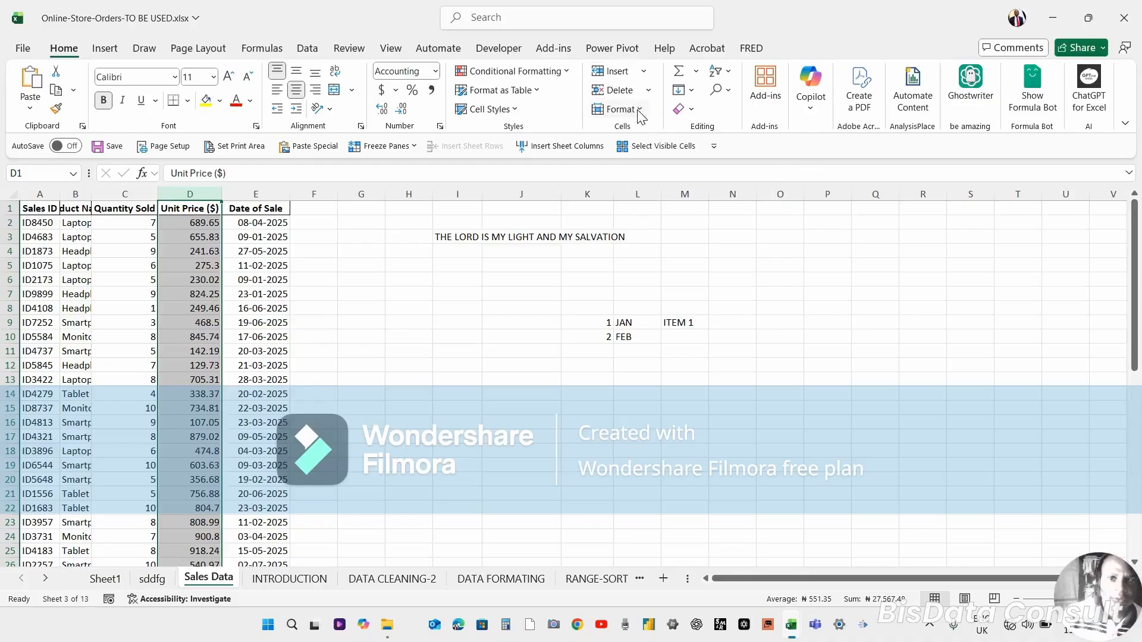
Insert a column before Unit Price ($) with the Insert command, undo it, and browse the Insert options.
left_click(601, 75)
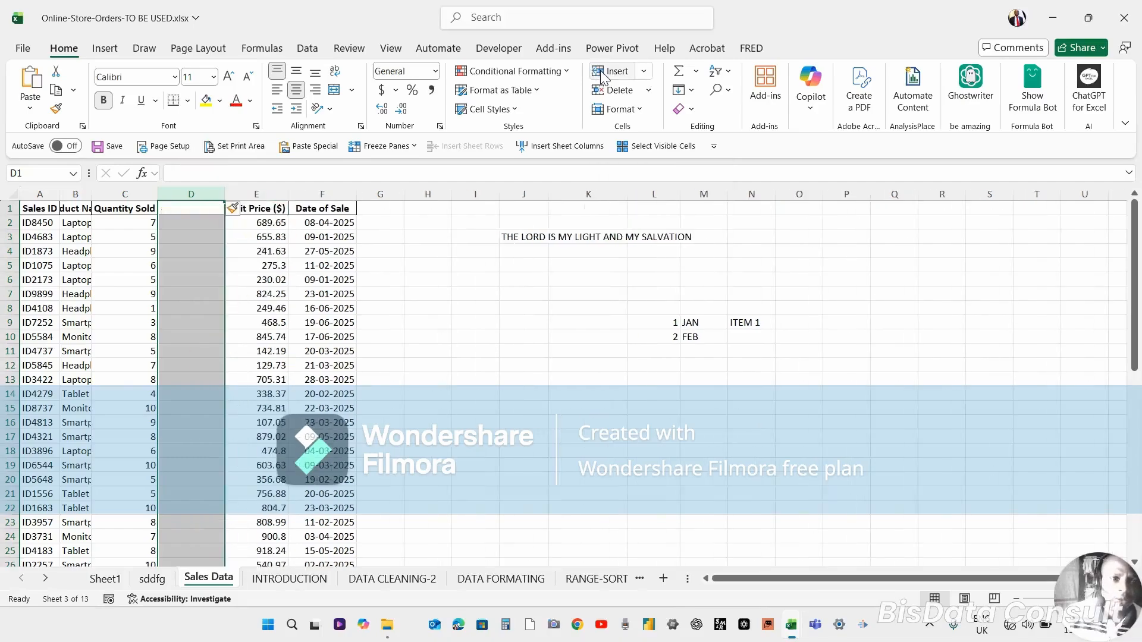
key("ctrl+z")
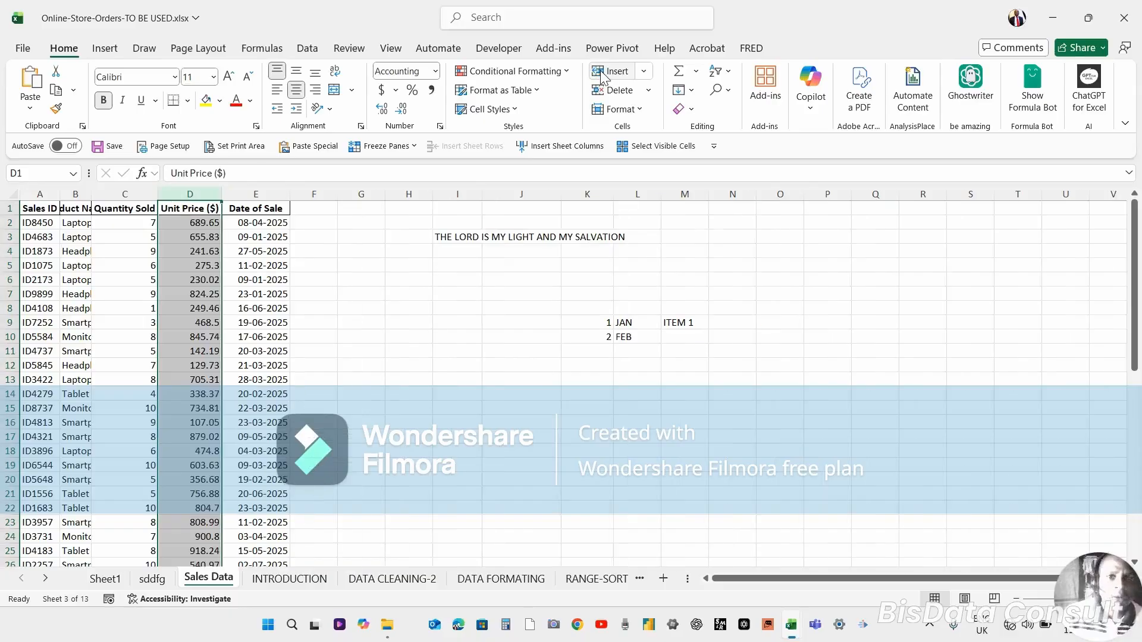
left_click(644, 71)
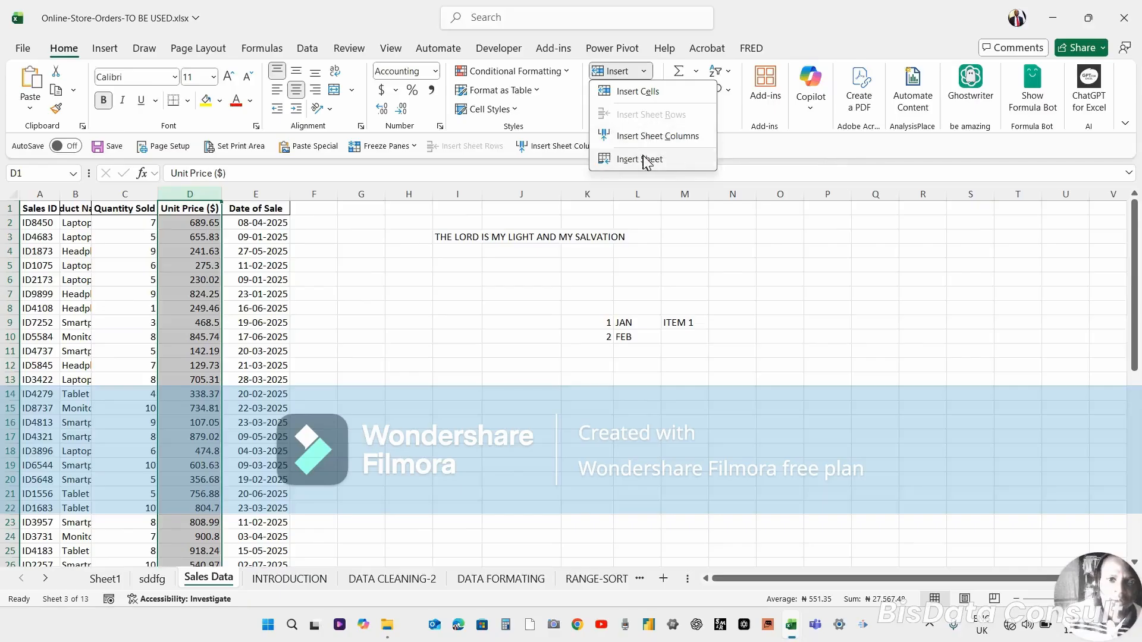
left_click(427, 342)
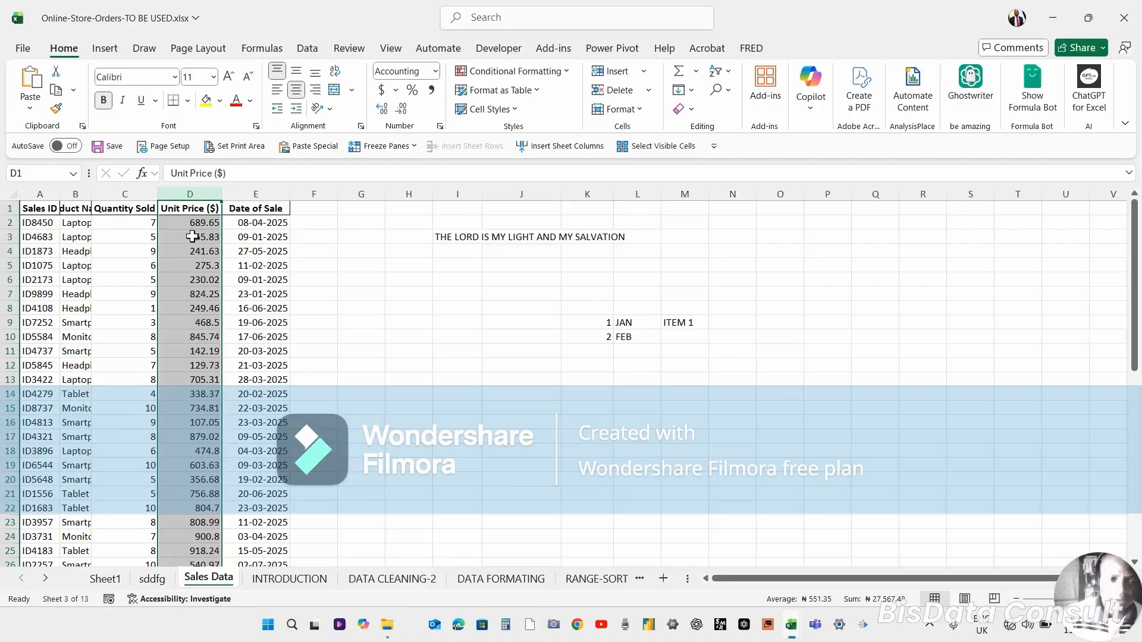
Extend the selection across columns D to H, insert five blank columns there, then undo it.
key("shift+Right")
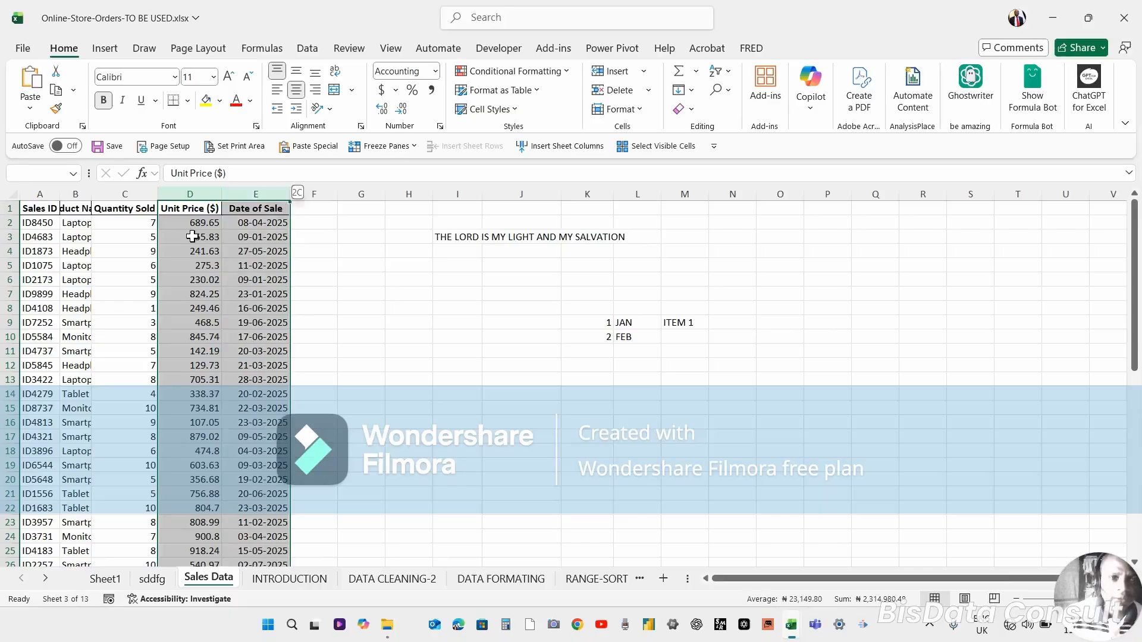
key("shift+Right")
key("shift+Right")
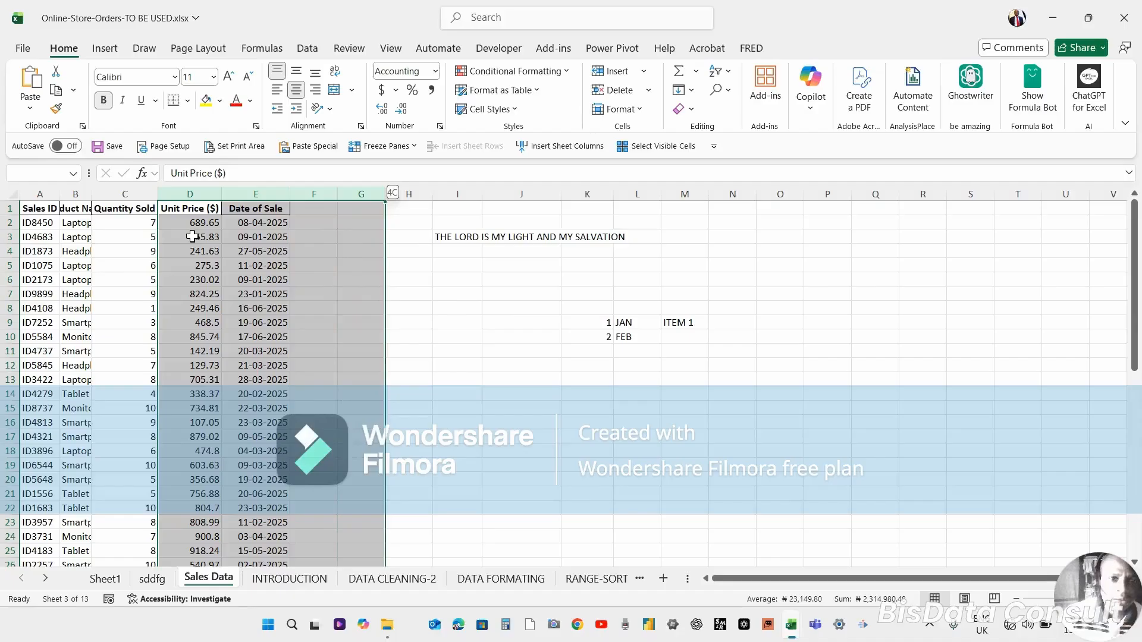
key("shift+Right")
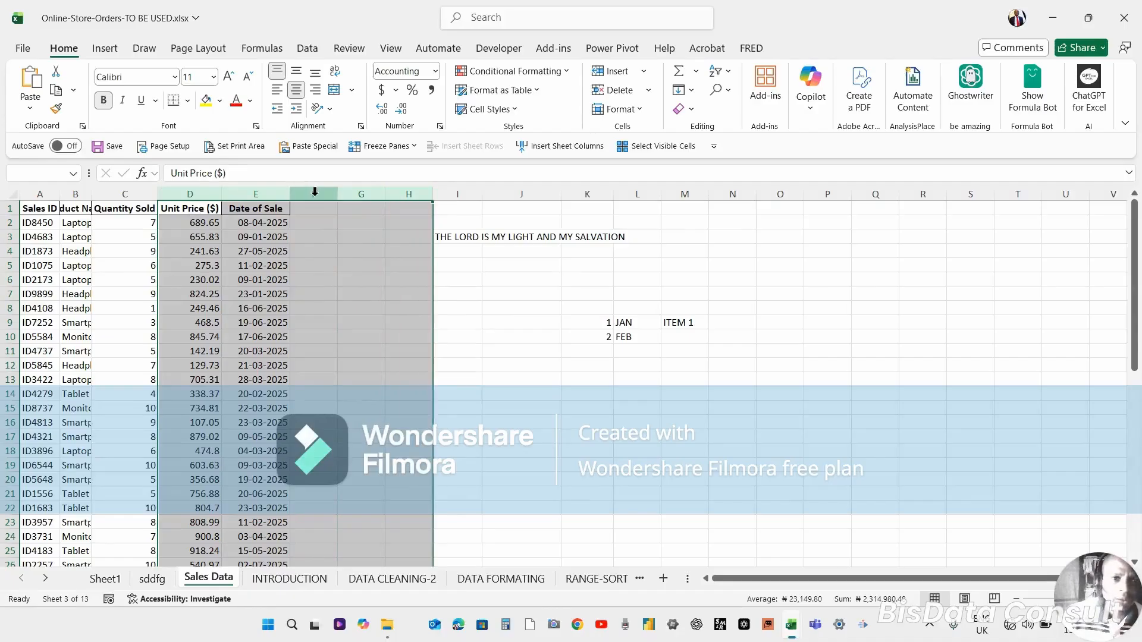
right_click(338, 262)
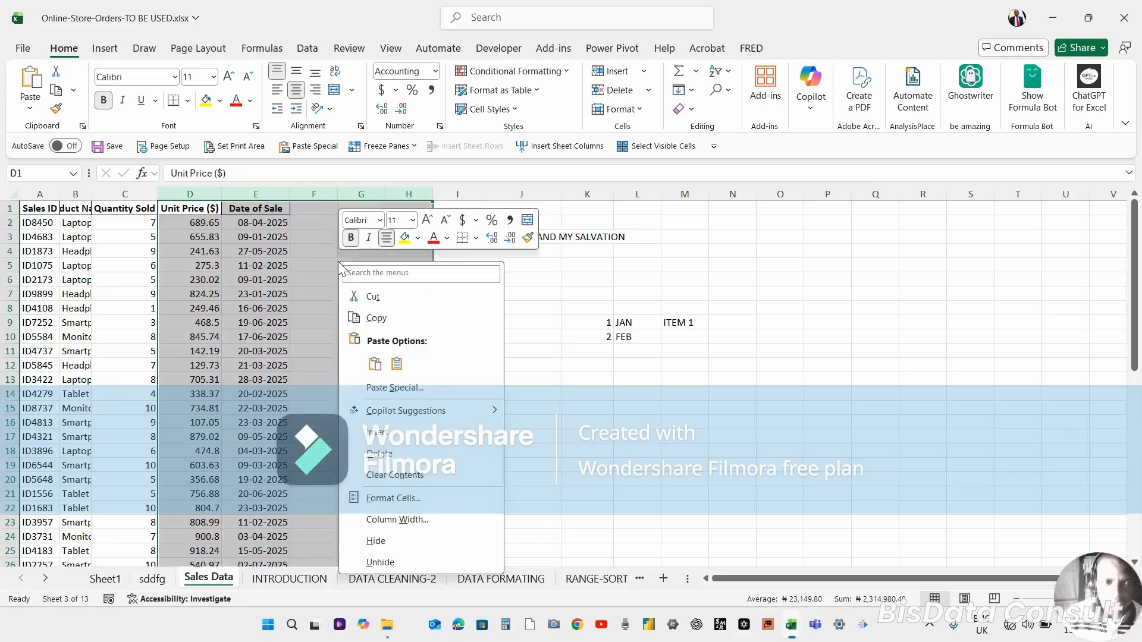
left_click(375, 432)
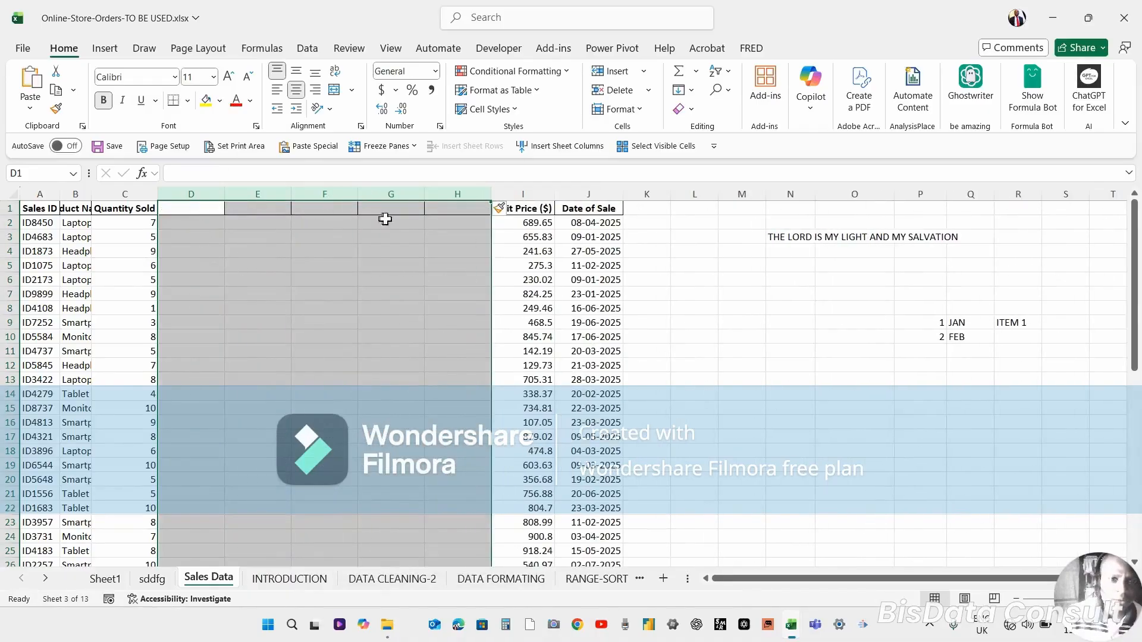
key("ctrl+z")
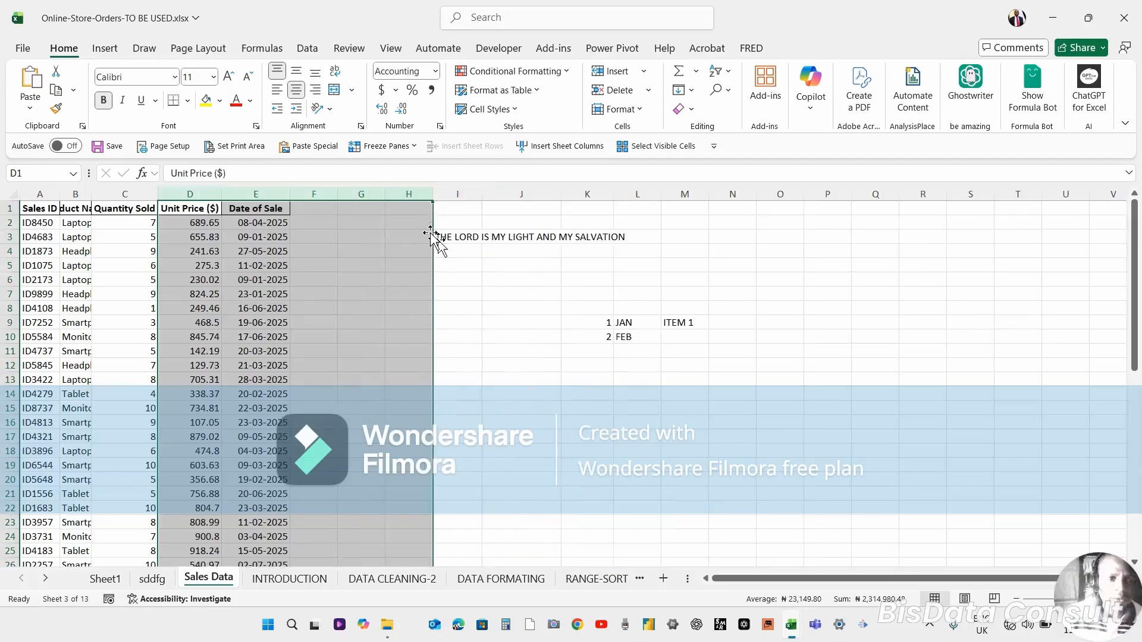
Insert an entire blank row at row 11 from cell H11 using the Insert dialog.
left_click(34, 324)
left_click(10, 322)
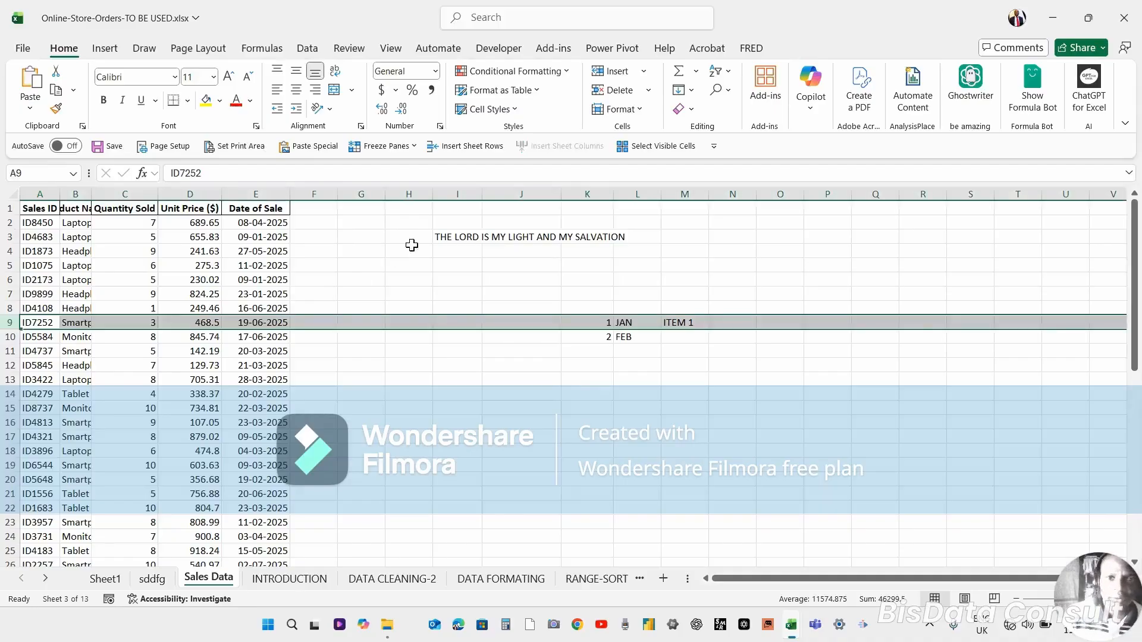
left_click(539, 322)
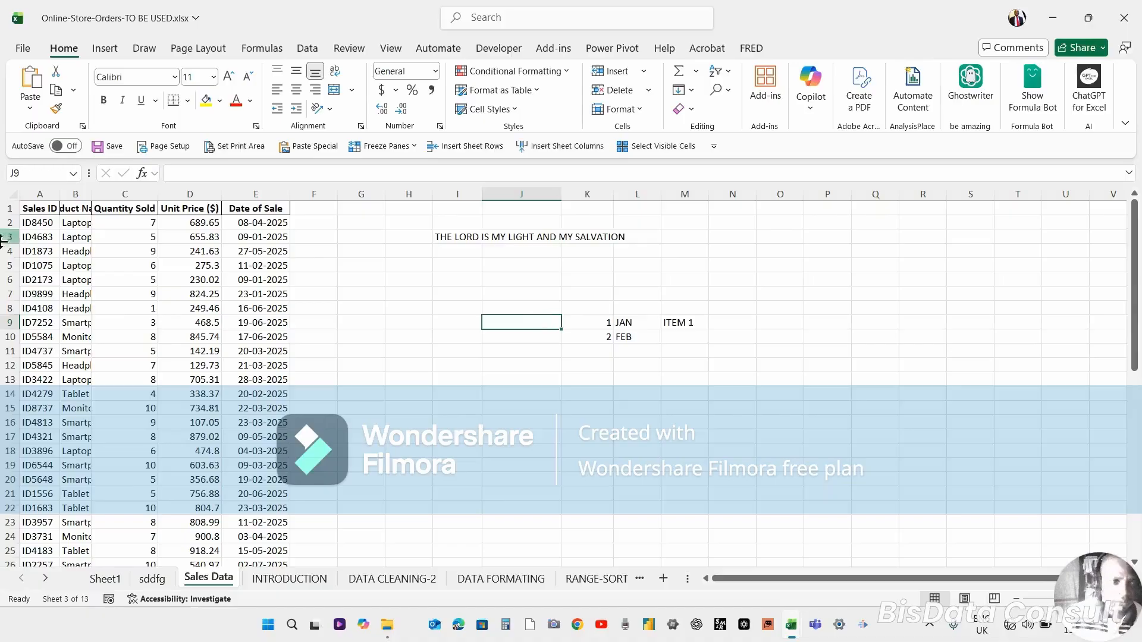
left_click(387, 352)
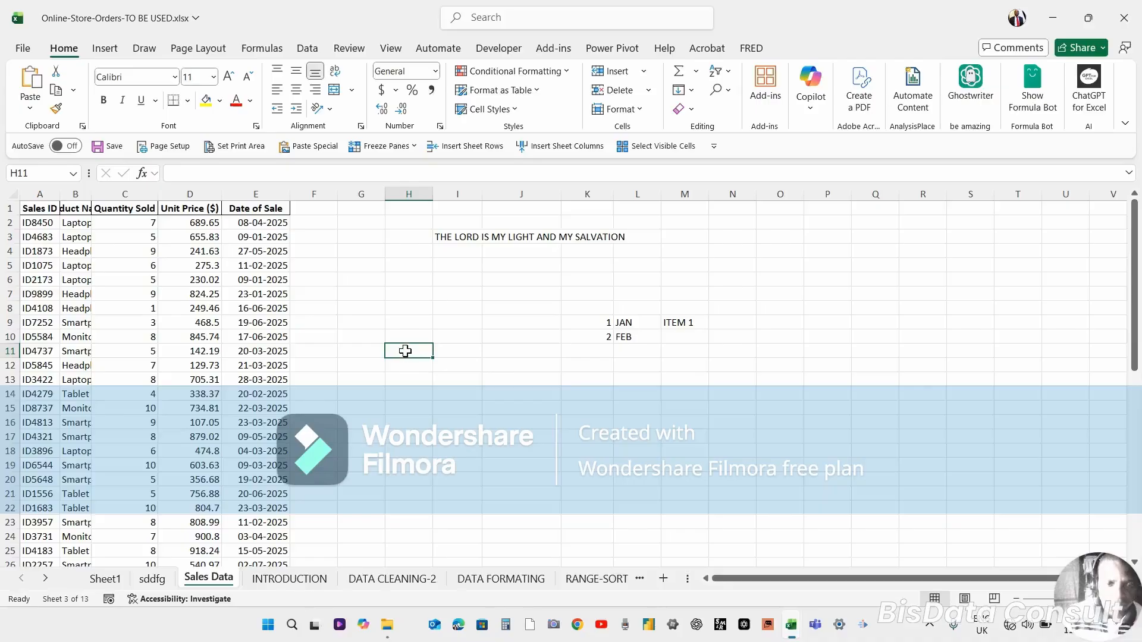
right_click(405, 351)
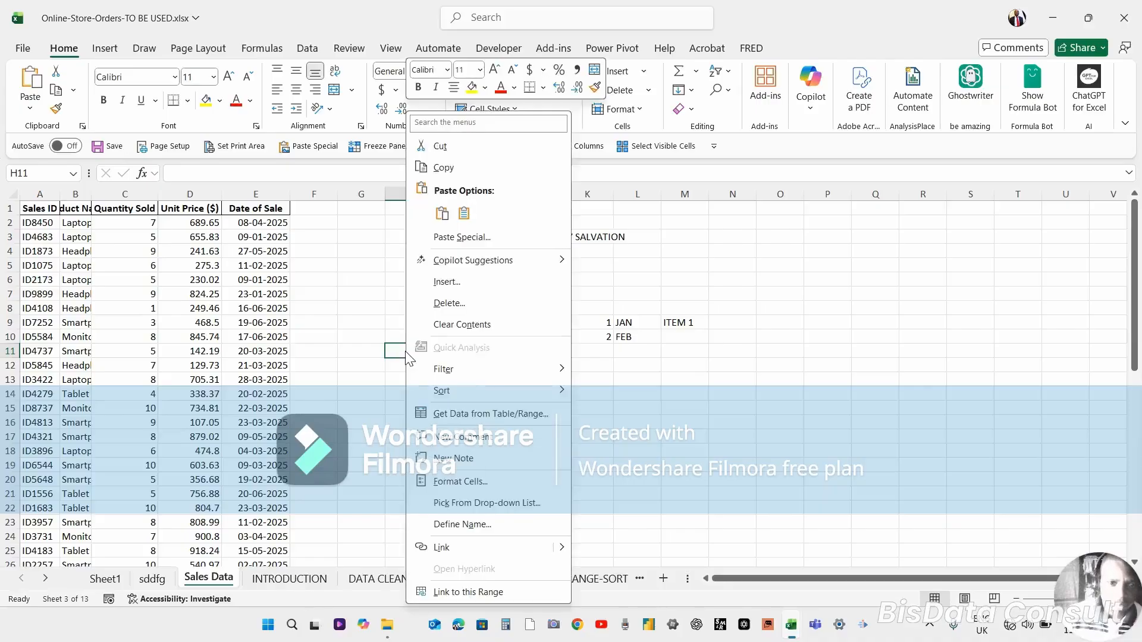
left_click(452, 282)
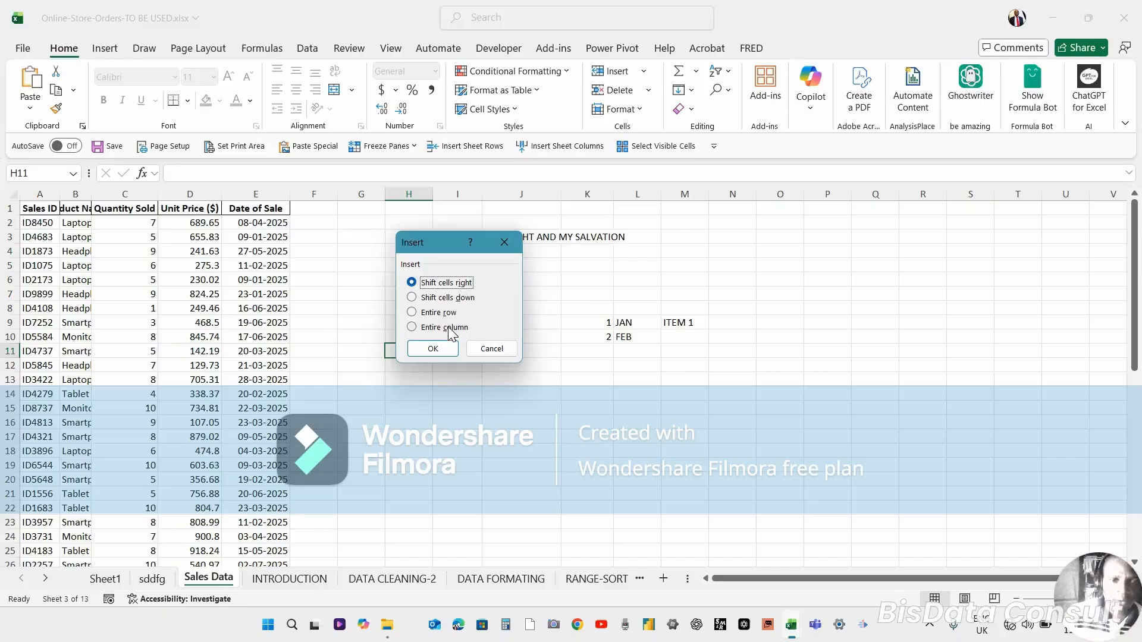
left_click(412, 314)
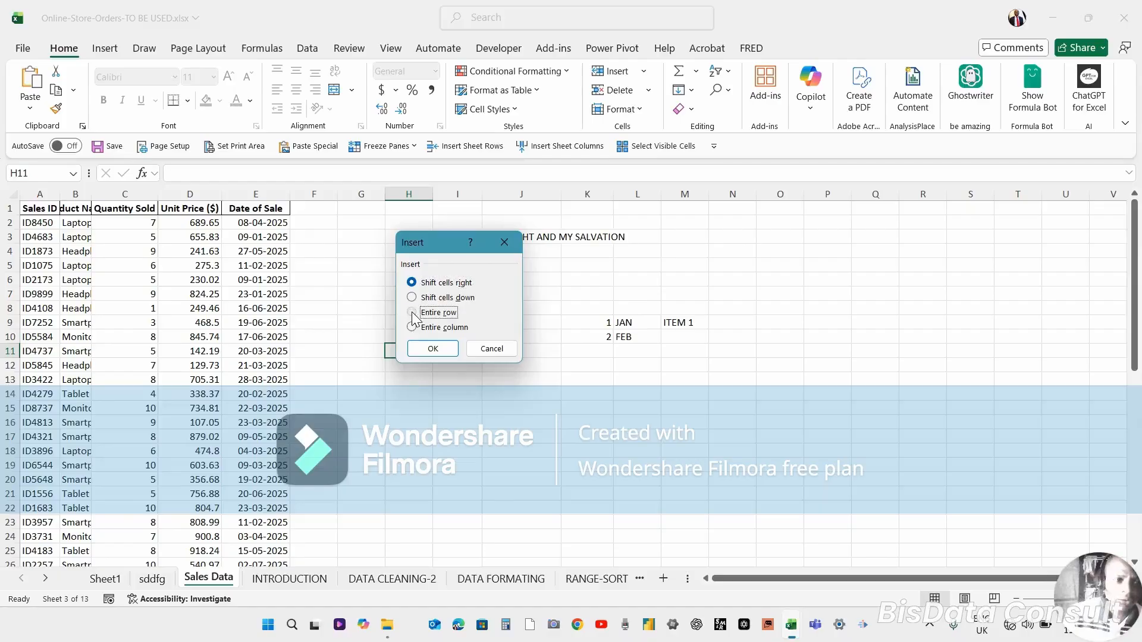
left_click(432, 349)
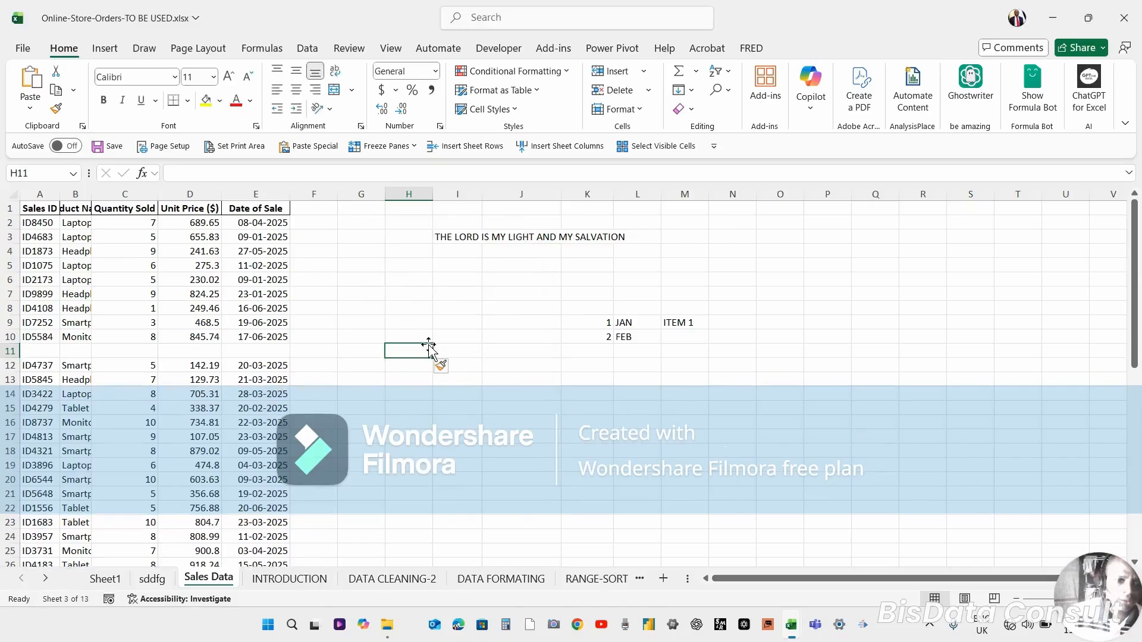
Remove the blank row 11 from the orders list and reselect cell H11.
left_click_drag(2, 357, 3, 356)
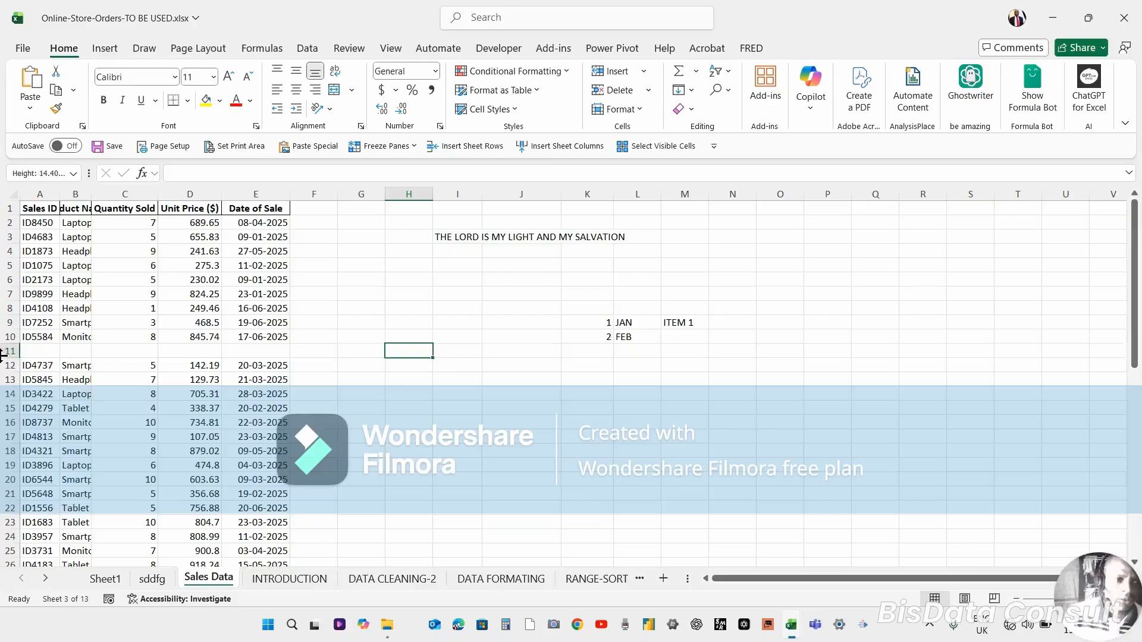
left_click(6, 353)
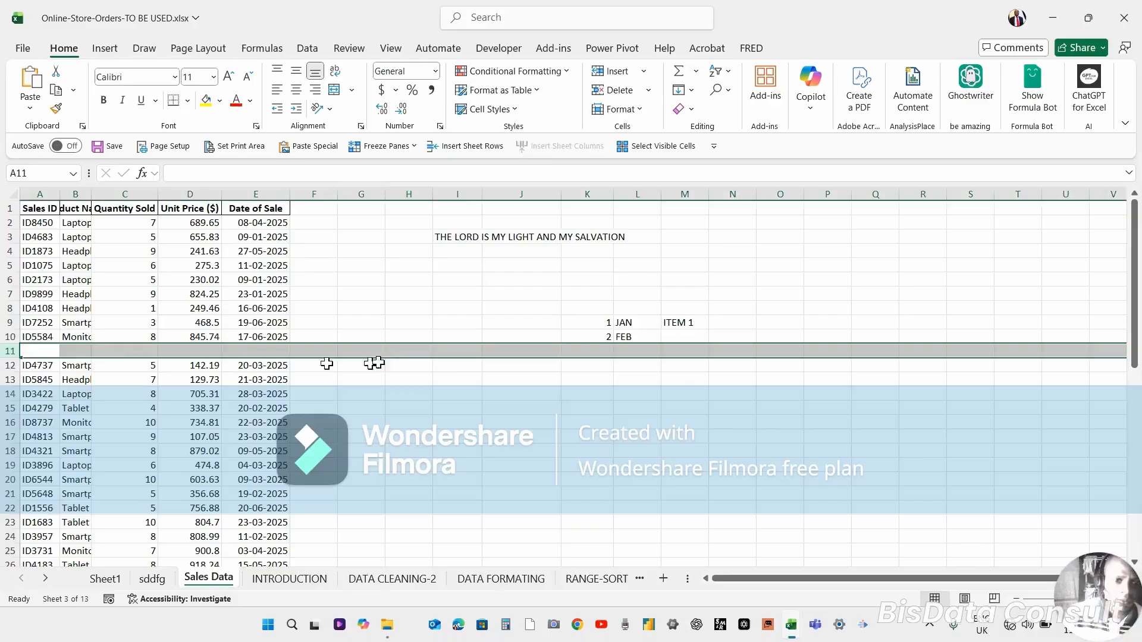
left_click(408, 352)
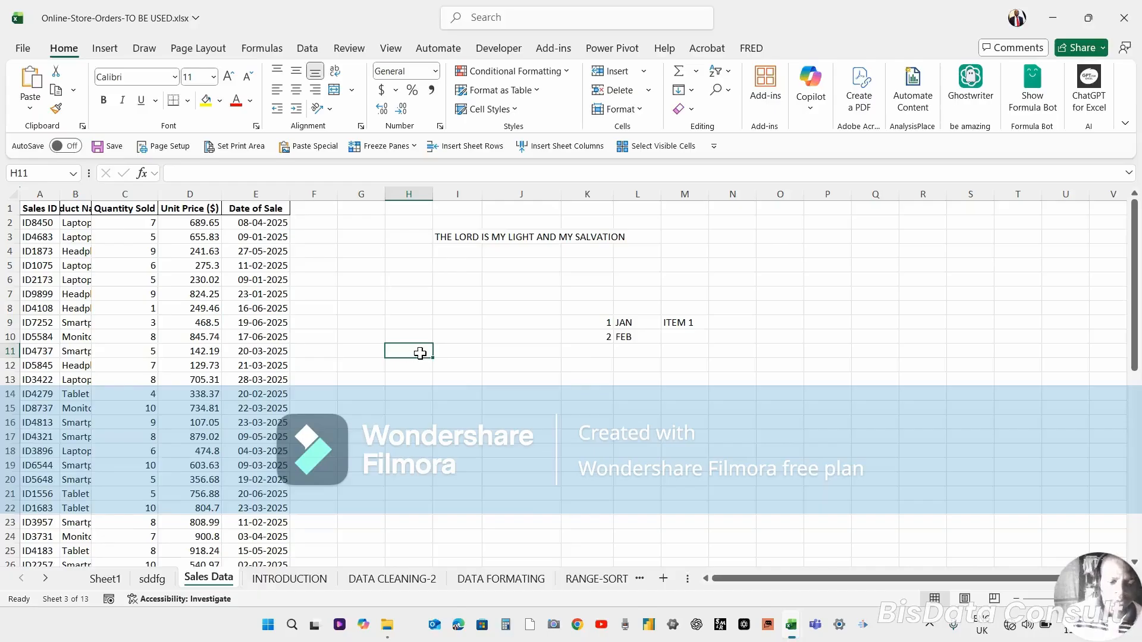
right_click(420, 354)
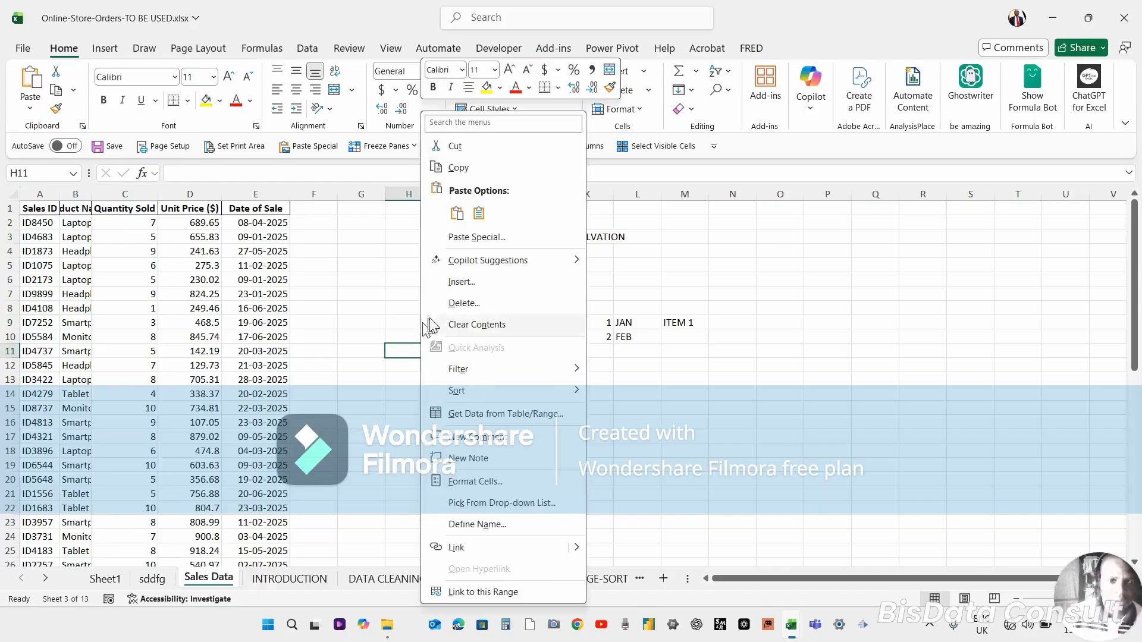
left_click(479, 284)
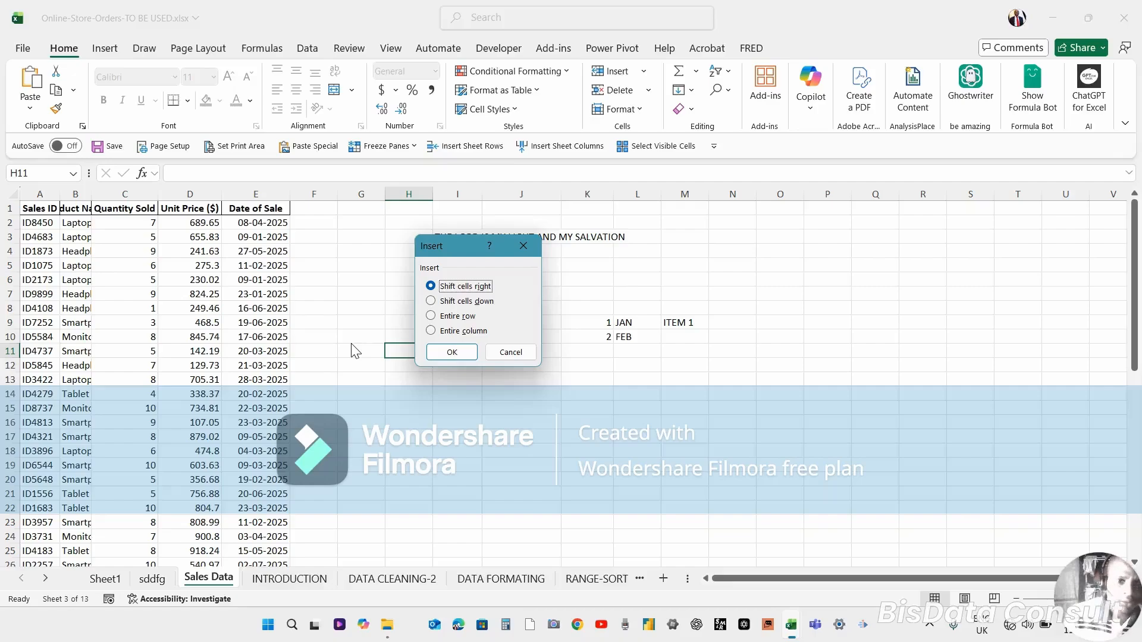
left_click(511, 353)
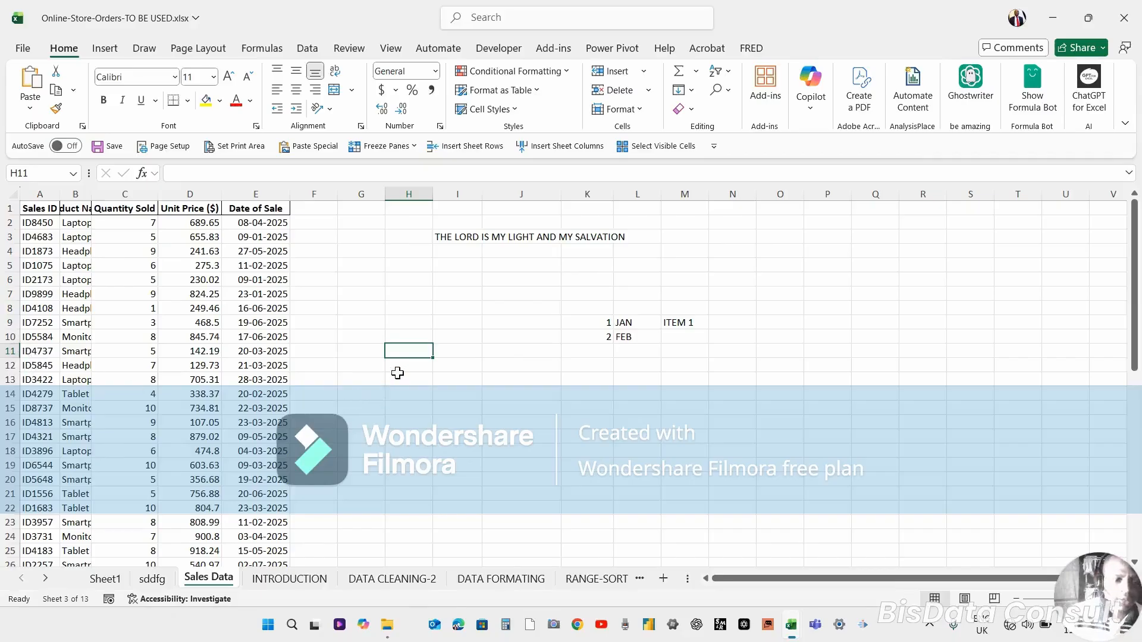
Extend the selection down from H11 to six rows, insert six entire blank rows there, then undo it.
key("shift+Down")
key("shift+Down")
key("shift+Down")
key("shift+Down")
key("shift+Down")
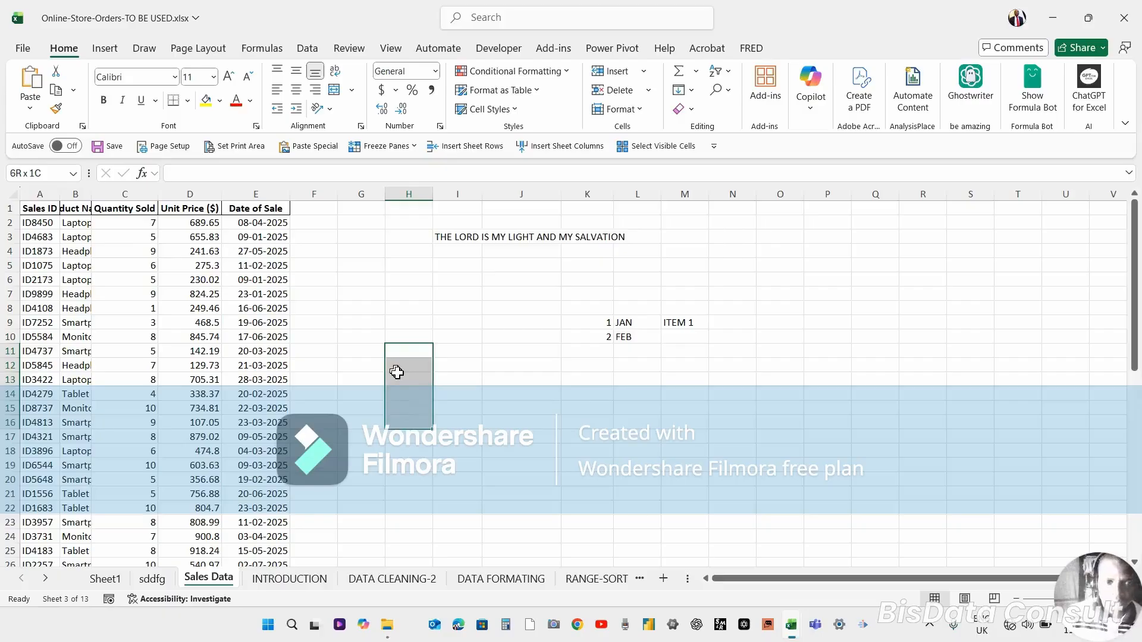
right_click(425, 384)
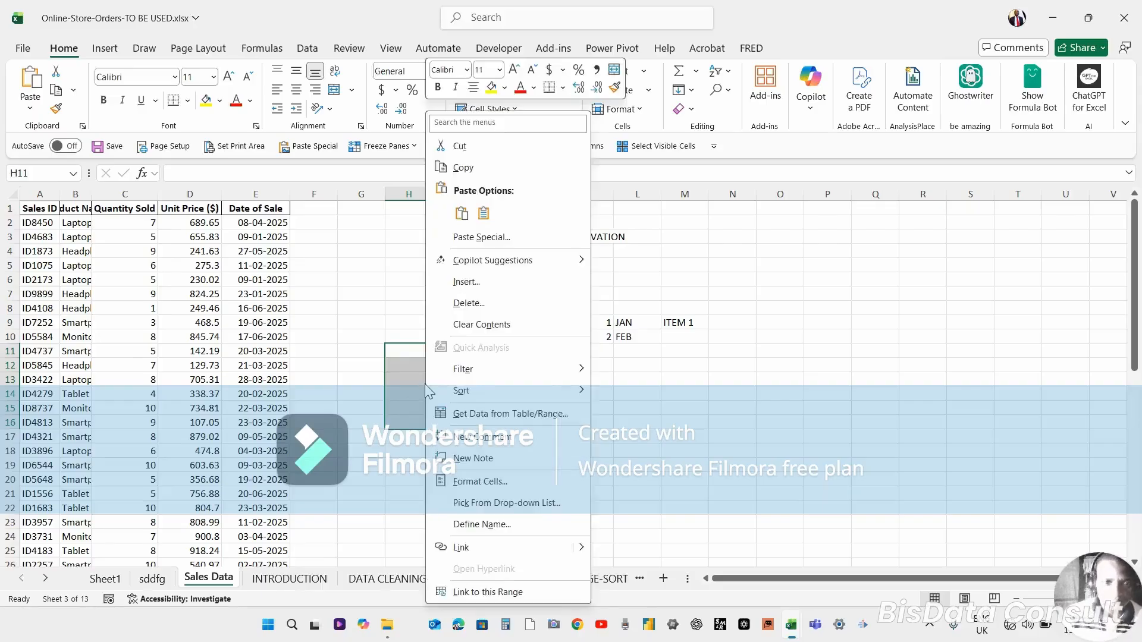
left_click(475, 282)
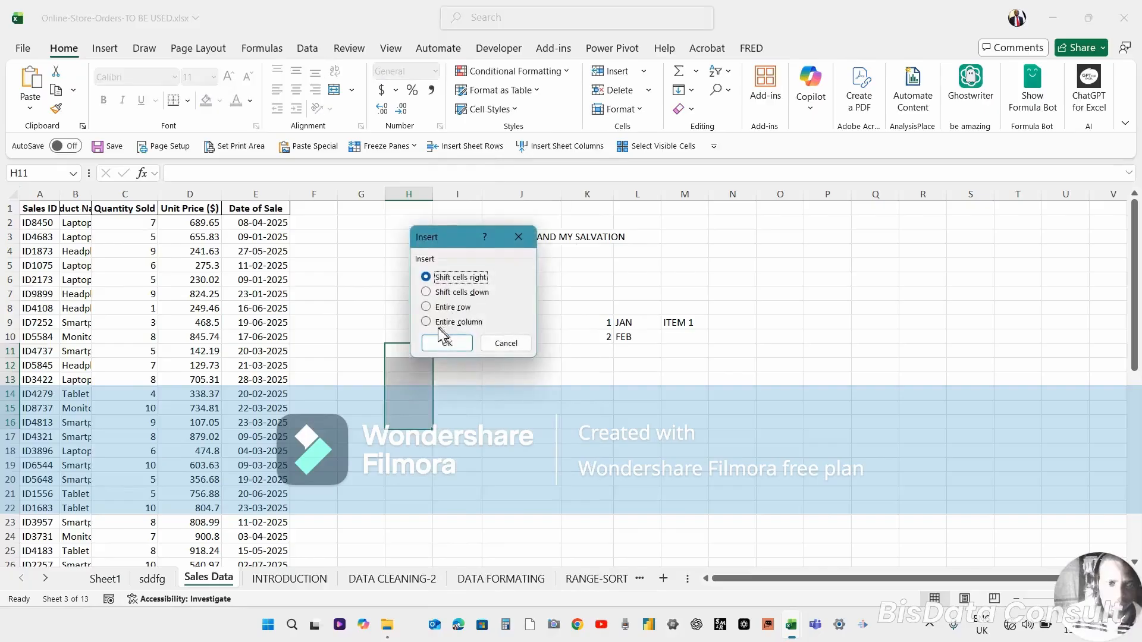
left_click(427, 307)
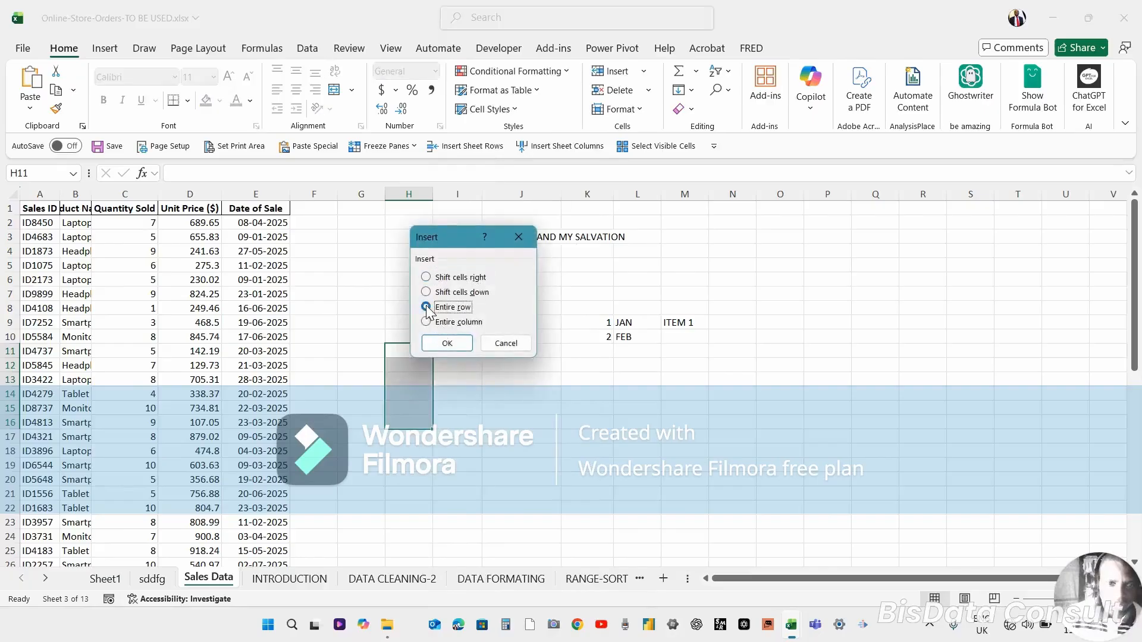
left_click(447, 344)
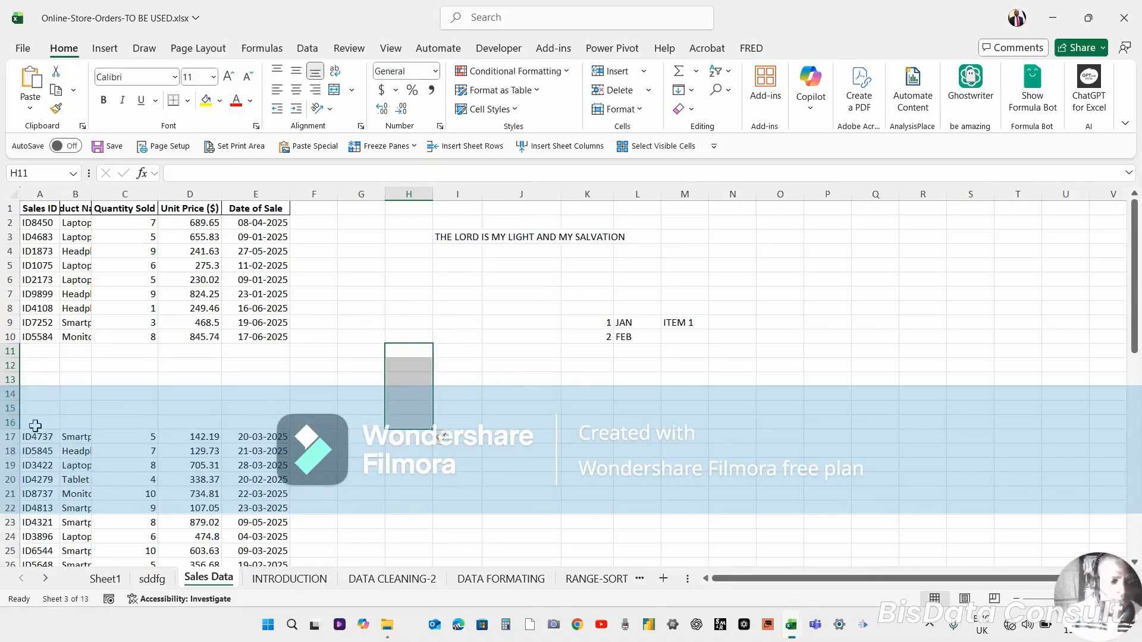
key("ctrl+z")
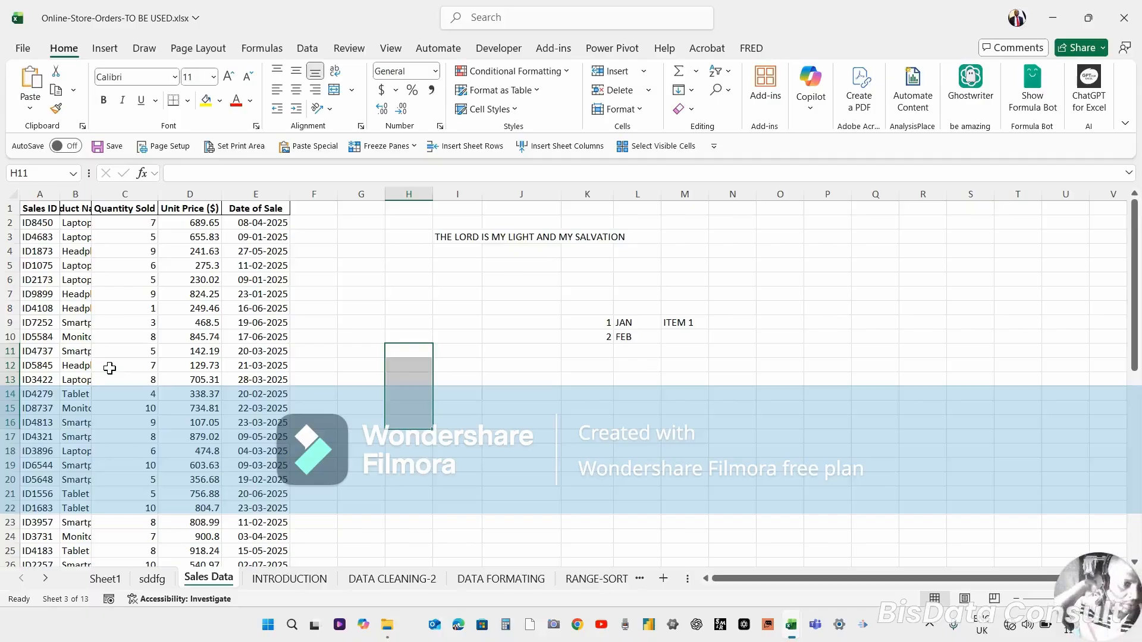
Select A11 through E11 and insert cells there shifting cells right, then undo the insertion.
left_click(35, 350)
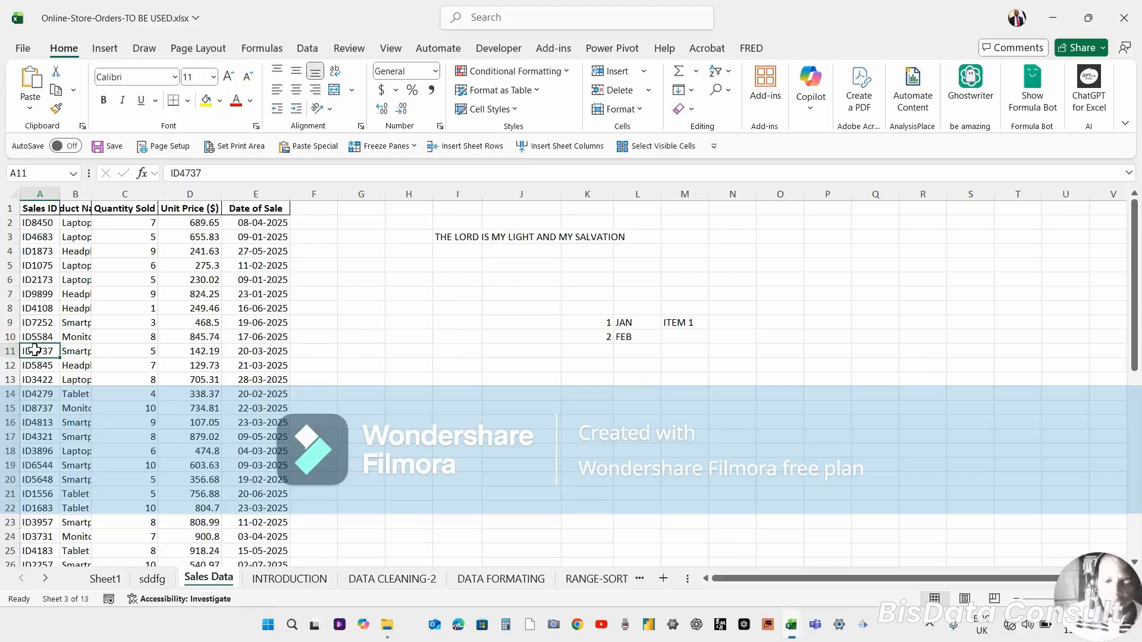
key("shift+Right")
key("shift+Right")
key("shift+Right")
key("shift+Right")
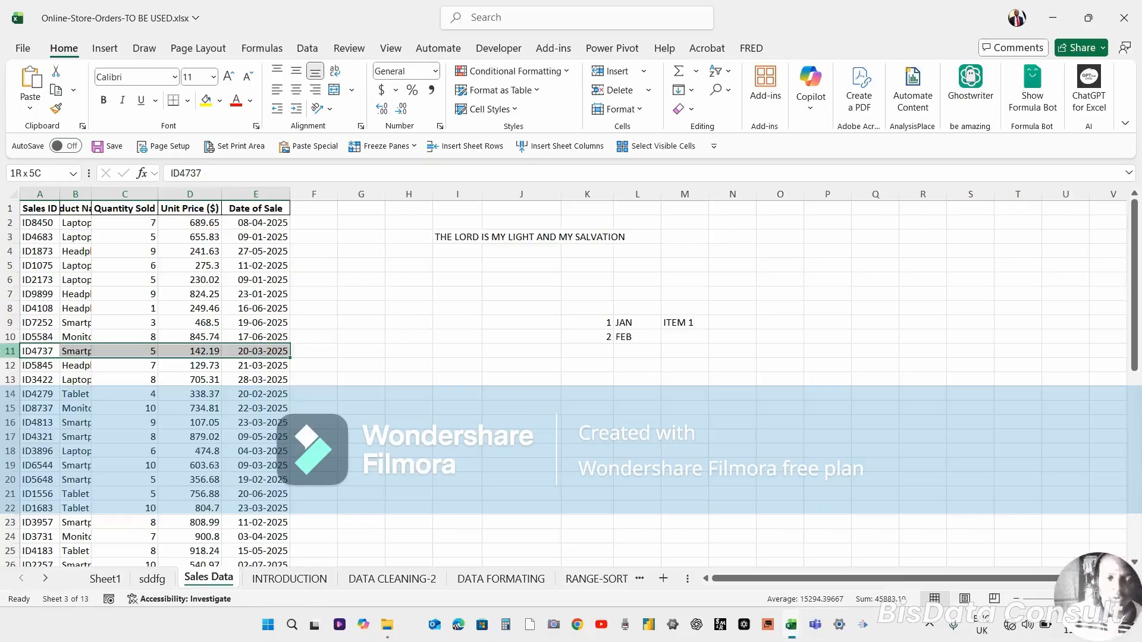
right_click(118, 352)
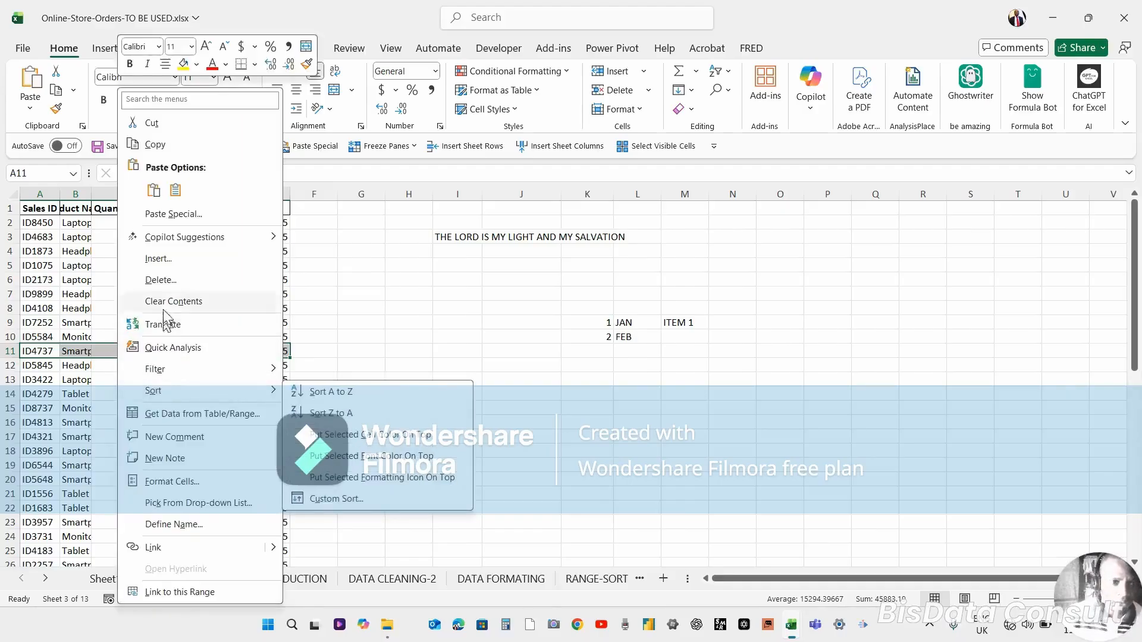
left_click(159, 259)
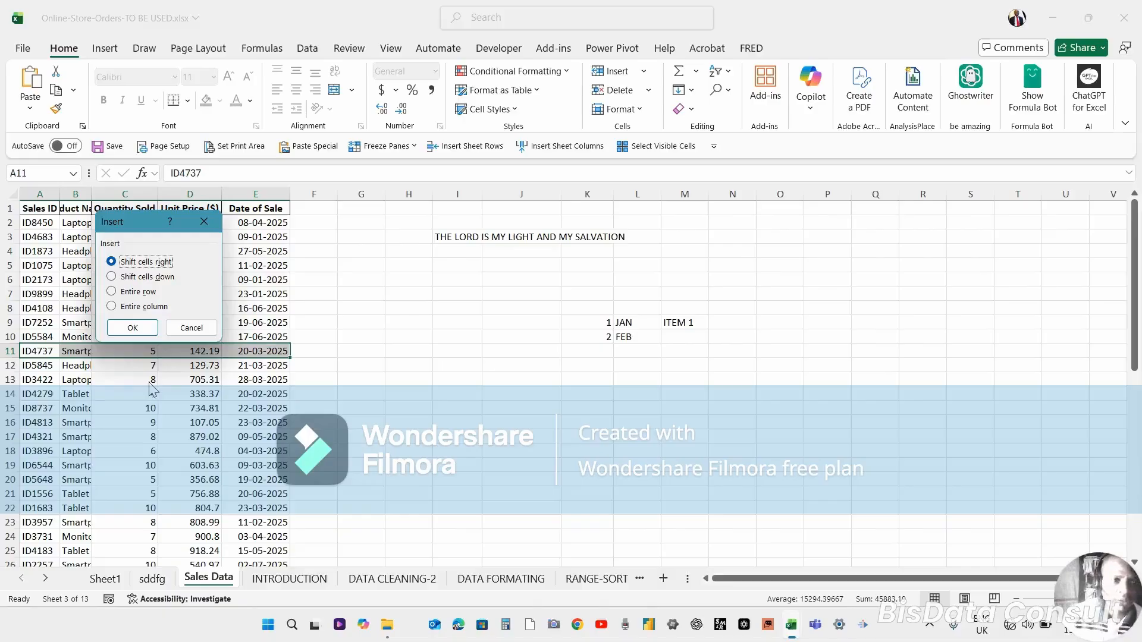
left_click(140, 332)
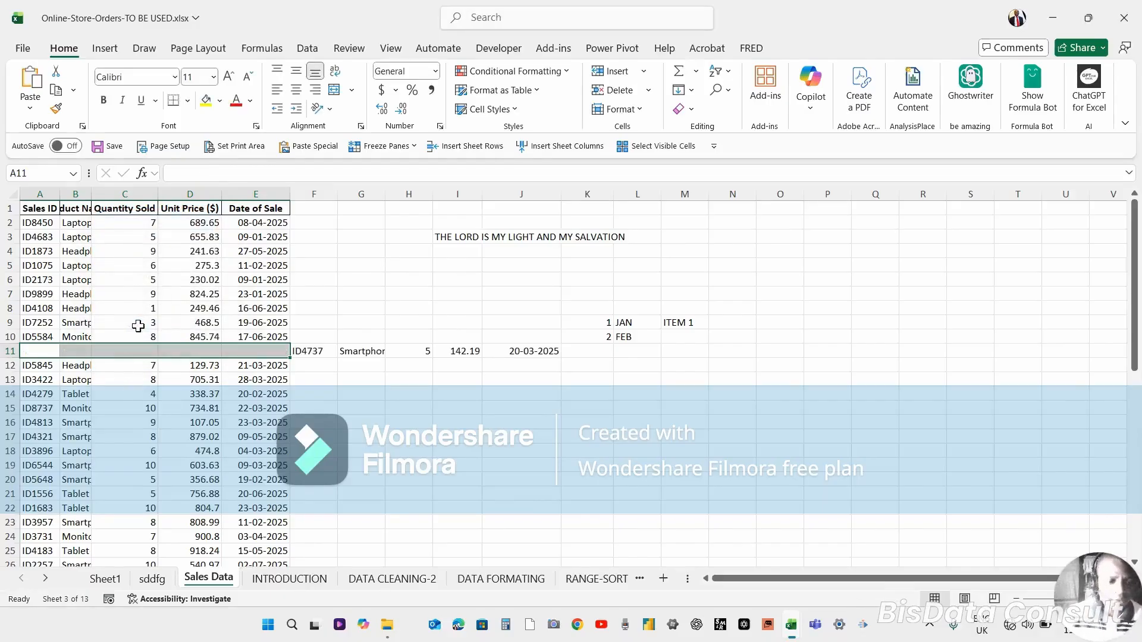
key("ctrl+z")
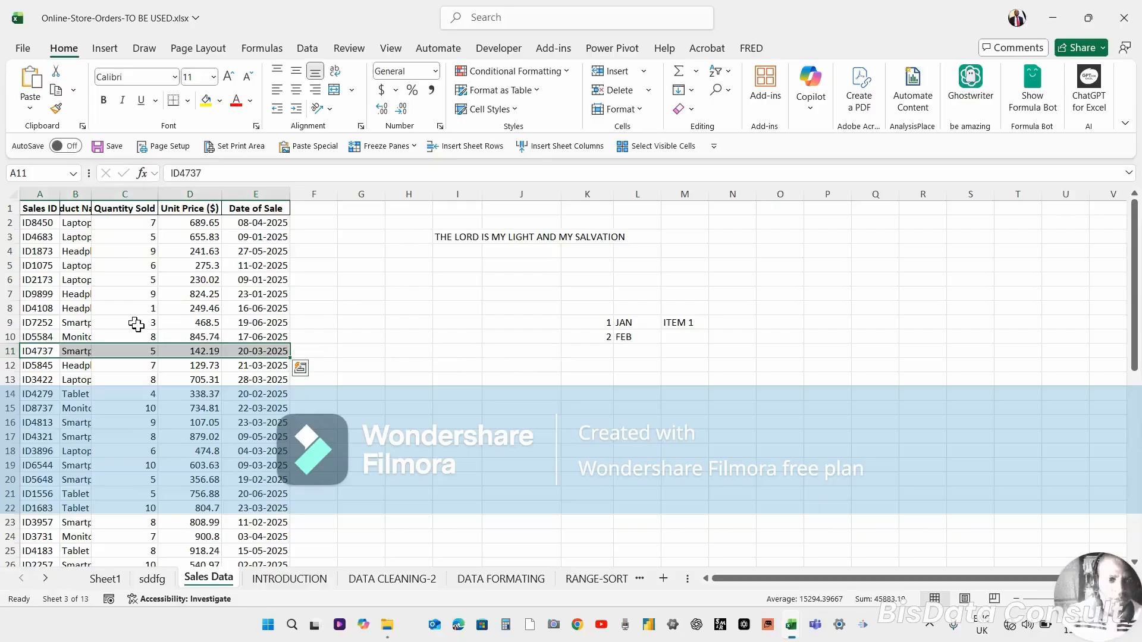
Insert cells at the A11:E11 selection shifting cells down, then undo the insertion.
left_click(144, 356)
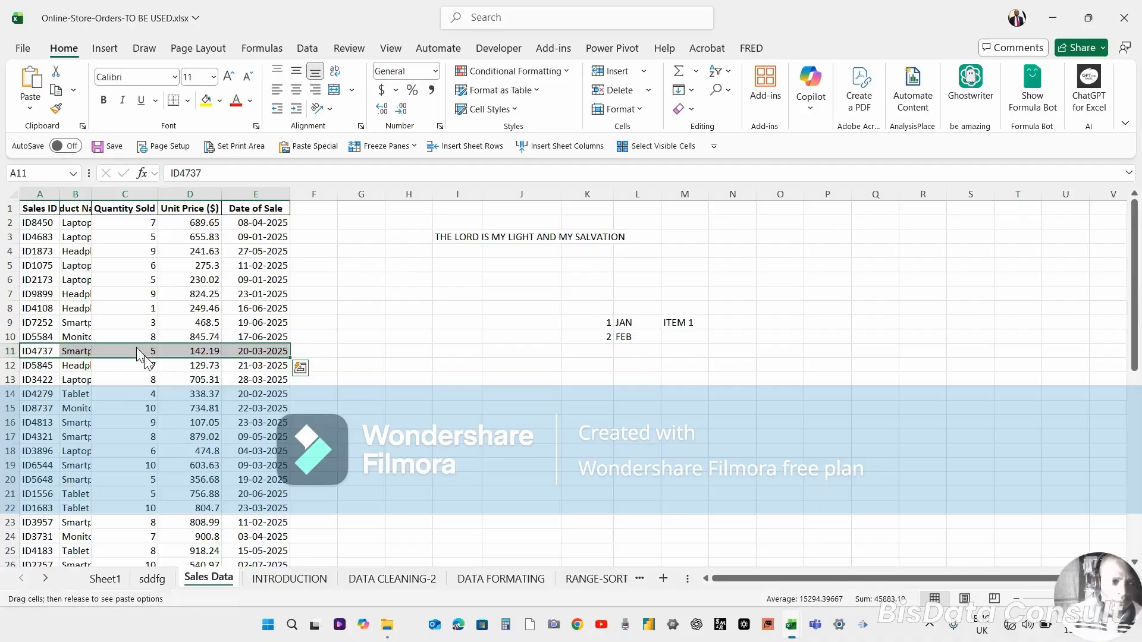
left_click(144, 355)
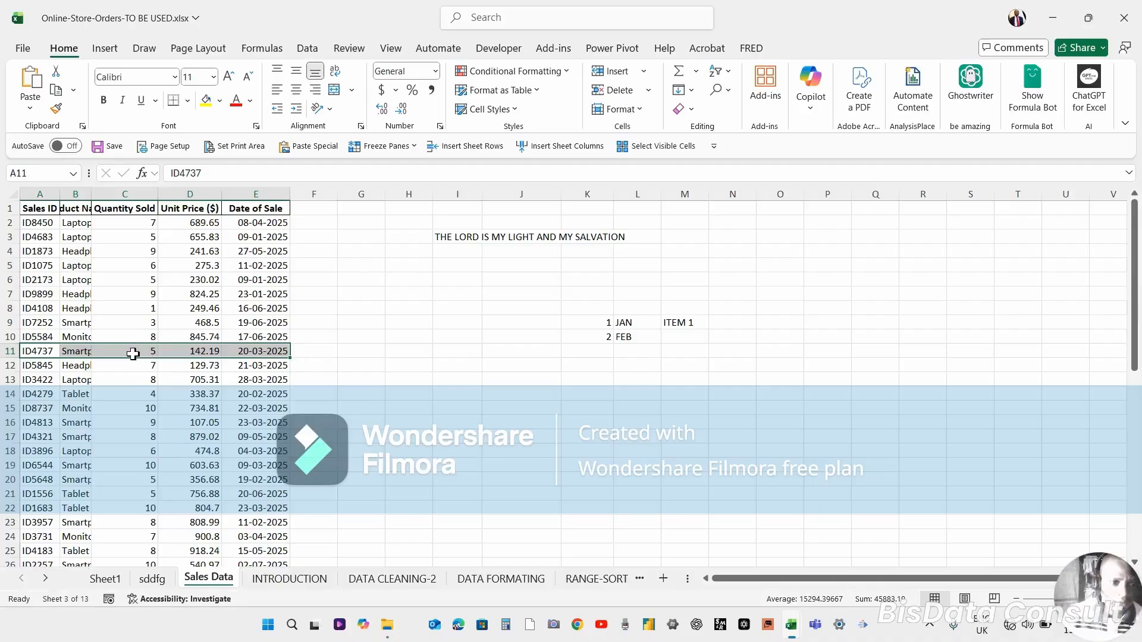
right_click(133, 357)
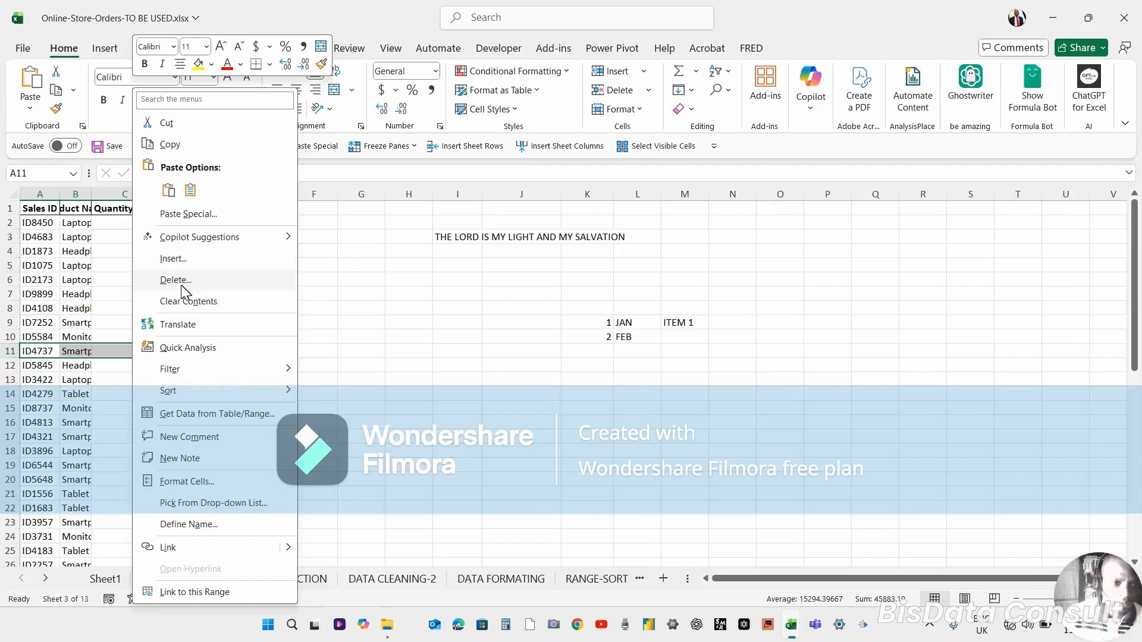
left_click(177, 261)
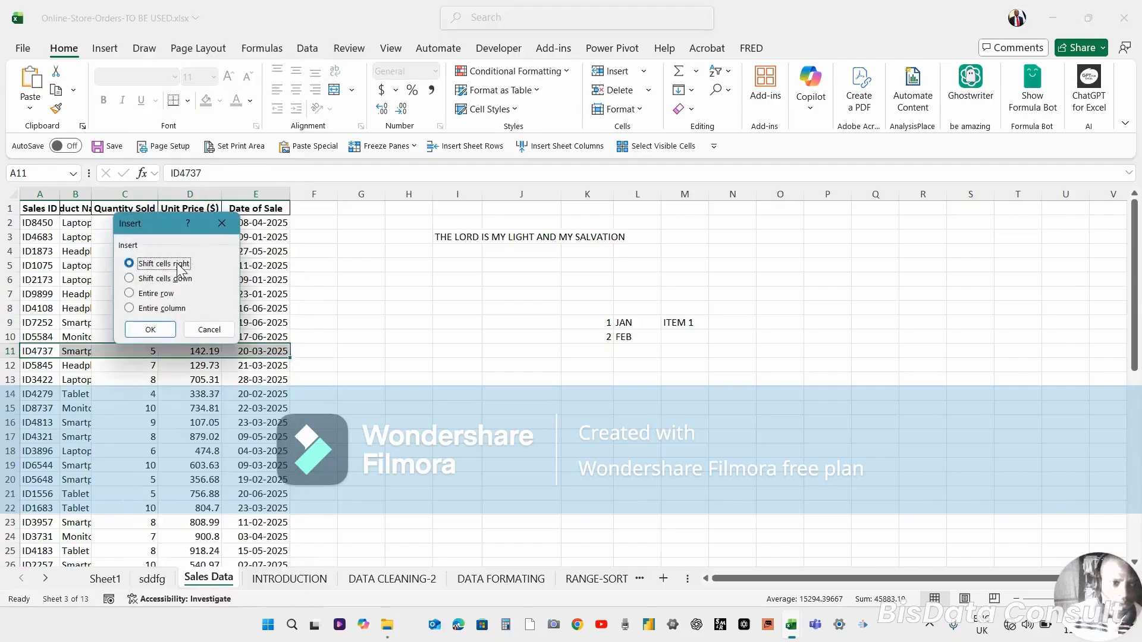
left_click(130, 280)
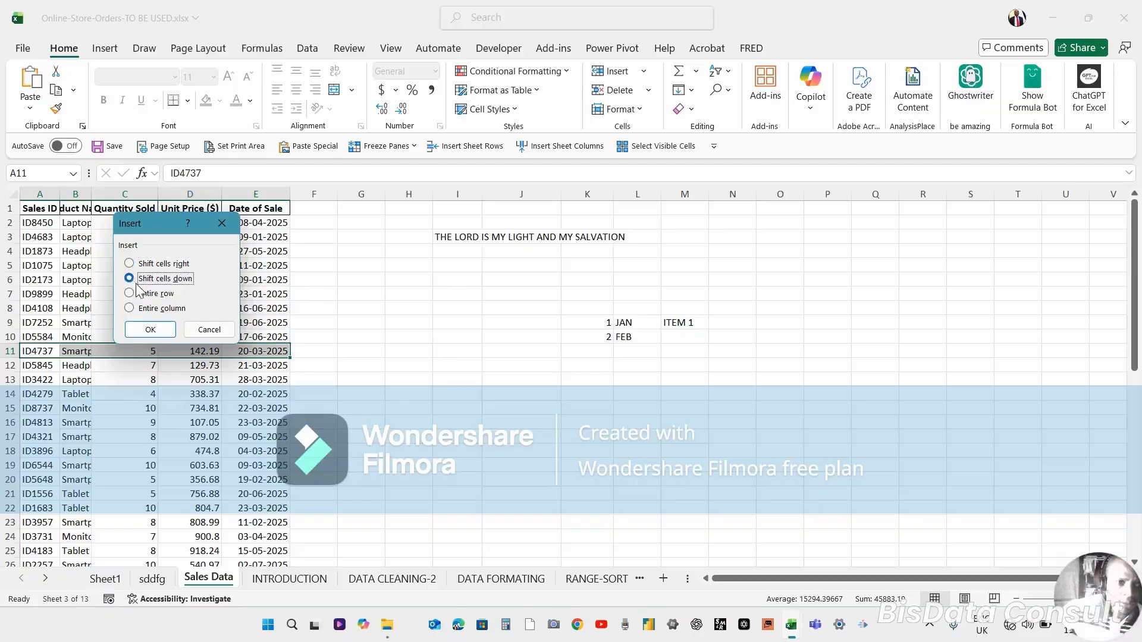
left_click(154, 328)
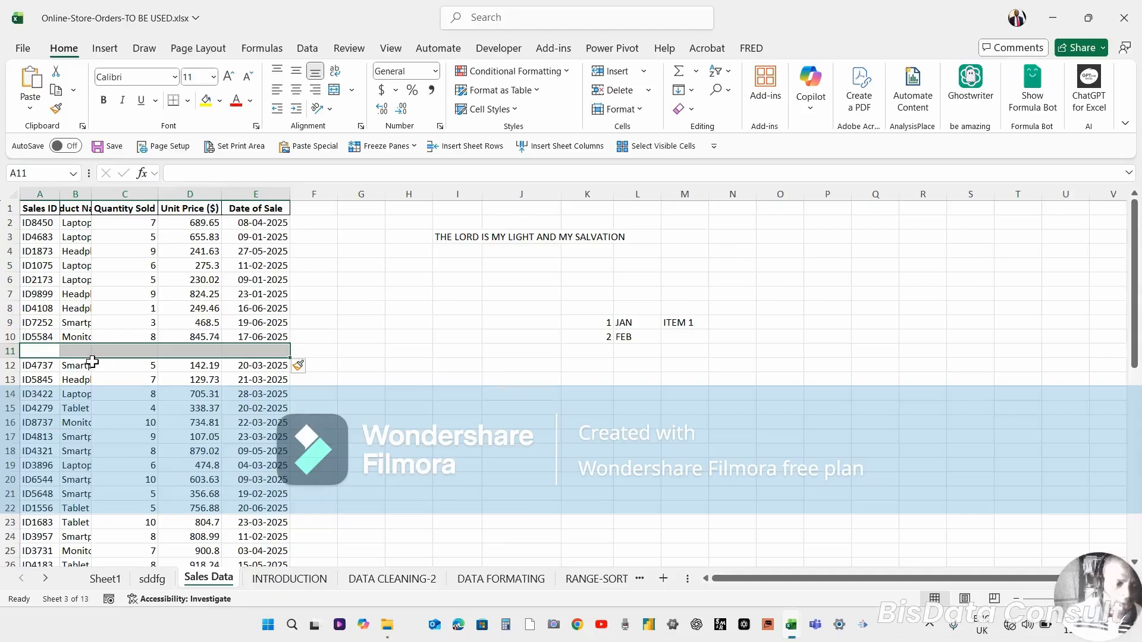
key("ctrl+z")
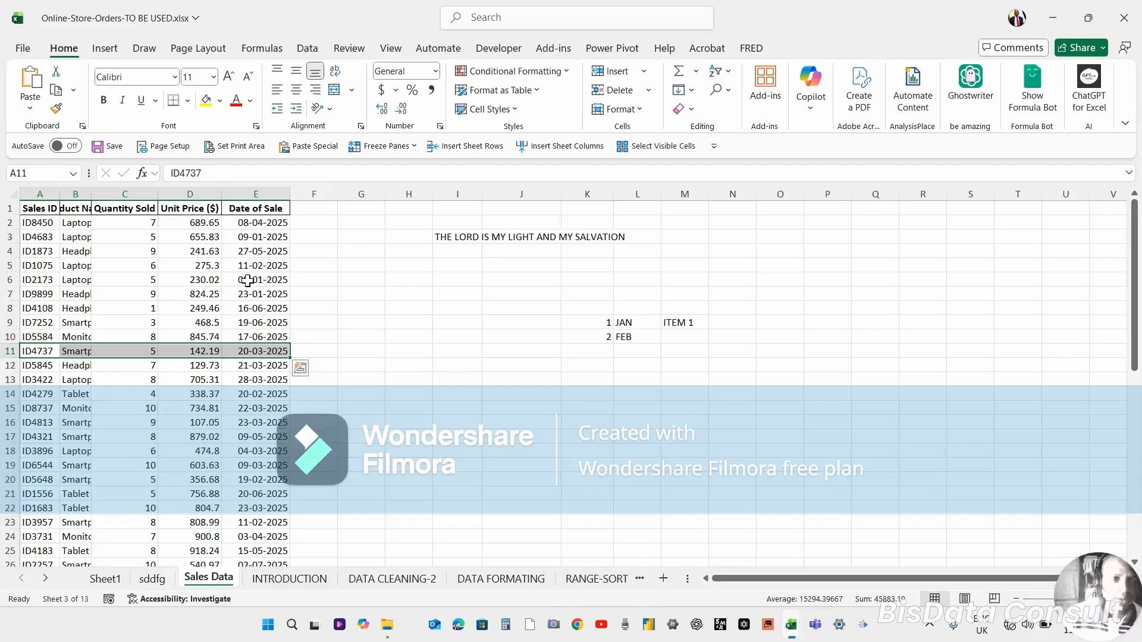
Autofit column B to its product names, then undo the width change.
left_click(247, 281)
left_click(76, 249)
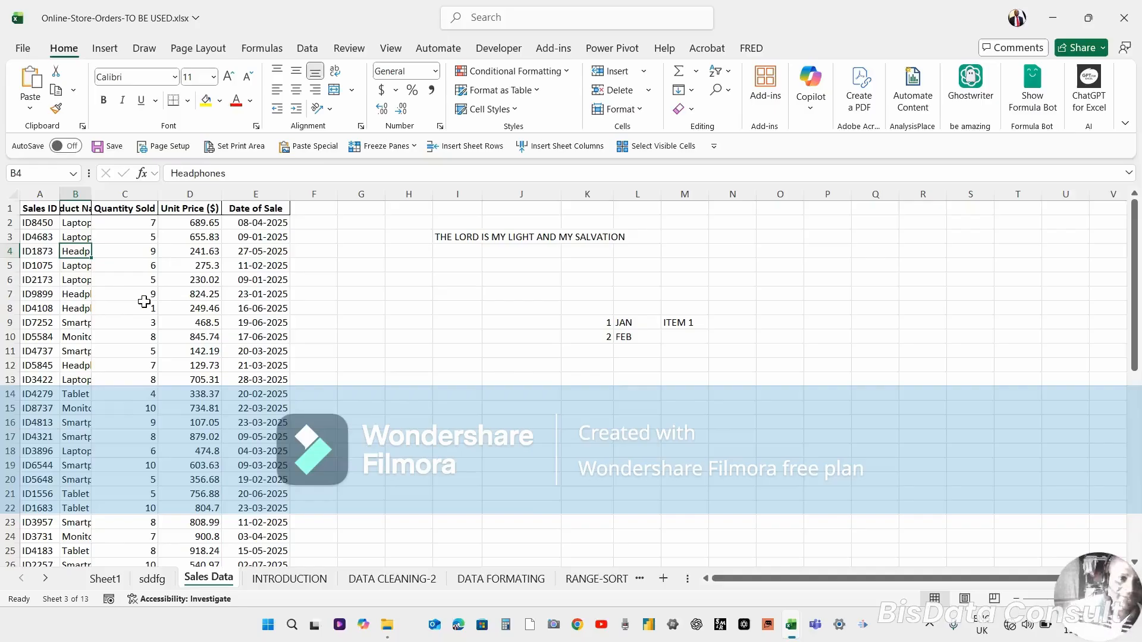
double_click(91, 191)
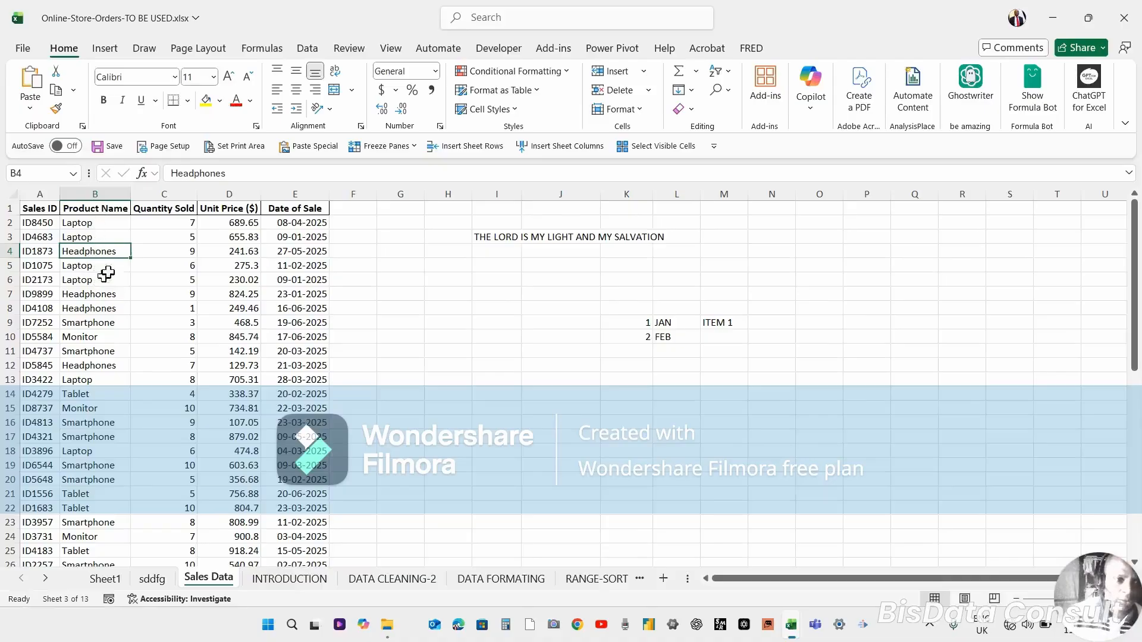
left_click(92, 467)
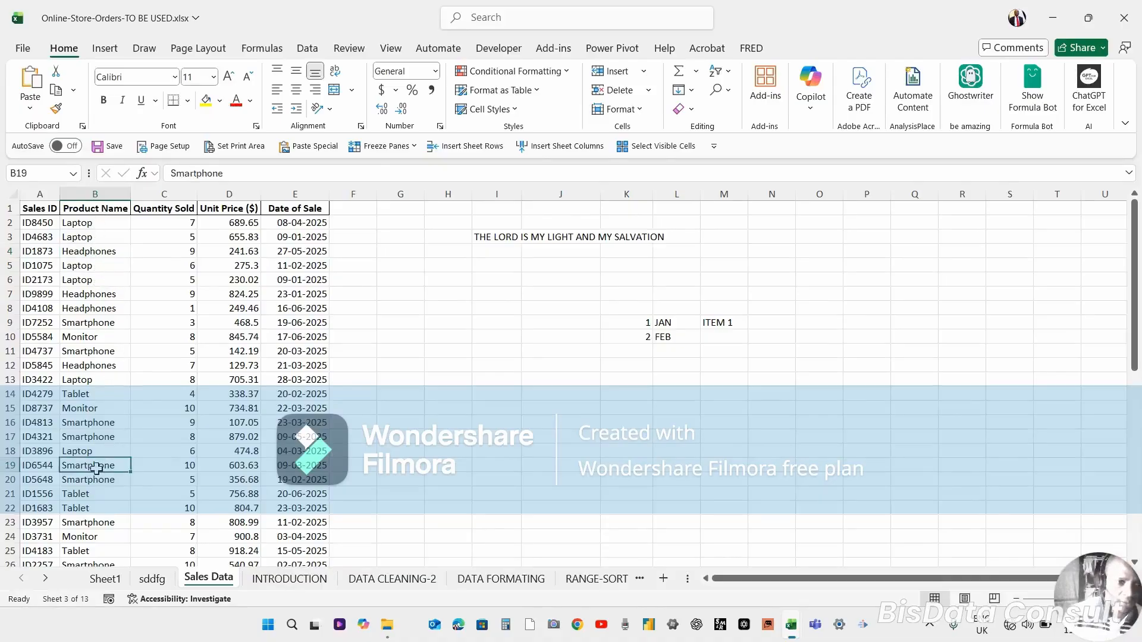
left_click(81, 479)
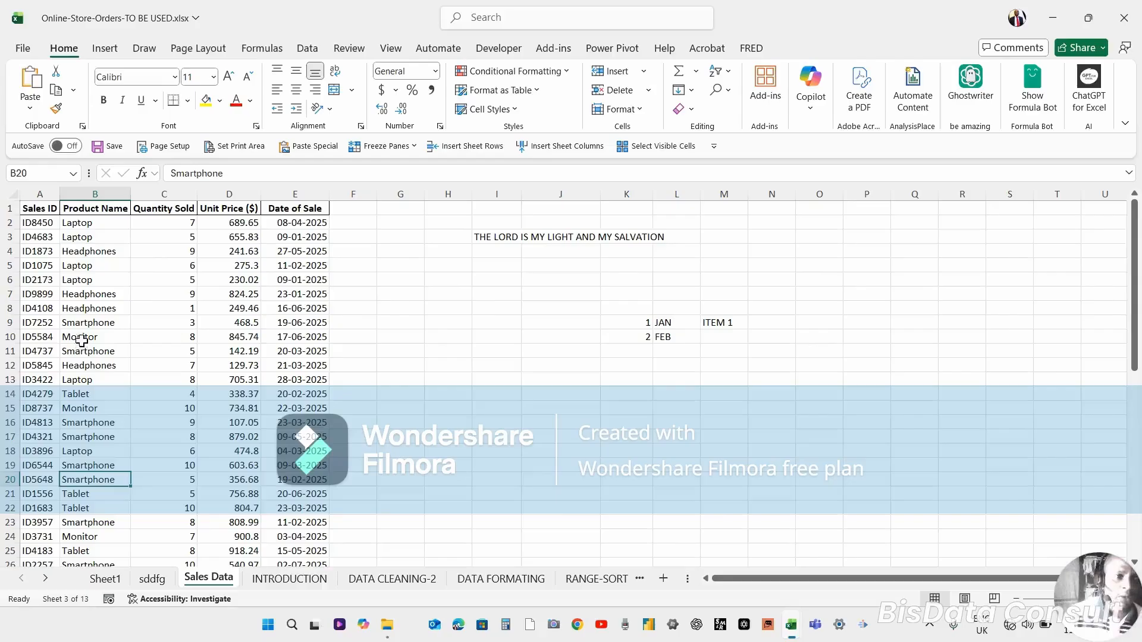
key("ctrl+z")
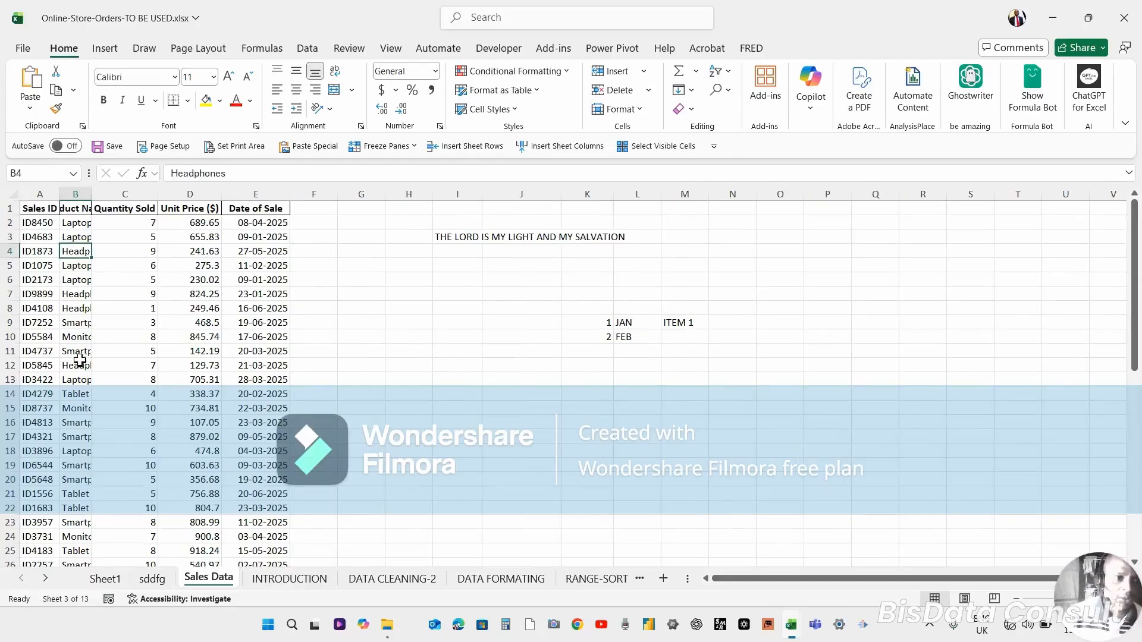
Widen column B manually so the Product Name entries fit.
left_click(79, 194)
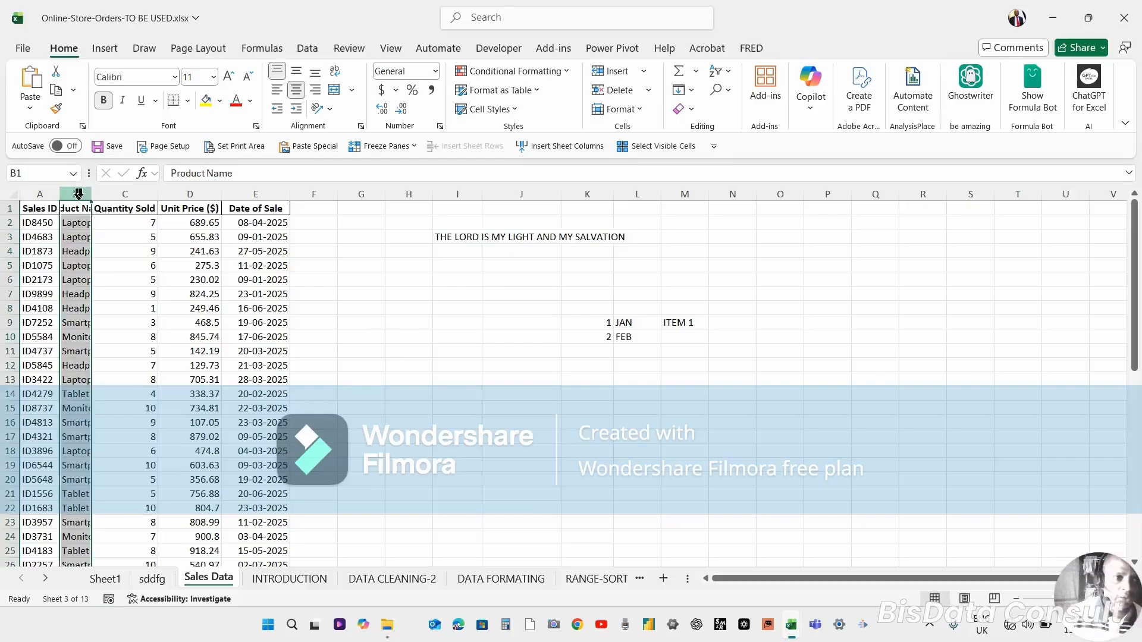
left_click_drag(91, 194, 138, 198)
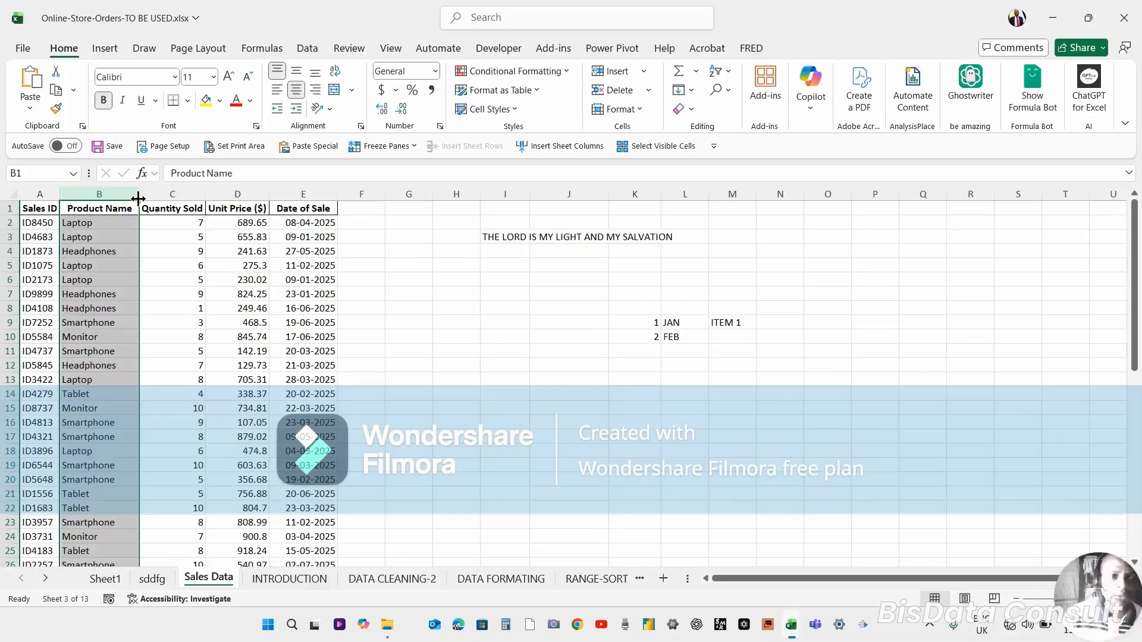
Select row 6 and increase its height by dragging its lower border.
left_click(106, 282)
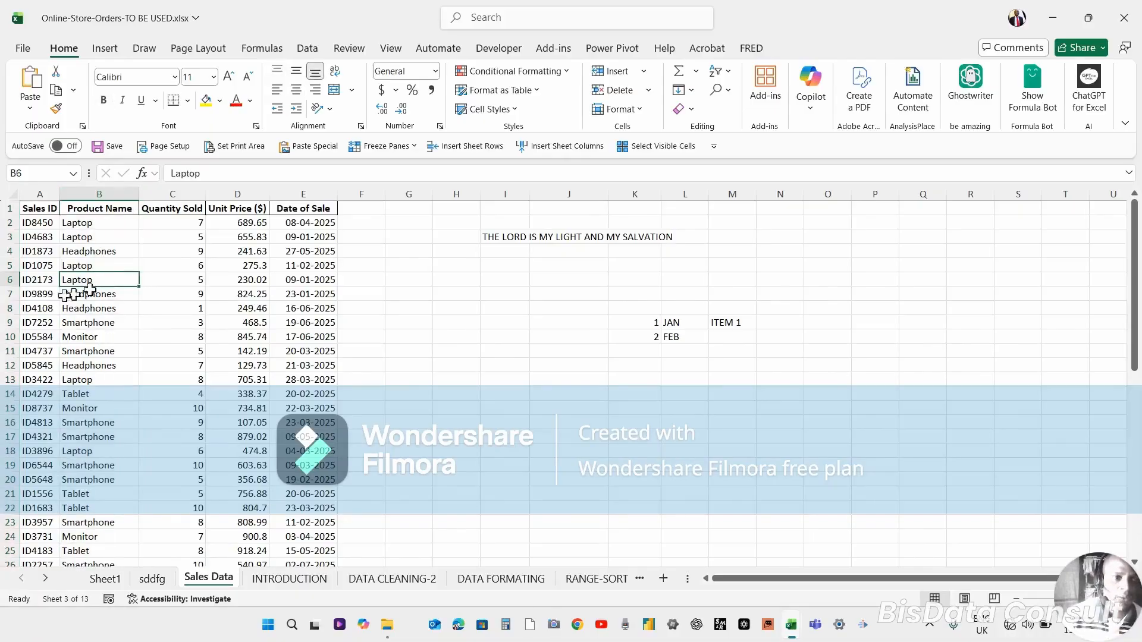
left_click(3, 280)
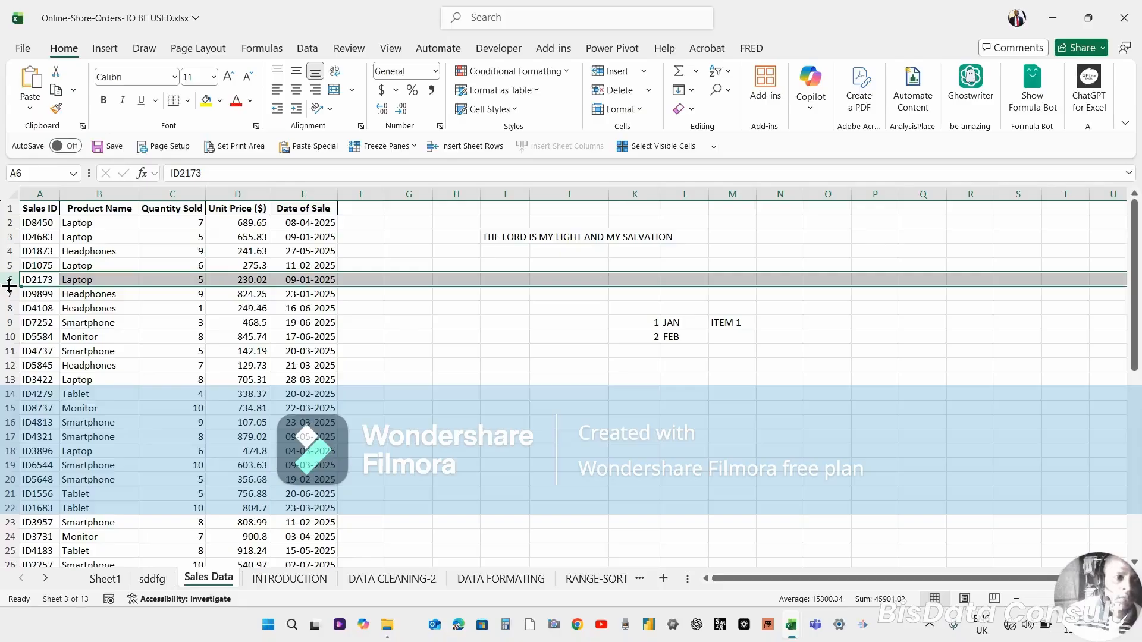
left_click_drag(9, 286, 5, 309)
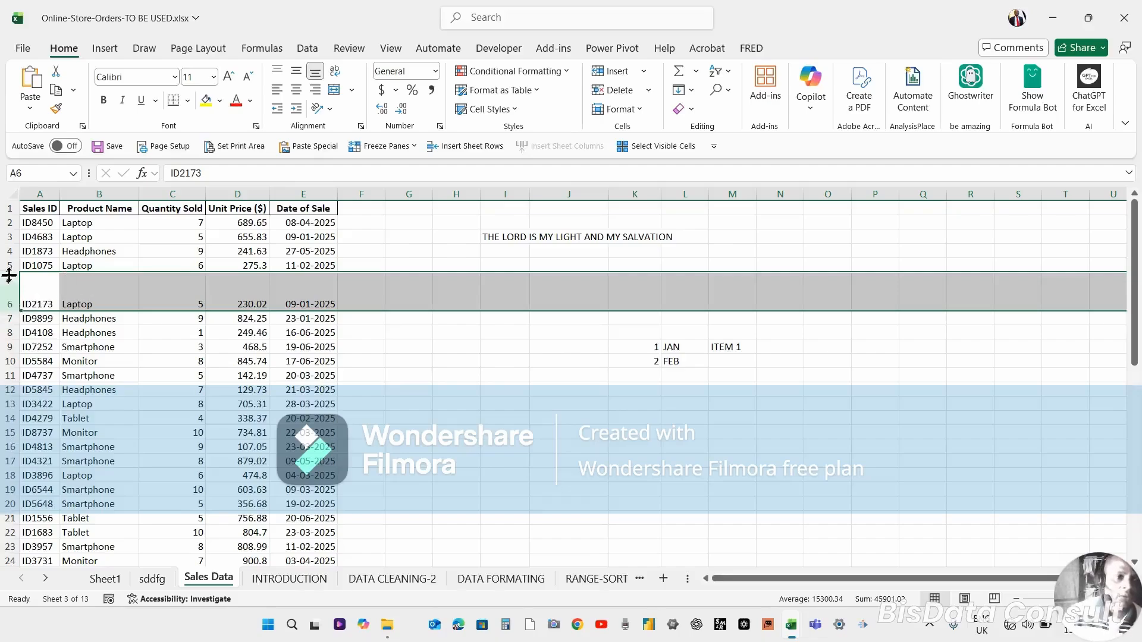
Autofit the height of row 6 to its contents.
double_click(8, 310)
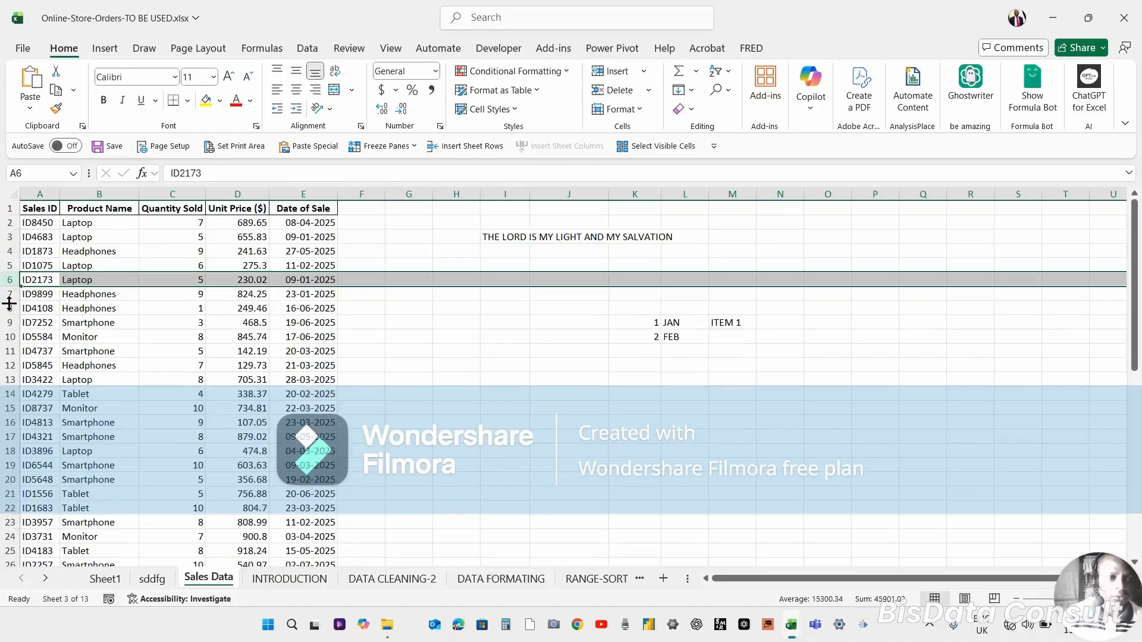
Select rows 6 to 11 and enlarge their height together, then undo the change.
left_click_drag(8, 303, 12, 351)
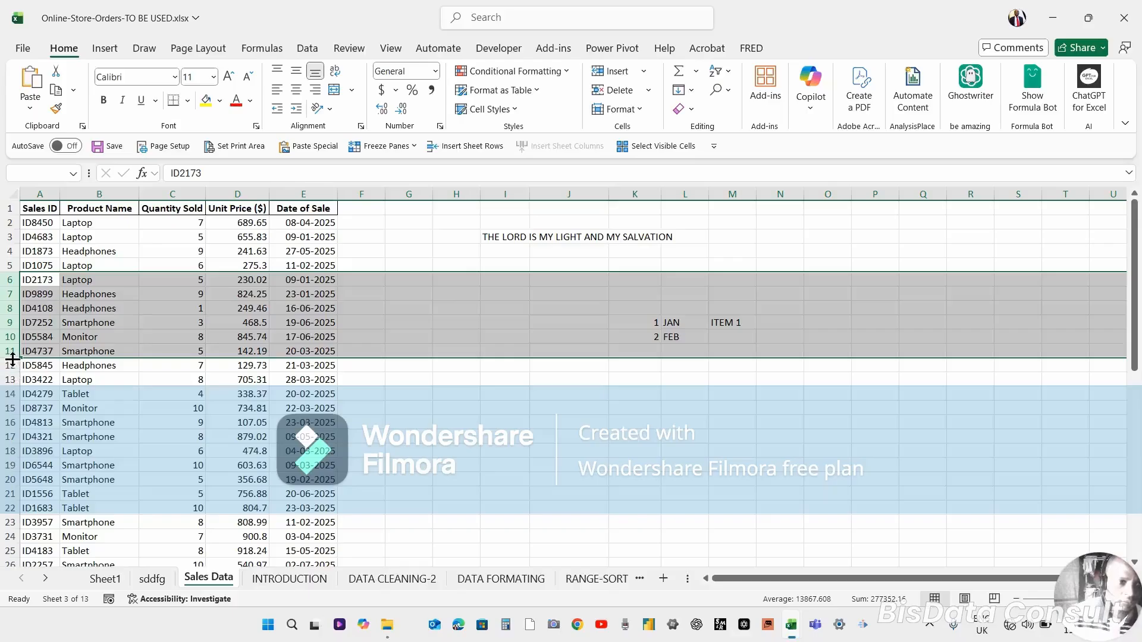
left_click_drag(12, 357, 1, 408)
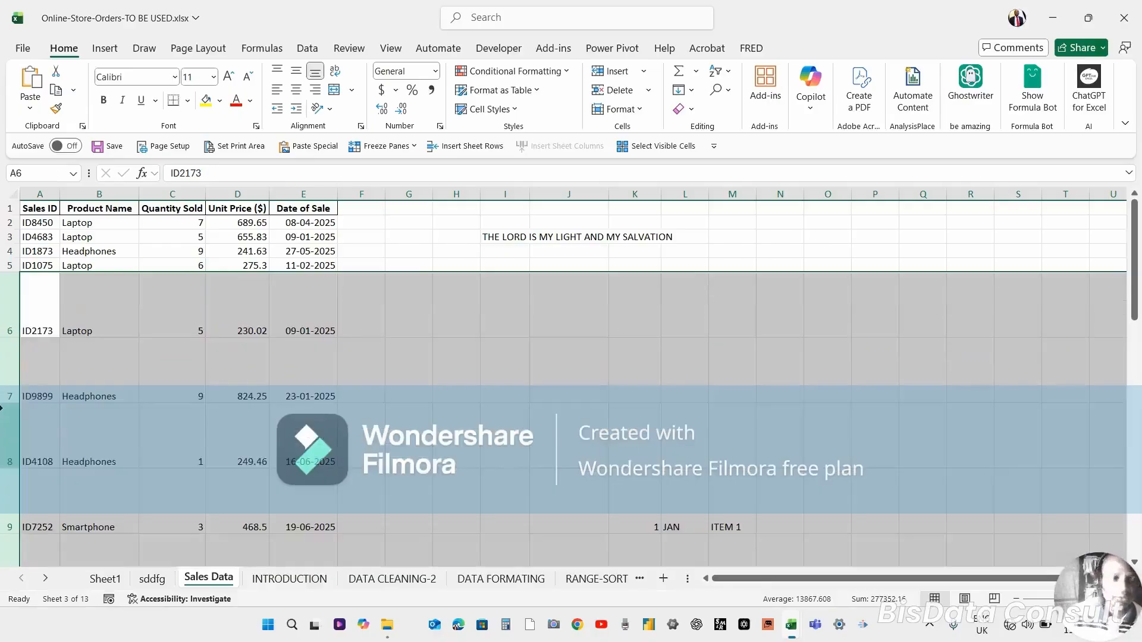
key("ctrl+z")
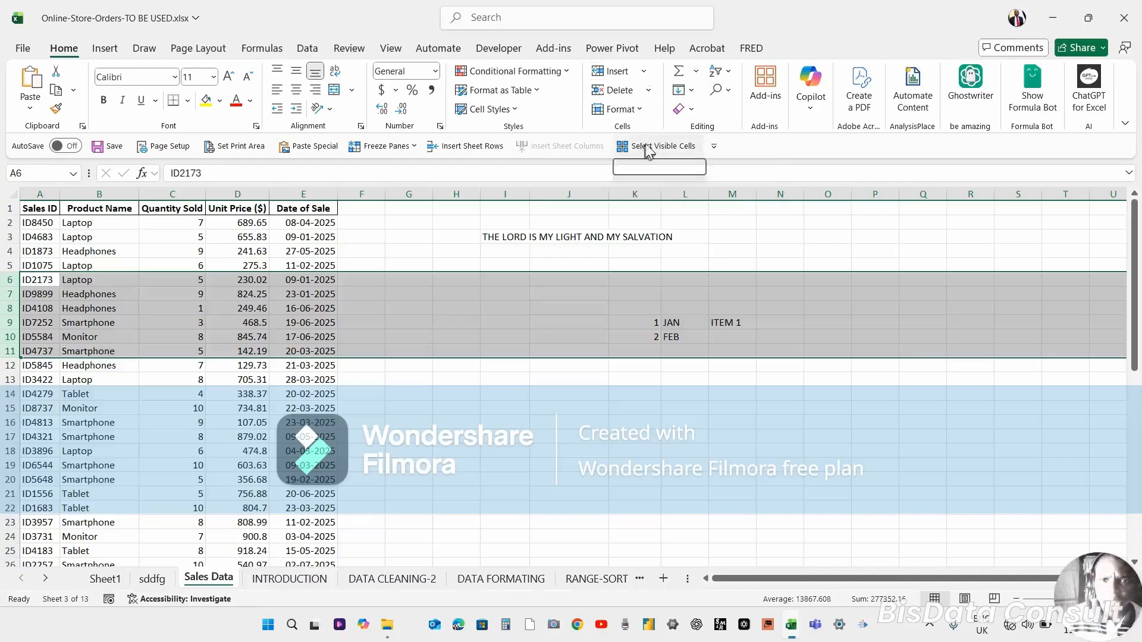
Set the row height of rows 6 to 11 to 20, then undo the change.
left_click(640, 111)
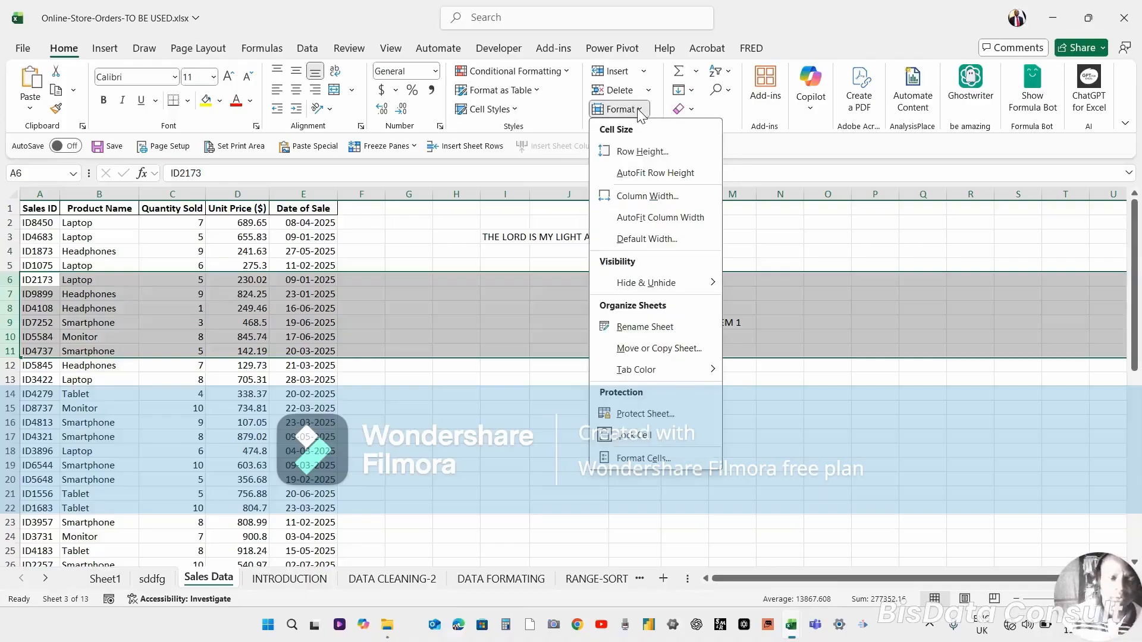
left_click(630, 155)
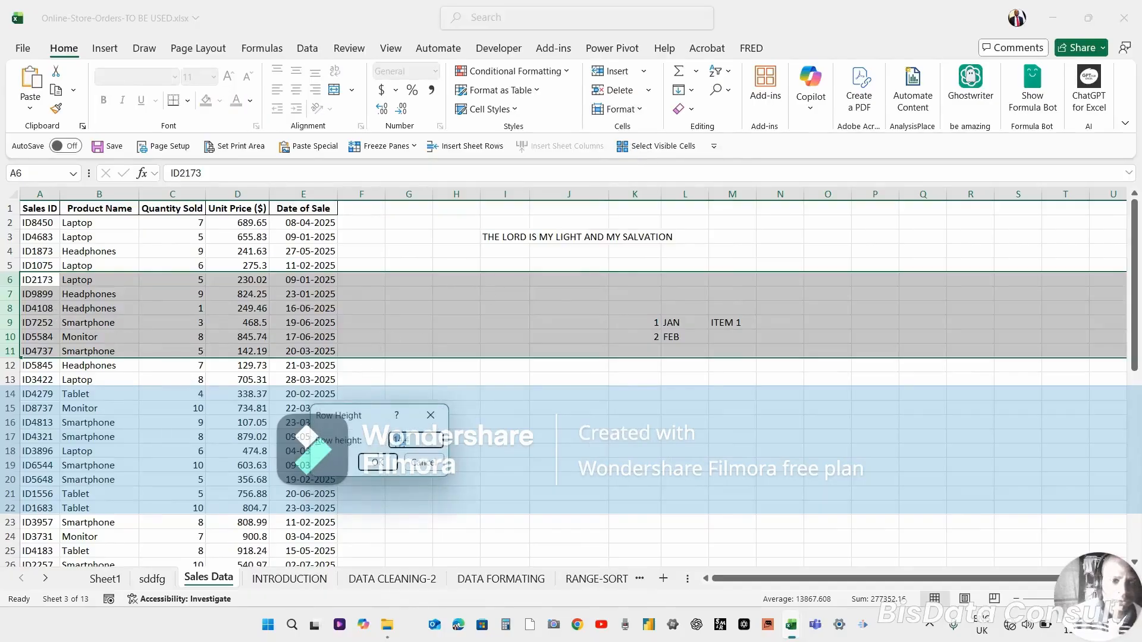
left_click(429, 446)
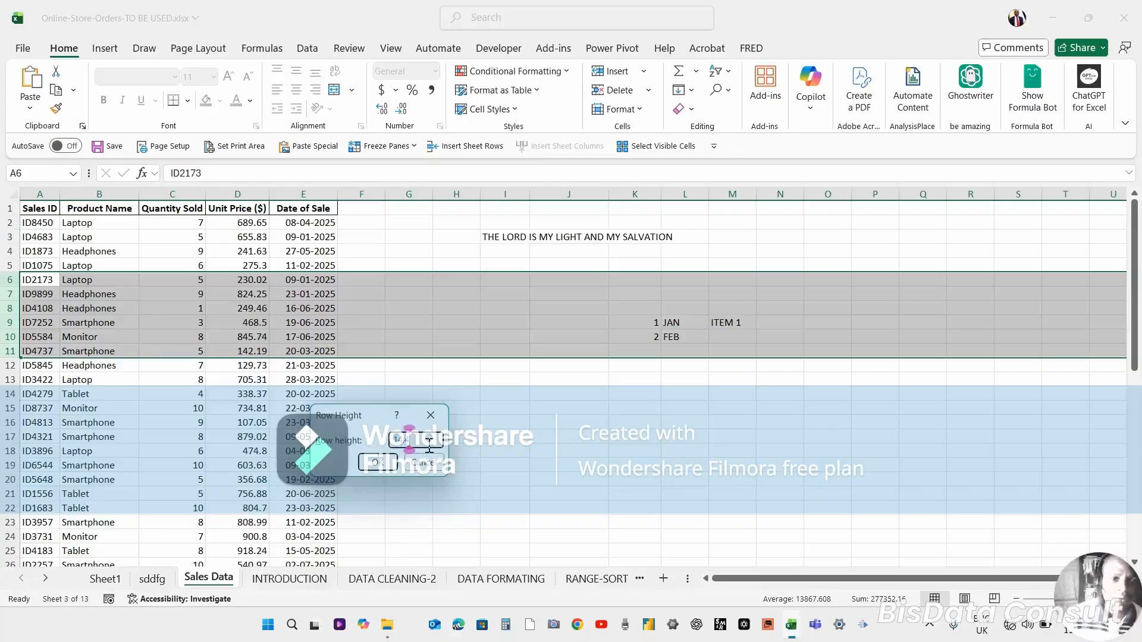
key("BackSpace")
key("BackSpace")
key("BackSpace")
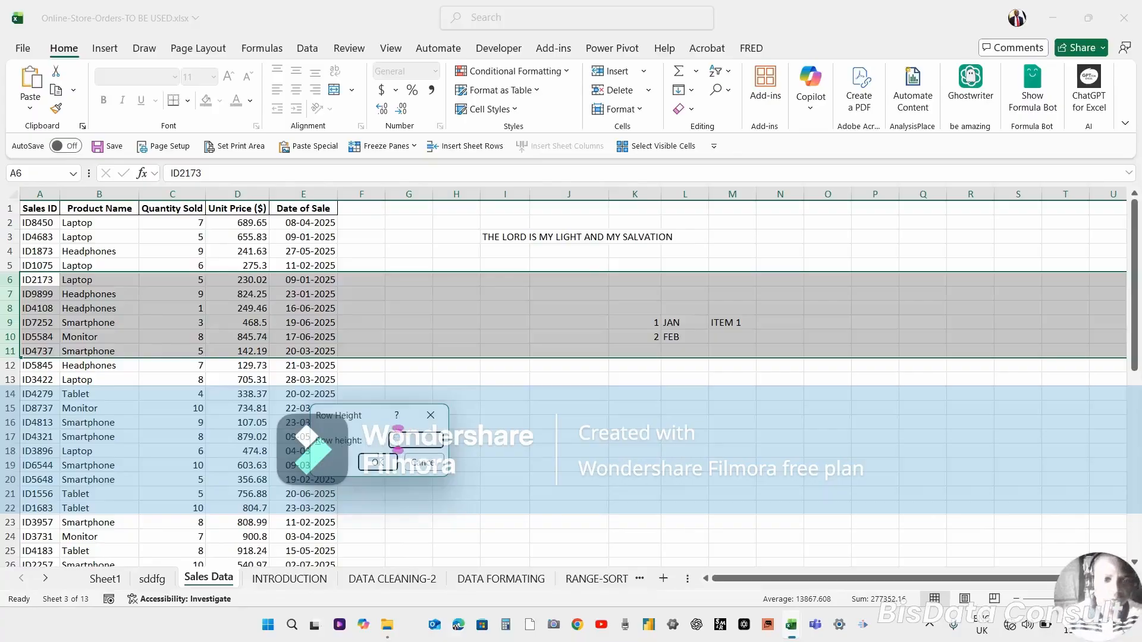
type("20")
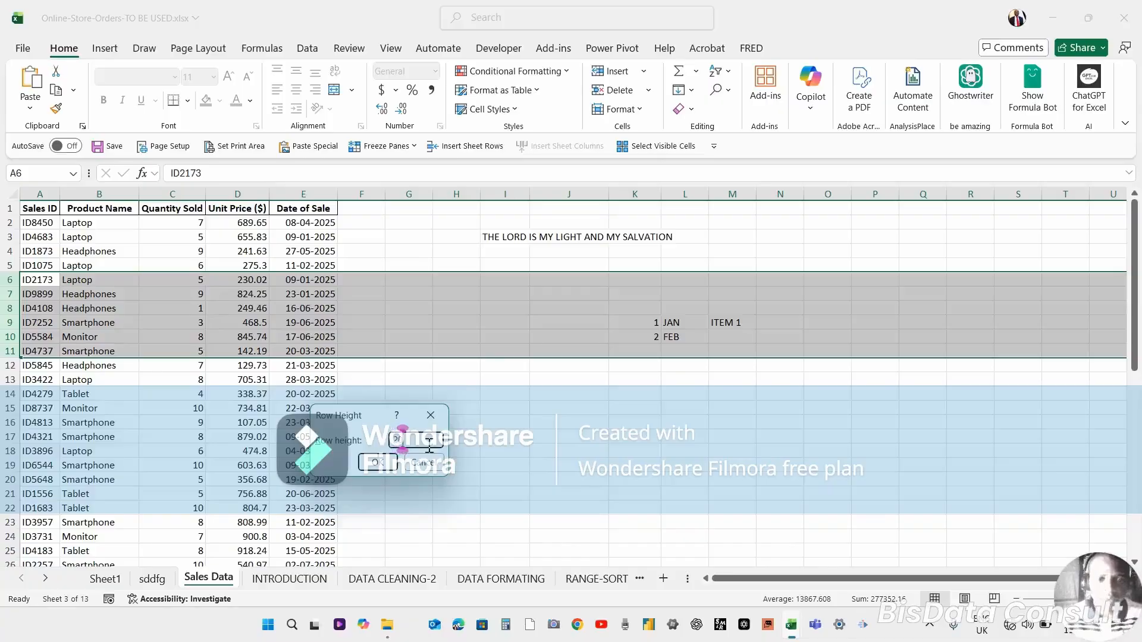
left_click(368, 466)
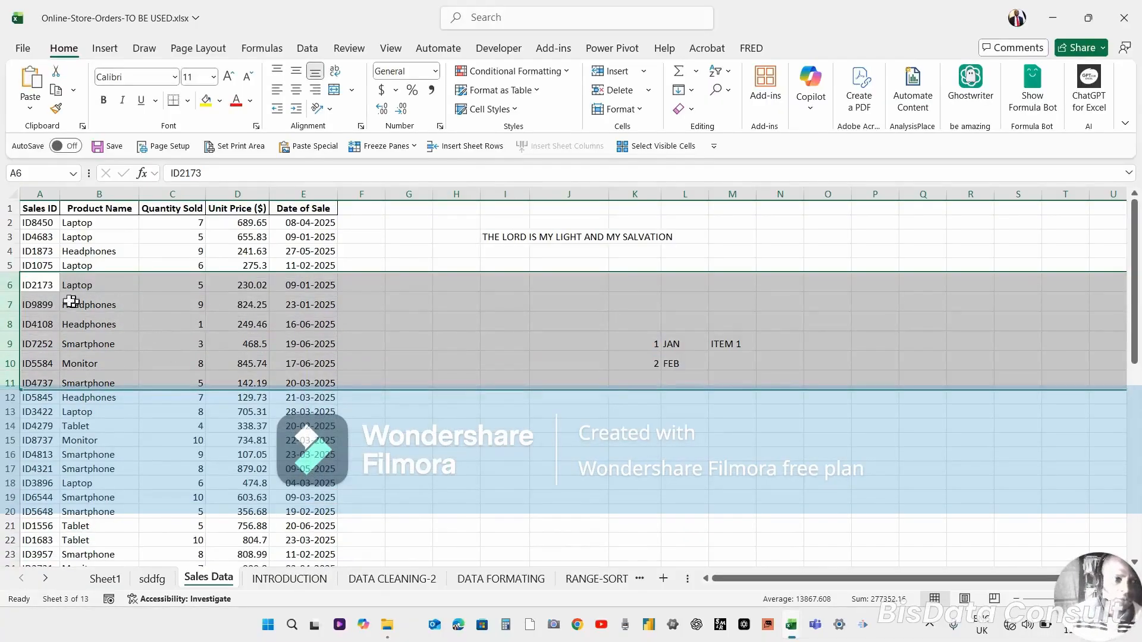
left_click(2, 280)
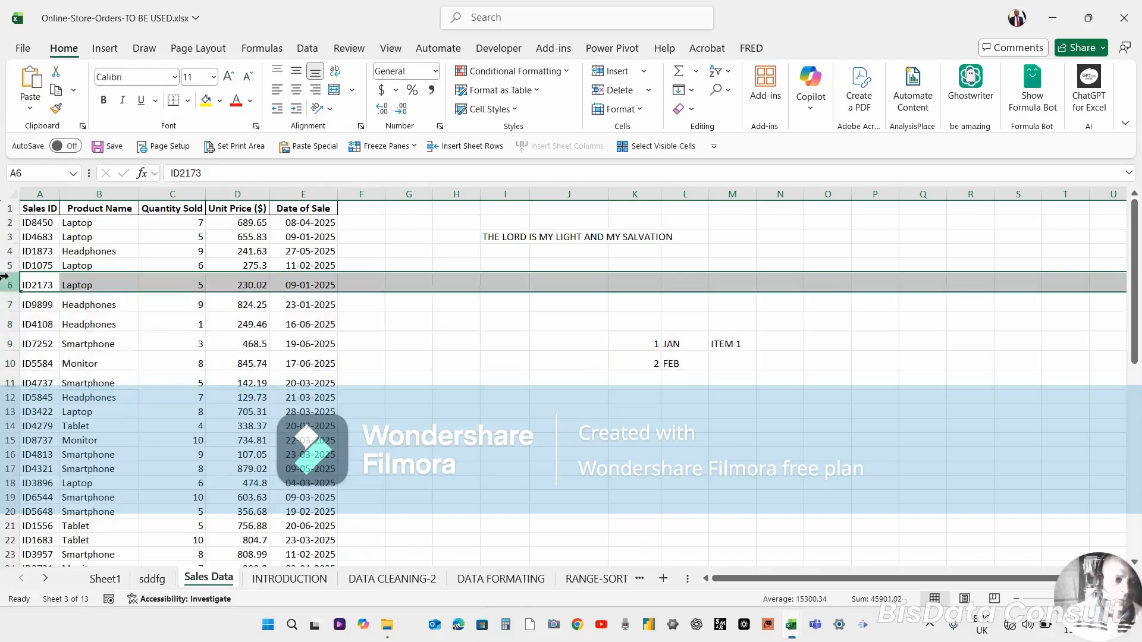
left_click(2, 304)
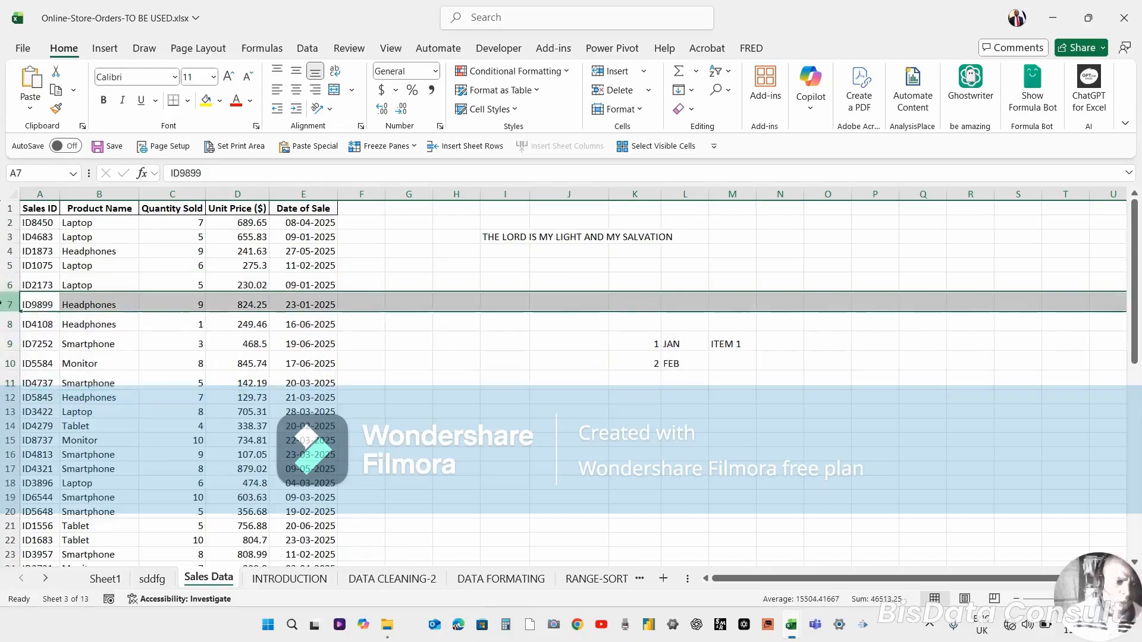
left_click(43, 325)
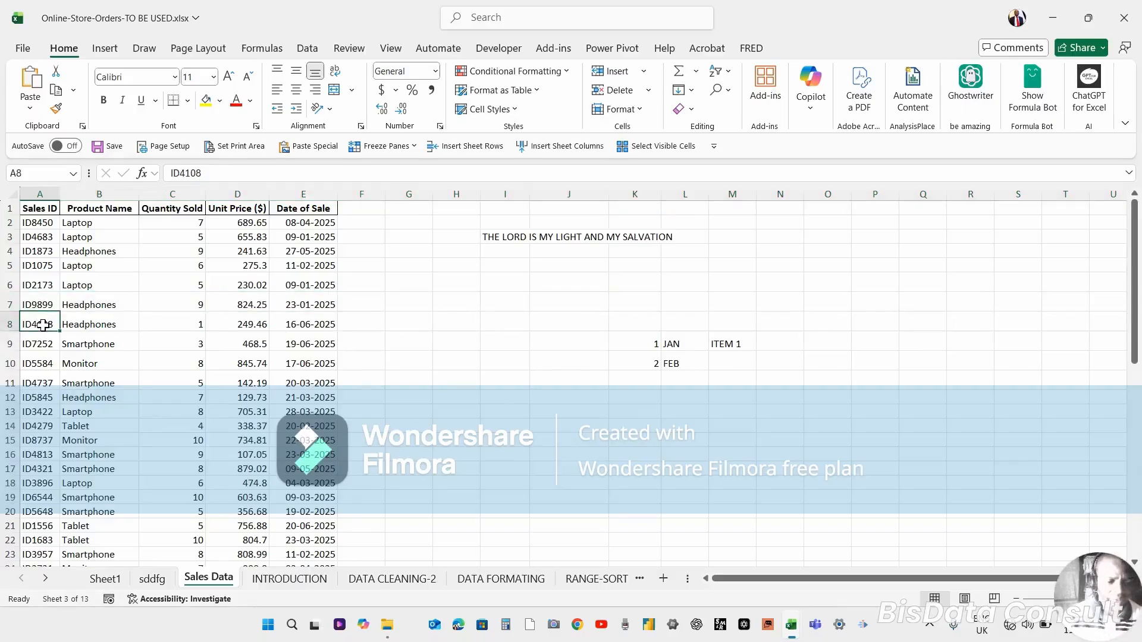
key("ctrl+z")
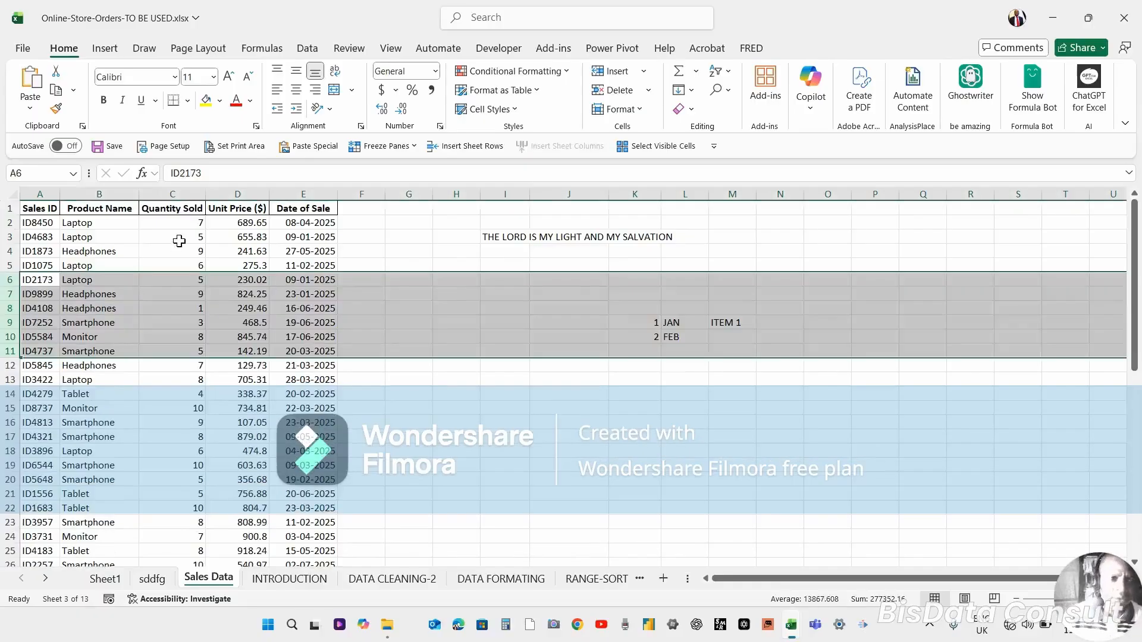
left_click(244, 194)
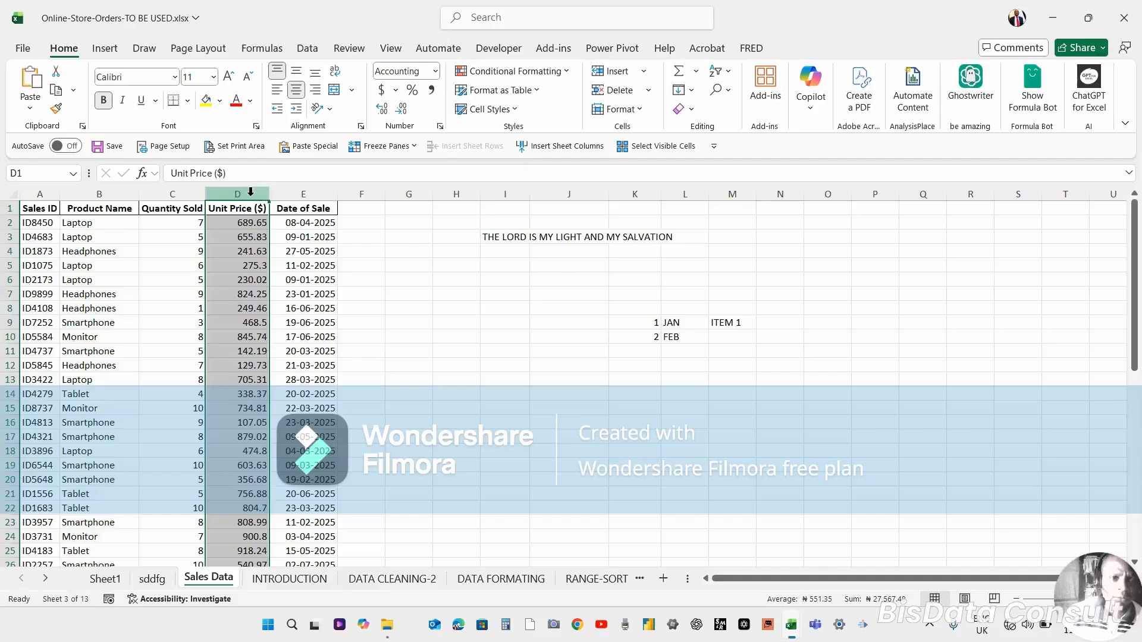
left_click_drag(198, 194, 303, 200)
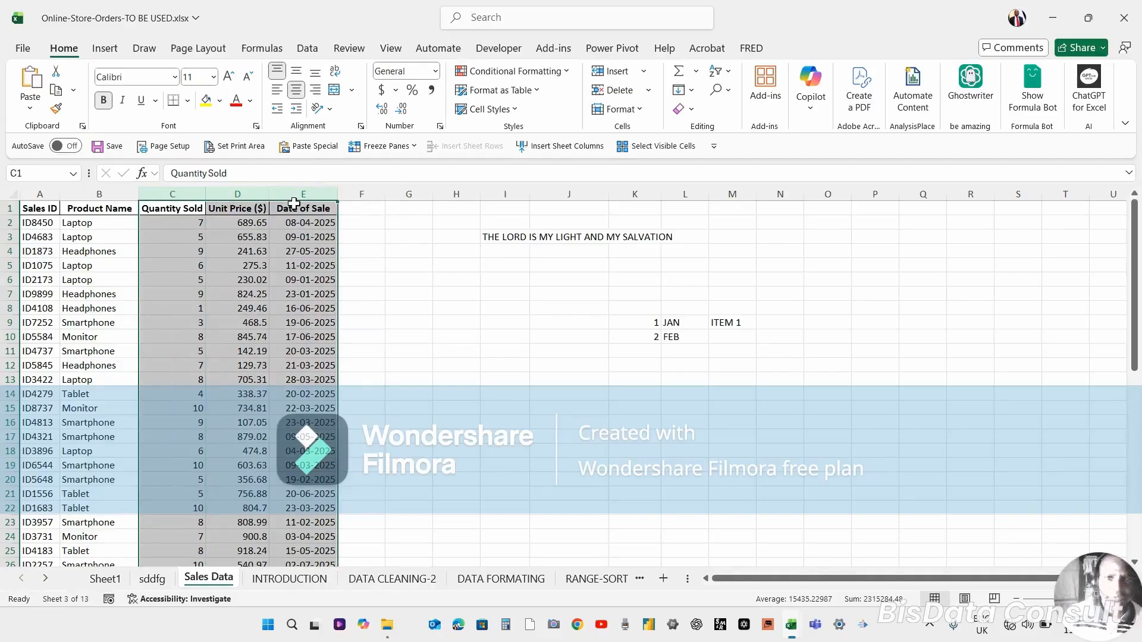
left_click(637, 112)
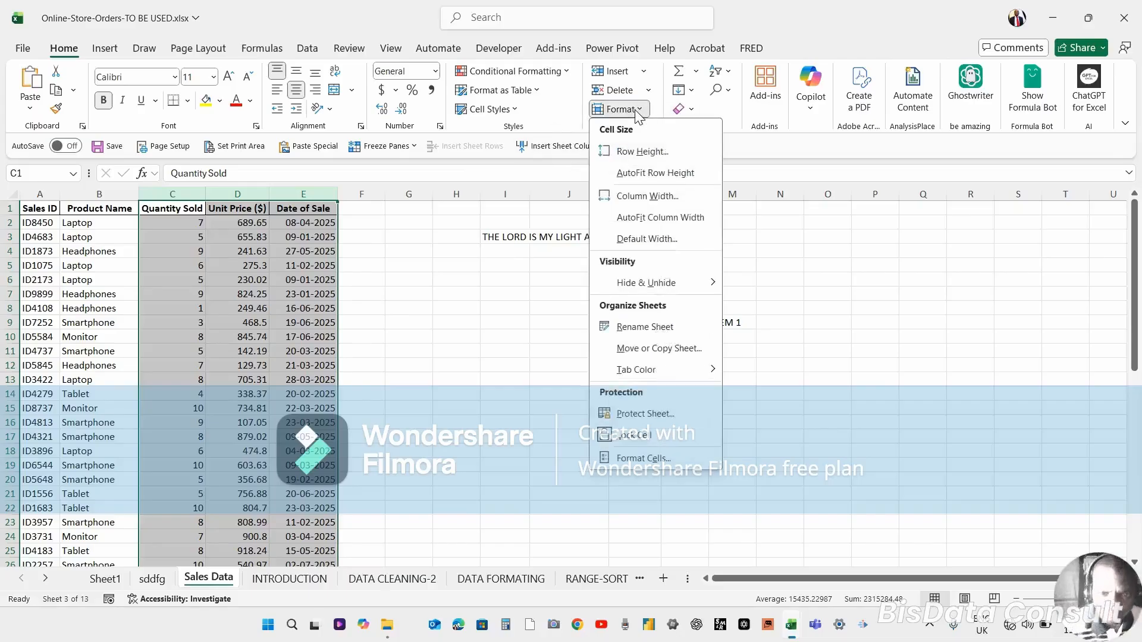
left_click(650, 198)
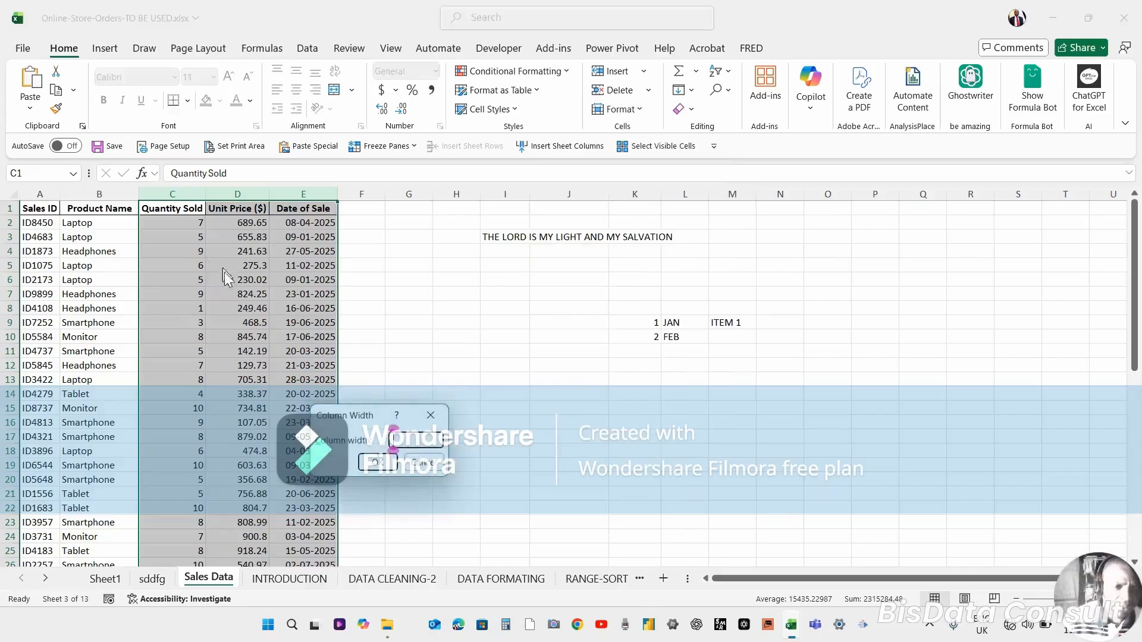
left_click(423, 464)
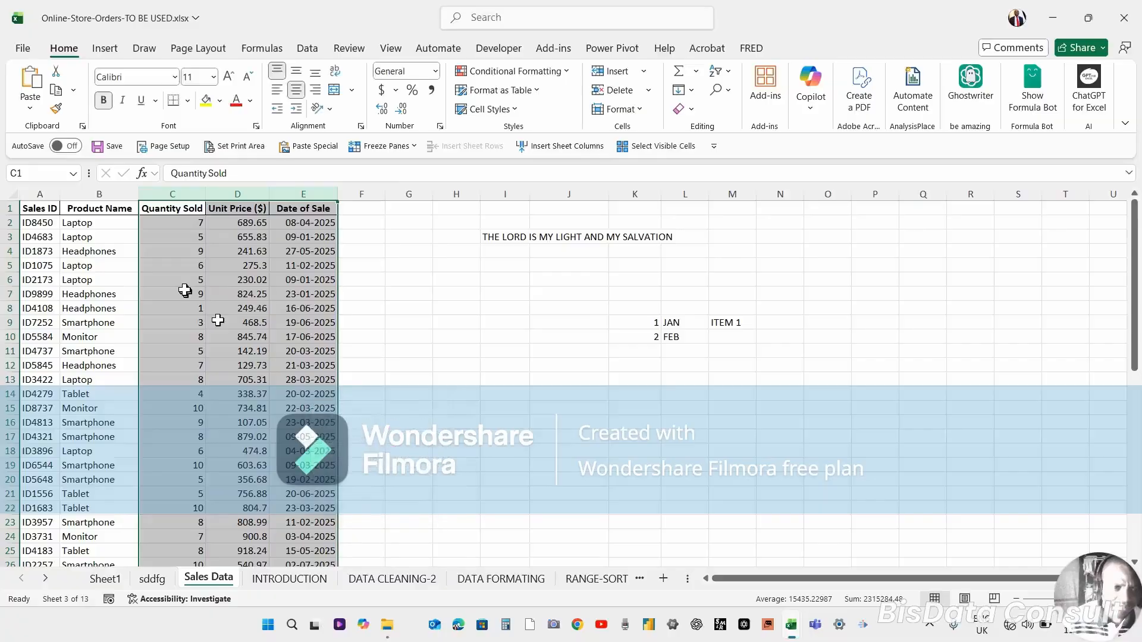
Select column C and enter a new column width for it, then undo the change.
left_click(172, 193)
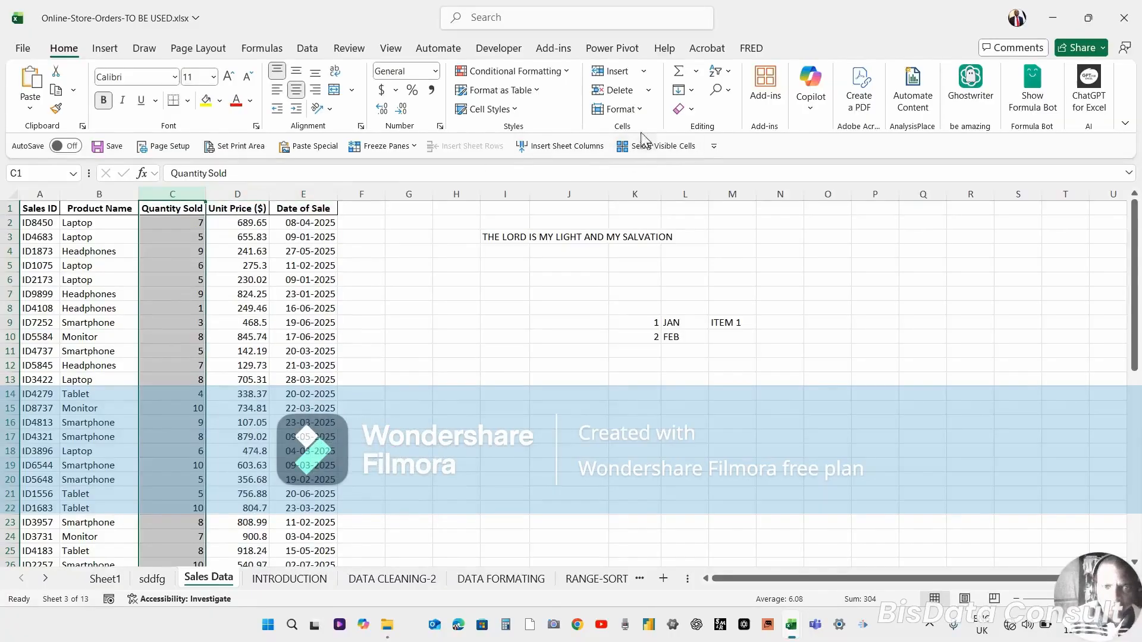
left_click(634, 110)
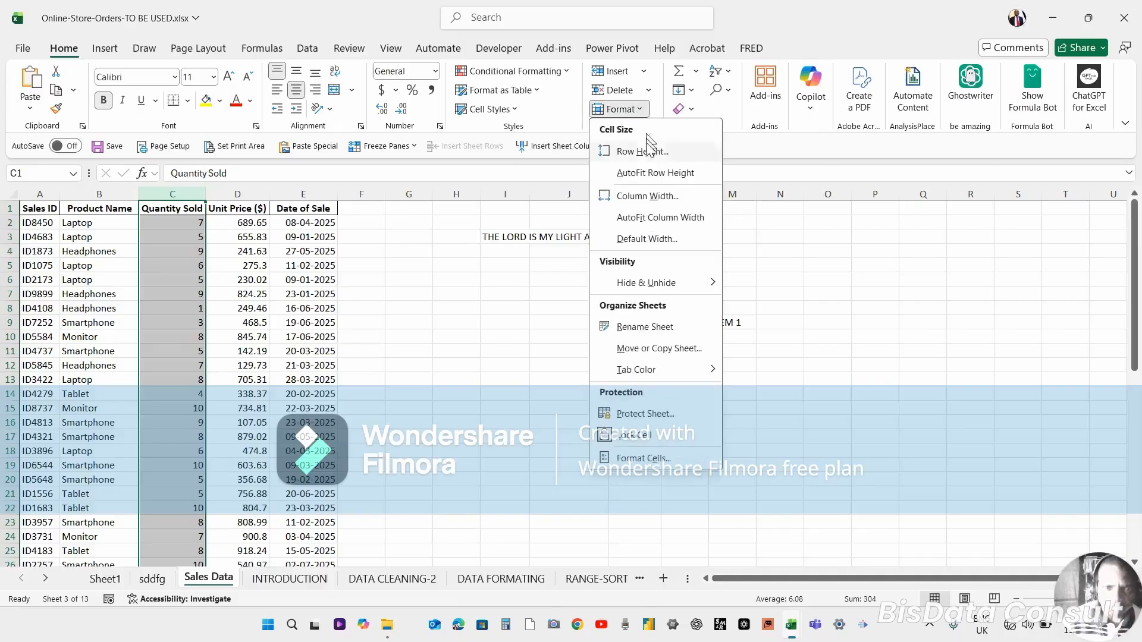
left_click(648, 205)
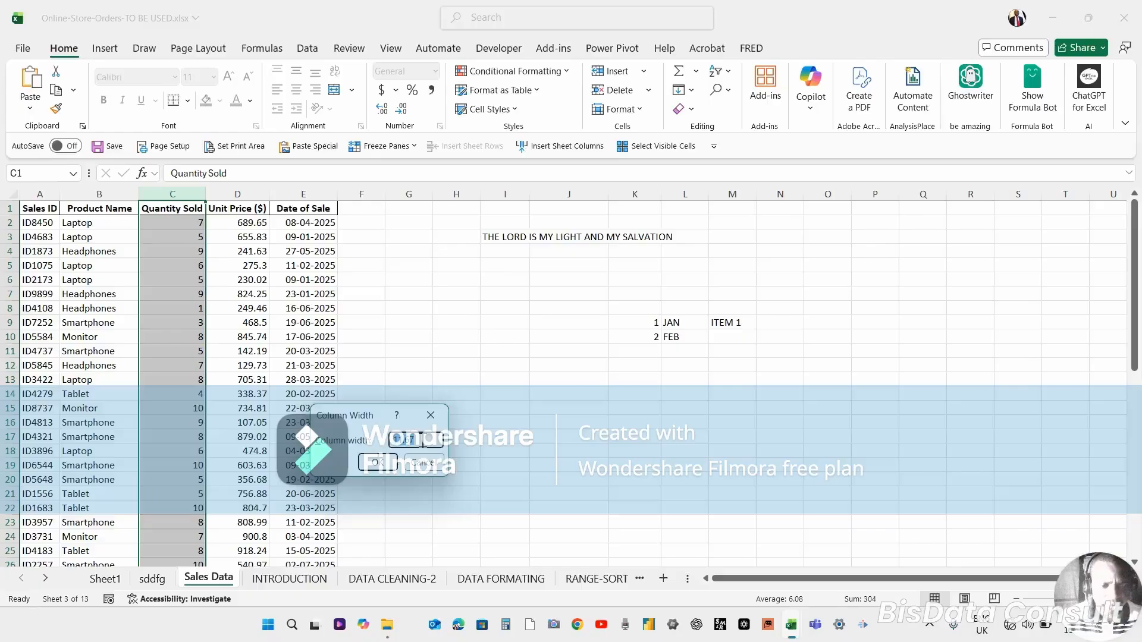
type("20")
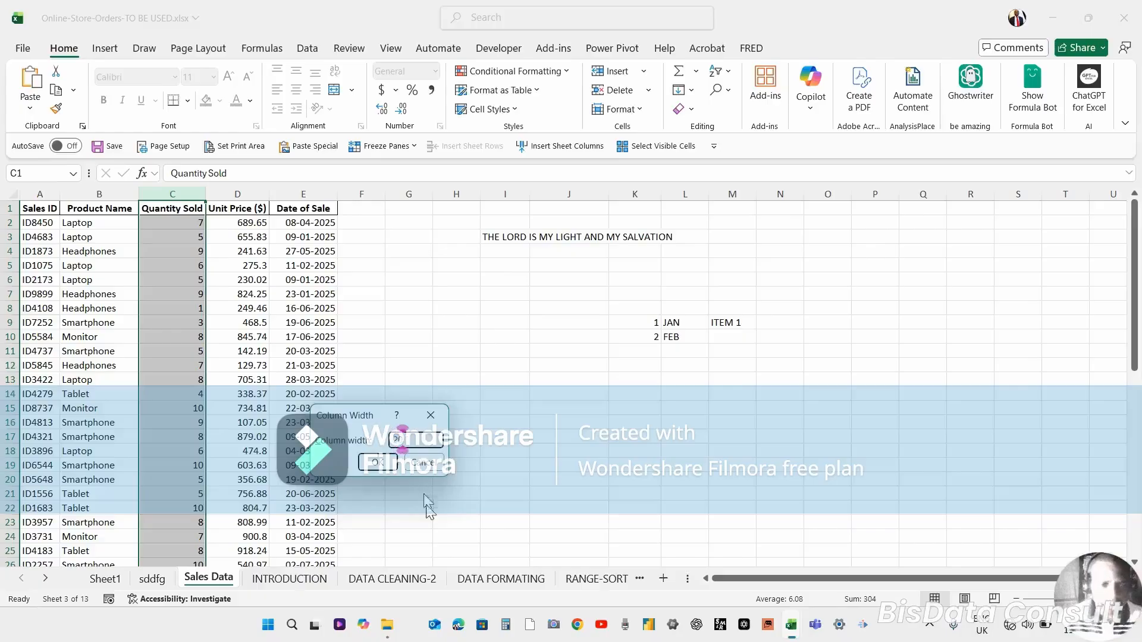
left_click(375, 464)
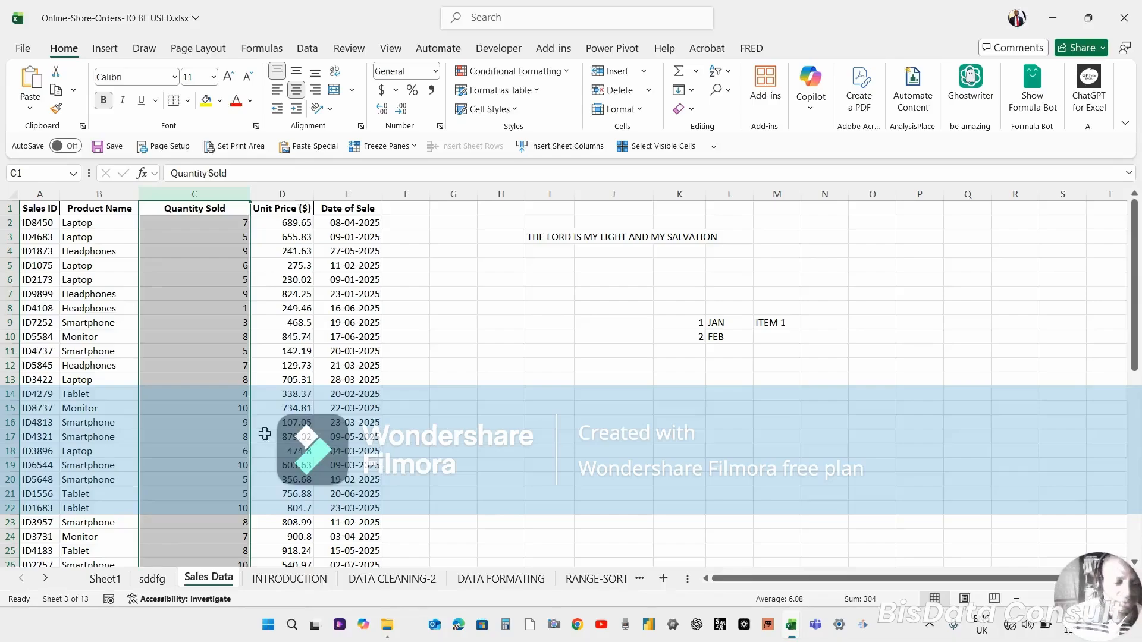
key("ctrl+z")
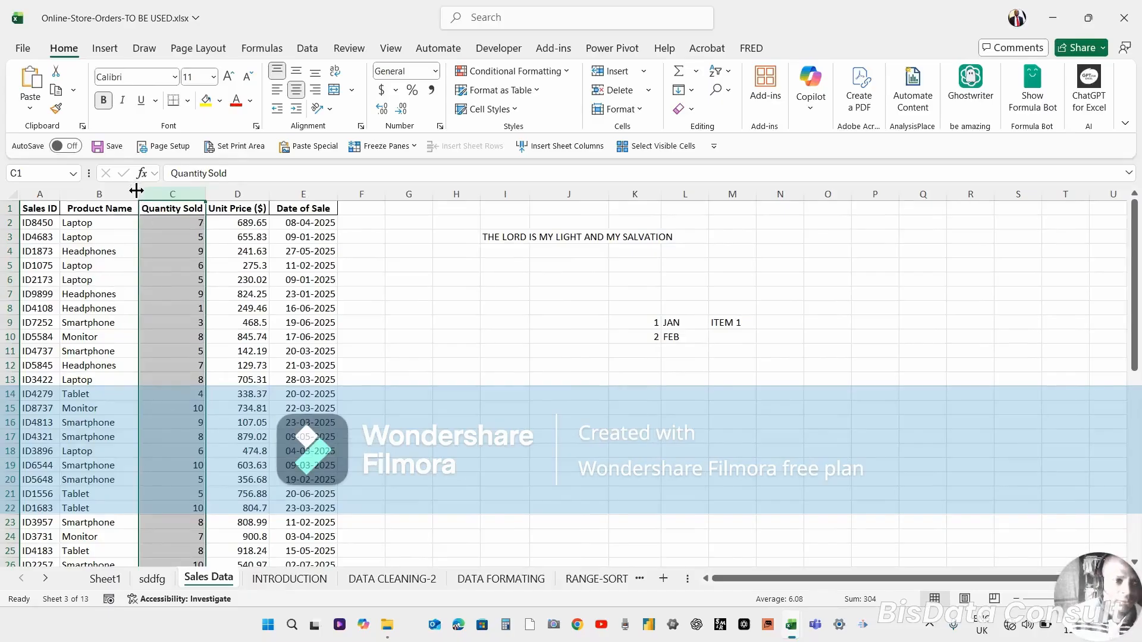
Narrow columns B, E and A manually so their contents no longer fit.
left_click_drag(137, 191, 95, 195)
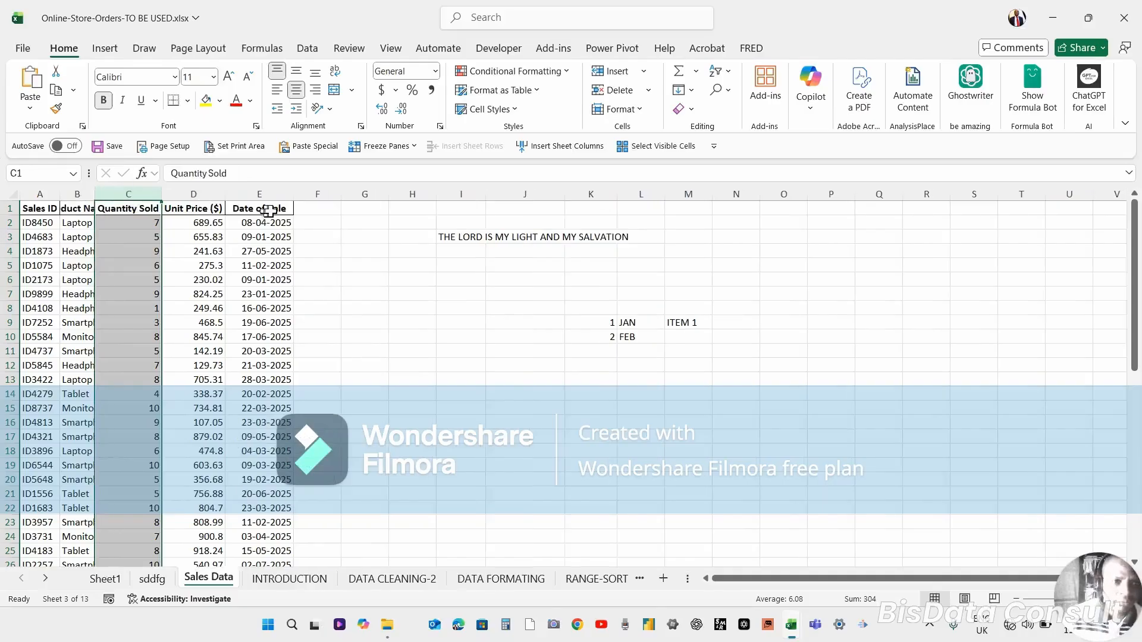
left_click_drag(295, 195, 196, 207)
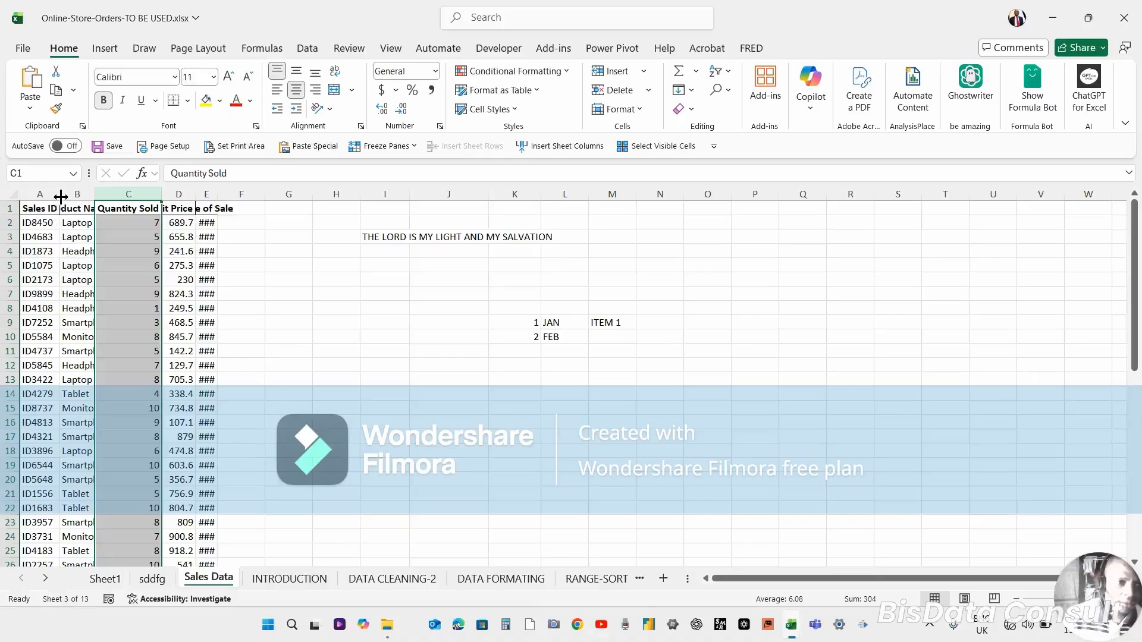
left_click_drag(61, 198, 49, 207)
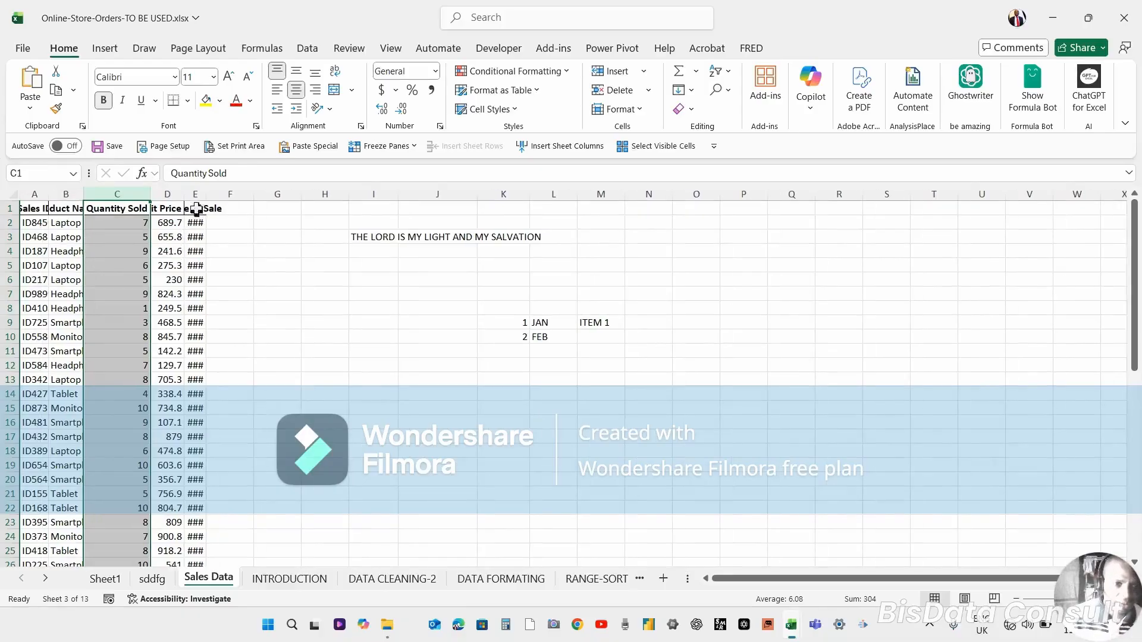
Select columns A to E and autofit their widths to the contents, then undo the autofit.
left_click(30, 189)
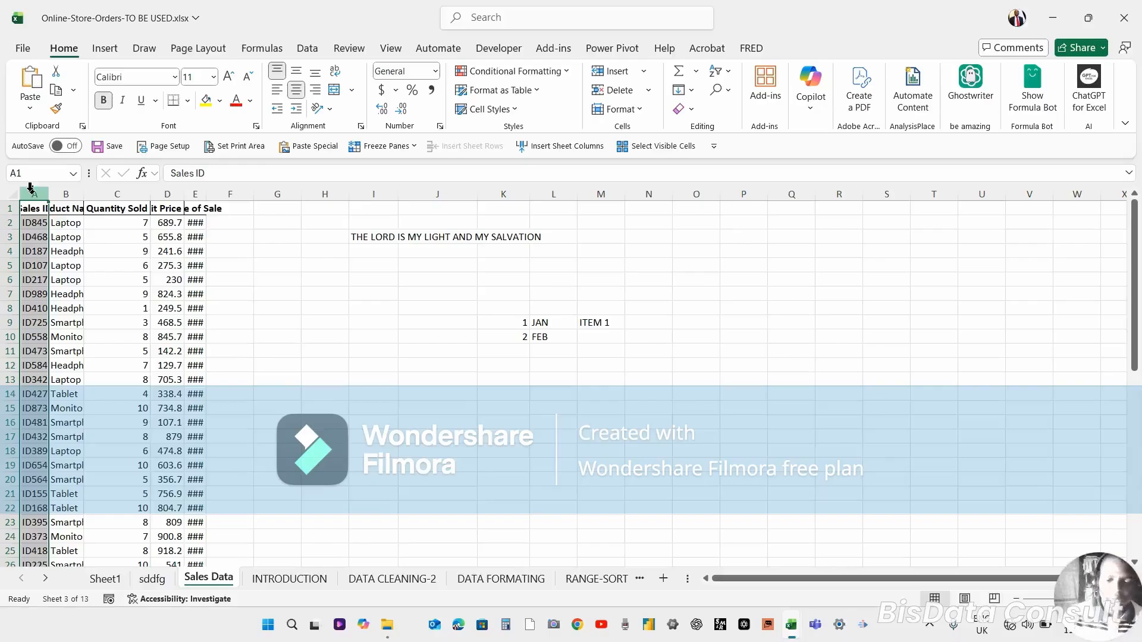
left_click_drag(31, 189, 195, 194)
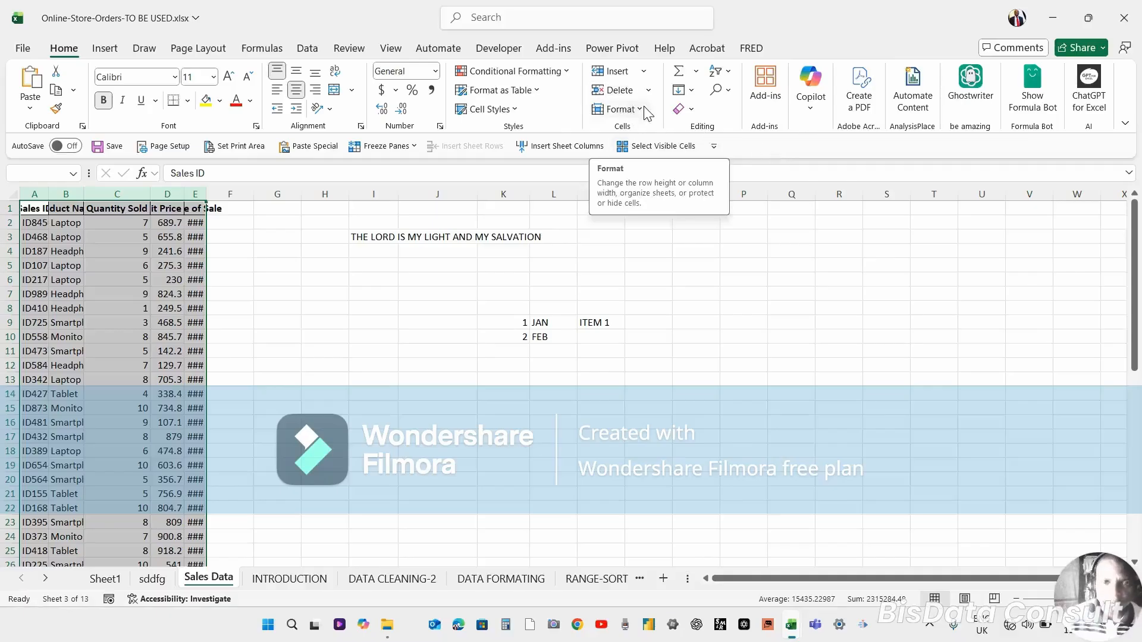
double_click(186, 194)
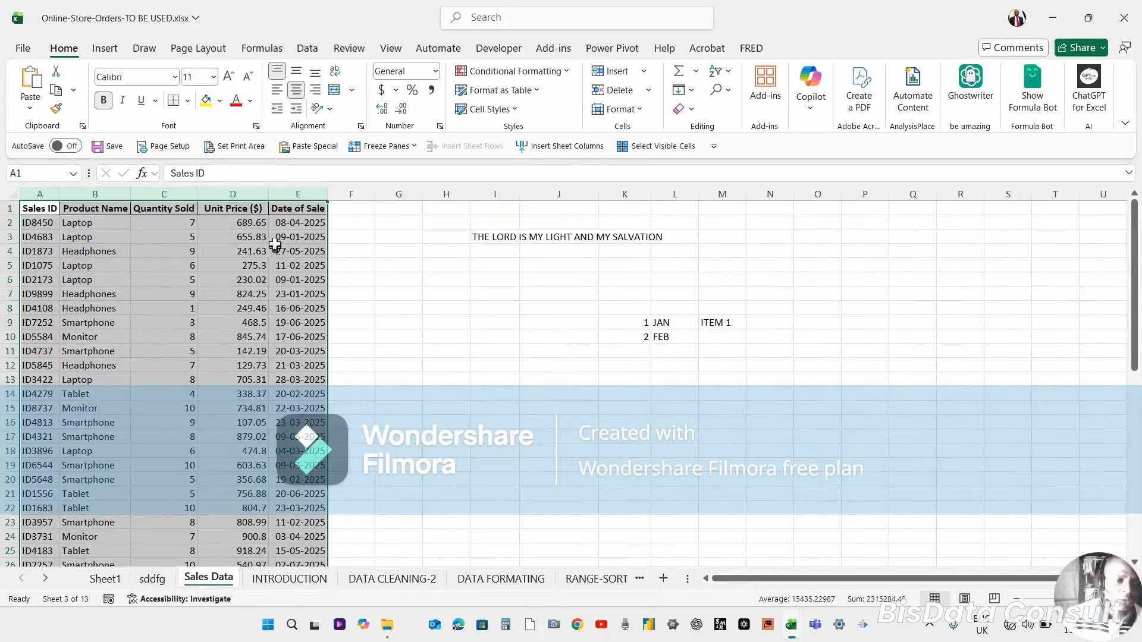
left_click(253, 266)
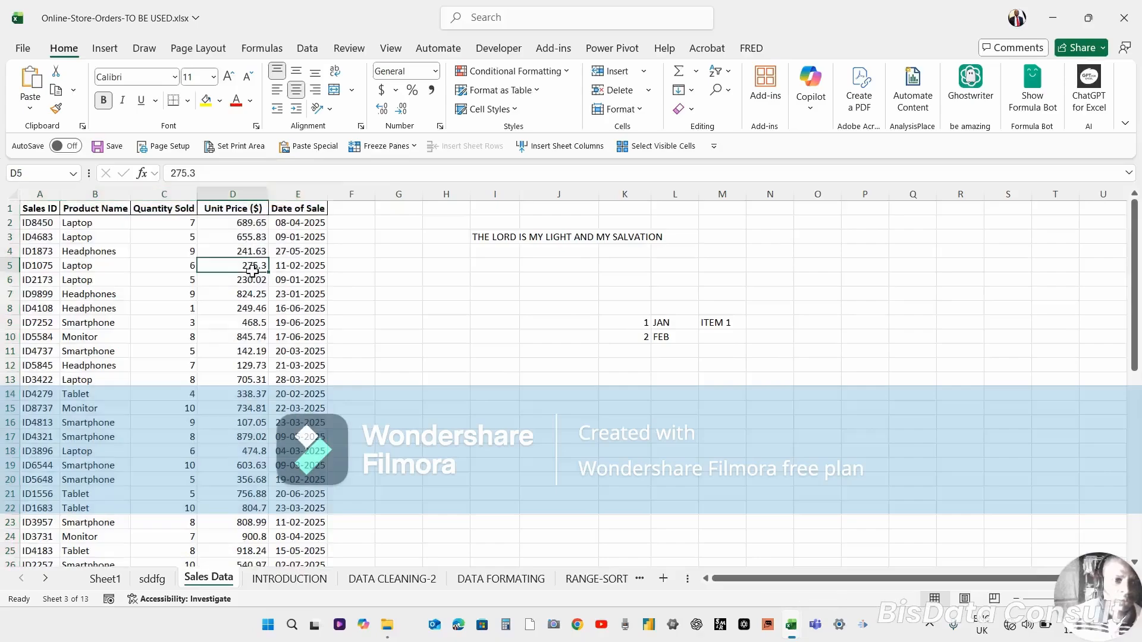
left_click(284, 252)
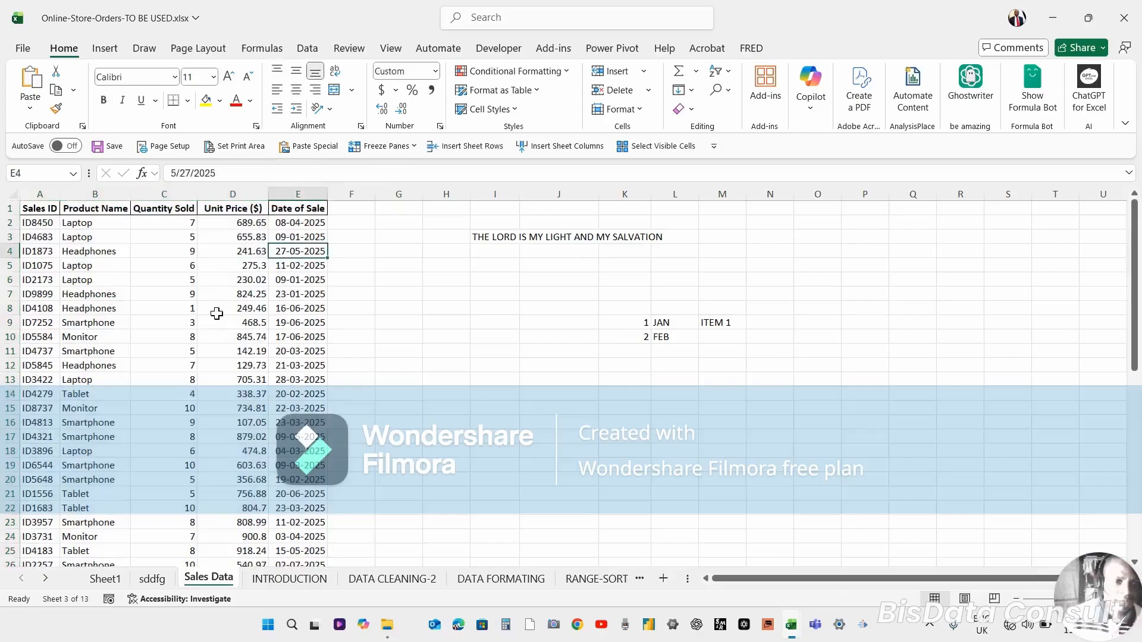
left_click(249, 317)
left_click(137, 316)
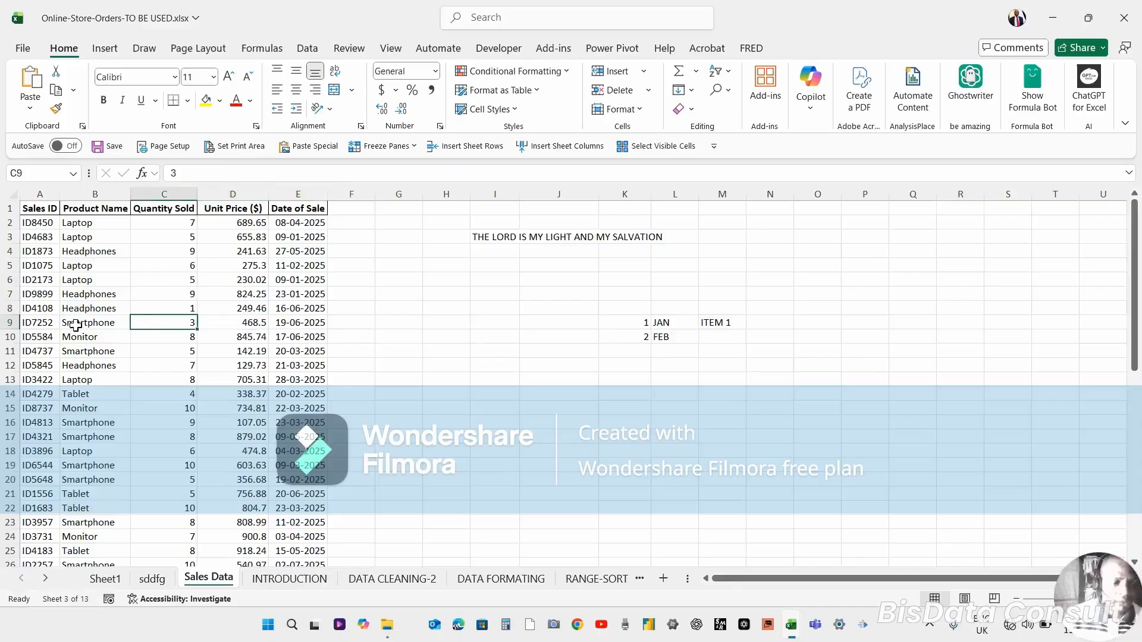
key("ctrl+z")
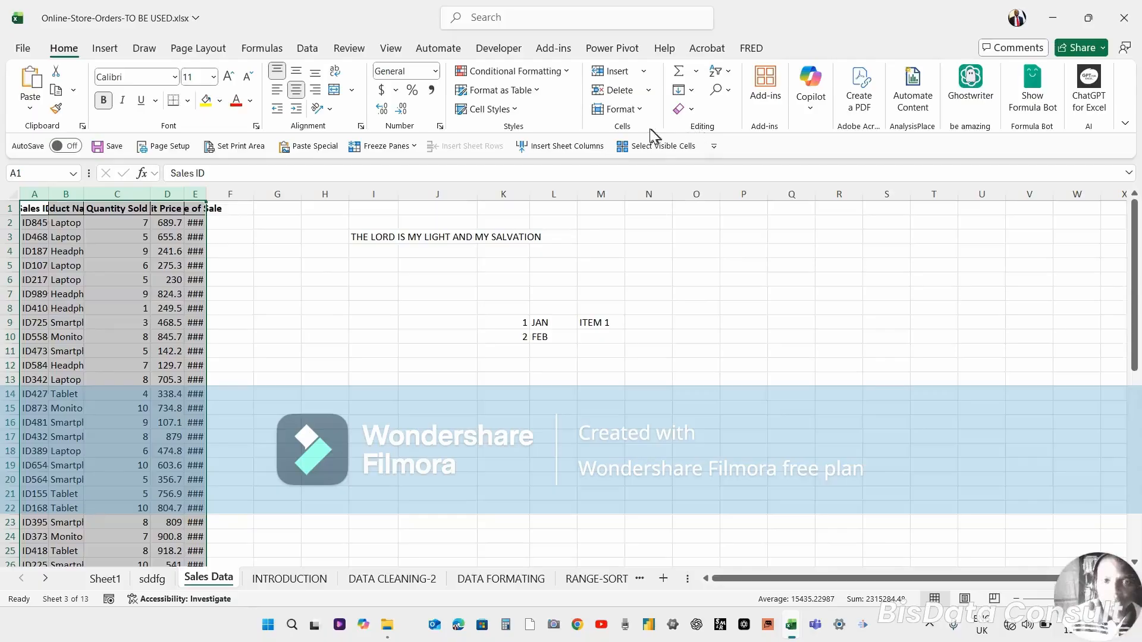
Autofit the widths of the selected columns A to E to their contents, then deselect them.
left_click(644, 111)
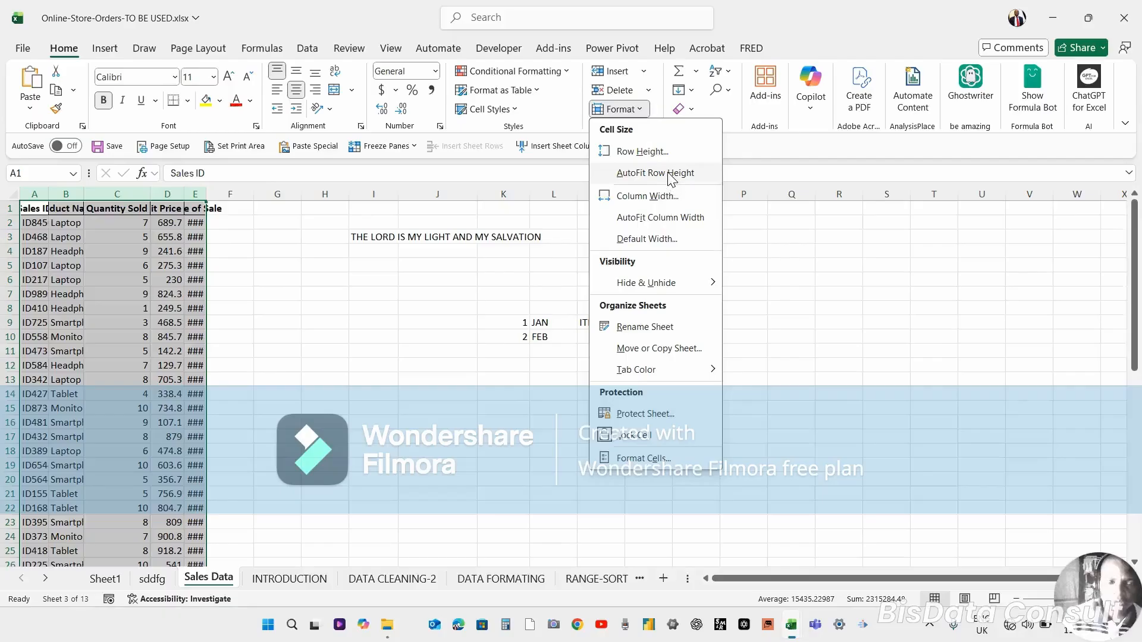
left_click(660, 218)
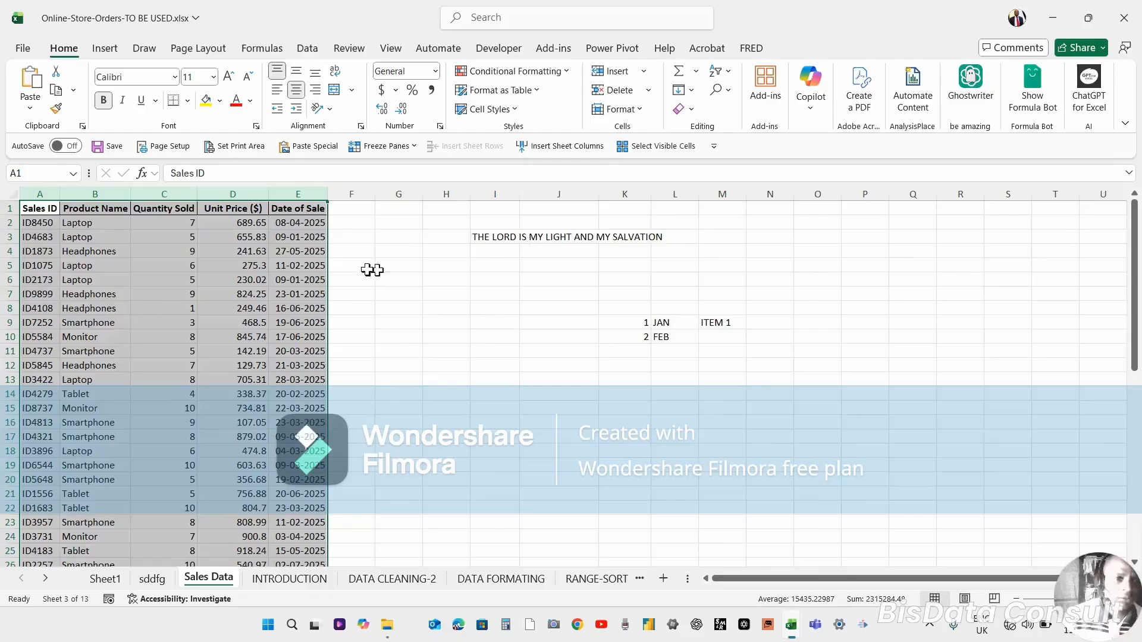
left_click(284, 337)
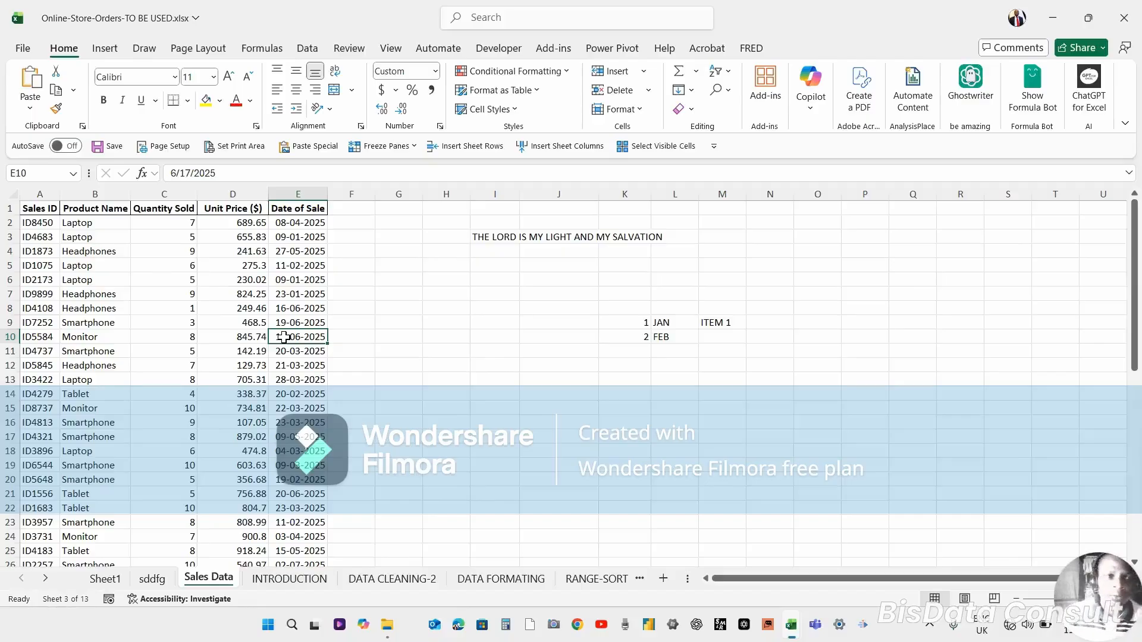
left_click(85, 367)
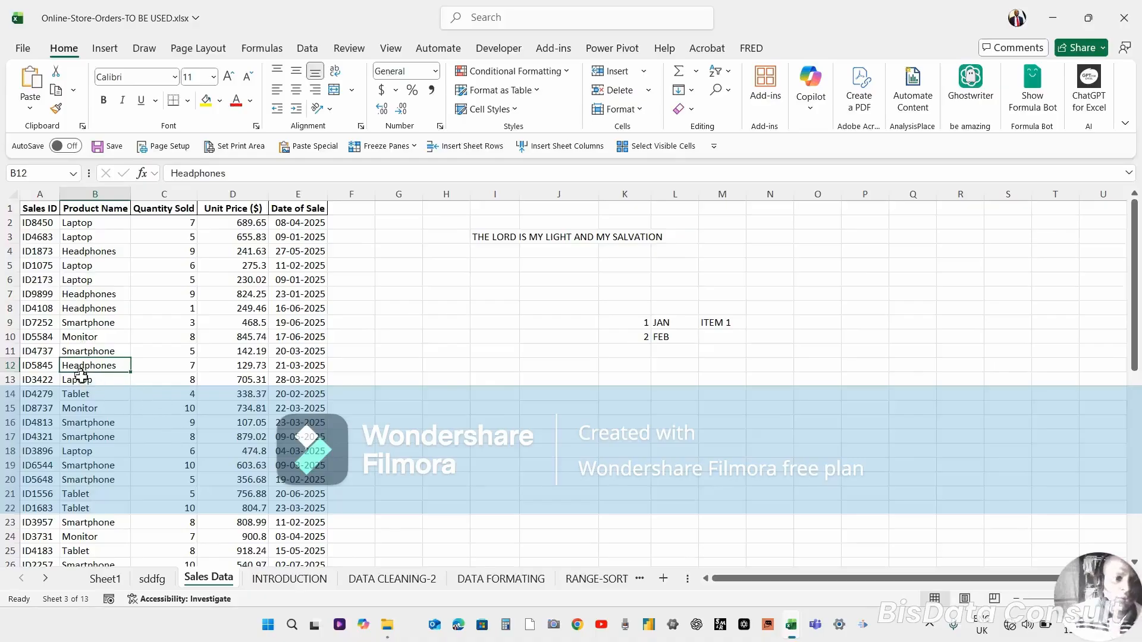
left_click(72, 310)
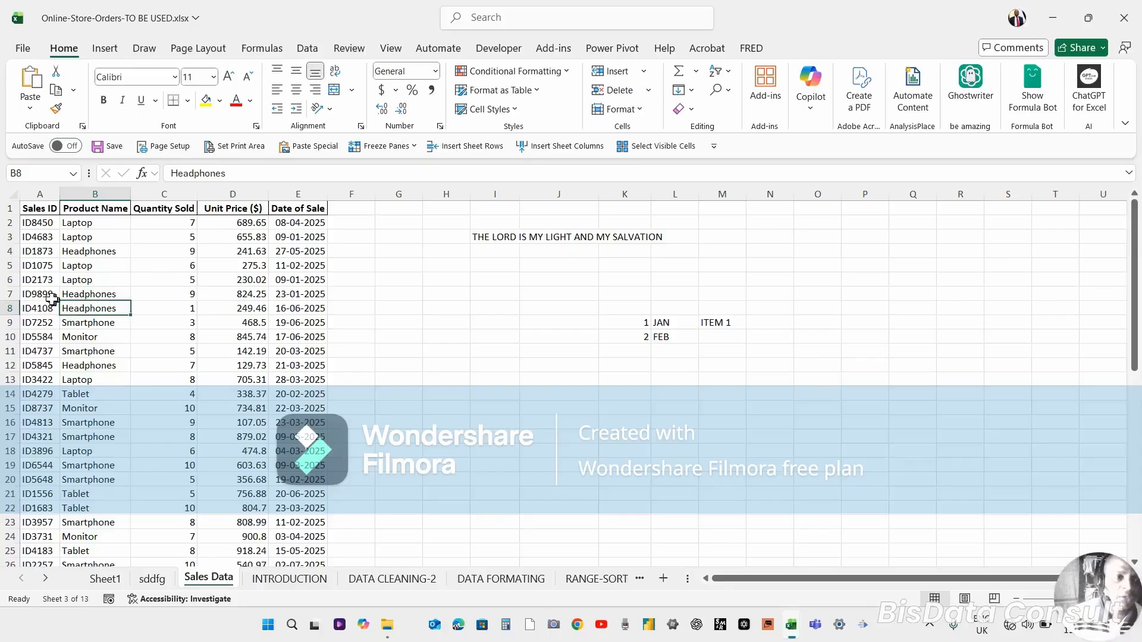
left_click(23, 49)
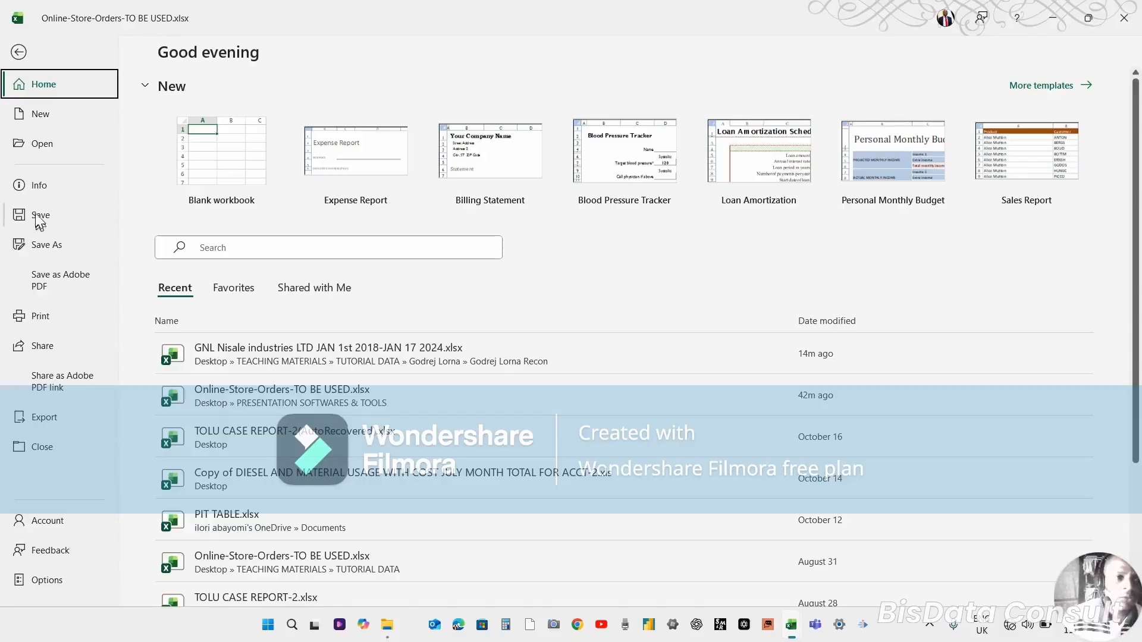
left_click(48, 246)
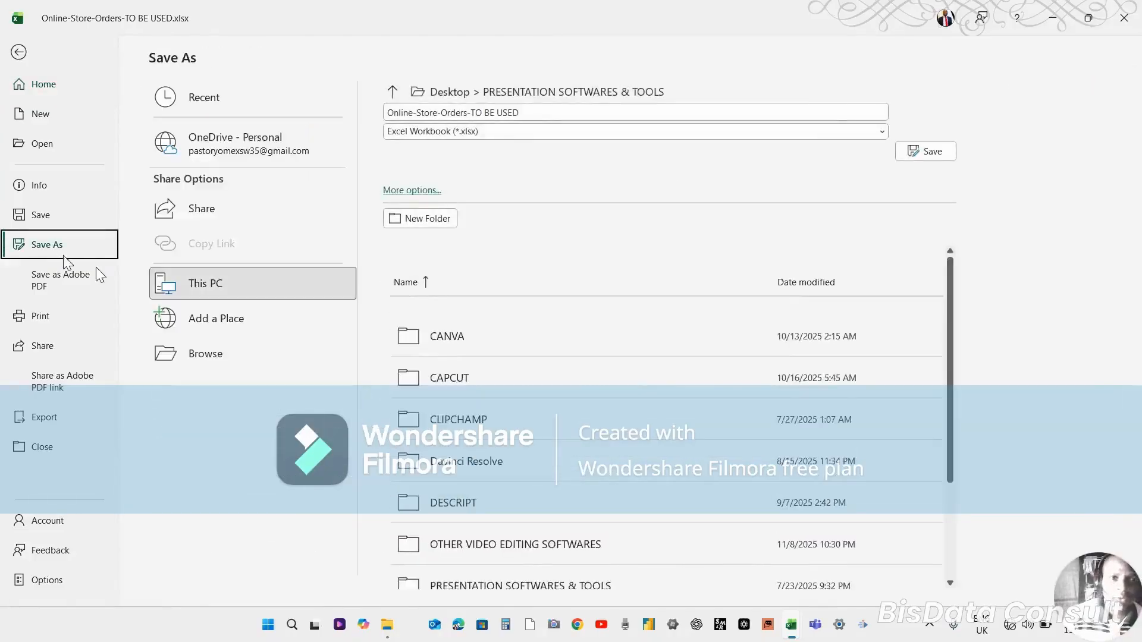
left_click(546, 111)
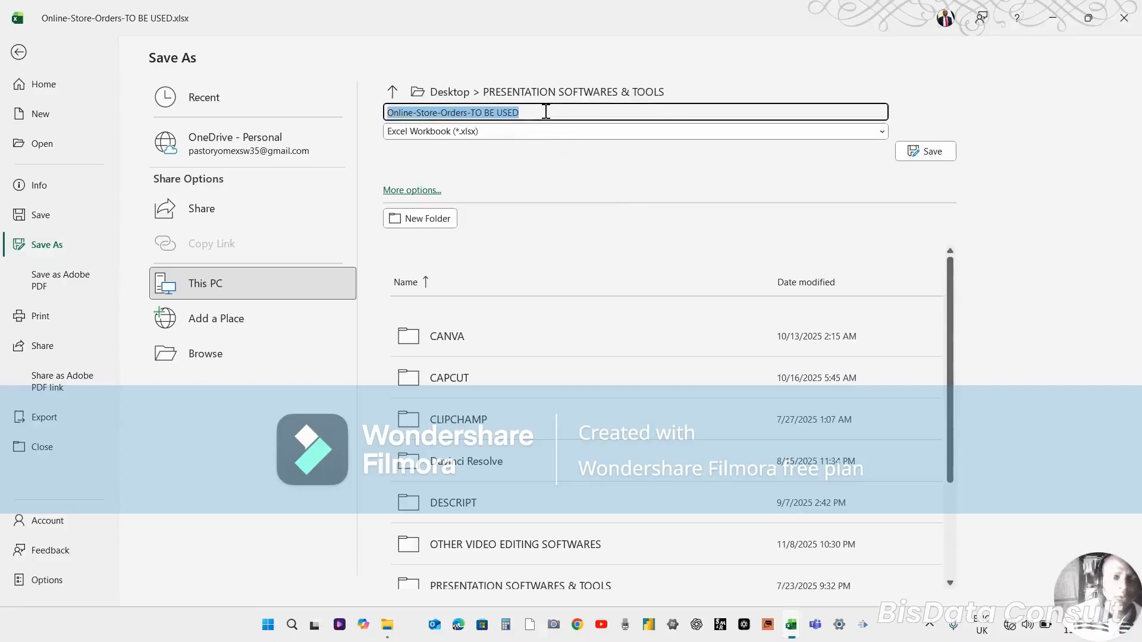
left_click(682, 132)
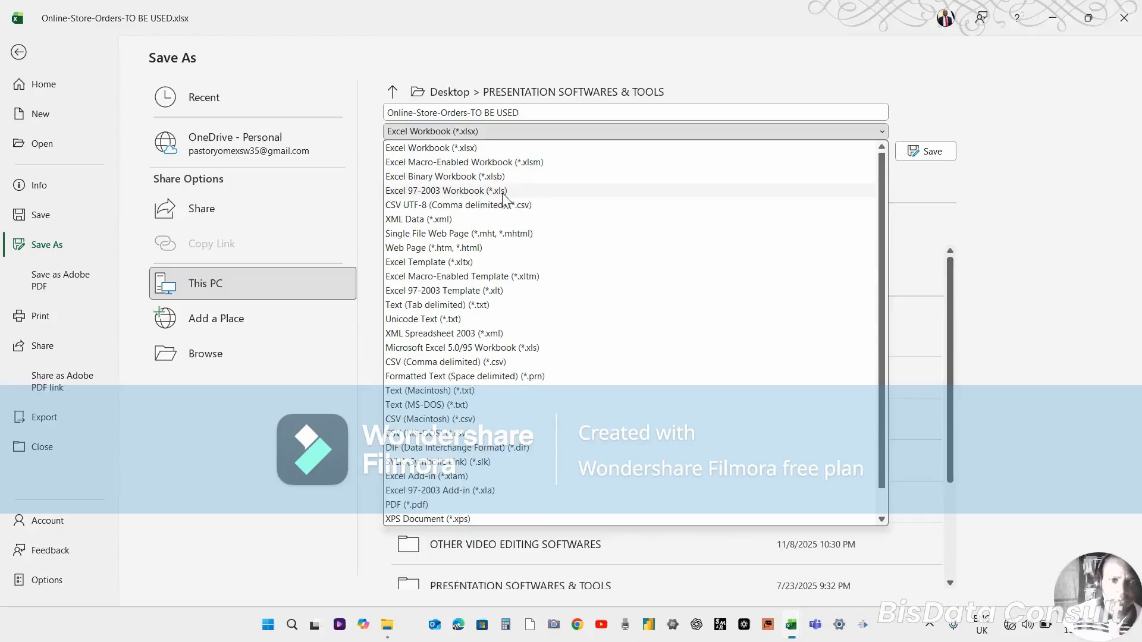
left_click(525, 129)
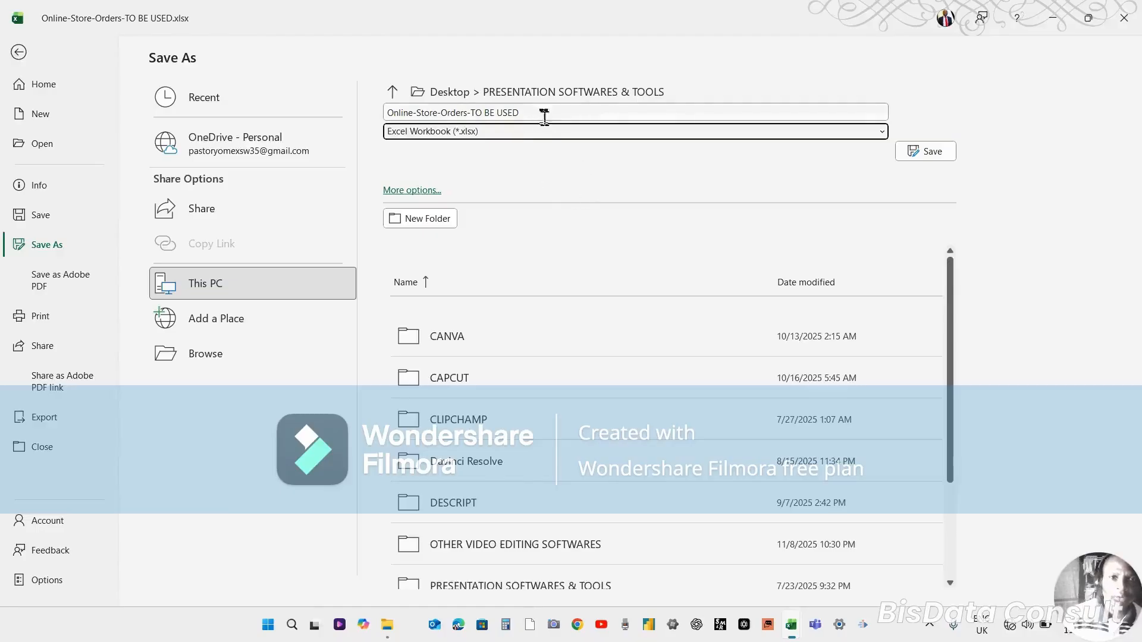
left_click(541, 115)
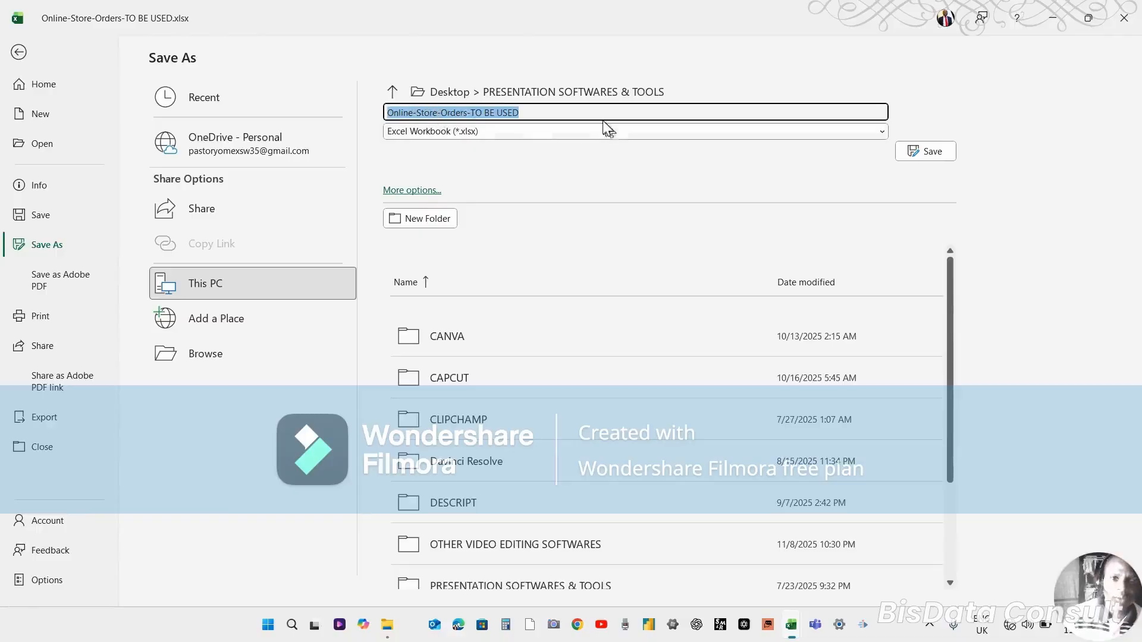
left_click(570, 111)
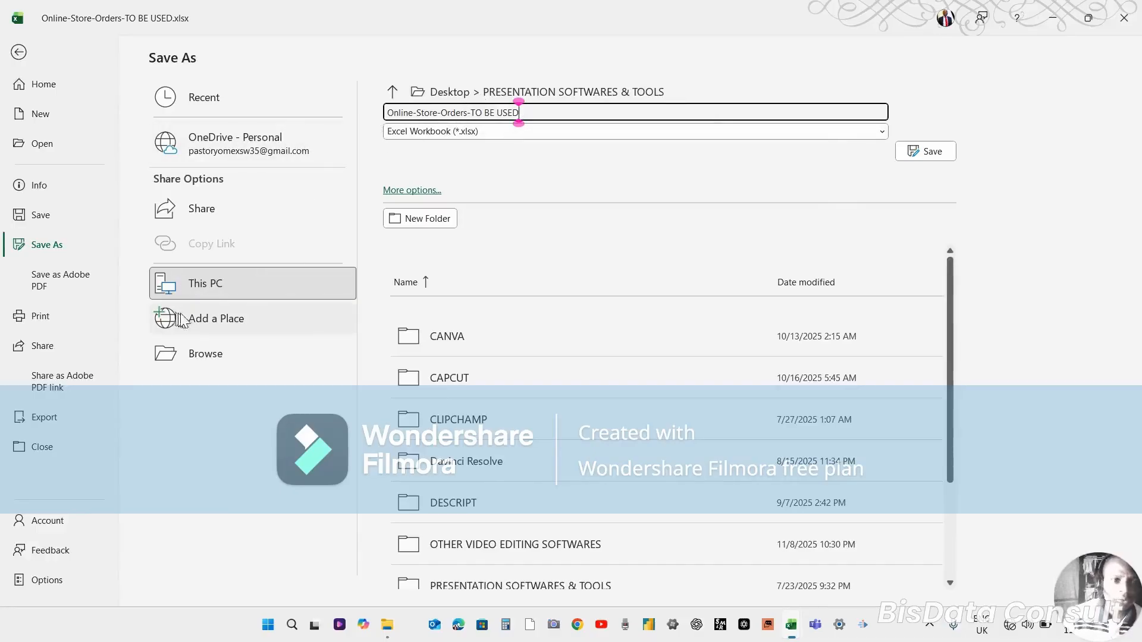
left_click(201, 354)
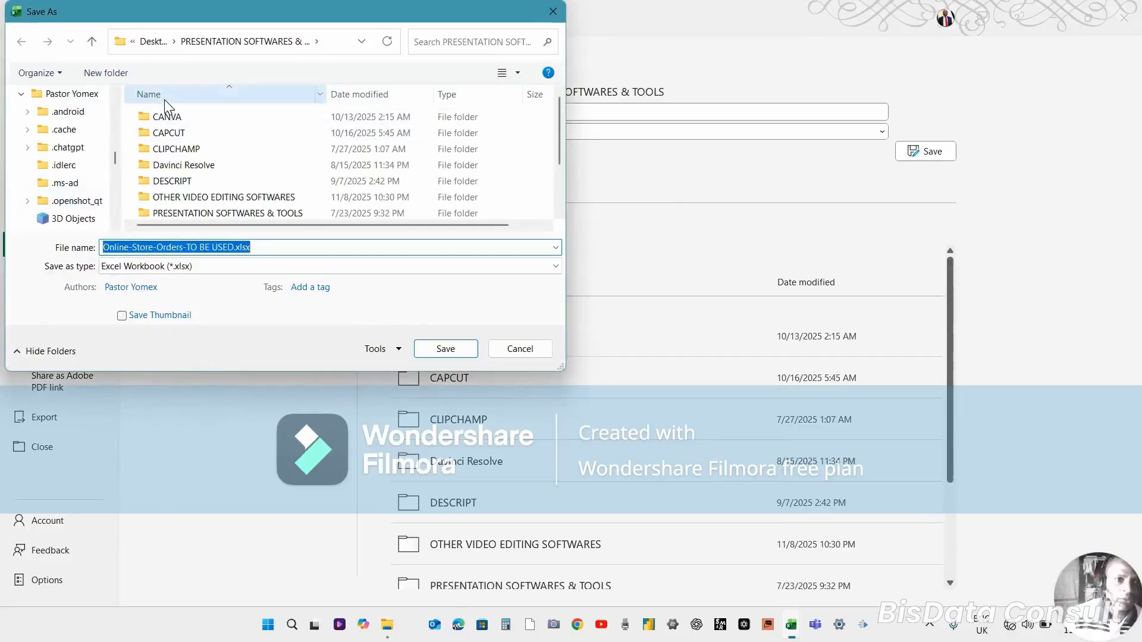
scroll(112, 107, "up", 3)
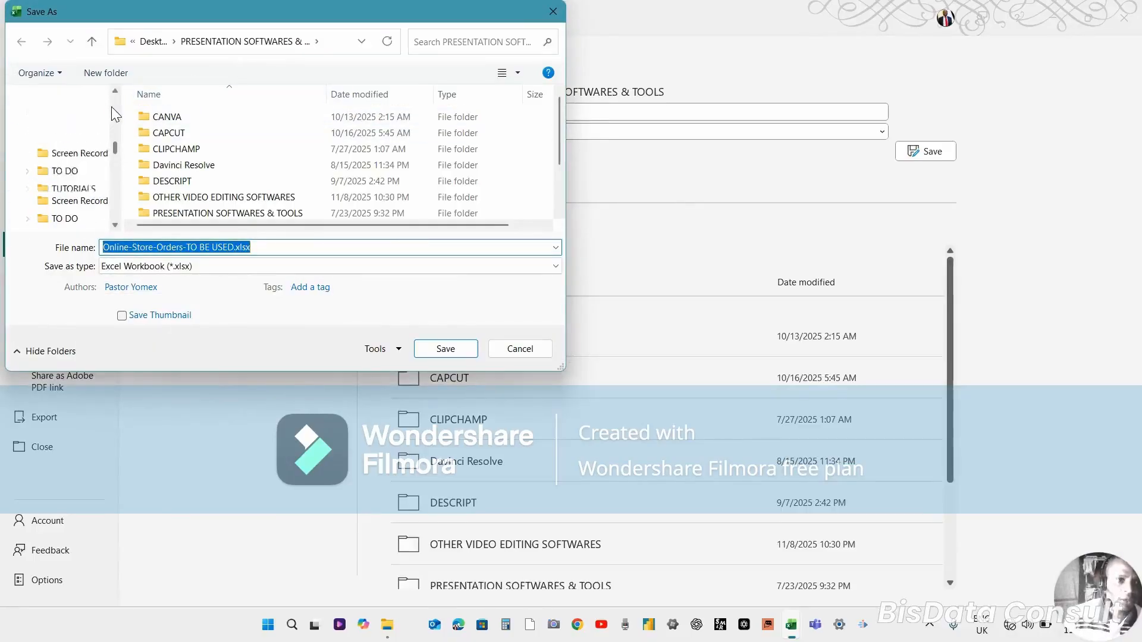
scroll(112, 106, "up", 6)
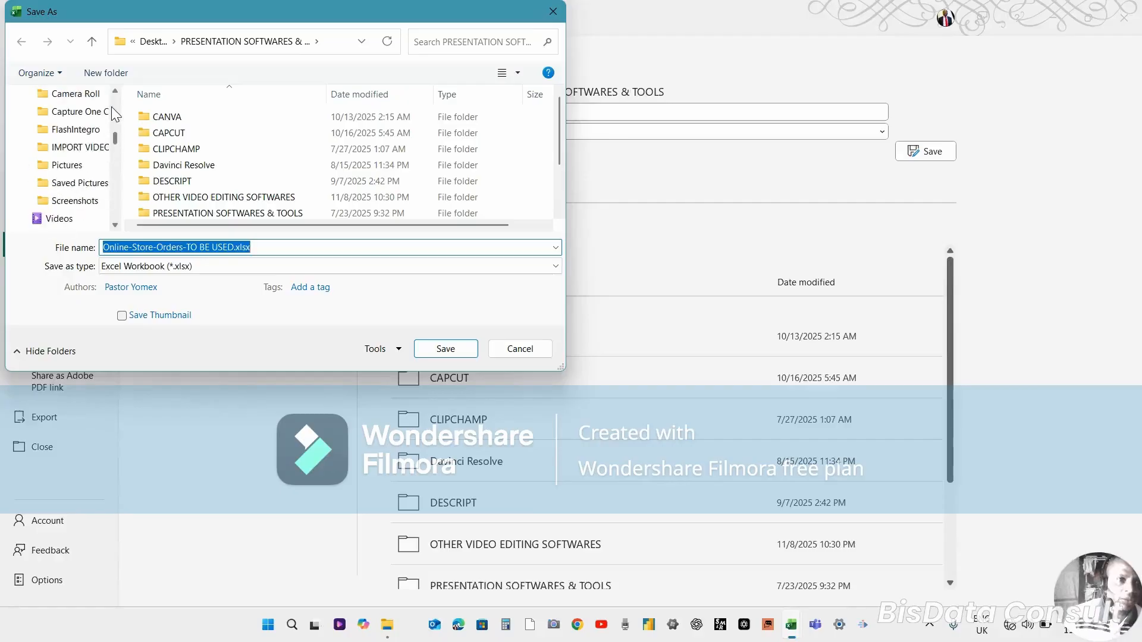
left_click(70, 147)
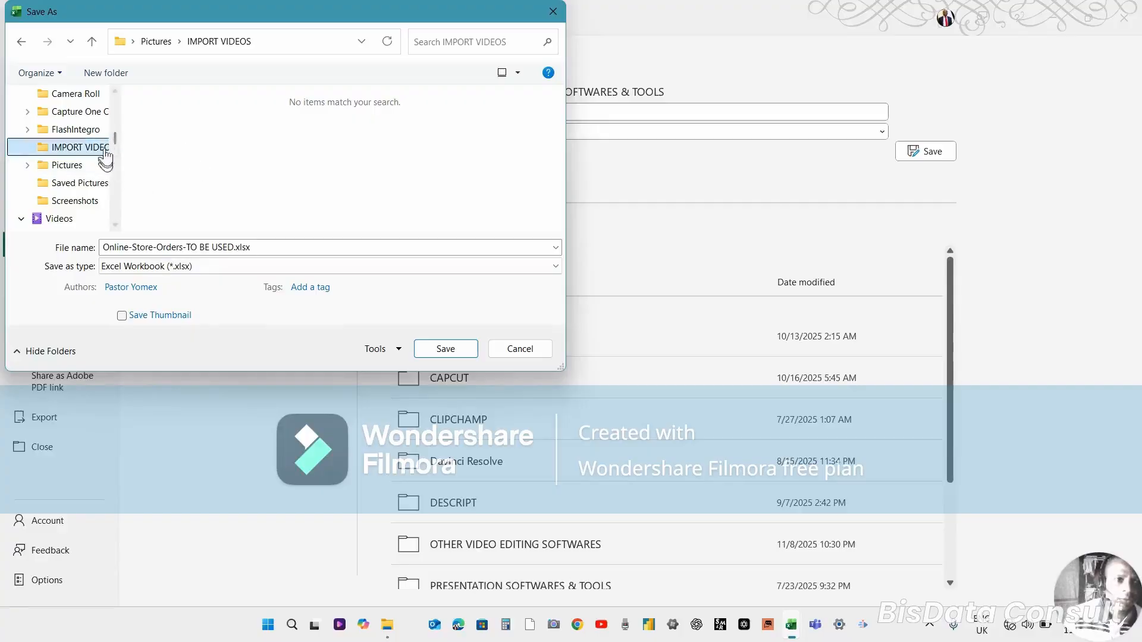
scroll(113, 119, "up", 10)
scroll(113, 120, "up", 2)
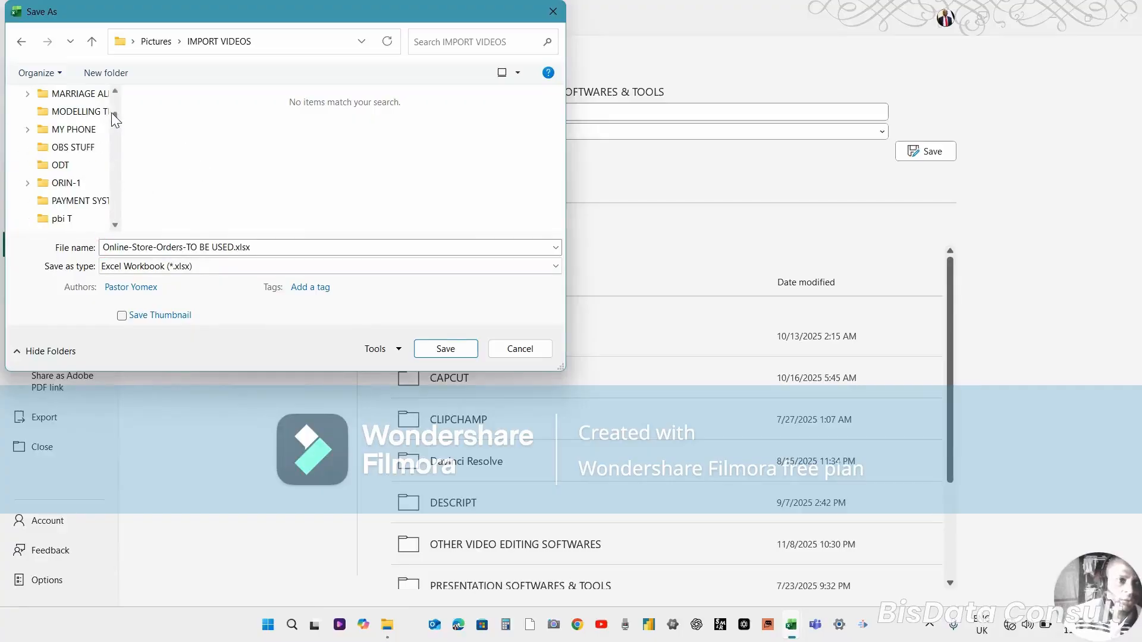
left_click(76, 113)
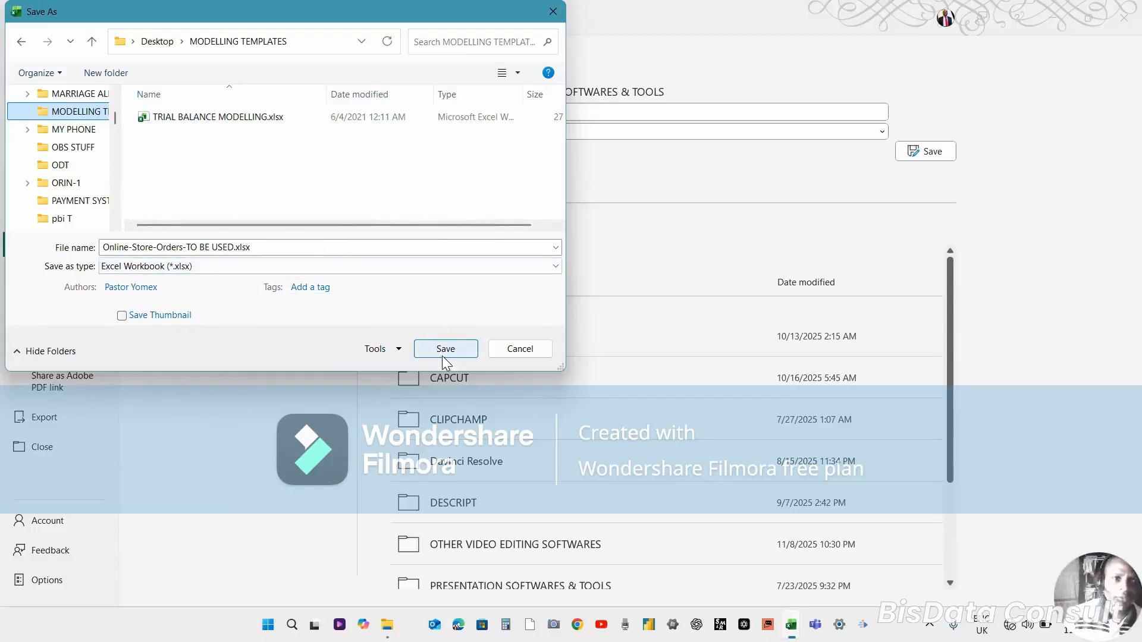
left_click(521, 352)
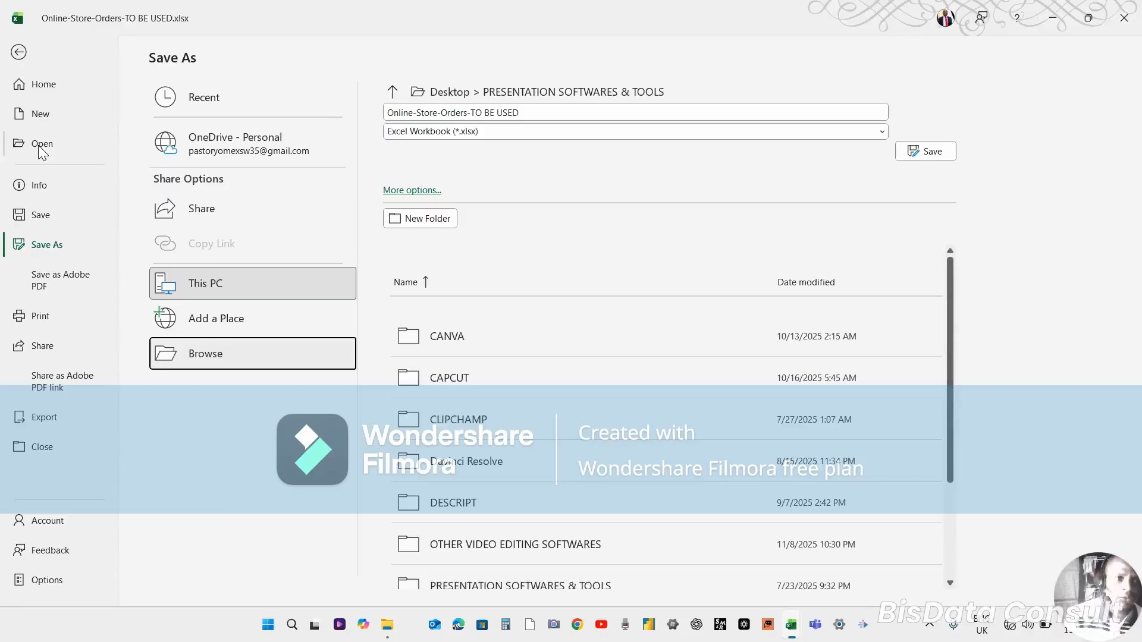
Browse the new-workbook templates from the backstage view and return to the worksheet.
left_click(33, 89)
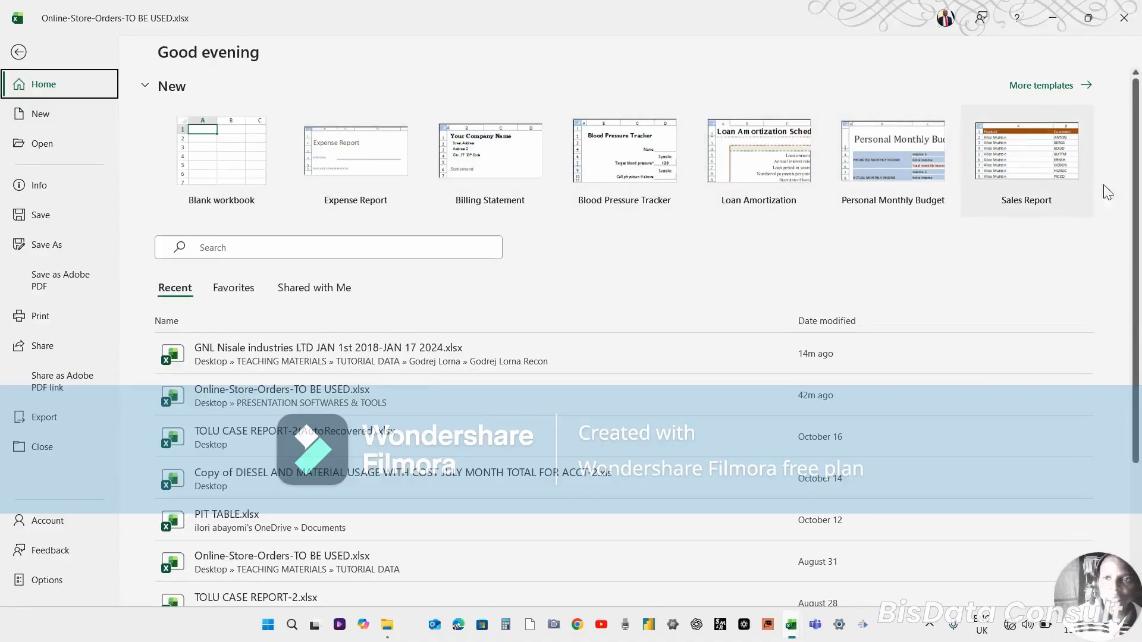
left_click(1088, 86)
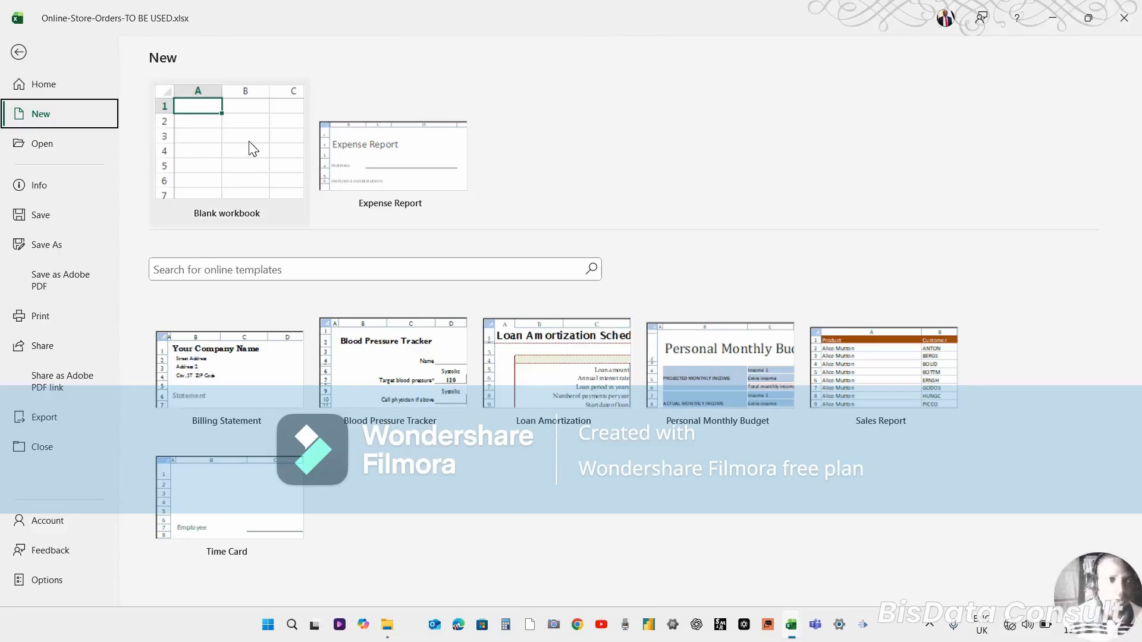
left_click(22, 52)
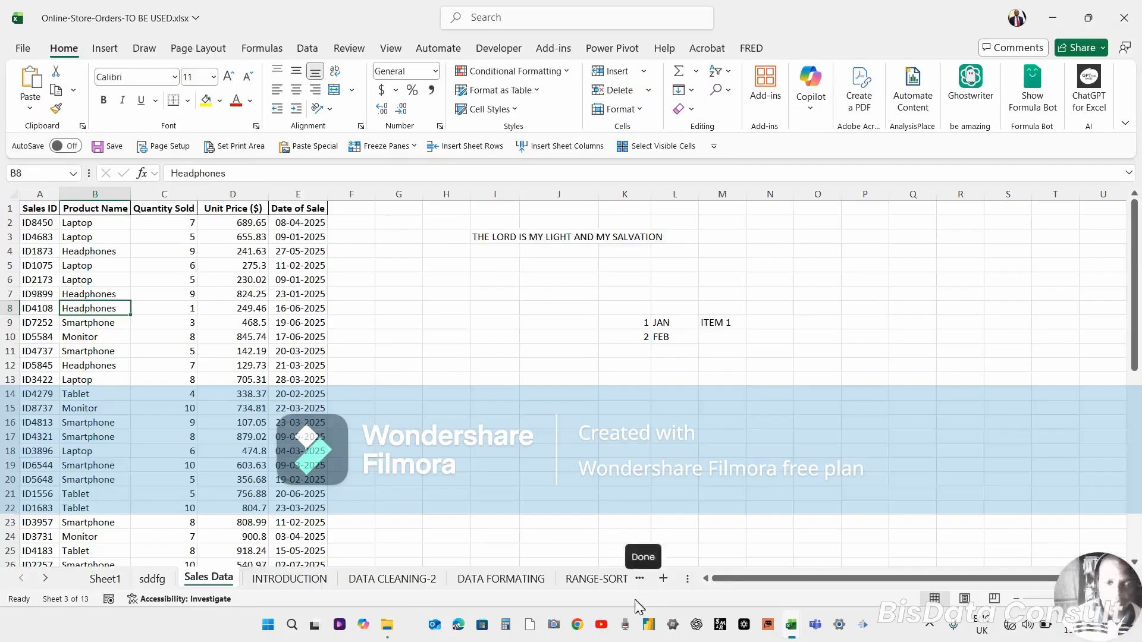
left_click(615, 596)
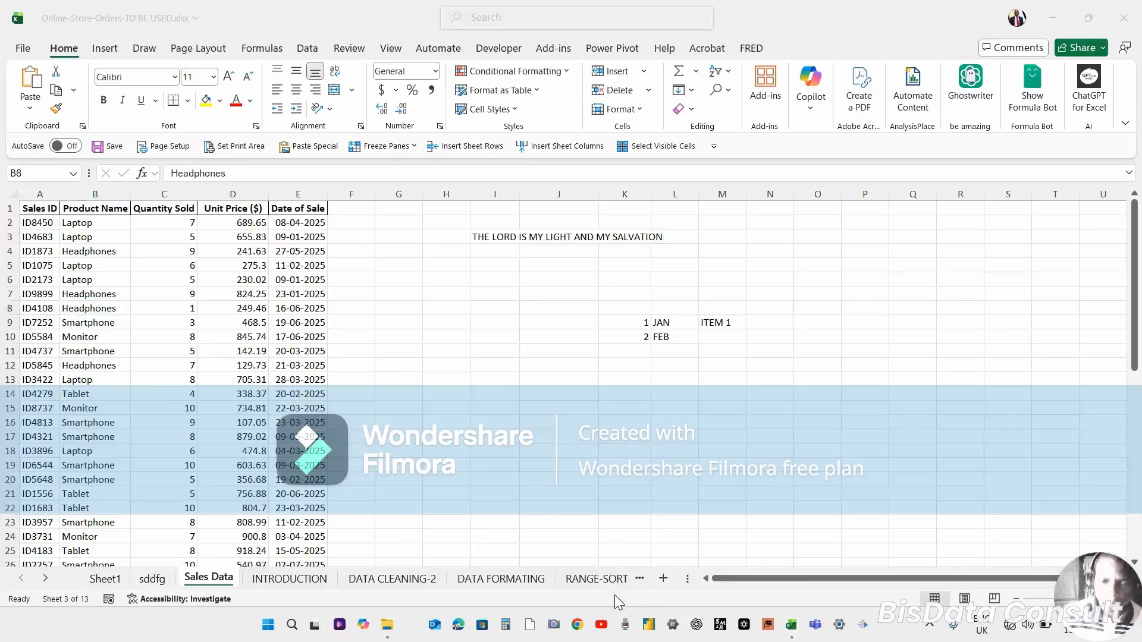
left_click(509, 363)
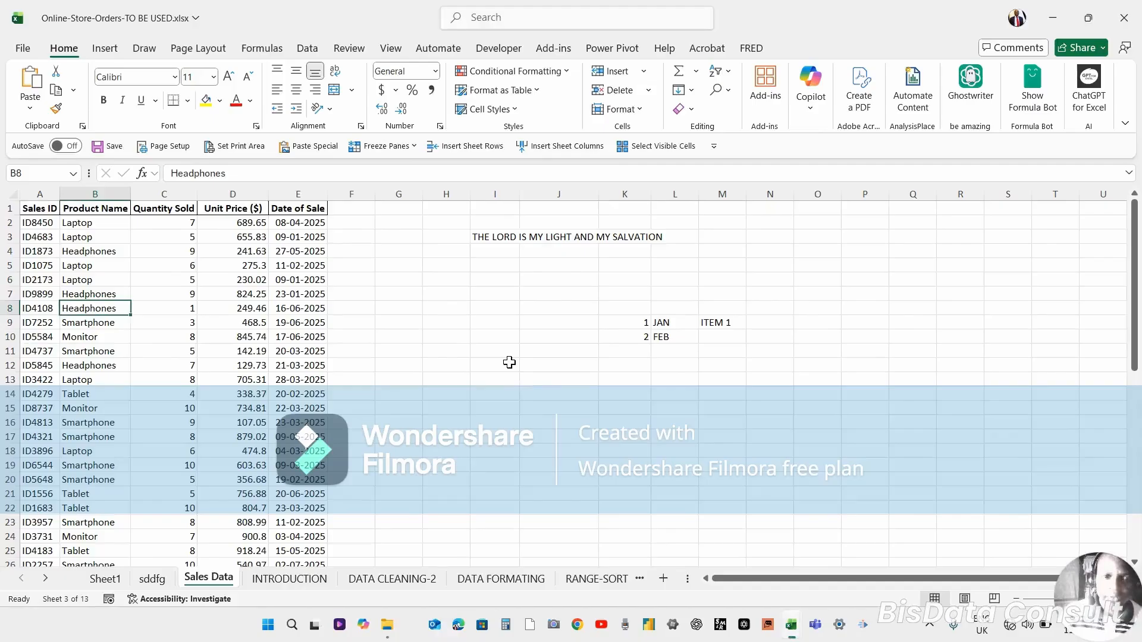
left_click(509, 363)
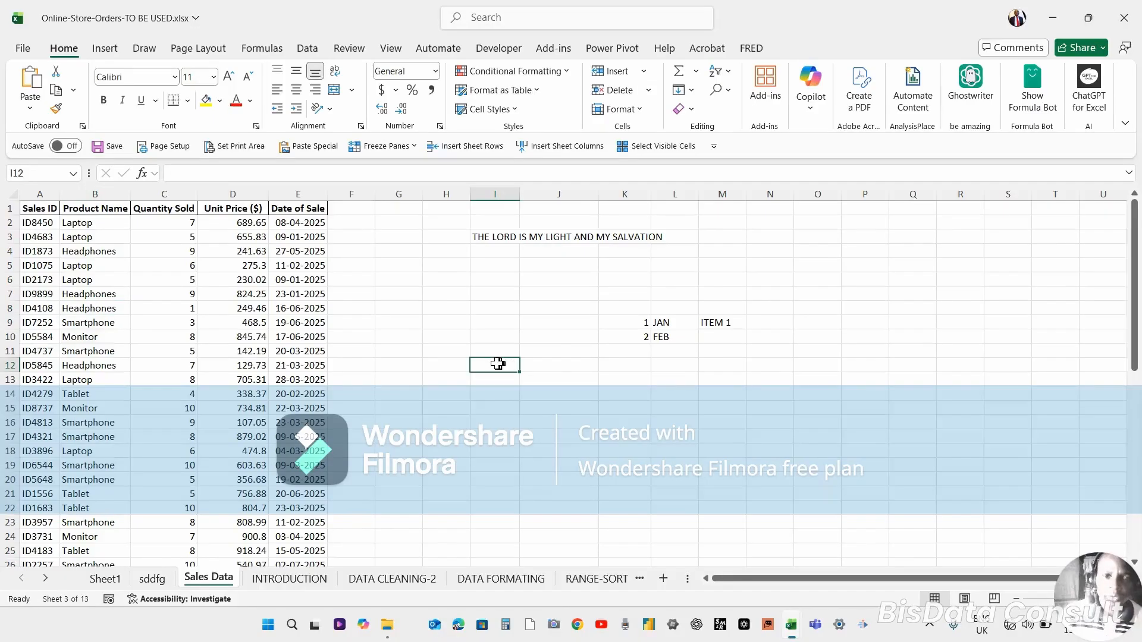
left_click(491, 336)
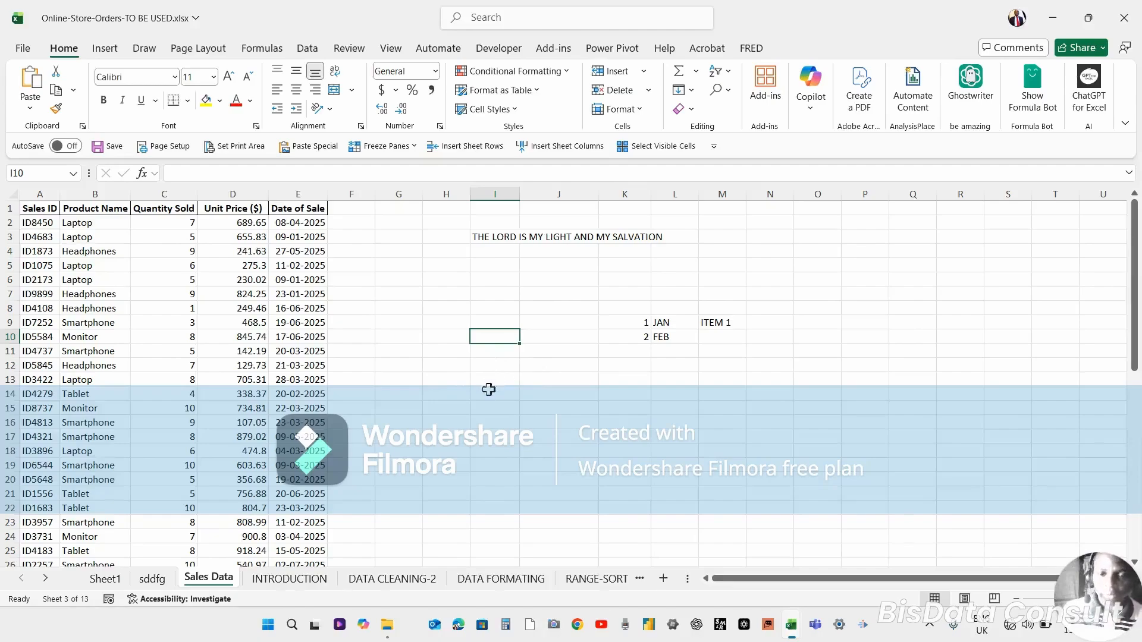
Enter 3 in cell K11, continuing the 1, 2 number series in column K.
left_click(631, 322)
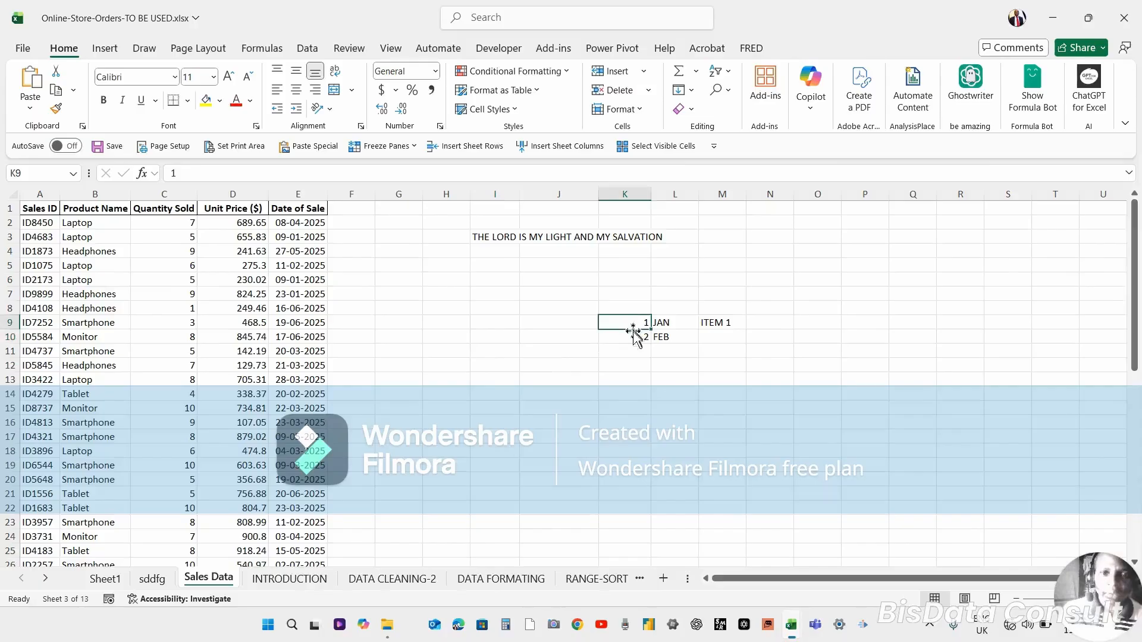
left_click(632, 333)
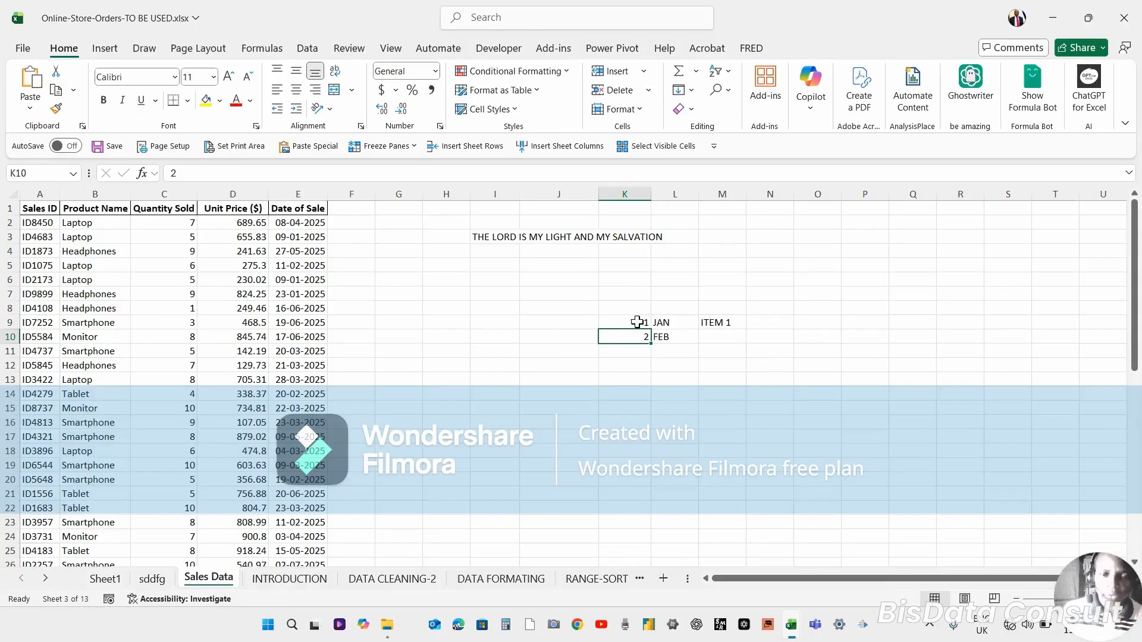
left_click(637, 322)
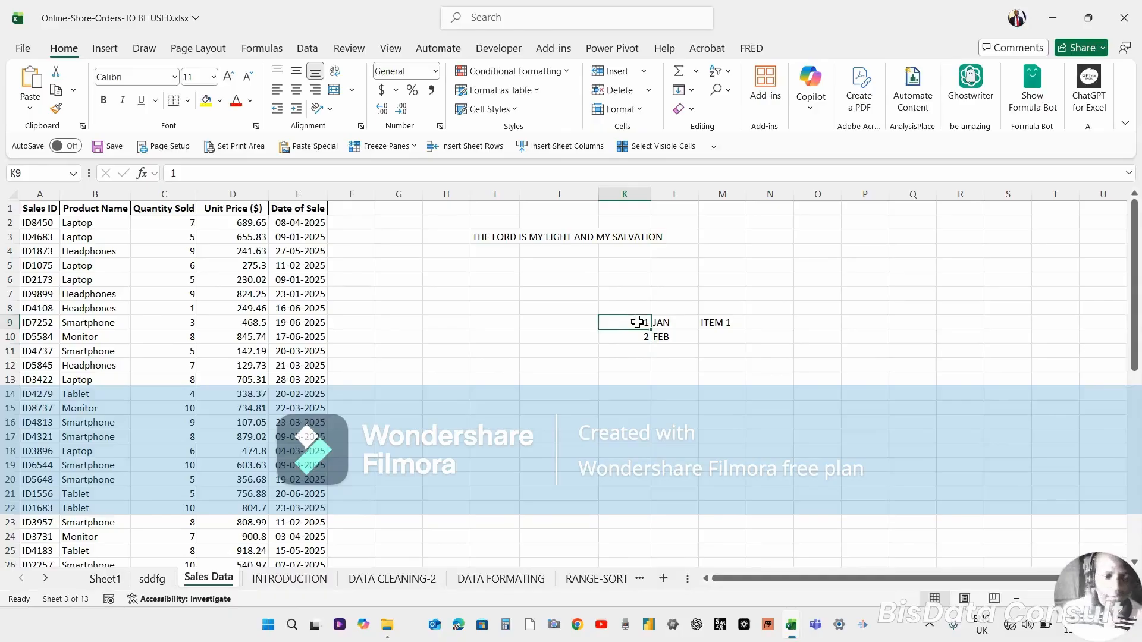
double_click(637, 323)
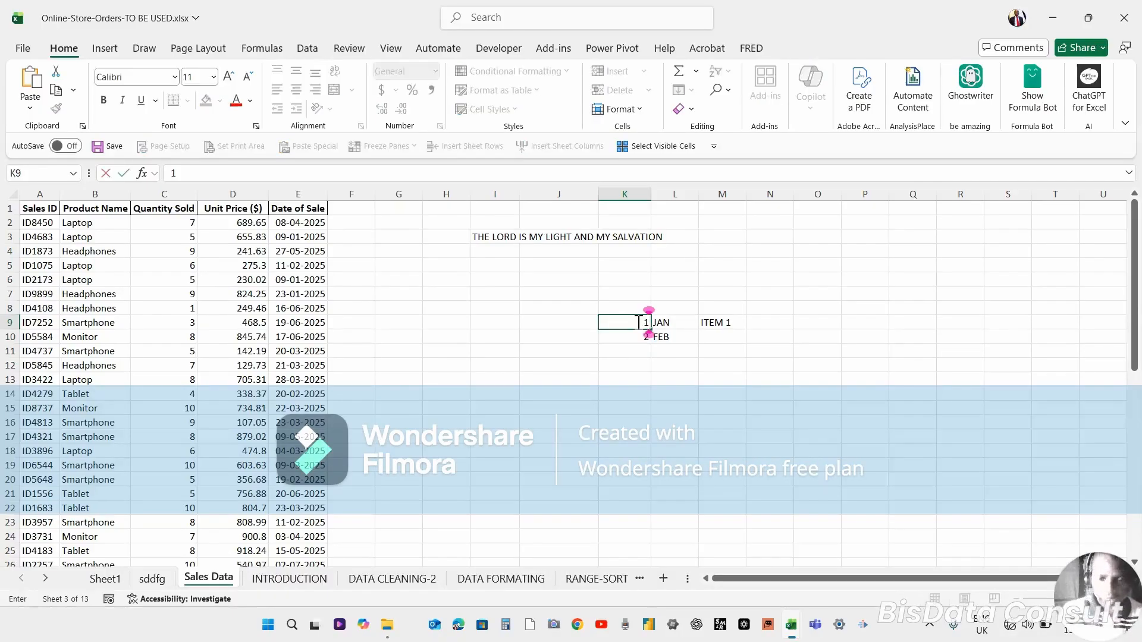
key("Return")
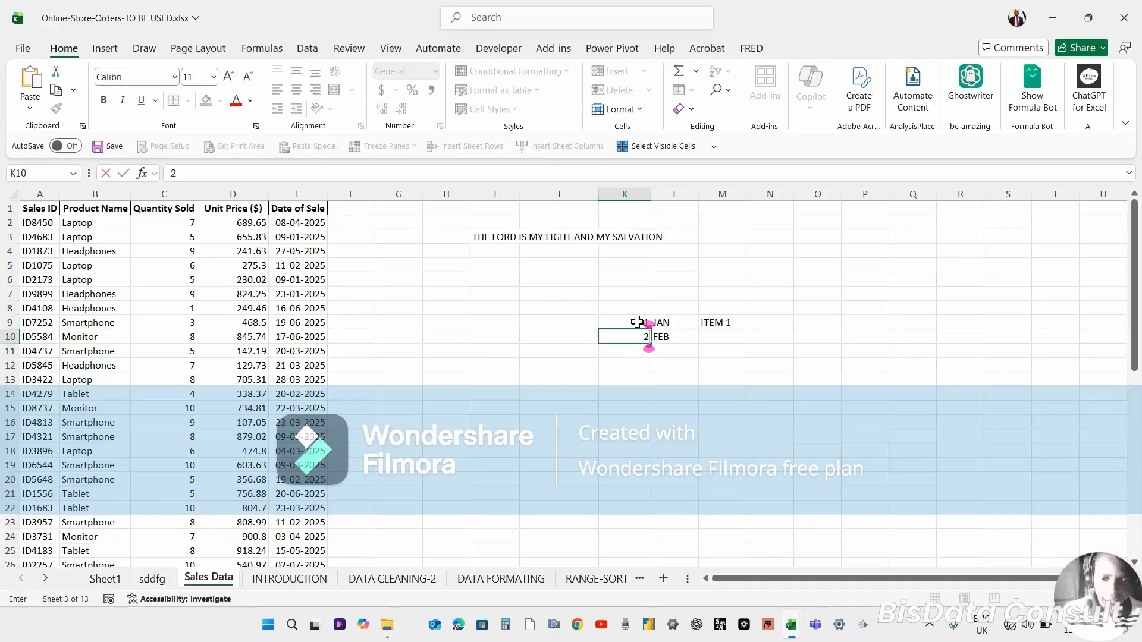
key("Left")
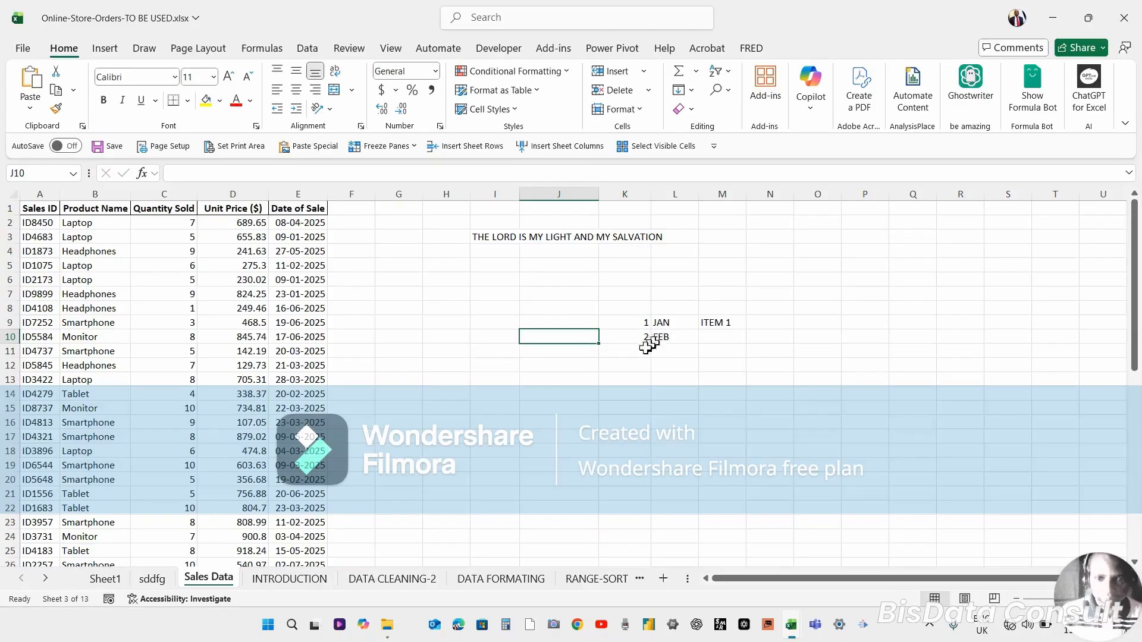
left_click(633, 360)
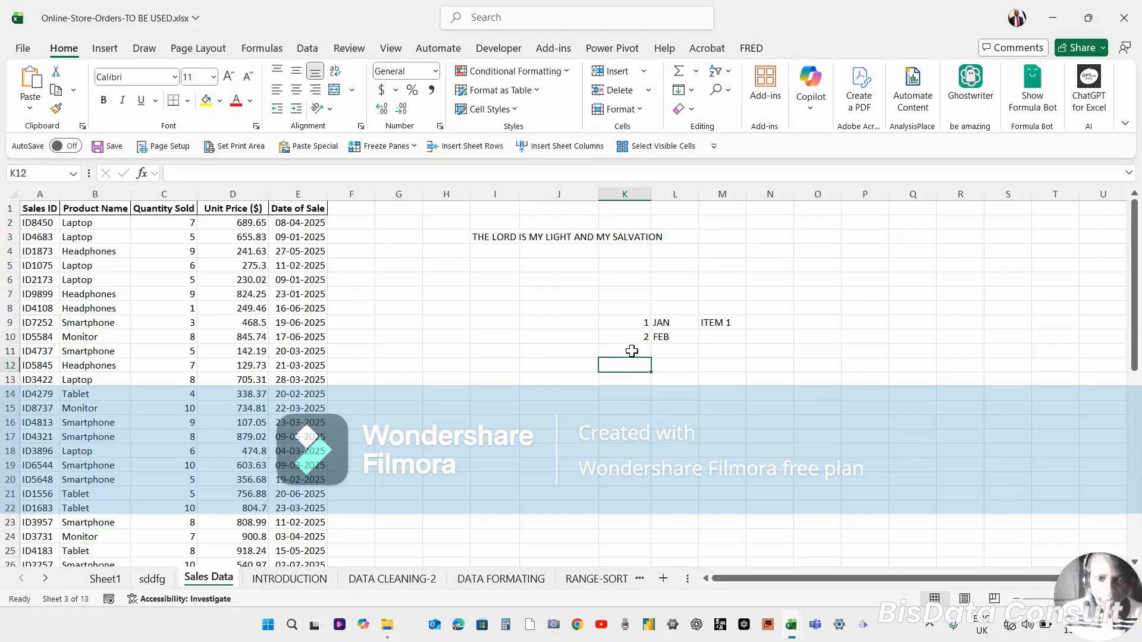
left_click(632, 351)
type("2")
key("BackSpace")
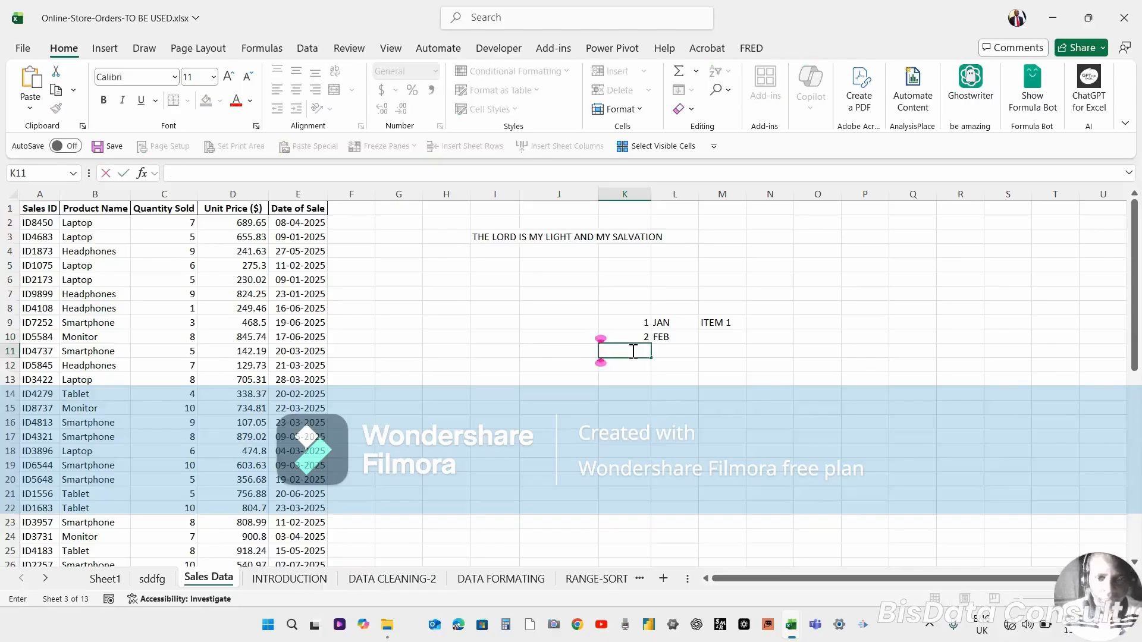
type("3")
key("Return")
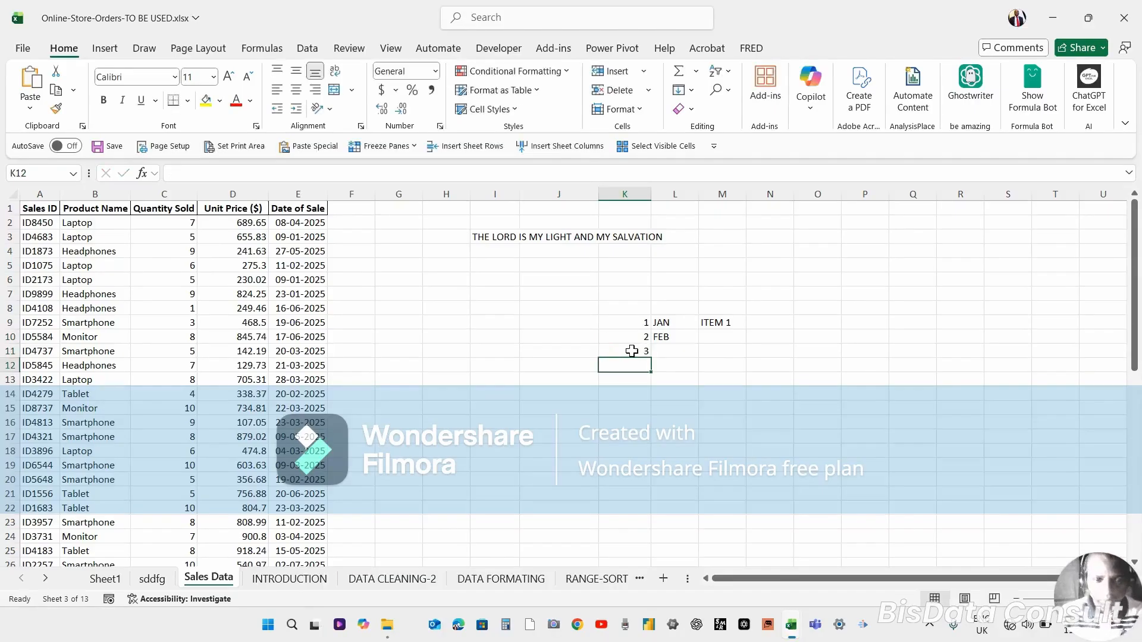
Enter 4 in cell K12, then clear cells K11 and K12.
type("4")
key("Return")
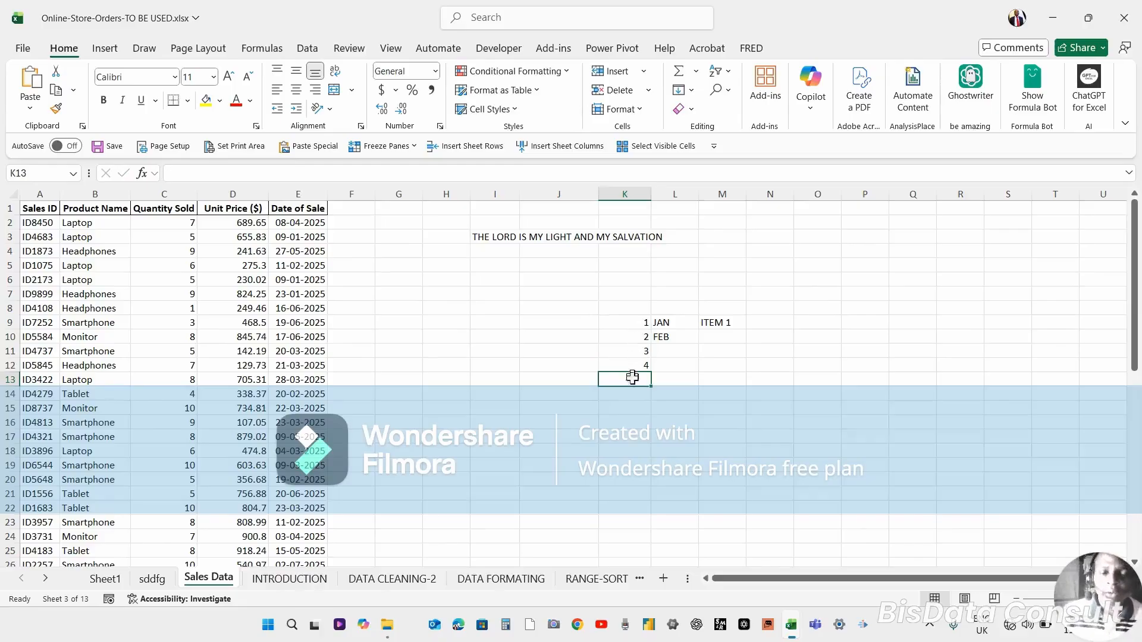
left_click(642, 349)
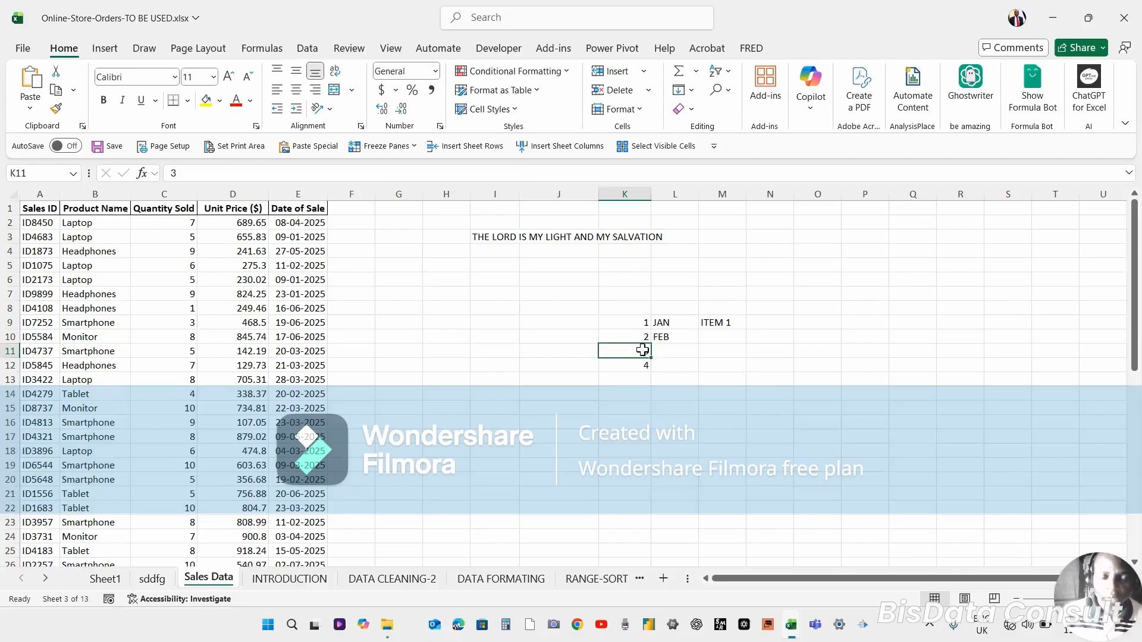
left_click_drag(641, 351, 640, 362)
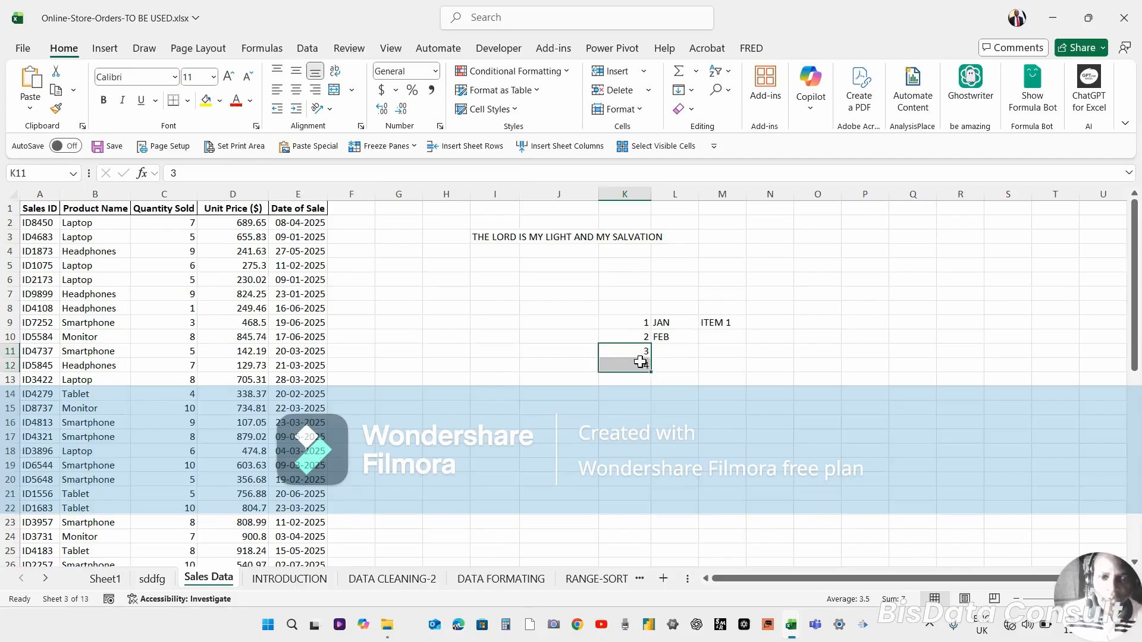
key("Delete")
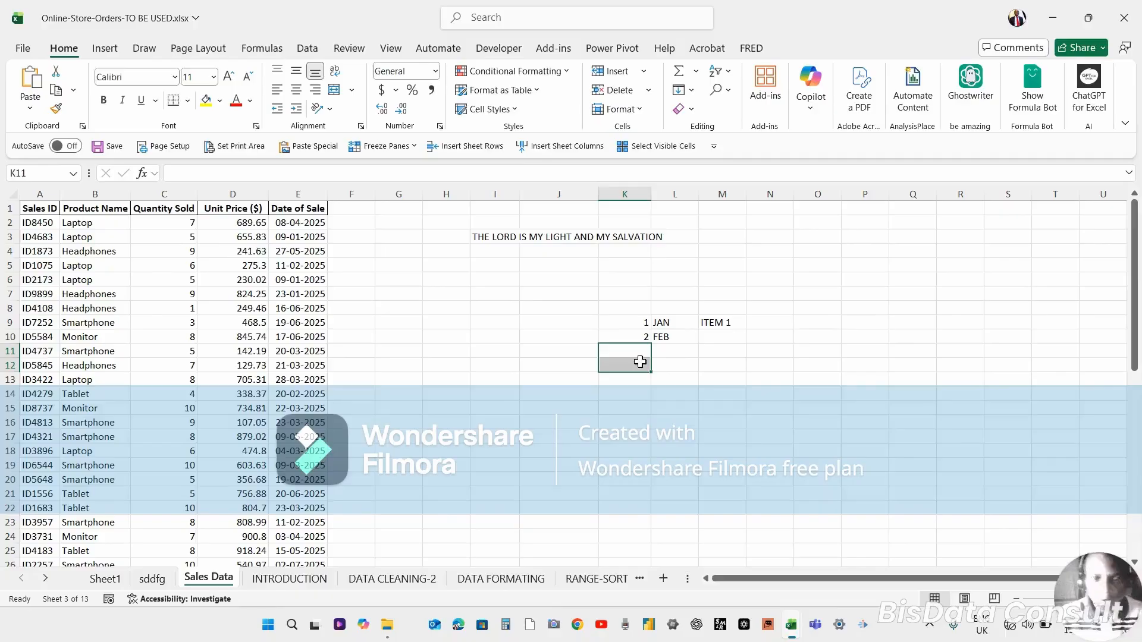
Select K9:K10 and fill the 1, 2 number series down column K to row 33.
left_click(635, 393)
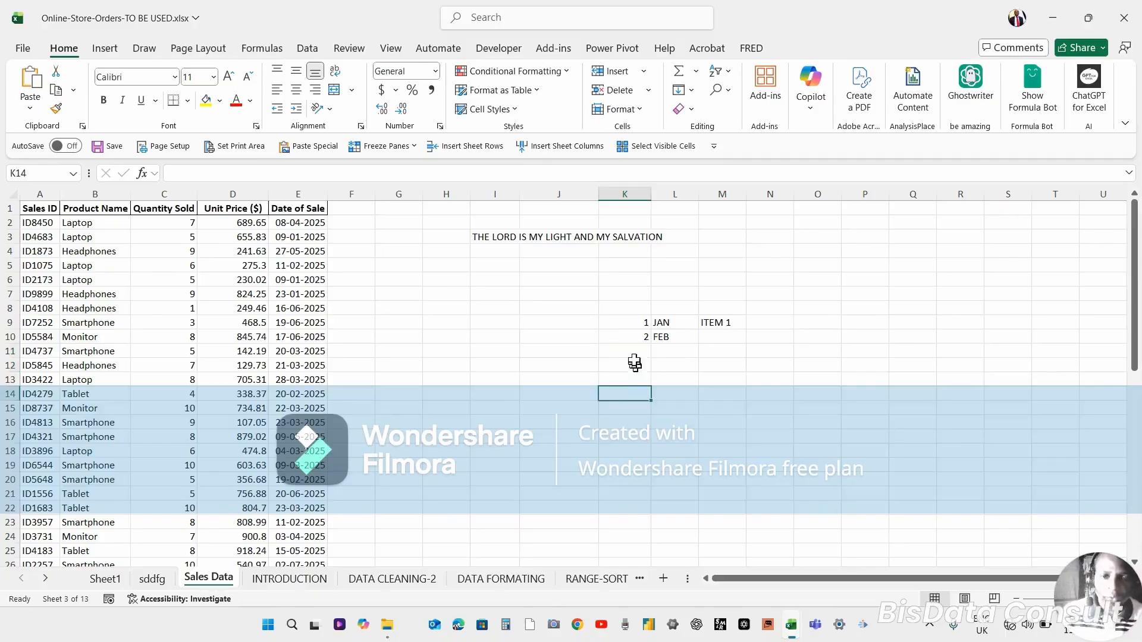
left_click(637, 323)
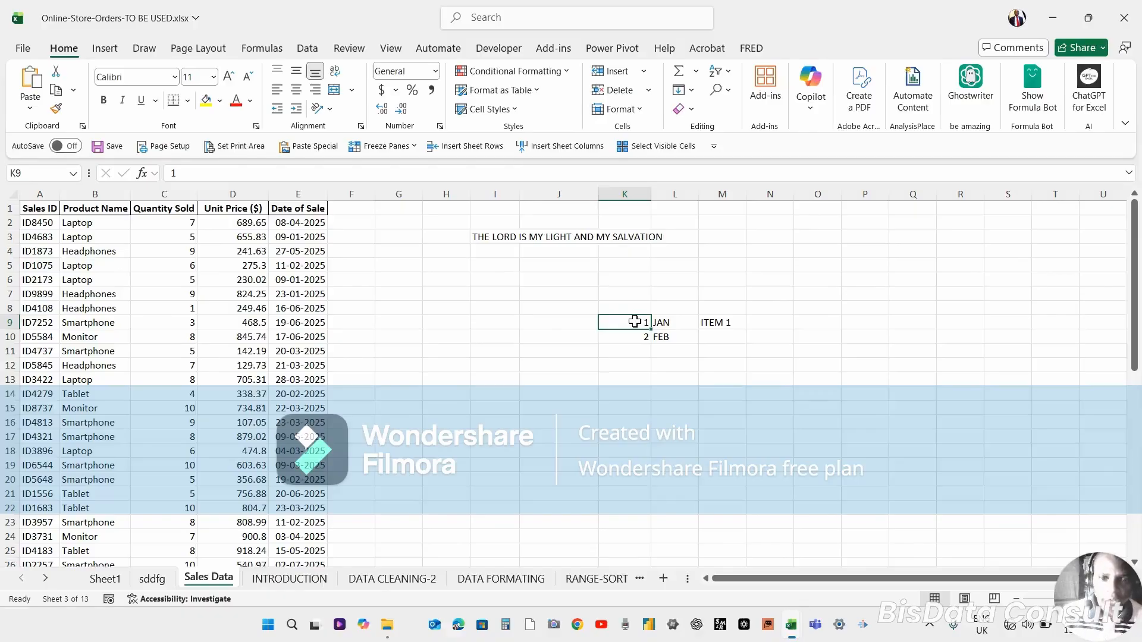
mouse_move(635, 321)
left_mouse_down()
mouse_move(634, 352)
mouse_move(627, 322)
mouse_move(629, 336)
left_mouse_up()
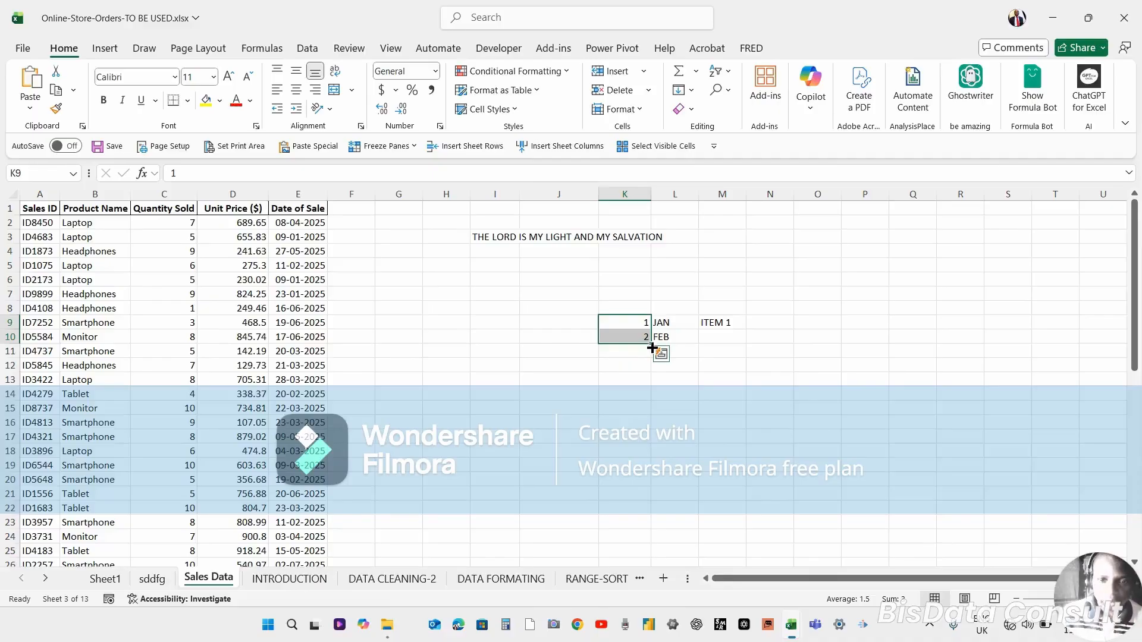
left_click_drag(652, 348, 665, 469)
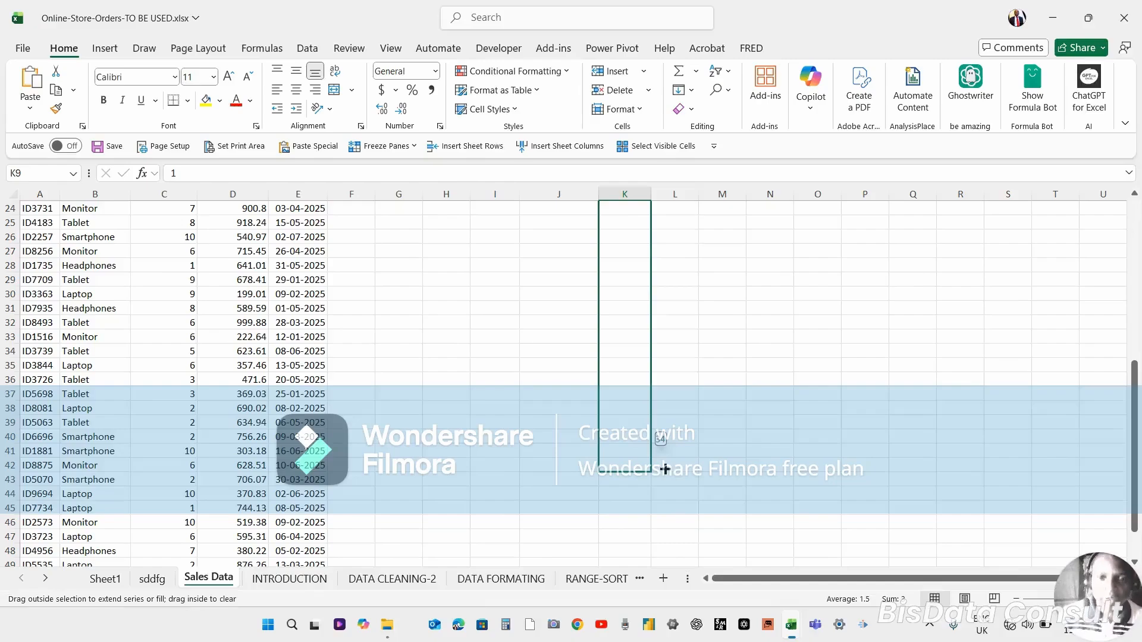
left_click_drag(665, 469, 678, 340)
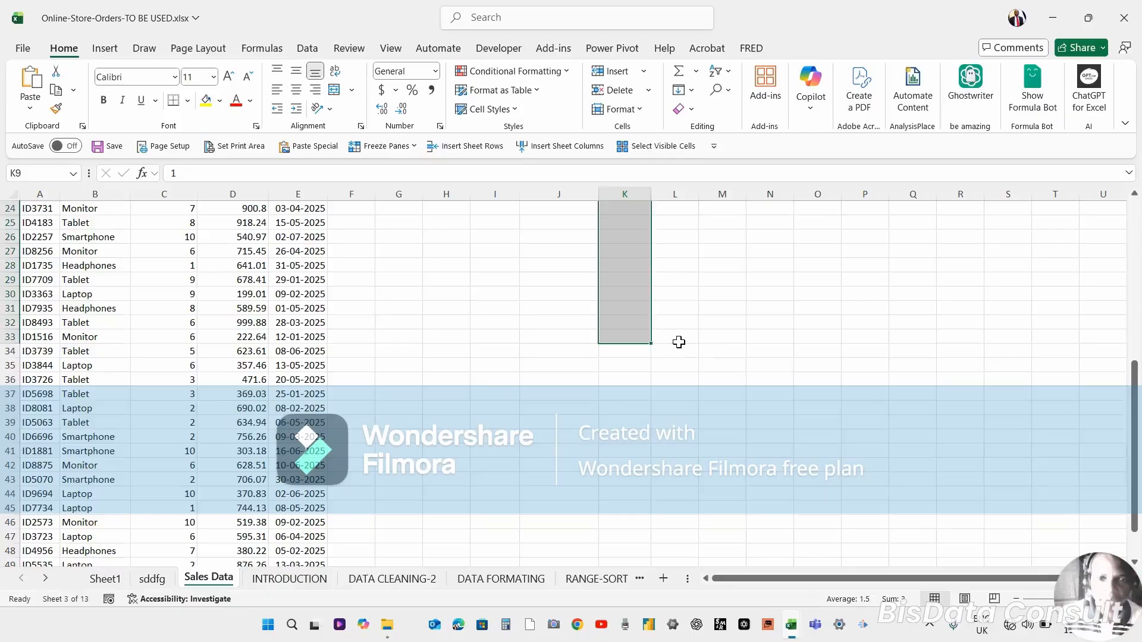
Return to the top of the series and overwrite K9, K10 and K11 with 2, 4 and 6.
left_click(629, 328)
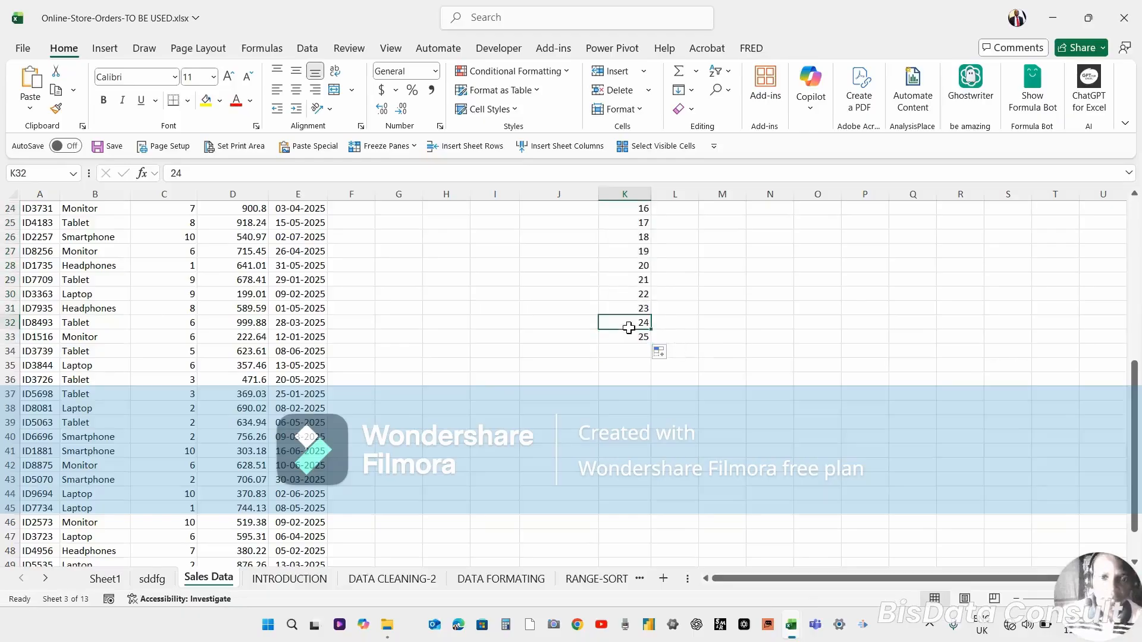
key("ctrl+Up")
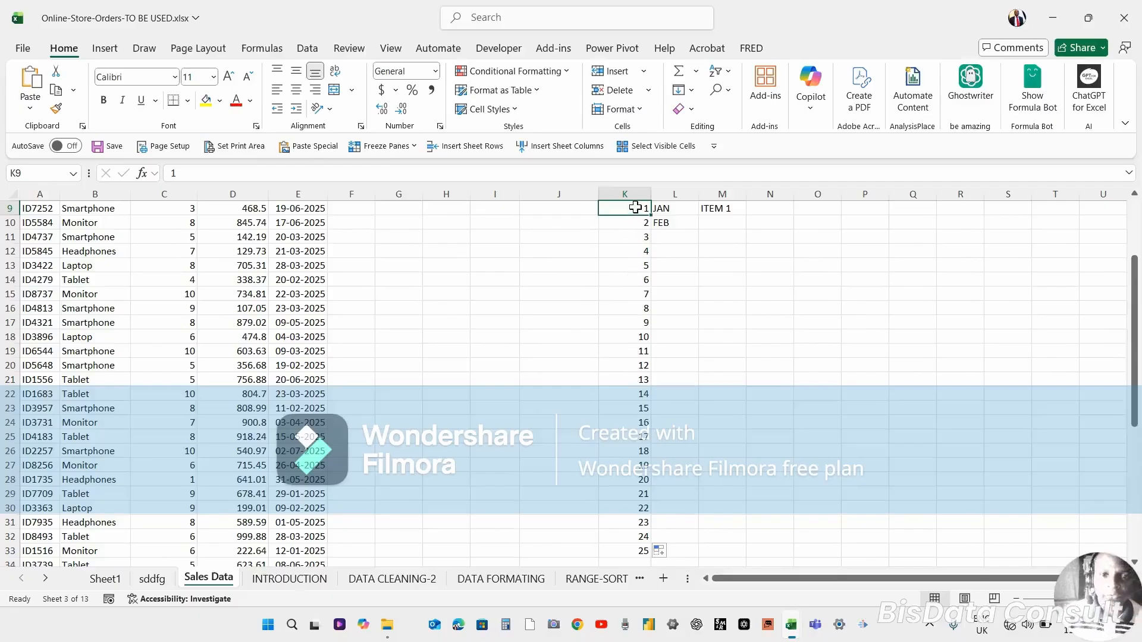
type("2")
key("Return")
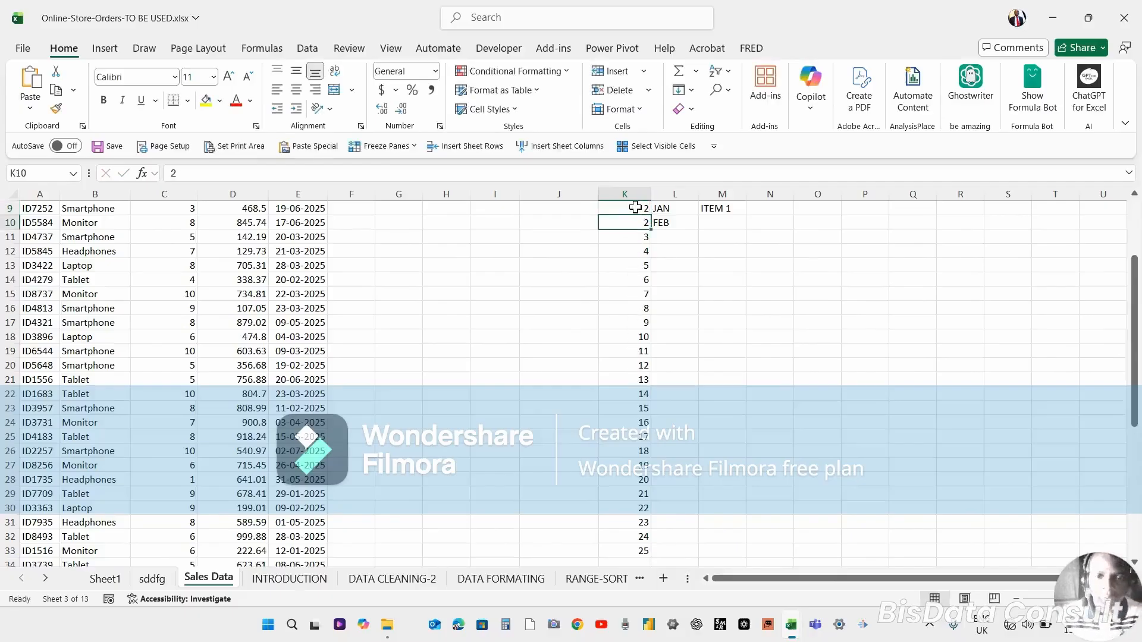
type("4")
key("Return")
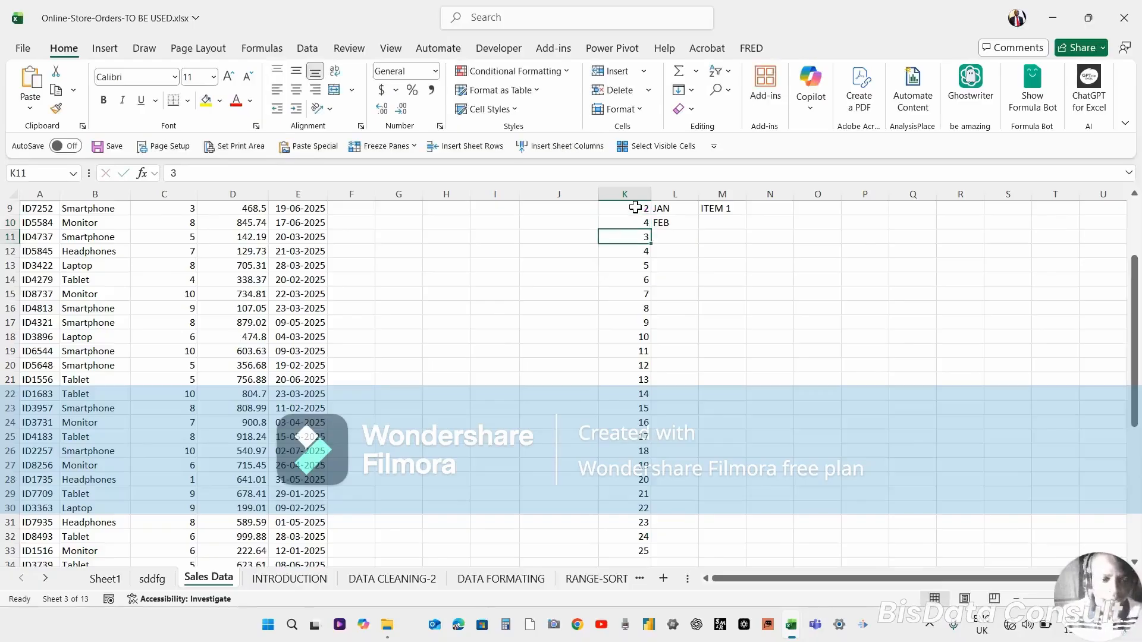
type("6")
key("Return")
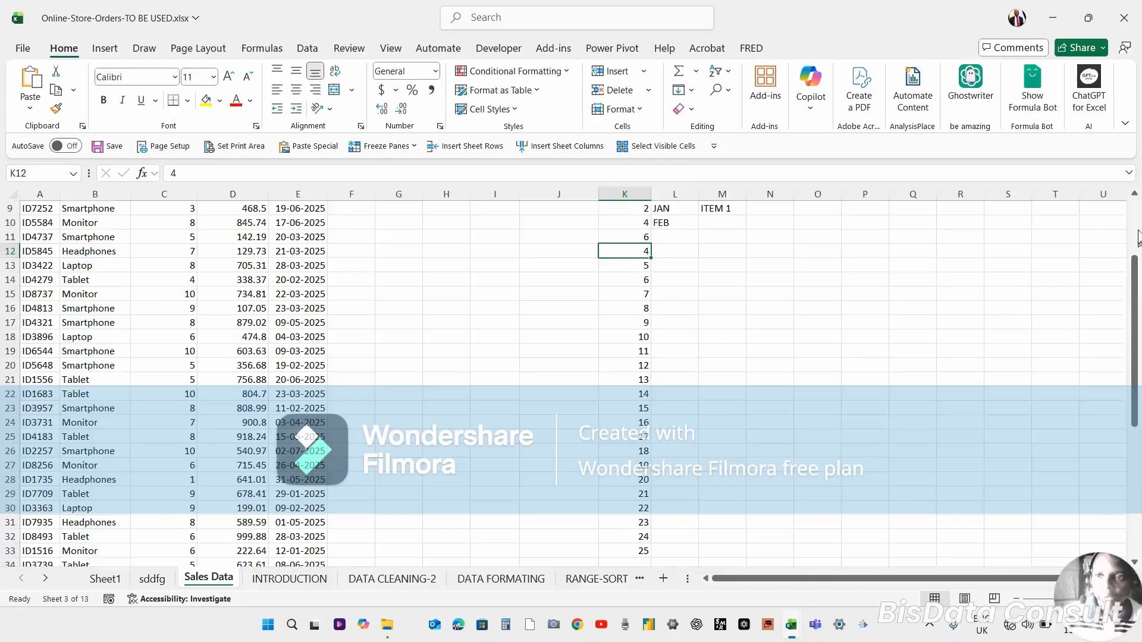
Select K9:K11 and autofill the 2, 4, 6 even-number series down column K alongside the data.
scroll(1135, 229, "up", 3)
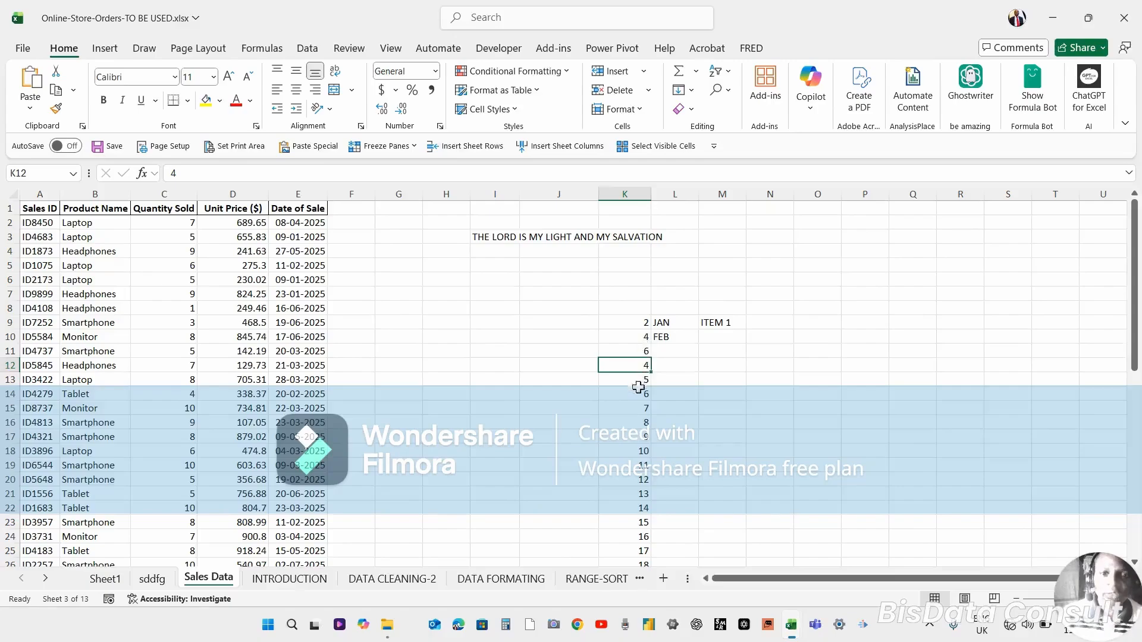
left_click(631, 322)
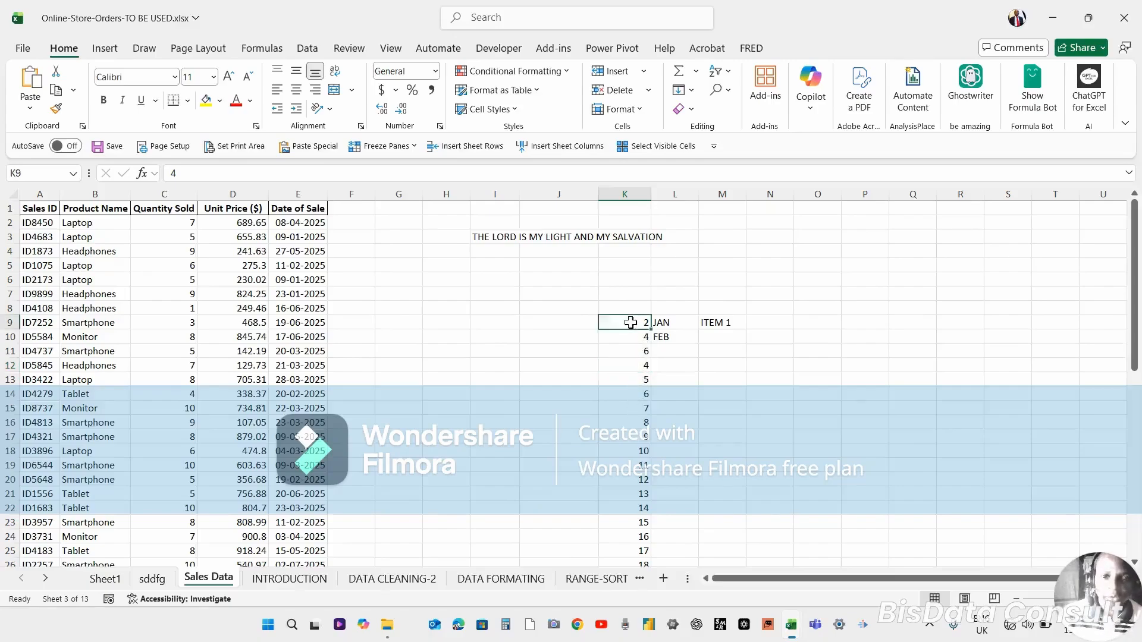
left_click_drag(630, 322, 631, 349)
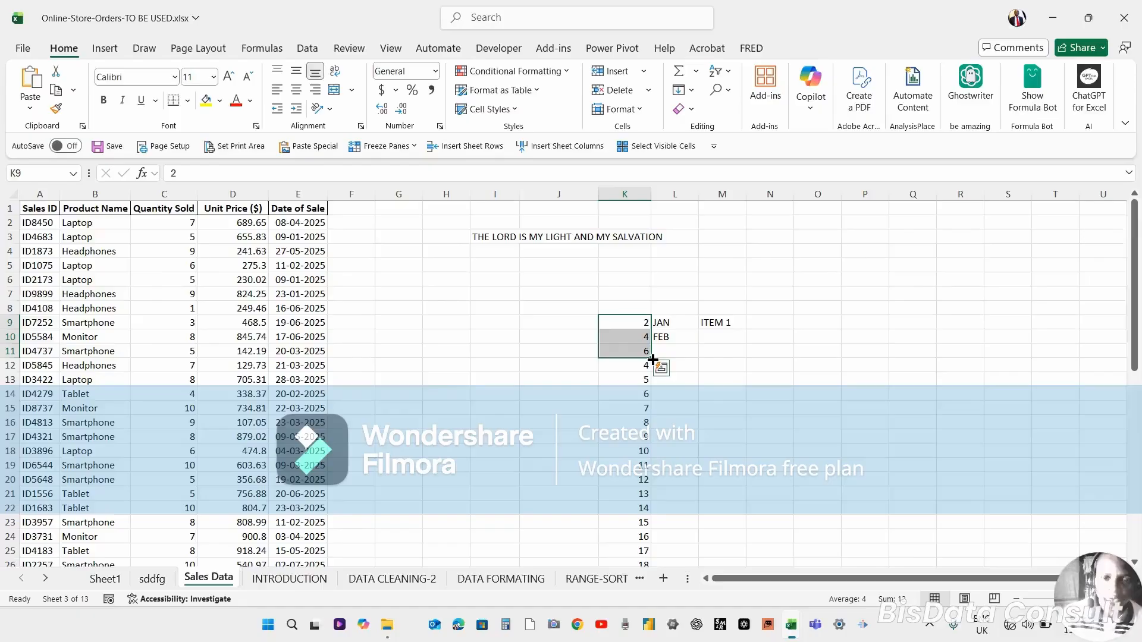
double_click(653, 359)
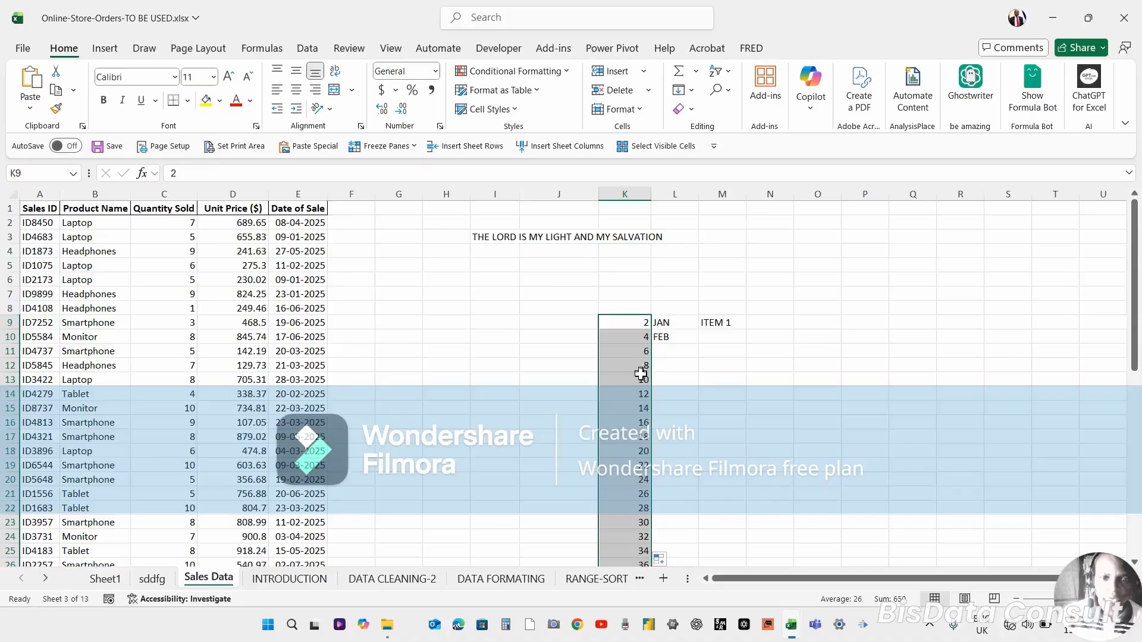
left_click(625, 450)
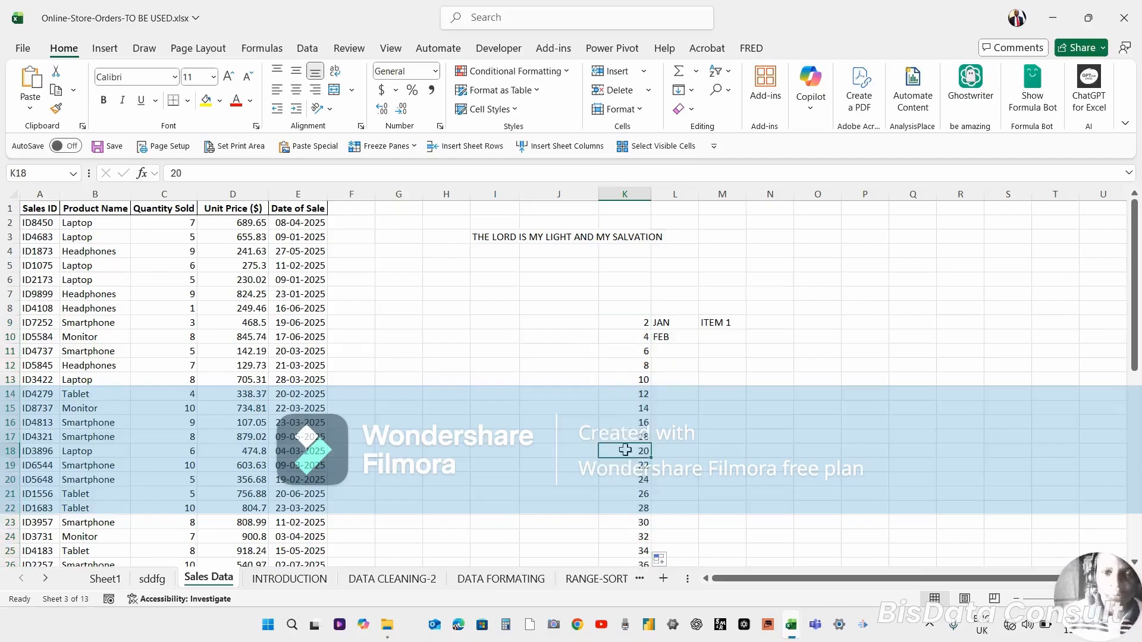
left_click(639, 394)
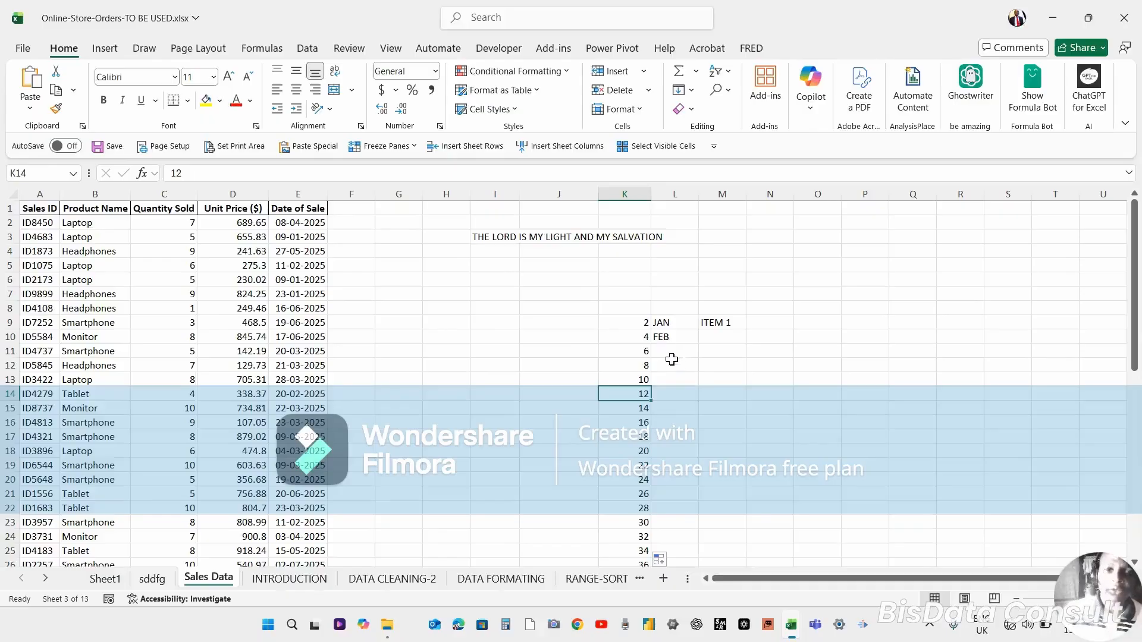
Enter the dates 13/11/2025 in cell L9 and 14/11/2025 in cell L10.
left_click(667, 326)
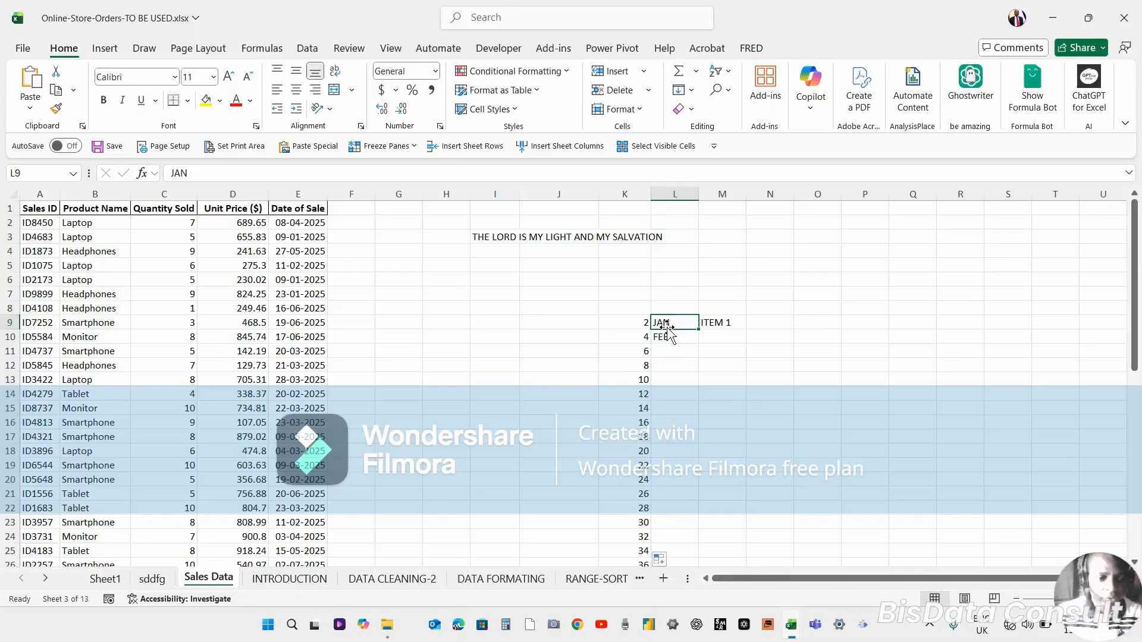
type("13/")
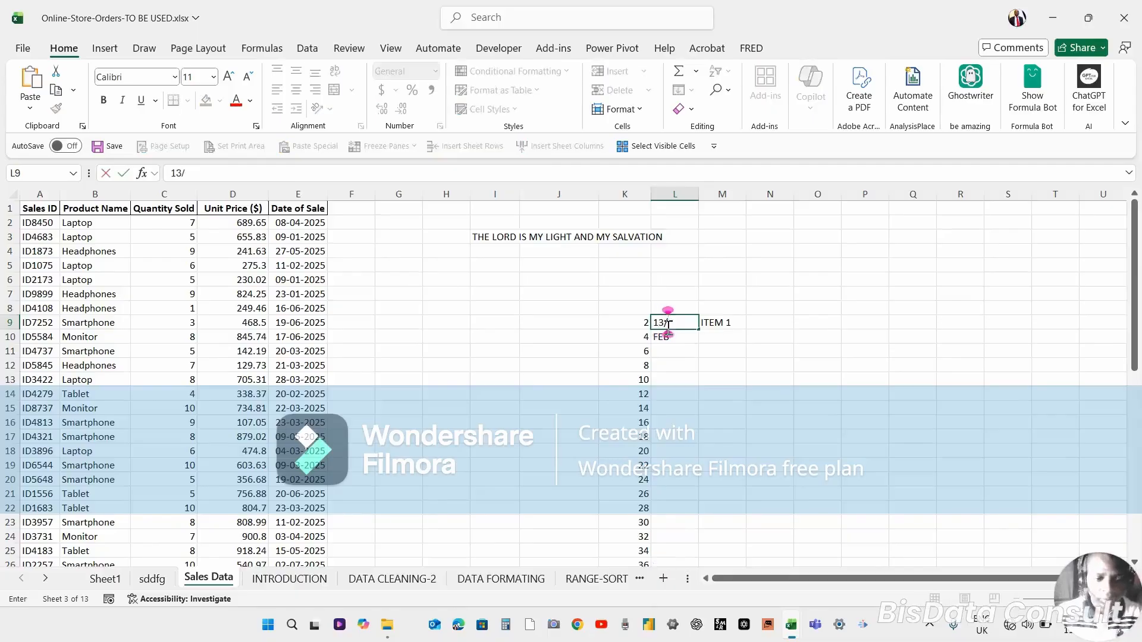
type("11/2")
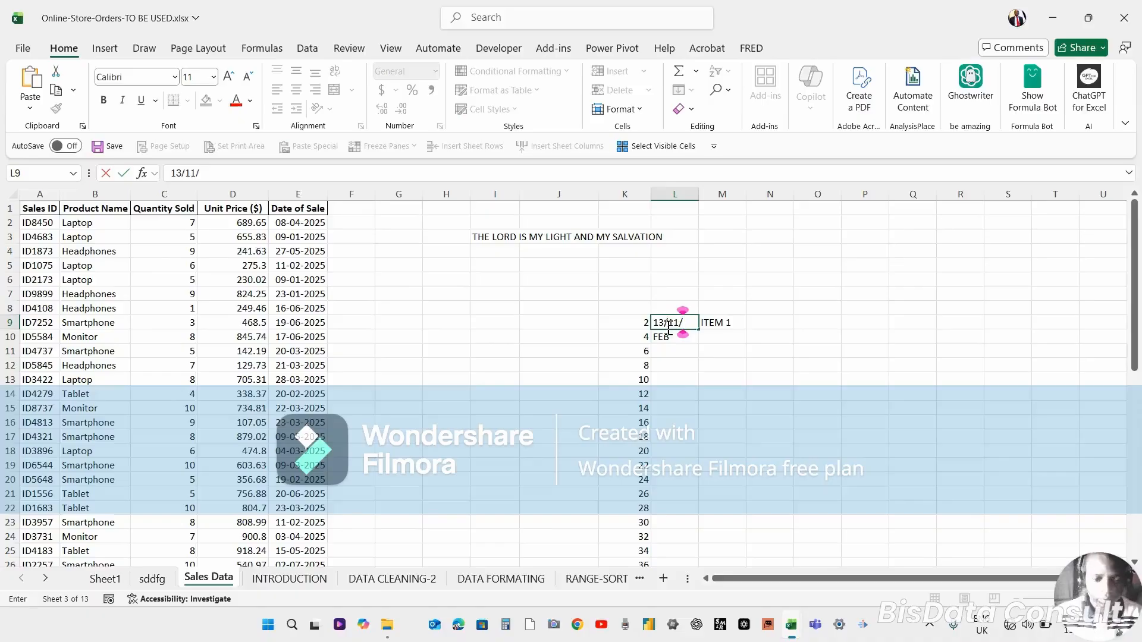
type("0")
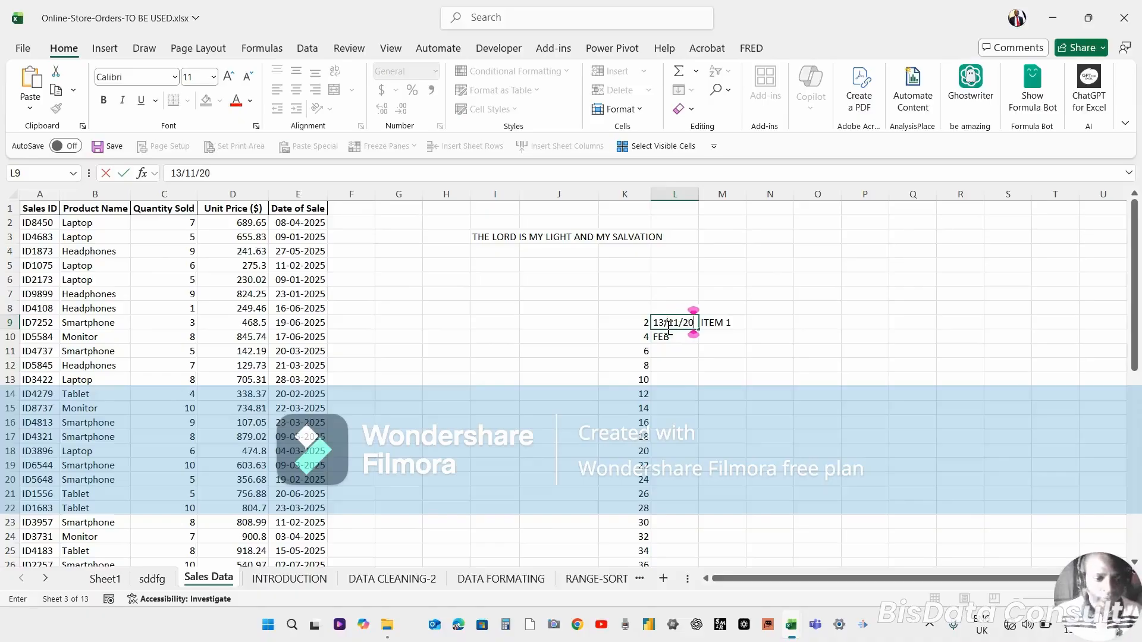
type("25")
key("Return")
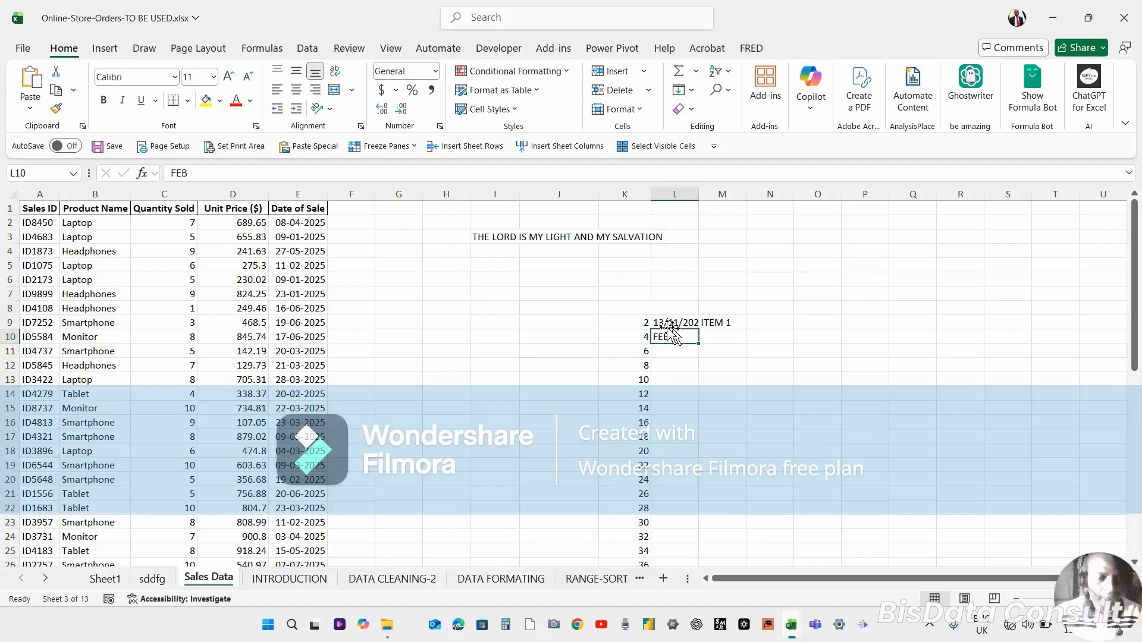
type("14/")
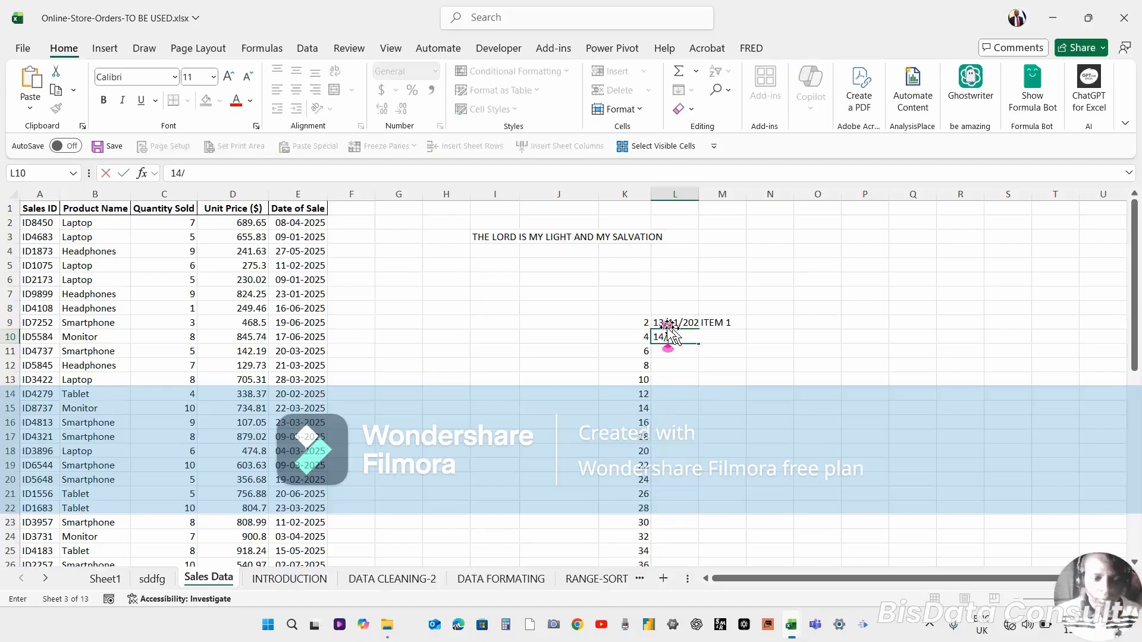
type("11/")
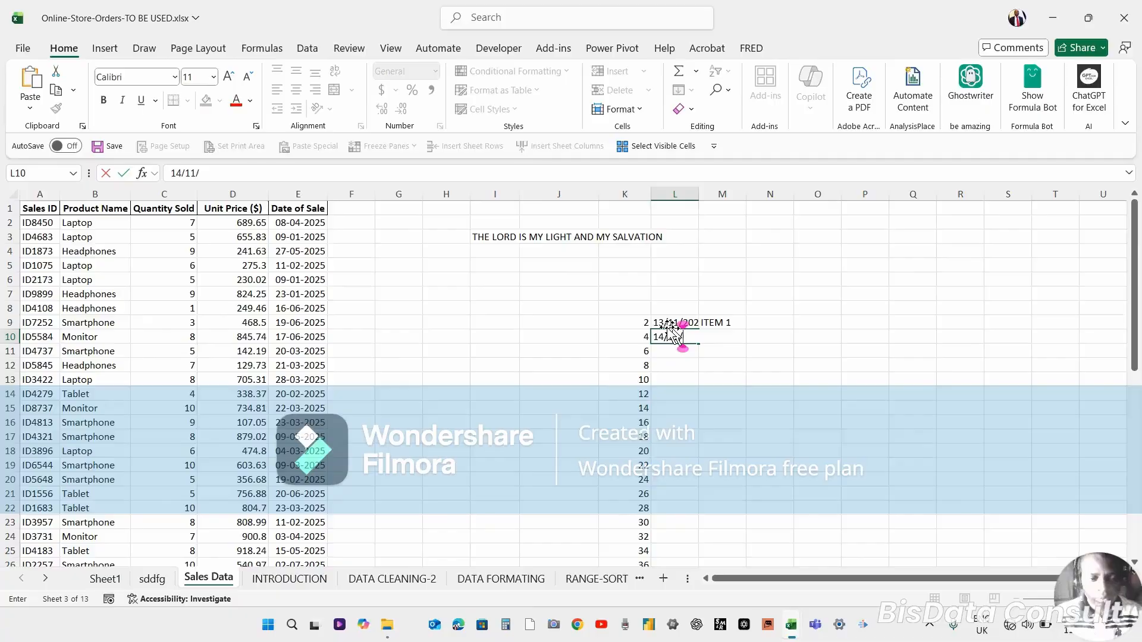
type("2025")
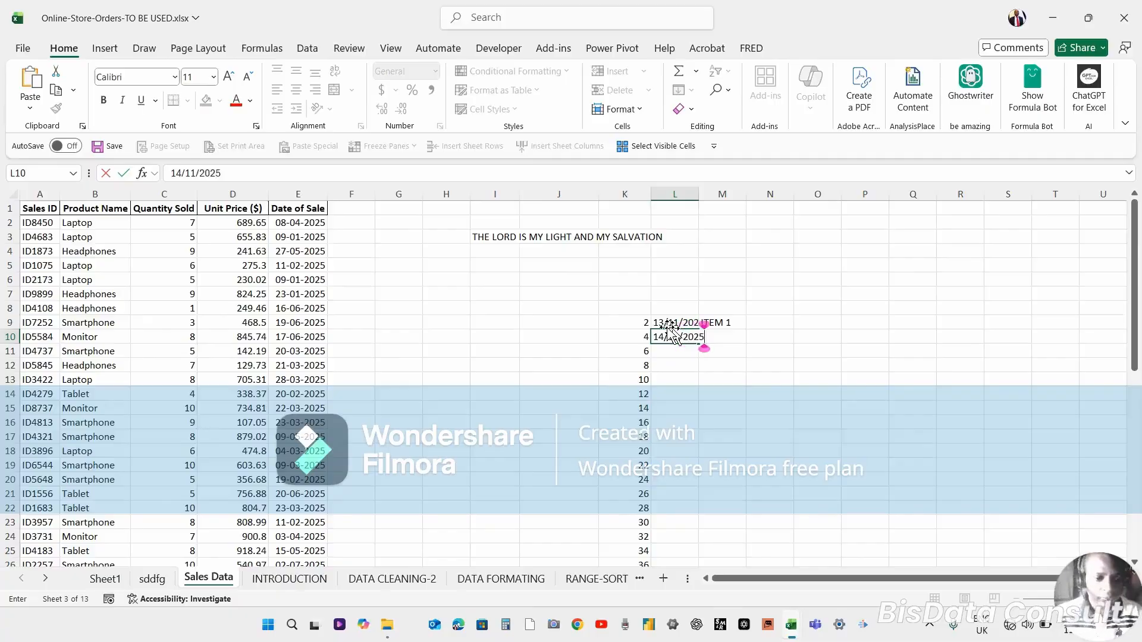
key("Return")
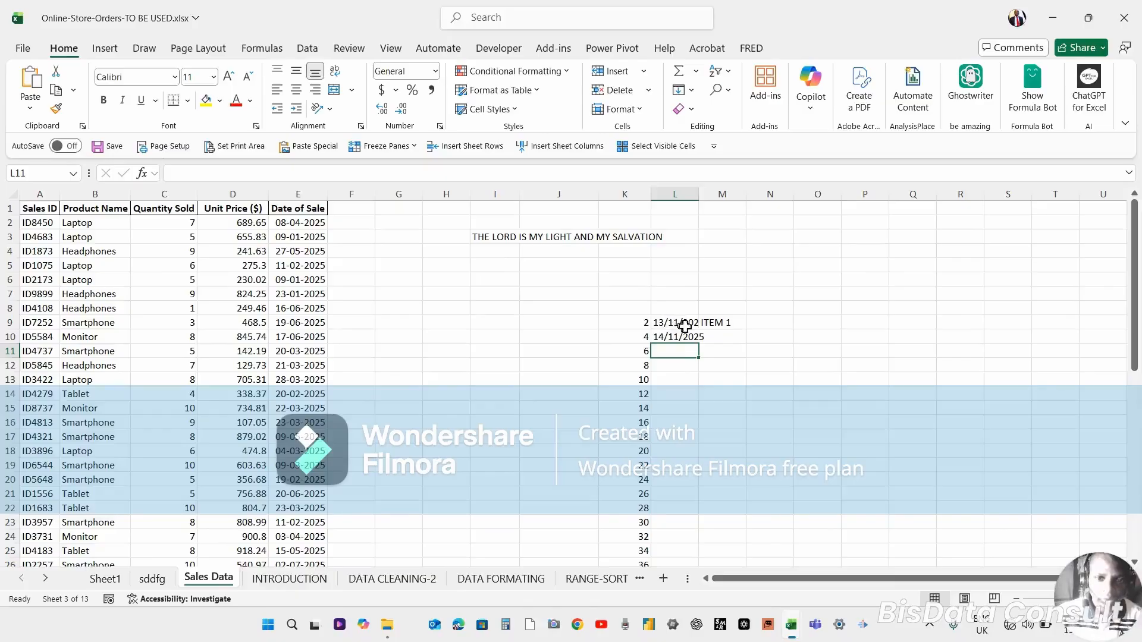
Select L9:L10 and autofit column L's width to the dates.
left_click(672, 326)
left_click_drag(672, 326, 693, 348)
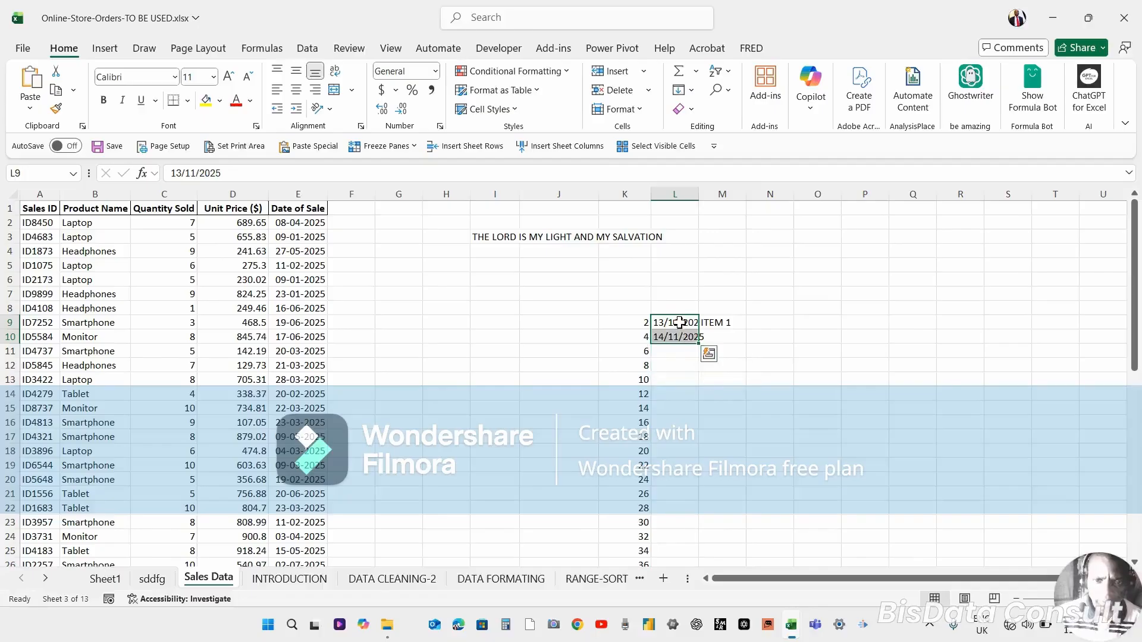
double_click(697, 195)
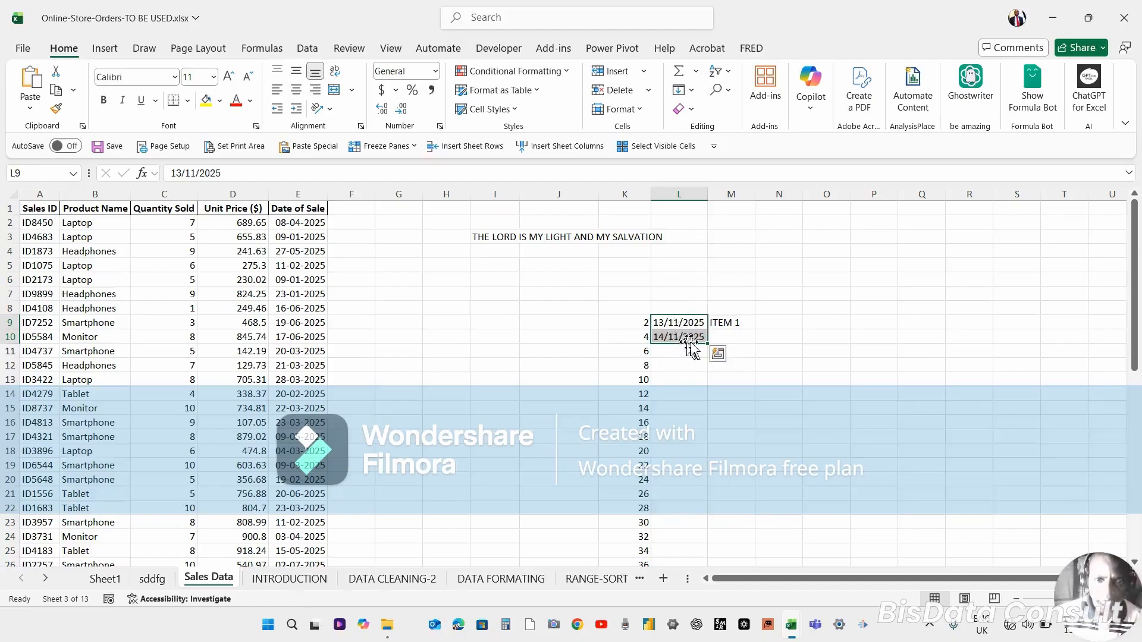
Fill the two dates down column L to row 23, review the Auto Fill Options, and undo the fill.
left_click_drag(708, 341, 707, 530)
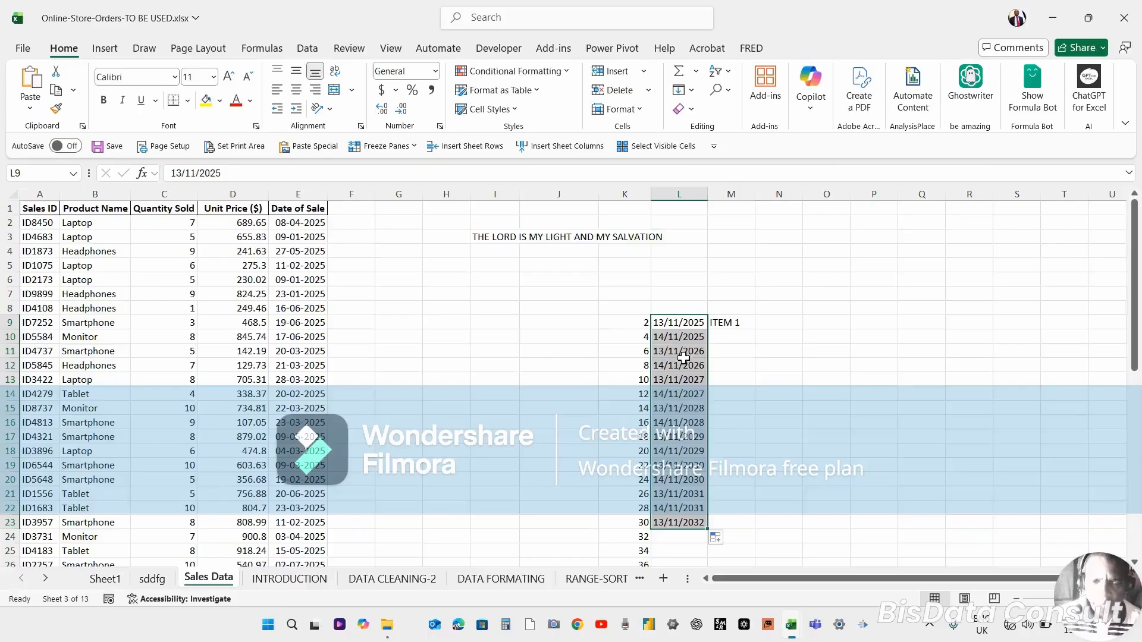
left_click(720, 540)
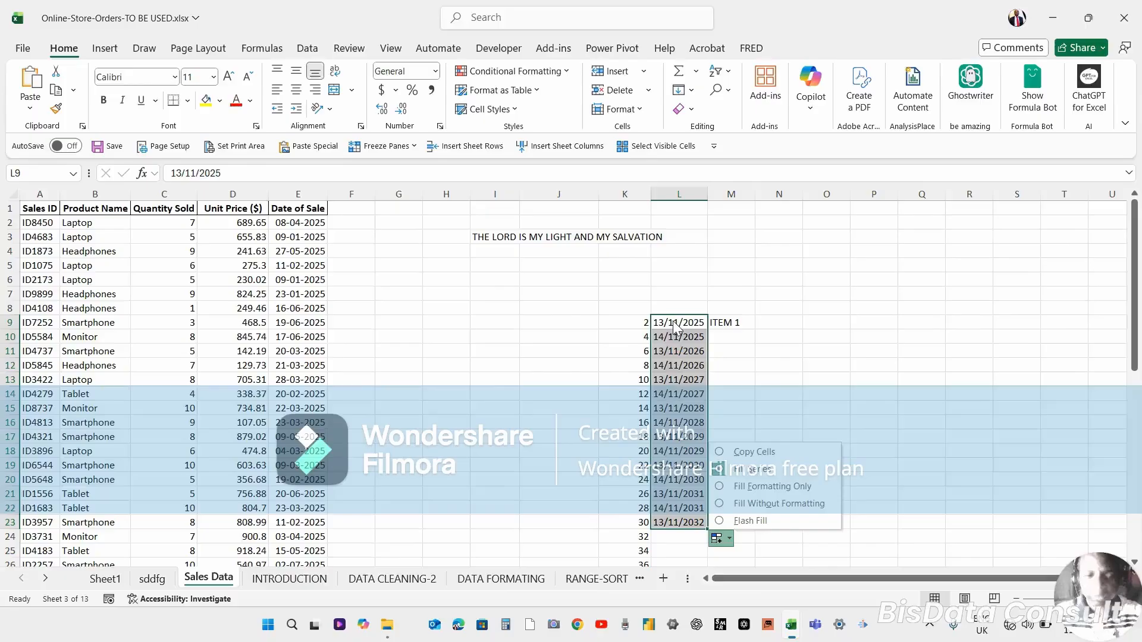
key("Escape")
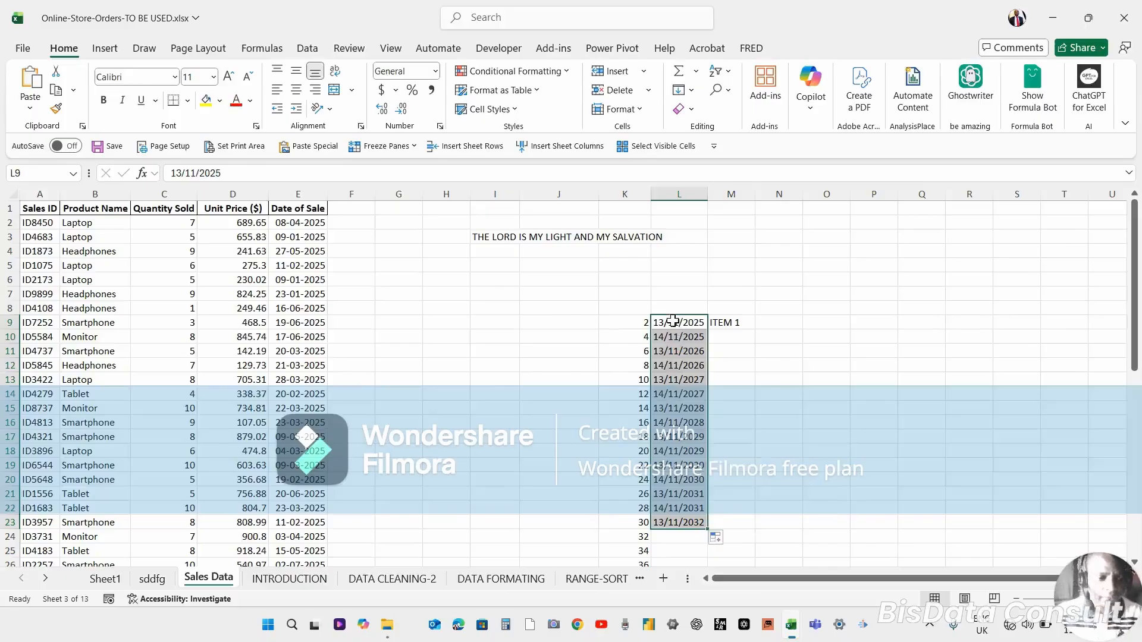
key("ctrl+z")
Clear the two dates from cells L9 and L10.
key("ctrl+q")
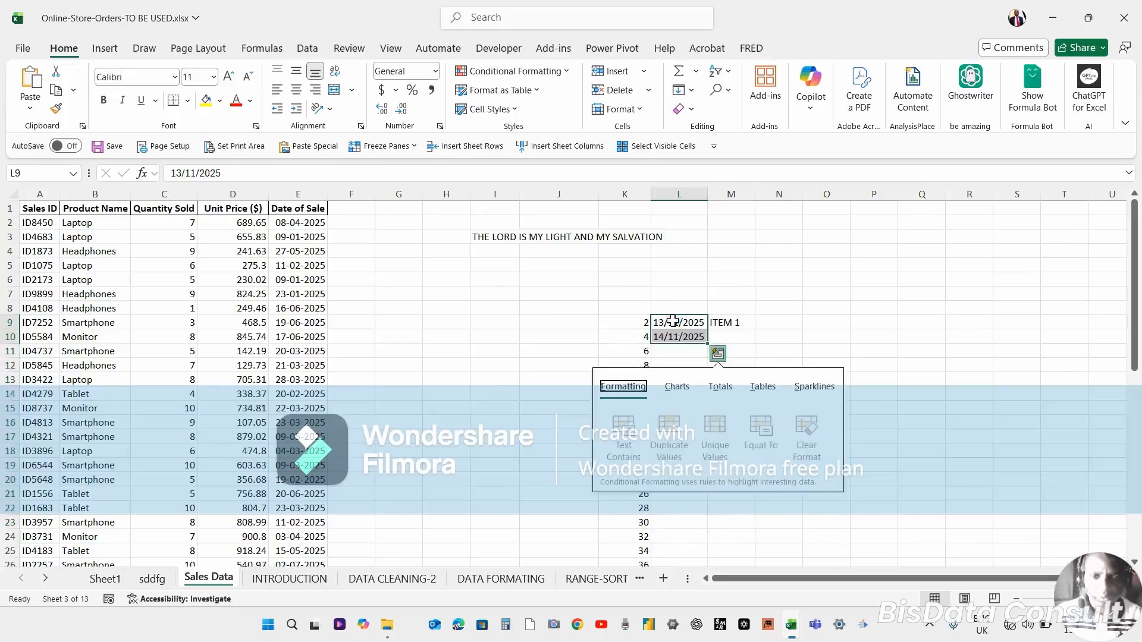
key("Escape")
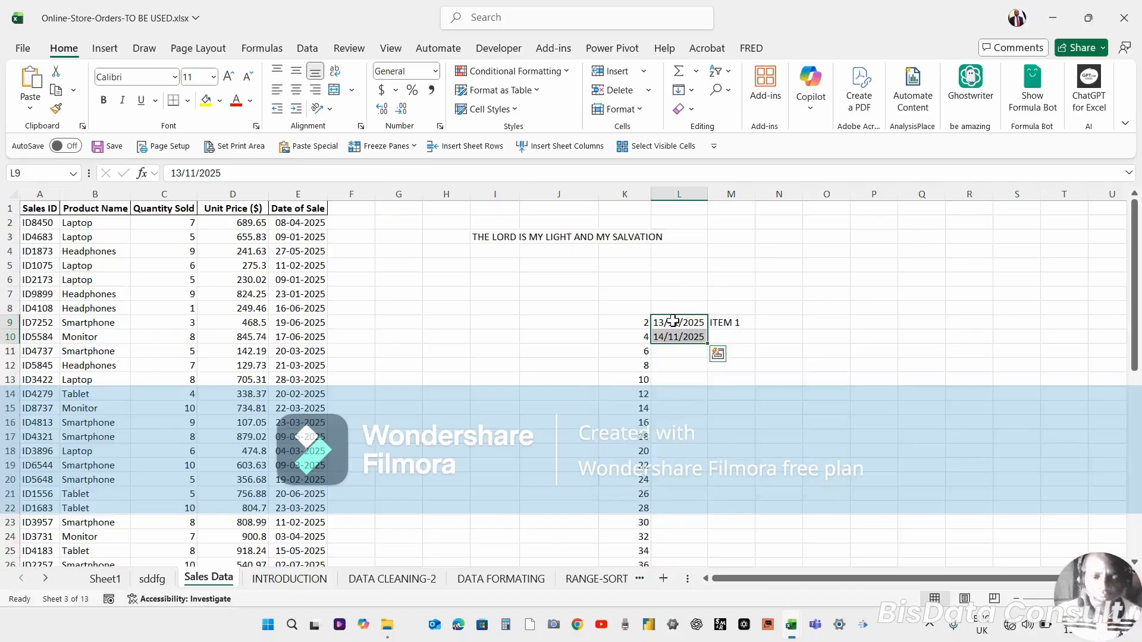
key("Delete")
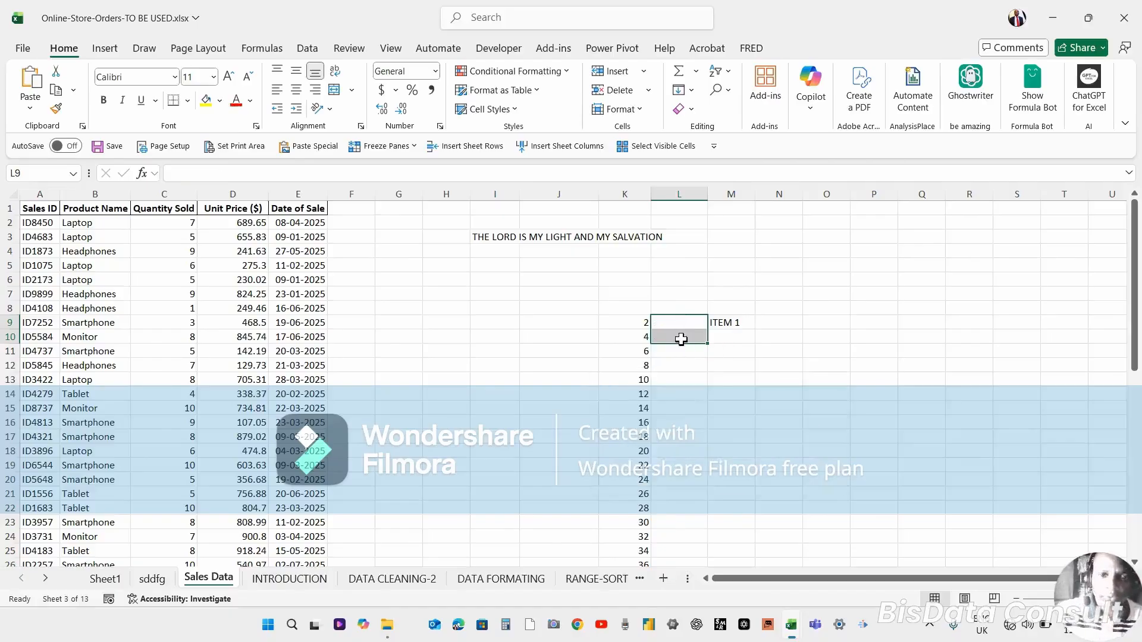
Enter JAN in cell L9 and FEB in cell L10.
left_click(673, 326)
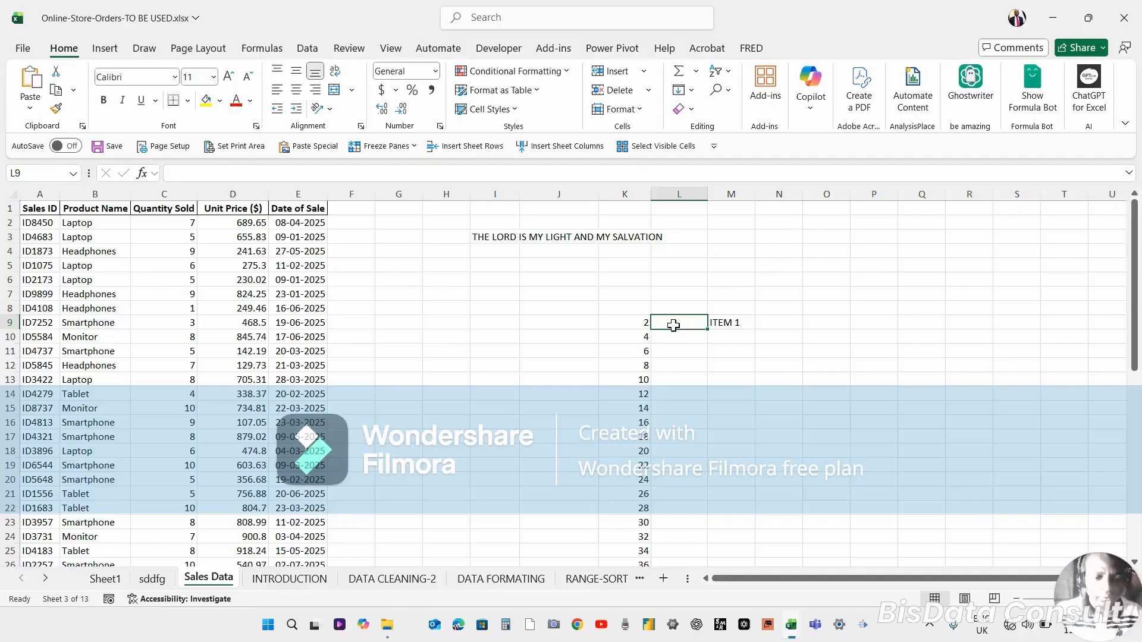
type("JAN")
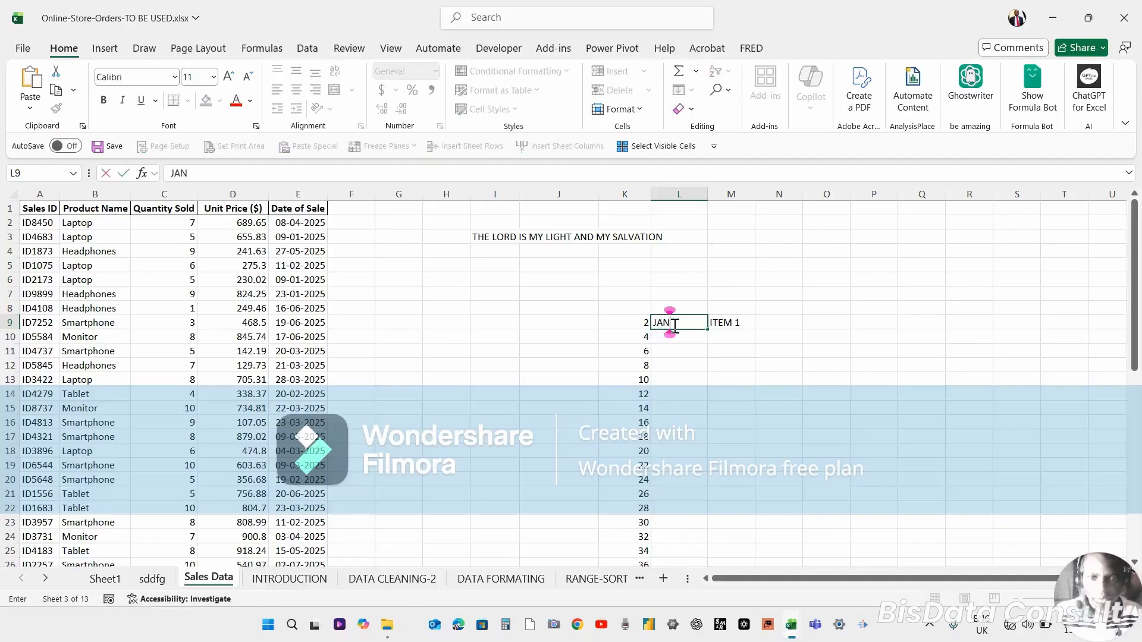
key("Return")
type("FEB")
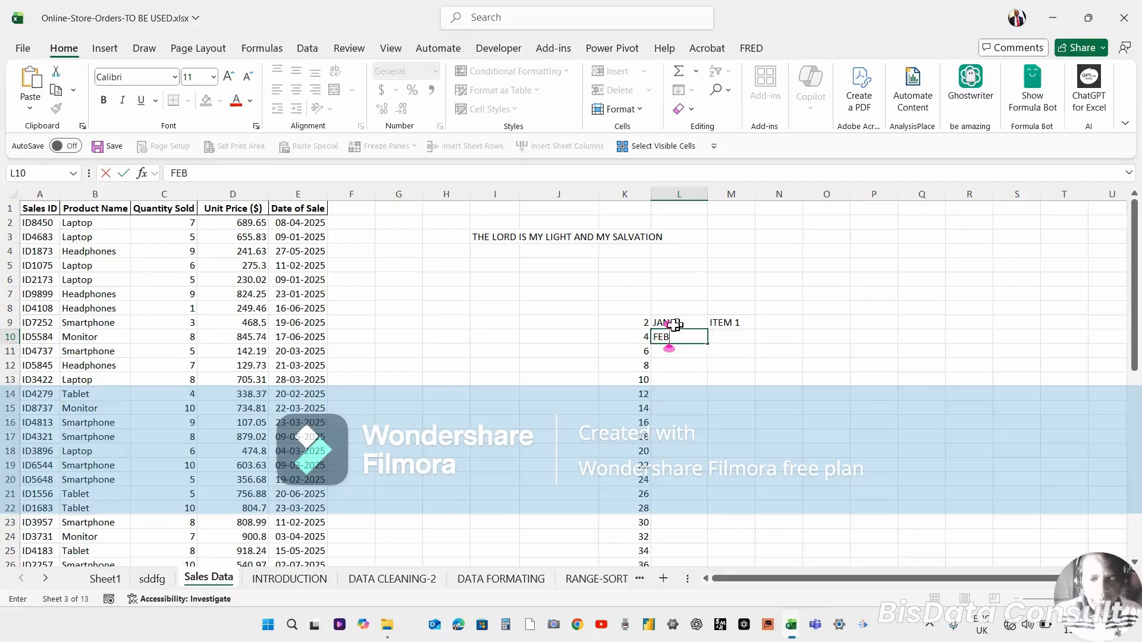
key("Return")
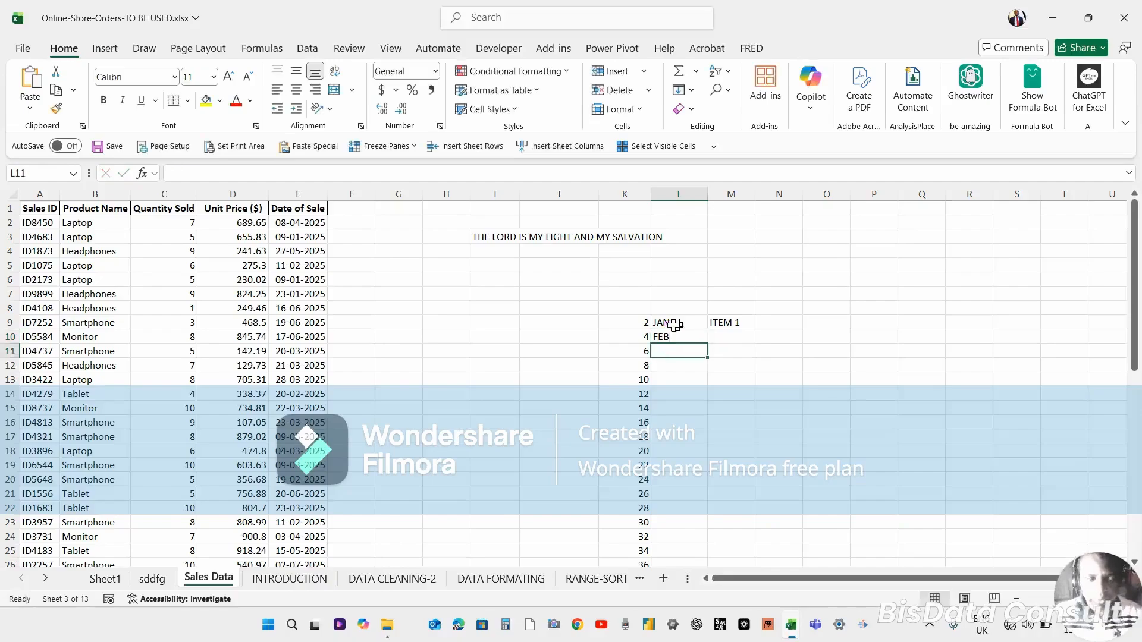
Select L9:L10 and autofill the month series down column L alongside the data.
left_click(675, 324)
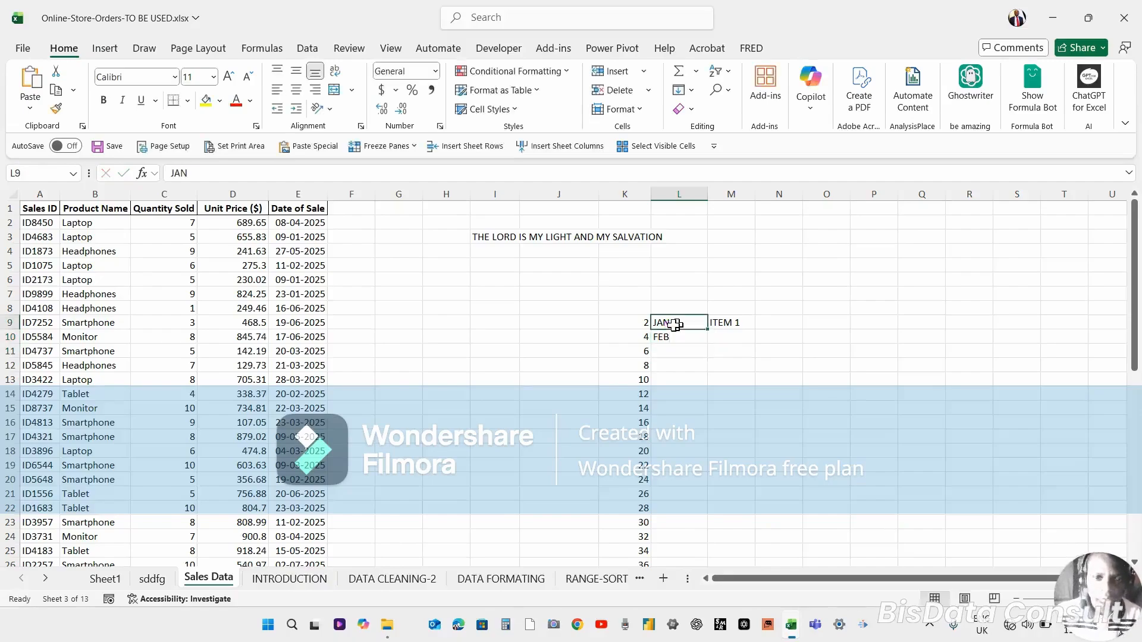
left_click_drag(674, 324, 684, 336)
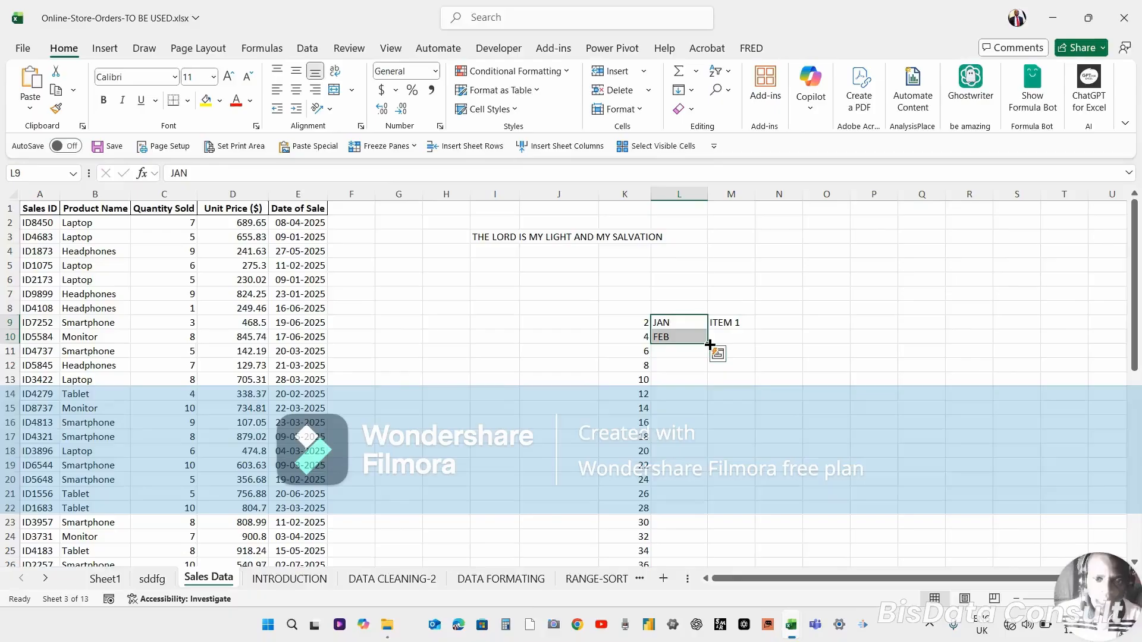
double_click(710, 344)
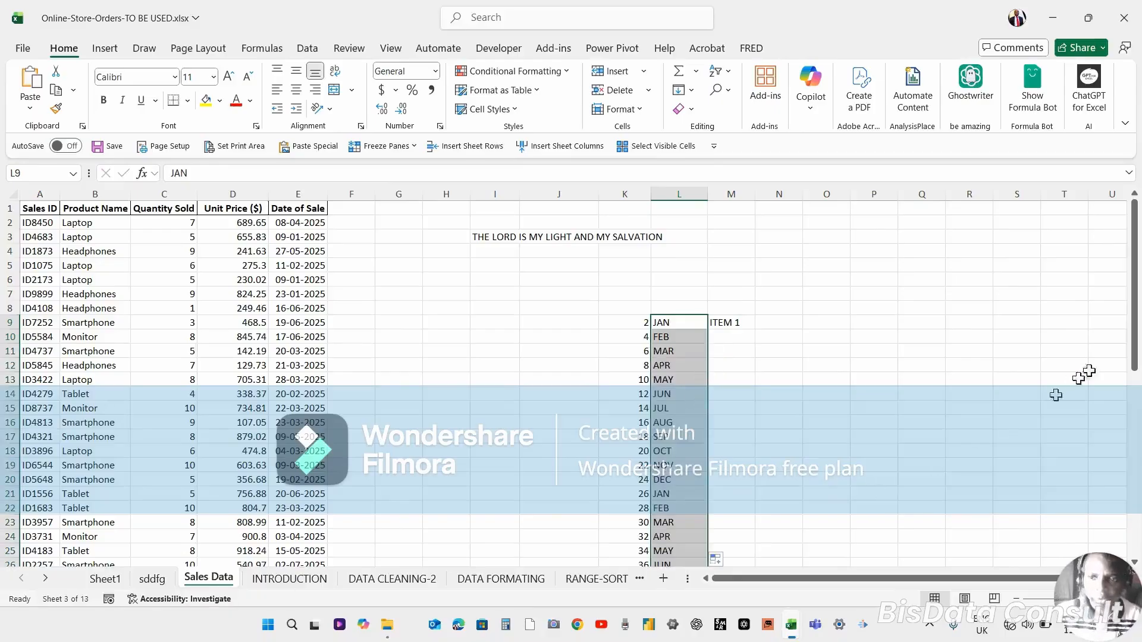
left_click_drag(1134, 336, 1102, 484)
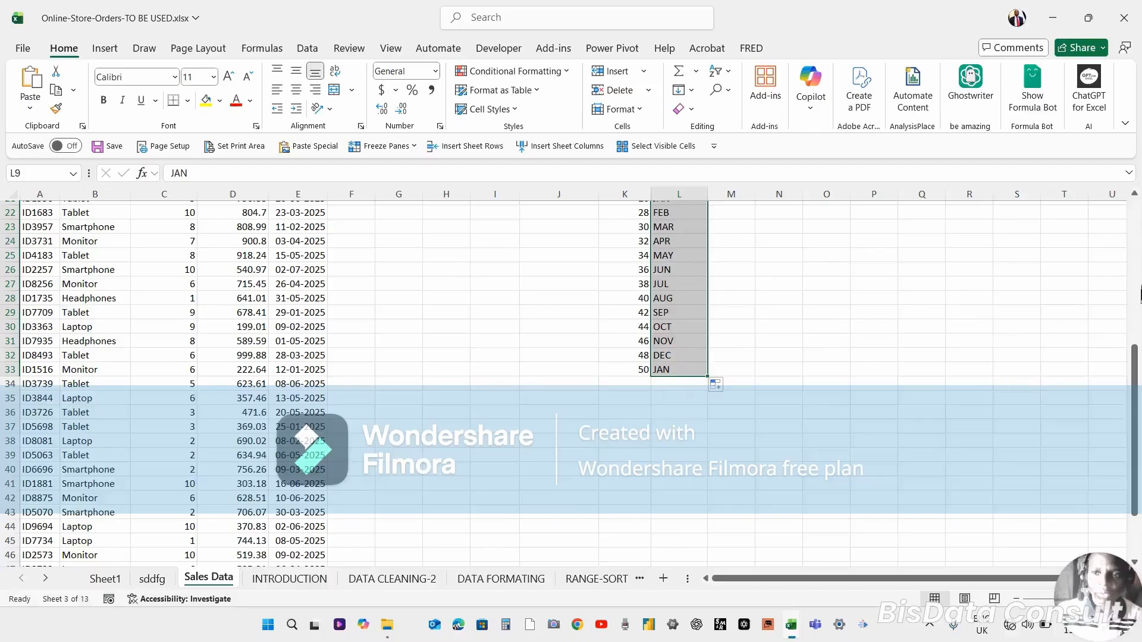
scroll(1136, 292, "up", 7)
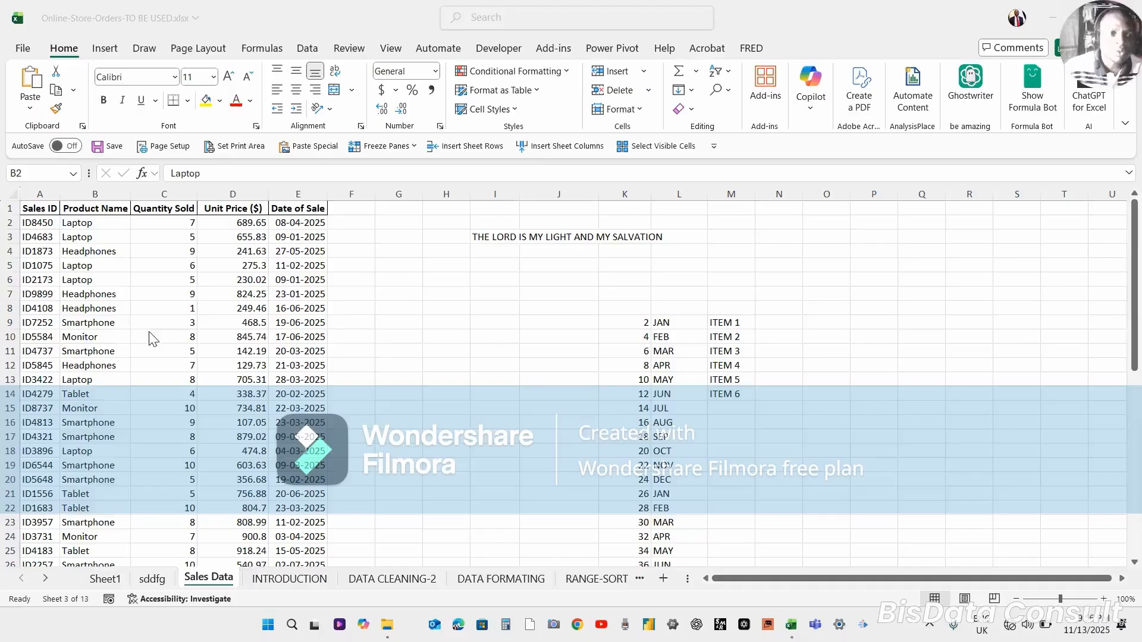
Clear the even-number series from column K, starting at K9.
left_click(97, 284)
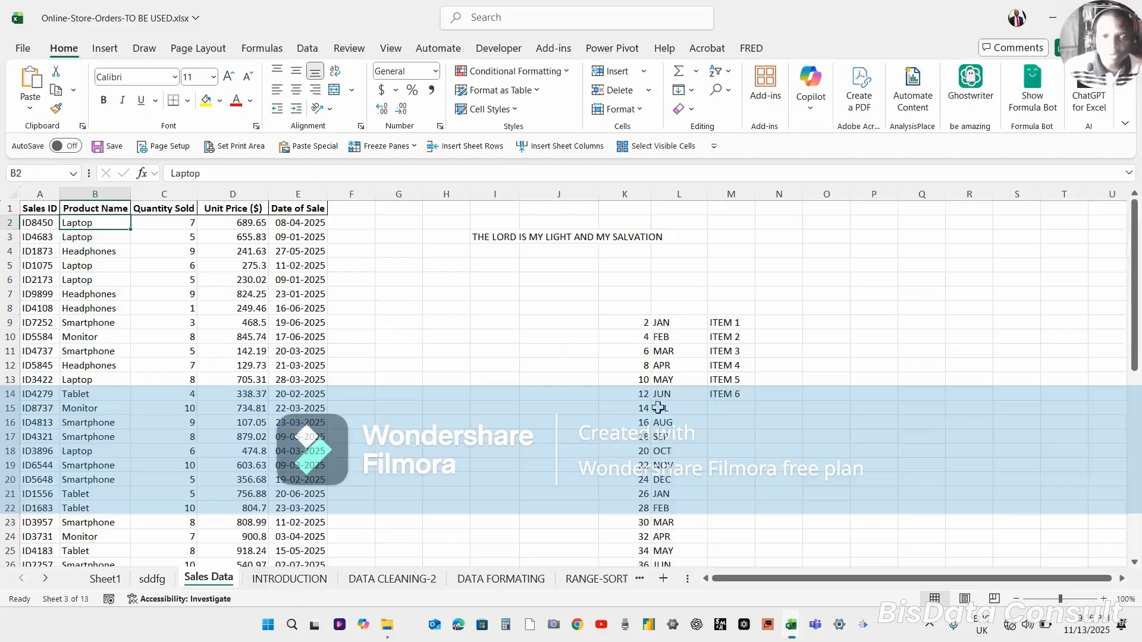
left_click(664, 434)
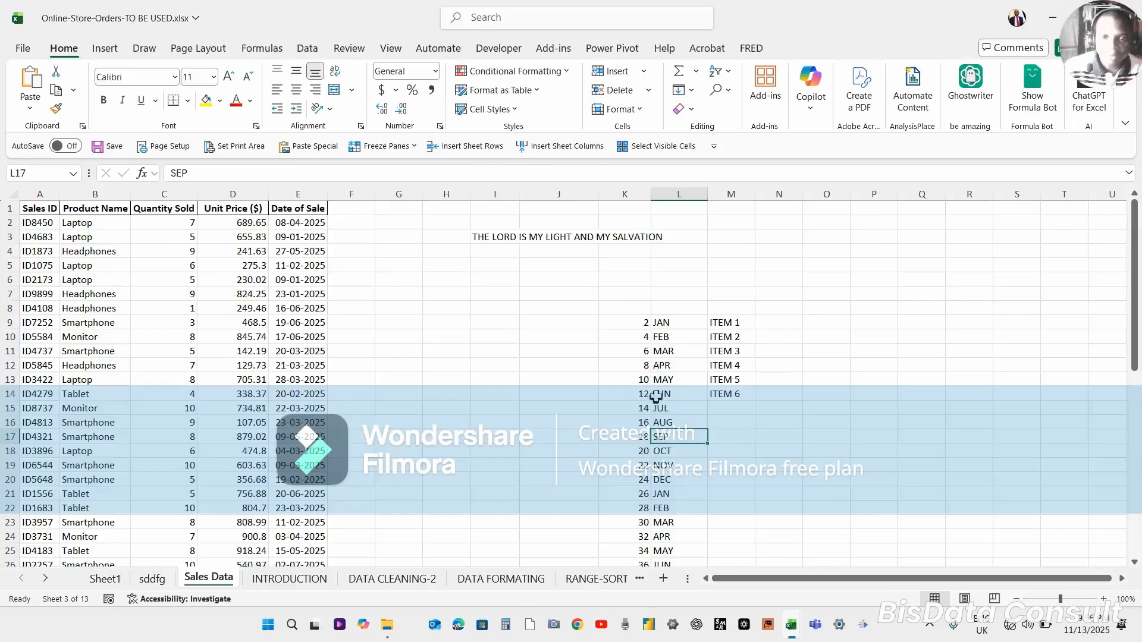
left_click(646, 324)
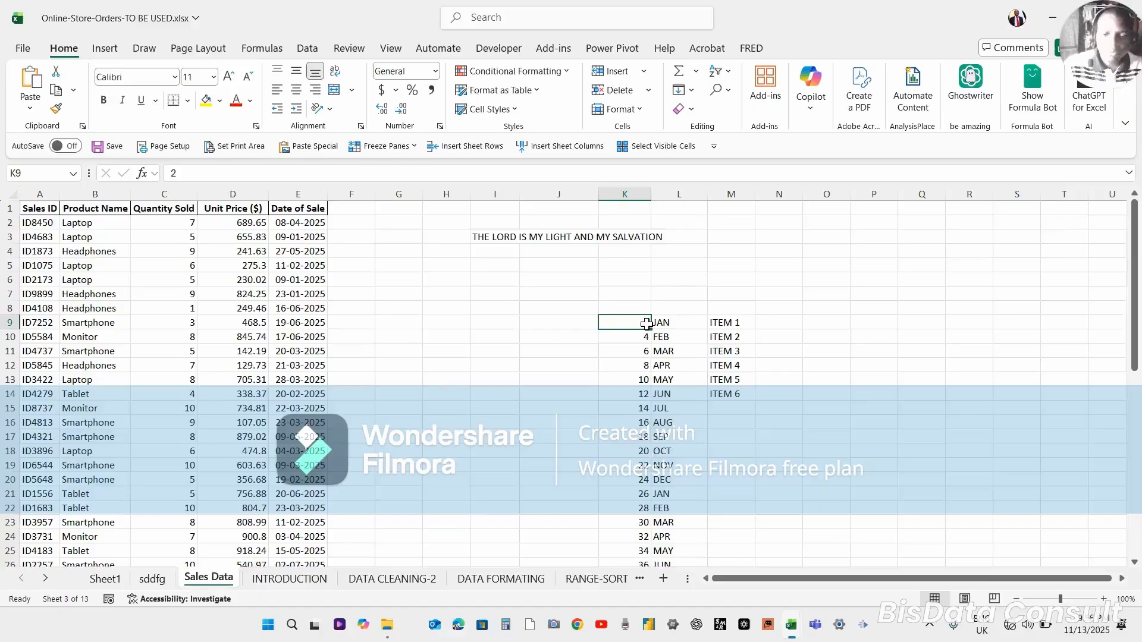
key("shift+Down")
key("shift+Down")
key("shift+Down")
key("shift+Down")
key("shift+Down")
key("shift+Down")
key("shift+Down")
key("shift+Down")
key("shift+Down")
key("shift+Down")
key("shift+Down")
key("shift+Down")
key("shift+Down")
key("shift+Down")
key("shift+Down")
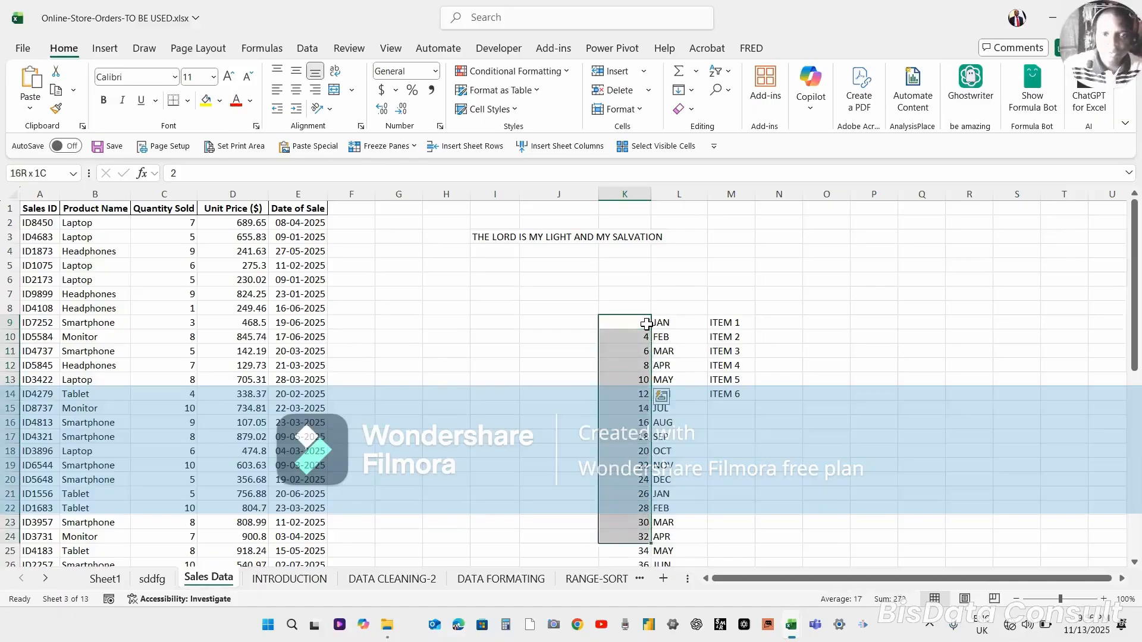
key("shift+Down")
key("shift+Down")
key("shift+Down")
key("shift+Down")
key("shift+Down")
key("shift+Down")
key("shift+Down")
key("shift+Down")
key("shift+Down")
key("shift+Down")
key("shift+Down")
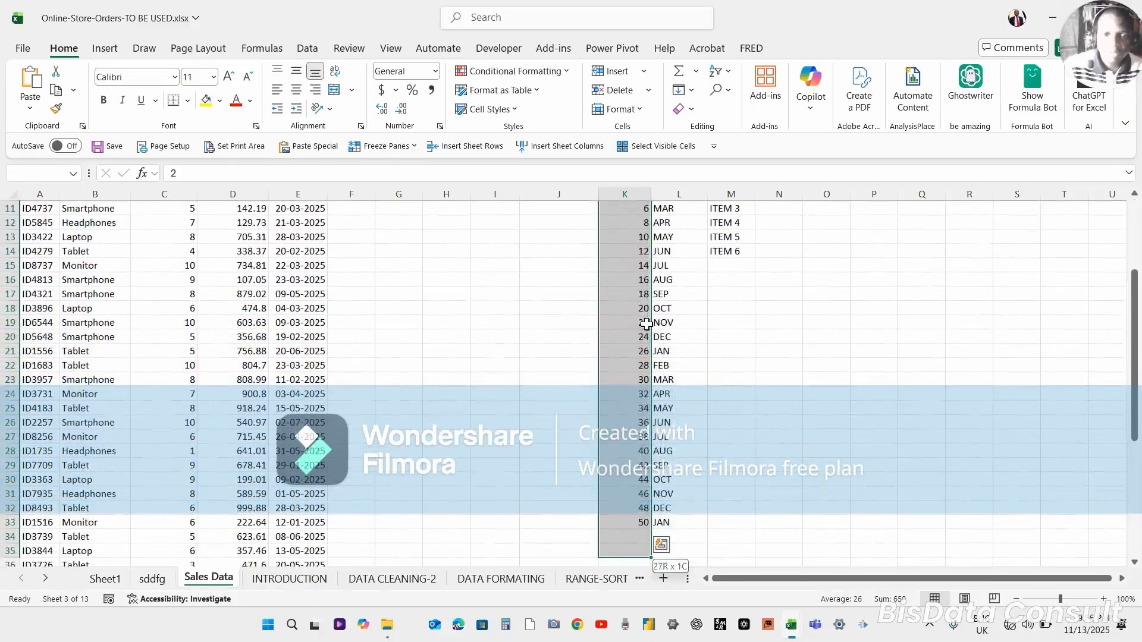
key("Delete")
Enter 1, 2 and 3 in cells K9 to K11.
left_click(647, 324)
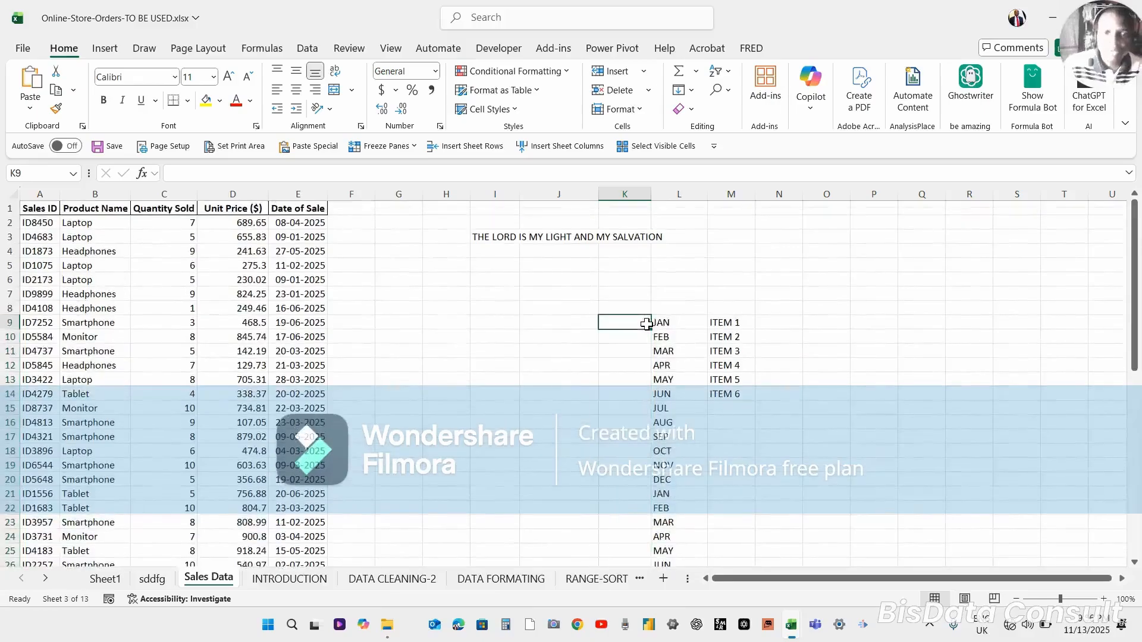
type("1")
key("Return")
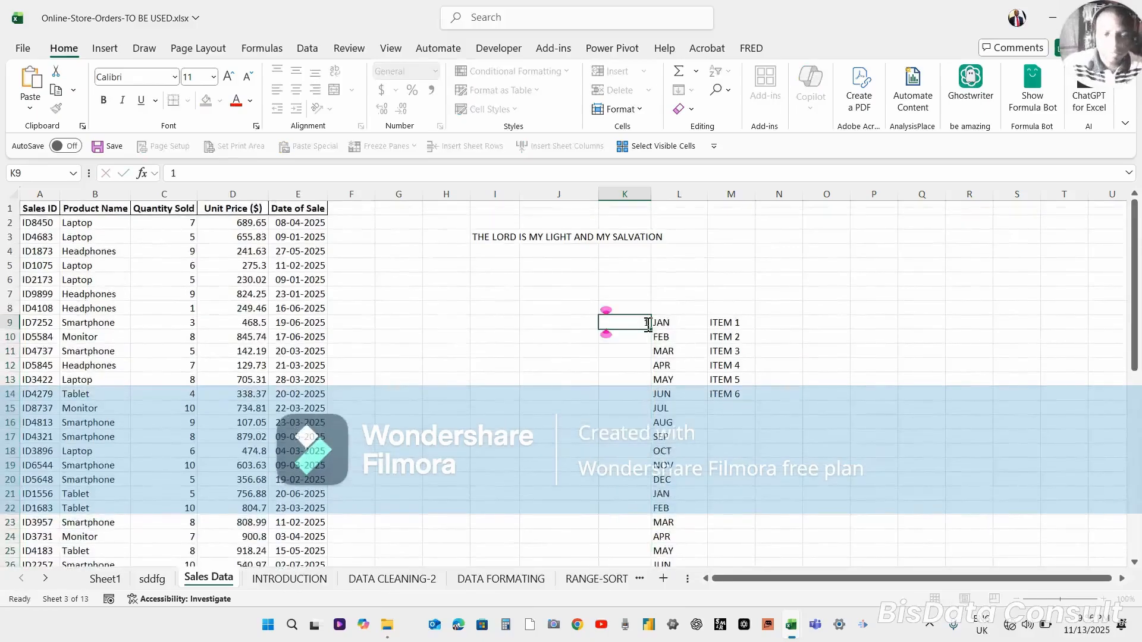
type("2")
key("Return")
type("3")
key("Return")
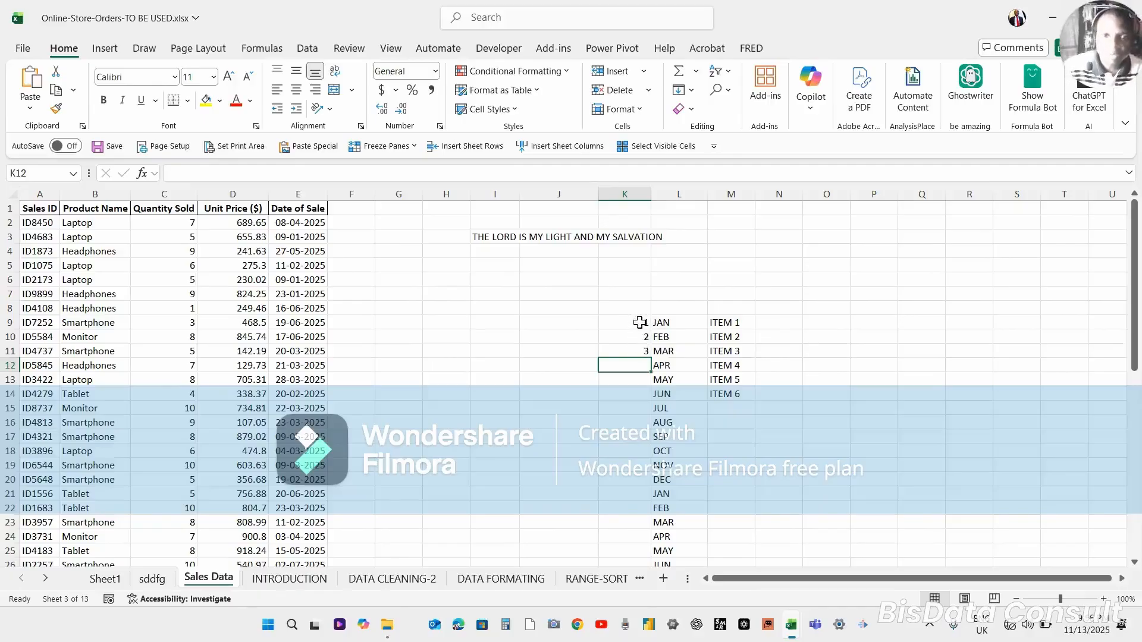
Select K9:K11 and drag-fill the counting series down column K to row 33.
left_click(640, 323)
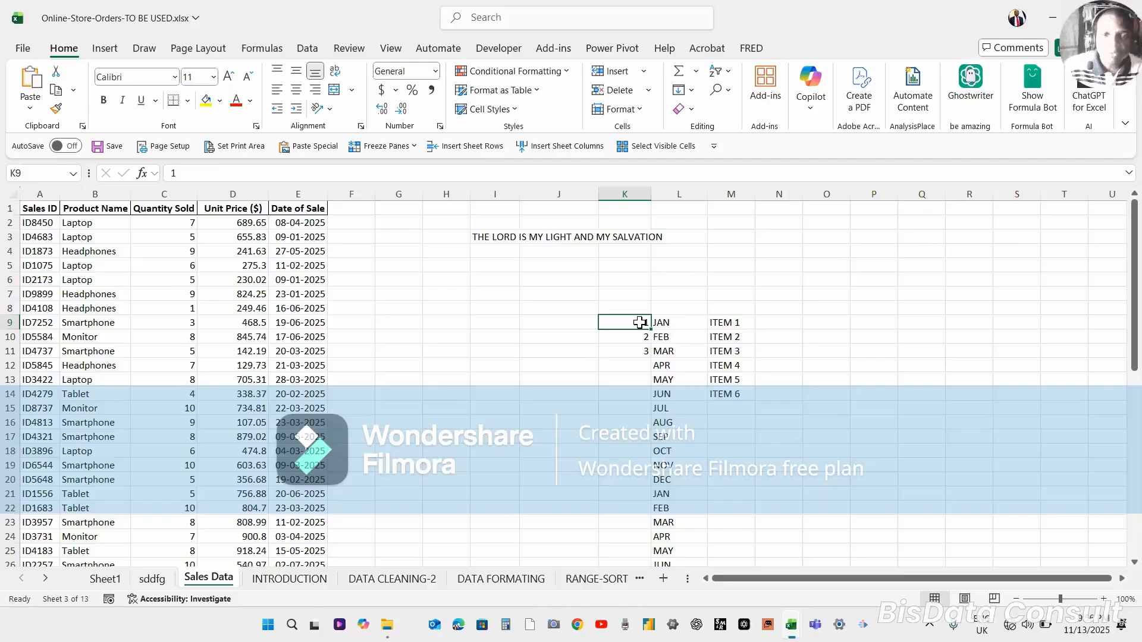
mouse_move(639, 323)
left_mouse_down()
mouse_move(640, 354)
mouse_move(644, 344)
left_mouse_up()
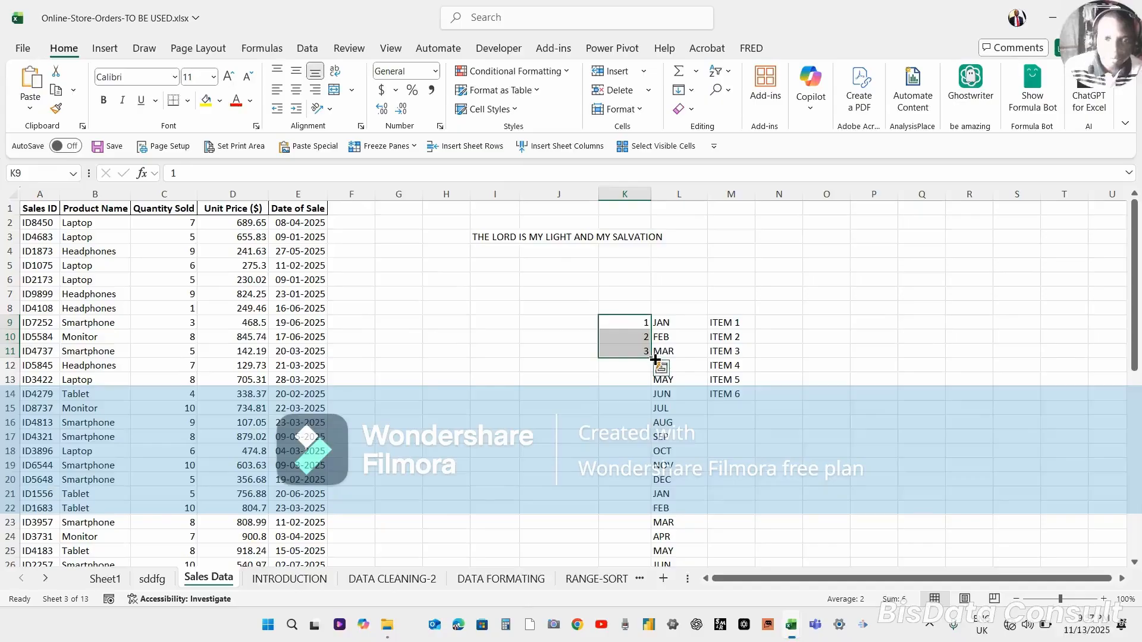
left_click_drag(653, 359, 657, 438)
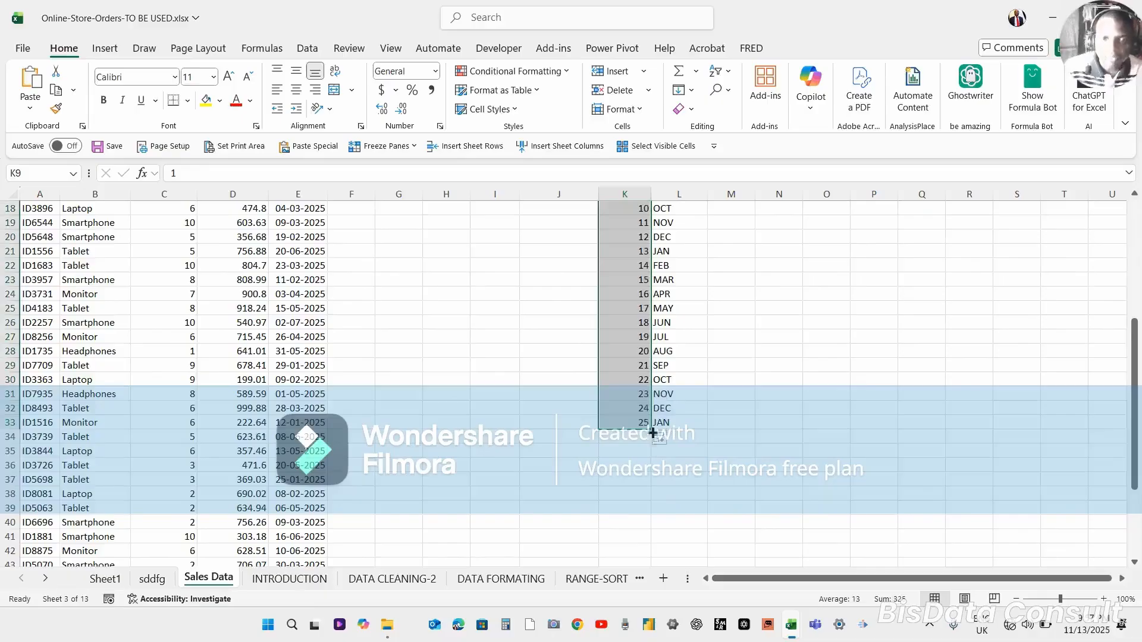
left_click(641, 422)
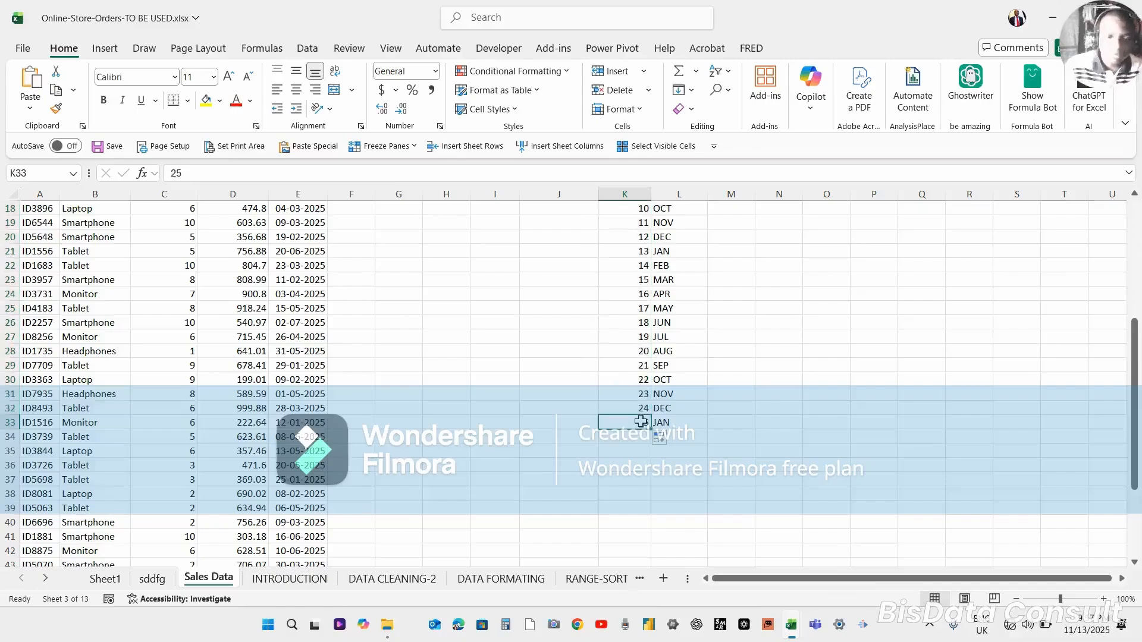
Enter 2 in K9 and 4 in K10, then fill the even-number series down column K to row 33.
key("ctrl+Up")
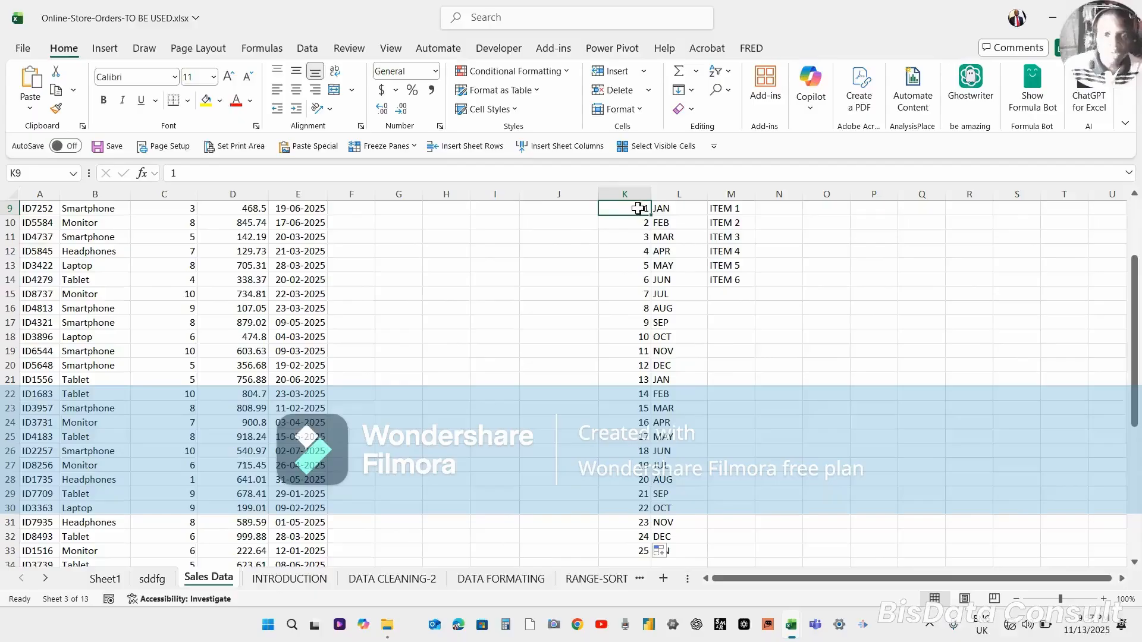
type("2")
key("Return")
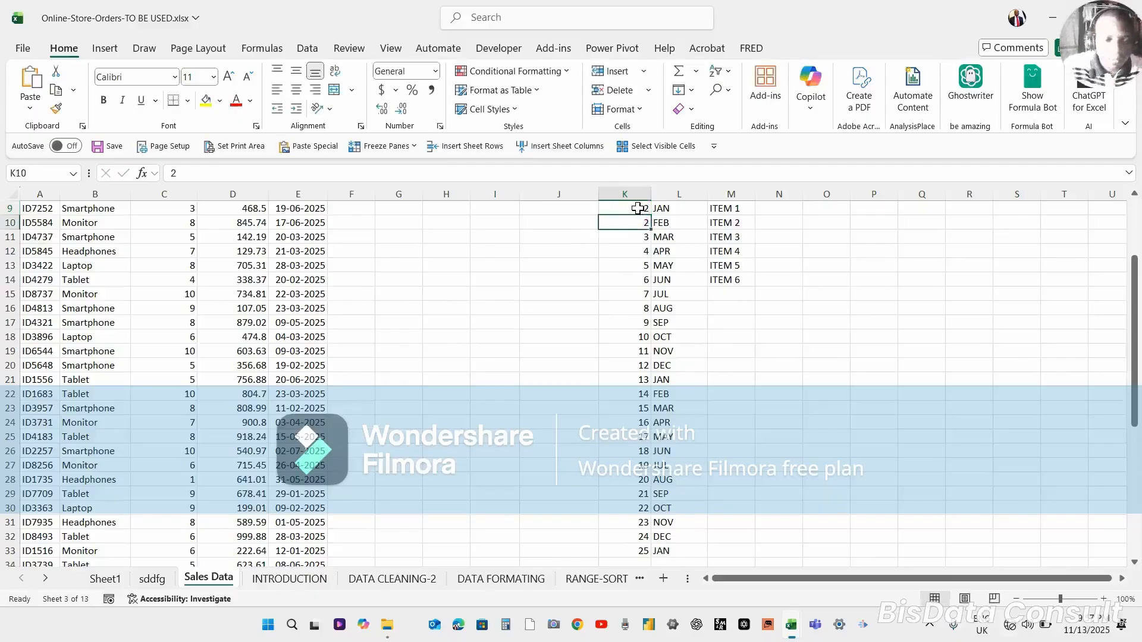
type("2")
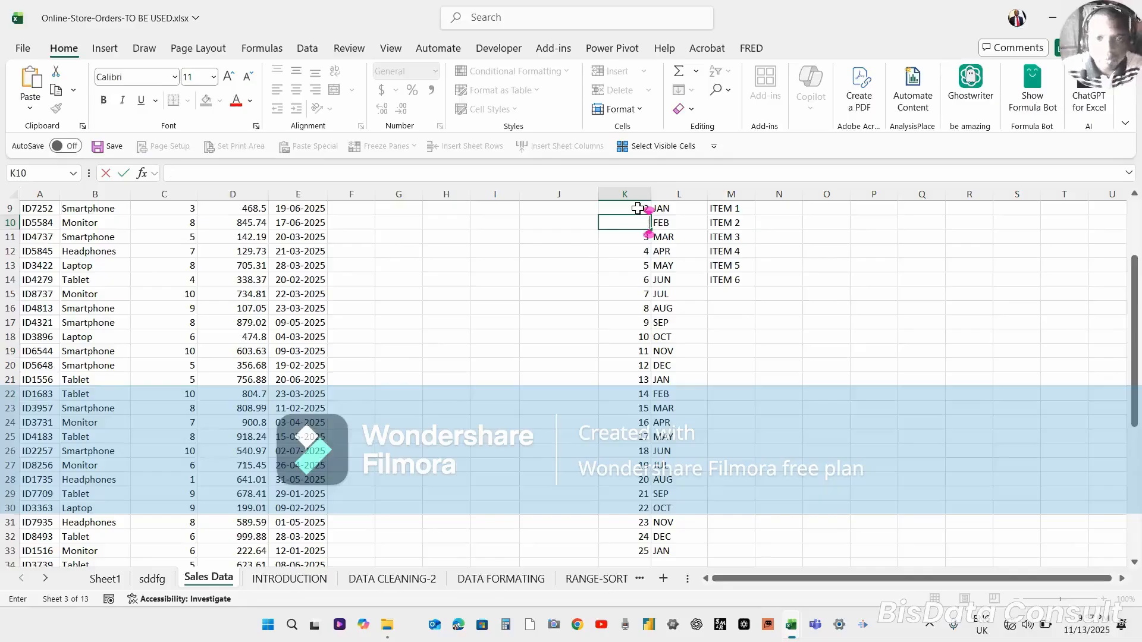
type("4")
key("Return")
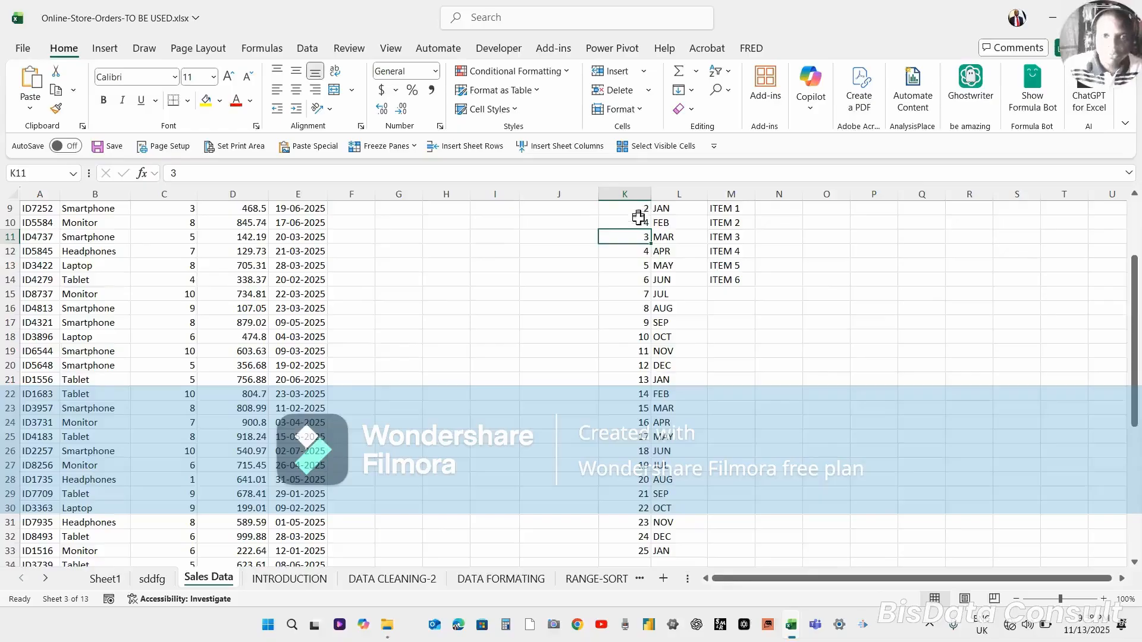
left_click(638, 223)
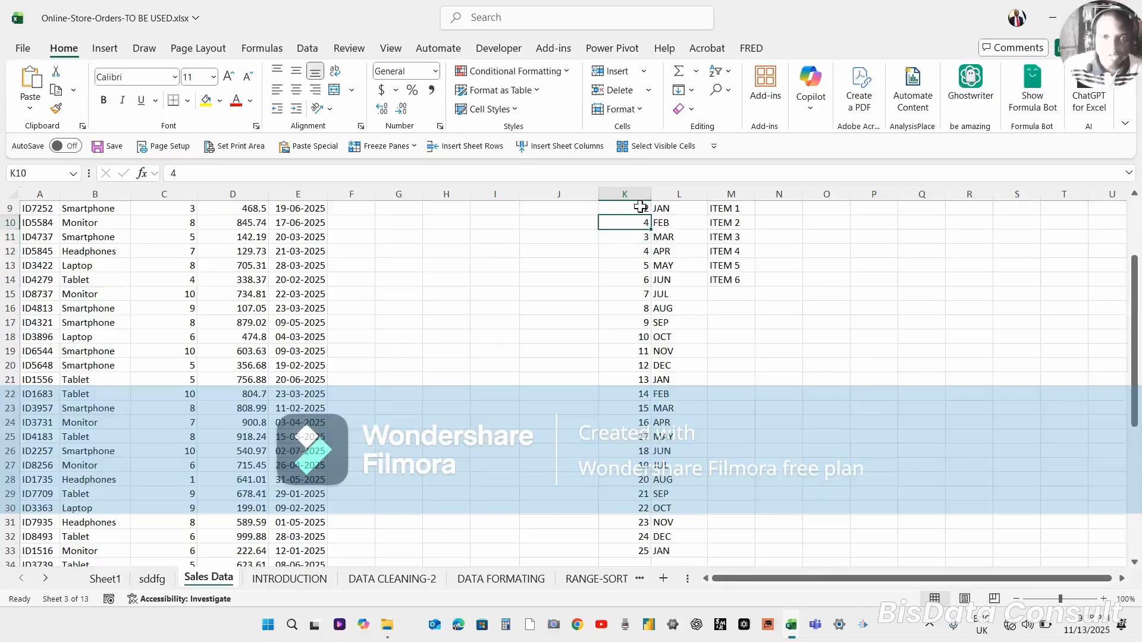
left_click_drag(640, 207, 650, 500)
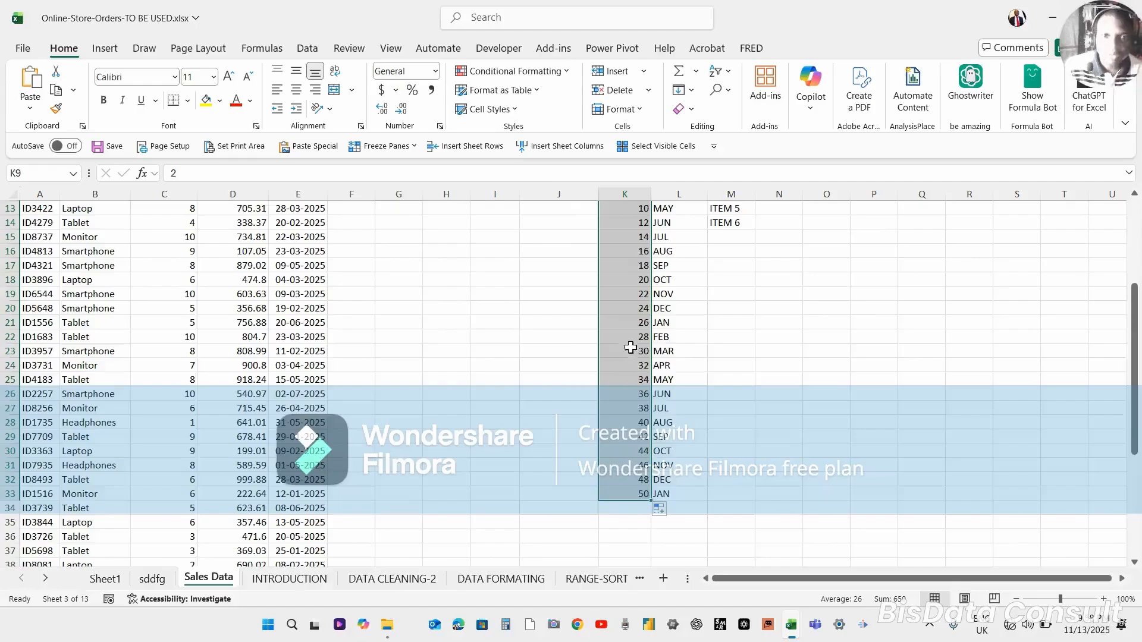
scroll(744, 339, "up", 4)
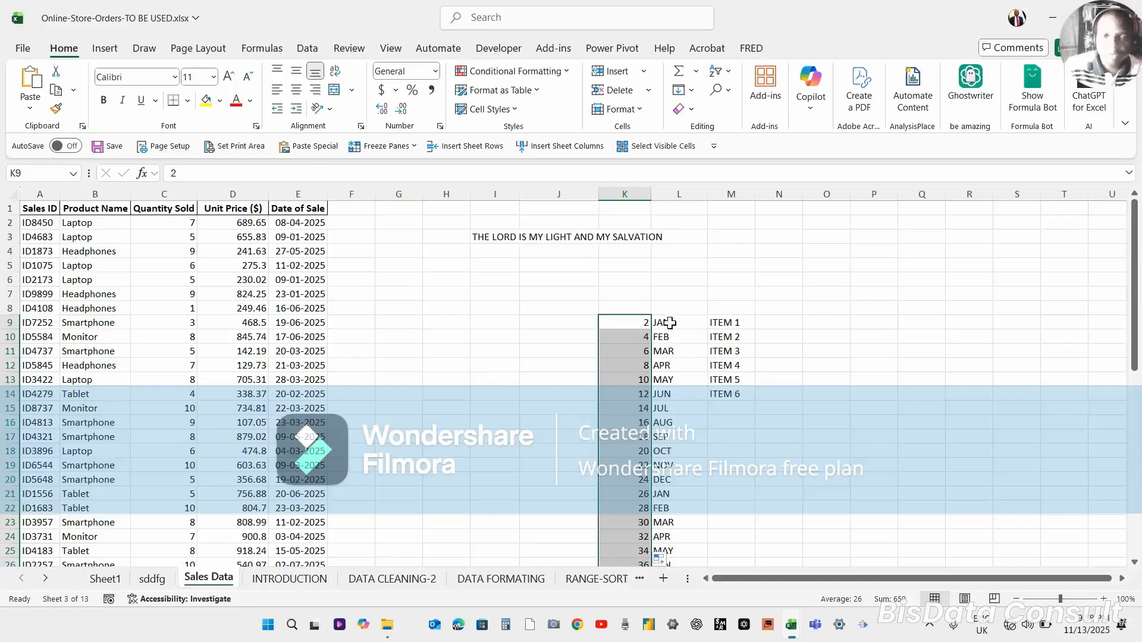
Clear the months below FEB in column L, from L11 down to row 33.
left_click(662, 351)
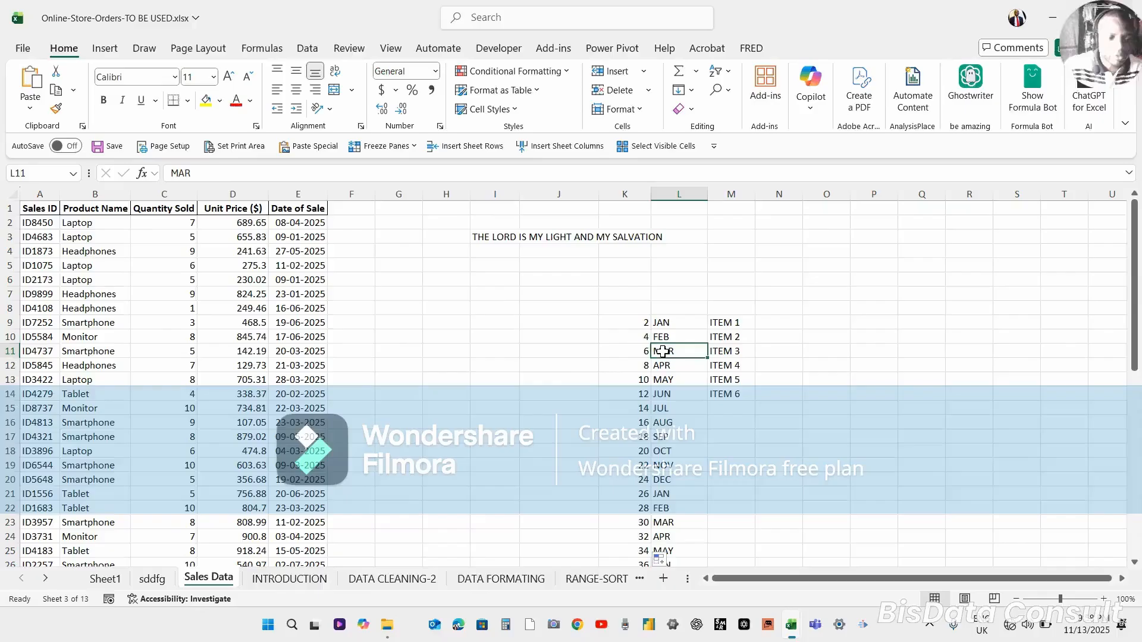
key("shift+Down")
key("shift+Down")
key("shift+Down")
key("shift+Down")
key("shift+Down")
key("shift+Down")
key("shift+Down")
key("shift+Down")
key("shift+Down")
key("shift+Down")
key("shift+Down")
key("shift+Down")
key("shift+Down")
key("shift+Down")
key("shift+Down")
key("shift+Down")
key("shift+Down")
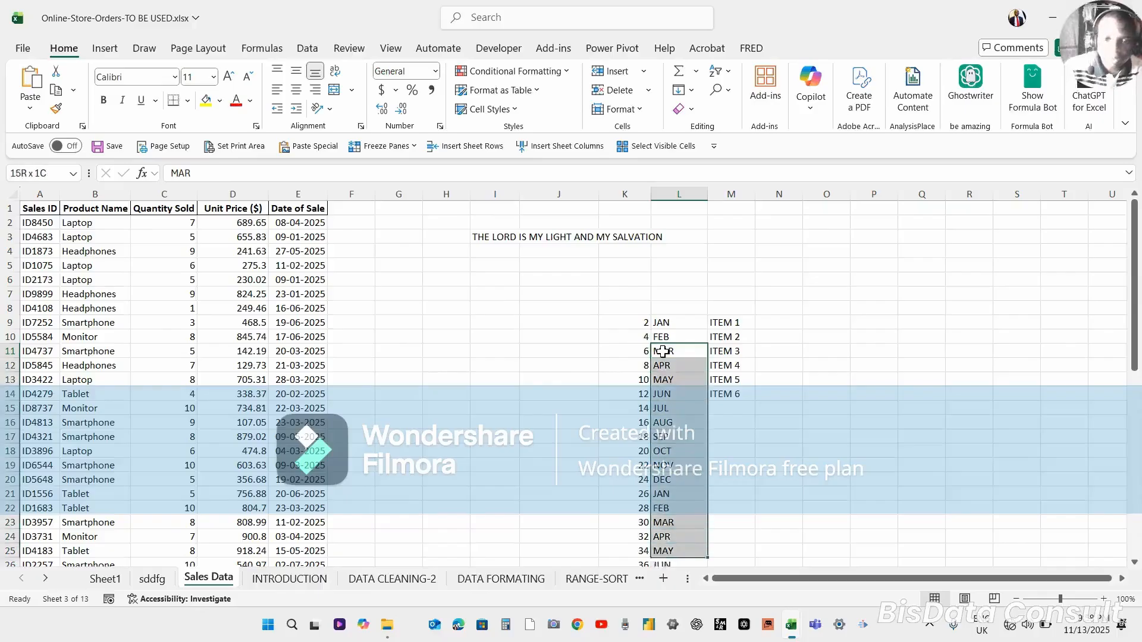
key("shift+Down")
key("shift+Down")
key("shift+Down")
key("shift+Down")
key("shift+Down")
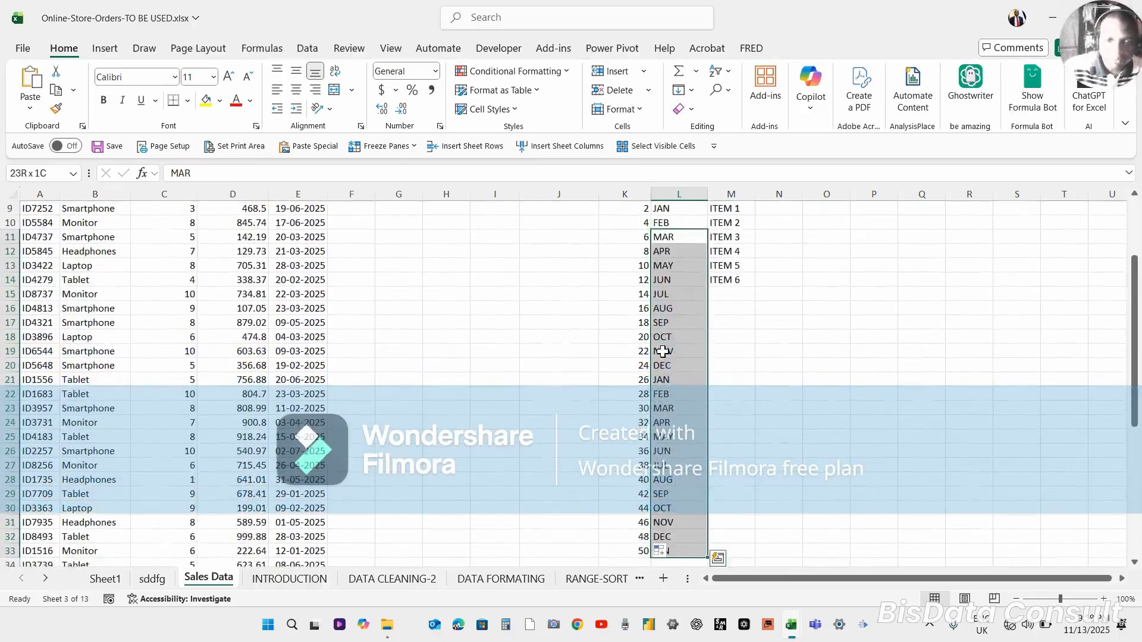
key("Delete")
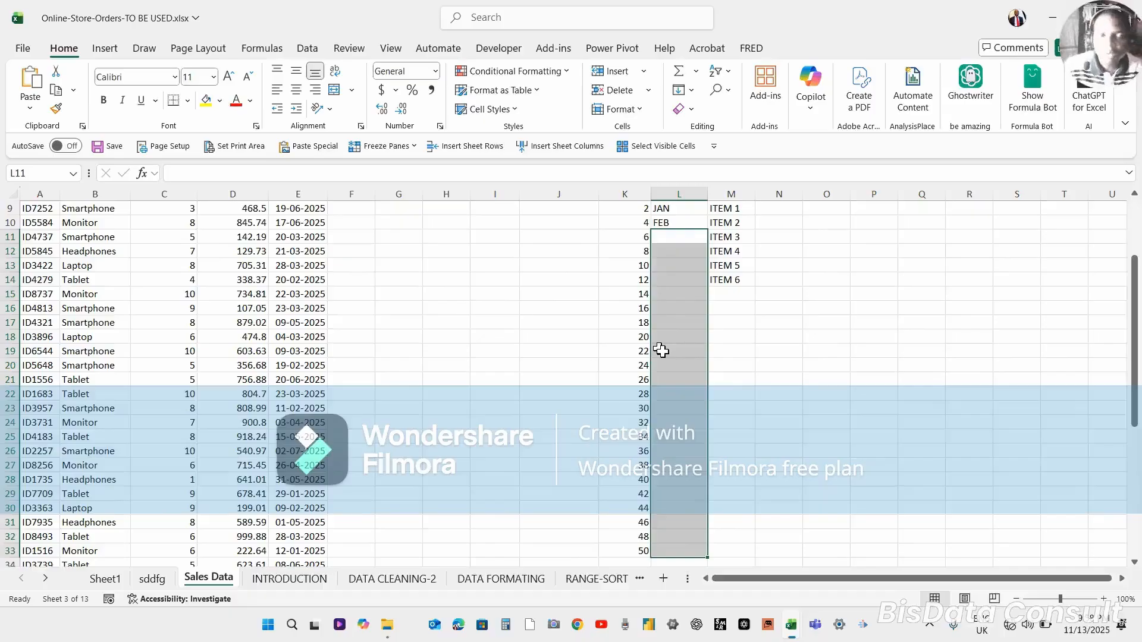
Clear JAN and FEB from cells L9 and L10.
left_click_drag(667, 209, 672, 217)
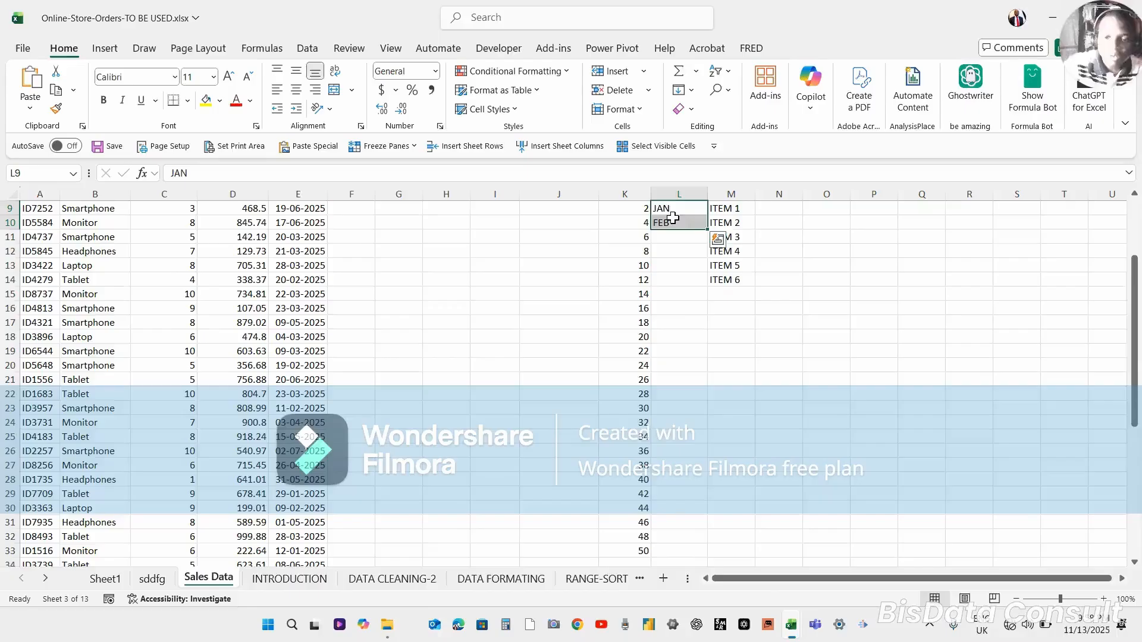
key("Delete")
left_click(680, 262)
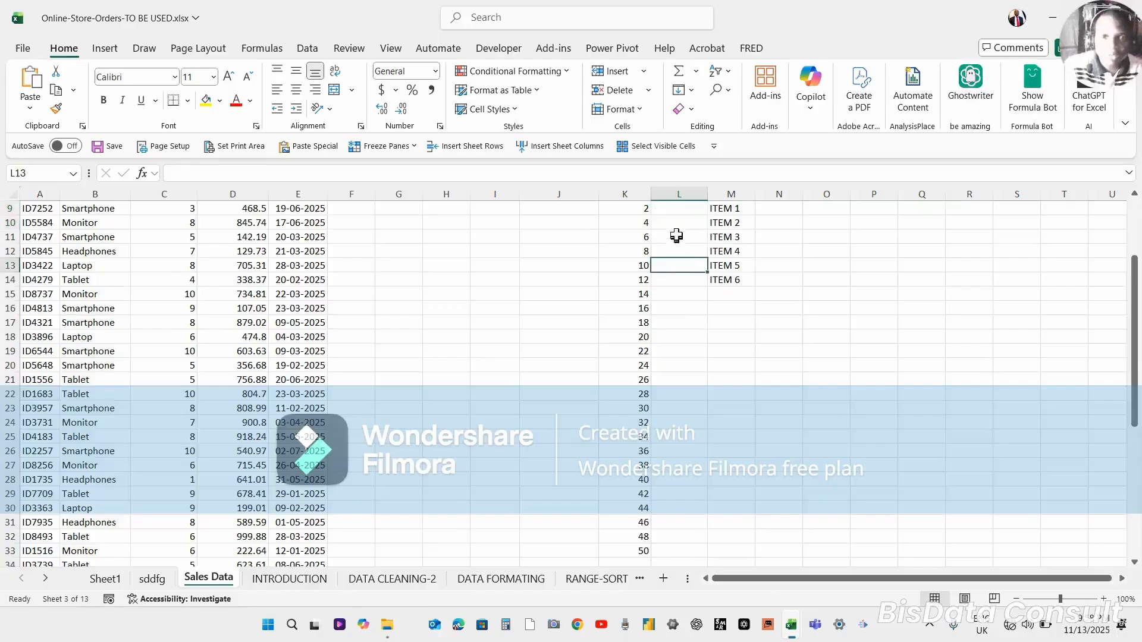
Enter AUG in L9 and SEPT in L10.
left_click(667, 207)
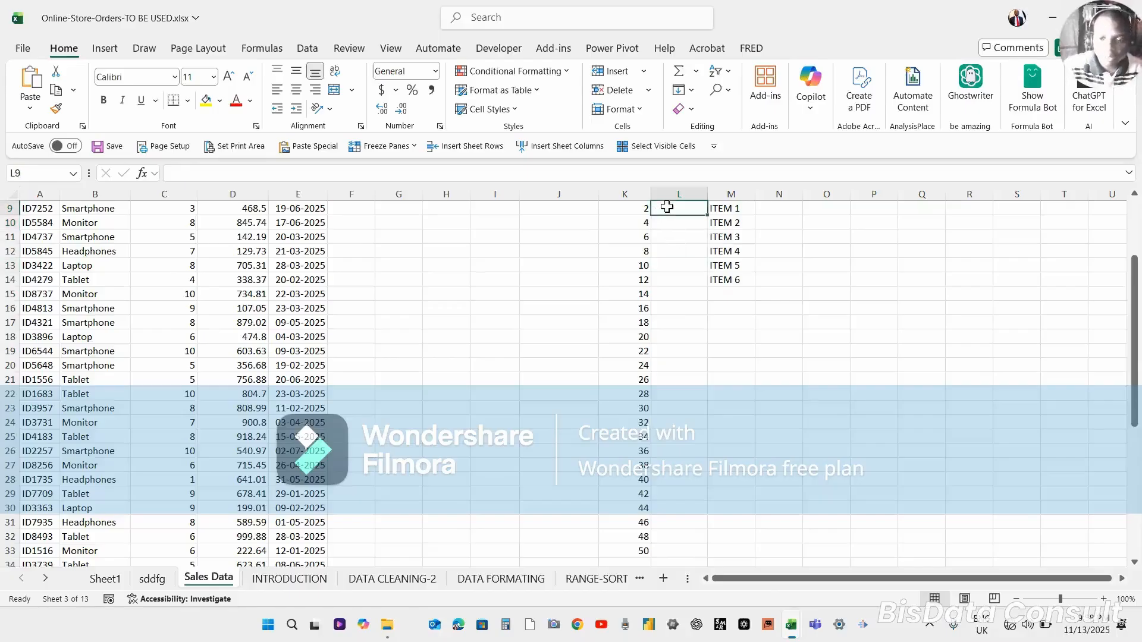
key("Up")
key("Down")
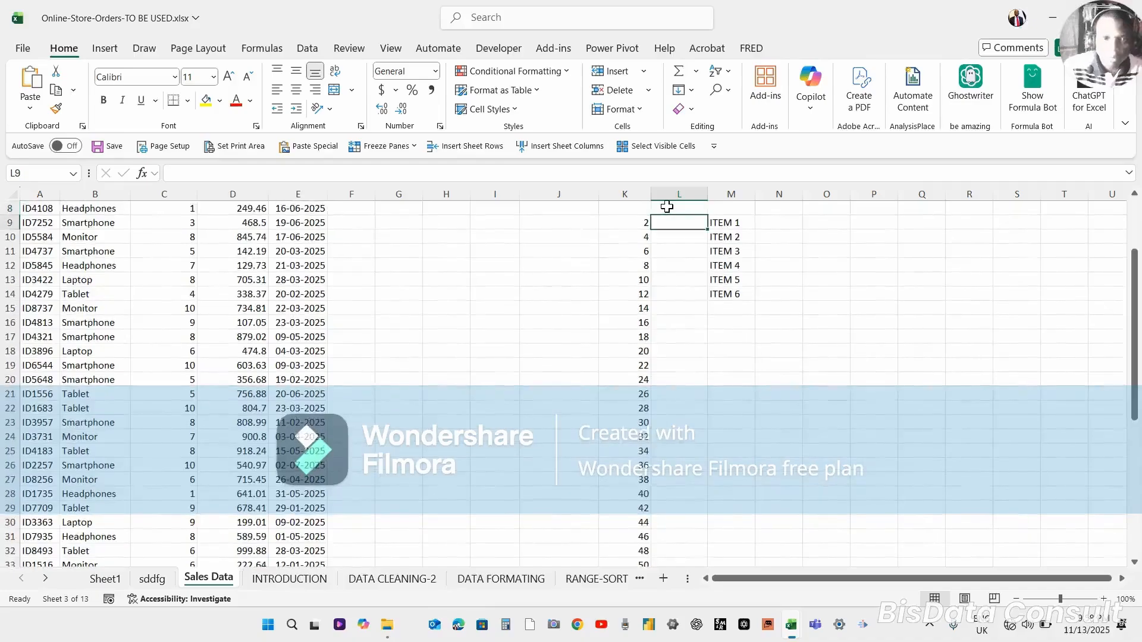
type("AUG")
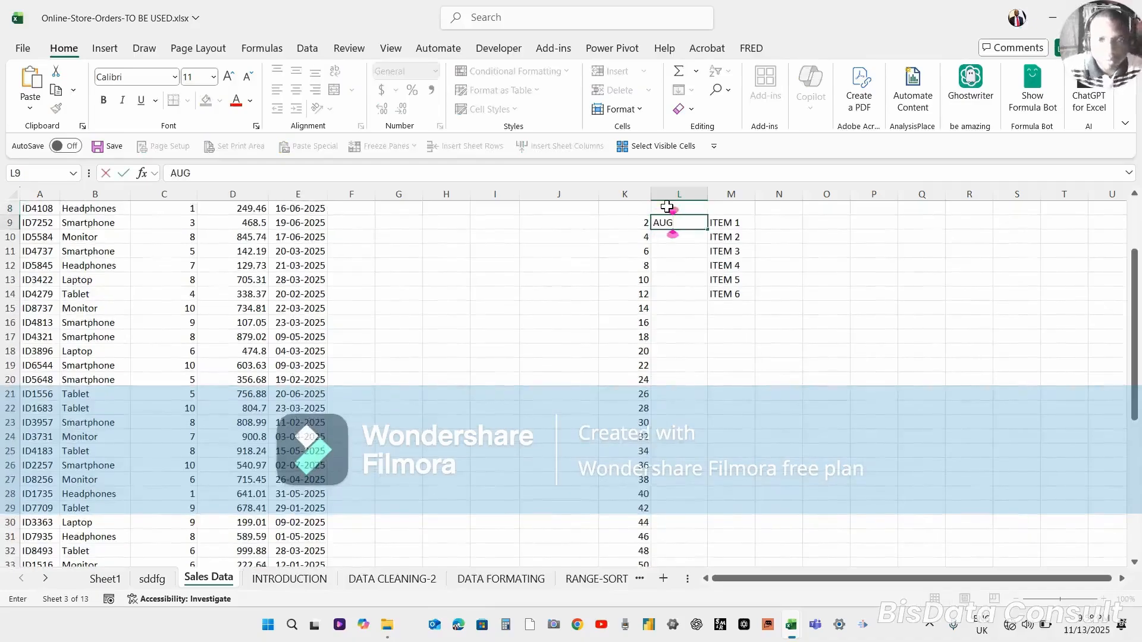
key("Return")
type("S")
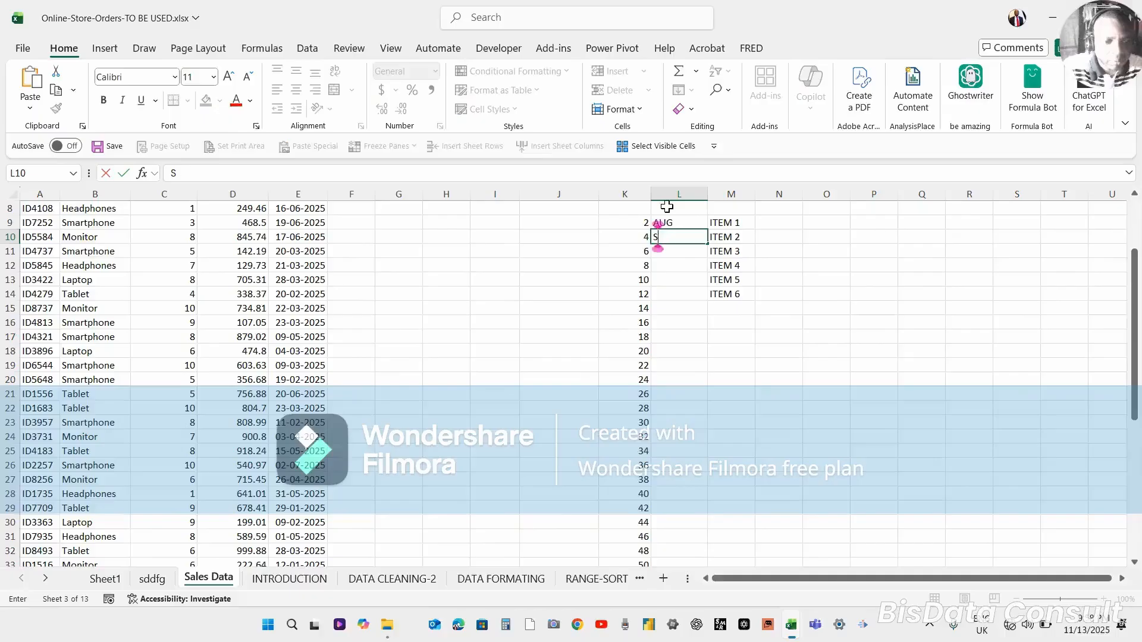
type("EPT")
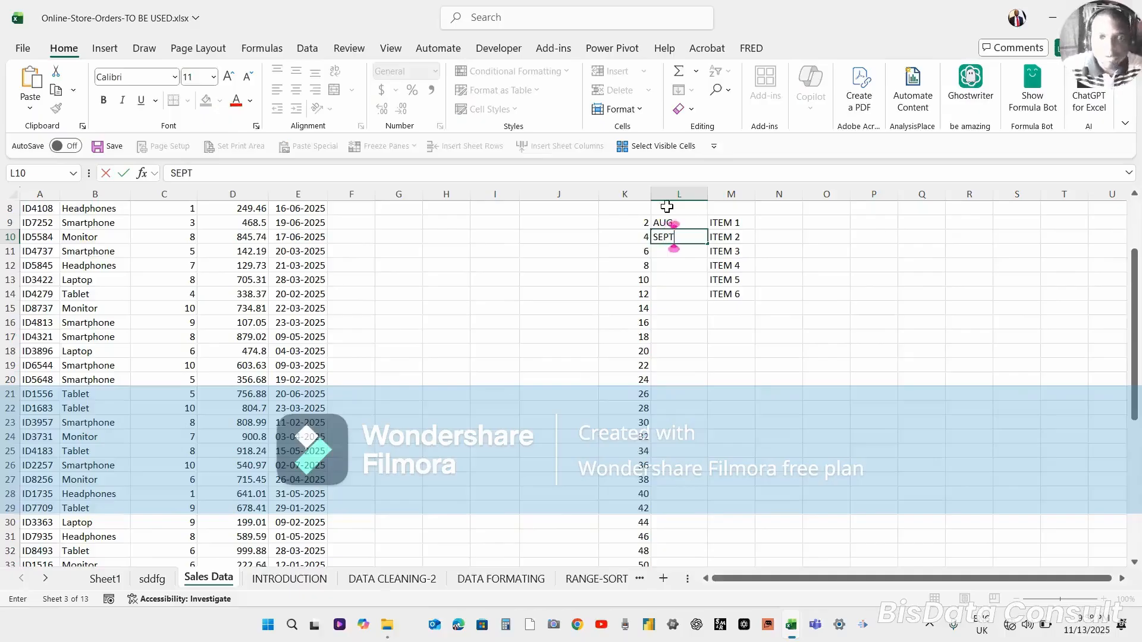
key("Return")
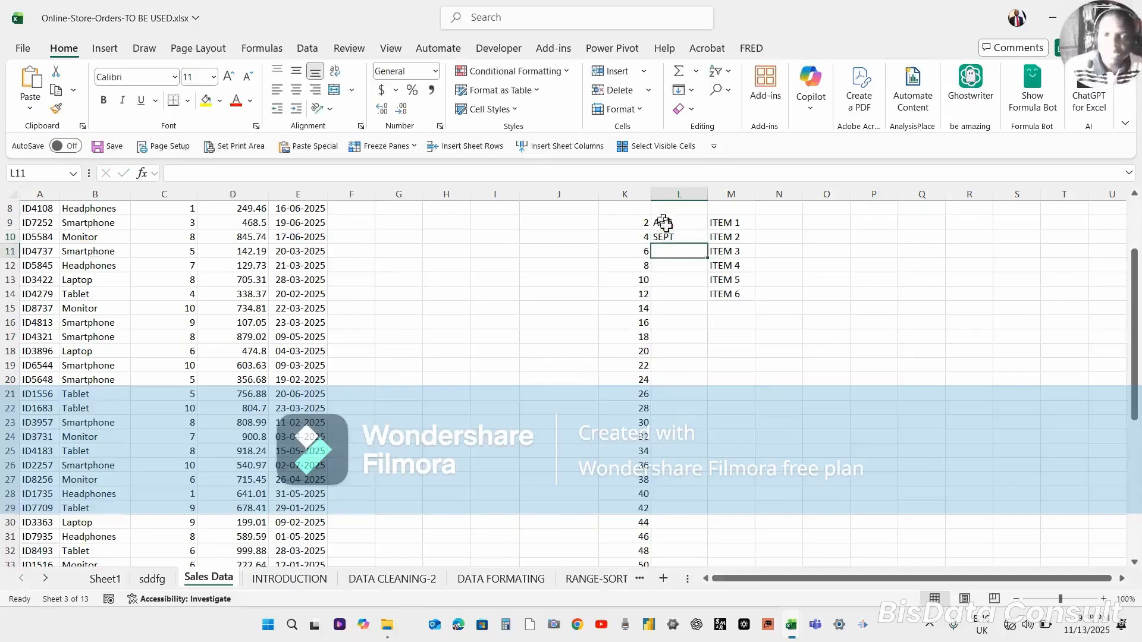
Try to fill the AUG–SEPT month series down column L, then undo the fill.
left_click(666, 227)
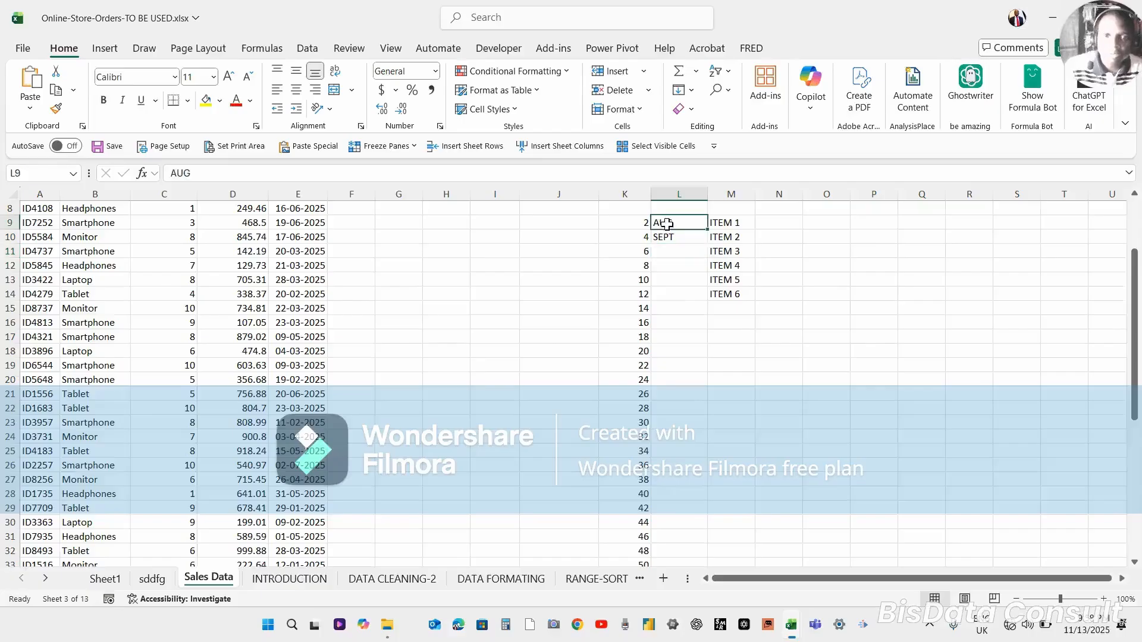
left_click_drag(667, 228, 677, 385)
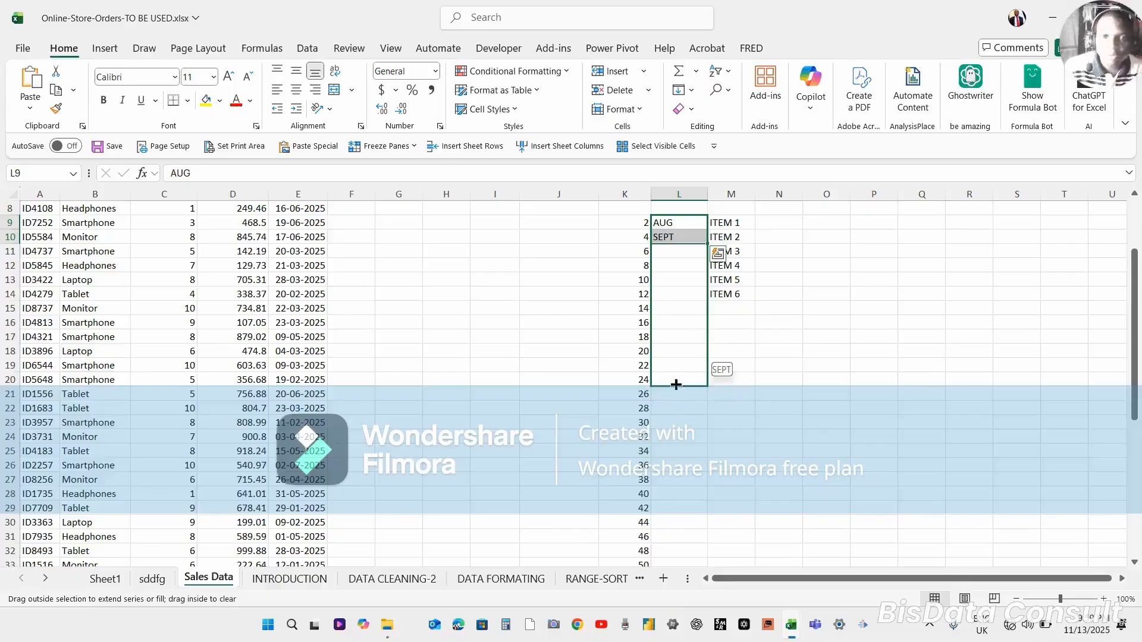
left_click_drag(676, 384, 676, 376)
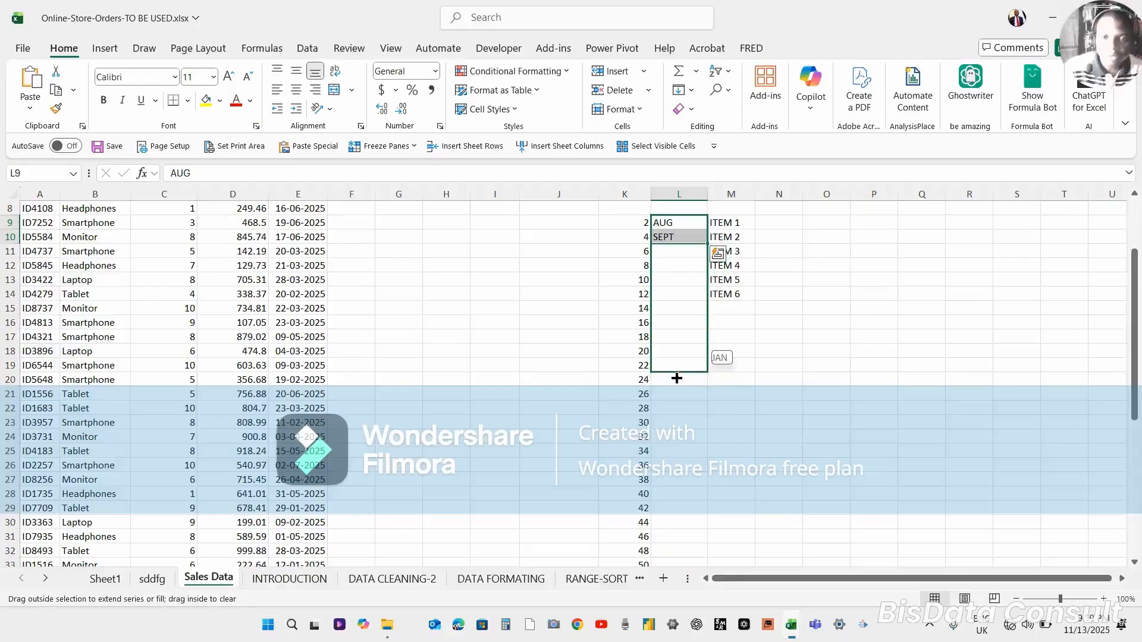
left_click_drag(677, 379, 683, 498)
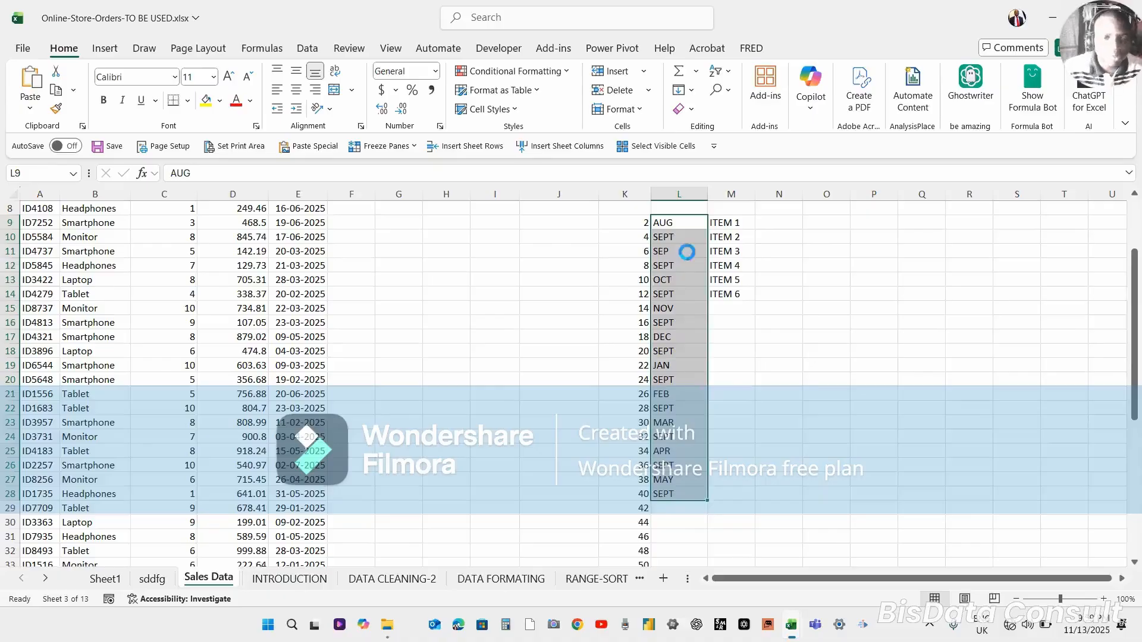
key("ctrl+z")
Enter OCT in L11 and try filling SEPT–OCT down column L, then clear OCT again.
left_click(672, 236)
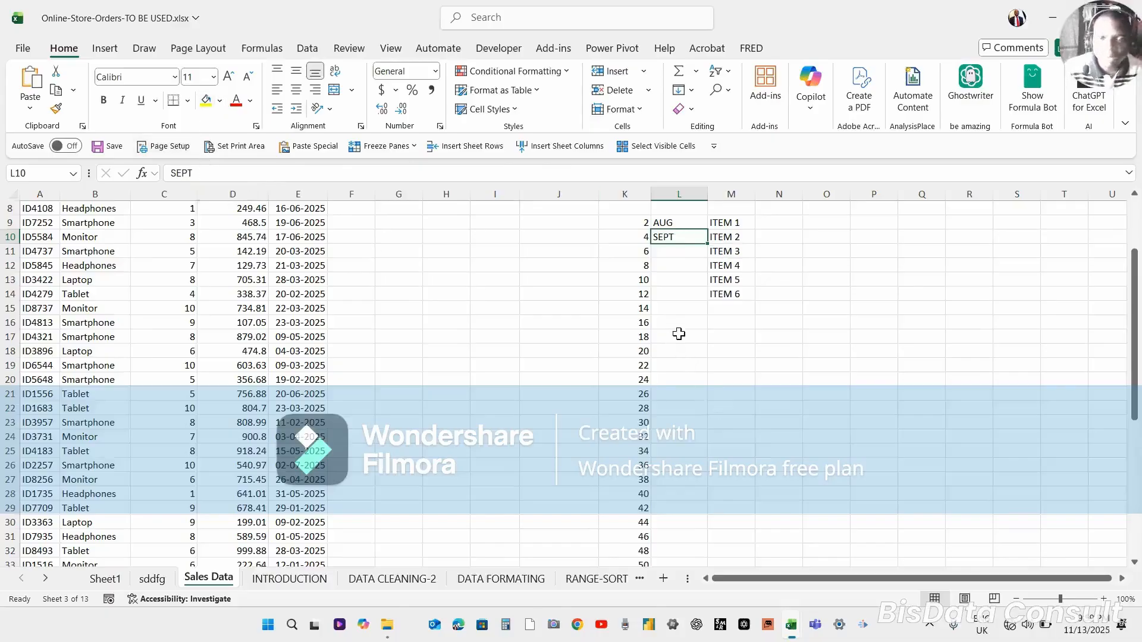
left_click(676, 254)
type("O")
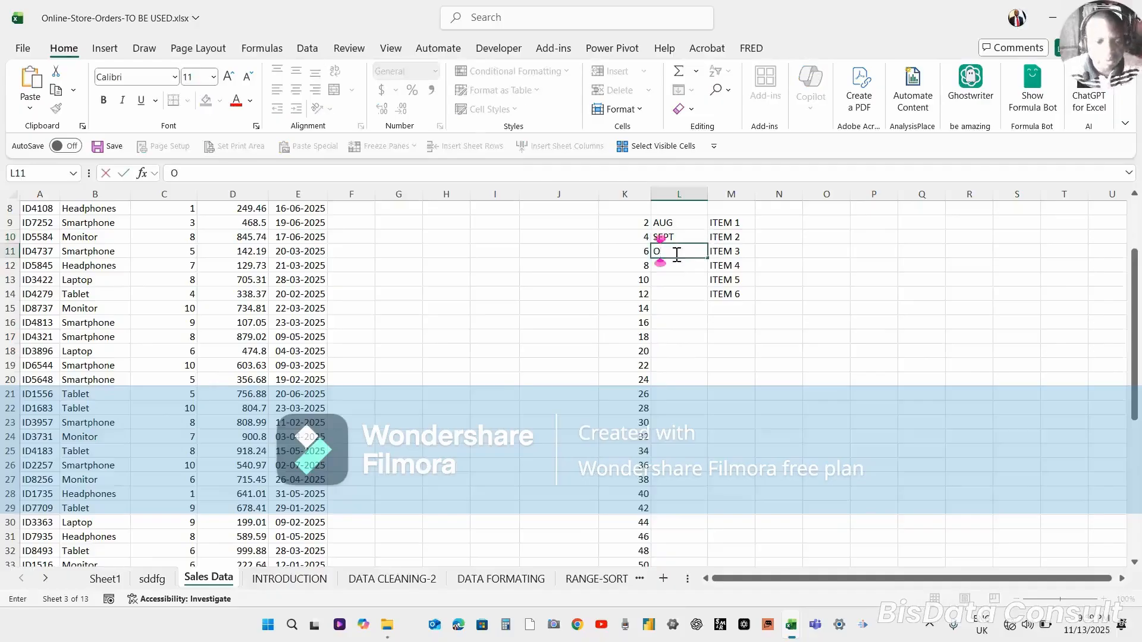
type("CT")
key("Return")
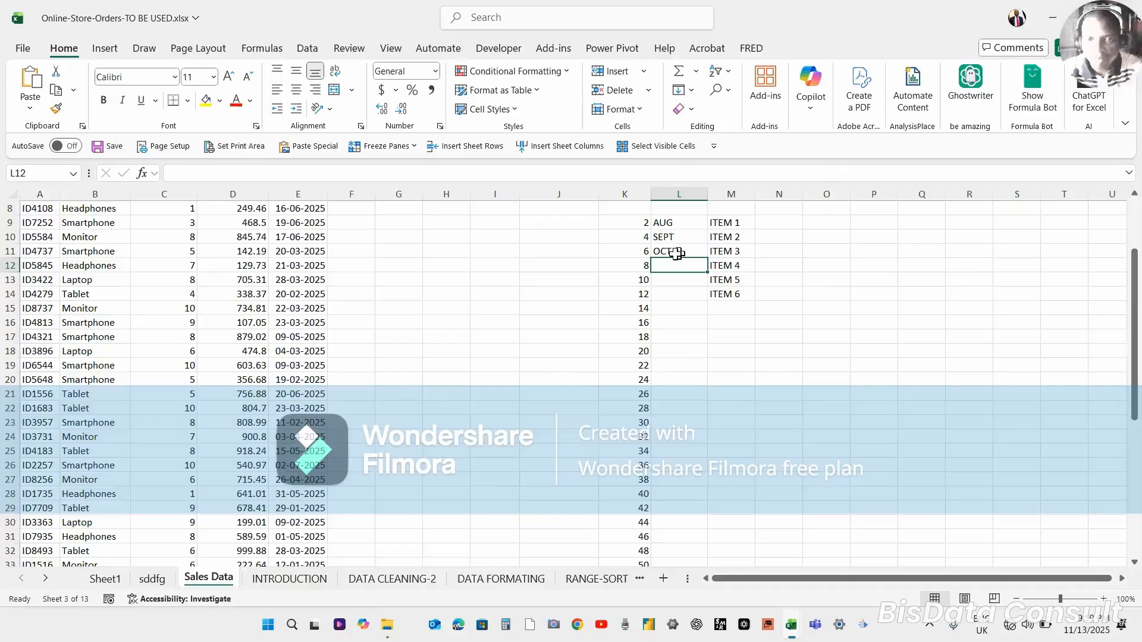
left_click_drag(670, 236, 717, 394)
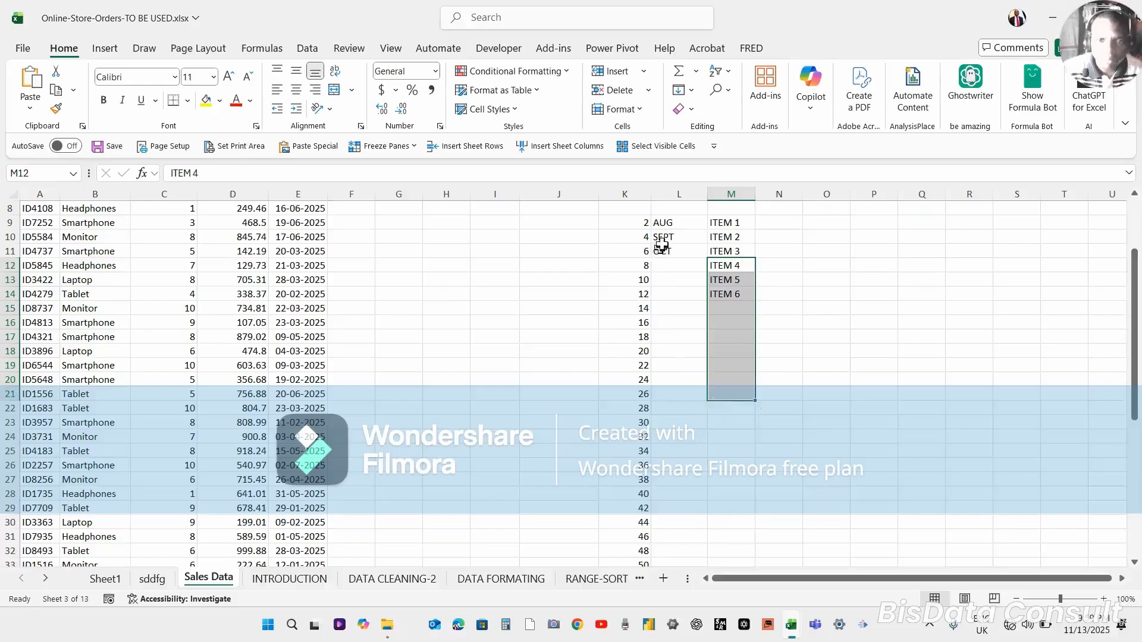
left_click_drag(663, 237, 708, 382)
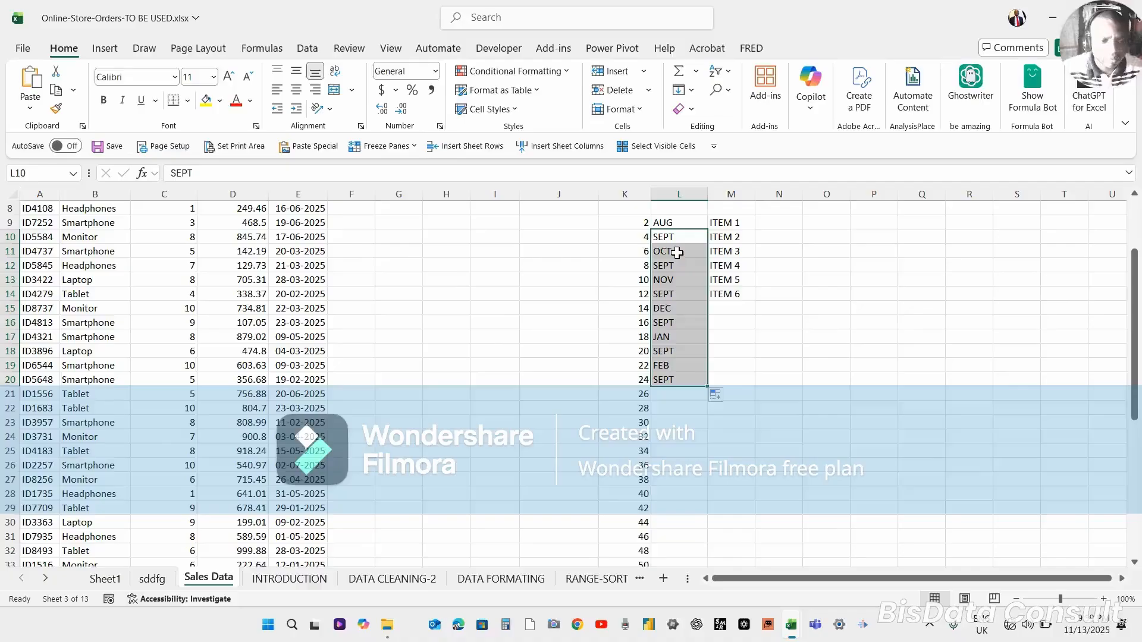
left_click_drag(676, 252, 677, 252)
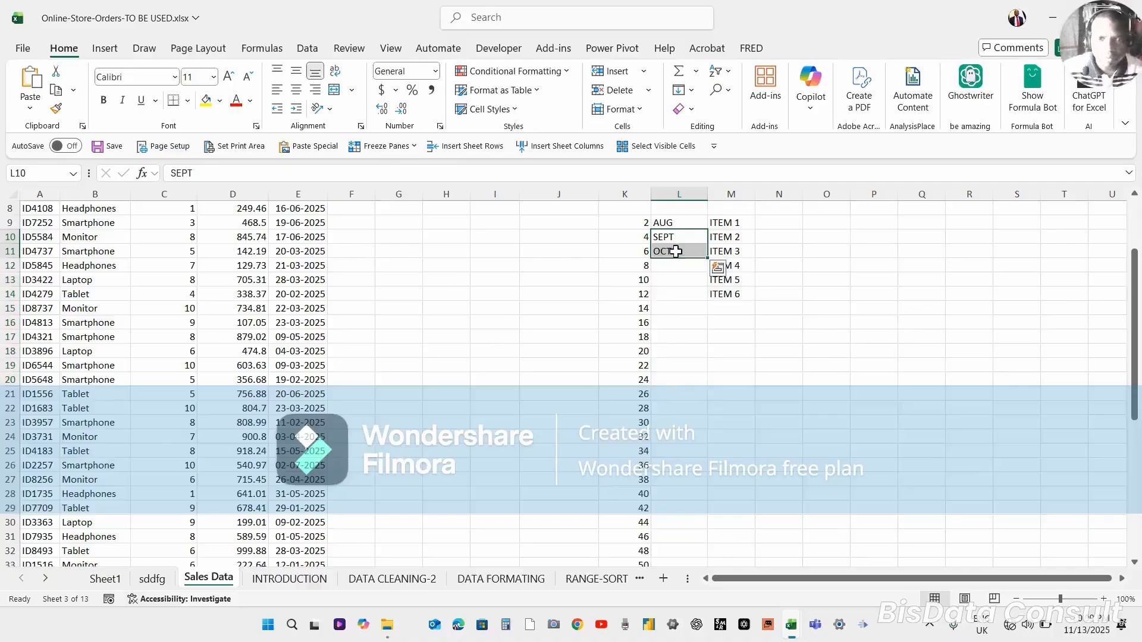
left_click(676, 252)
key("Delete")
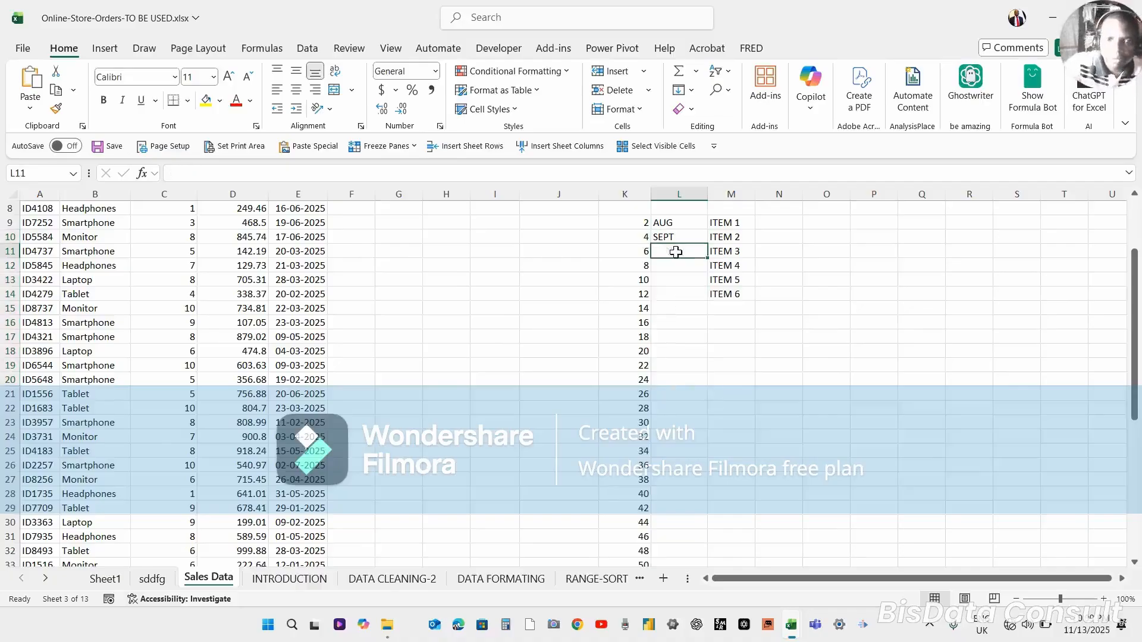
left_click(677, 290)
Change L9's entry to AUGUST.
left_click(660, 237)
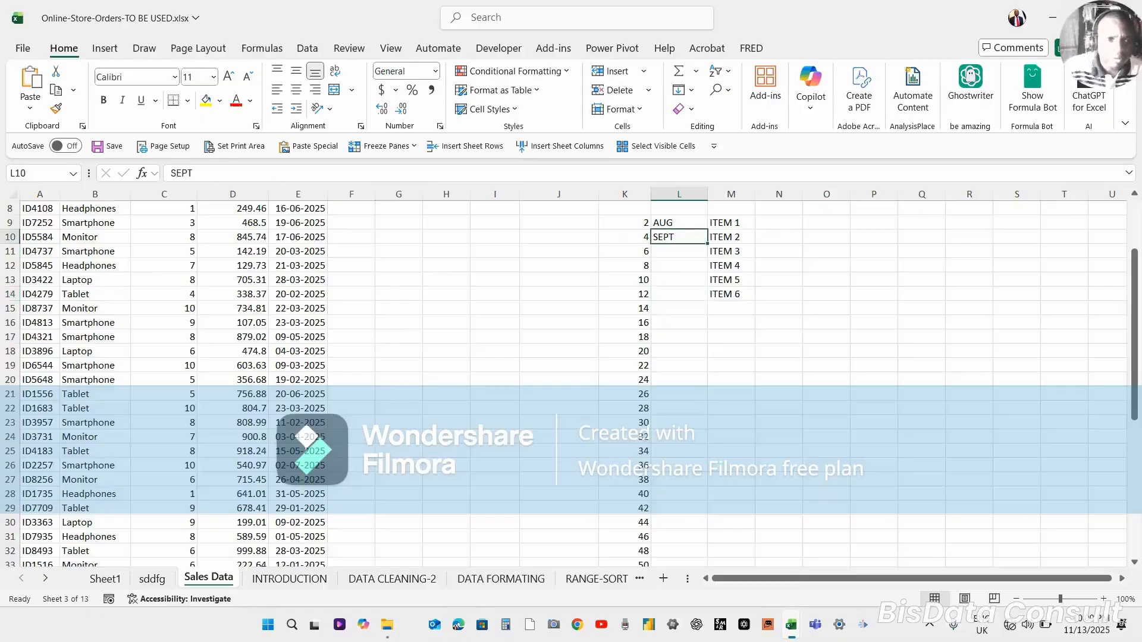
left_click(196, 171)
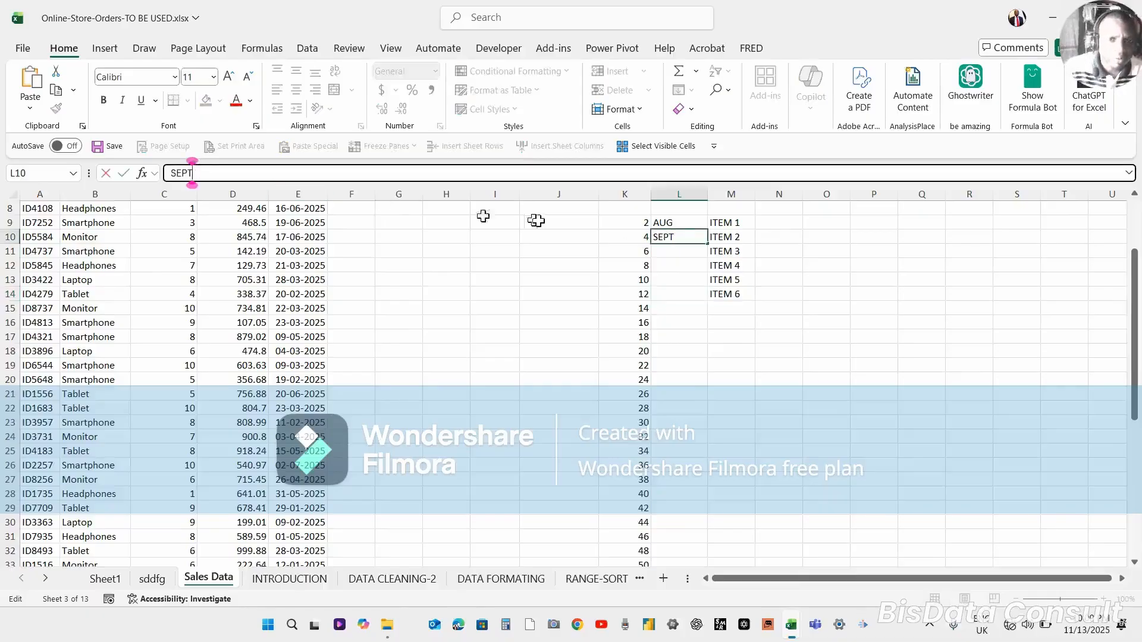
left_click(668, 223)
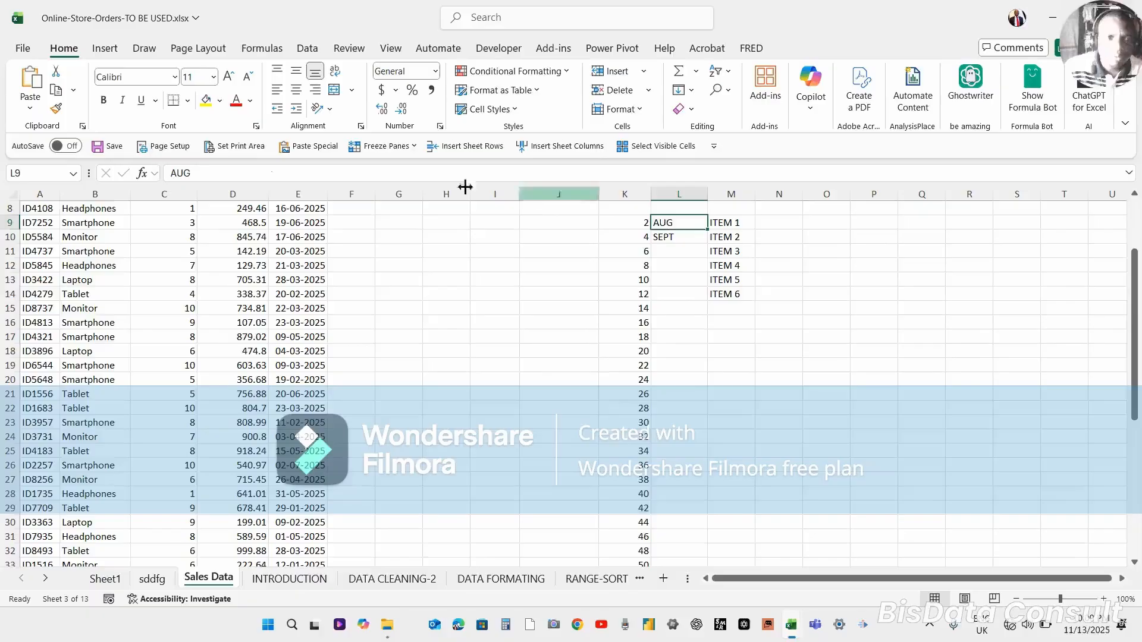
left_click(198, 173)
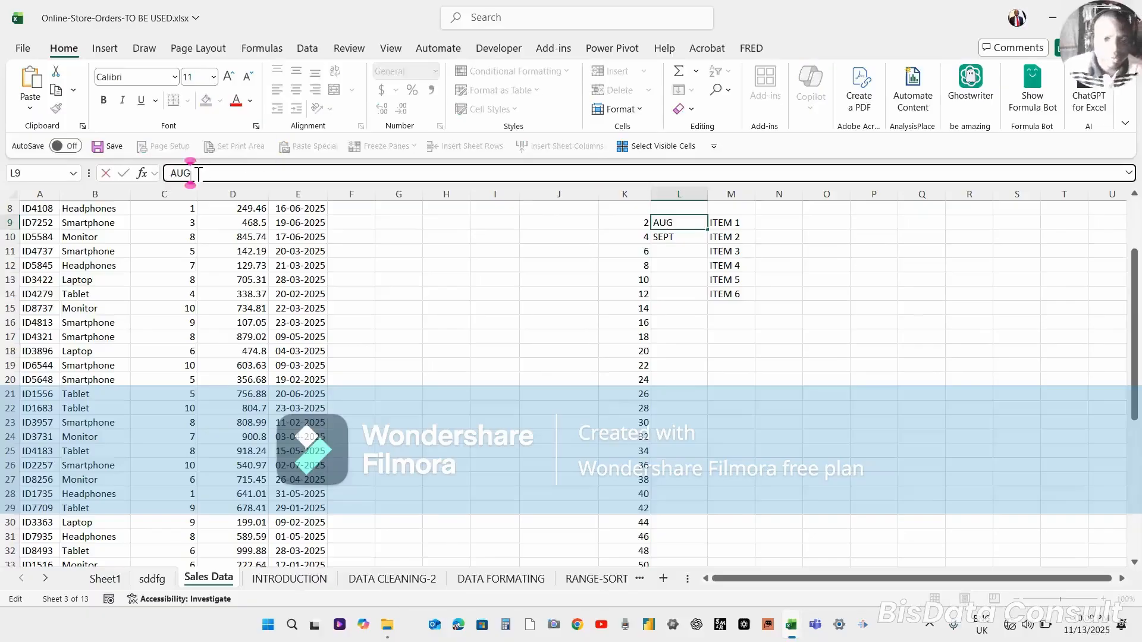
type("UST")
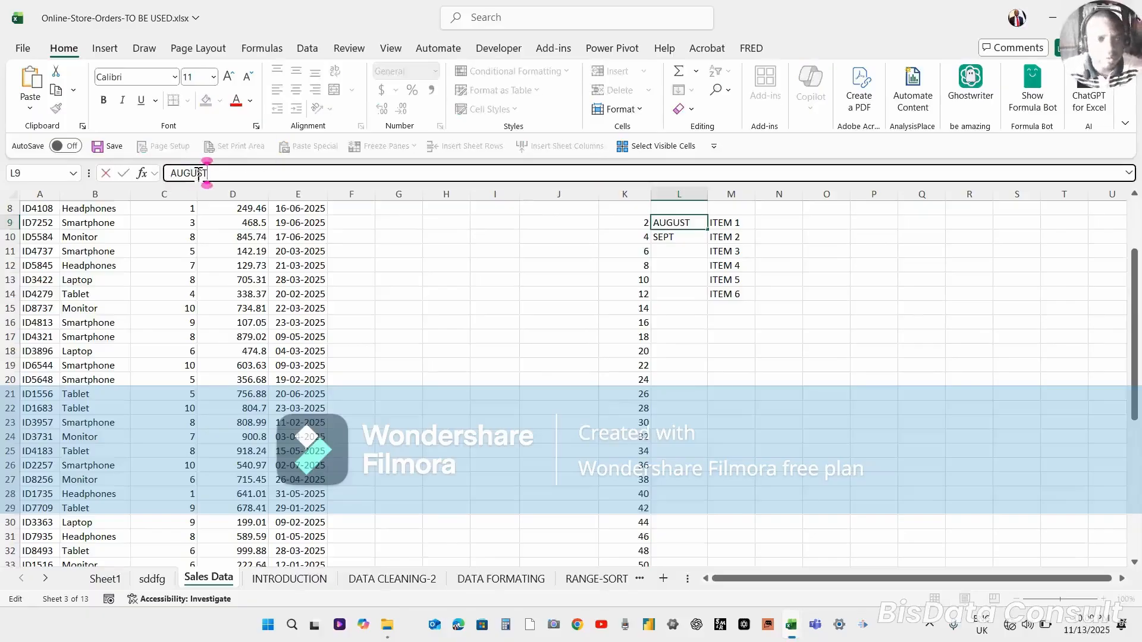
key("Return")
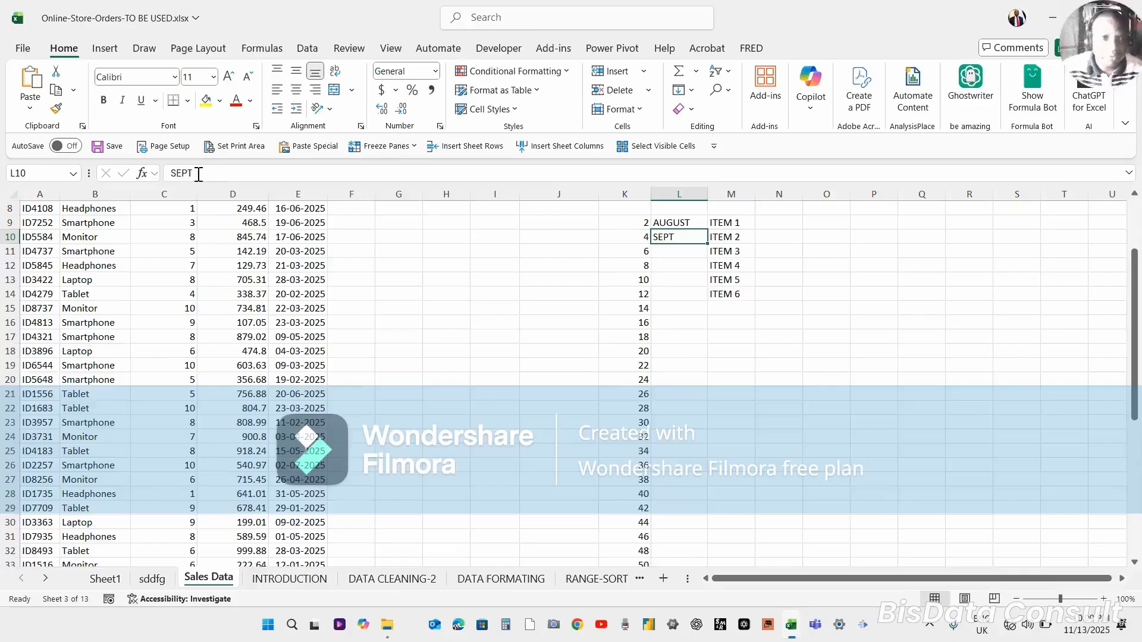
Enter SEPTEMBER in L10, then clear L10 so only AUGUST remains.
type("SE")
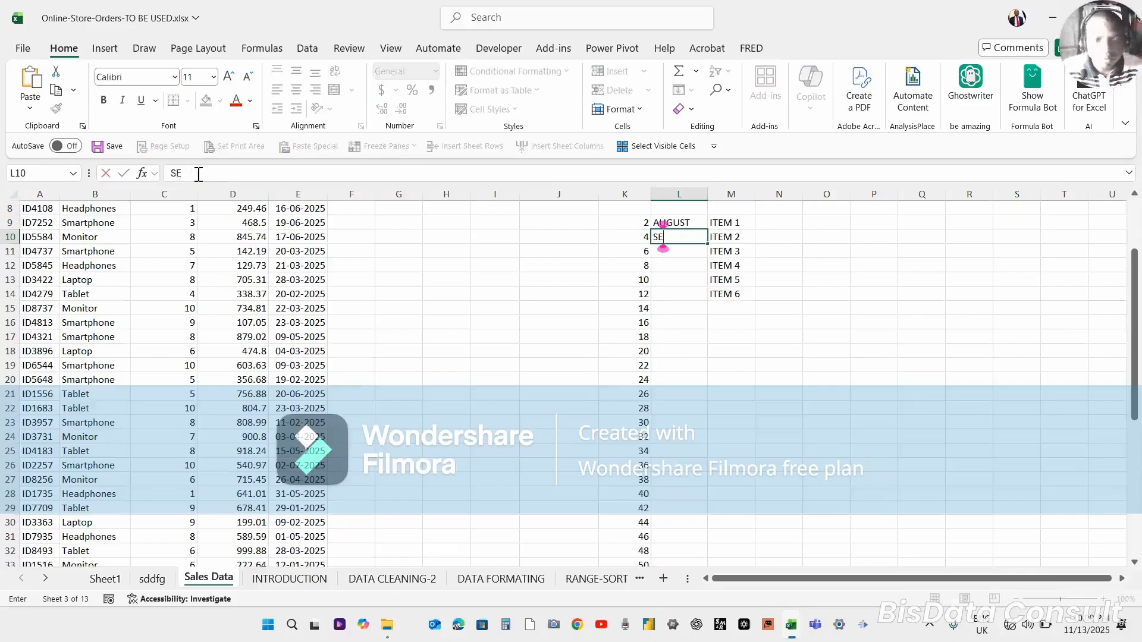
type("PT")
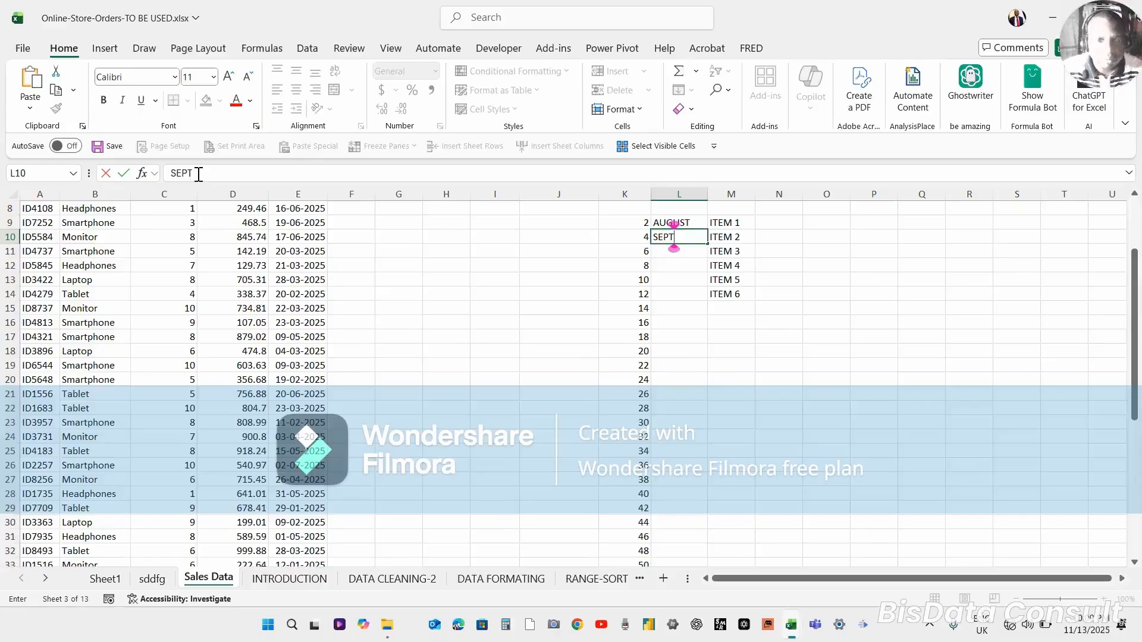
type("EMB")
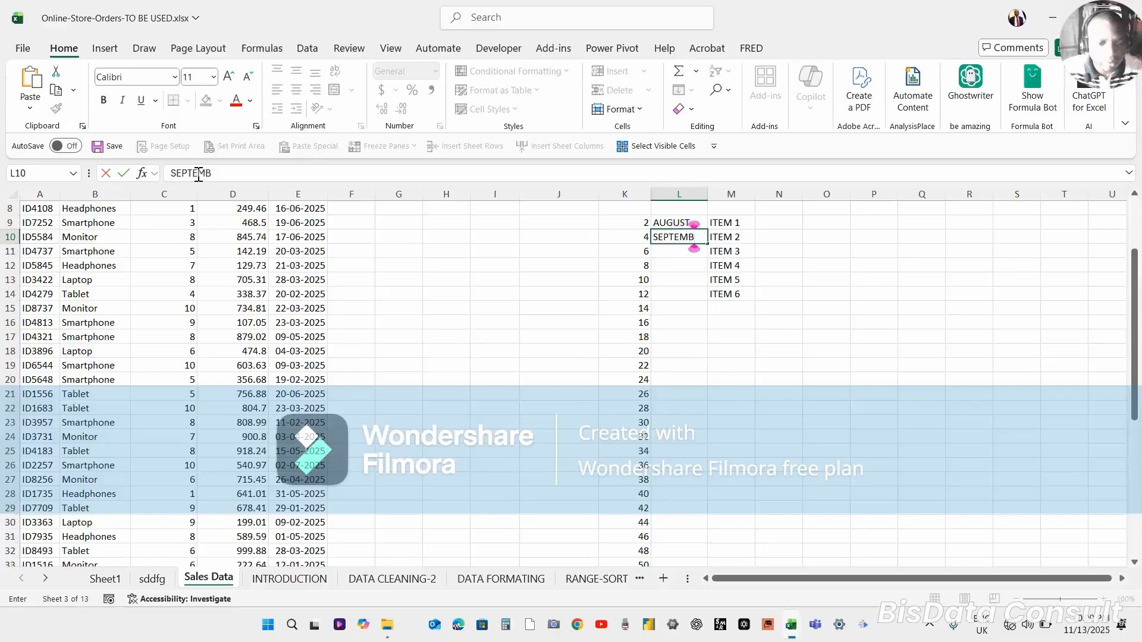
type("ER")
key("ctrl+Return")
key("Return")
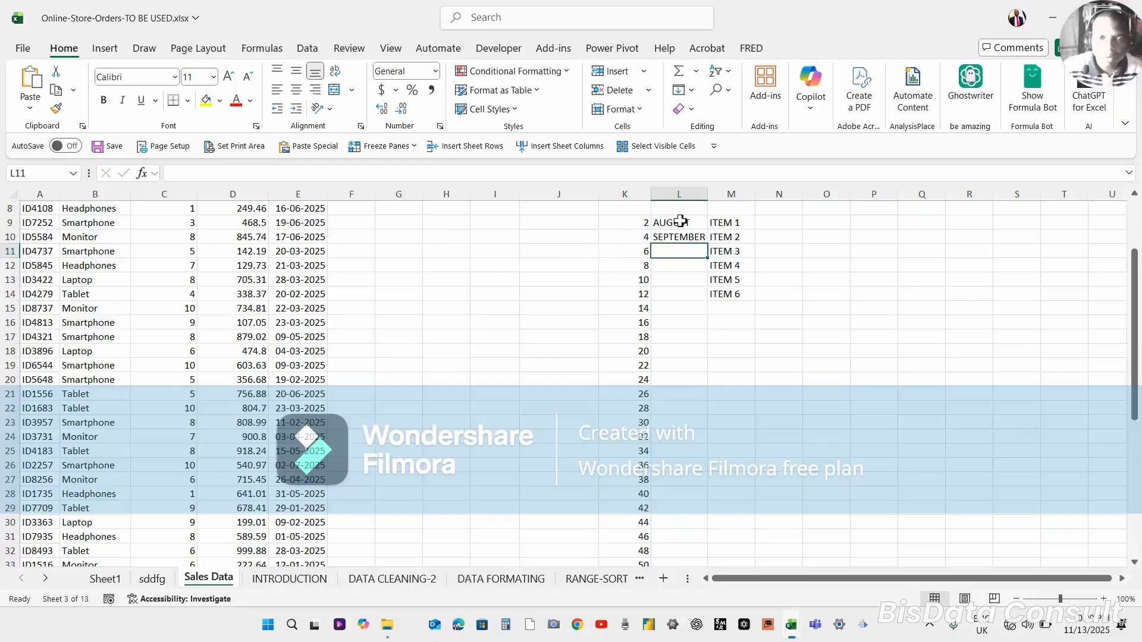
left_click_drag(680, 221, 682, 233)
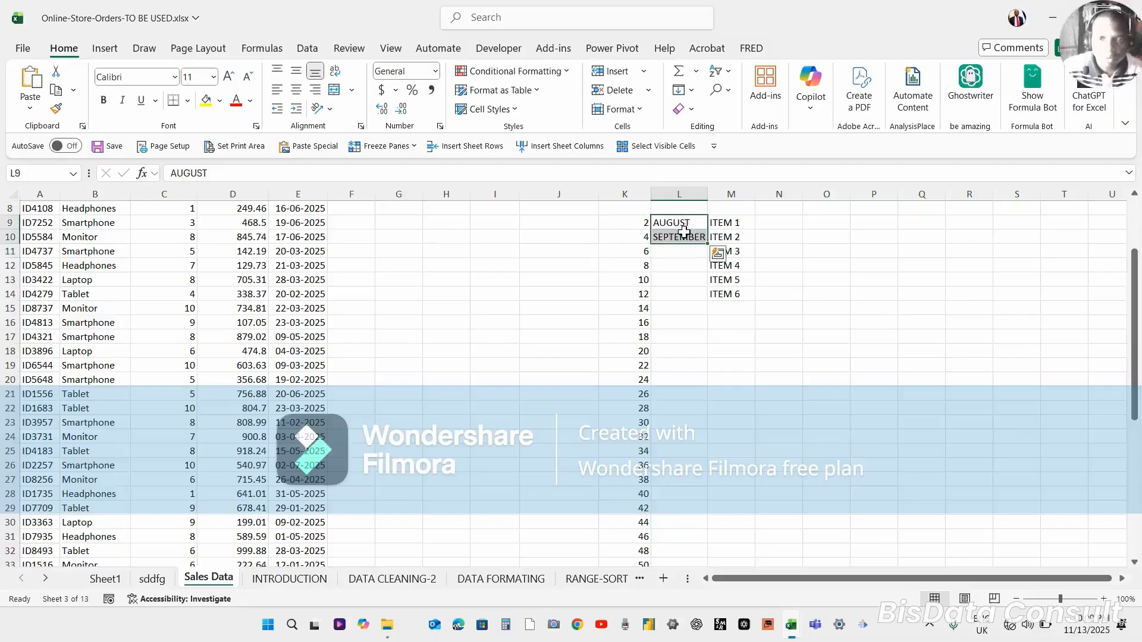
left_click(692, 236)
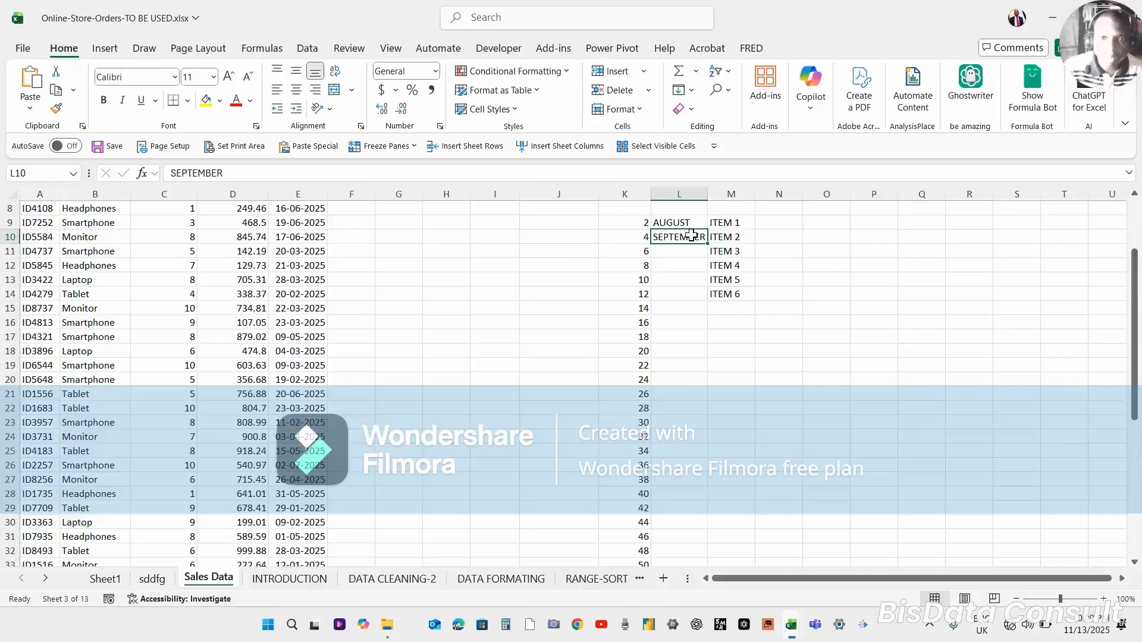
key("Delete")
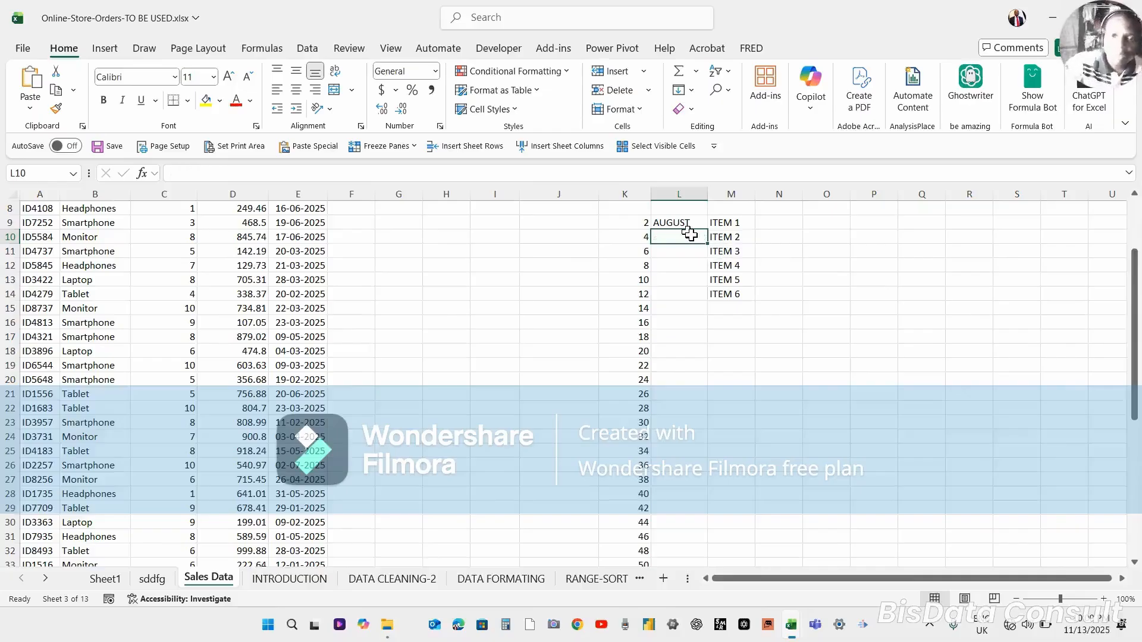
left_click(684, 281)
left_click(681, 222)
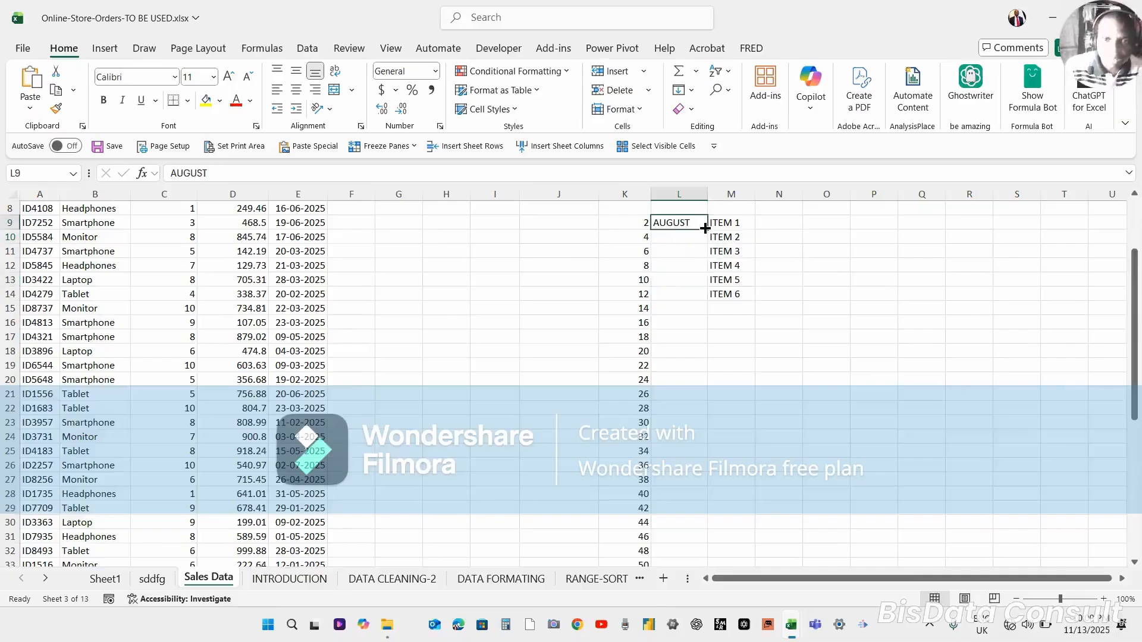
Fill the full month names from AUGUST down column L to JULY in row 20, and select the filled range.
left_click_drag(705, 229, 697, 389)
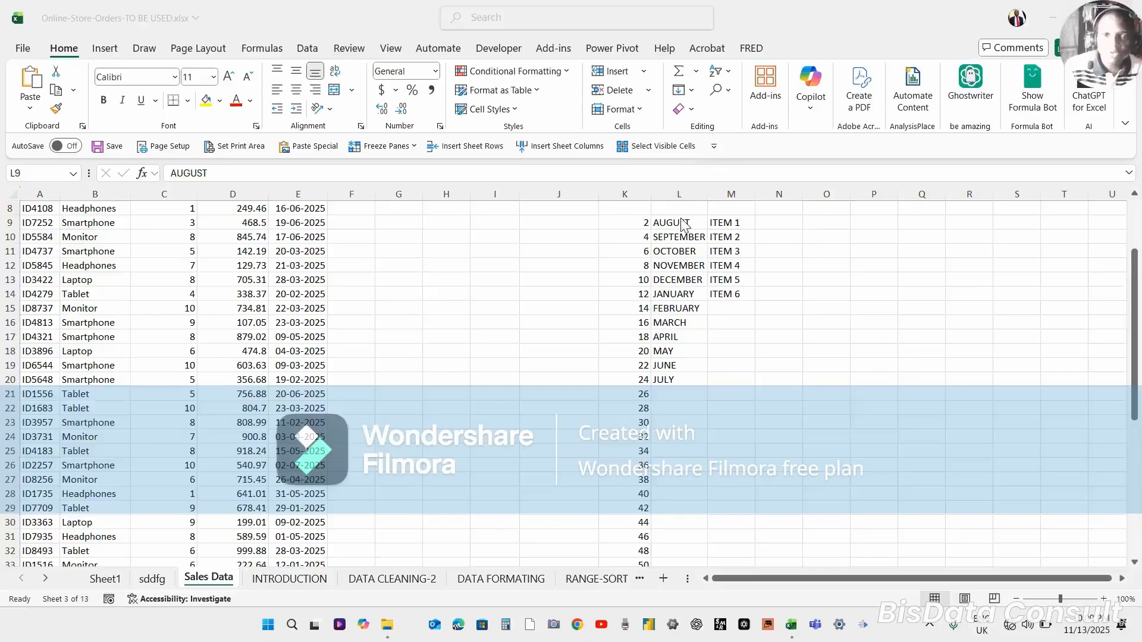
key("ctrl+shift+Down")
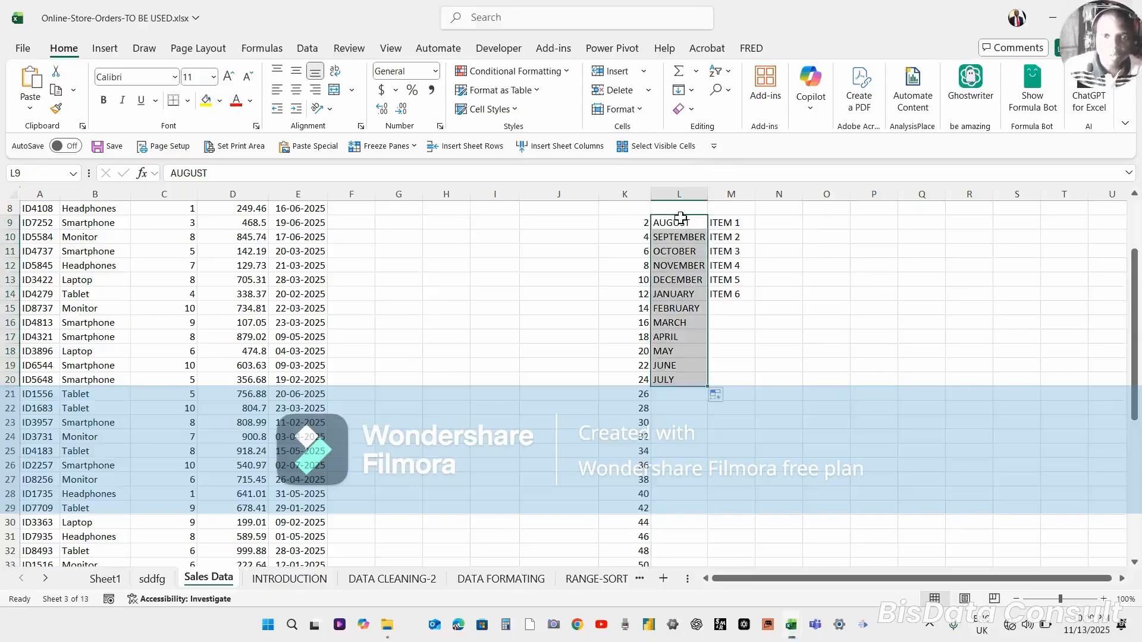
Replace L9 with AUG and fill abbreviated month names down column L to JUL in row 20.
left_click(680, 219)
type("A")
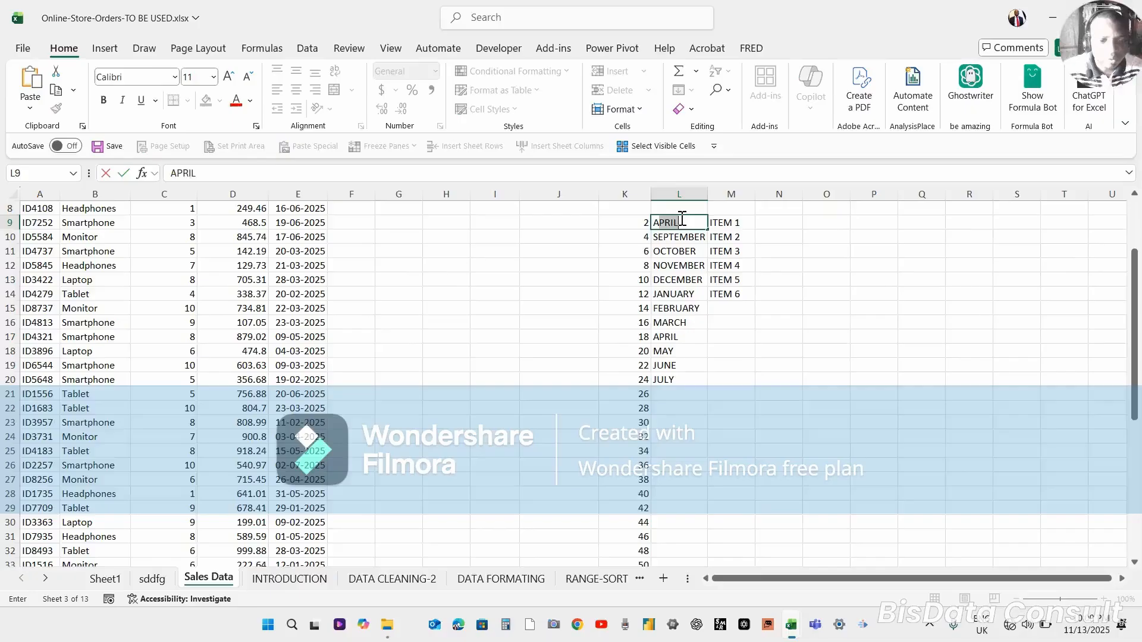
type("UG")
key("Return")
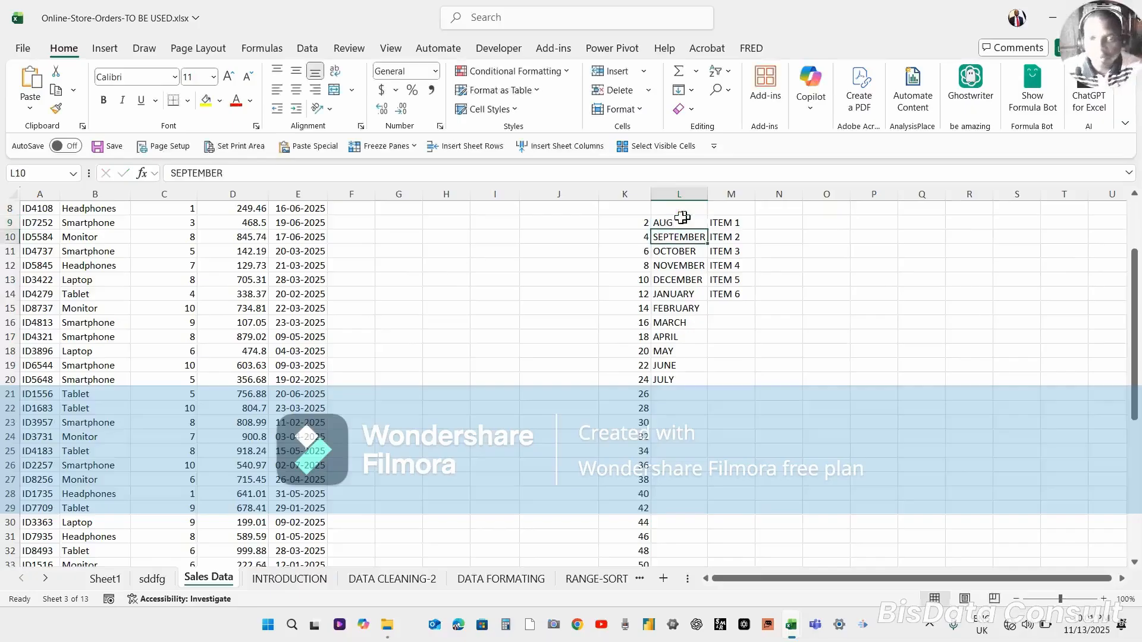
left_click(677, 220)
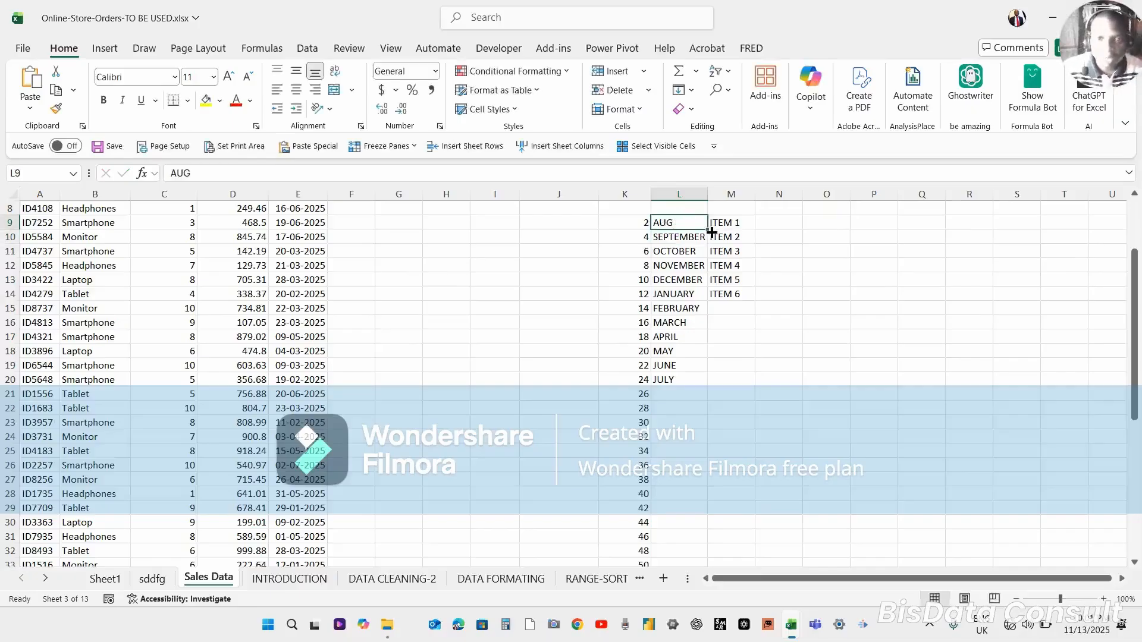
left_click_drag(711, 232, 694, 391)
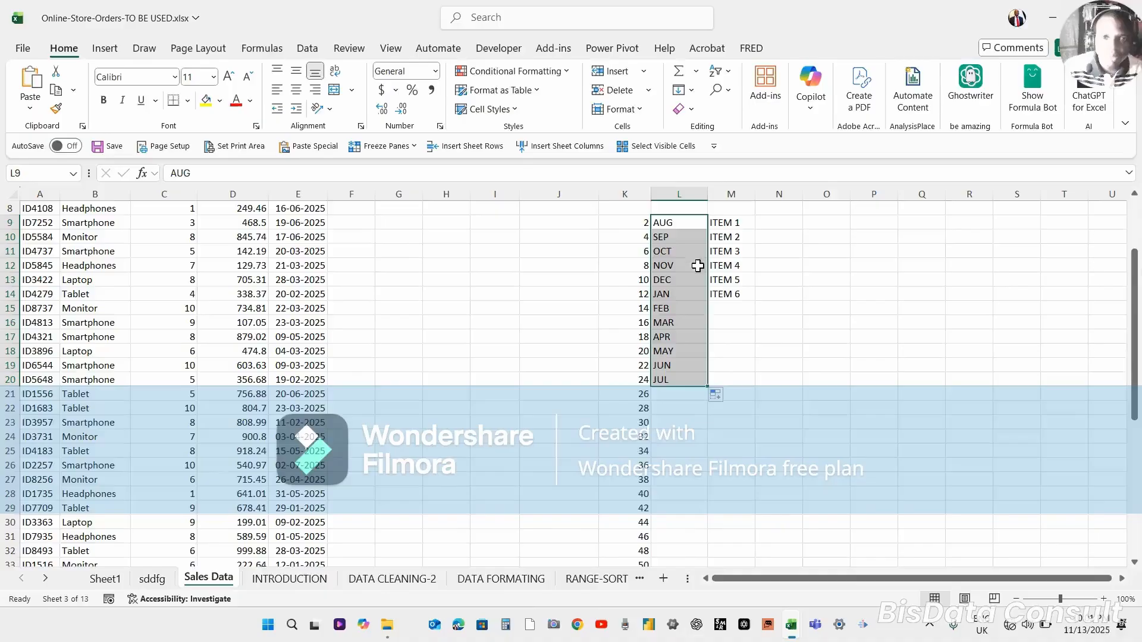
left_click(669, 239)
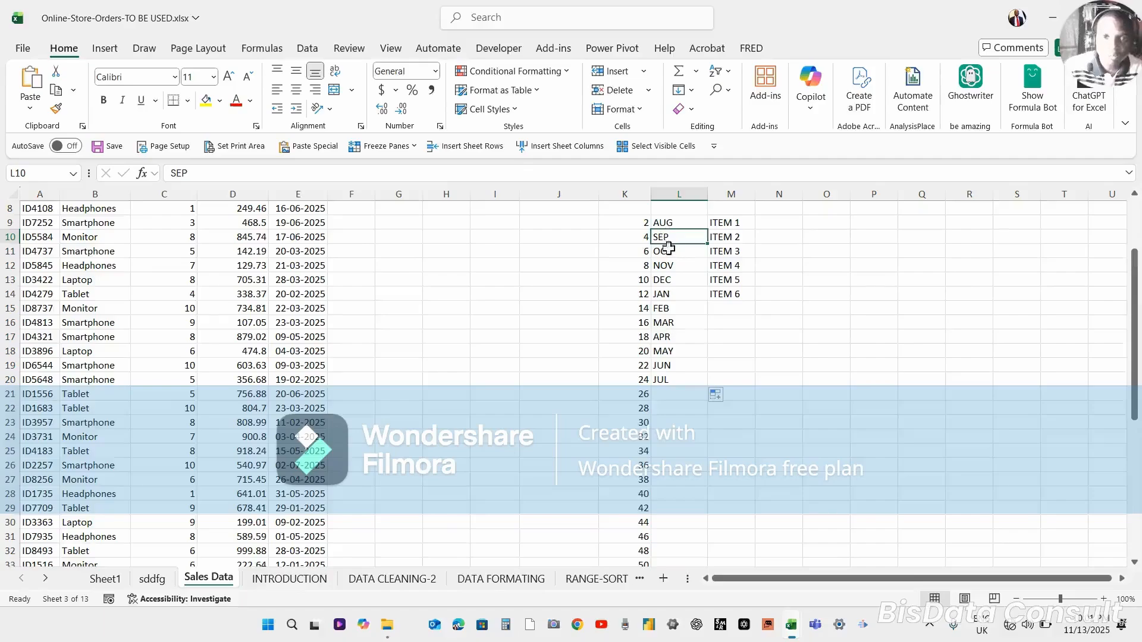
left_click(666, 380)
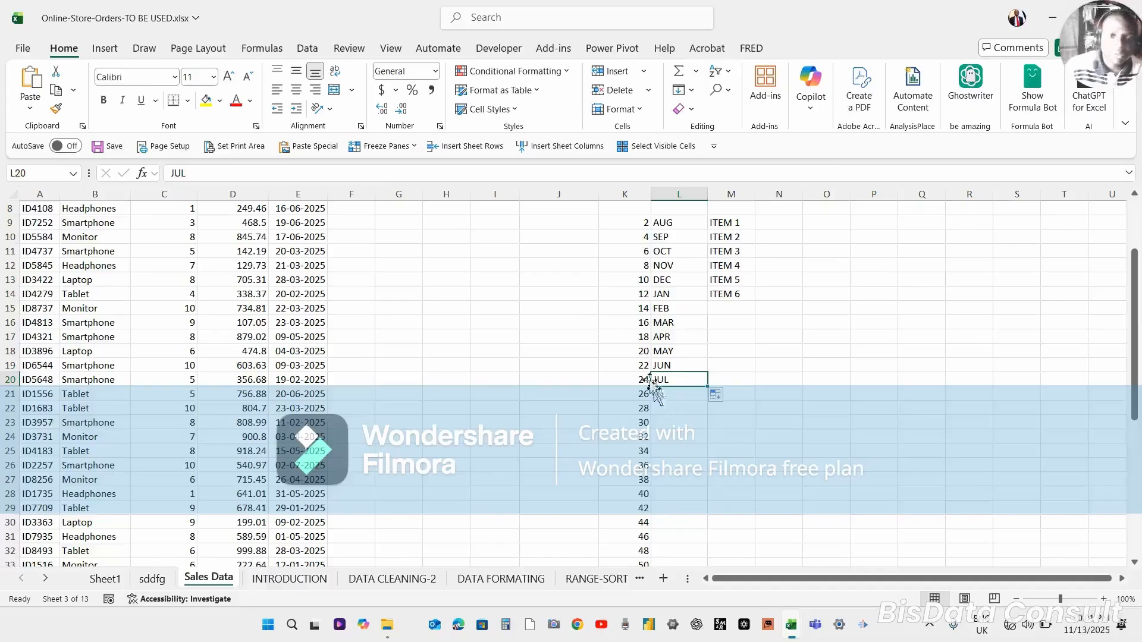
left_click(640, 349)
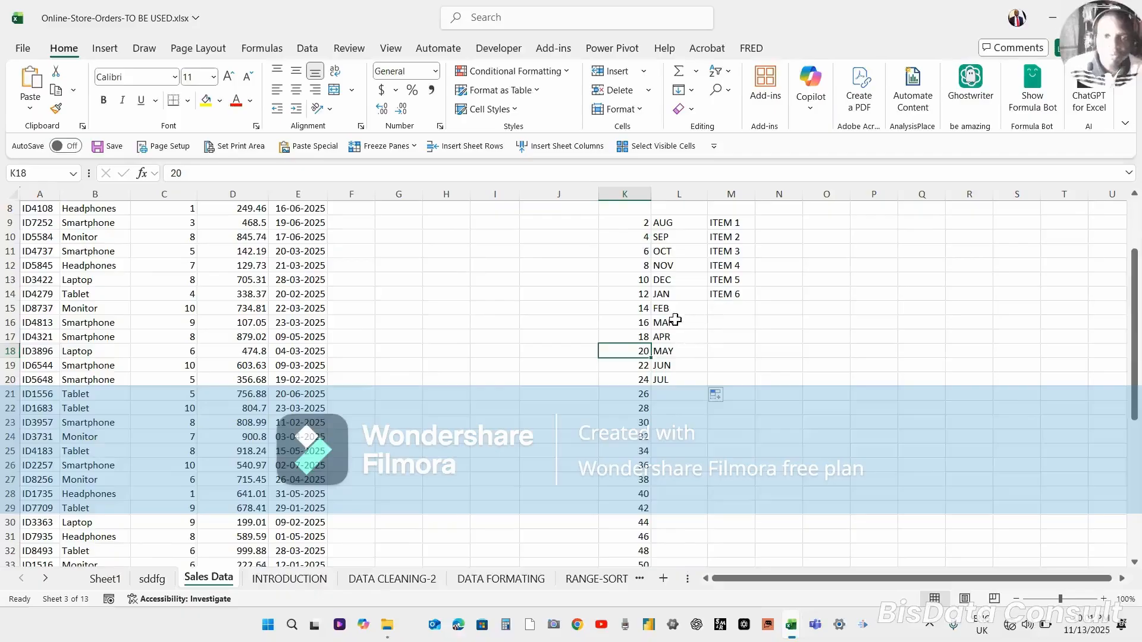
Clear the ITEM 2 to ITEM 6 entries below ITEM 1 in column M.
left_click(728, 238)
key("shift+Down")
key("shift+Down")
key("shift+Down")
key("shift+Down")
key("shift+Down")
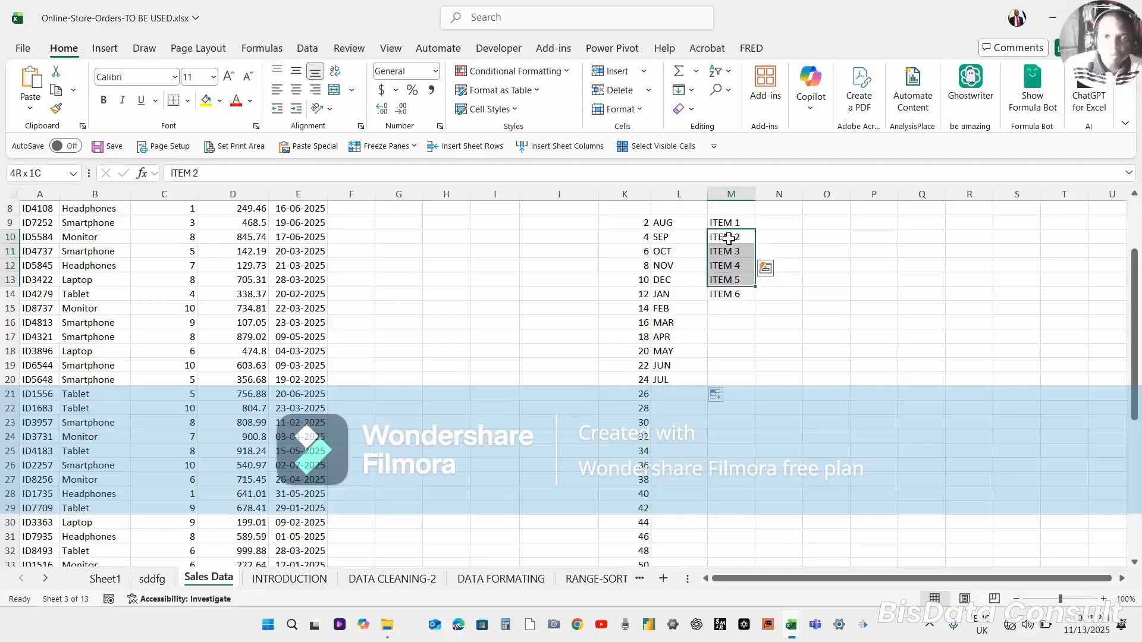
key("Delete")
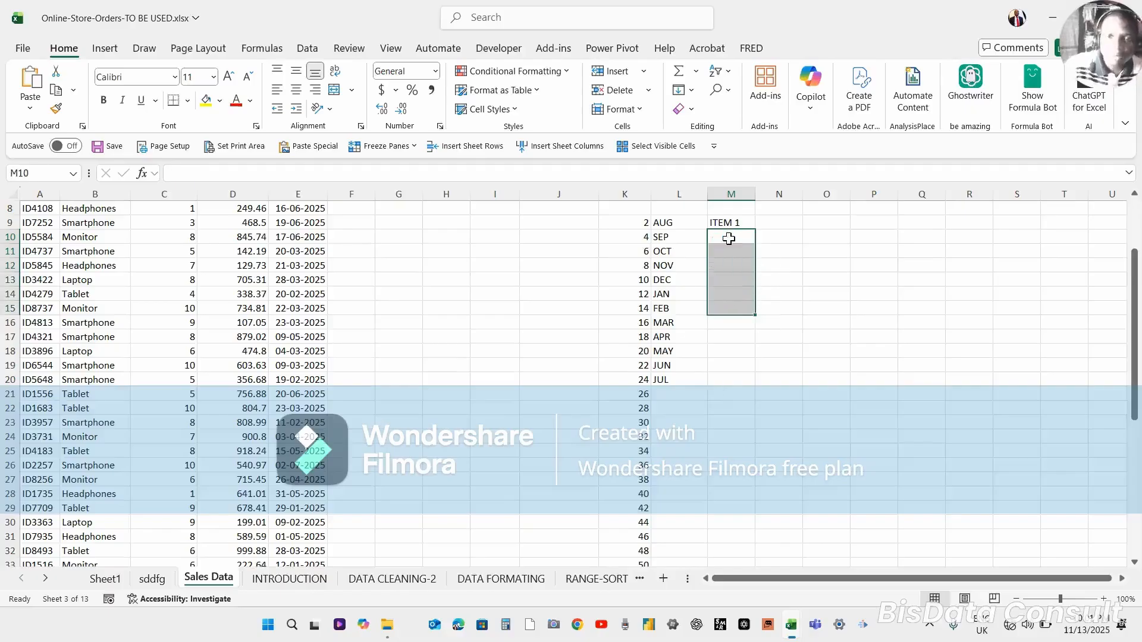
Fill ITEM 1 down column M to ITEM 12 in row 20, then clear the whole filled range.
left_click(725, 224)
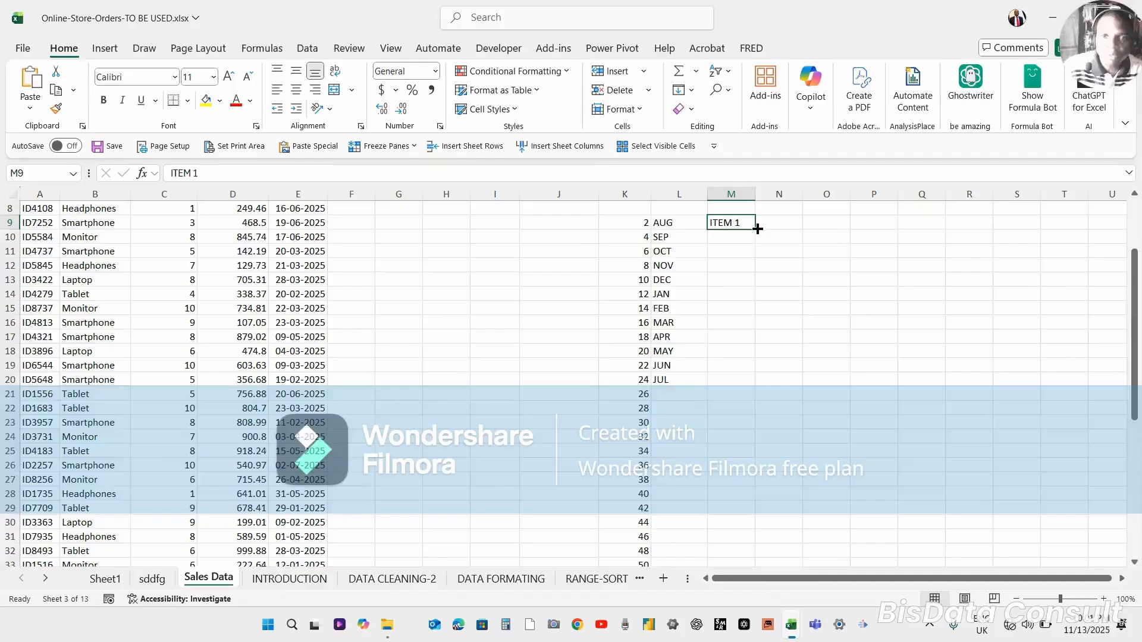
left_click_drag(757, 229, 732, 387)
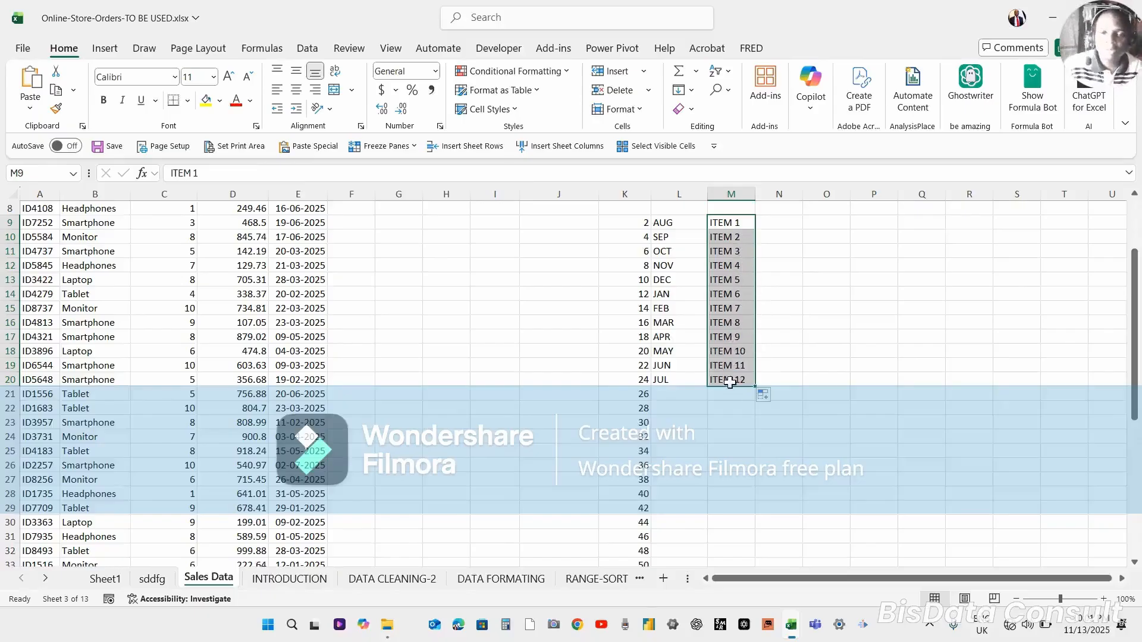
key("Delete")
left_click(728, 382)
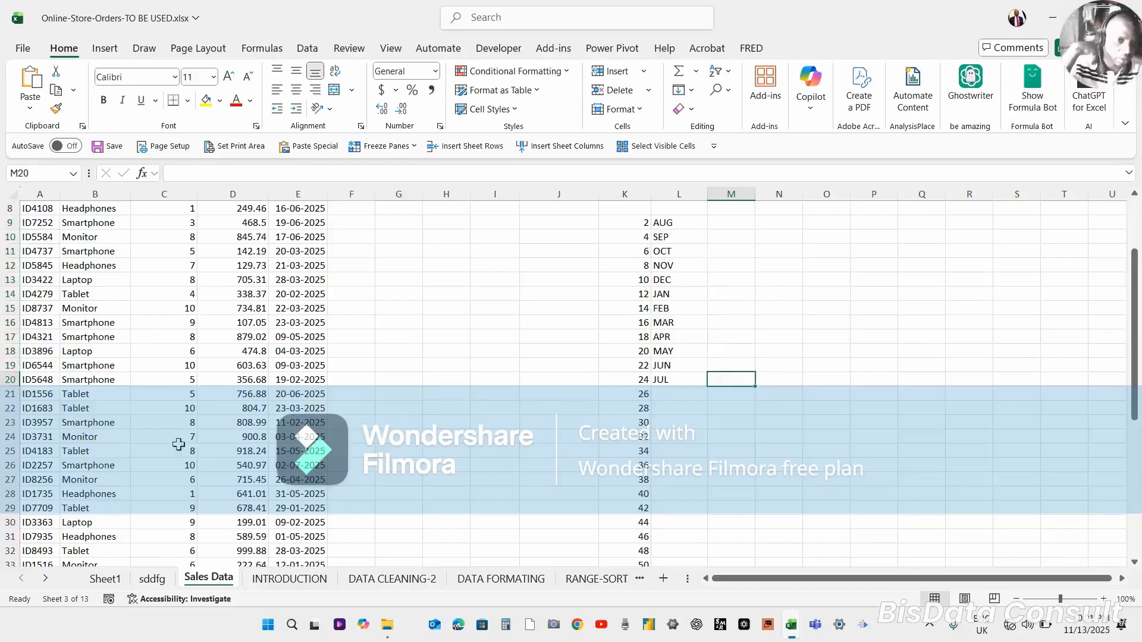
Insert a new blank column B in front of Product Name.
left_click(175, 408)
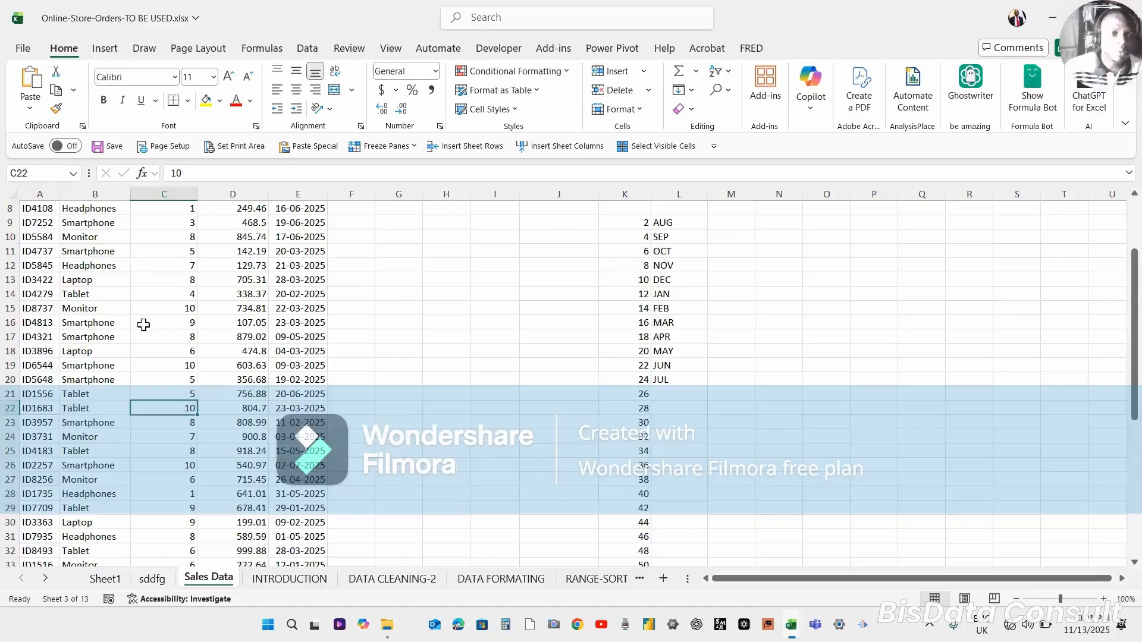
left_click(96, 193)
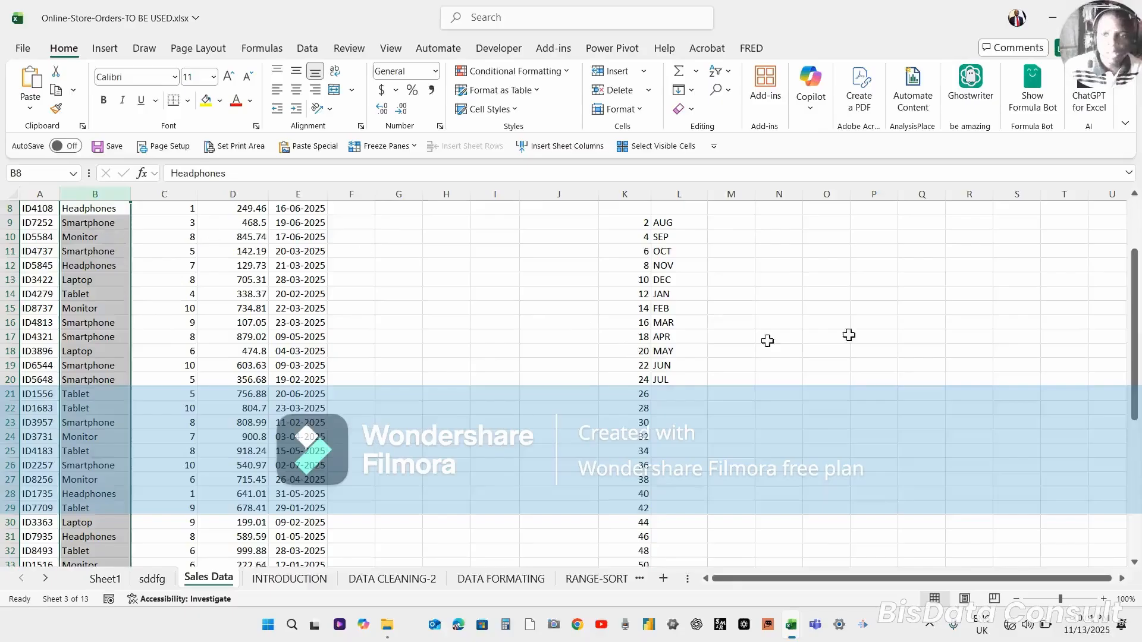
scroll(1136, 214, "up", 3)
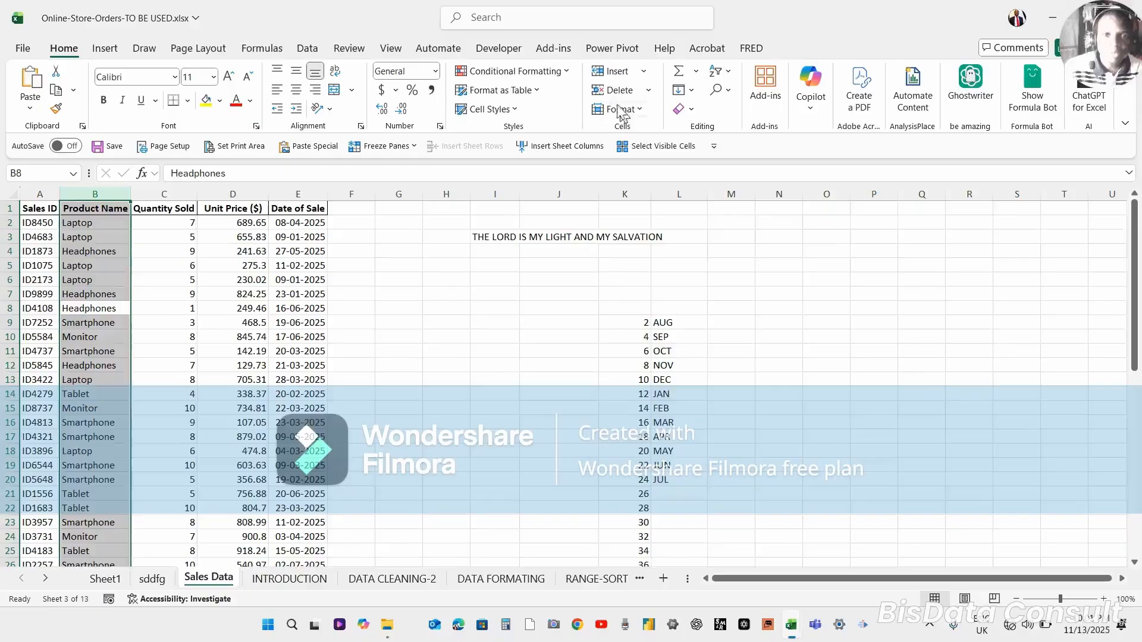
left_click(596, 72)
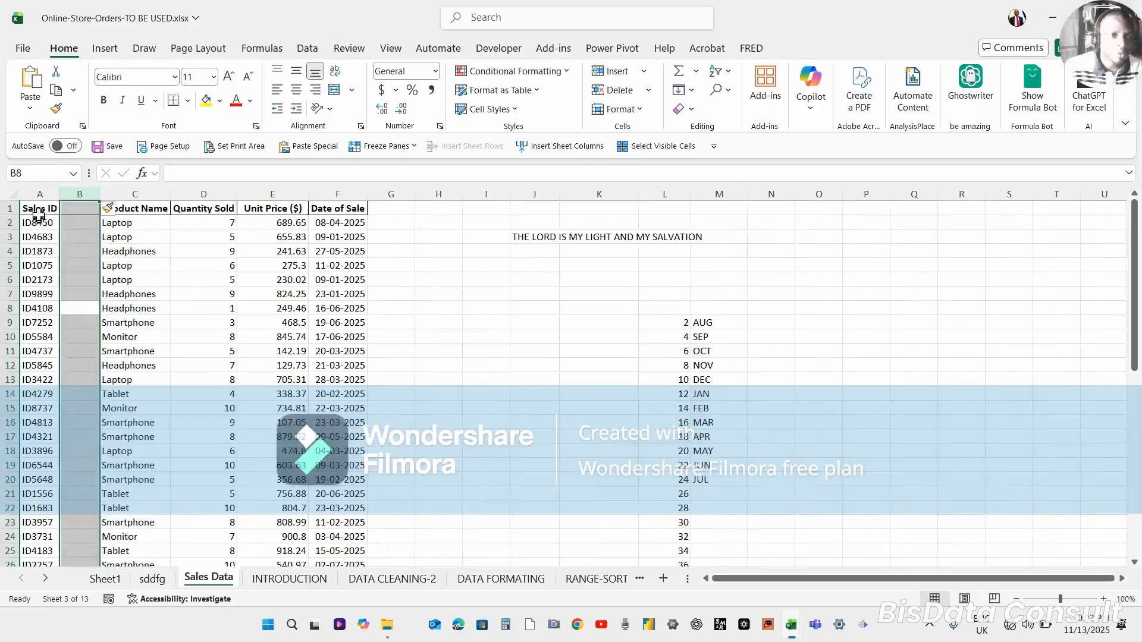
Enter the heading FTH in B1 of the new column.
left_click(42, 194)
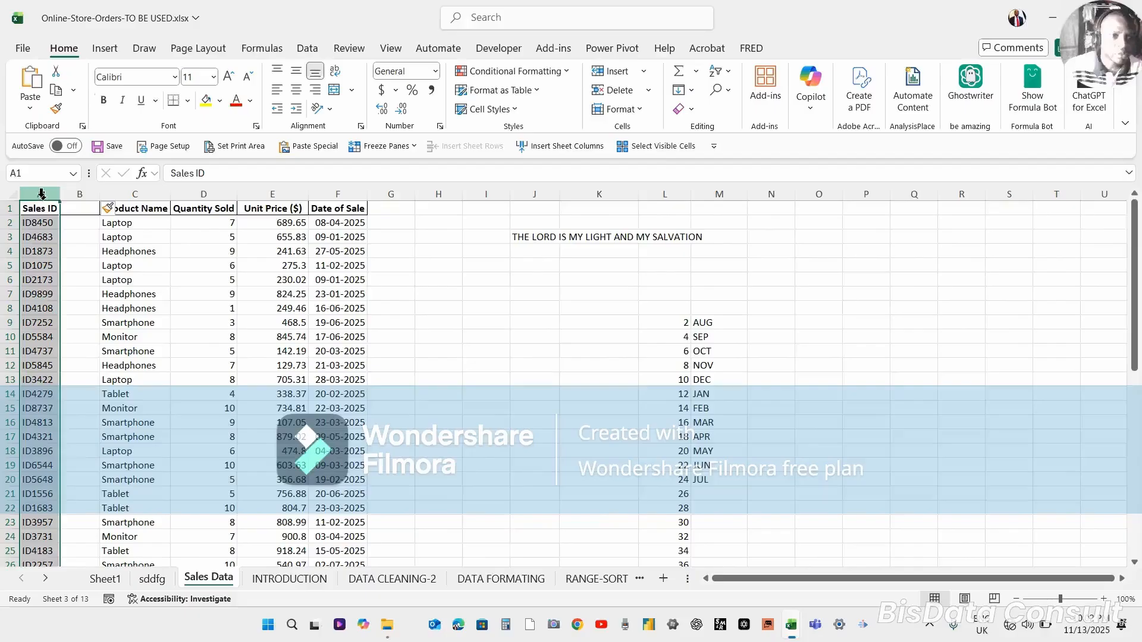
left_click(45, 250)
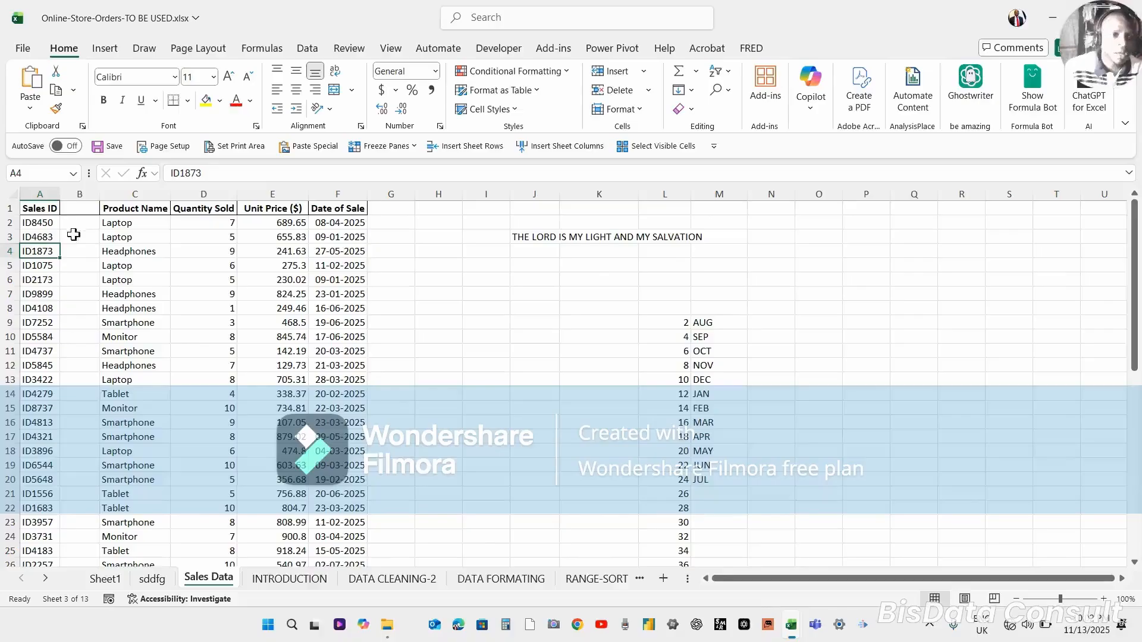
left_click(71, 209)
type("FTH")
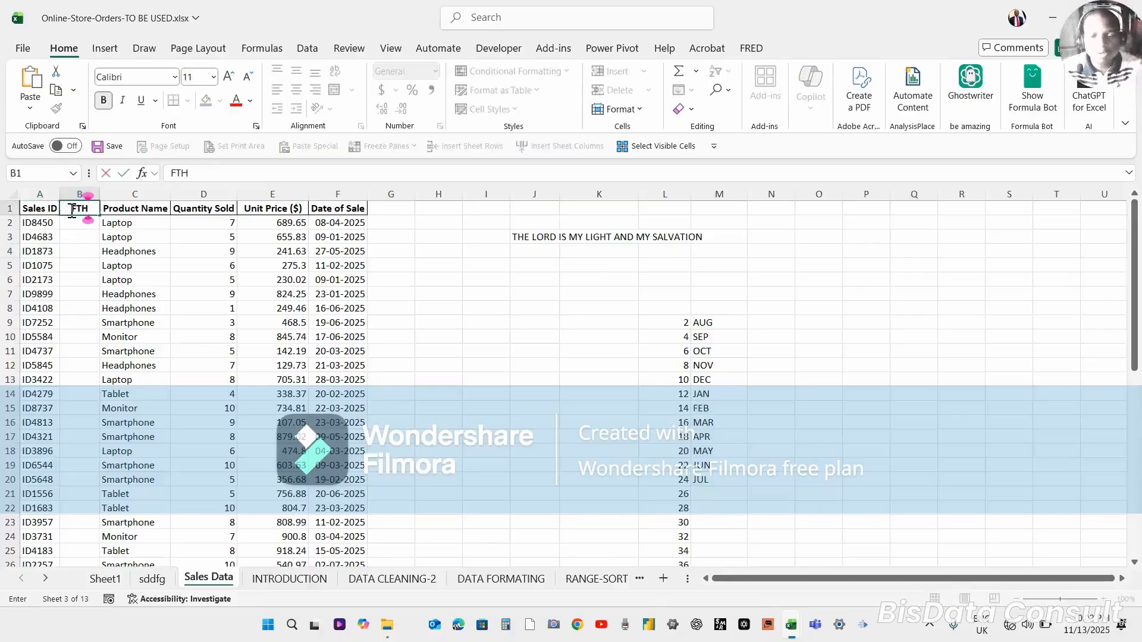
key("Return")
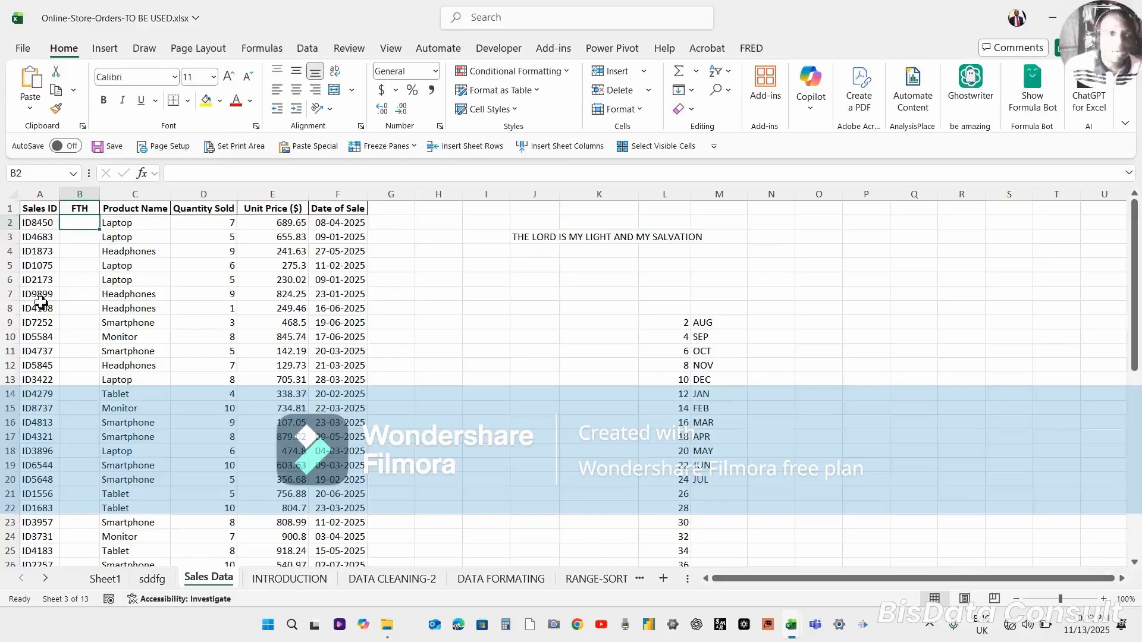
Enter the Sales ID numbers 8450 in B2 and 4683 in B3 as examples.
left_click(48, 223)
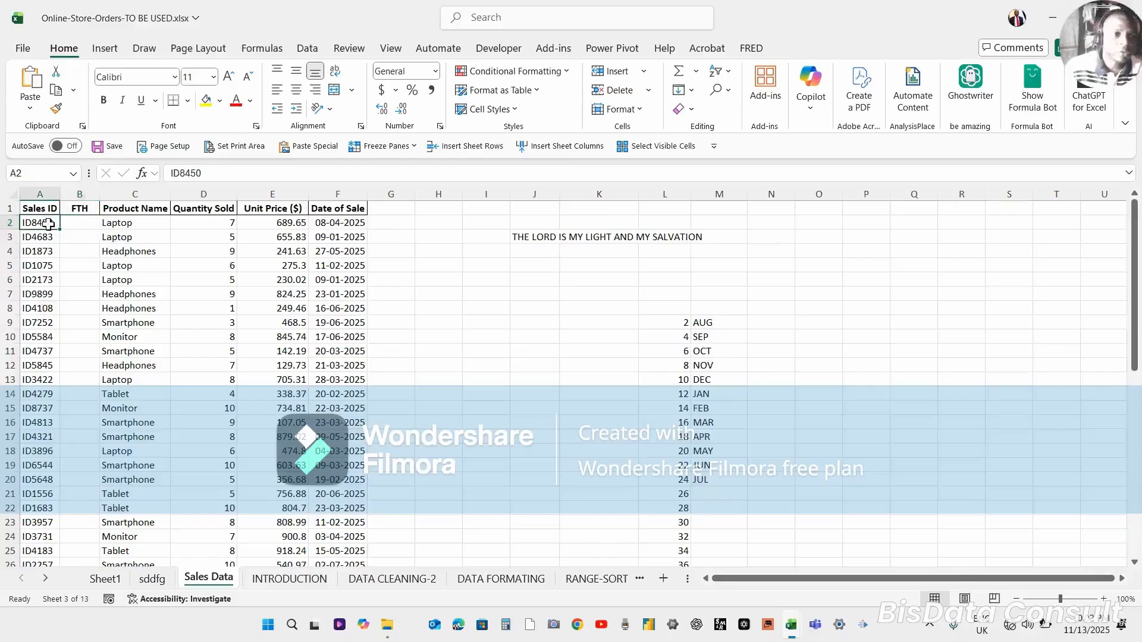
left_click(84, 237)
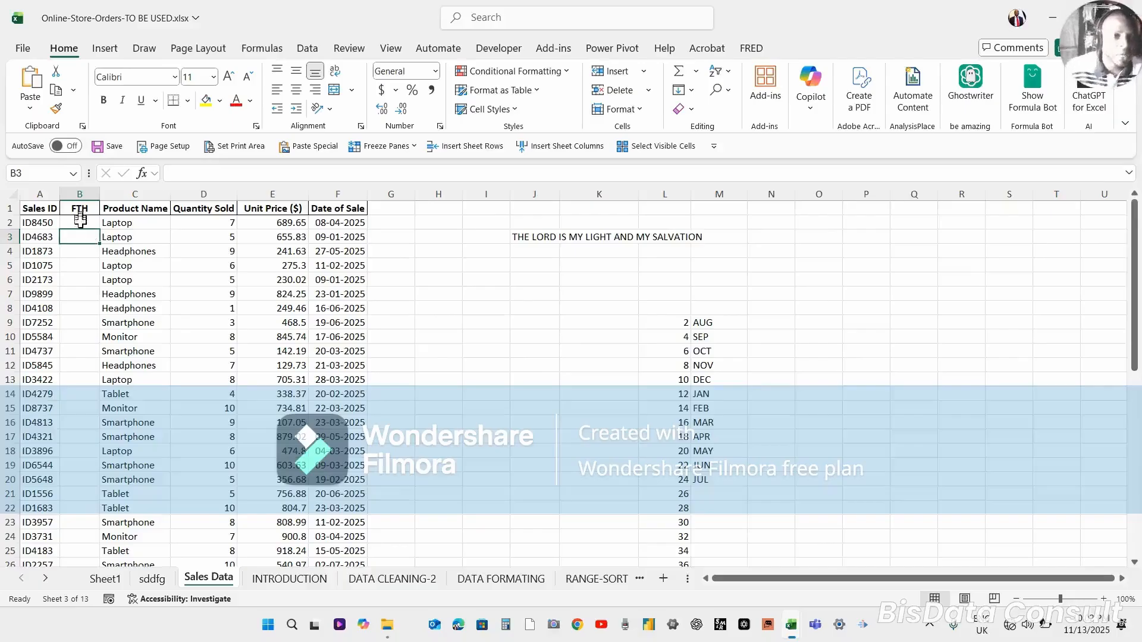
left_click_drag(83, 235, 80, 222)
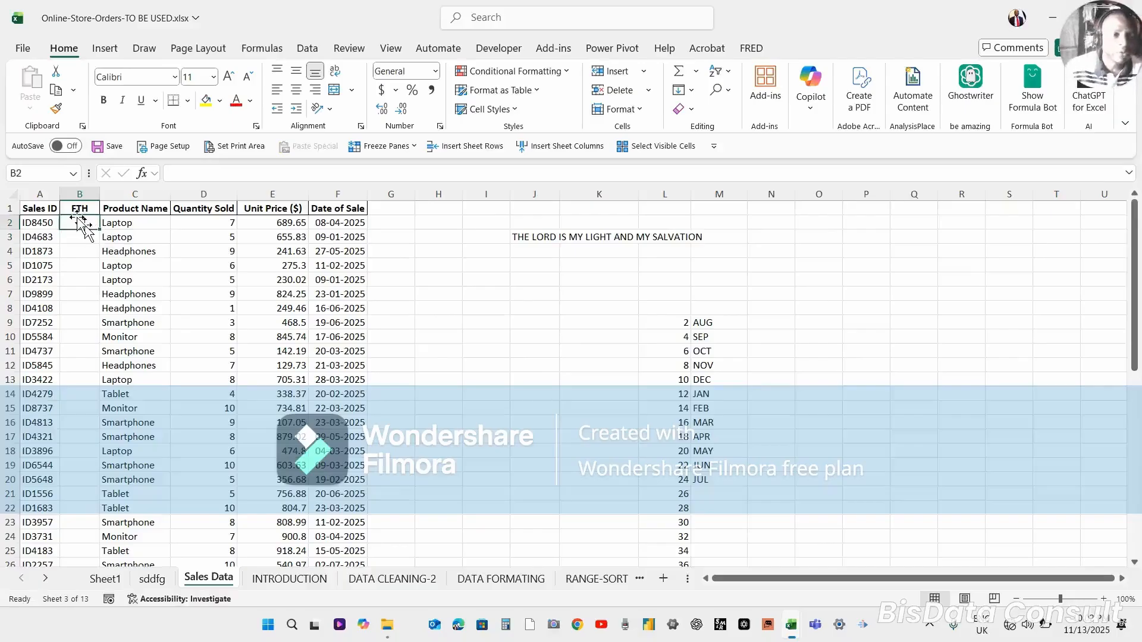
left_click(91, 289)
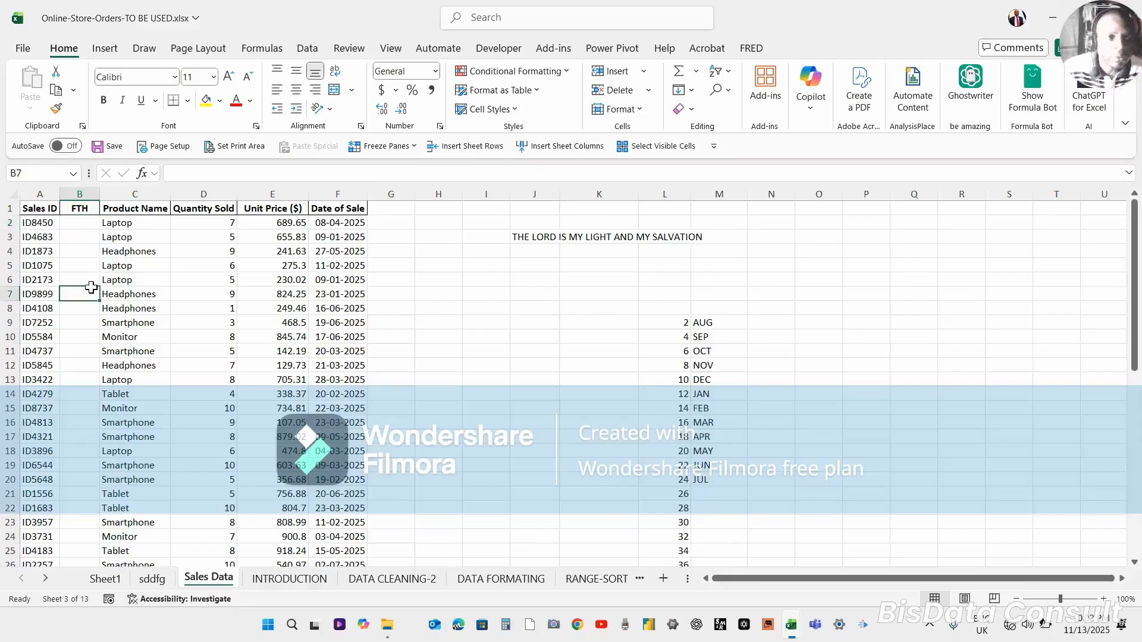
left_click_drag(91, 290, 77, 233)
left_click(74, 221)
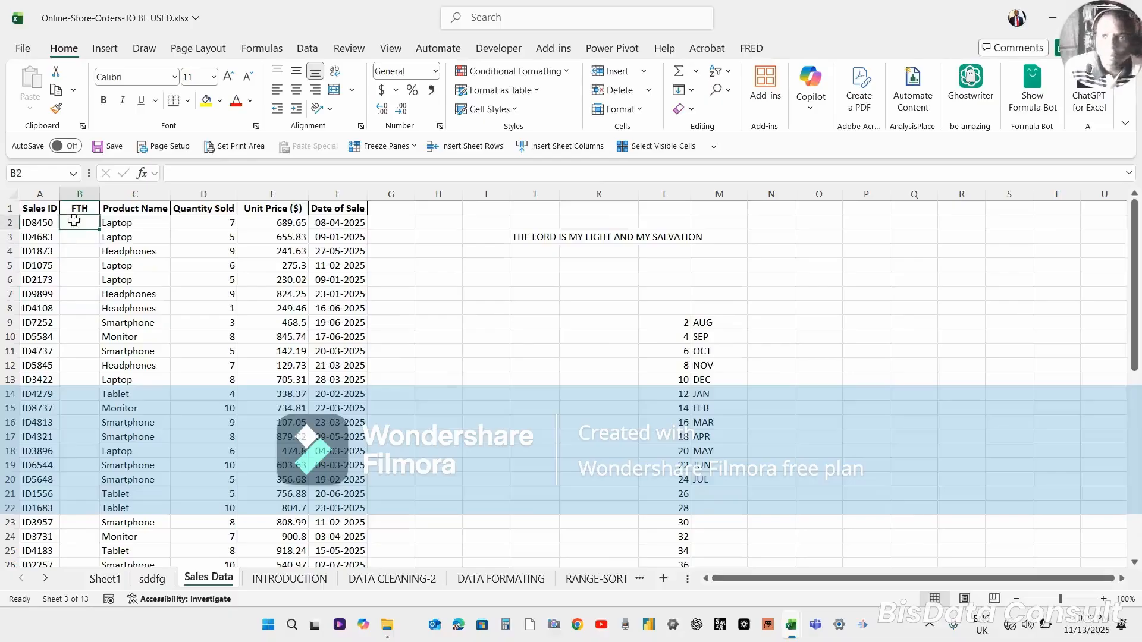
type("8")
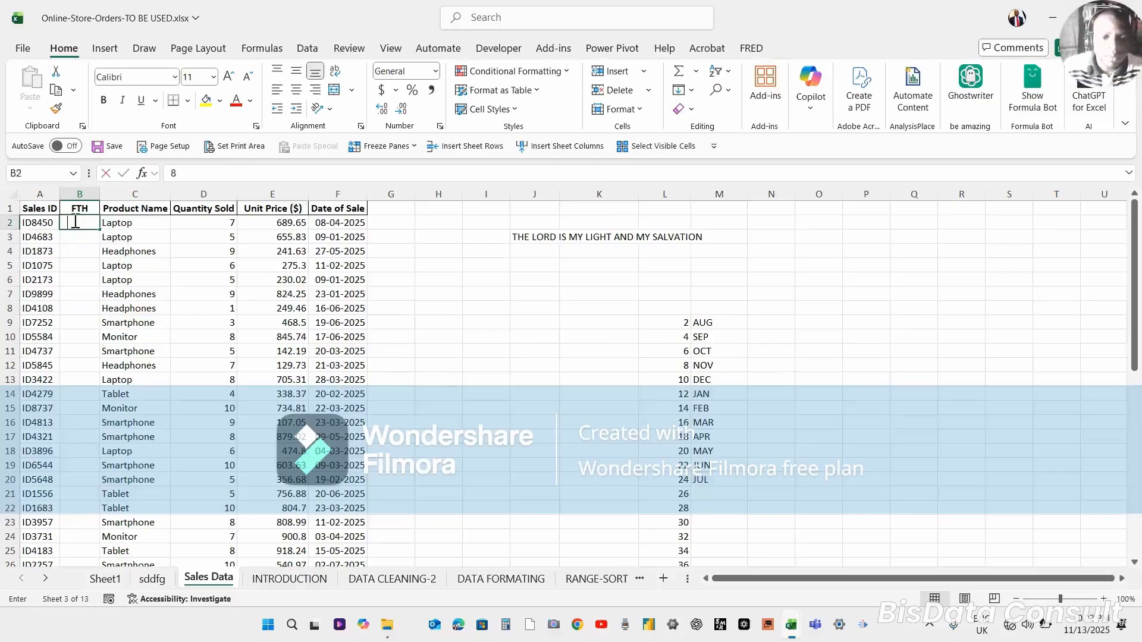
type("450")
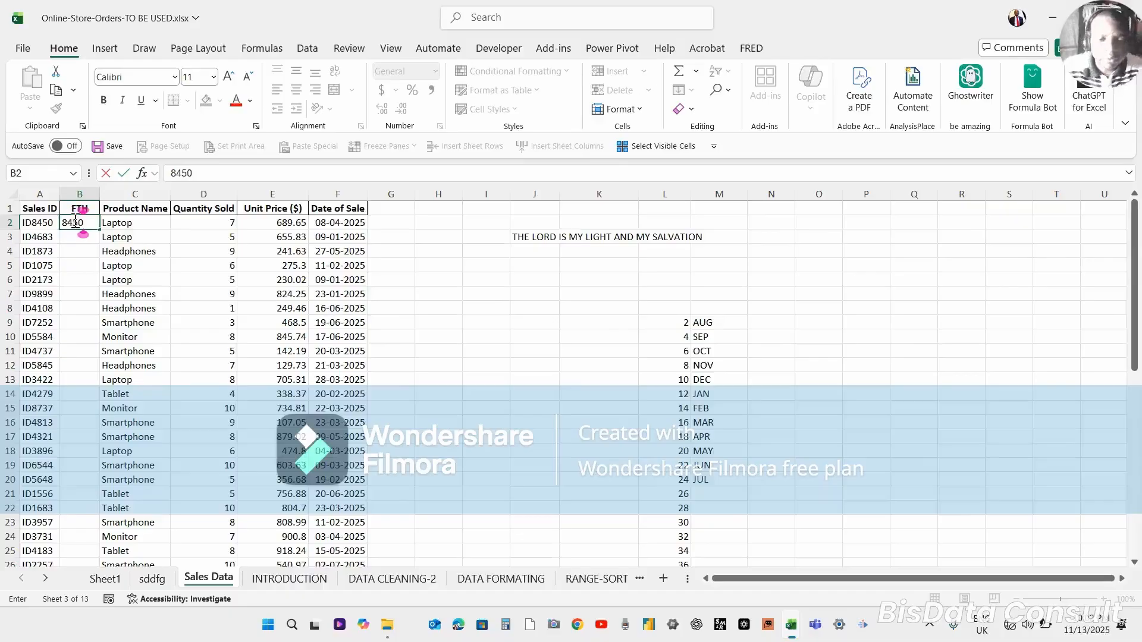
key("Return")
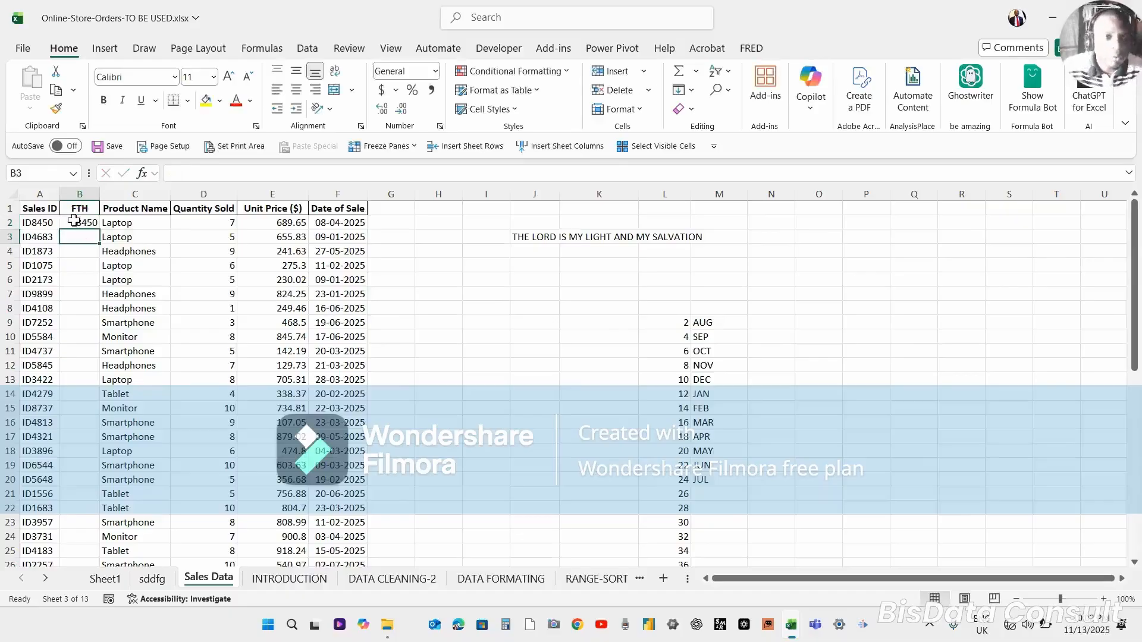
type("46")
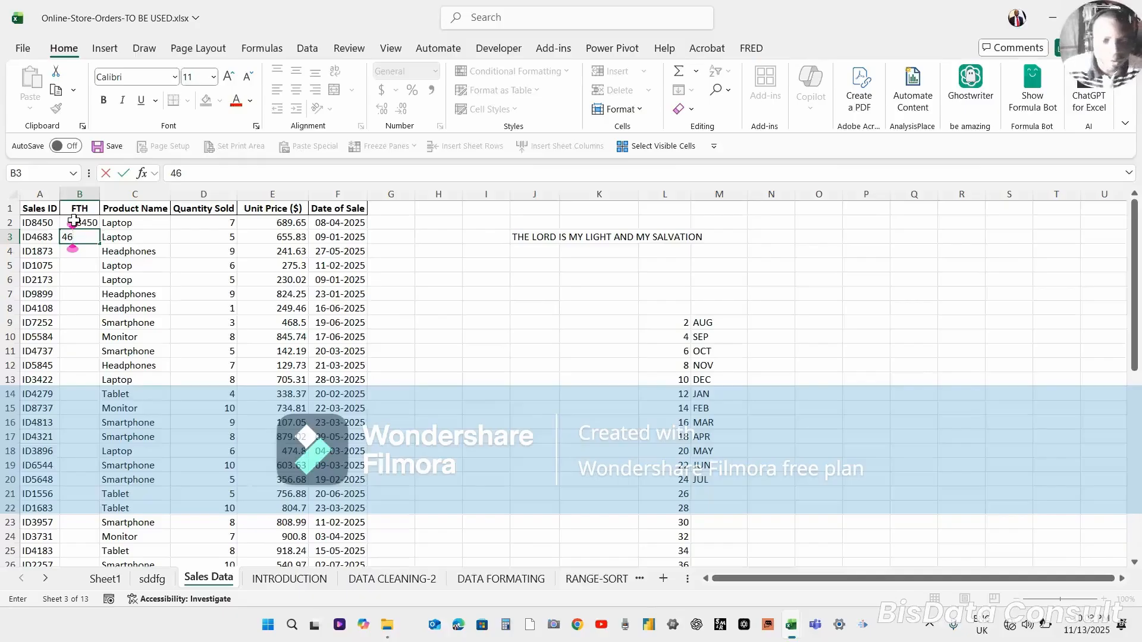
type("83")
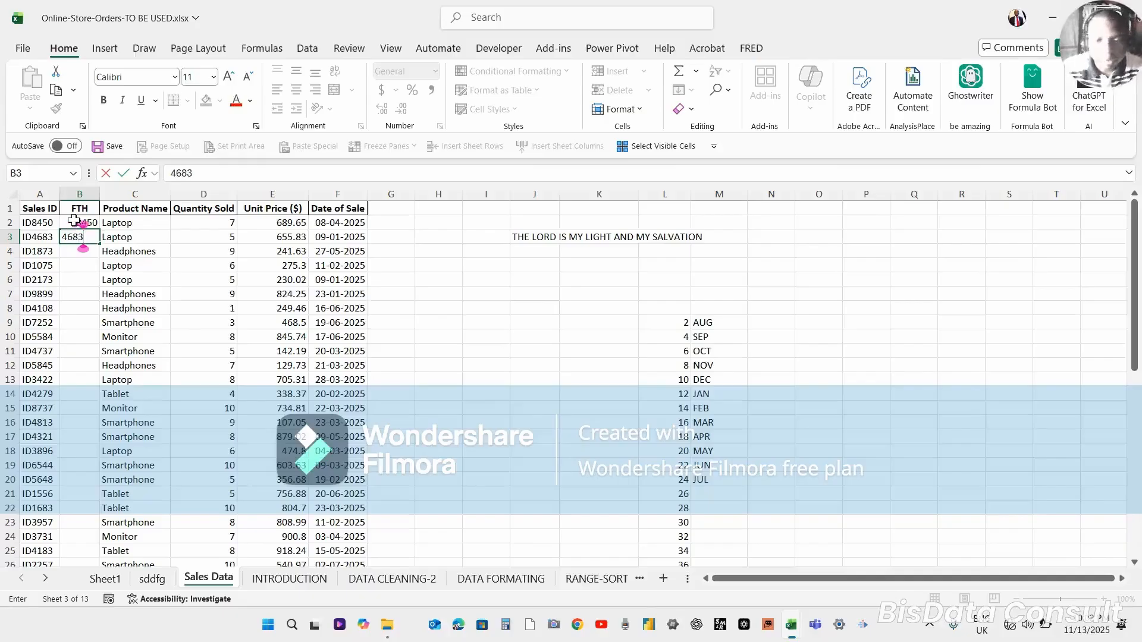
key("Return")
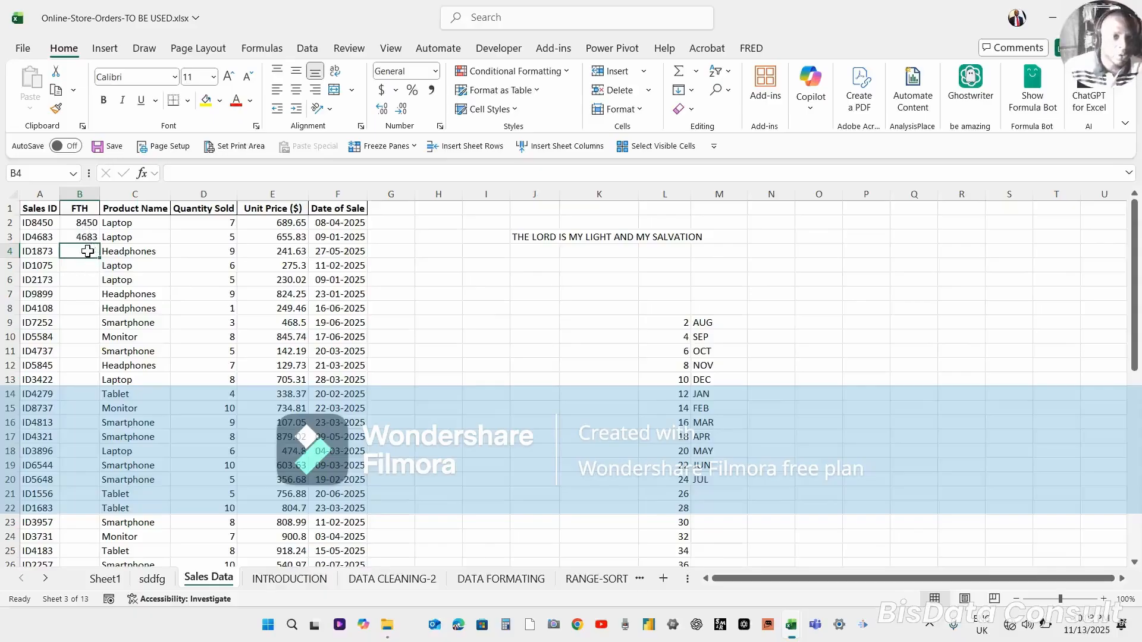
Apply Flash Fill to fill the rest of column B from the two examples.
left_click(691, 91)
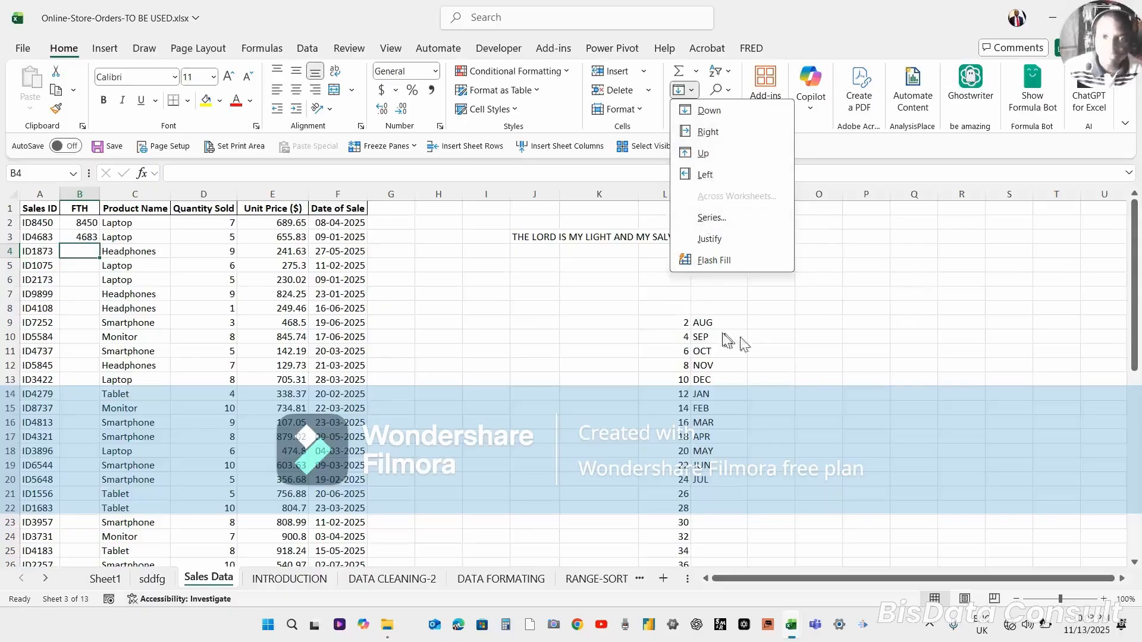
left_click(712, 262)
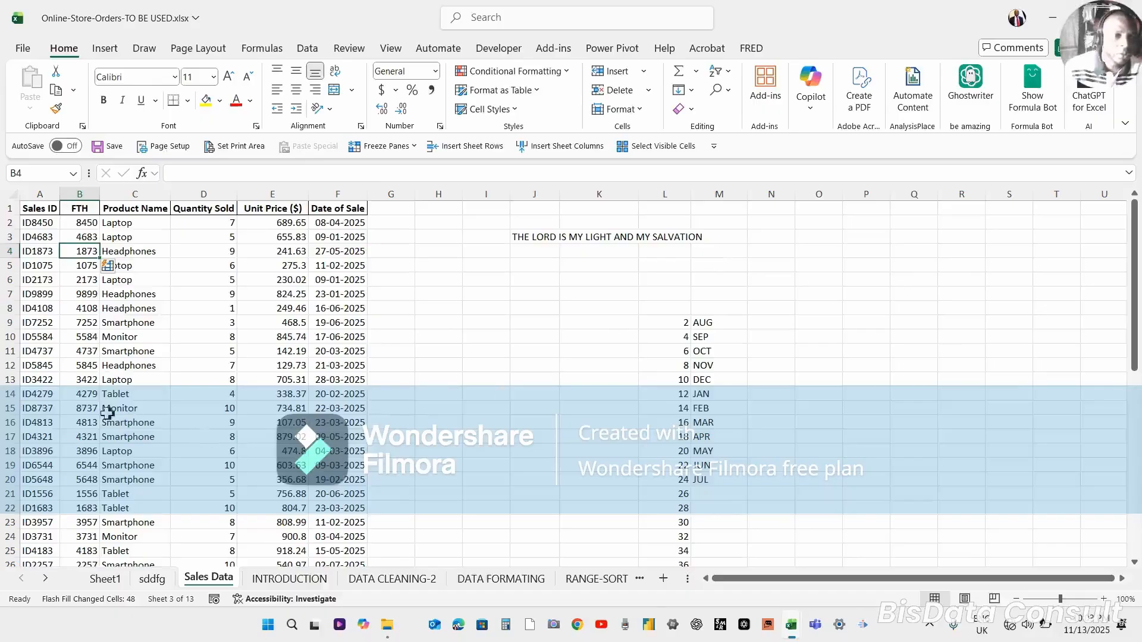
left_click(84, 450)
left_click(95, 493)
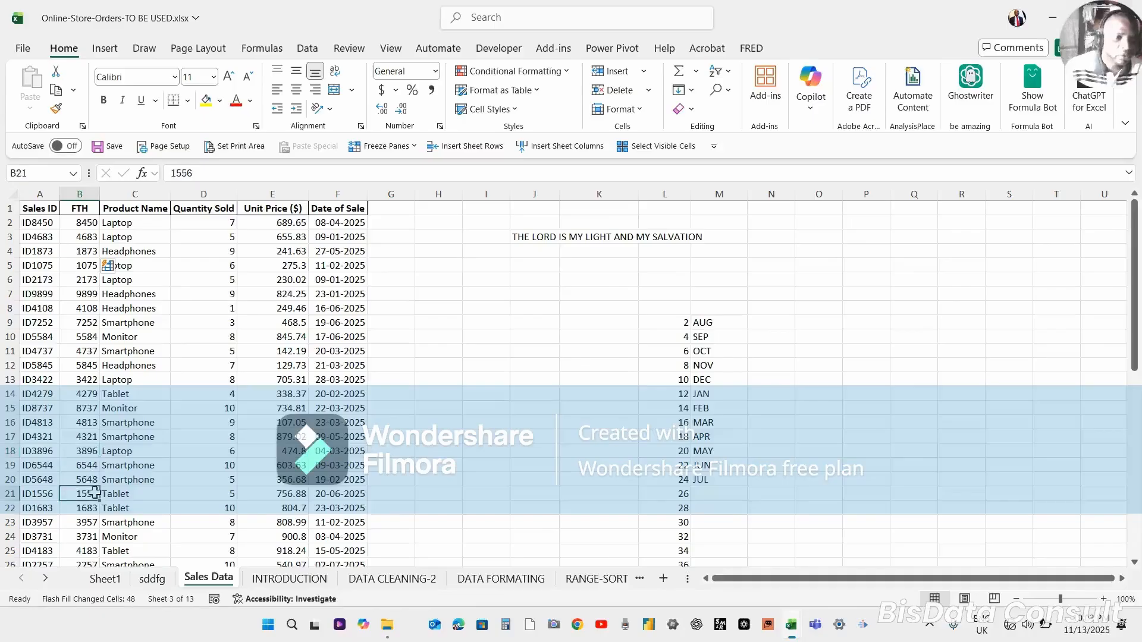
Fill B21 down from the cell above, then undo that and the Flash Fill.
key("ctrl+d")
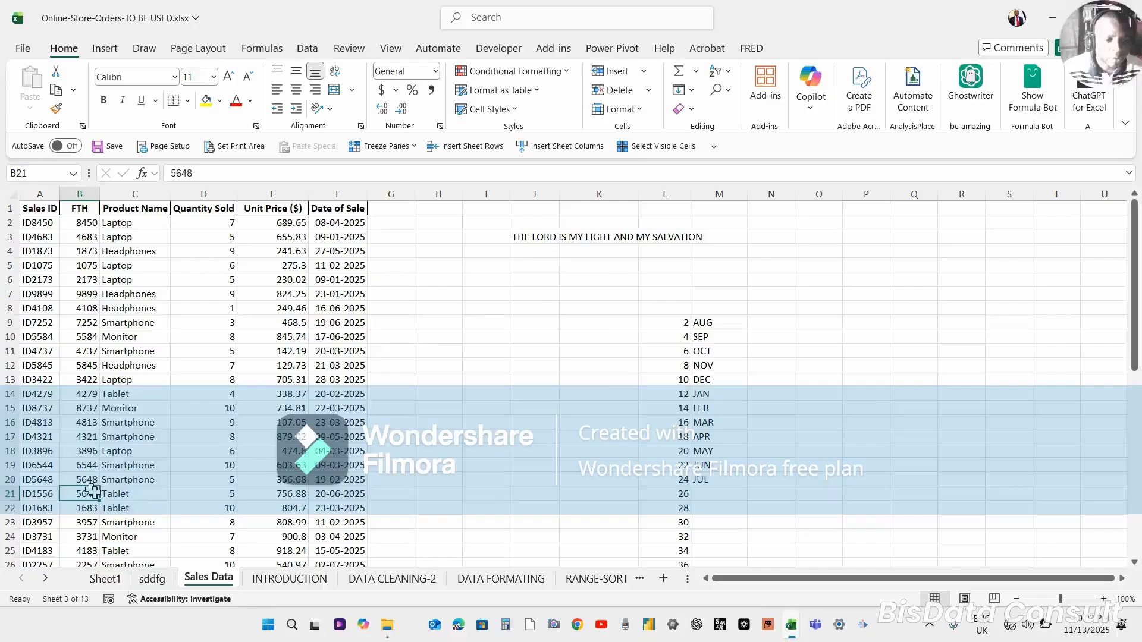
key("ctrl+z")
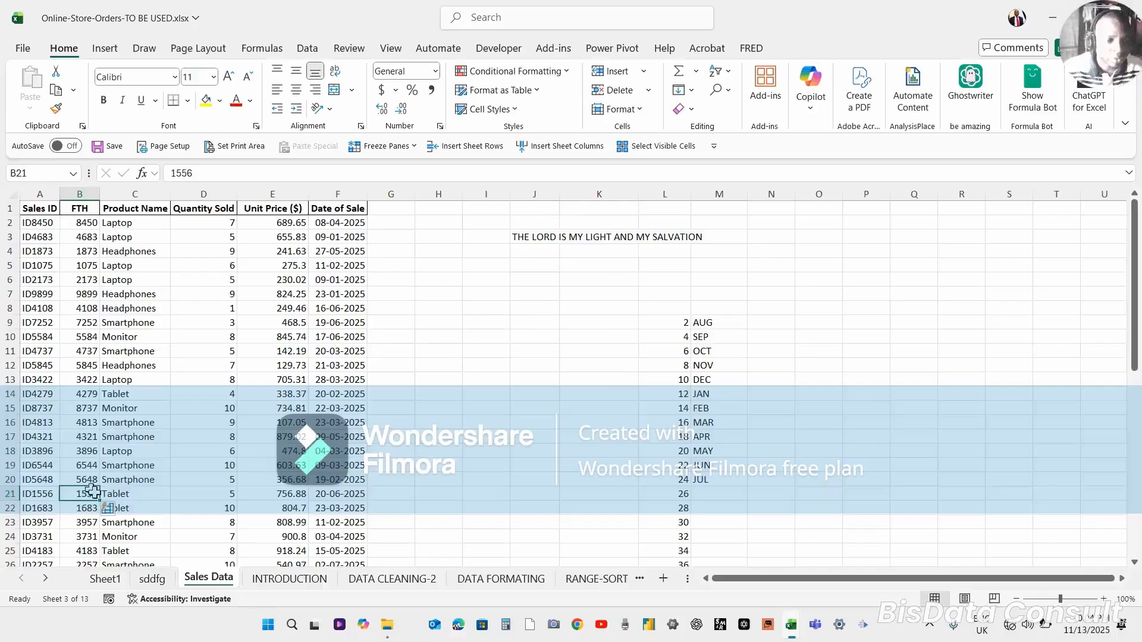
key("ctrl+z")
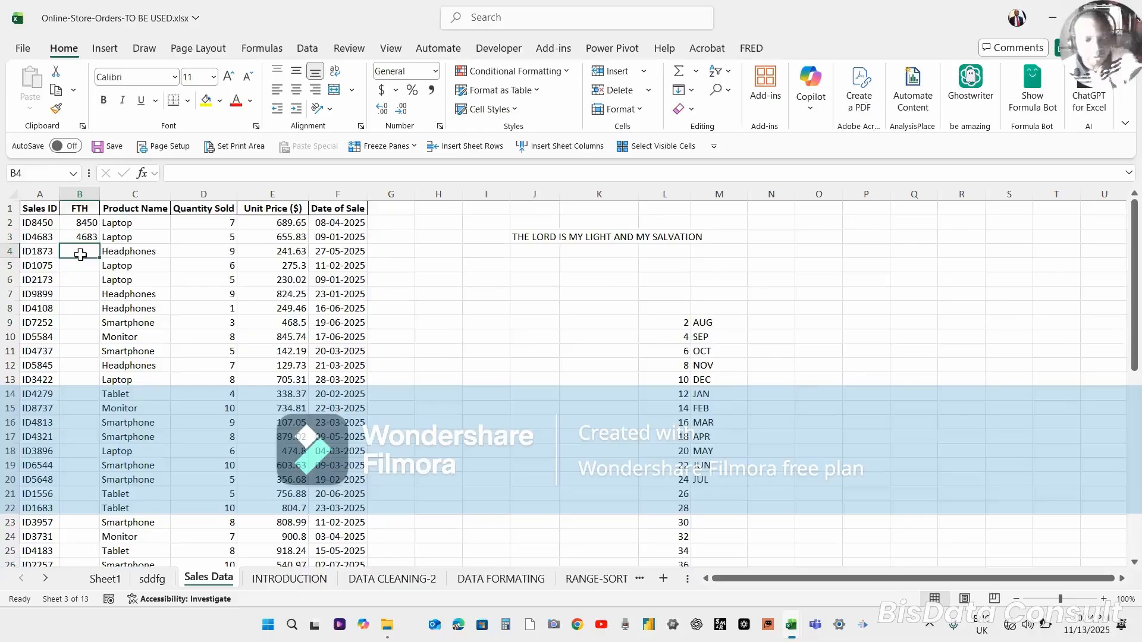
Apply Flash Fill again to fill column B with the Sales ID numbers.
key("ctrl+e")
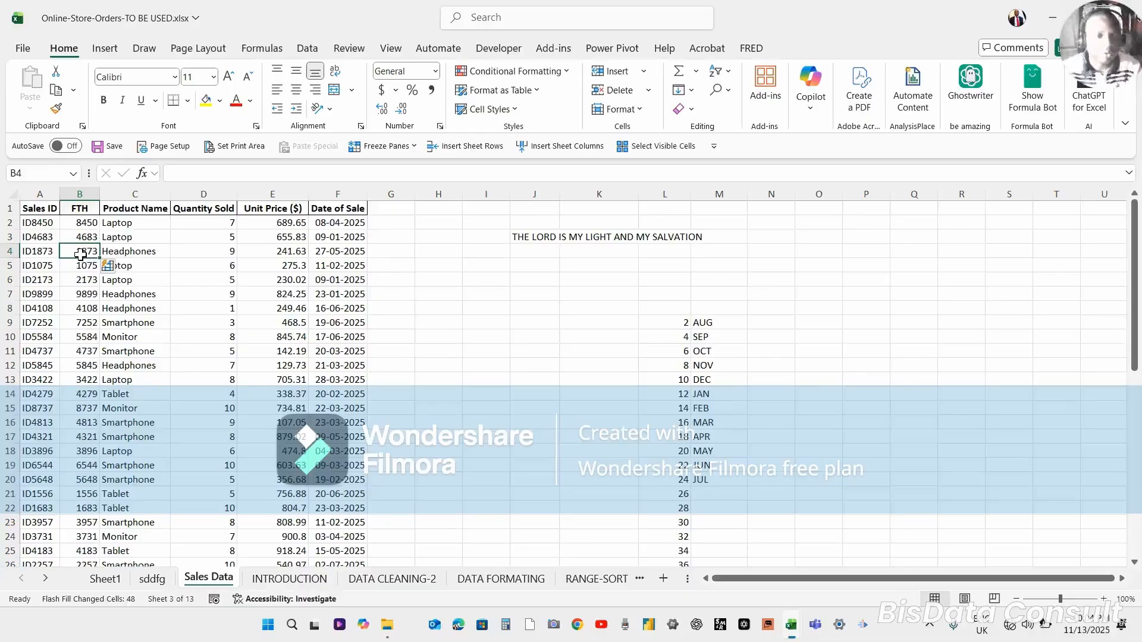
left_click(88, 364)
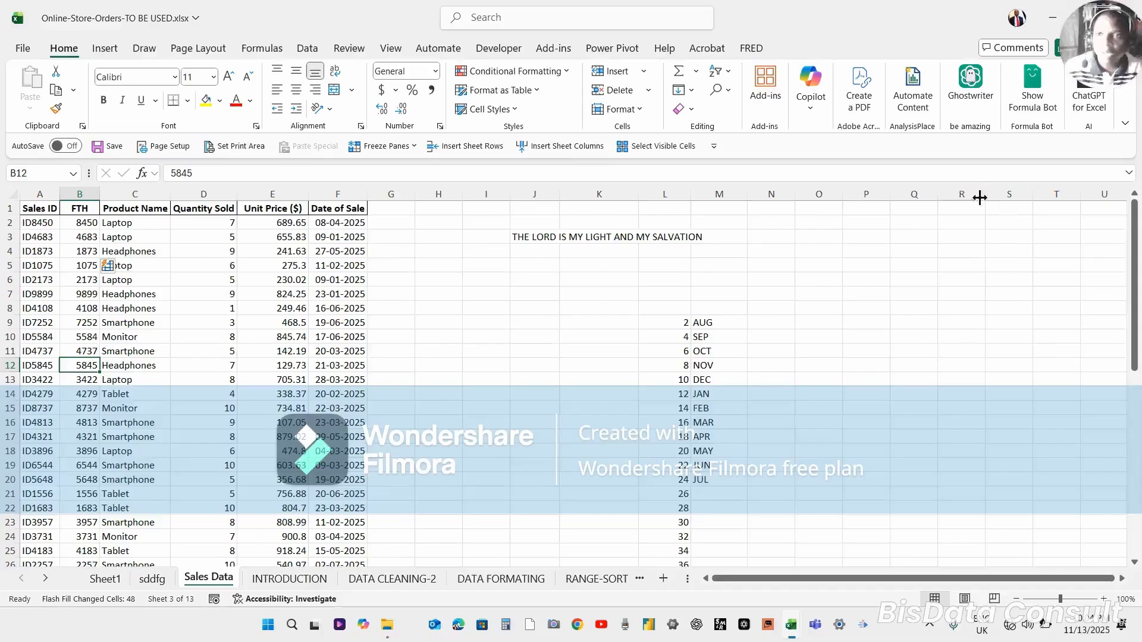
left_click(85, 455)
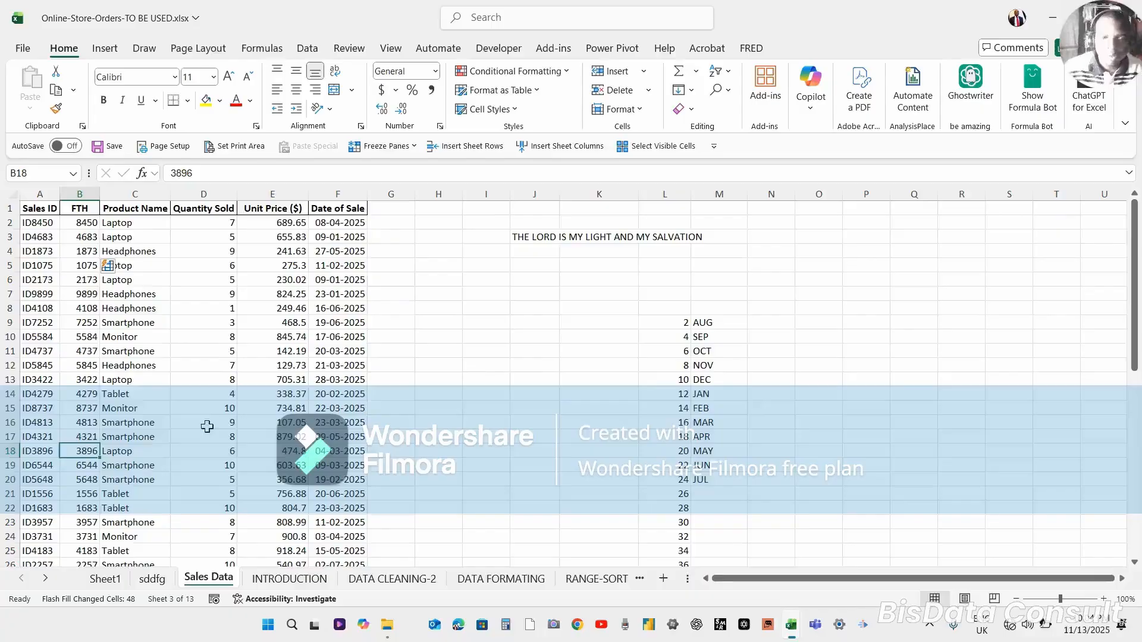
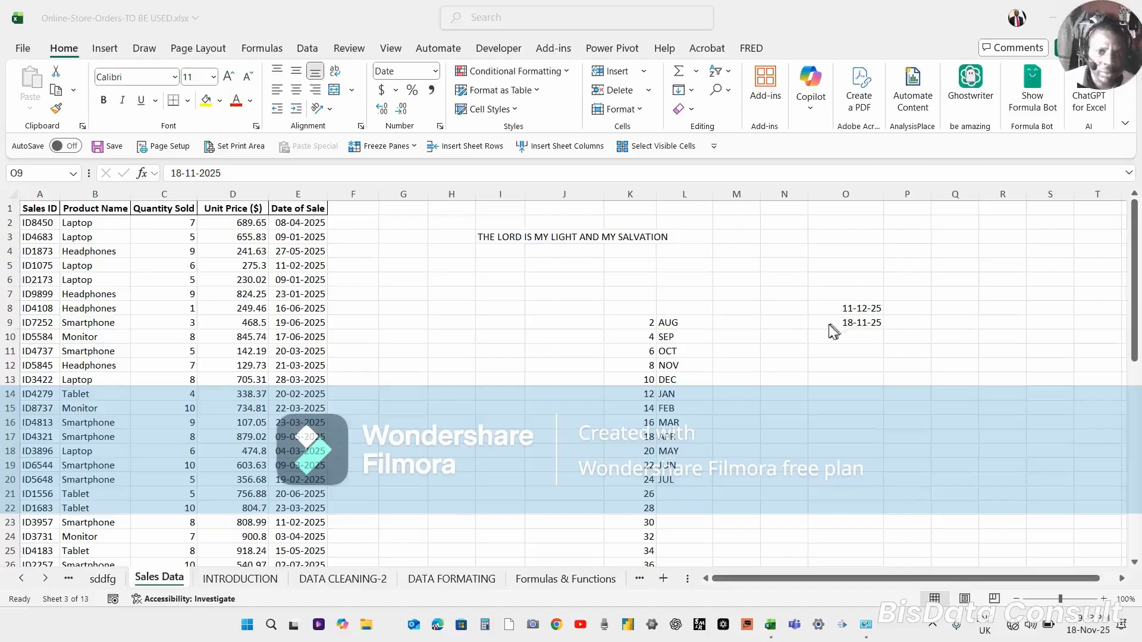
Select O9:O20 and change the date in O9 to 19-11-2025, then undo that edit.
left_click(851, 320)
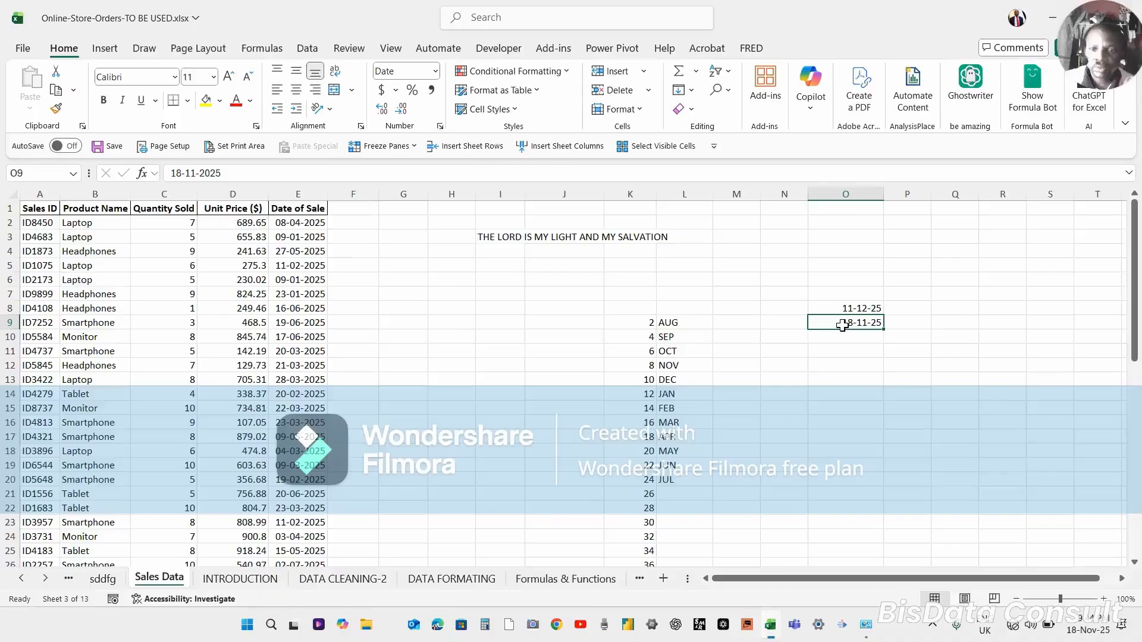
key("shift+Down")
key("shift+Down")
key("shift+Down")
key("shift+Down")
key("shift+Down")
key("shift+Down")
key("shift+Down")
key("shift+Down")
key("shift+Down")
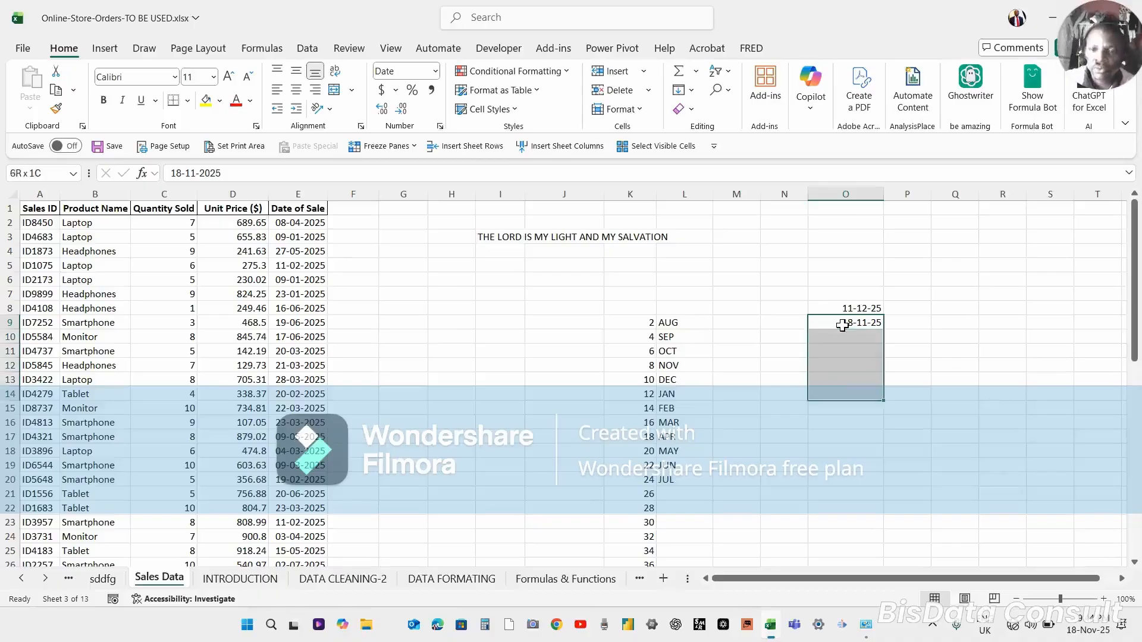
key("shift+Down")
key("shift+Down")
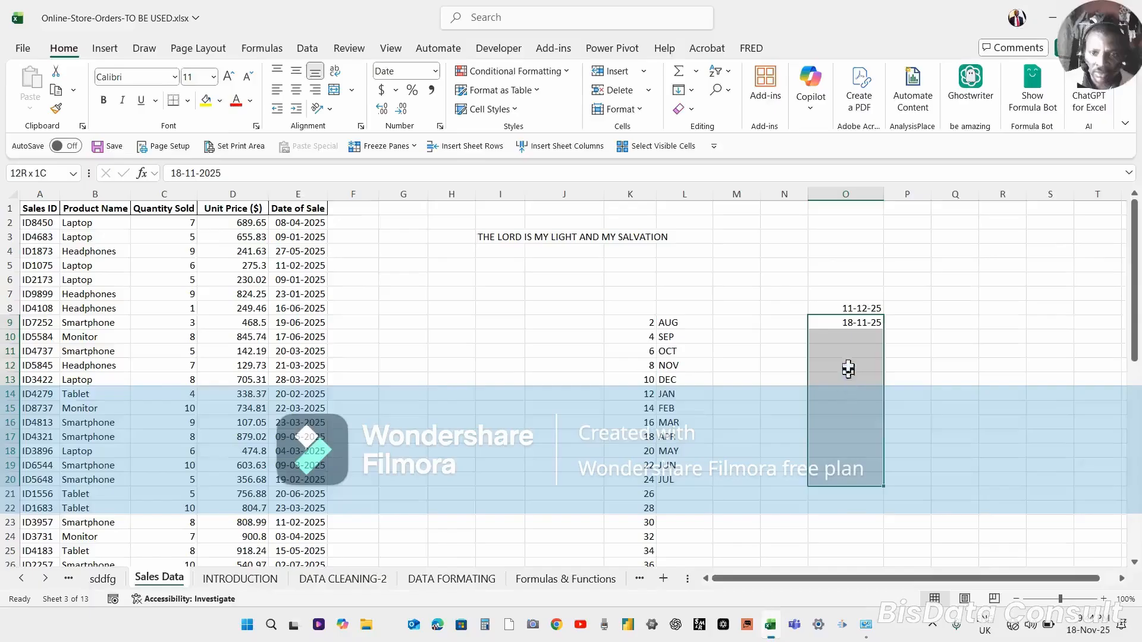
left_click(182, 174)
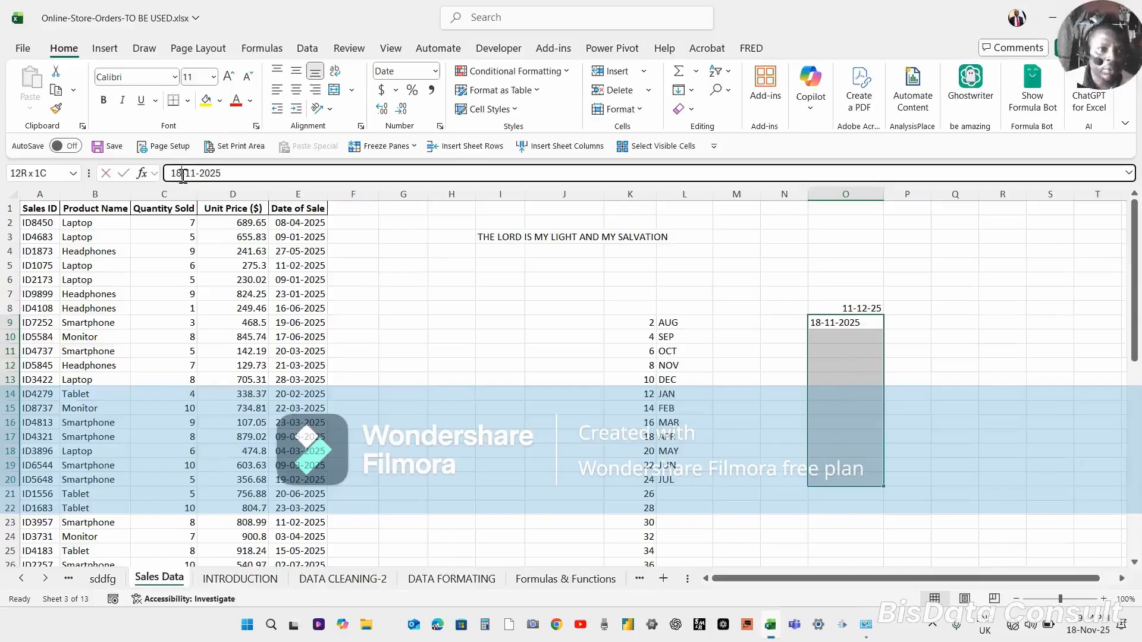
left_click(183, 173)
key("BackSpace")
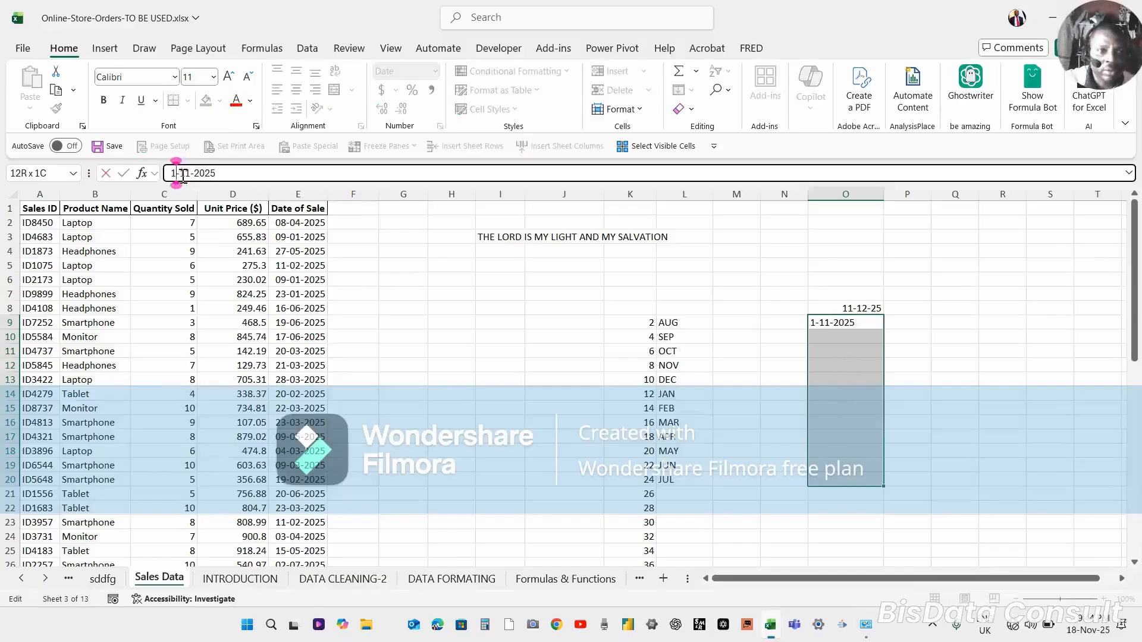
type("9")
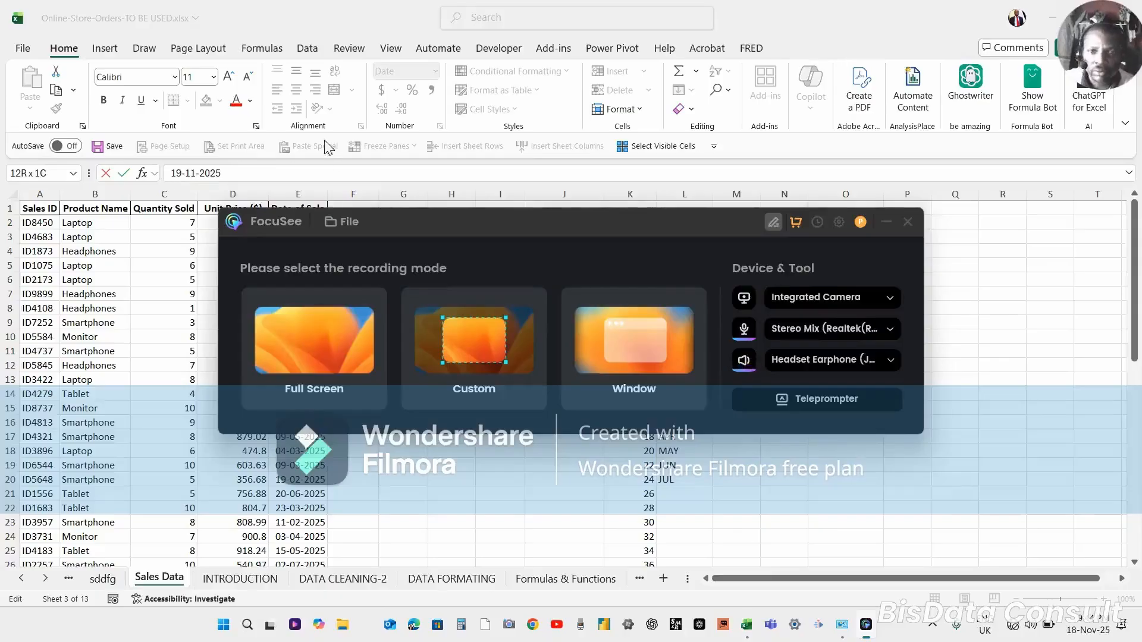
left_click(907, 222)
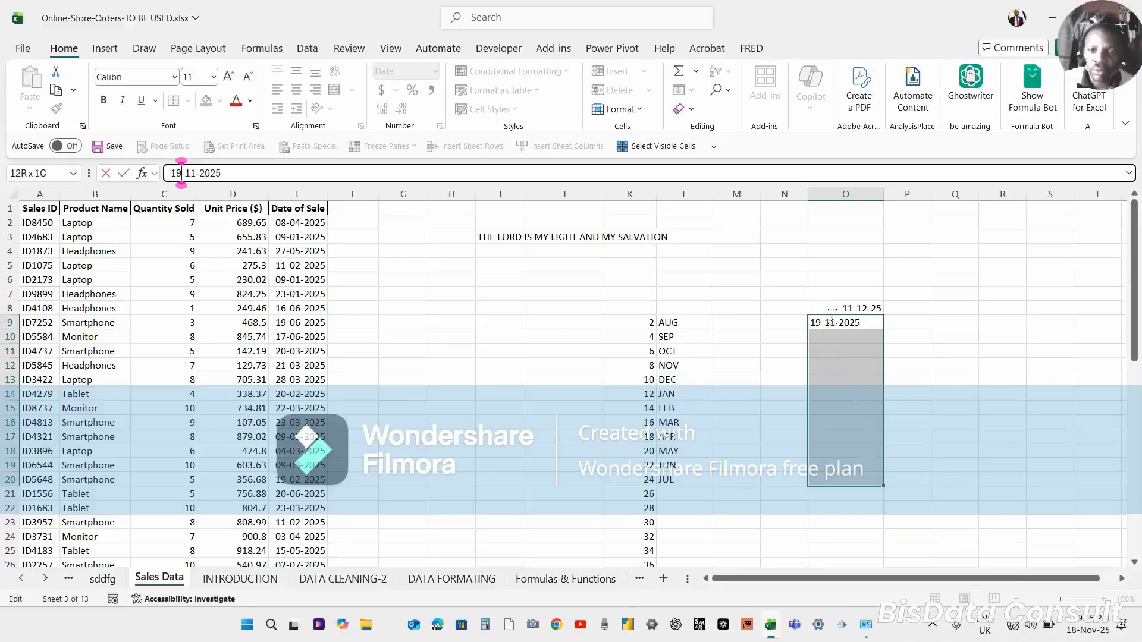
key("Return")
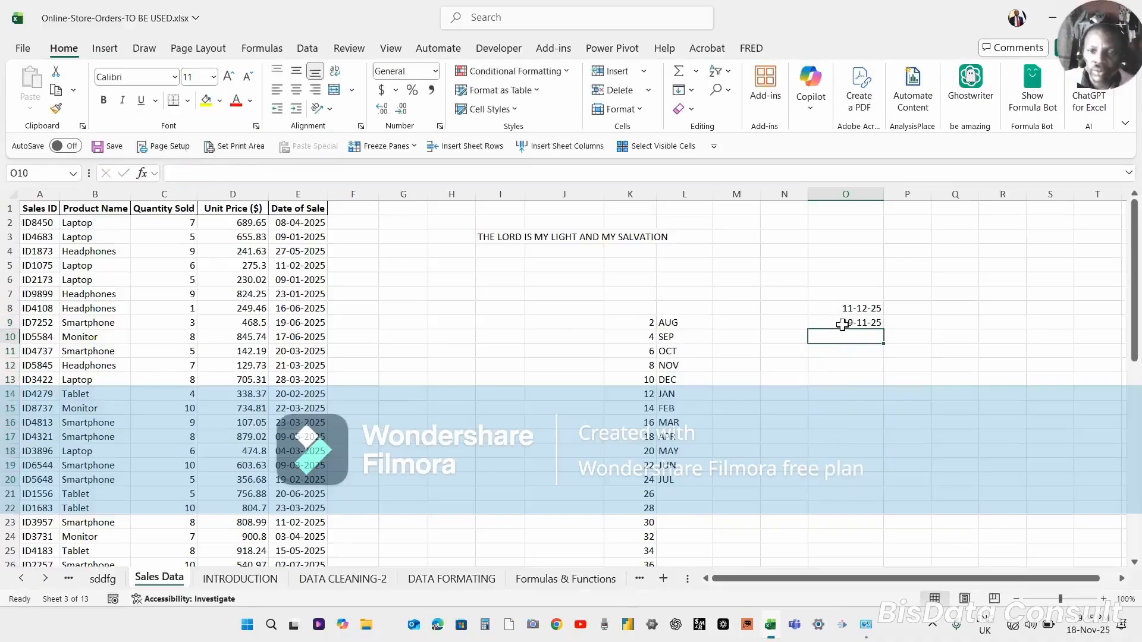
left_click(842, 324)
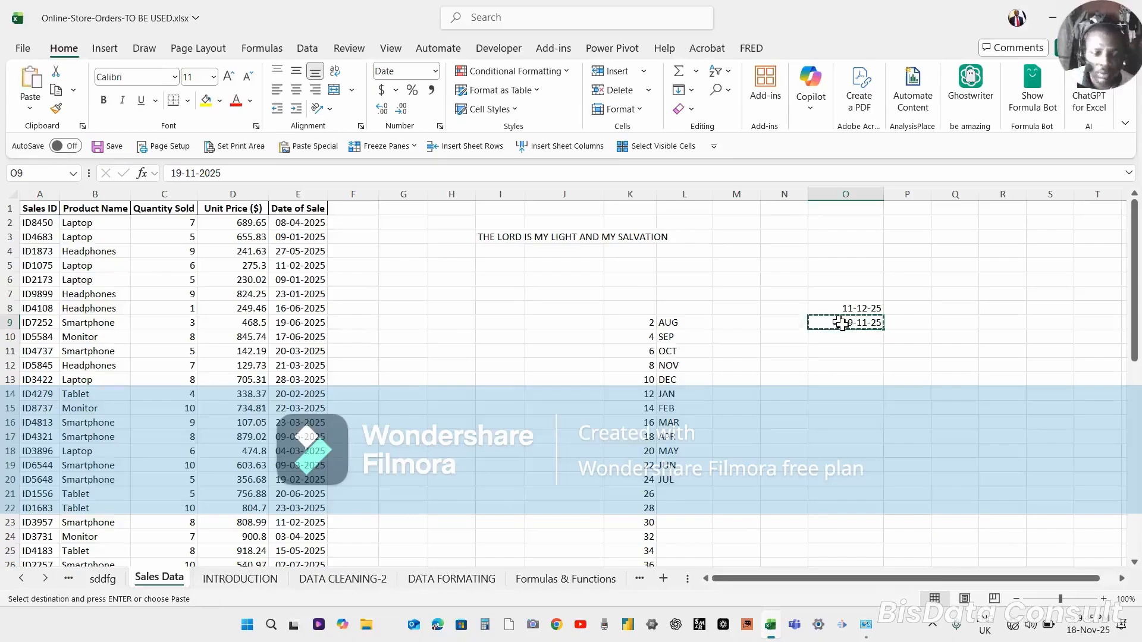
key("ctrl+z")
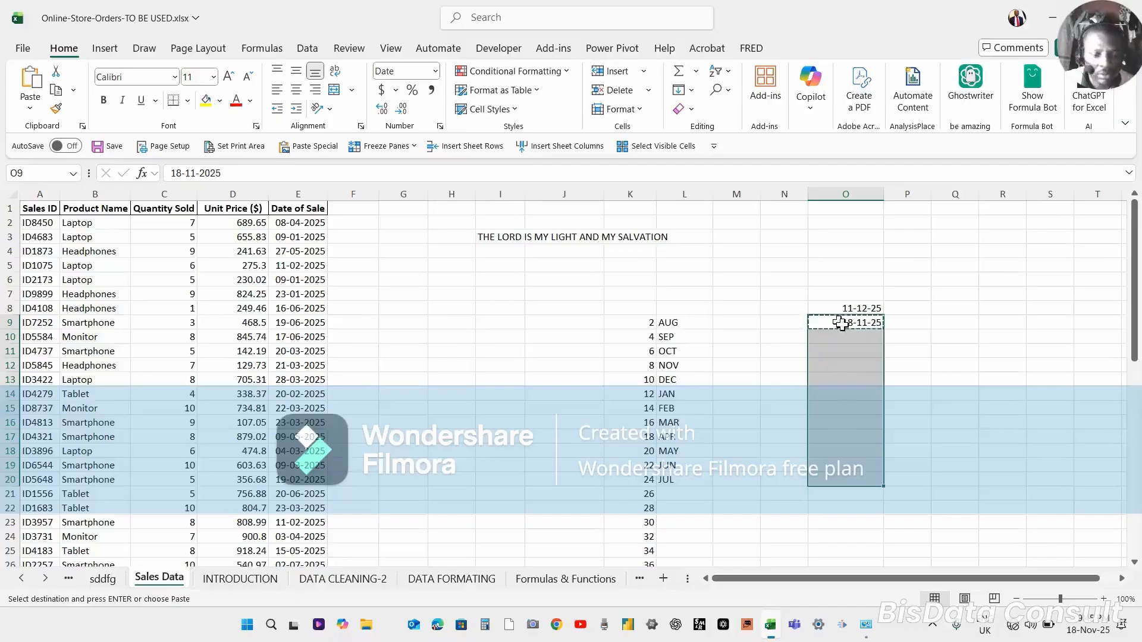
Select O9:O20 and paste the copied 18-11-25 date into the whole range.
key("Caps_Lock")
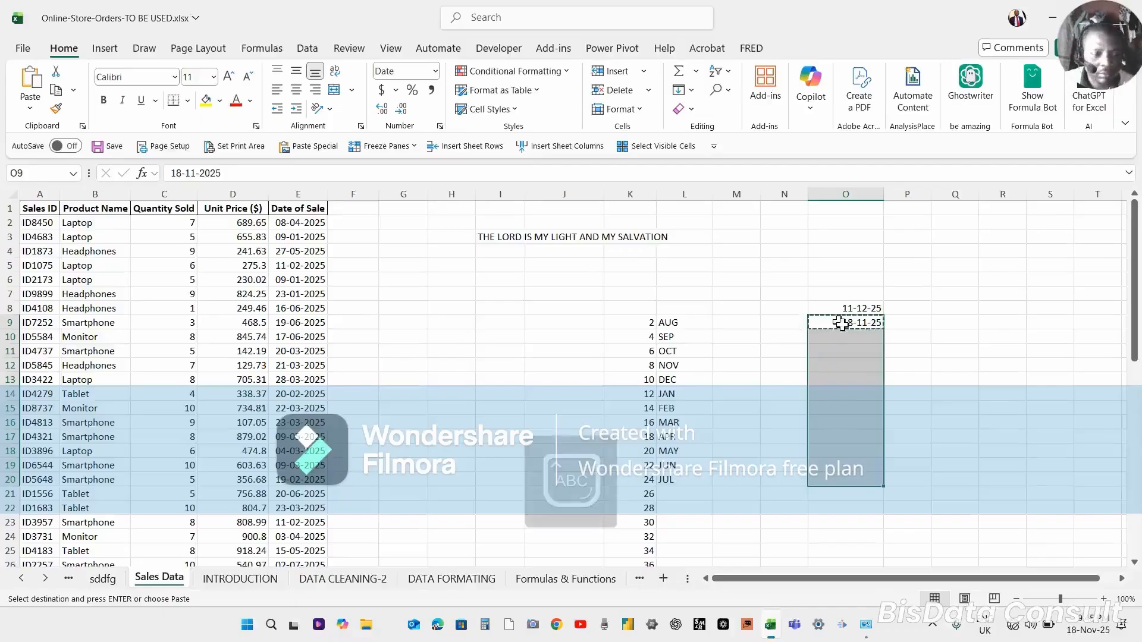
left_click(843, 324)
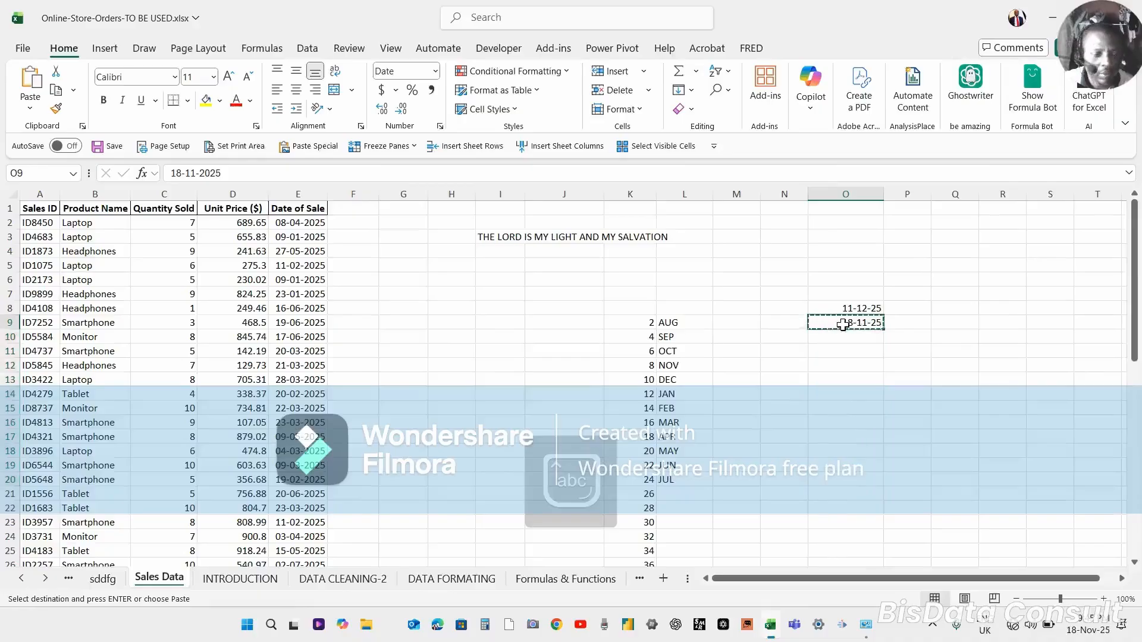
key("shift+Down")
key("shift+Down")
key("shift+Down")
key("shift+Down")
key("shift+Down")
key("shift+Down")
key("shift+Down")
key("shift+Down")
key("shift+Down")
key("shift+Down")
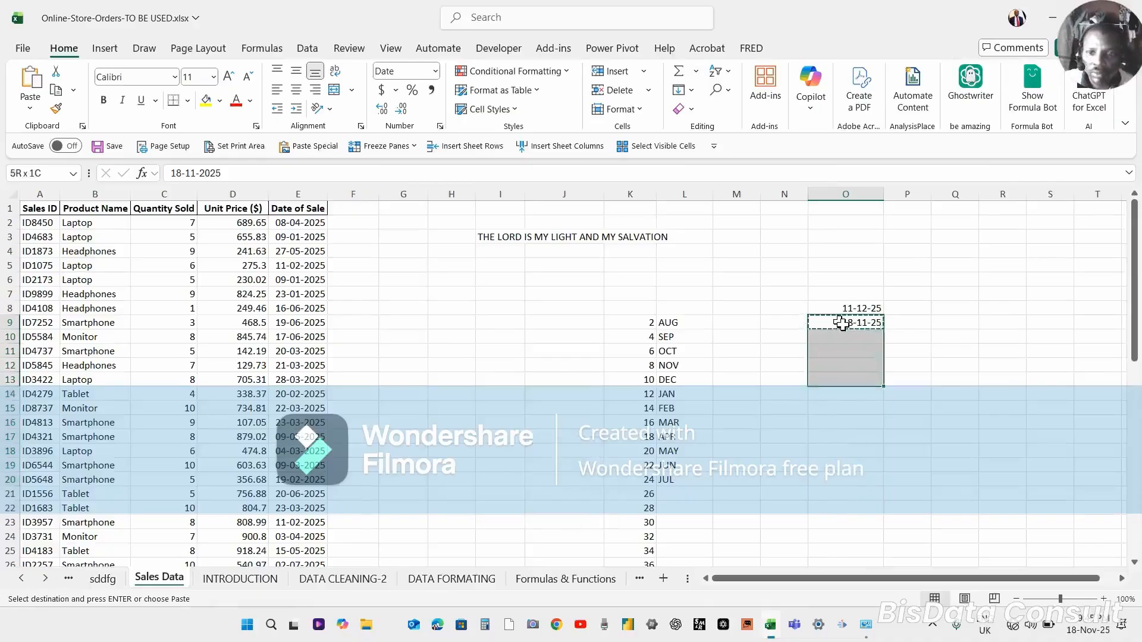
key("shift+Down")
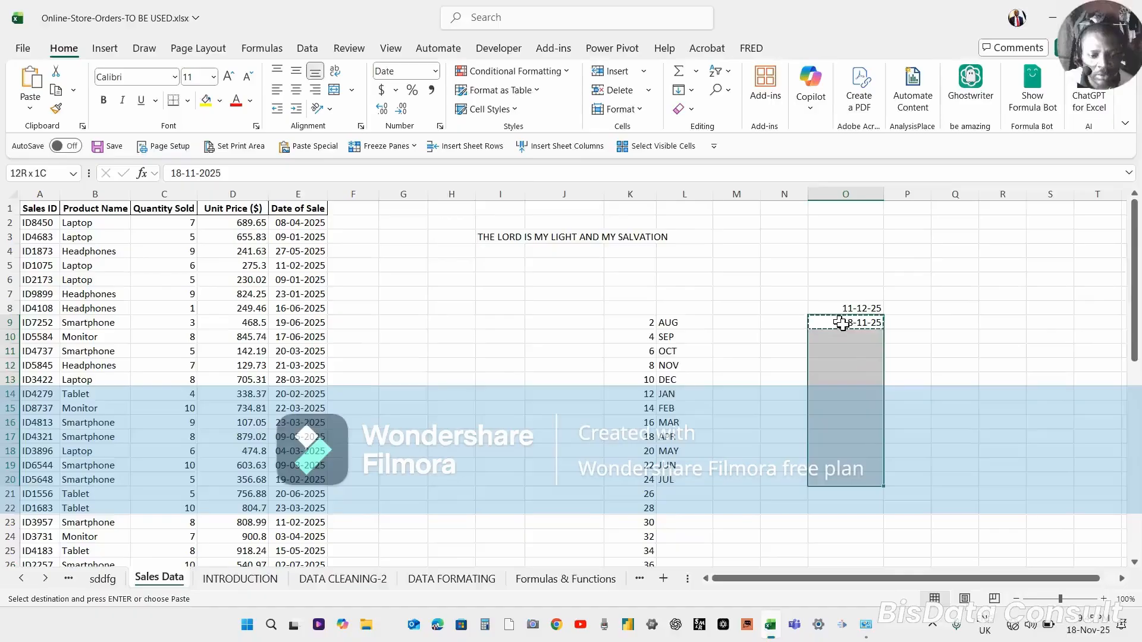
key("ctrl+v")
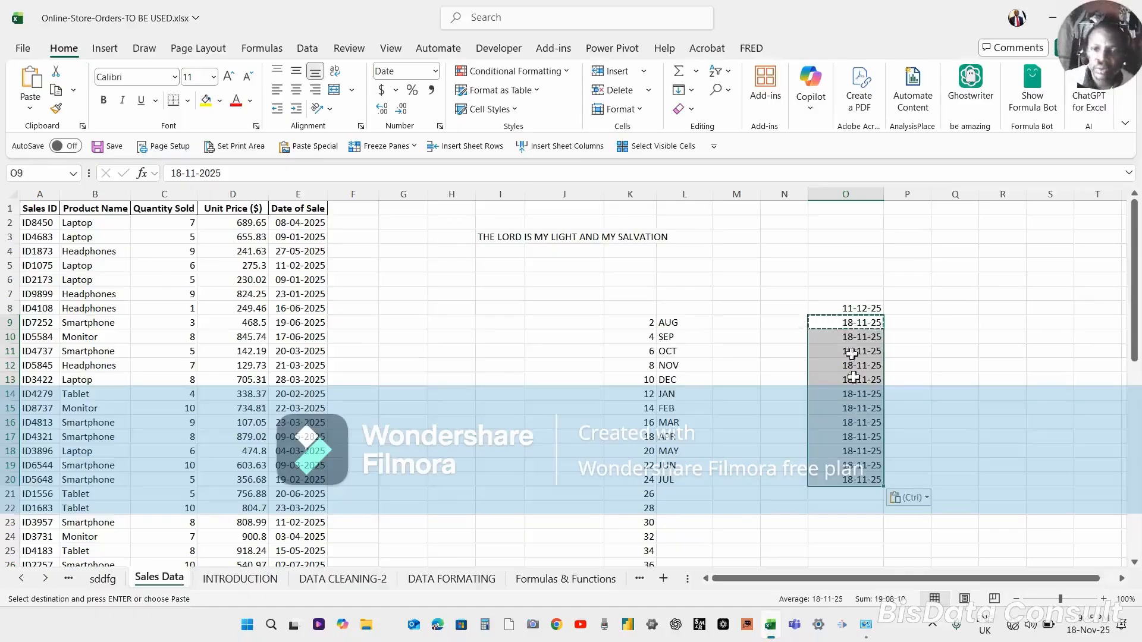
Select O9:O20 and try to enter 19-11-2025 into all selected cells at once.
left_click(840, 322)
key("shift+Down")
key("shift+Down")
key("shift+Down")
key("shift+Down")
key("shift+Down")
key("shift+Down")
key("shift+Down")
key("shift+Down")
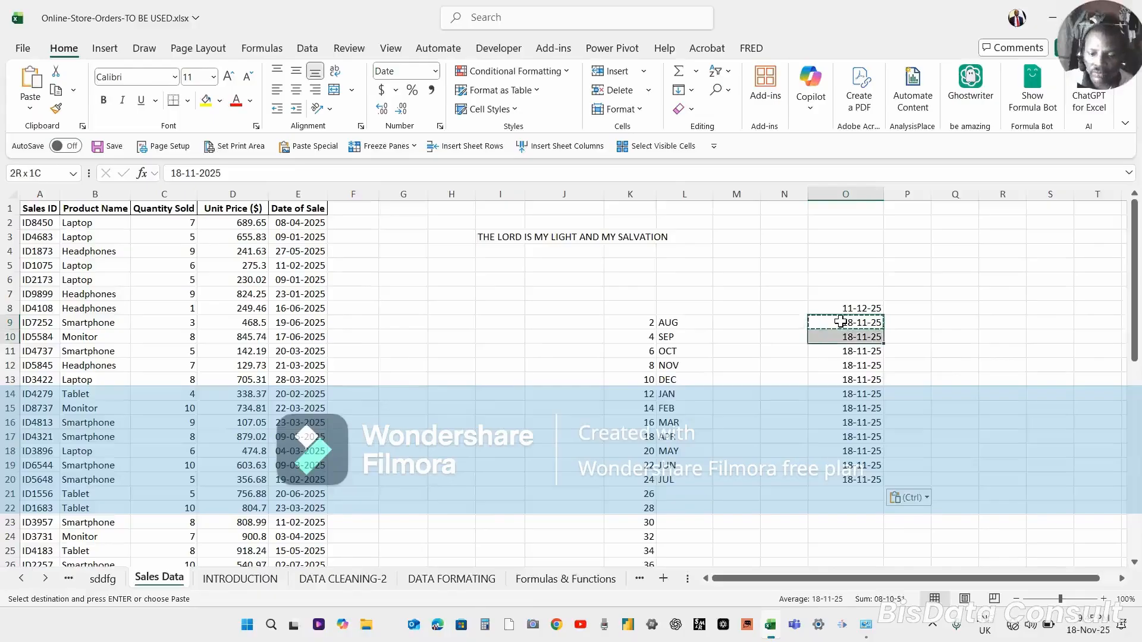
key("shift+Down")
key("shift+Down")
key("shift+Down")
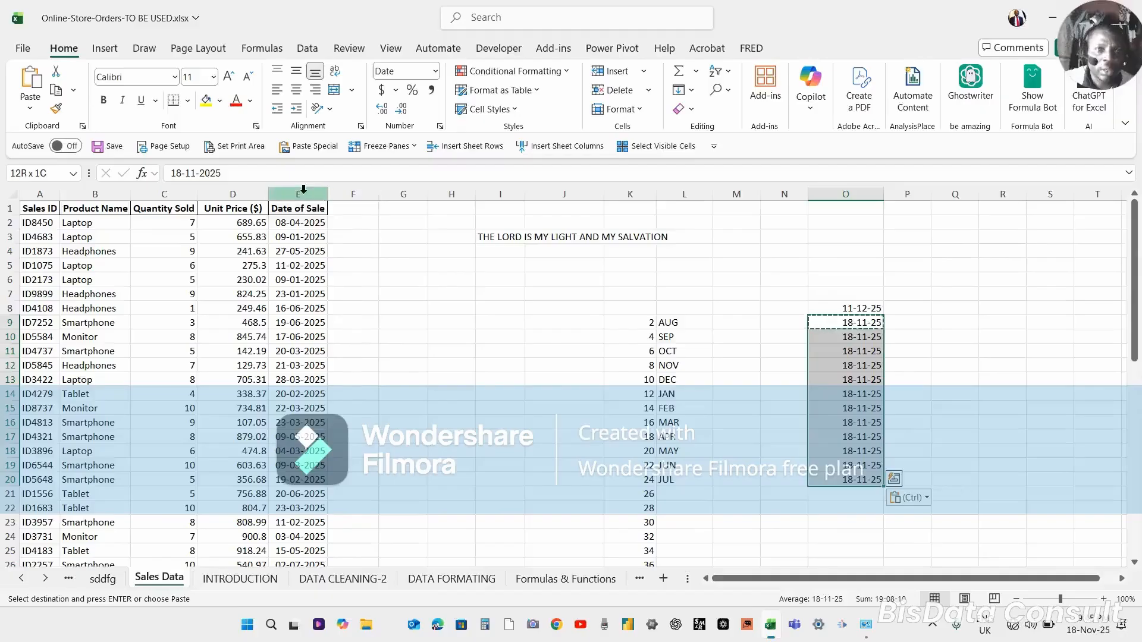
left_click(183, 174)
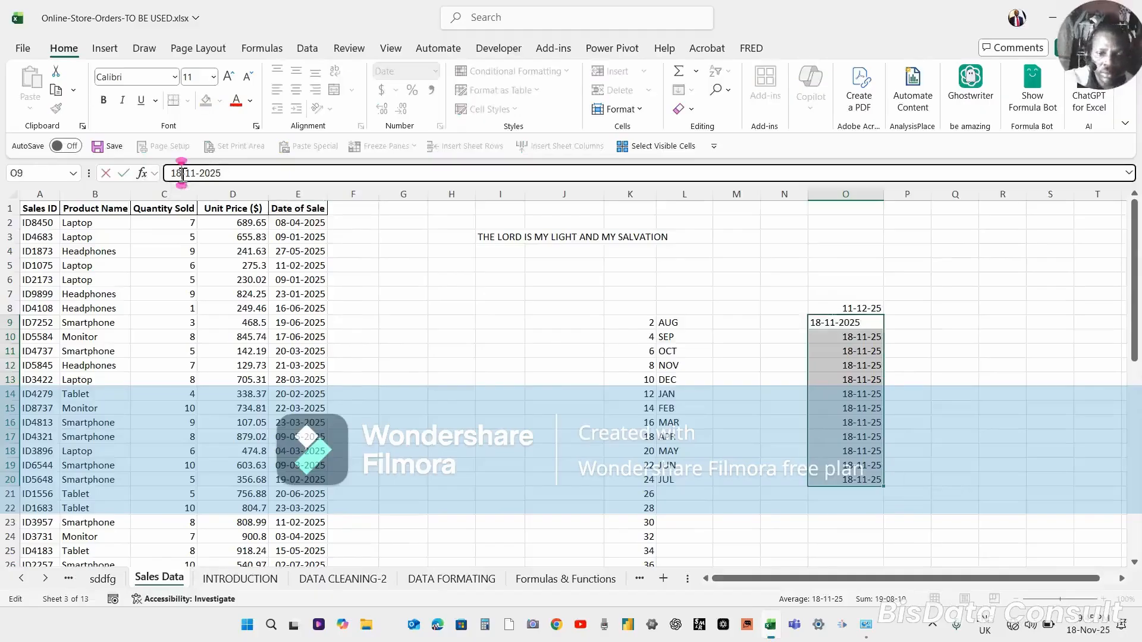
key("BackSpace")
type("9")
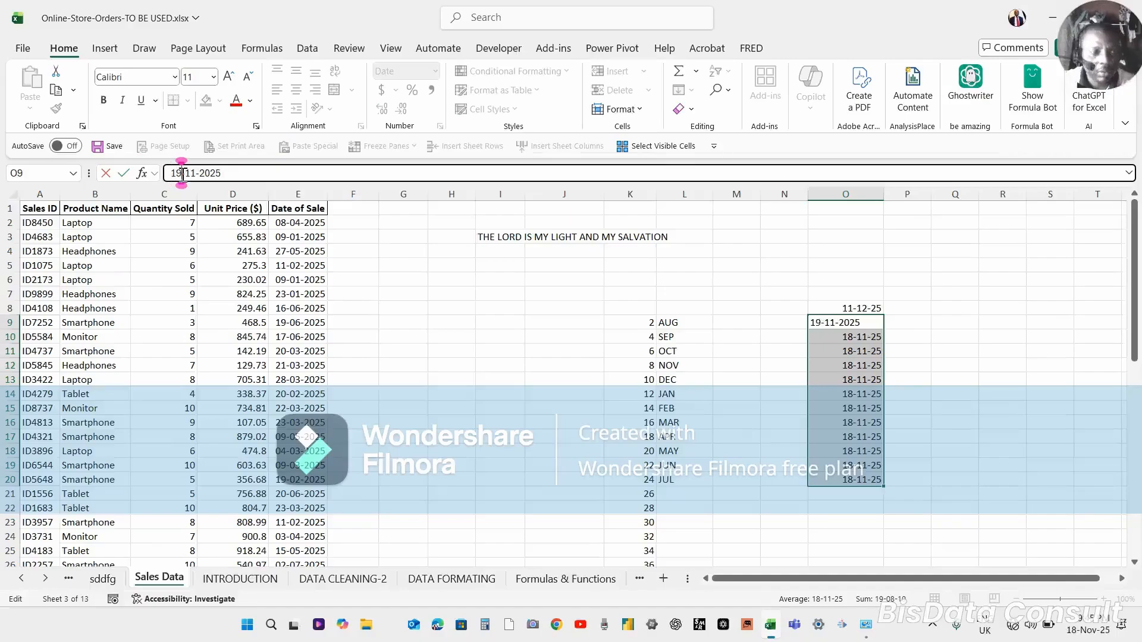
key("ctrl+Return")
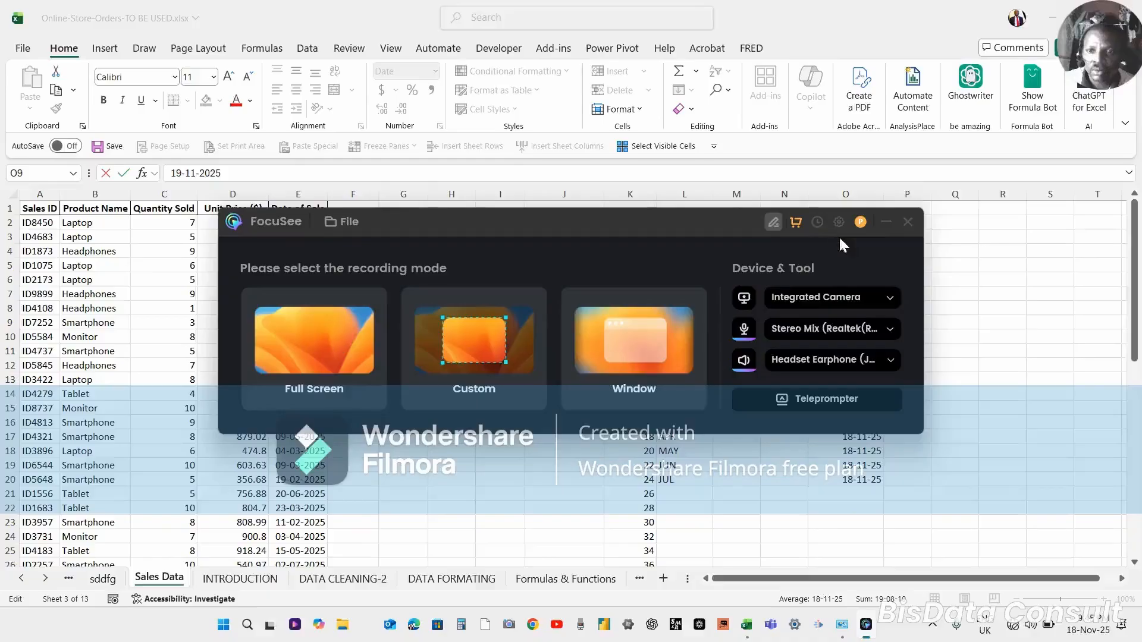
left_click(909, 221)
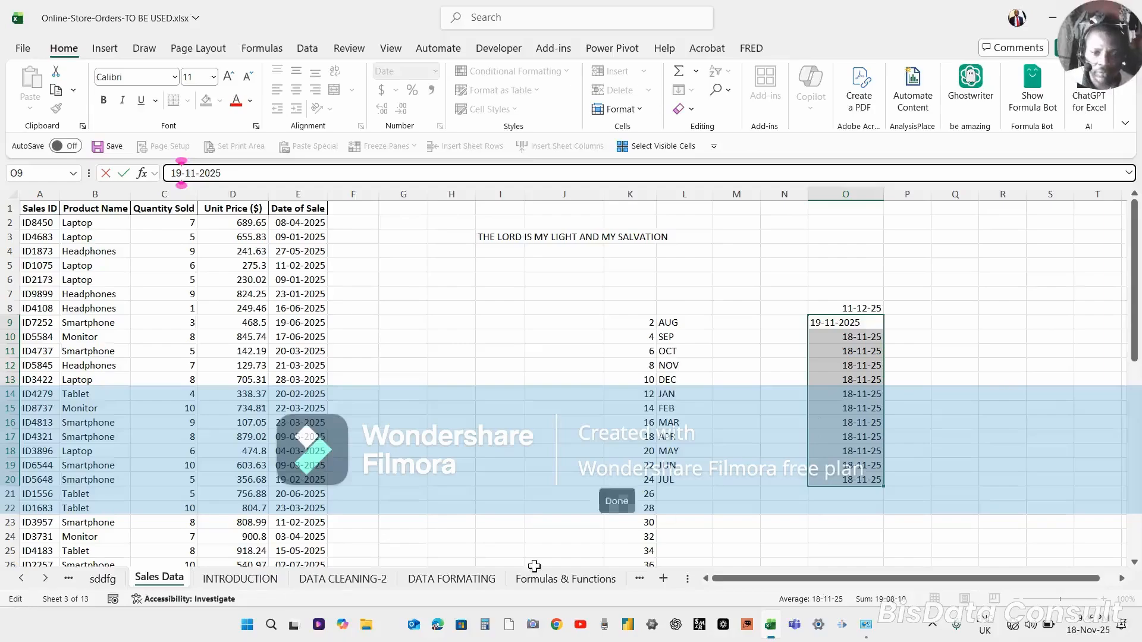
left_click(591, 547)
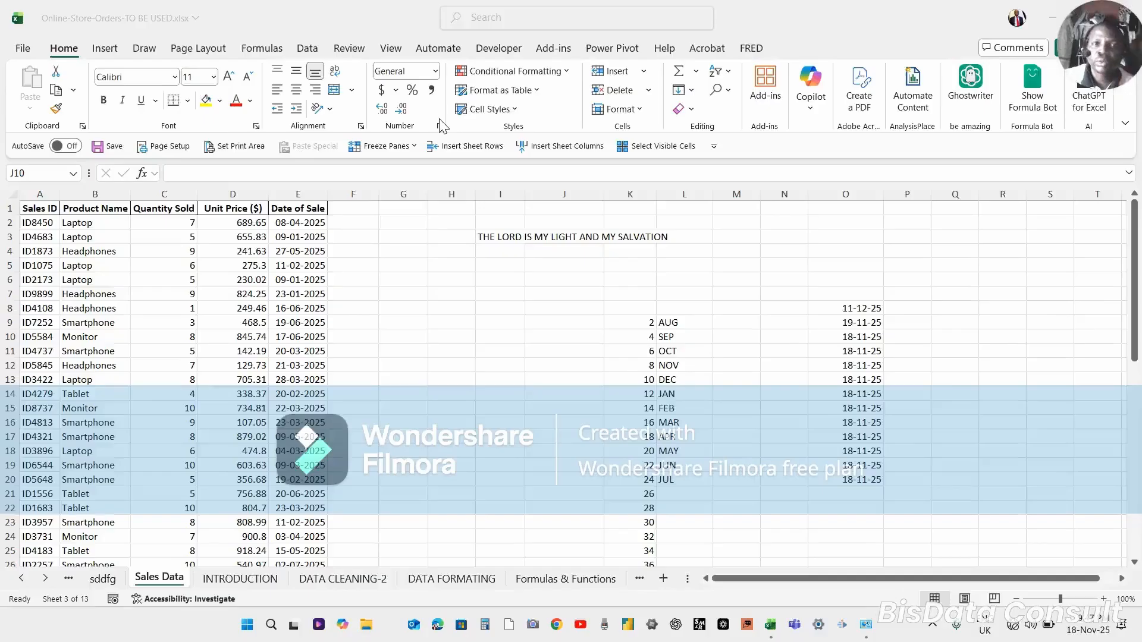
Open the Format Cells dialog through More Number Formats, browse its Alignment, Border and Protection tabs, and cancel.
left_click(435, 71)
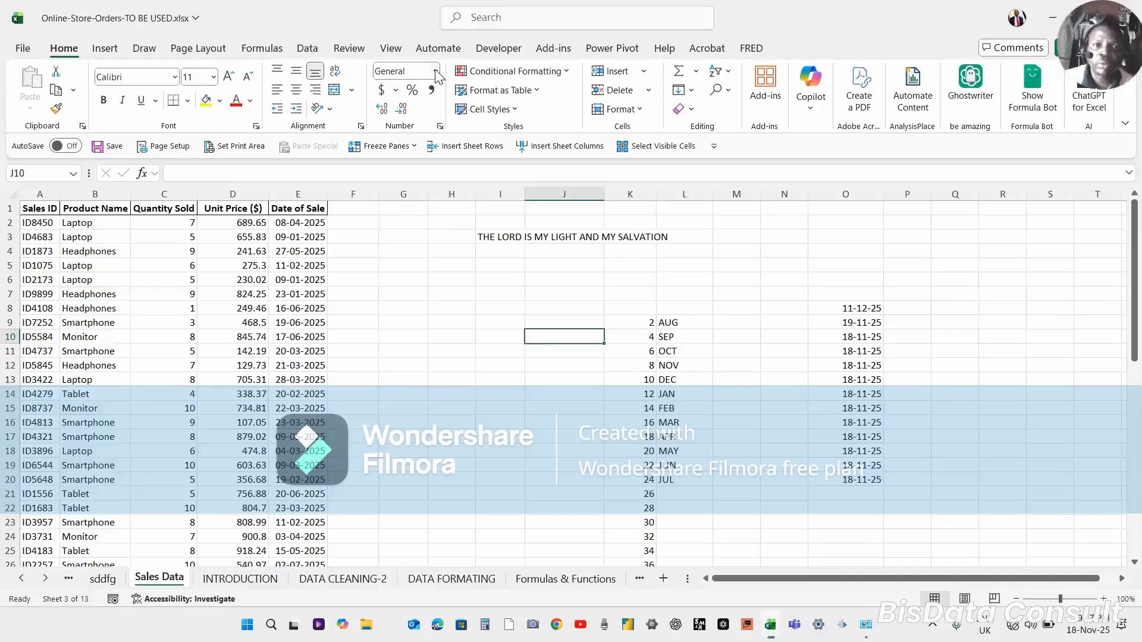
left_click(437, 72)
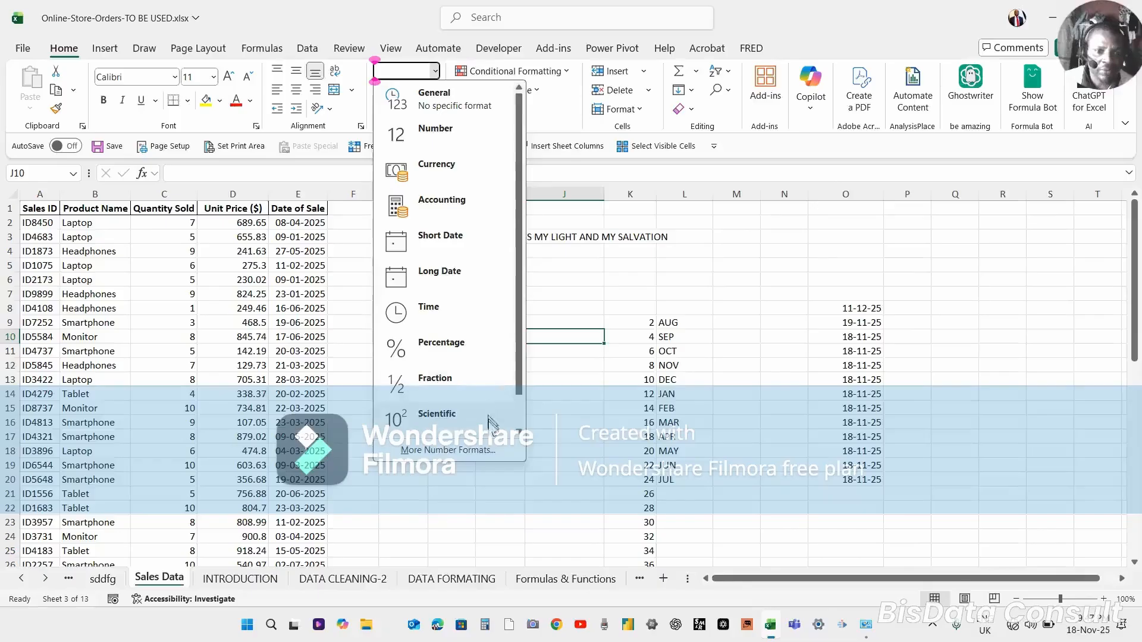
left_click(443, 450)
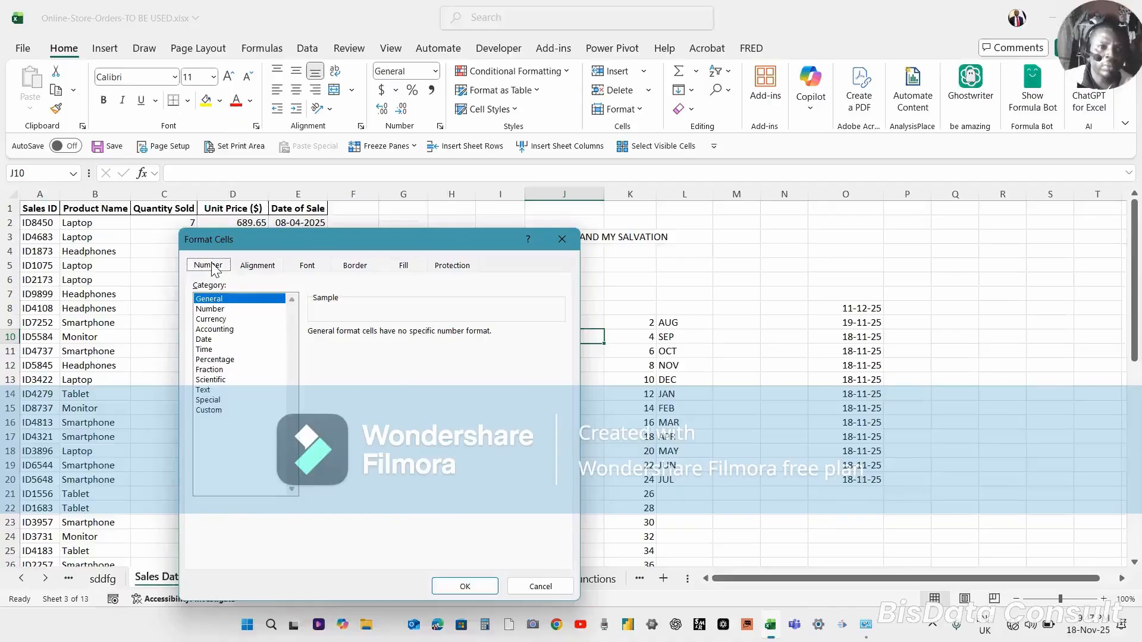
left_click(252, 267)
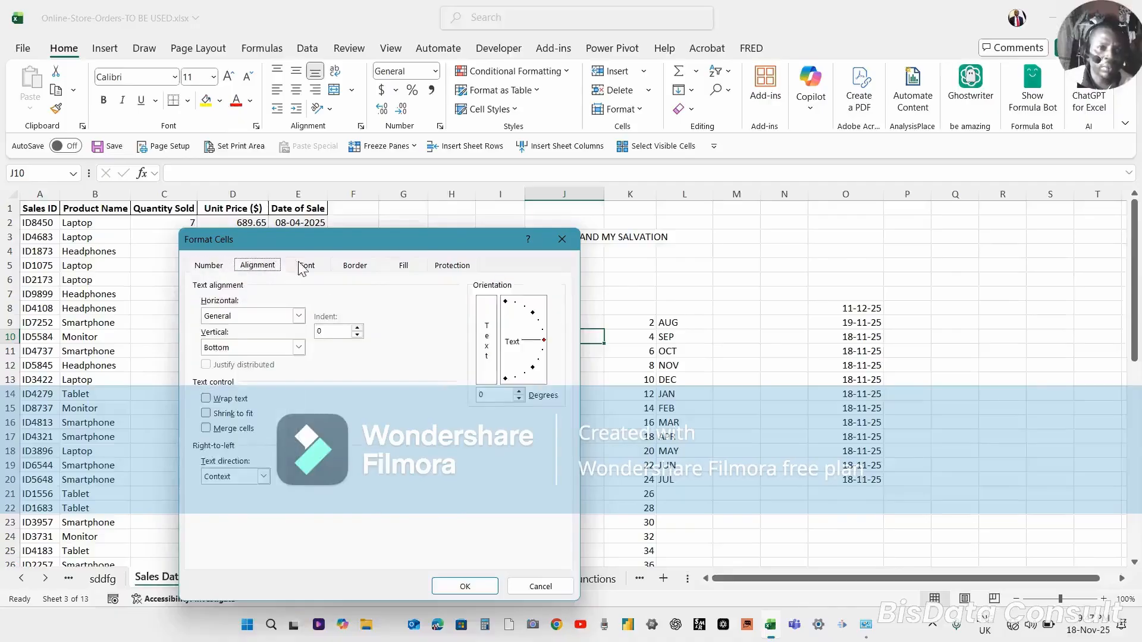
left_click(368, 266)
left_click(452, 266)
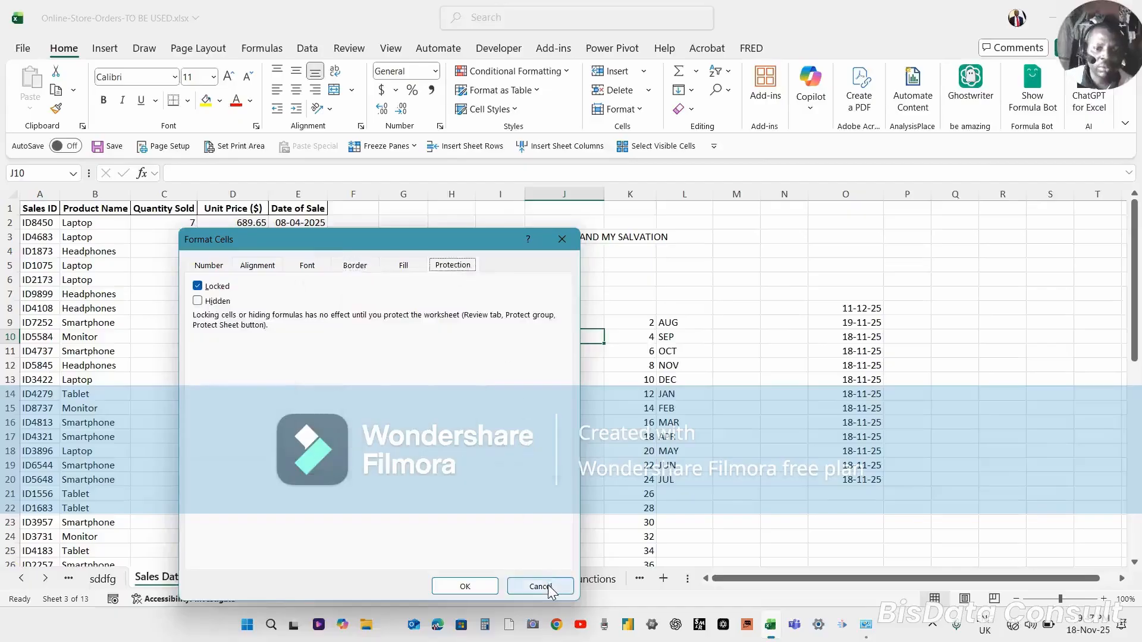
left_click(540, 587)
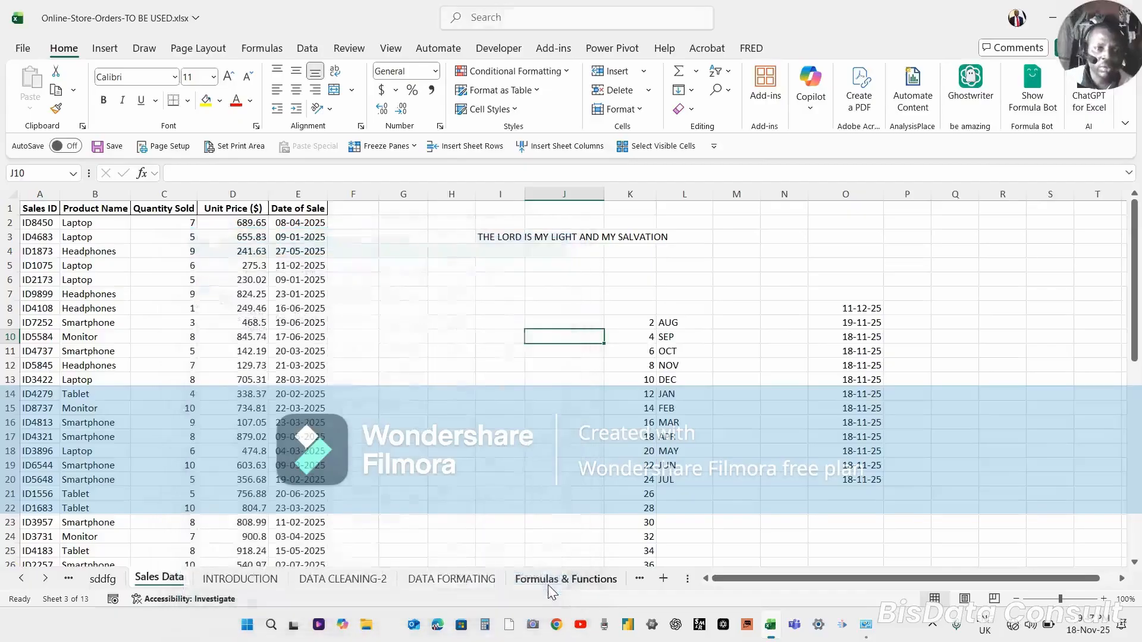
Select H13, open Format Cells again, review the Number and Alignment tabs, and cancel.
left_click(463, 375)
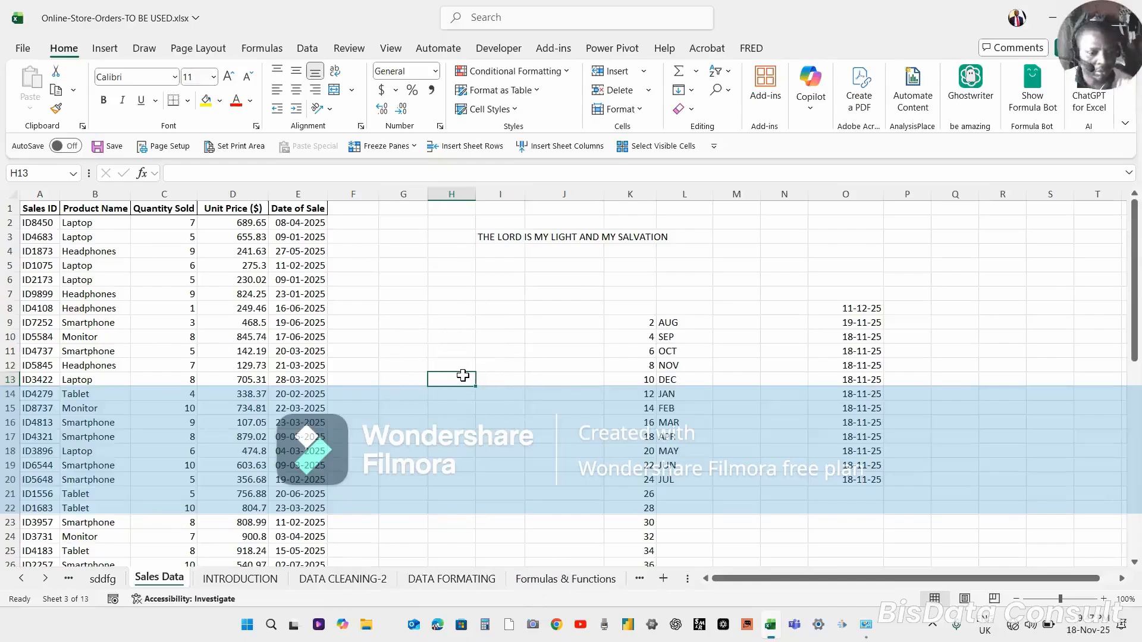
key("ctrl+1")
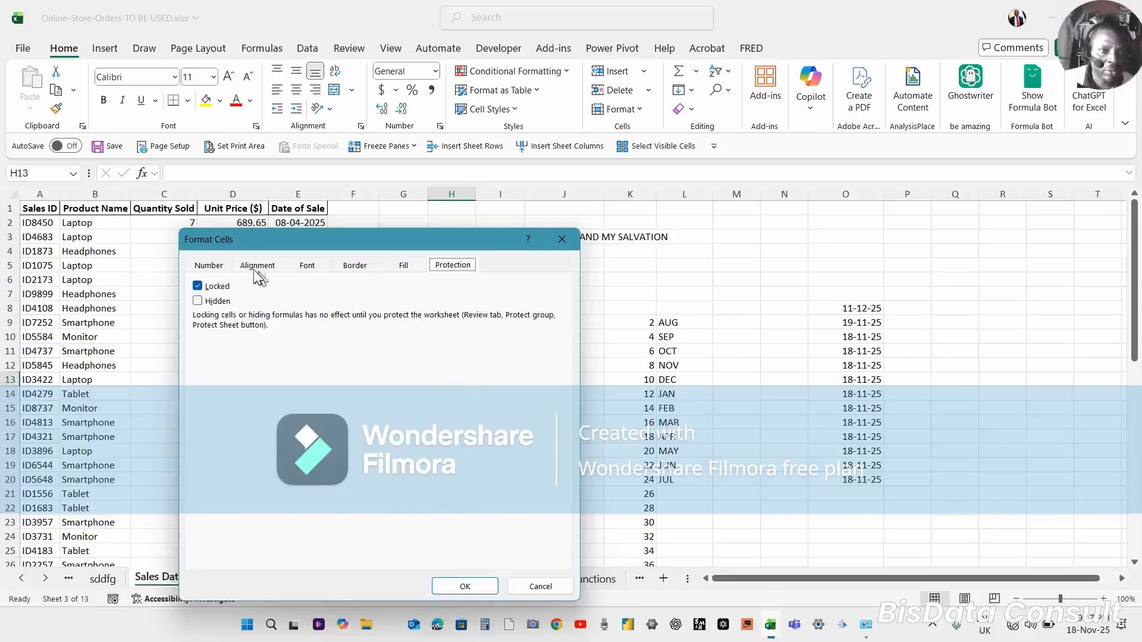
left_click(229, 266)
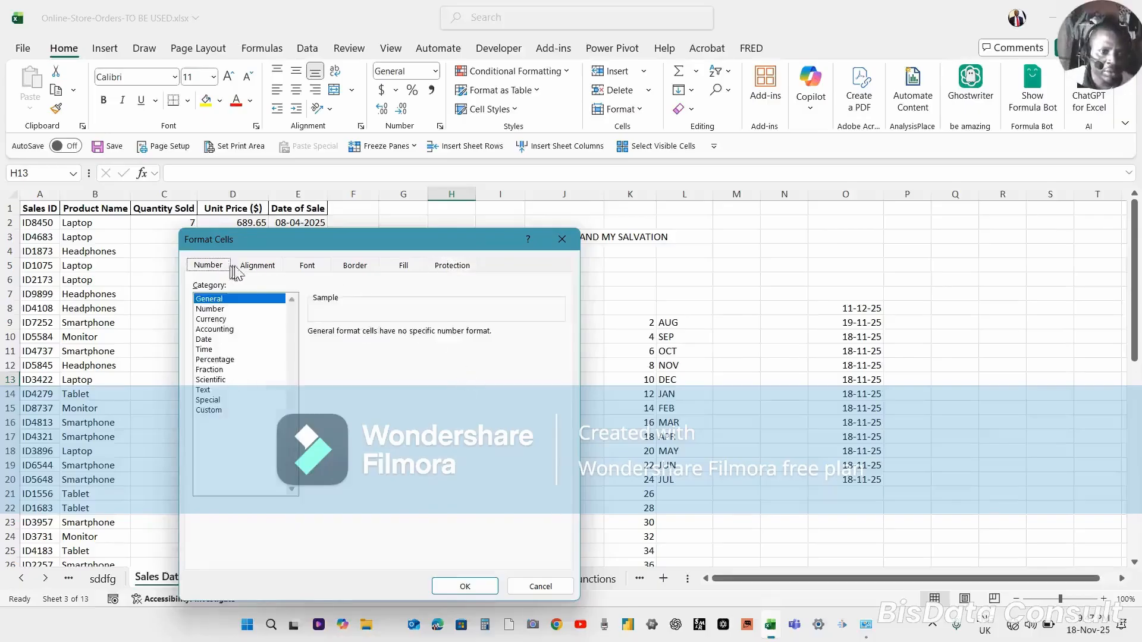
left_click(251, 266)
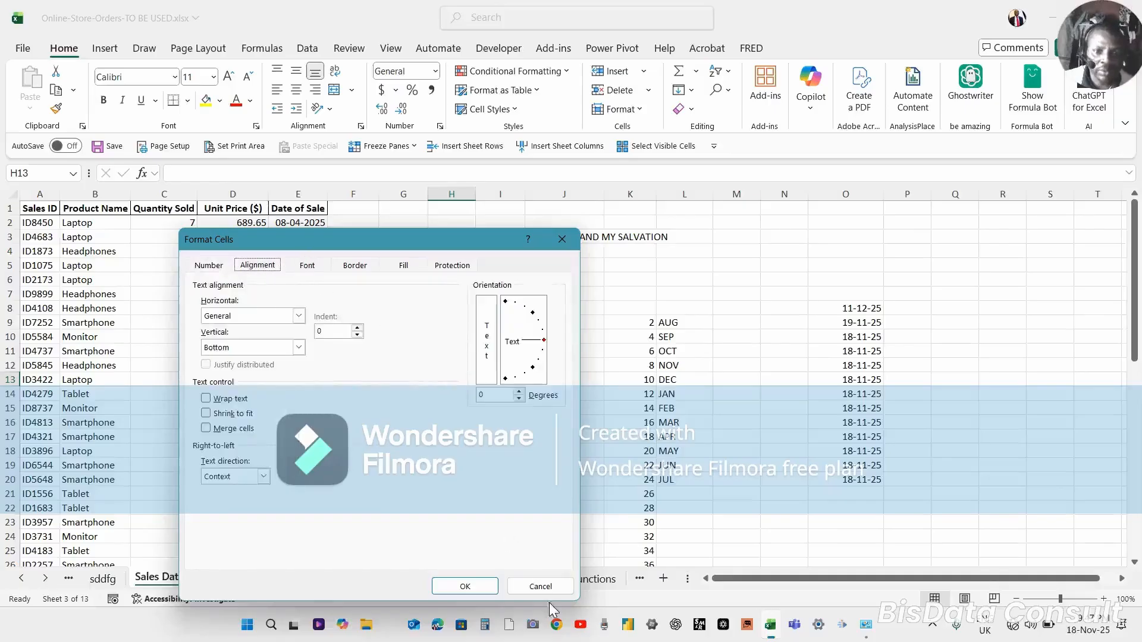
left_click(538, 587)
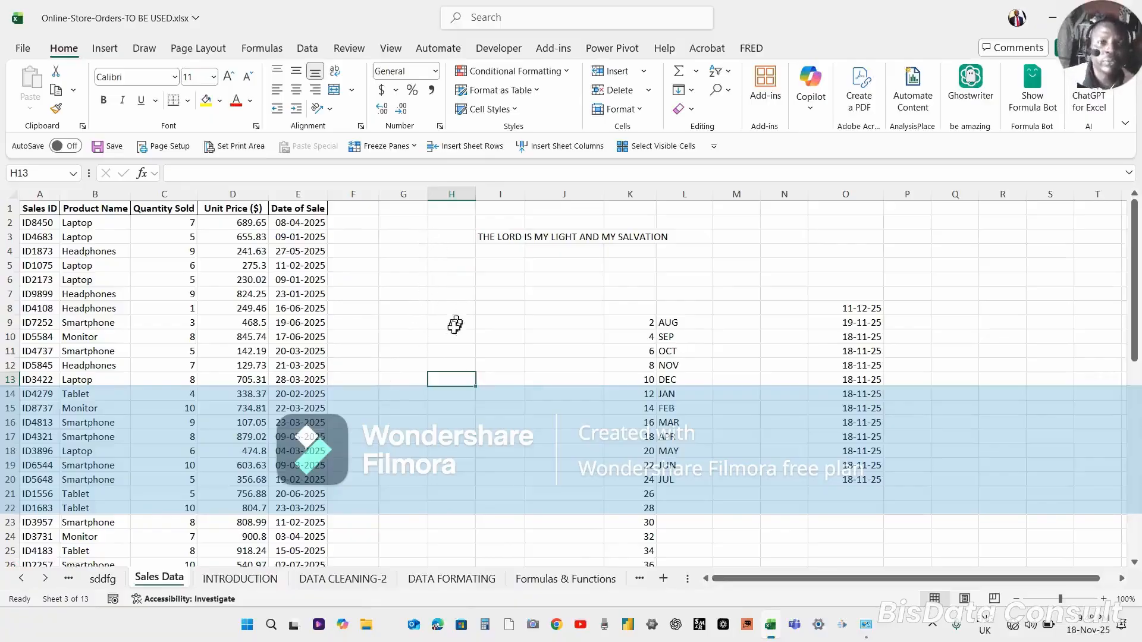
left_click(250, 310)
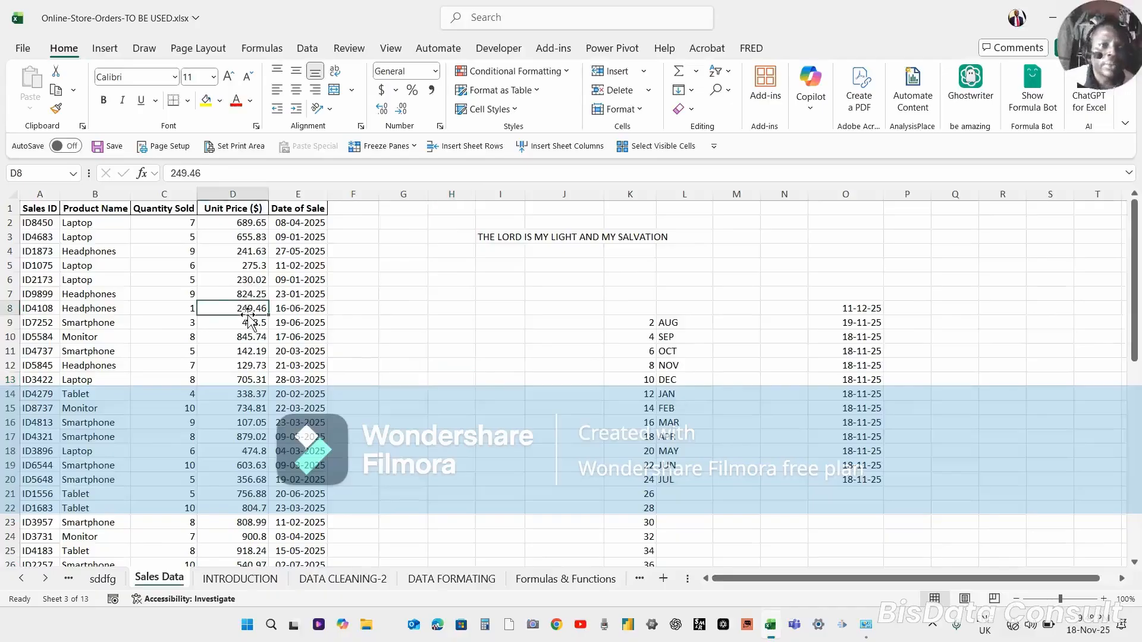
left_click(245, 250)
left_click(235, 222)
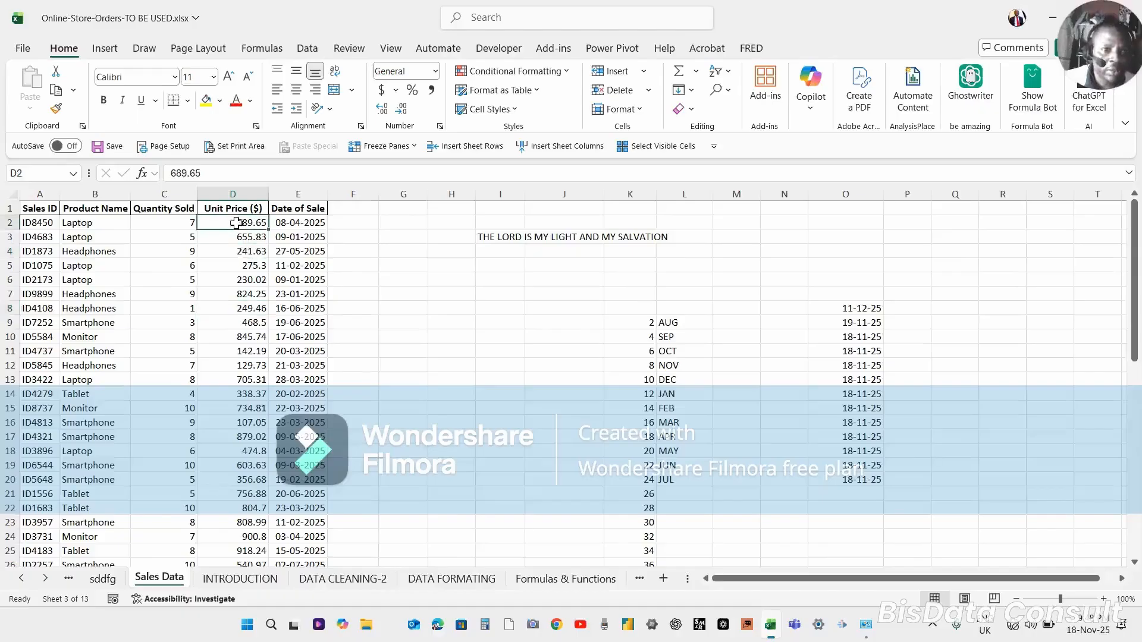
Inspect the Unit Price values in several cells of column D.
left_click(247, 294)
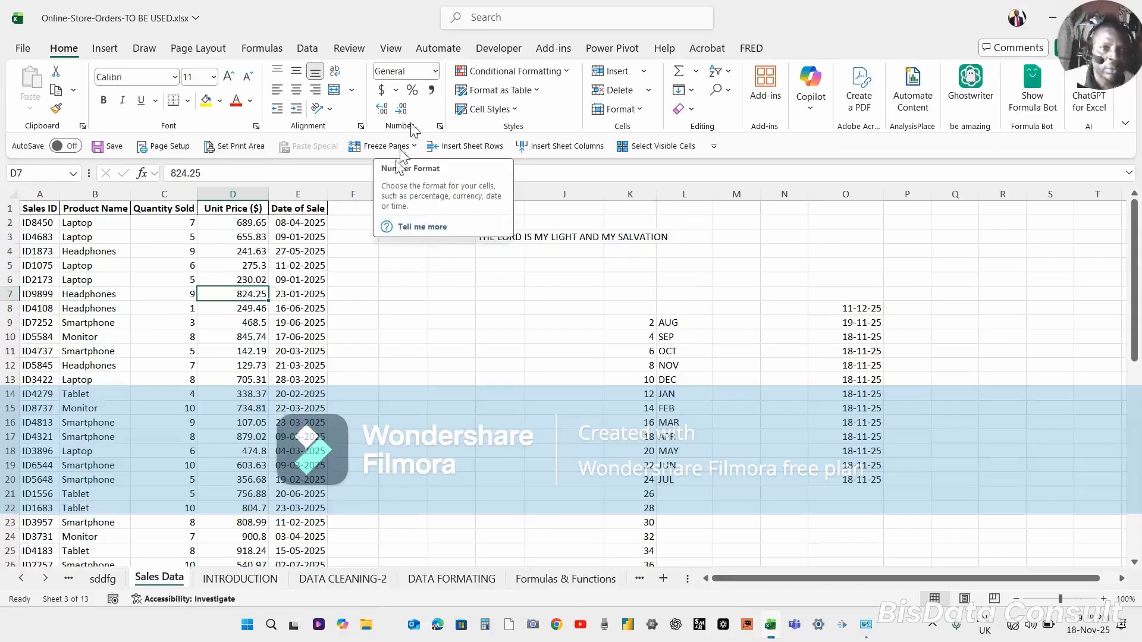
left_click(250, 320)
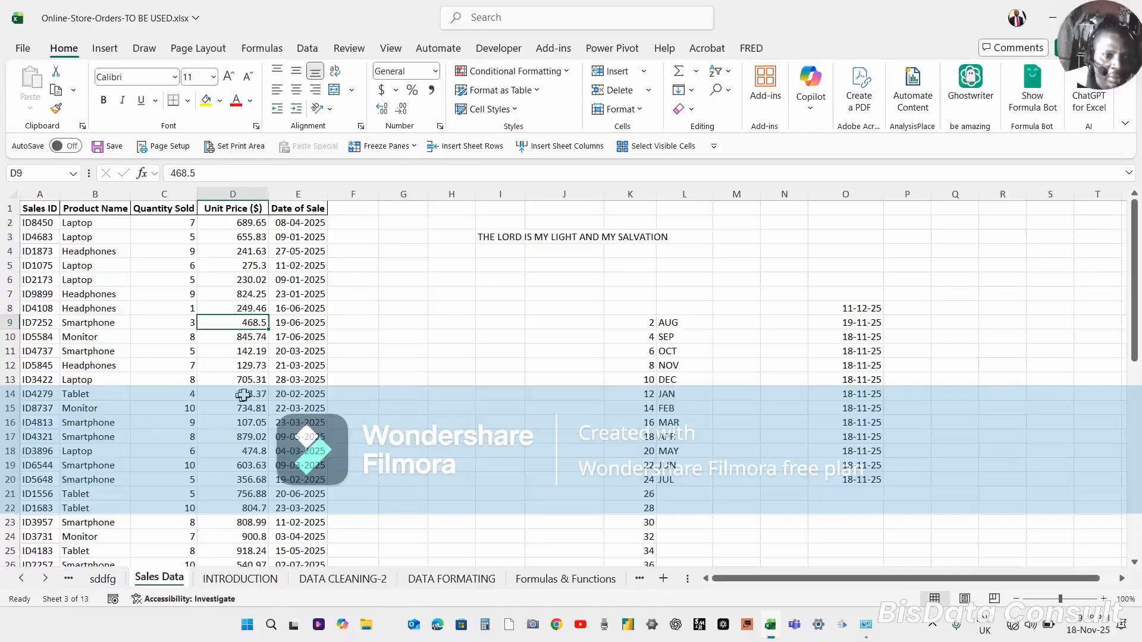
left_click(244, 268)
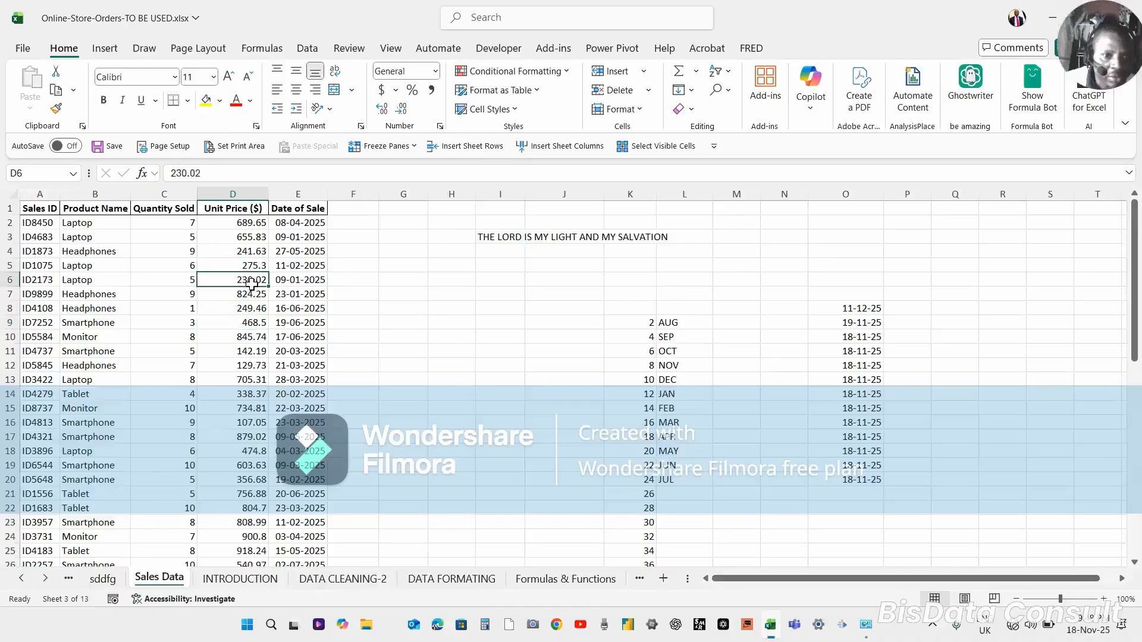
left_click(252, 281)
left_click(254, 319)
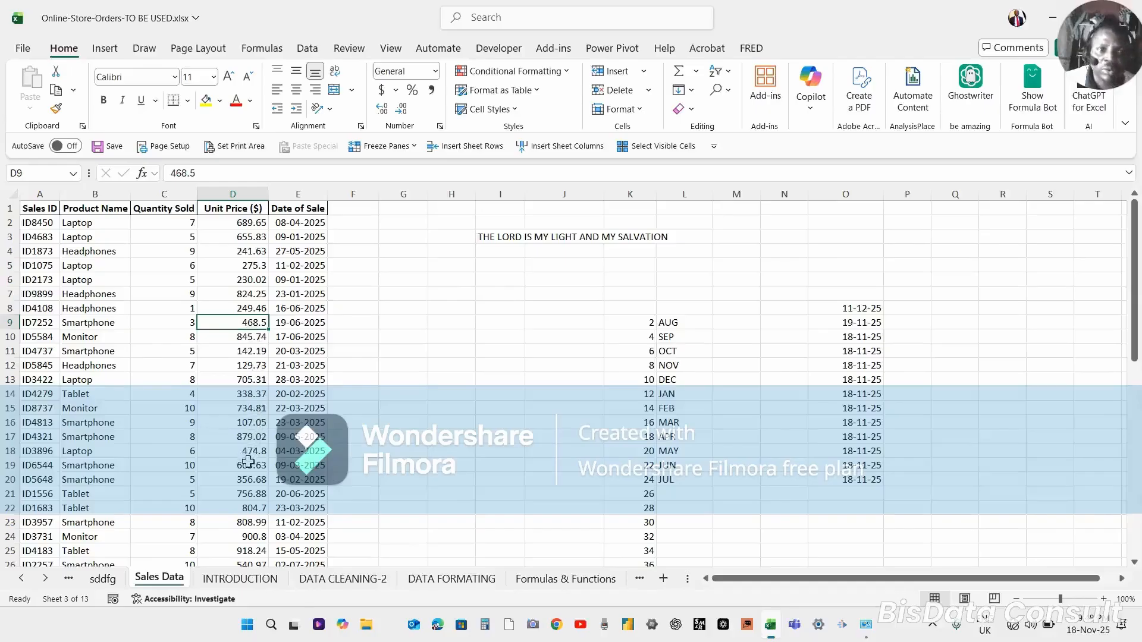
left_click(249, 225)
left_click(254, 264)
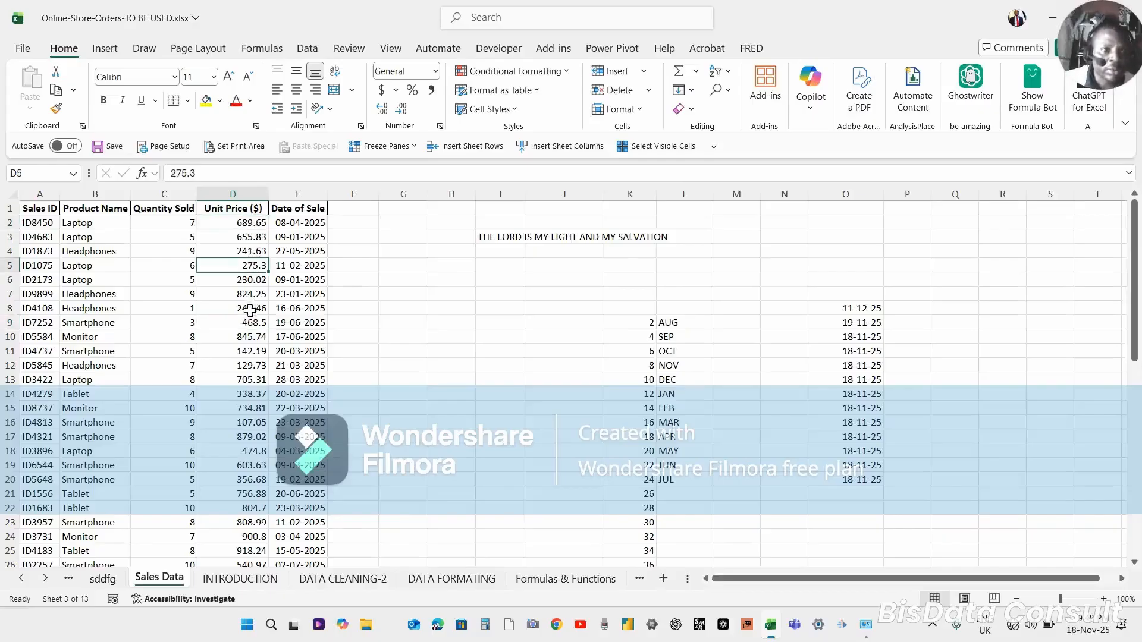
left_click_drag(249, 309, 244, 225)
left_click(243, 225)
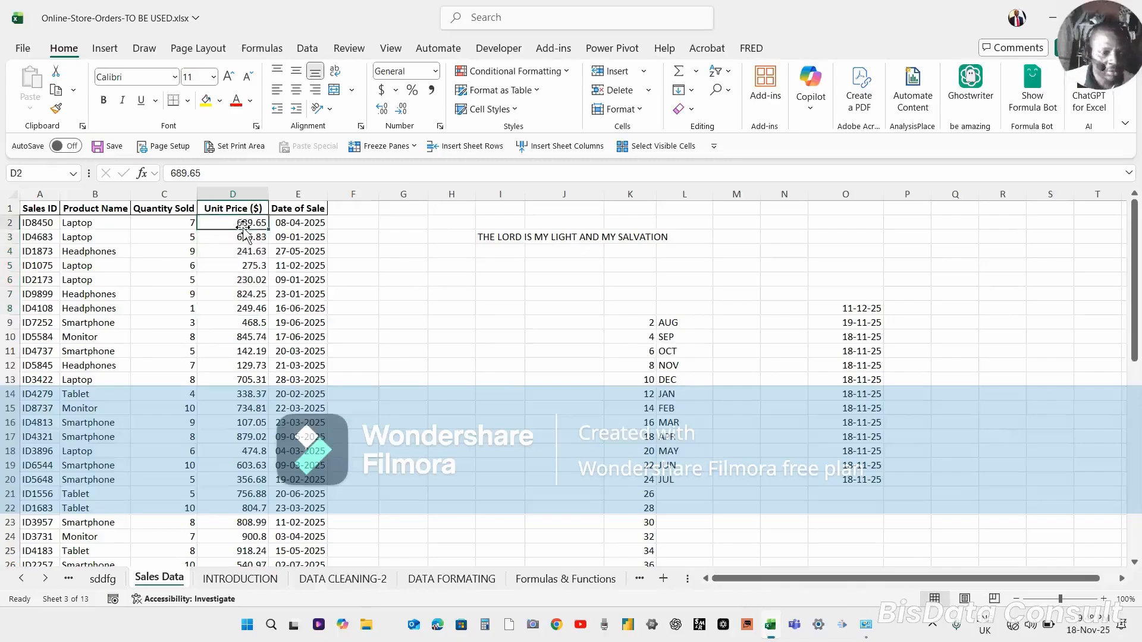
Select the Unit Price values D2:D32 and apply the Number format followed by Comma Style.
key("ctrl+shift+Down")
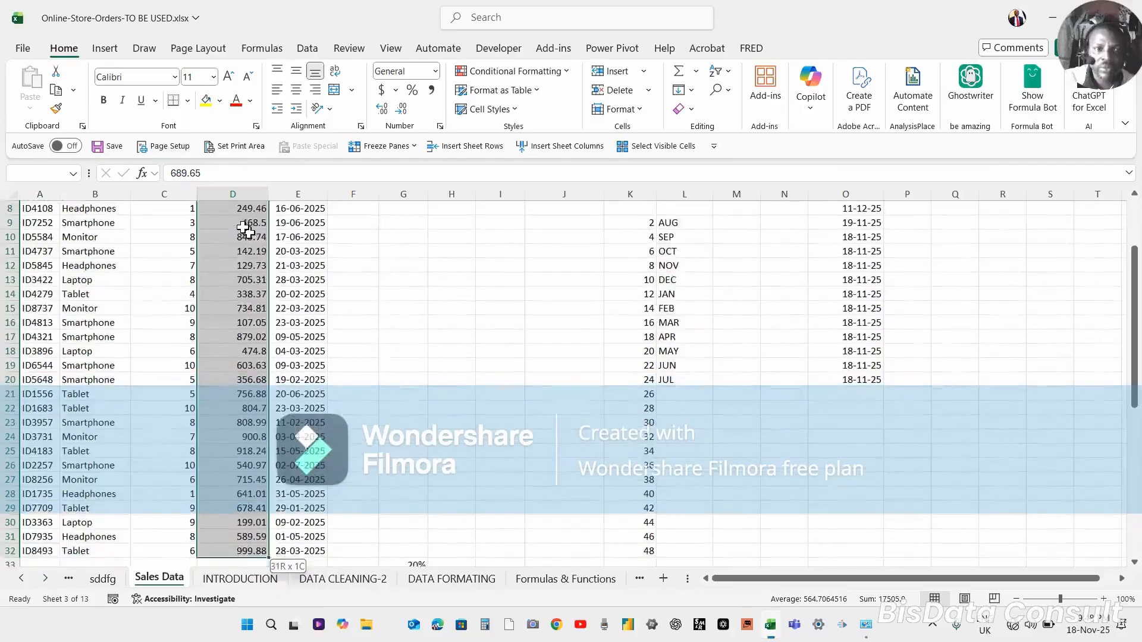
left_click(436, 72)
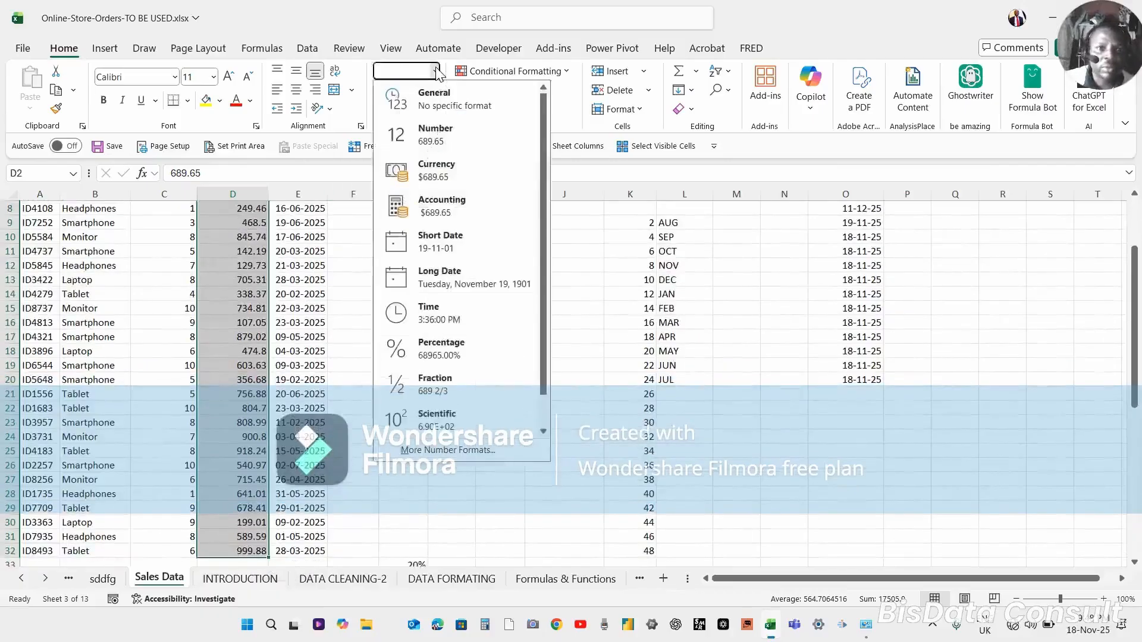
left_click(440, 143)
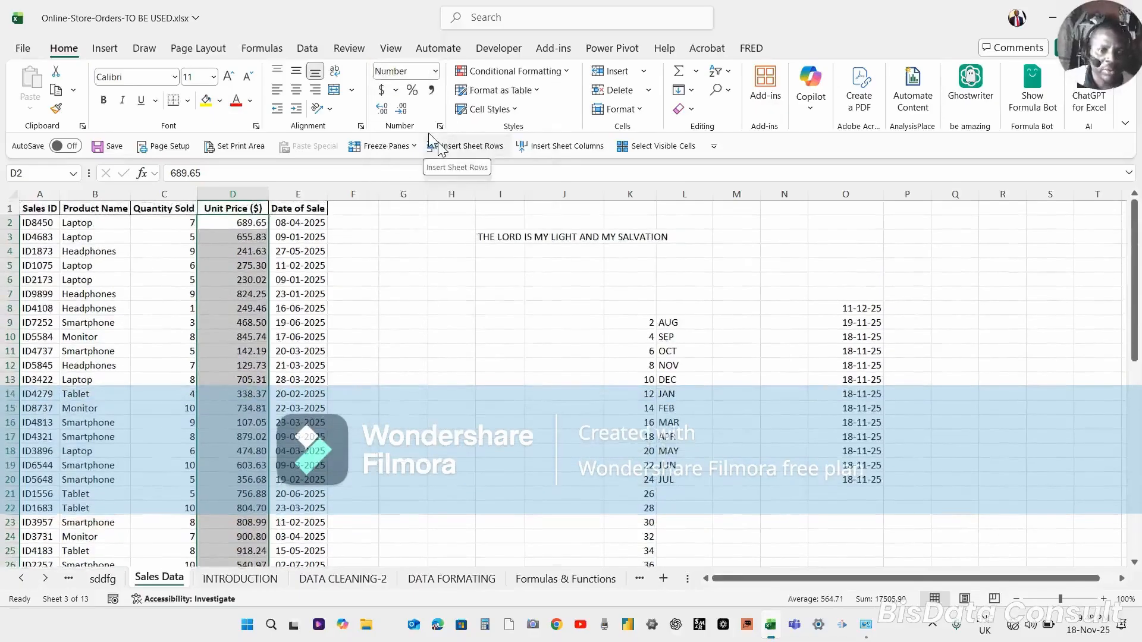
left_click(436, 72)
left_click(437, 71)
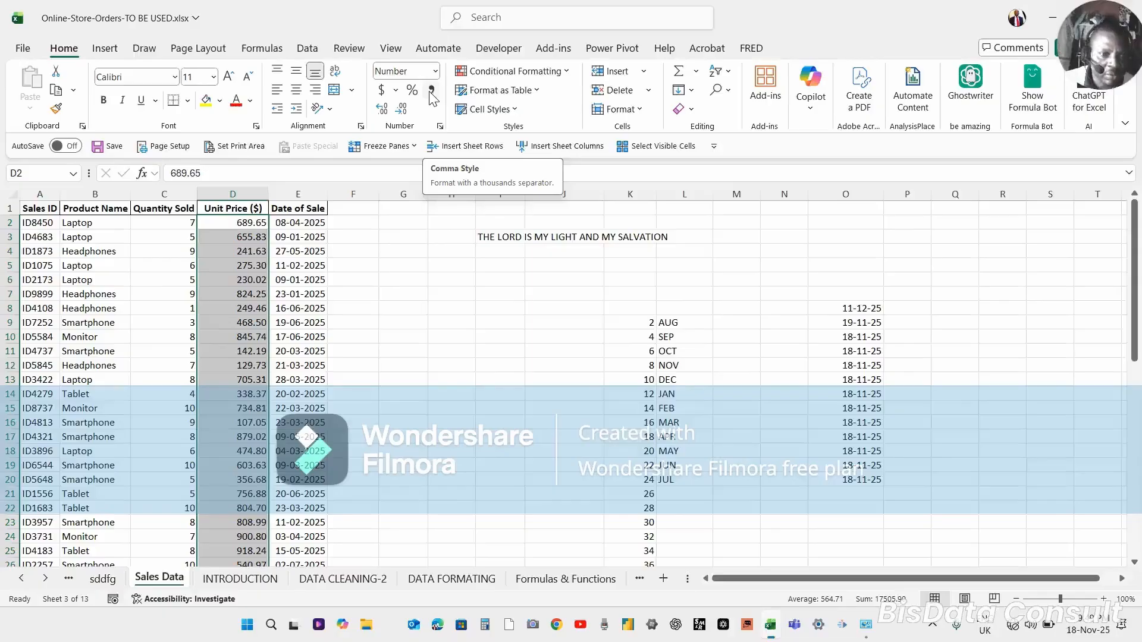
left_click(430, 91)
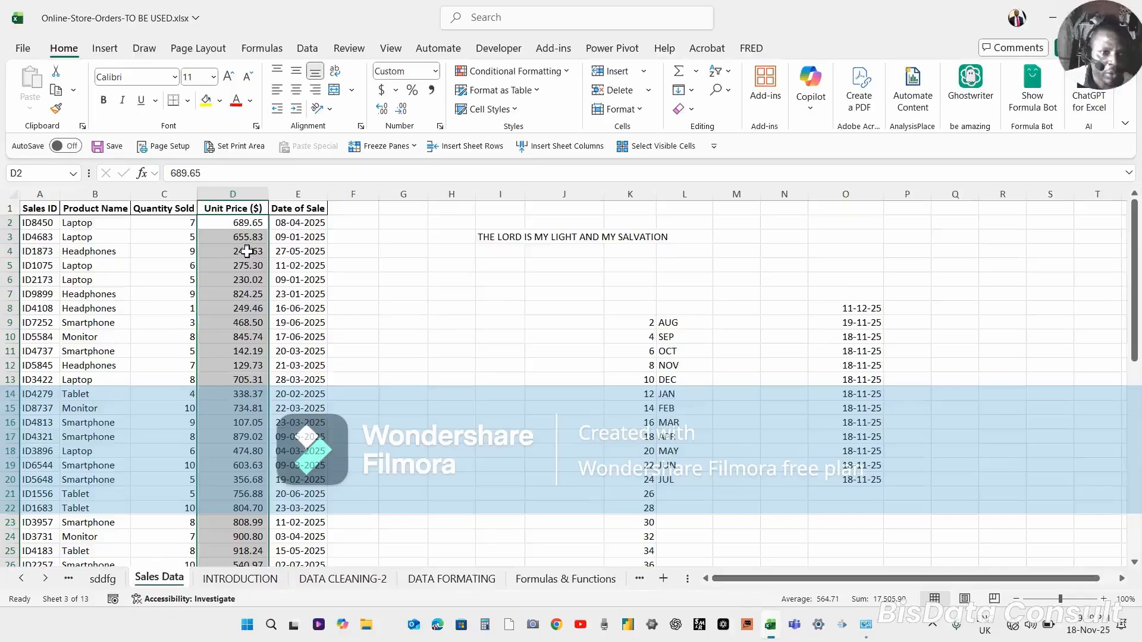
Enter 12445 as the unit price in D32.
left_click(235, 465)
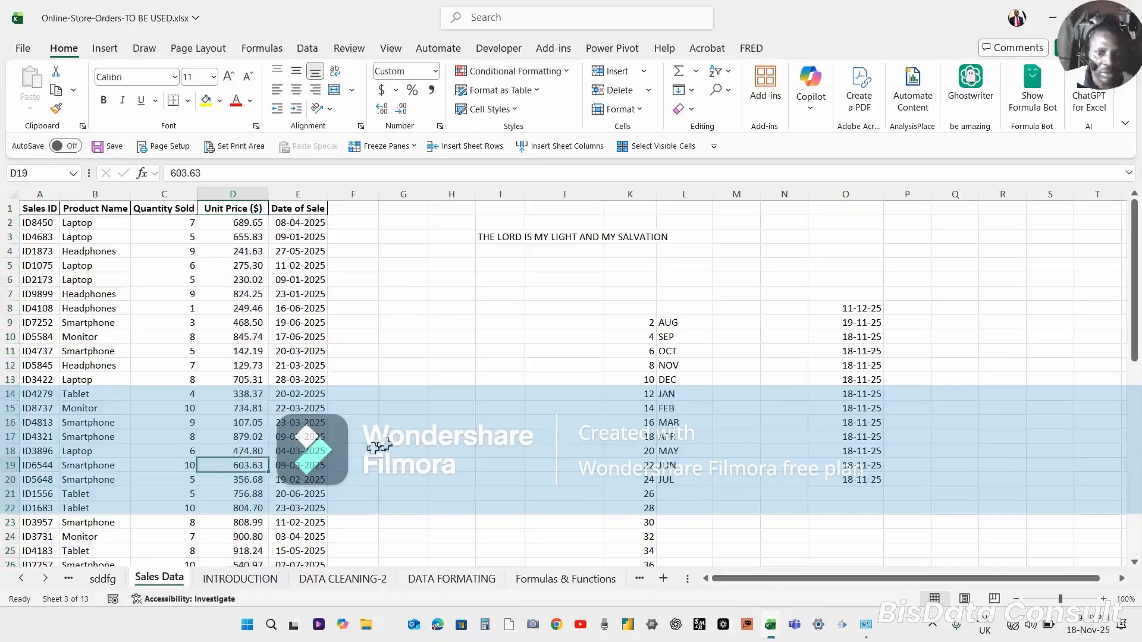
left_click_drag(1136, 285, 1126, 387)
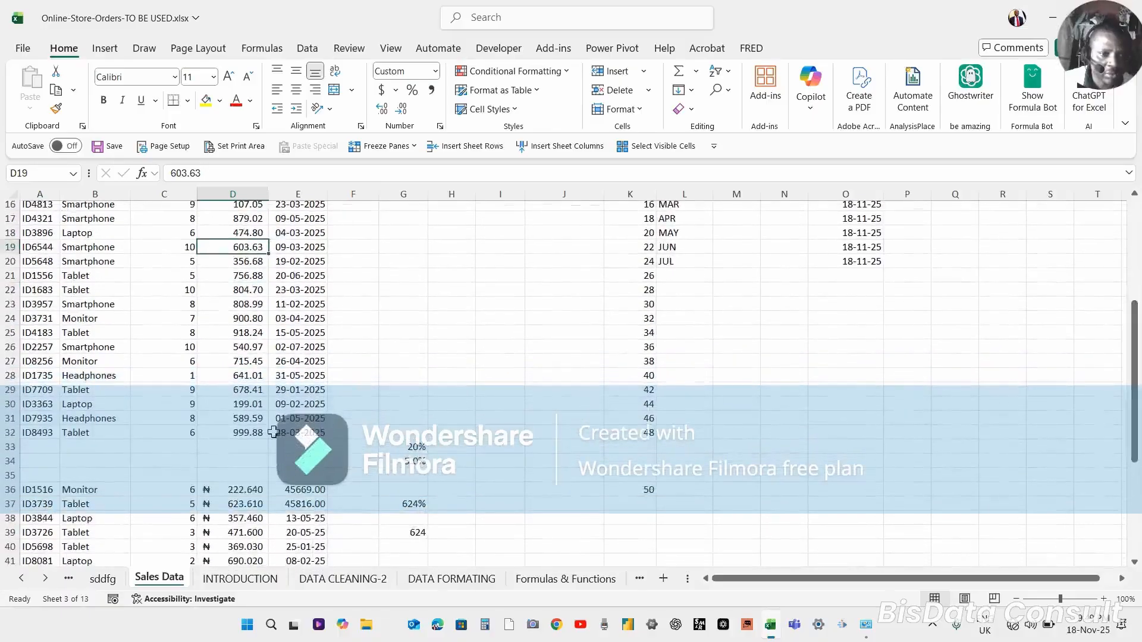
left_click(248, 431)
type("12445")
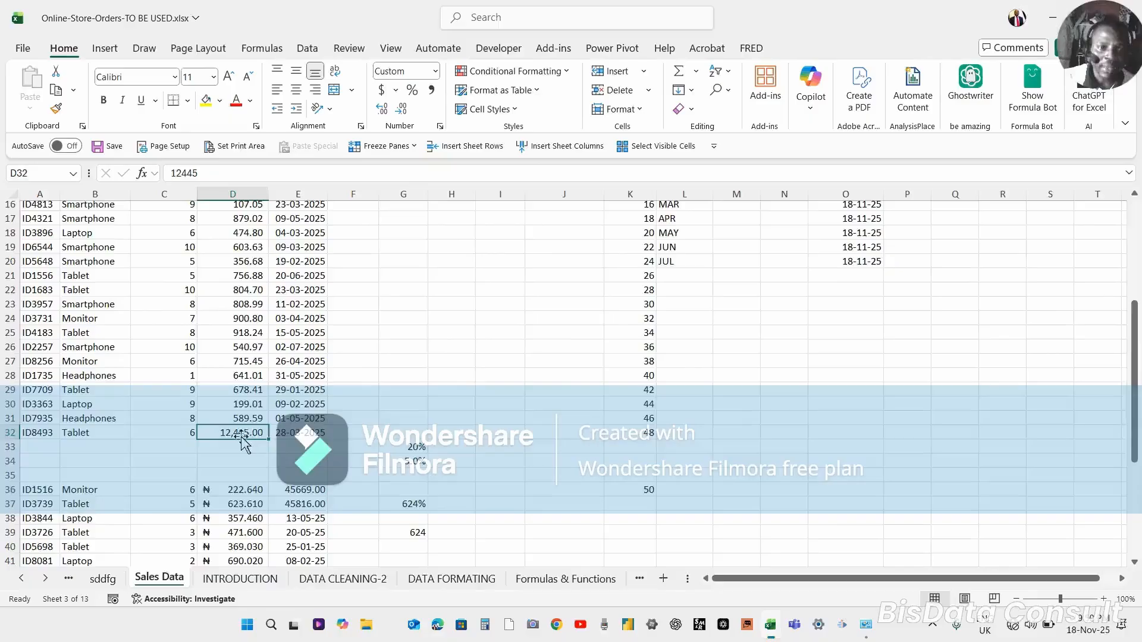
left_click(245, 405)
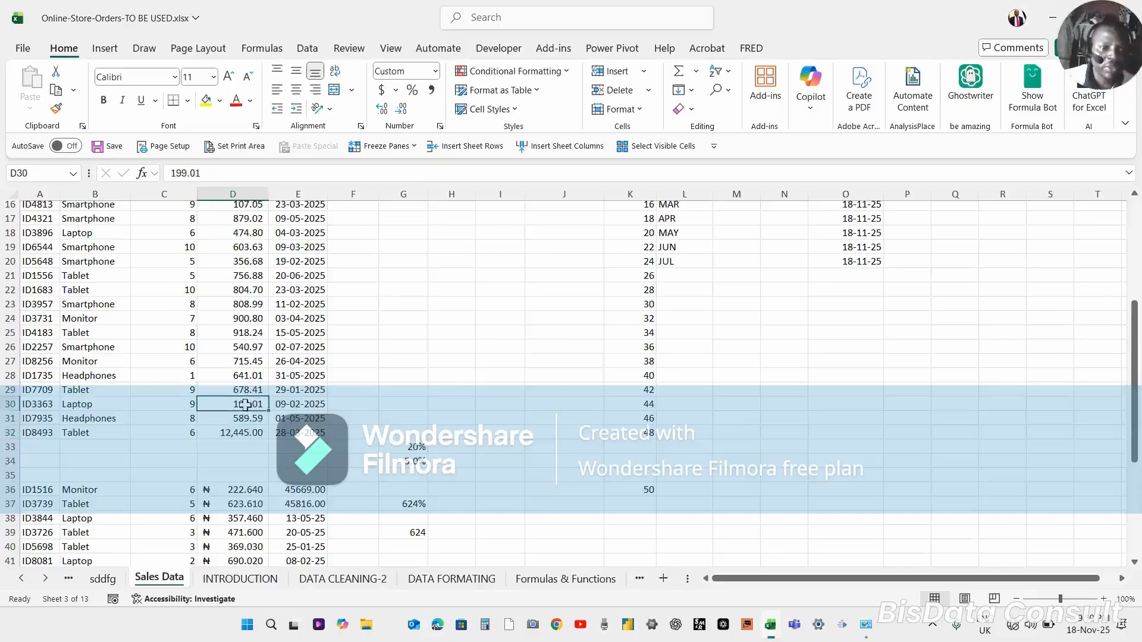
left_click(237, 433)
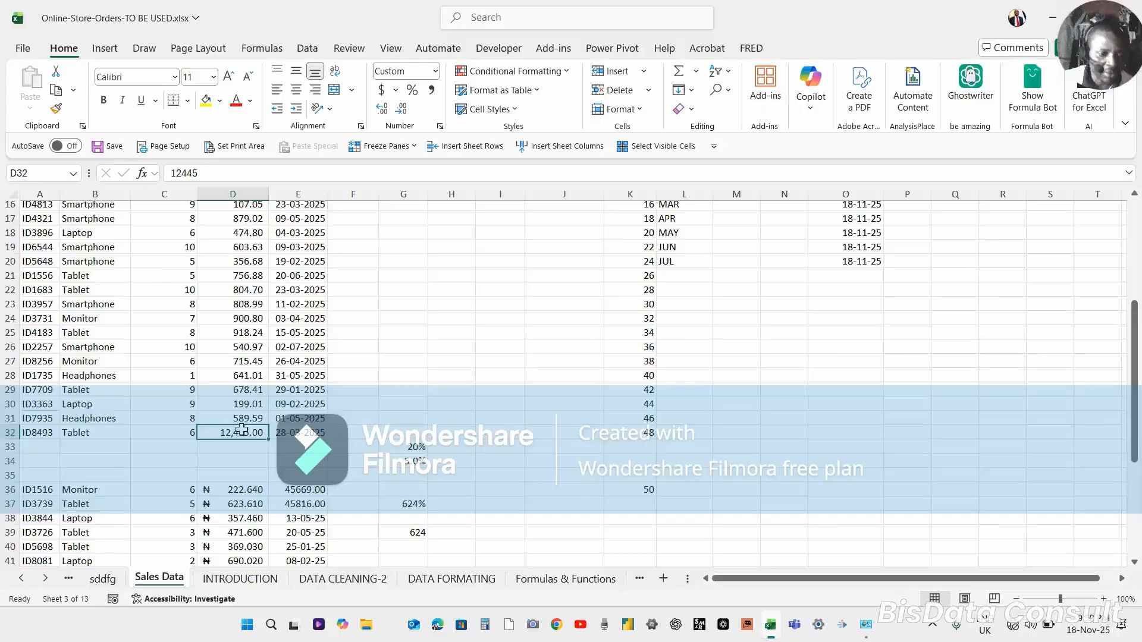
Copy D32 into H24 and autofit column H to show the value.
key("ctrl+c")
left_click(436, 314)
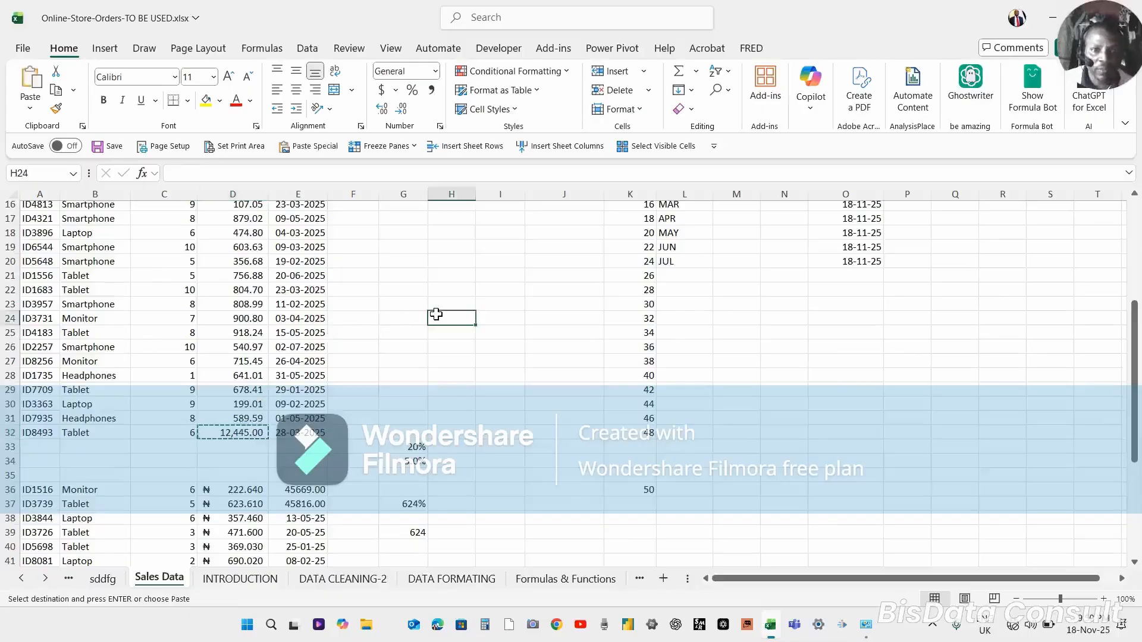
key("ctrl+v")
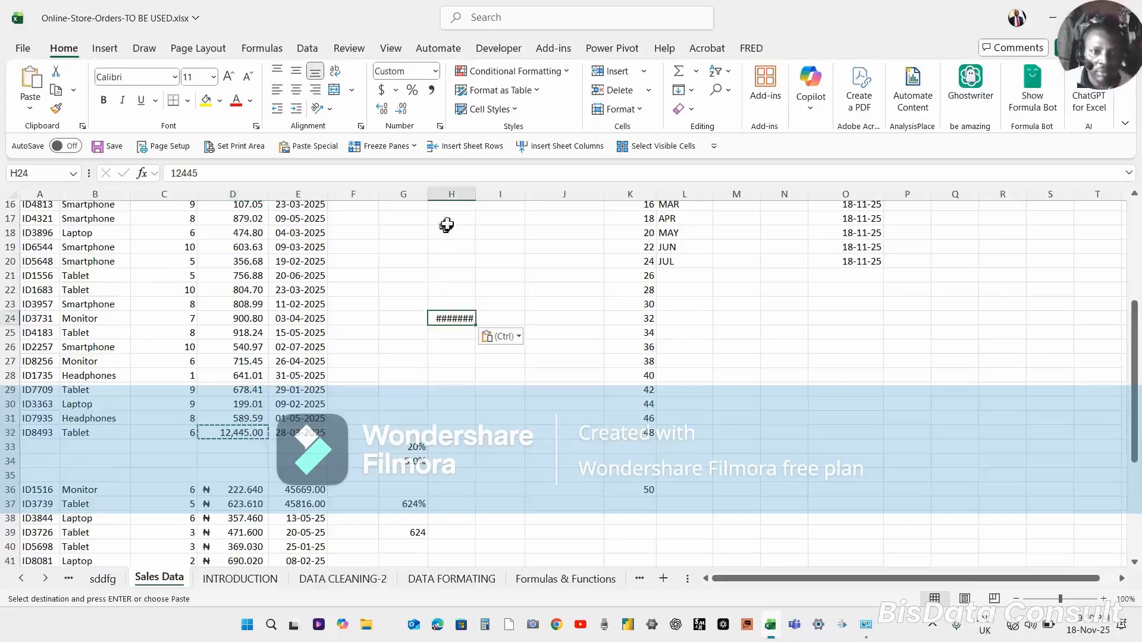
double_click(476, 194)
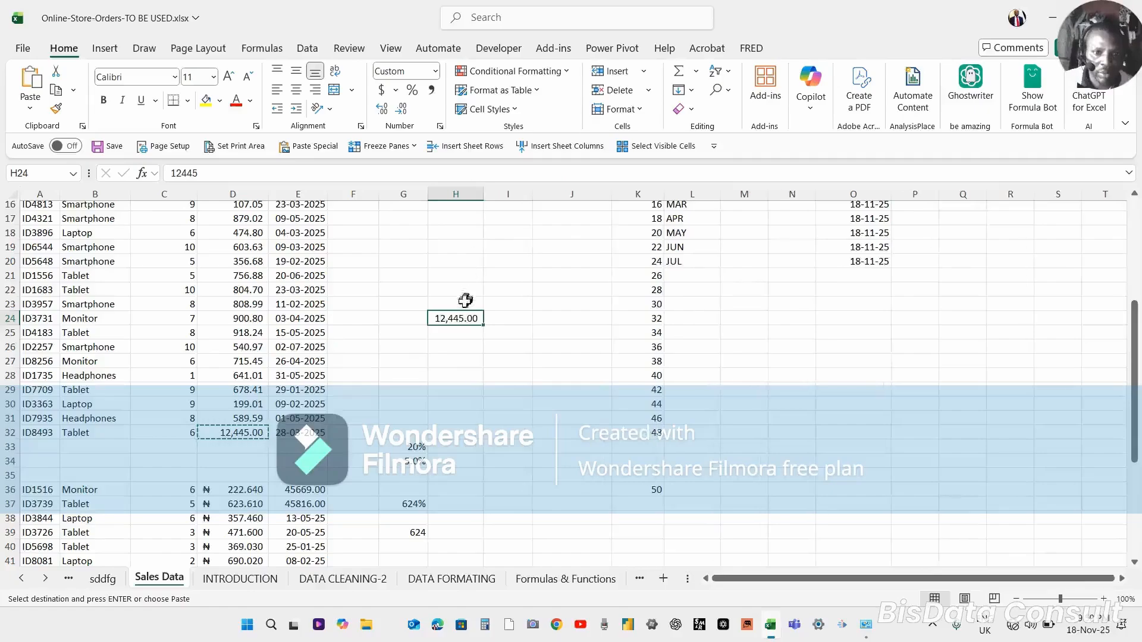
Enter 12,552 in H26.
left_click(448, 345)
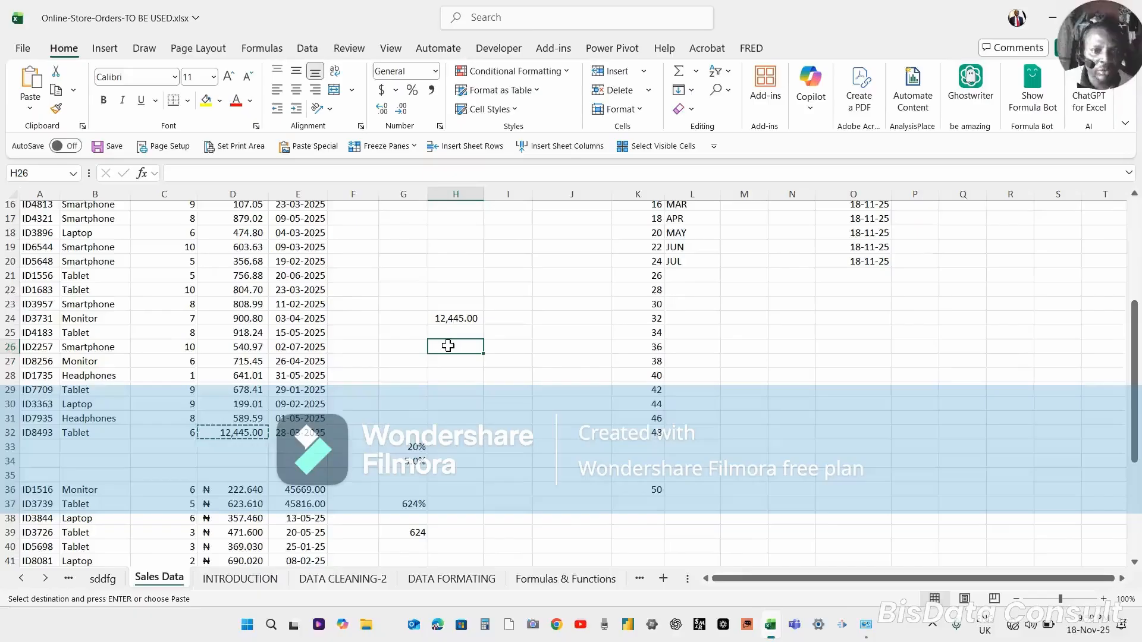
type("12")
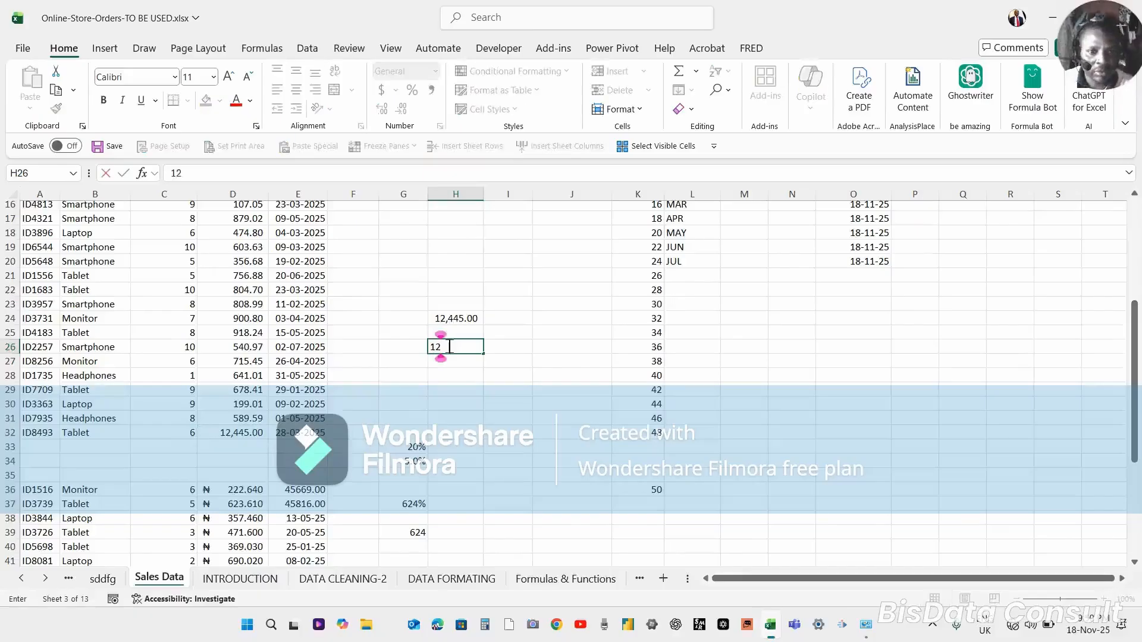
type(",")
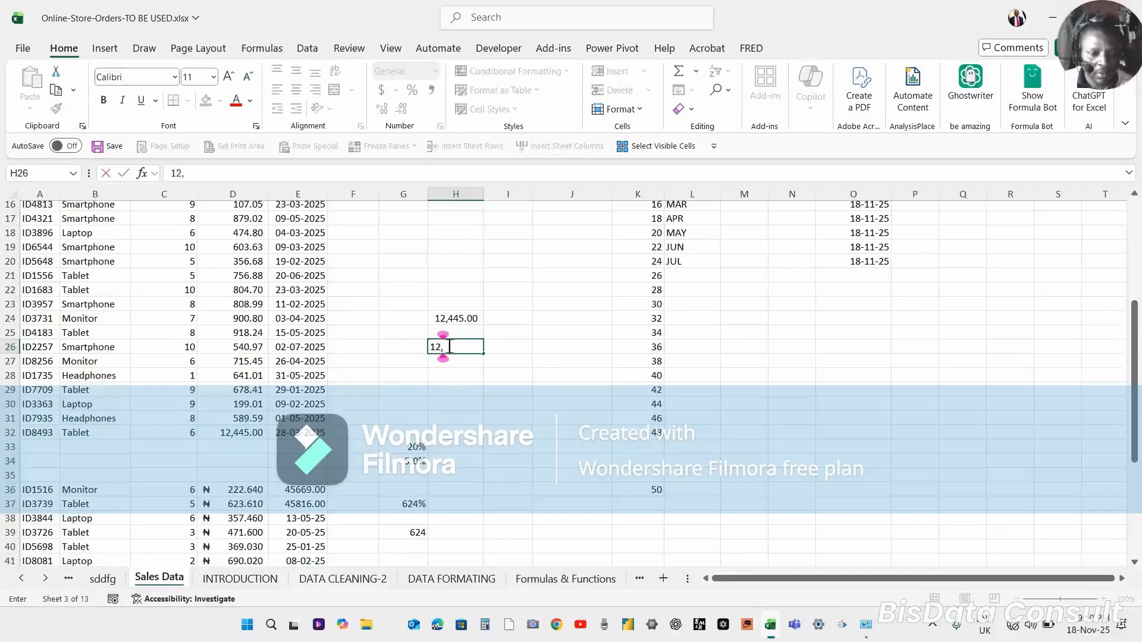
type("552")
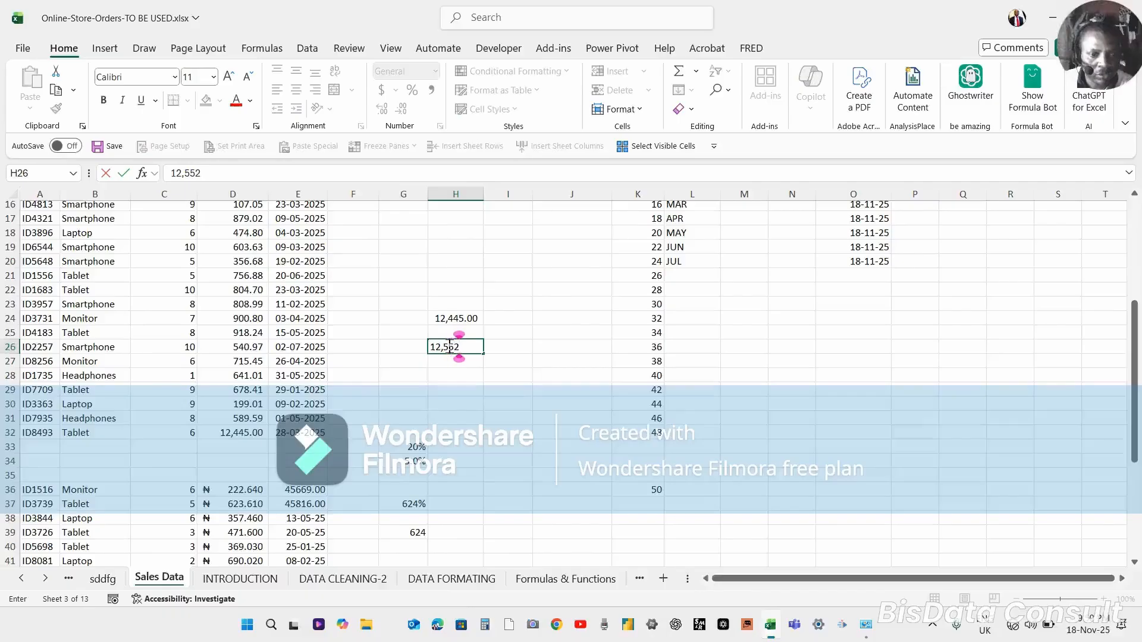
key("Return")
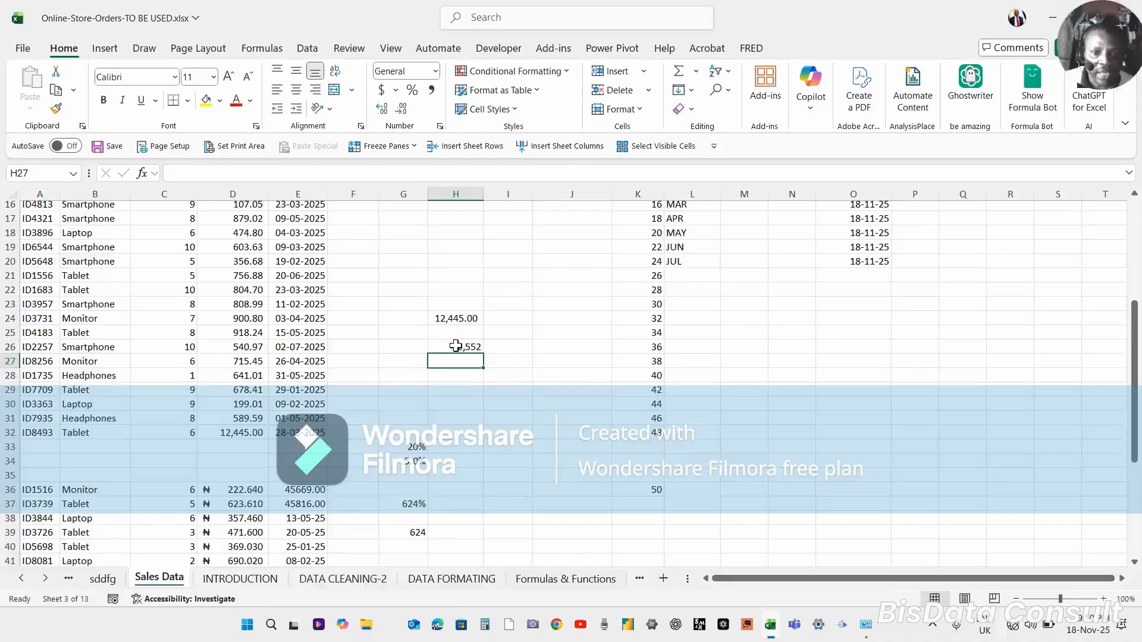
In H28 enter a formula that references H24.
left_click(461, 346)
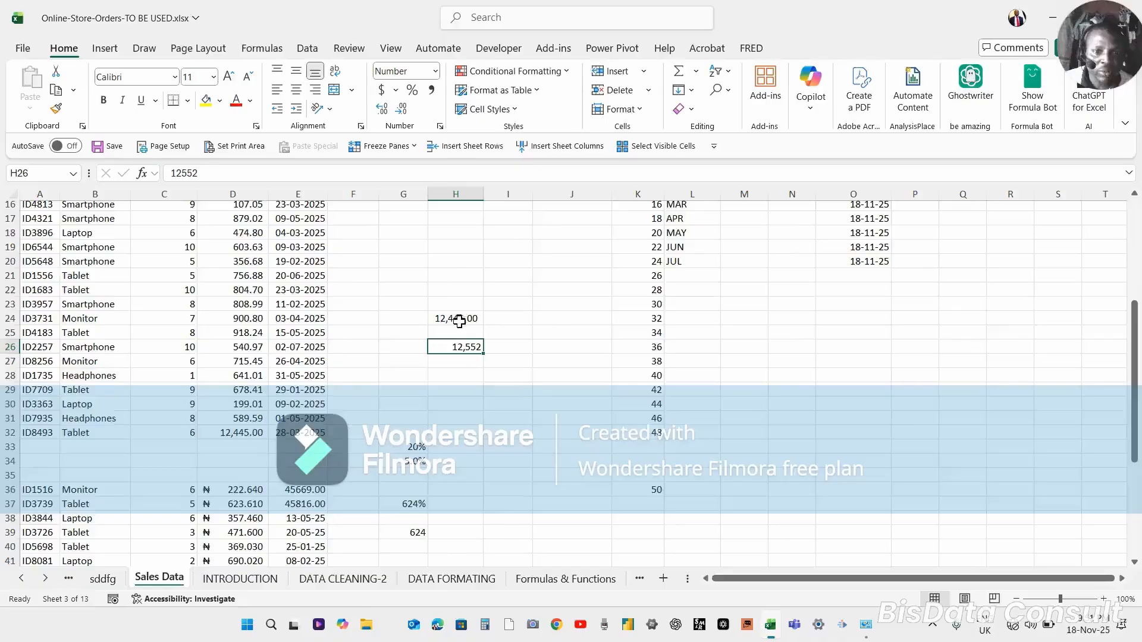
left_click(459, 371)
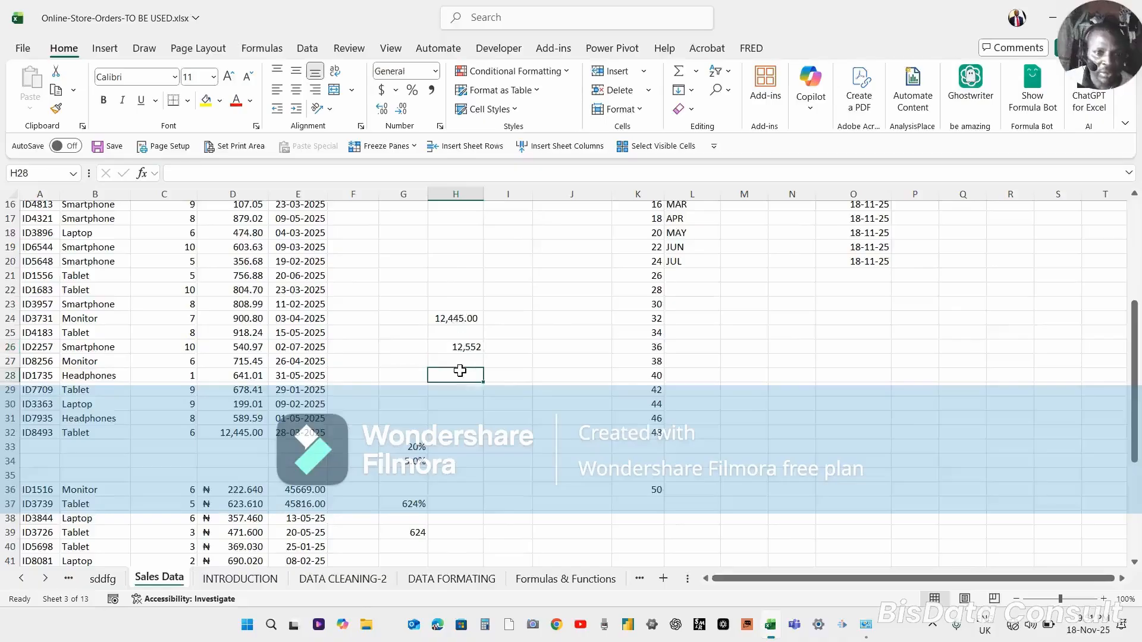
type("=")
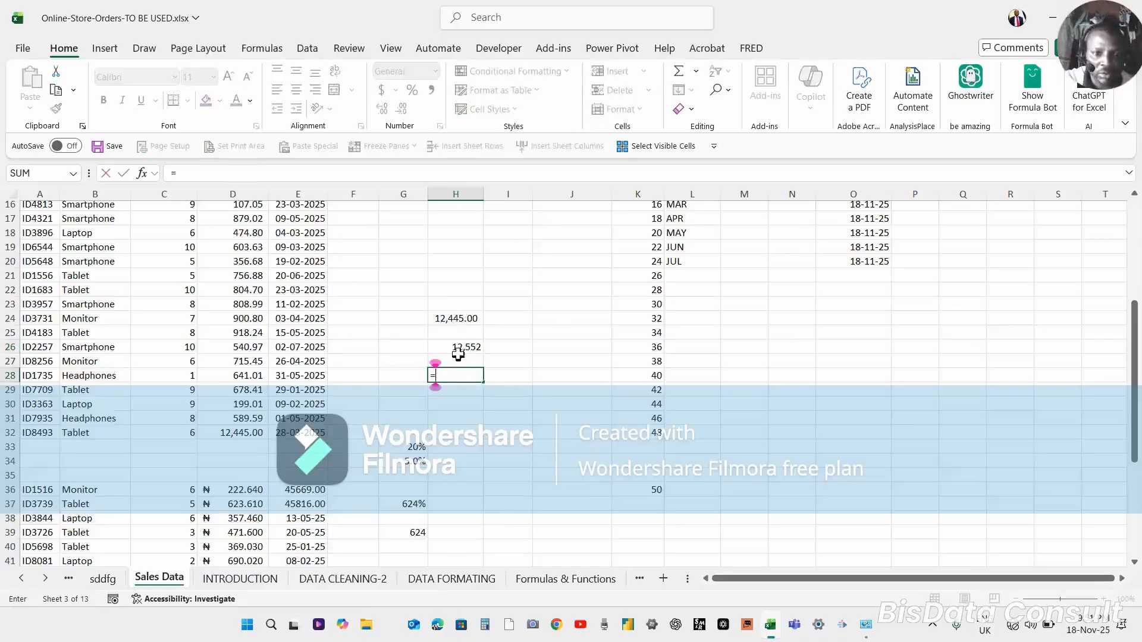
left_click(456, 347)
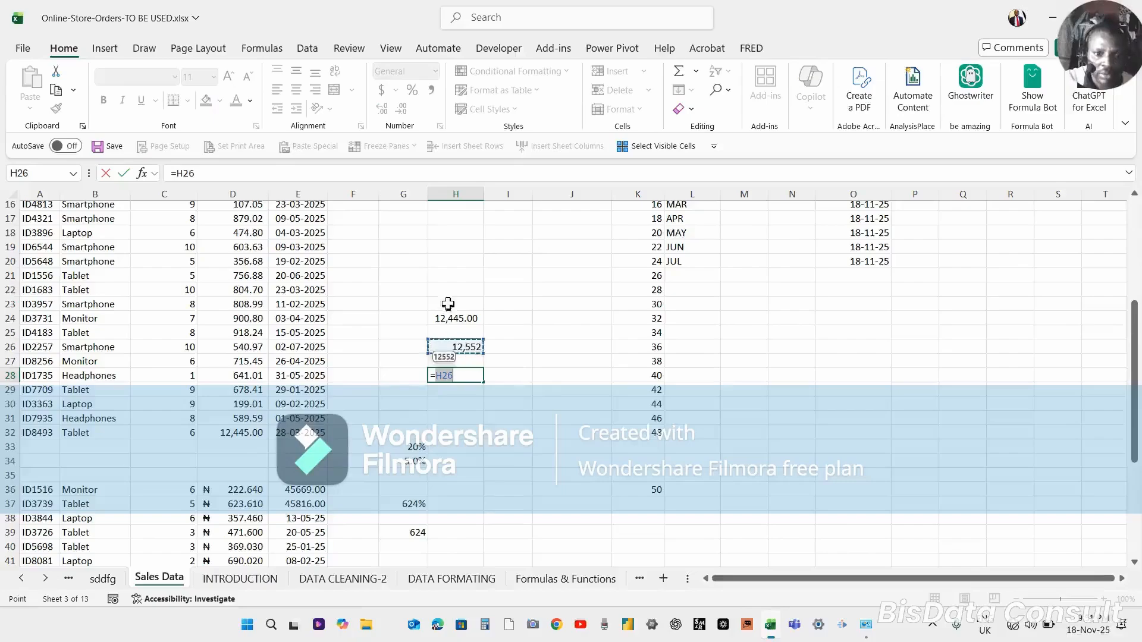
left_click(454, 318)
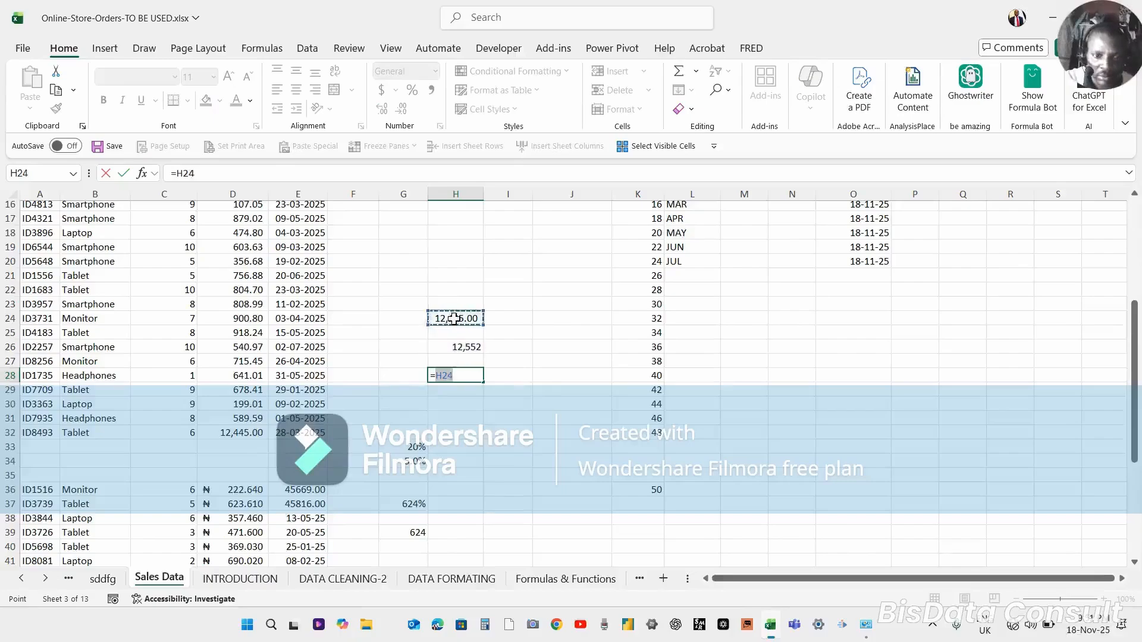
key("Return")
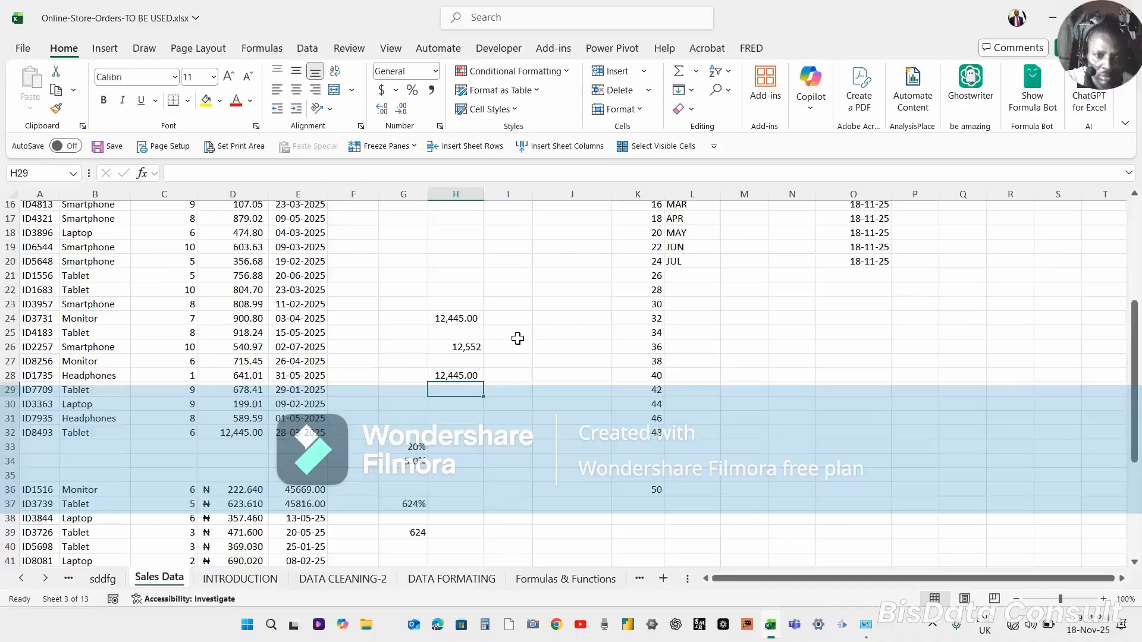
Examine the values, formats and formula in H26 and H28.
left_click(458, 376)
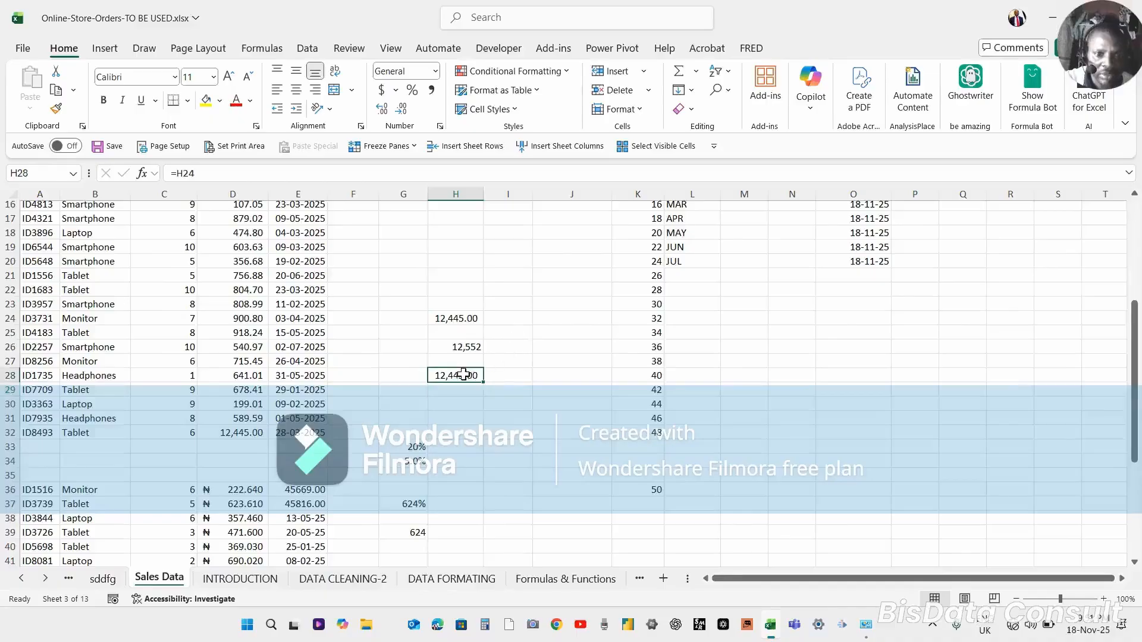
left_click(467, 345)
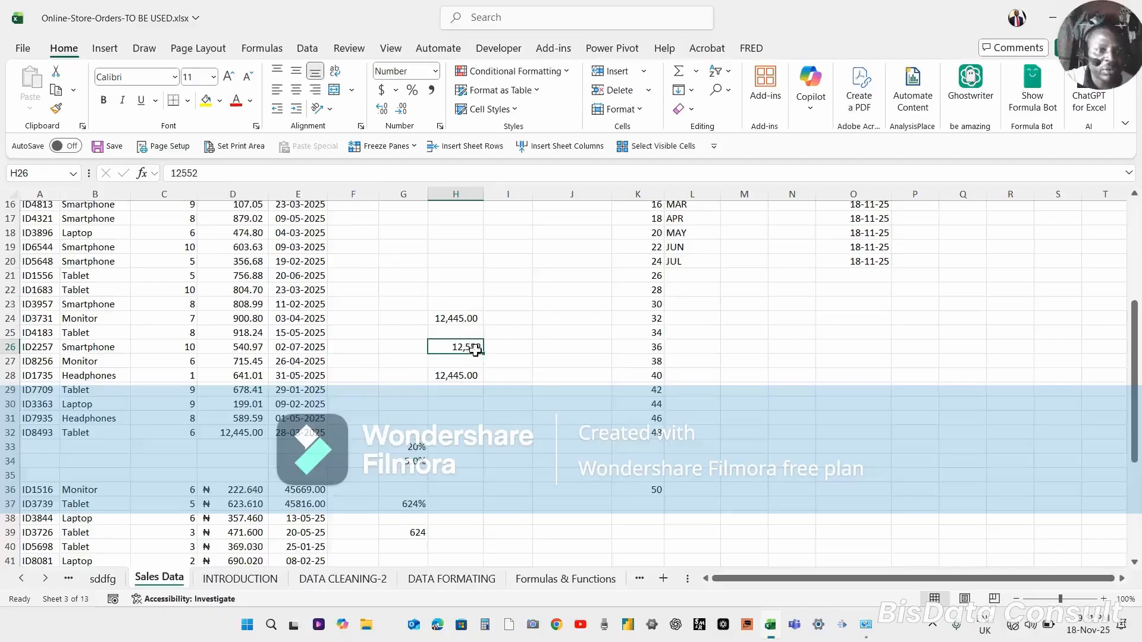
left_click(515, 378)
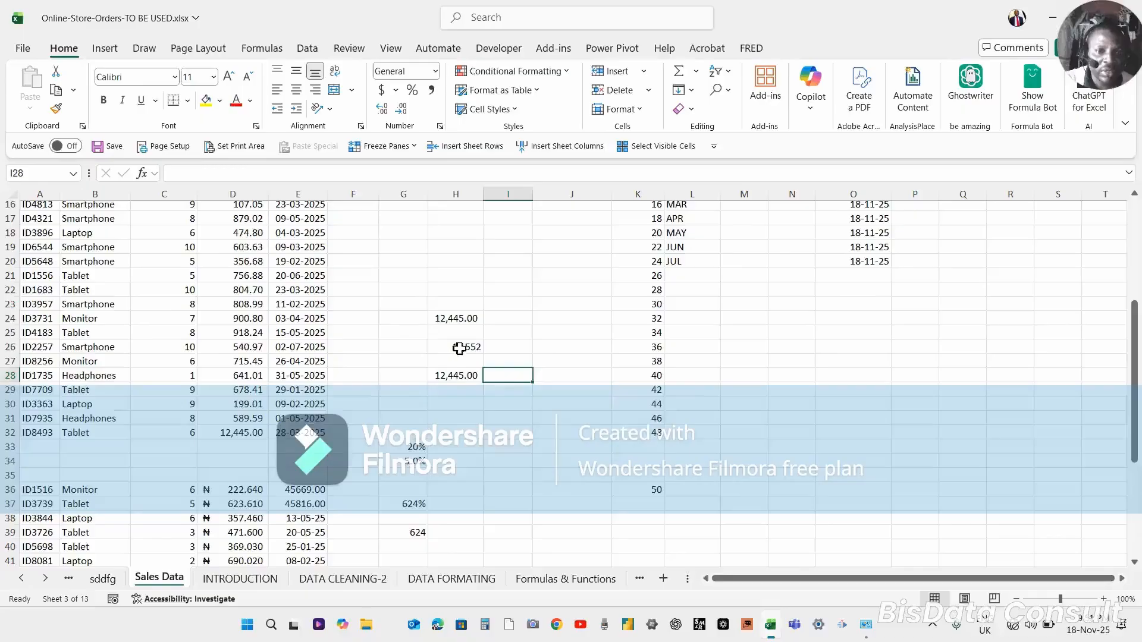
left_click_drag(458, 349, 460, 375)
left_click(460, 376)
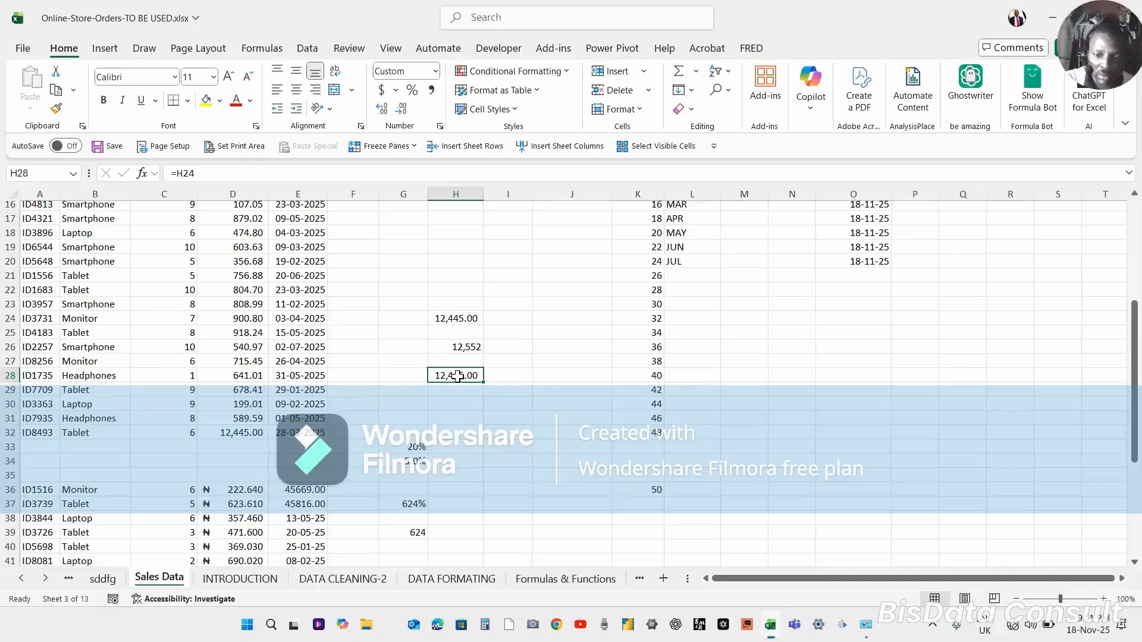
double_click(457, 376)
left_click(456, 393)
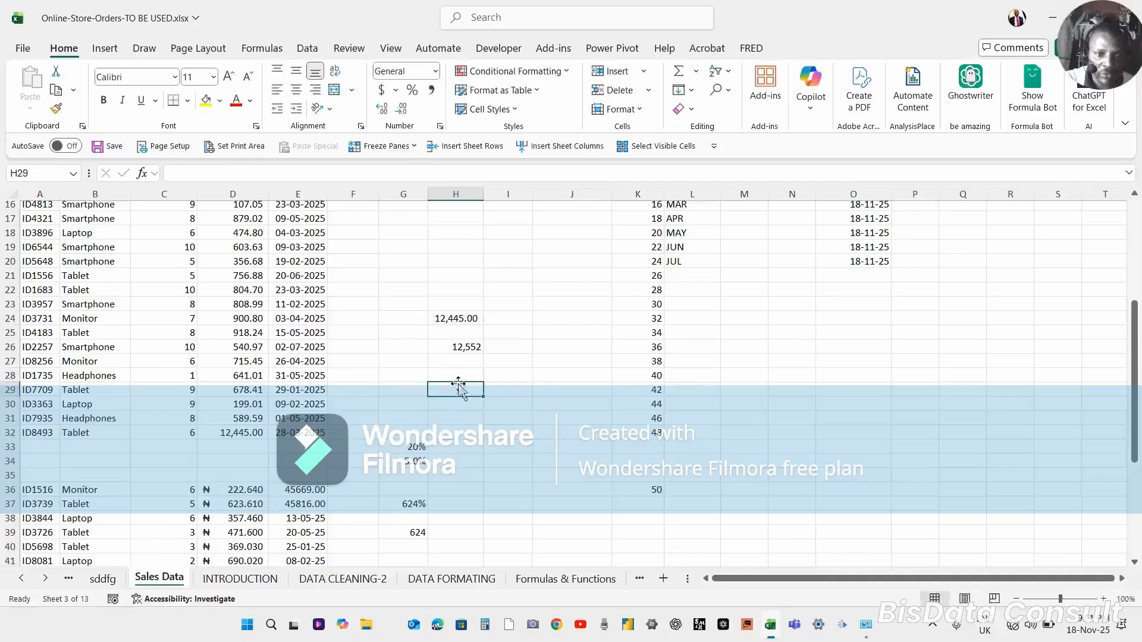
Enter 136,789 in H27.
left_click(466, 359)
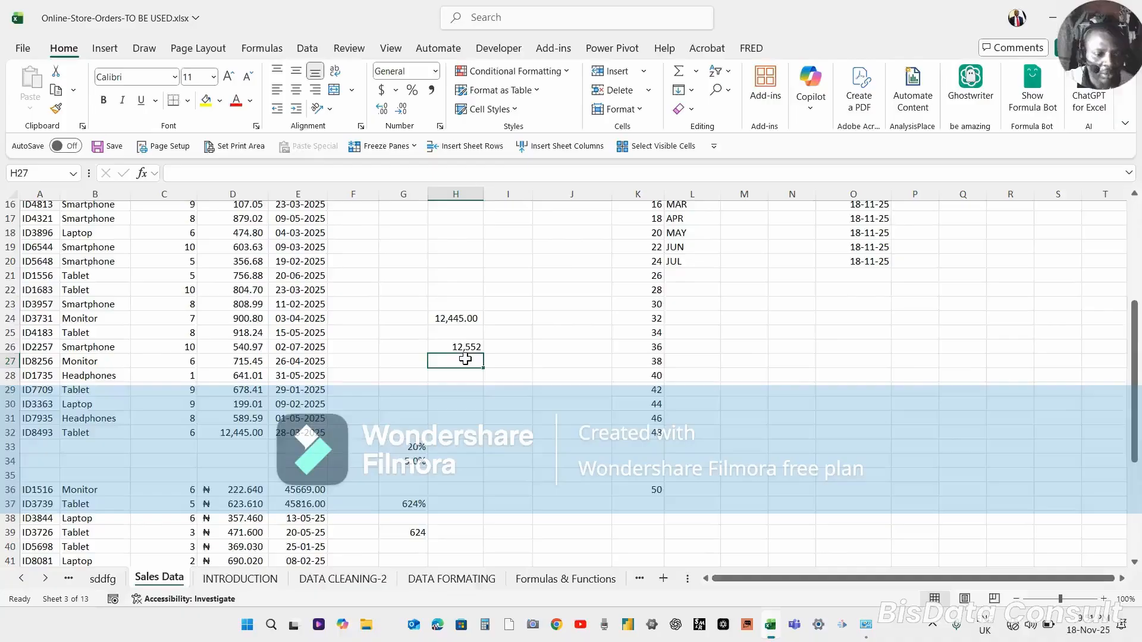
type("13,")
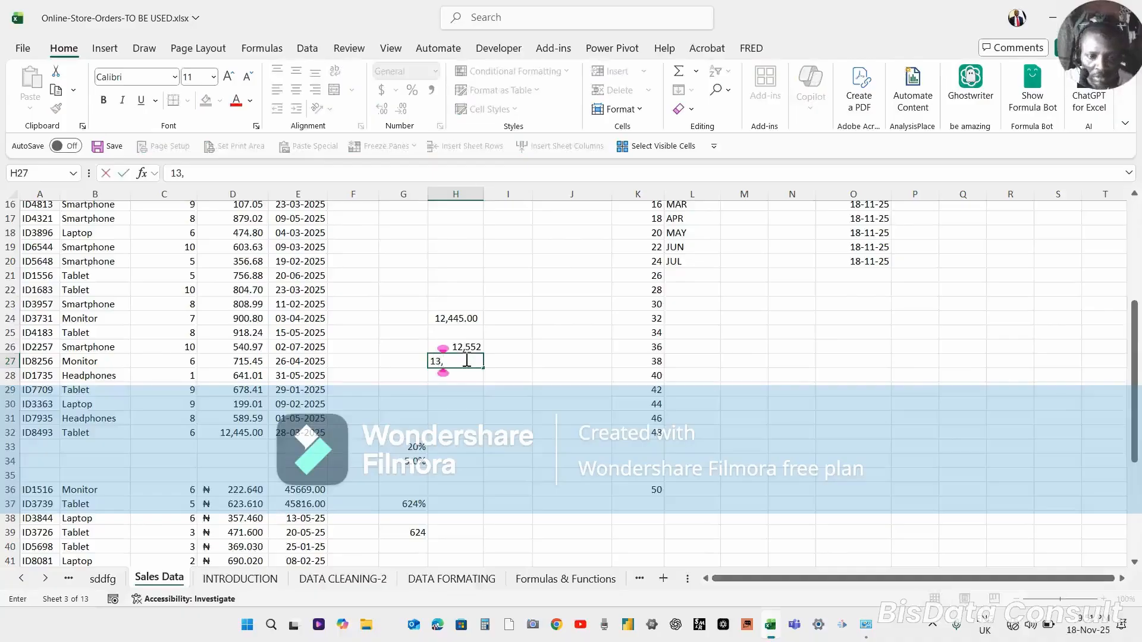
type("6789")
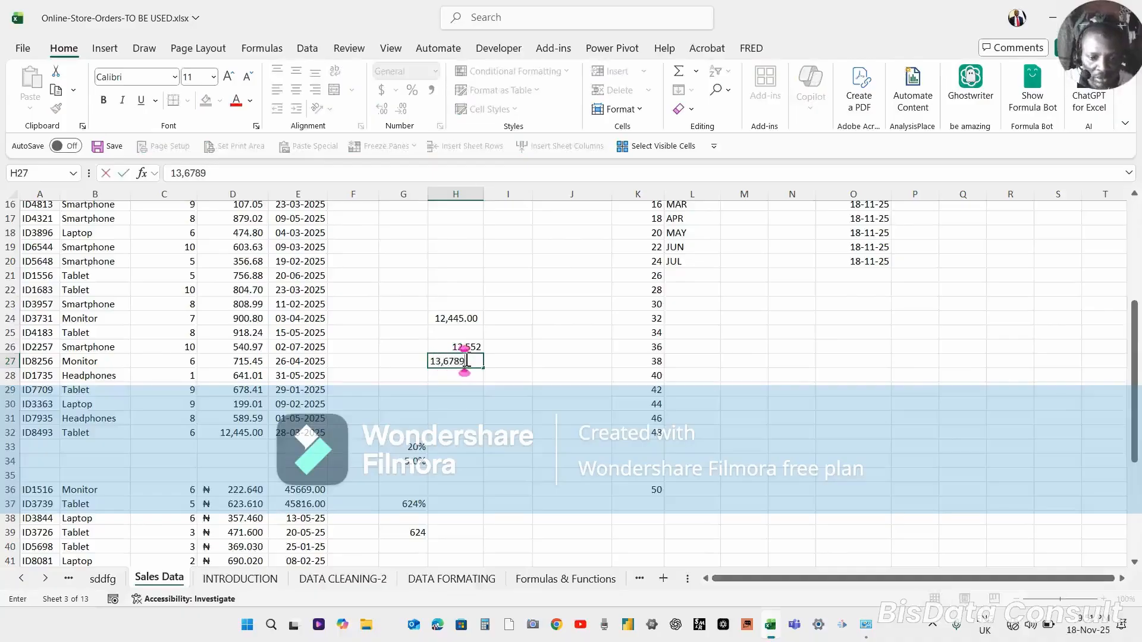
key("Return")
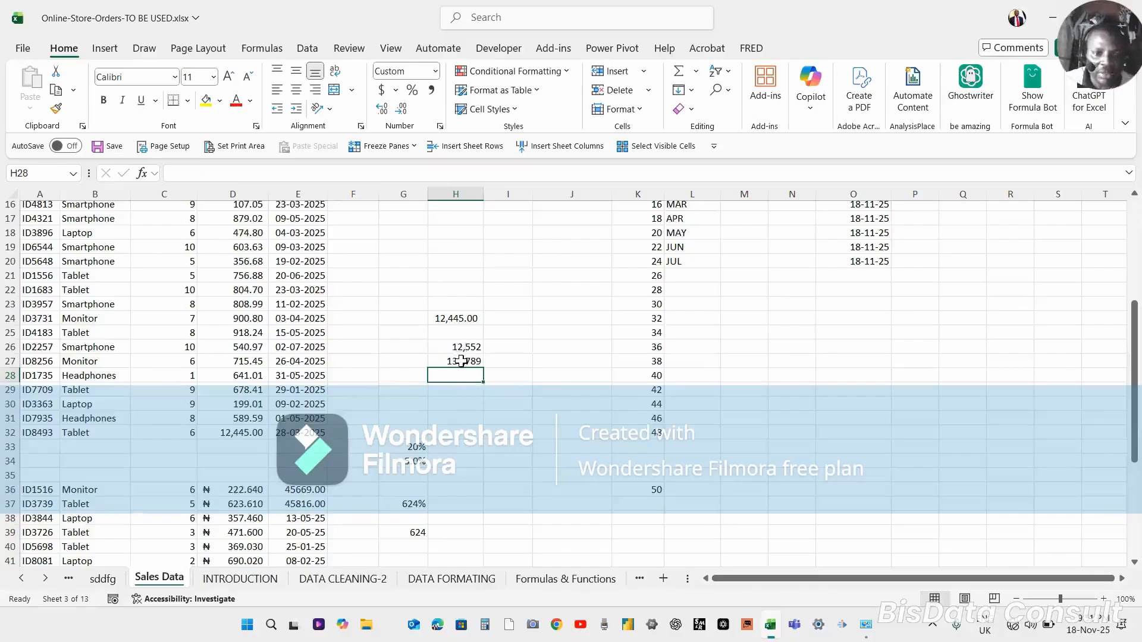
In H29 insert an AutoSum totalling H26:H28.
left_click(461, 360)
left_click(461, 347)
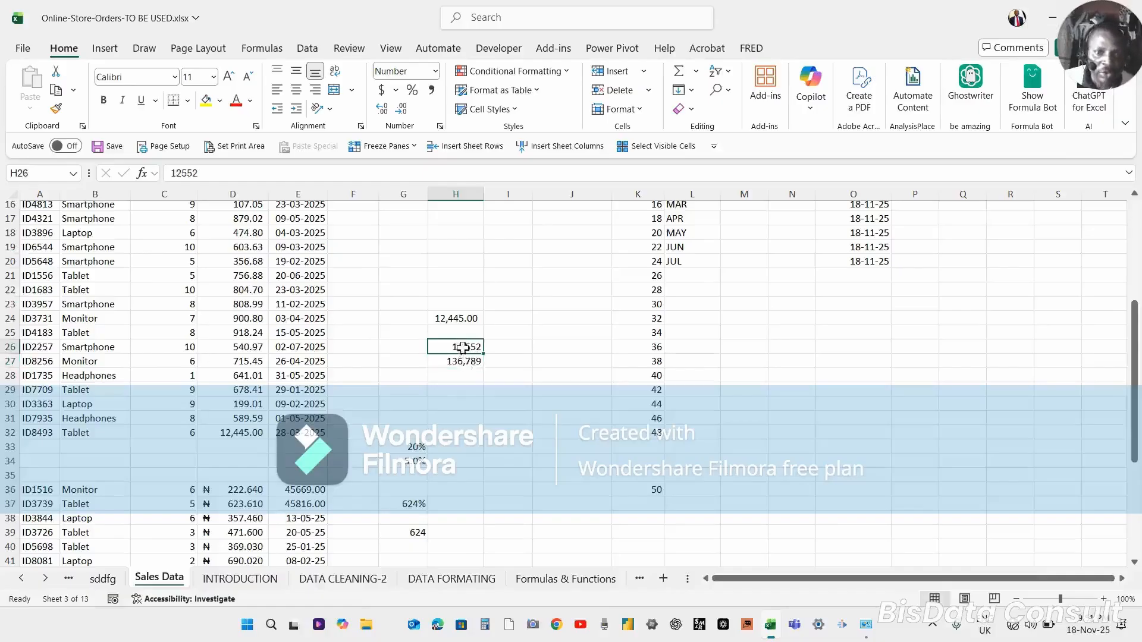
left_click(456, 389)
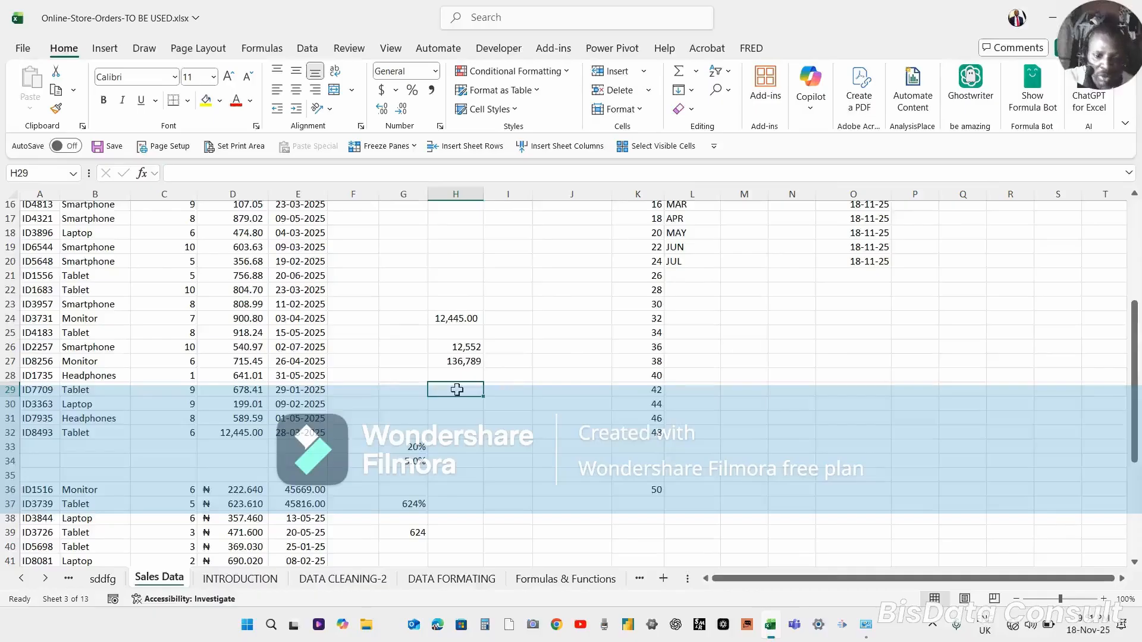
key("alt+equal")
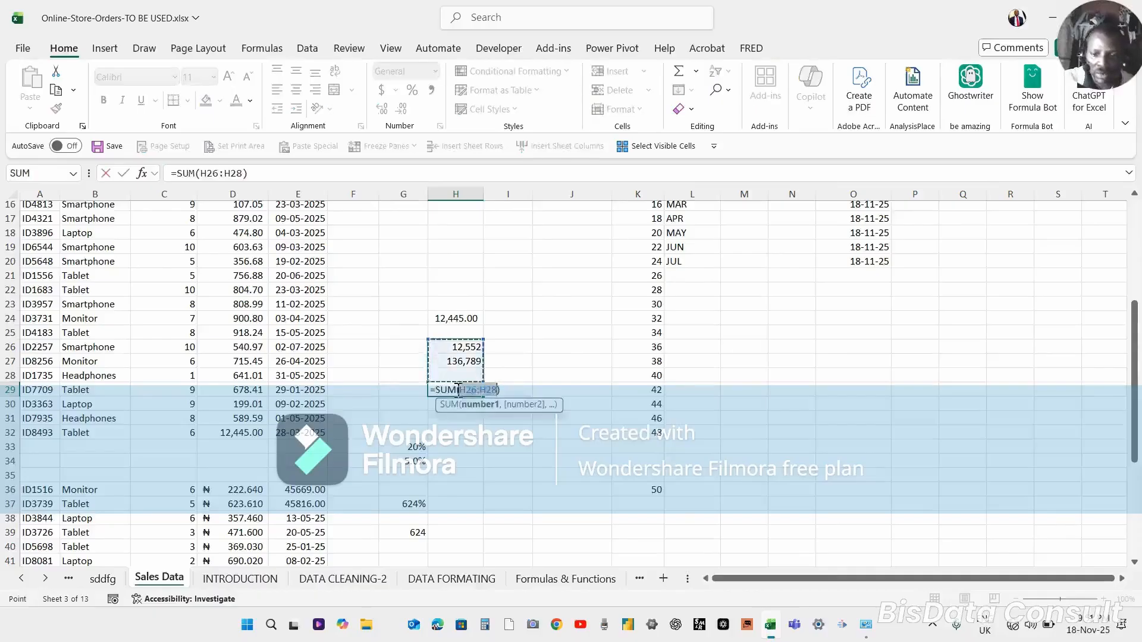
key("Return")
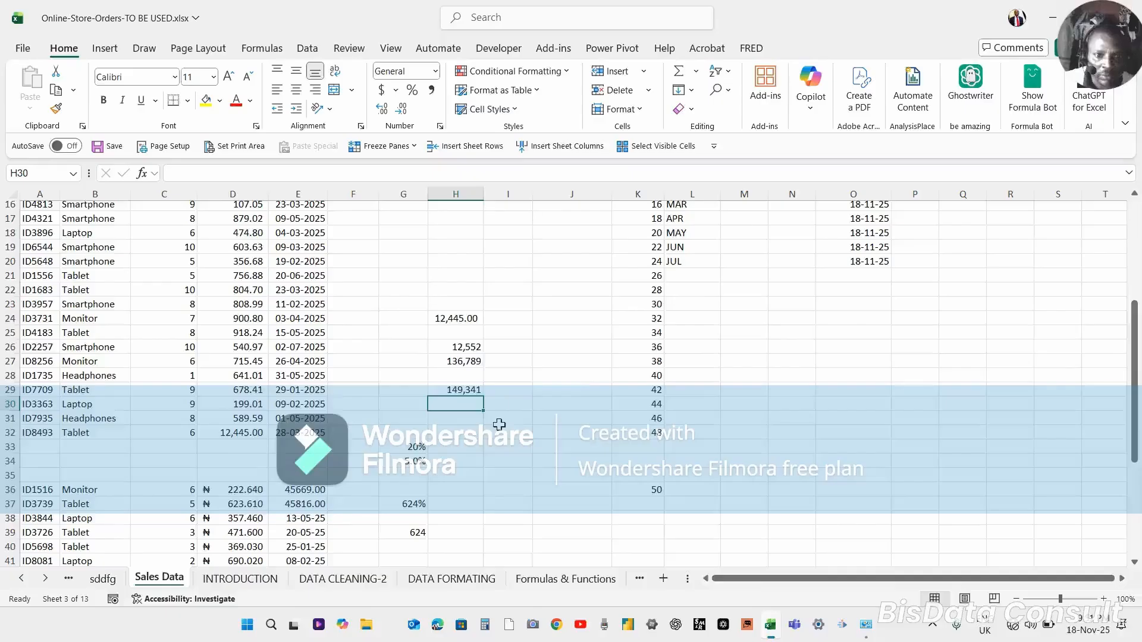
Apply Comma Style to the values in H26:H27.
double_click(463, 388)
key("Escape")
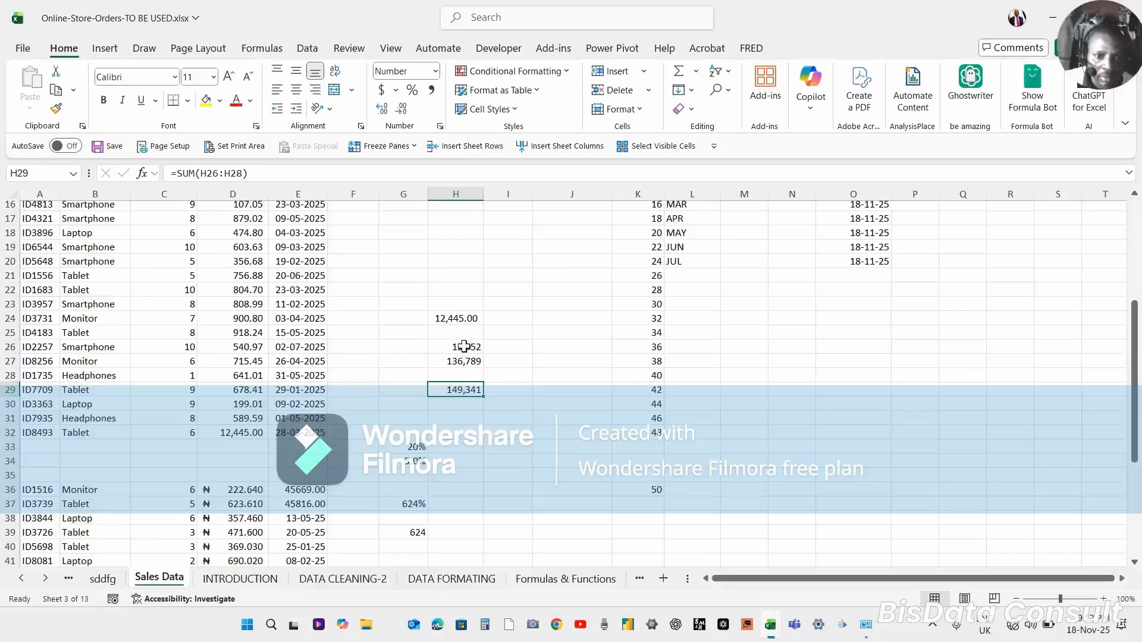
left_click_drag(464, 347, 463, 359)
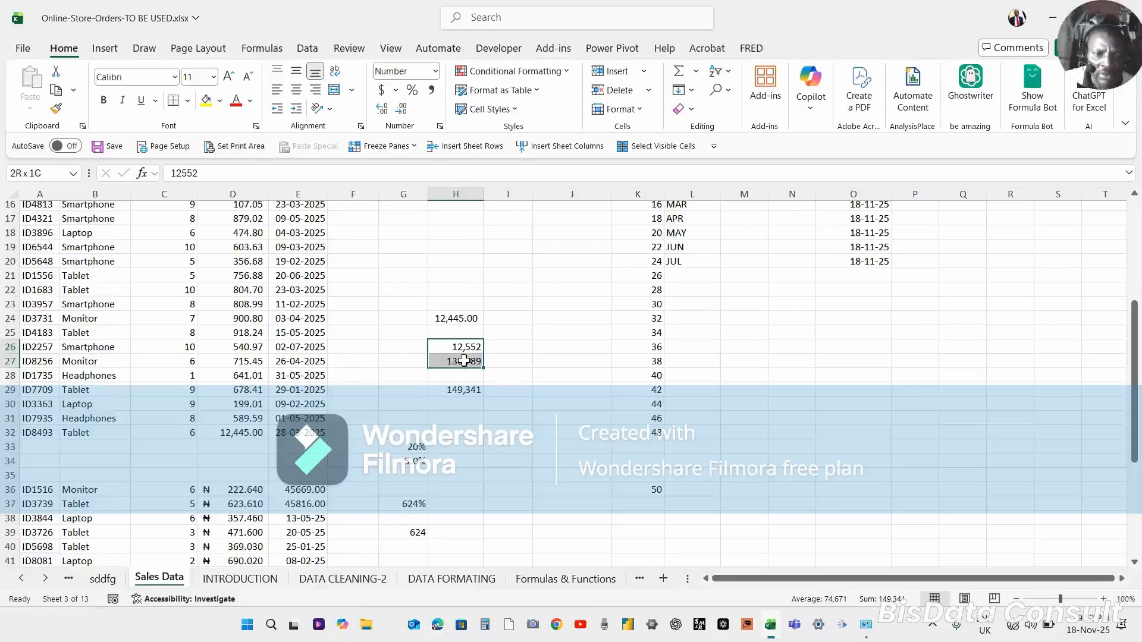
left_click_drag(464, 360, 464, 361)
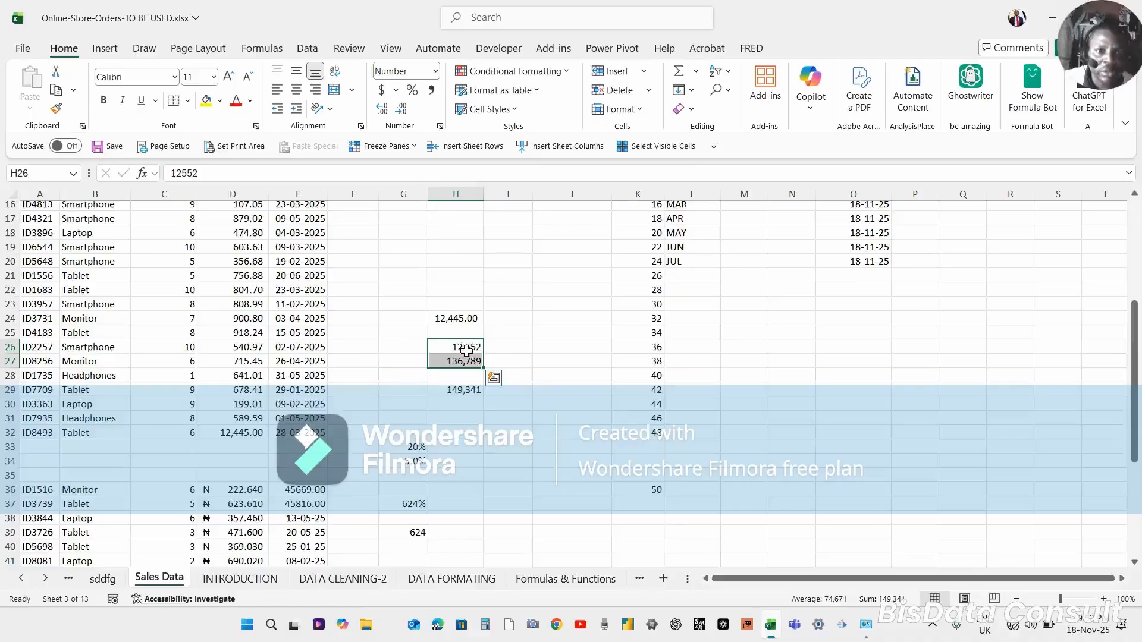
left_click(431, 90)
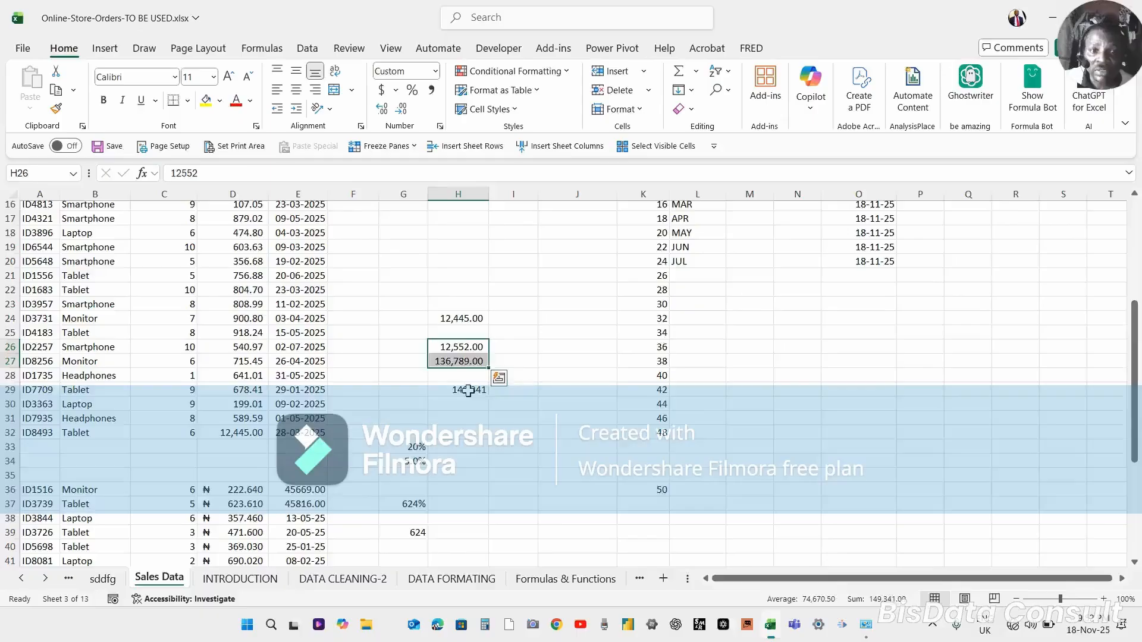
Delete the SUM formula from H29.
left_click(468, 390)
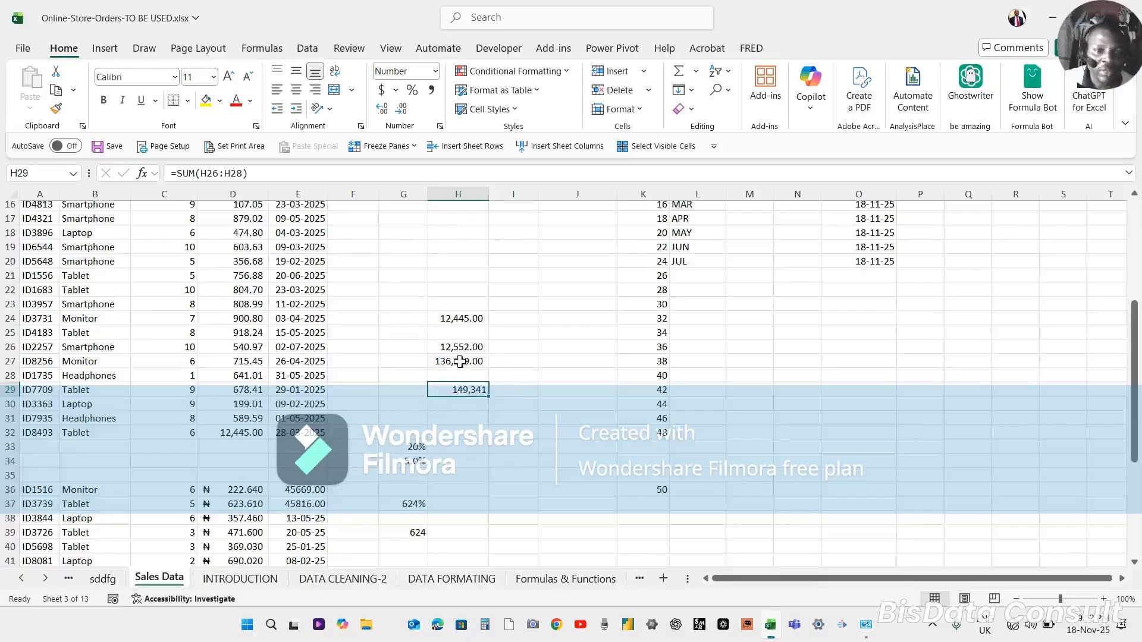
left_click_drag(462, 347, 462, 359)
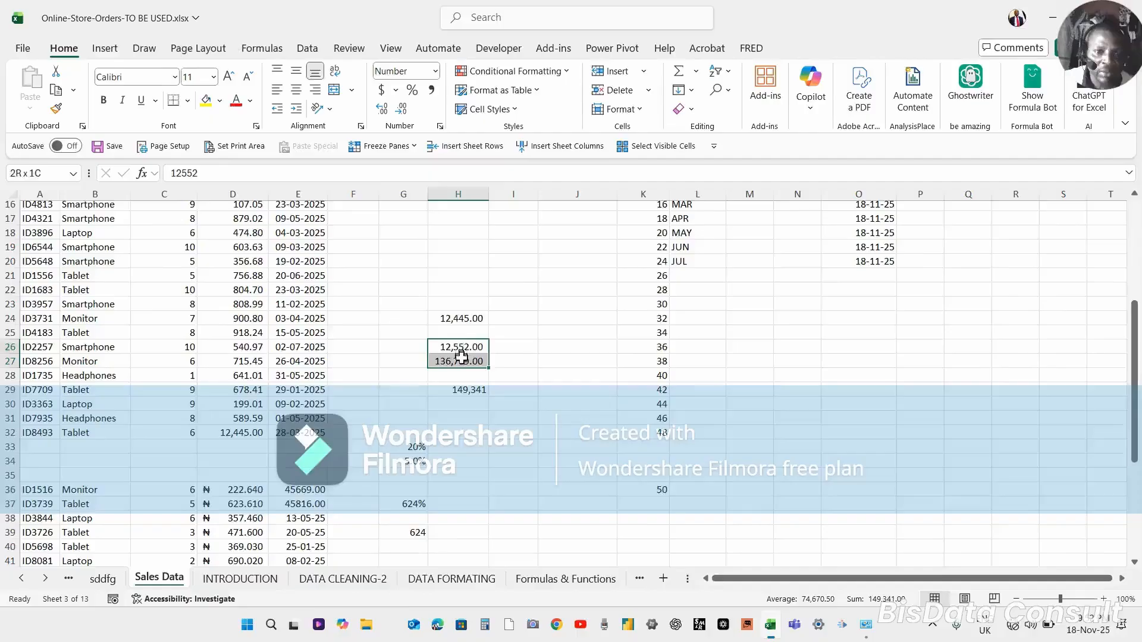
left_click(464, 389)
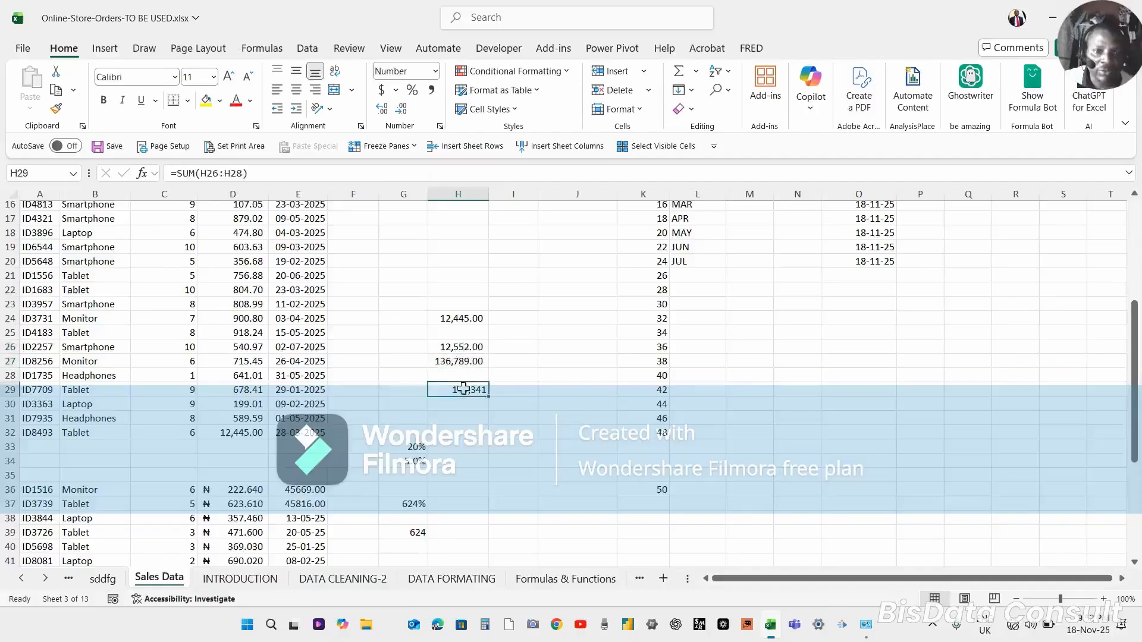
key("Delete")
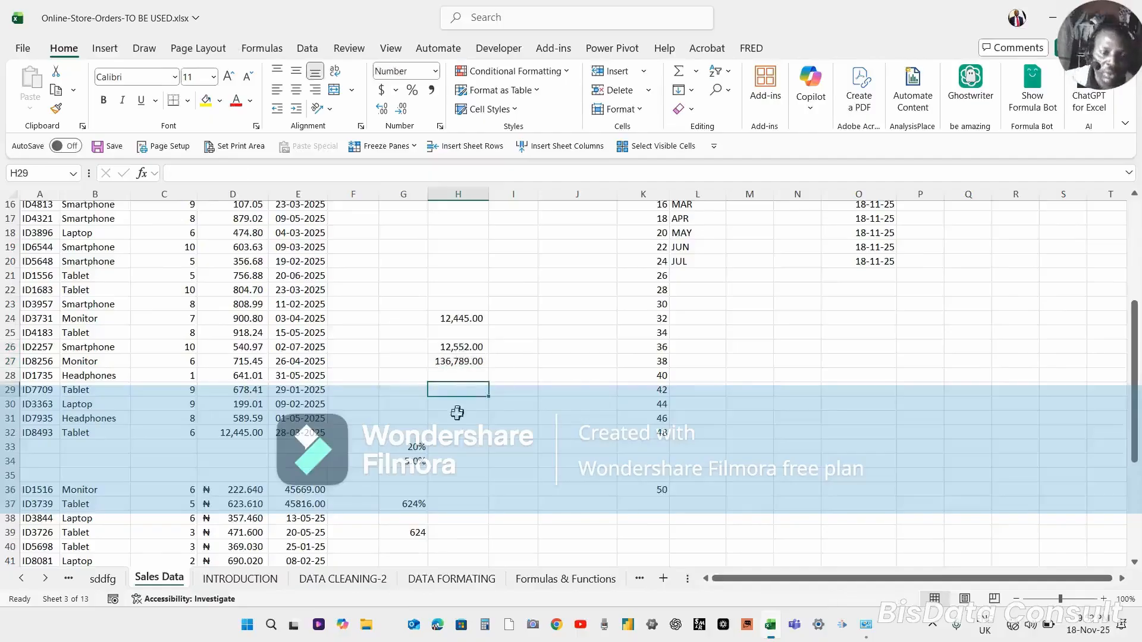
Clear the contents of H24:H28.
left_click(453, 348)
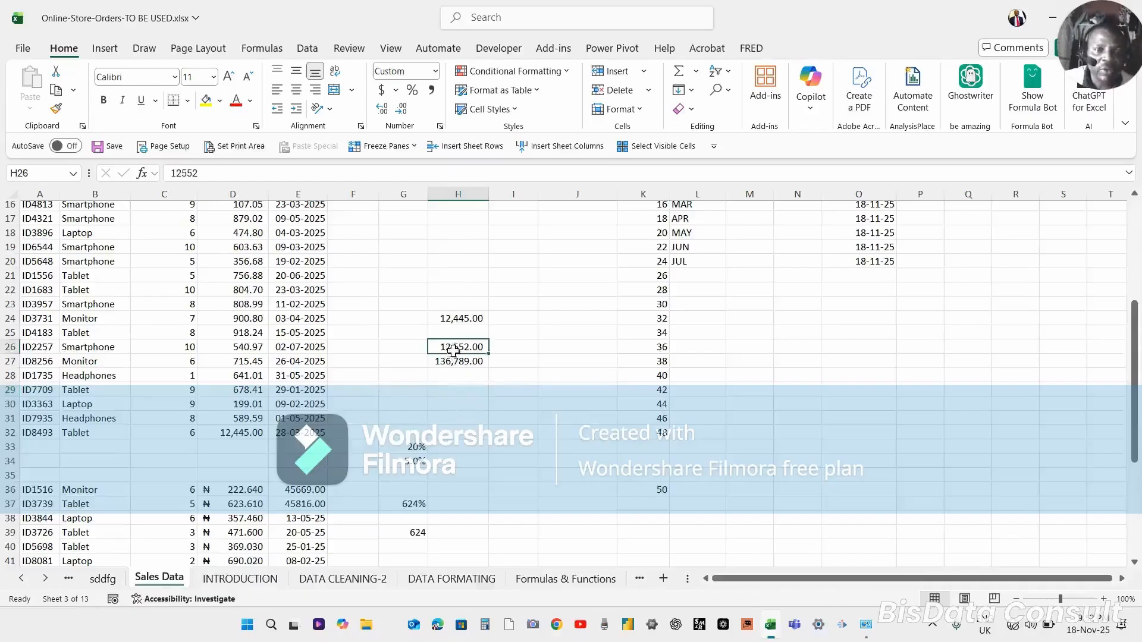
left_click(458, 319)
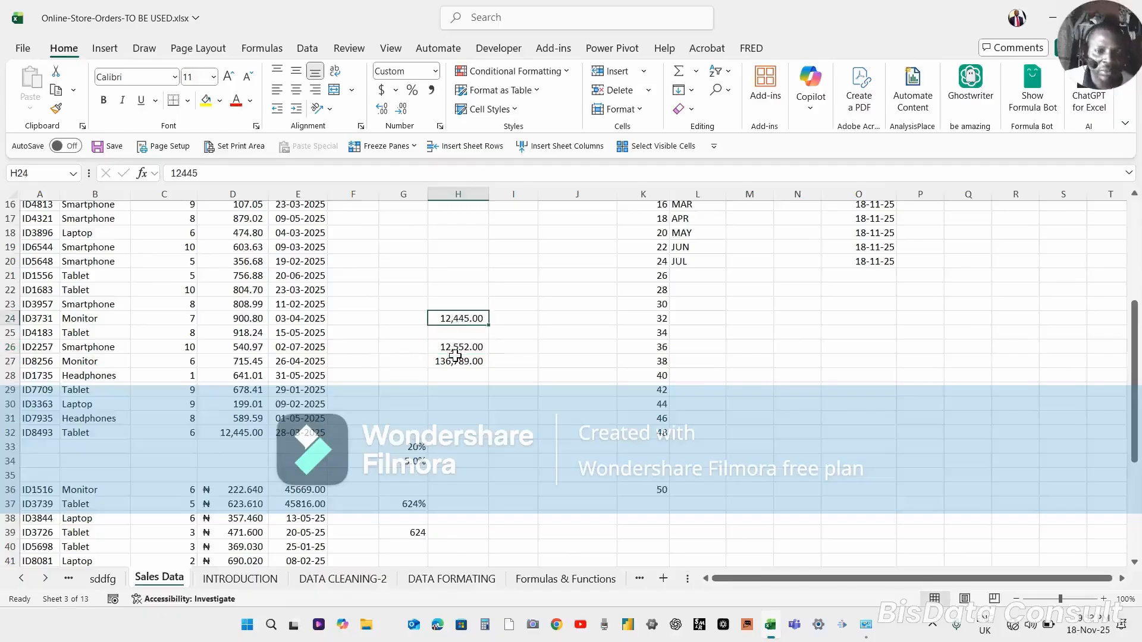
left_click_drag(454, 347, 459, 365)
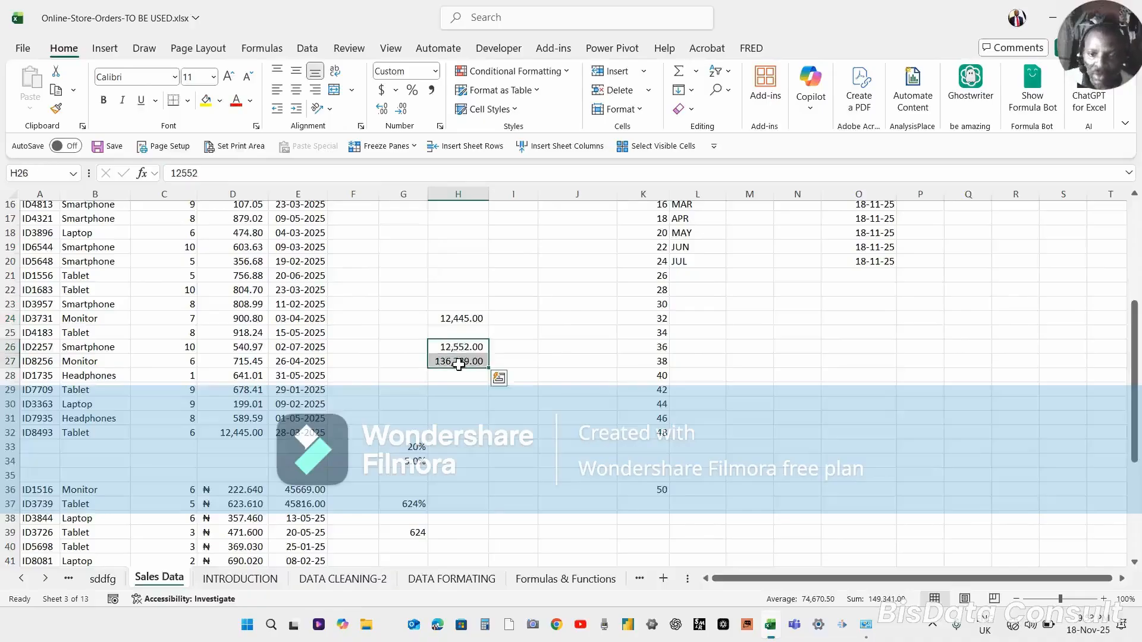
left_click(457, 318)
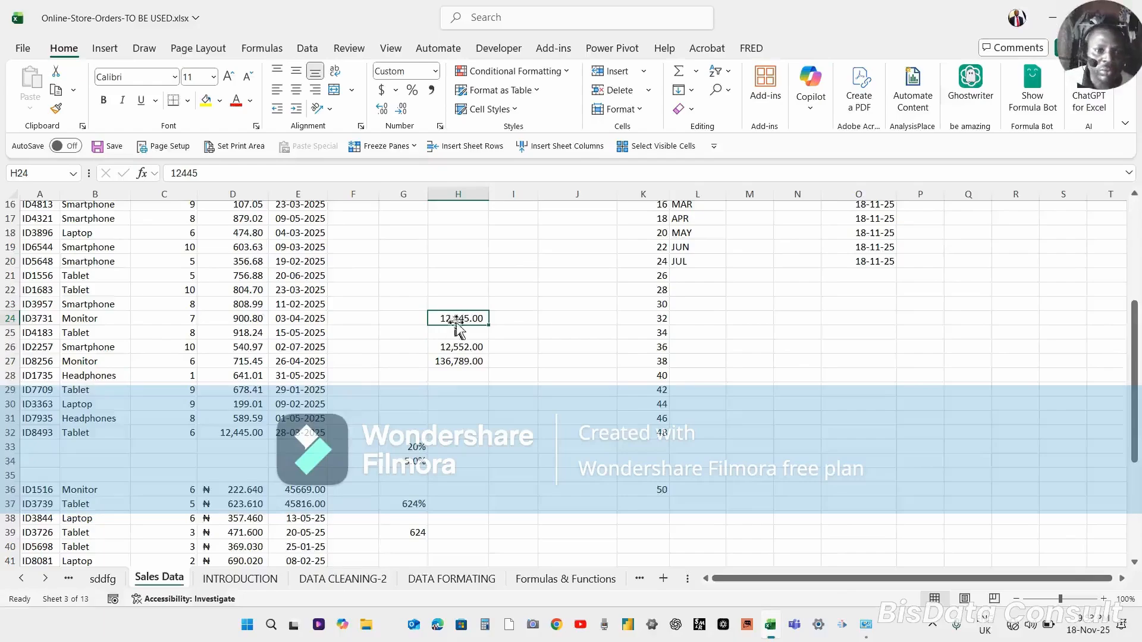
left_click_drag(462, 319, 460, 362)
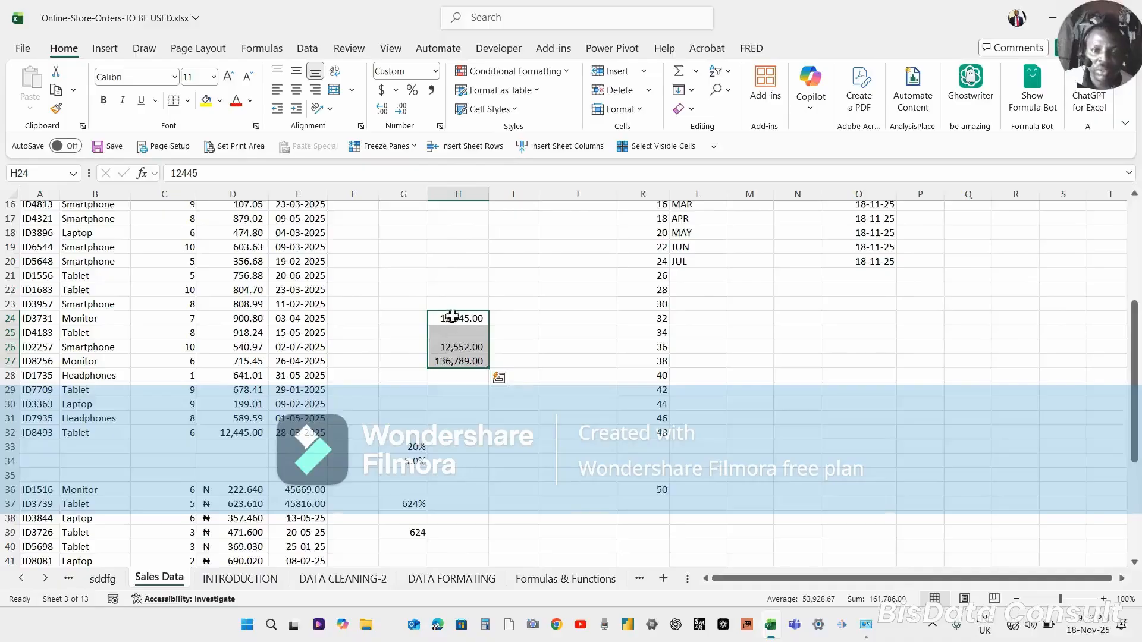
left_click(456, 335)
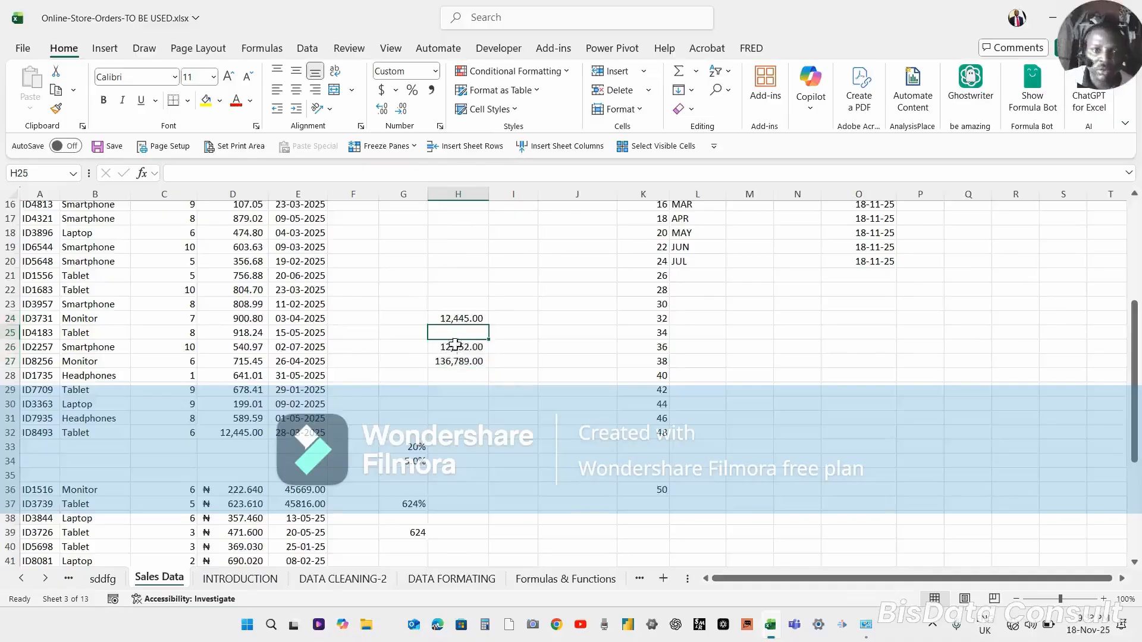
left_click(450, 320)
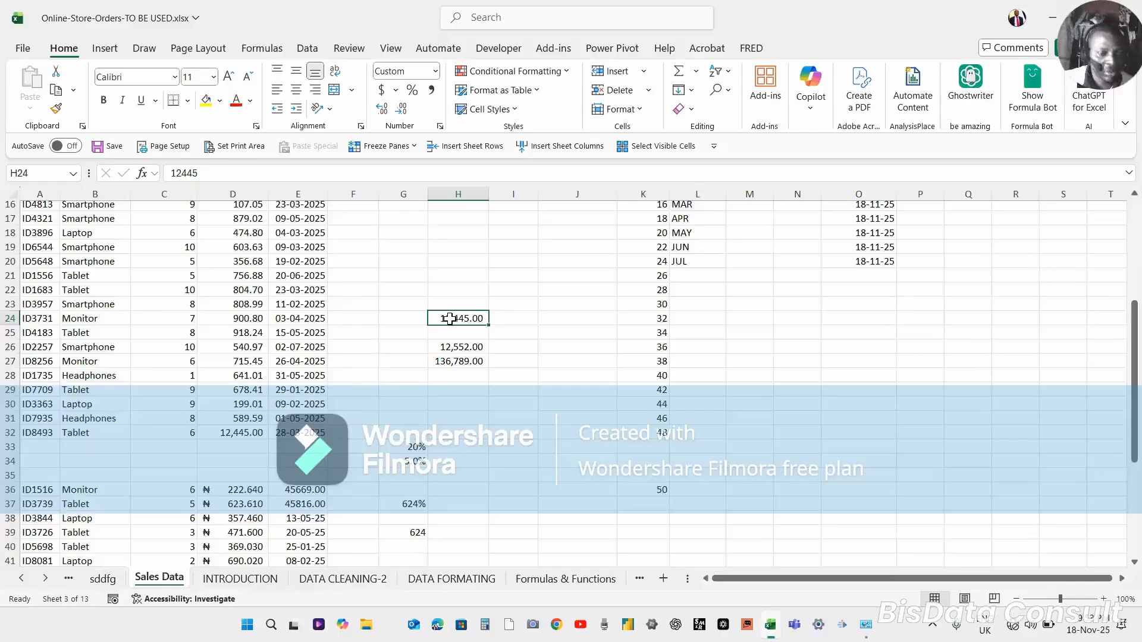
key("shift+Down")
key("shift+Down")
key("shift+Down")
key("shift+Down")
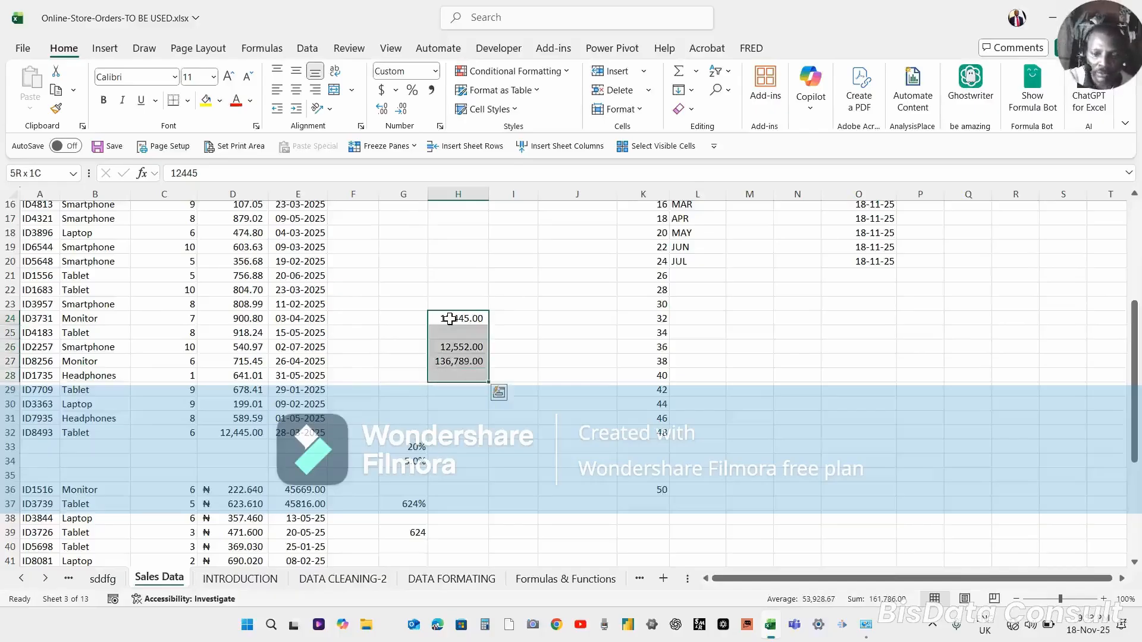
key("BackSpace")
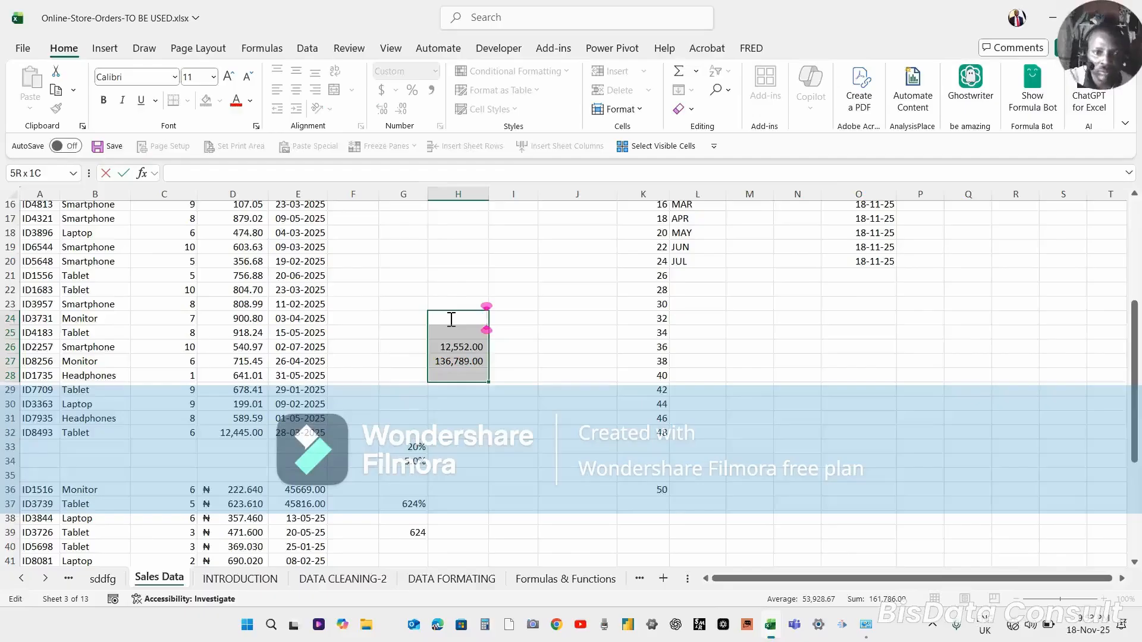
left_click(467, 389)
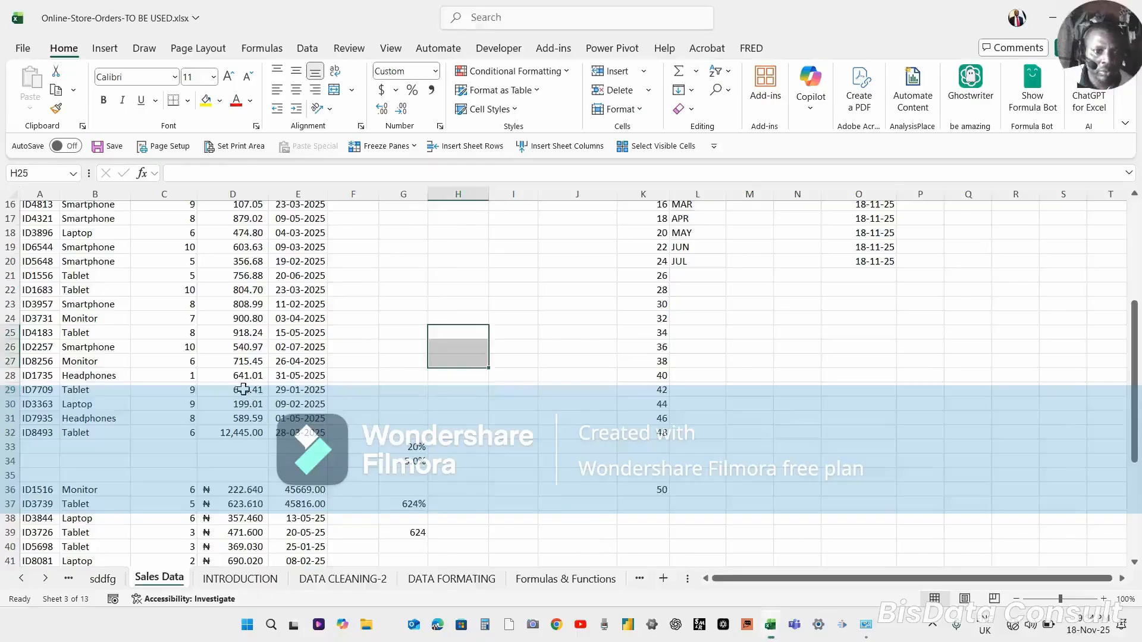
Select the Unit Price values in column D and increase their decimal places to four.
left_click(244, 389)
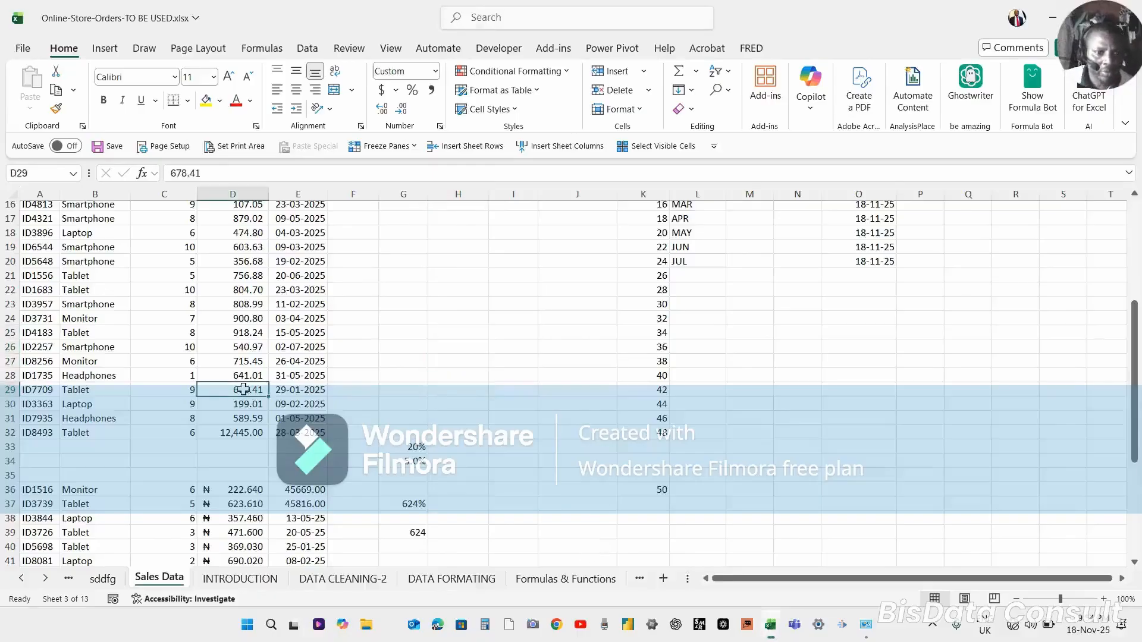
key("Up")
key("Up")
key("Up")
key("Up")
key("Up")
key("Up")
key("Up")
key("Up")
key("Up")
key("Up")
key("Up")
key("Up")
key("Up")
key("Up")
key("Up")
key("Up")
key("Up")
key("Up")
key("Up")
key("Up")
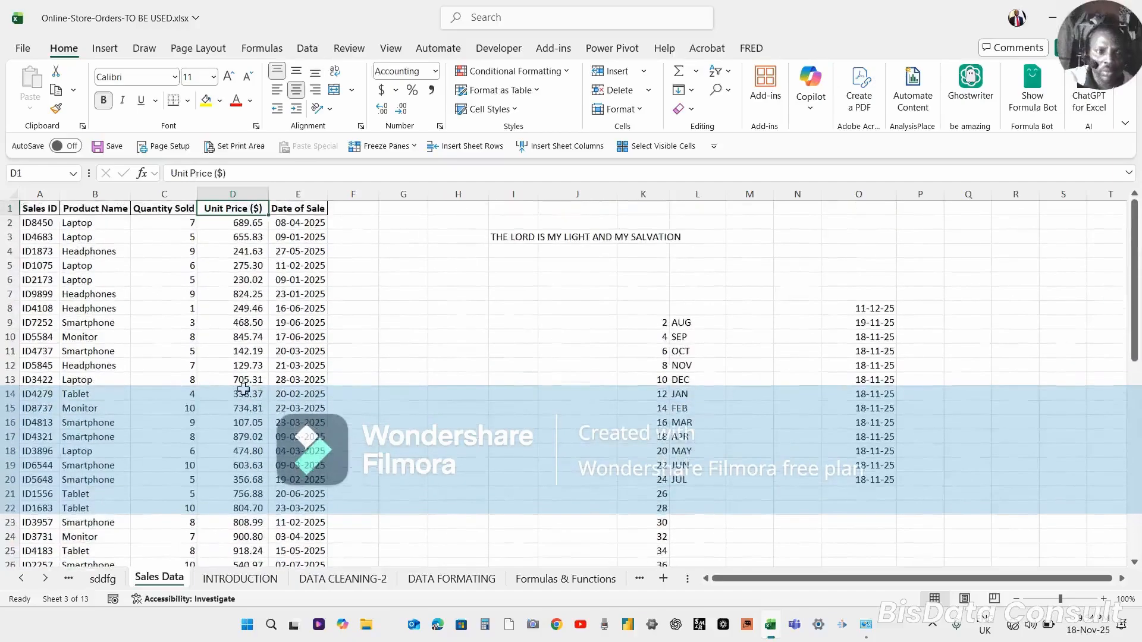
key("ctrl+shift+Down")
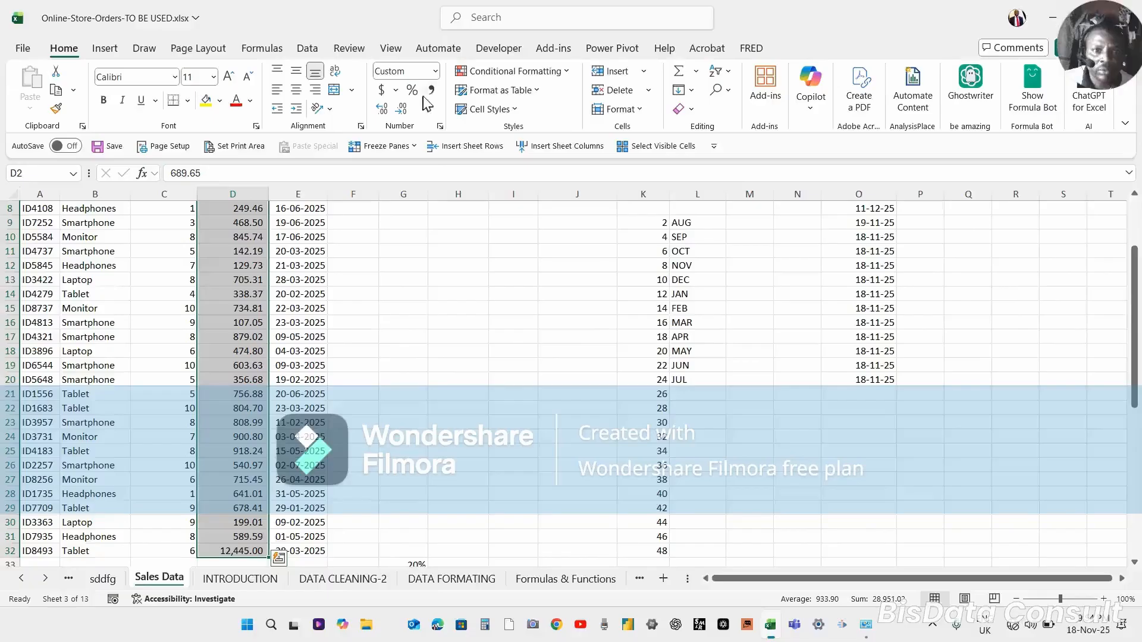
key("ctrl+BackSpace")
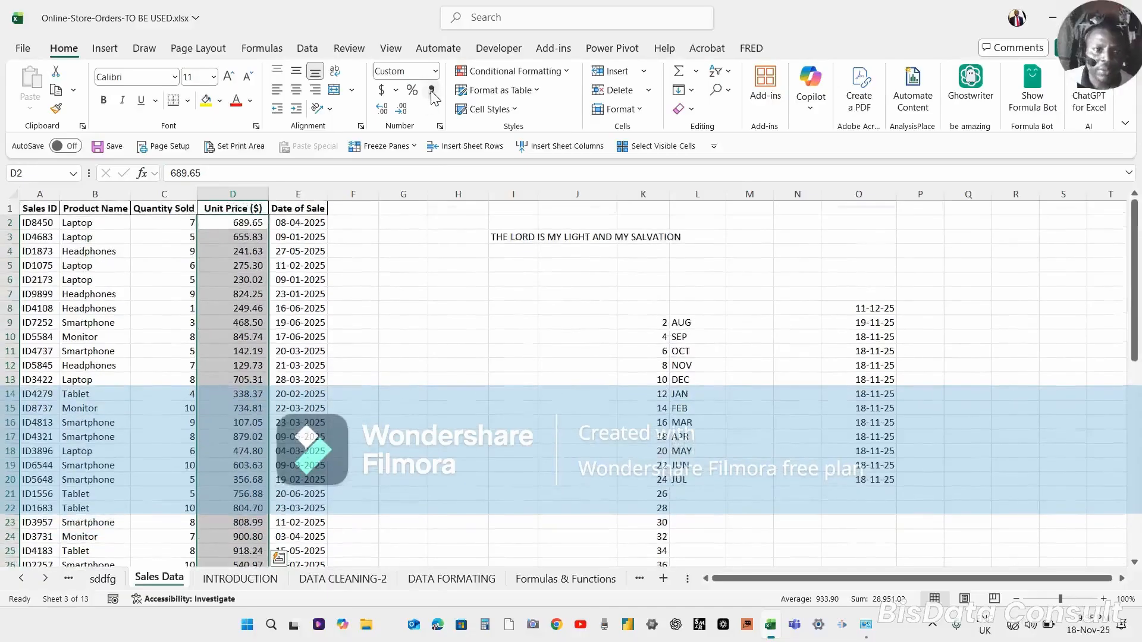
left_click(384, 111)
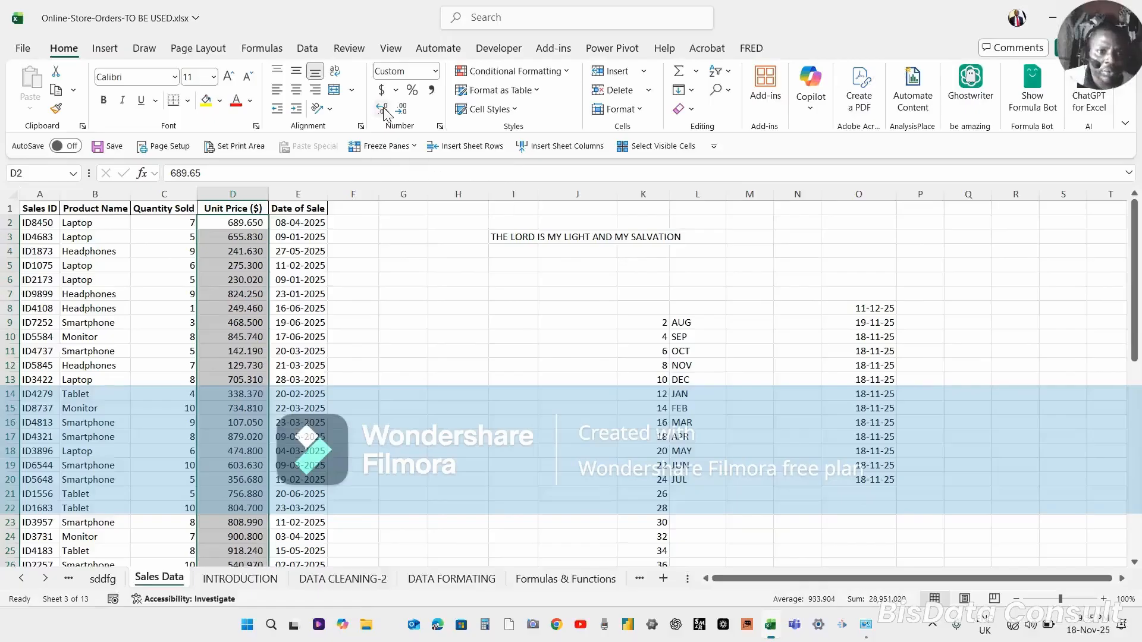
left_click(383, 109)
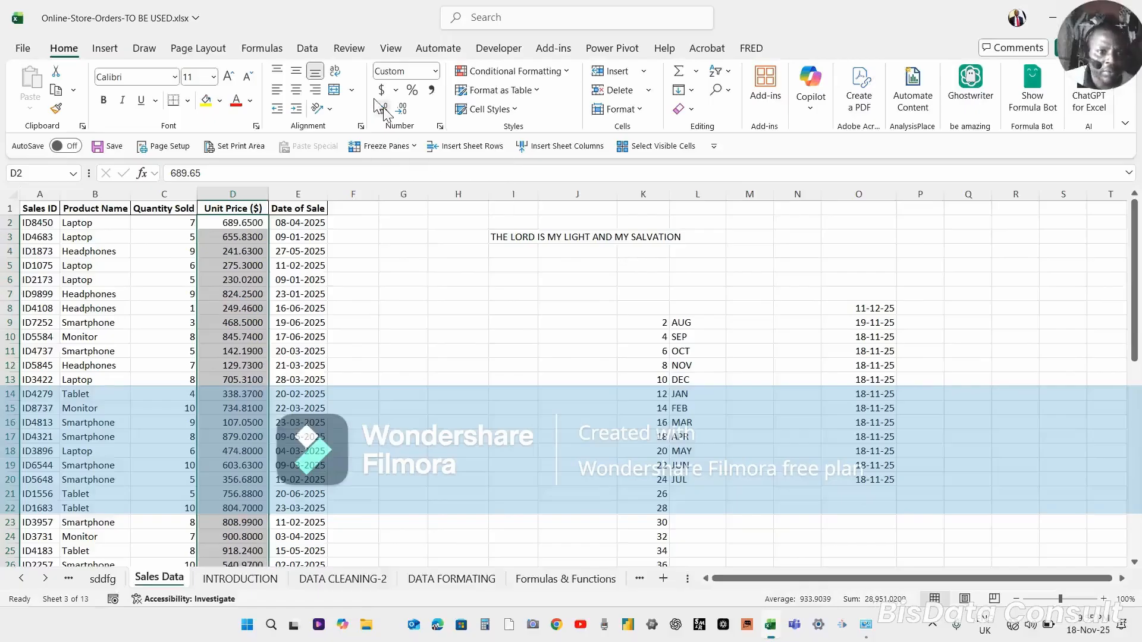
Decrease the Unit Price values' decimal places until no decimals remain.
left_click(405, 112)
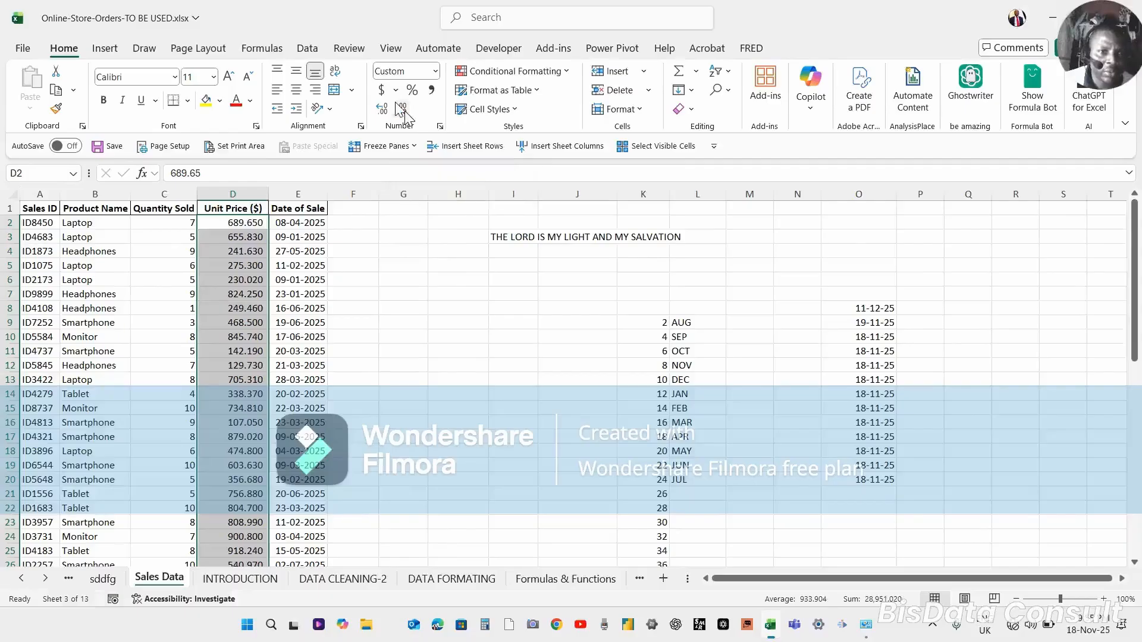
left_click(405, 113)
left_click(403, 112)
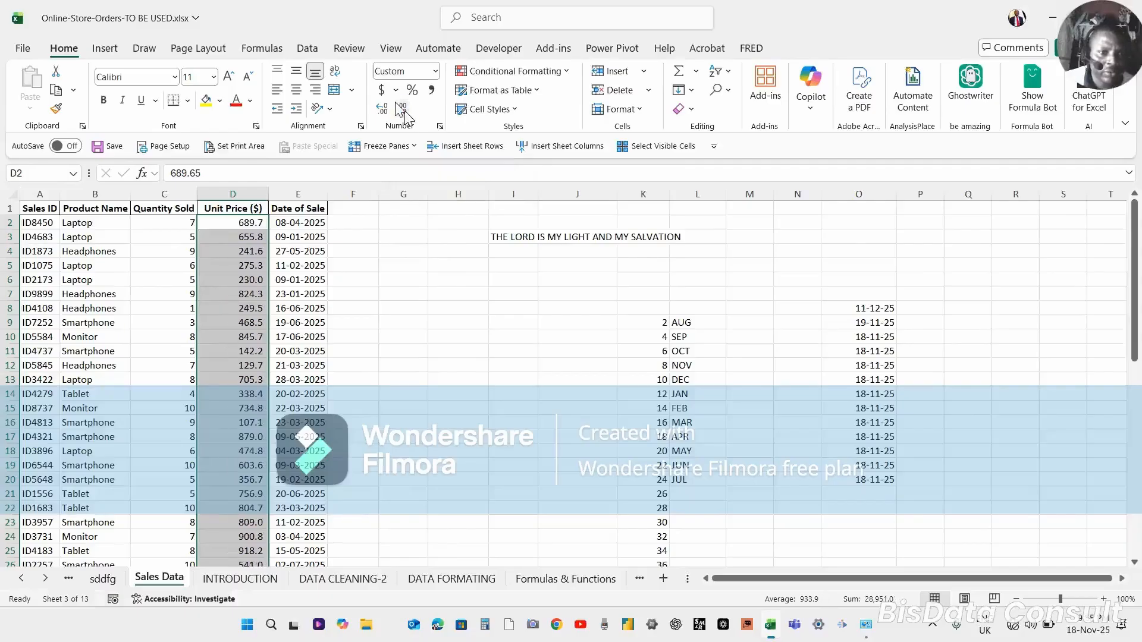
left_click(402, 110)
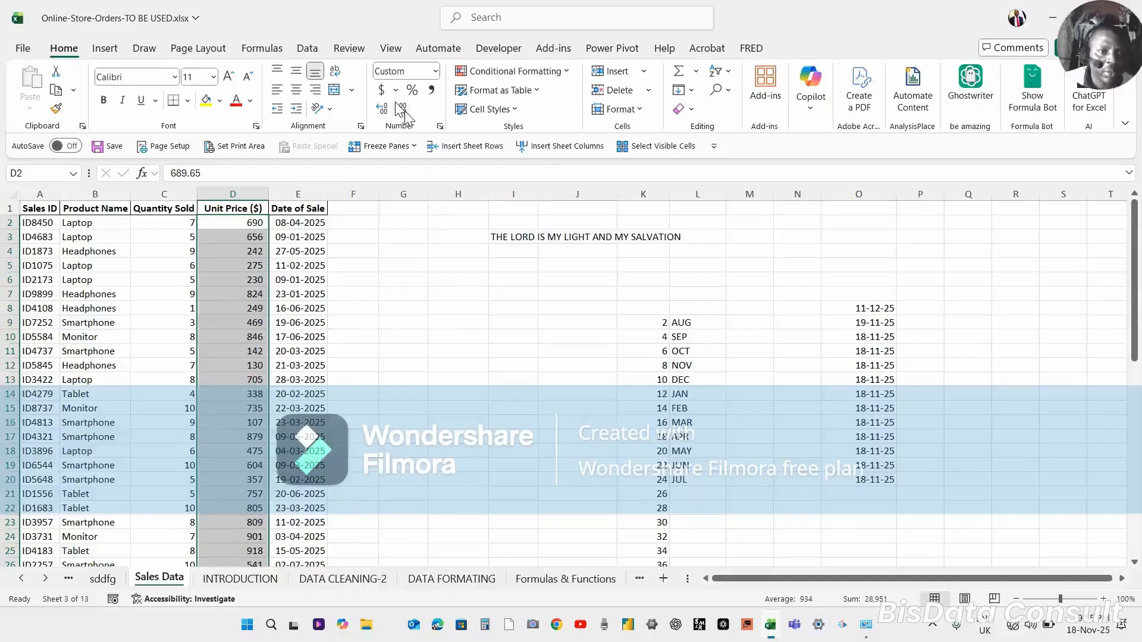
left_click(254, 266)
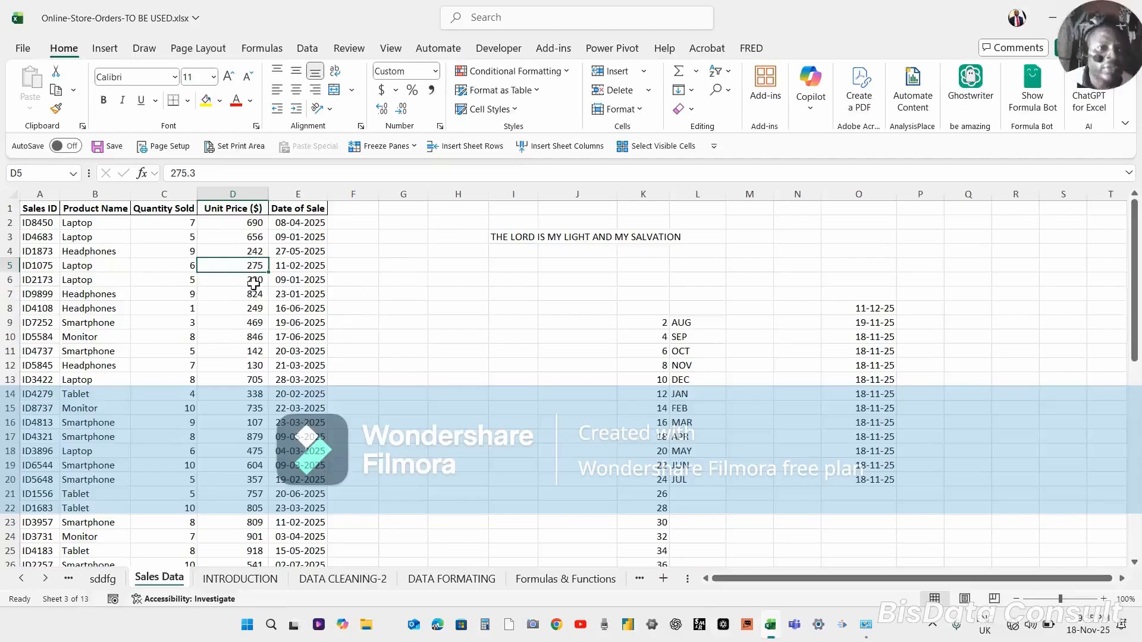
left_click(406, 267)
type("=")
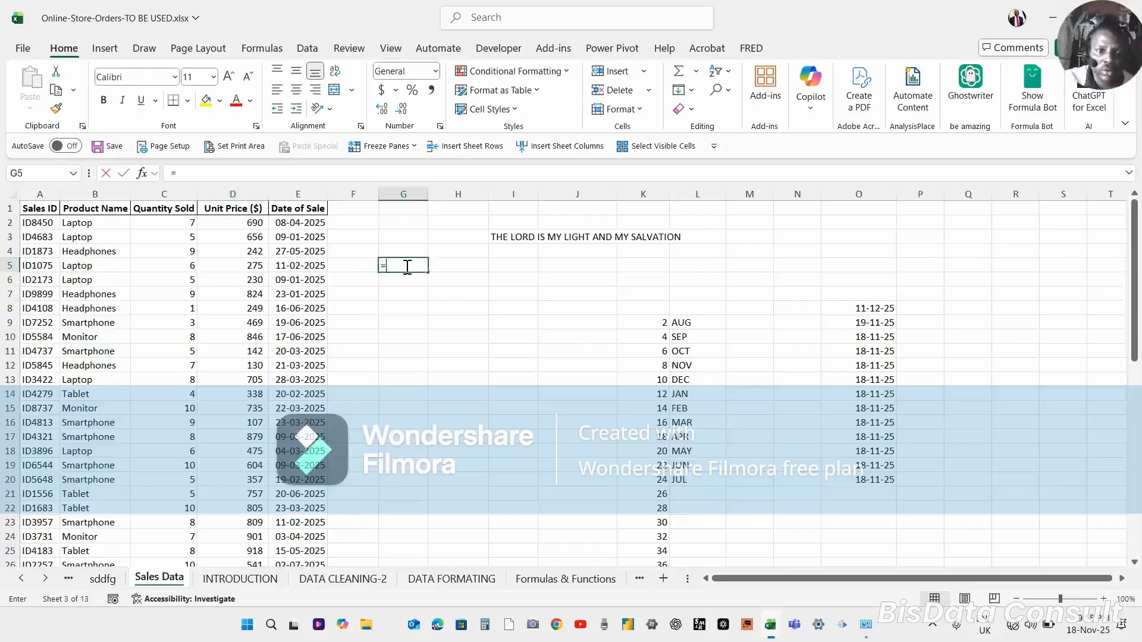
key("Escape")
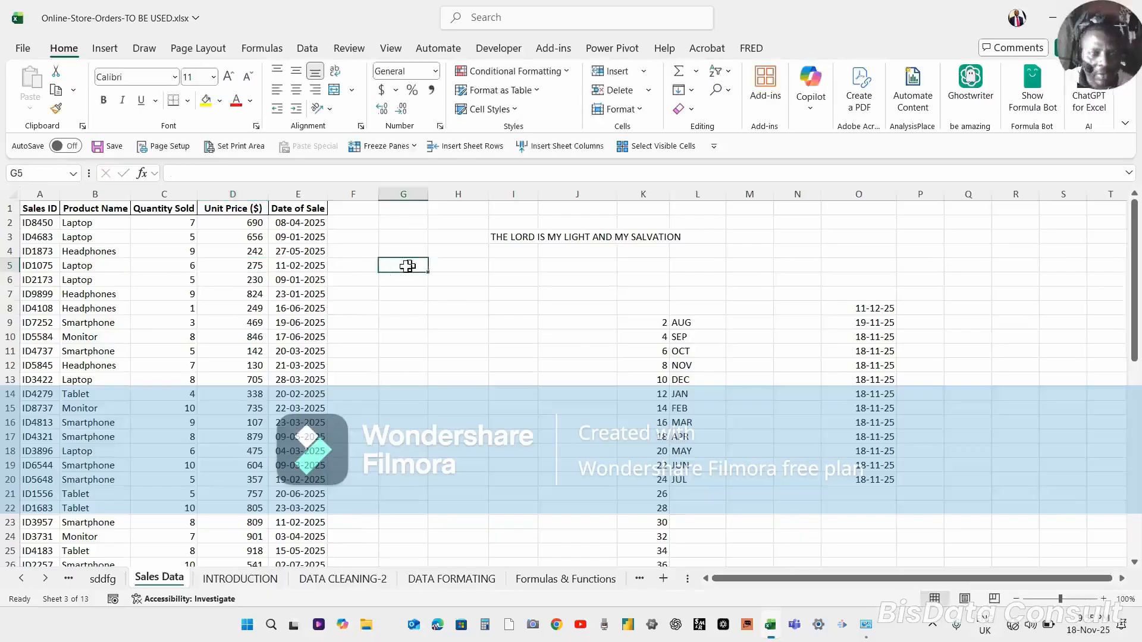
Enter 275 in cell G5 and 2 in cell G6.
type("2")
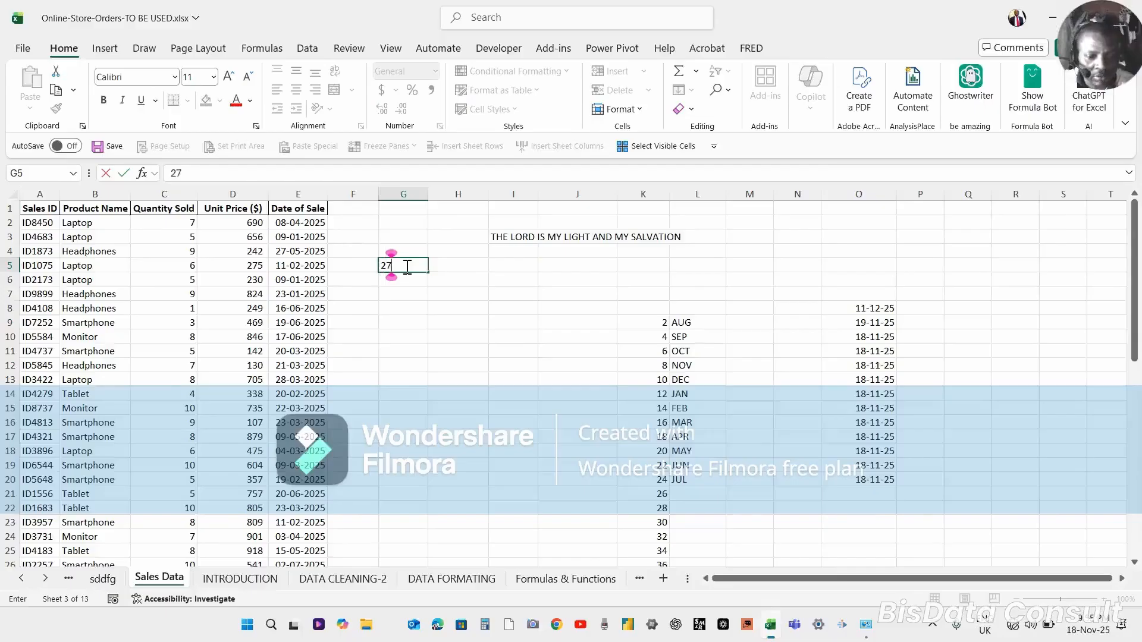
type("7")
key("Return")
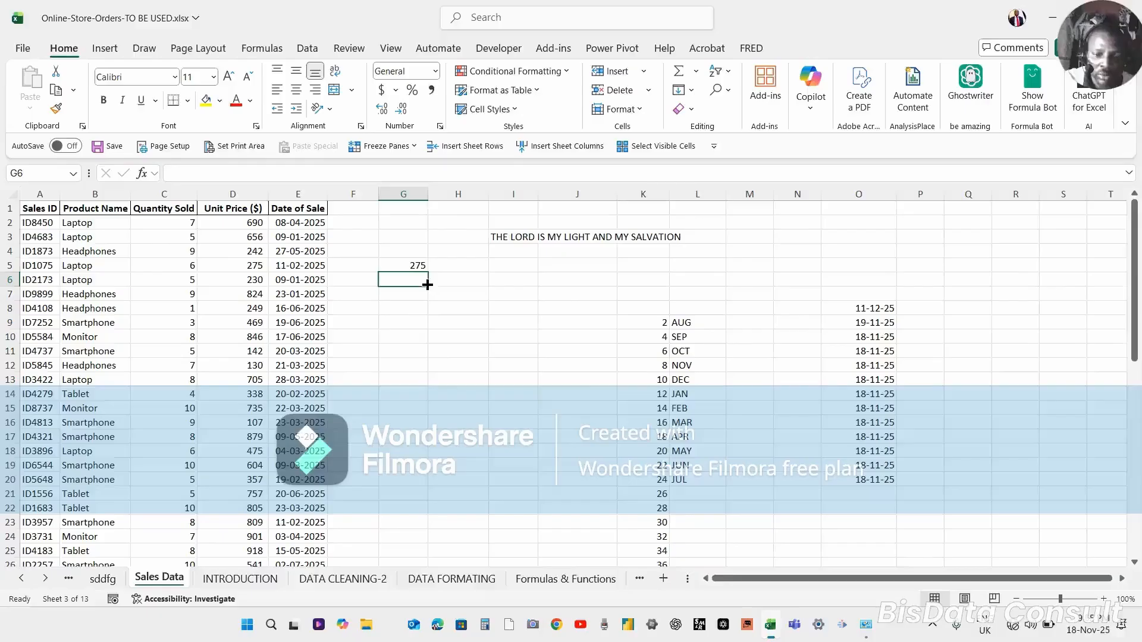
type("2")
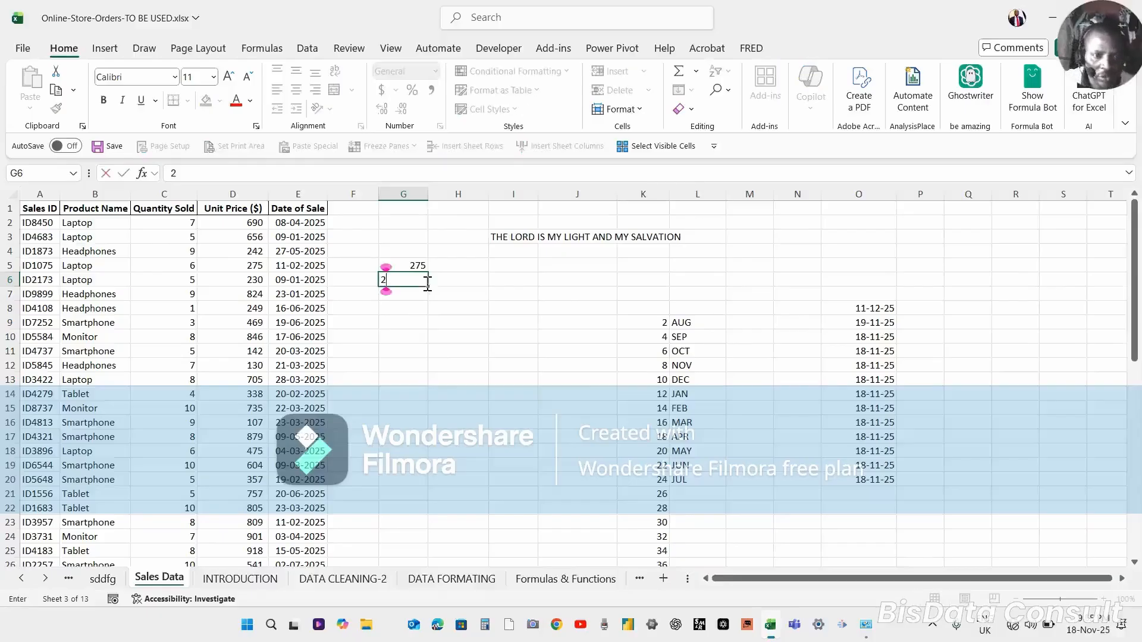
key("Return")
In G8, create a formula multiplying G5 by G6 using cell references.
left_click(409, 309)
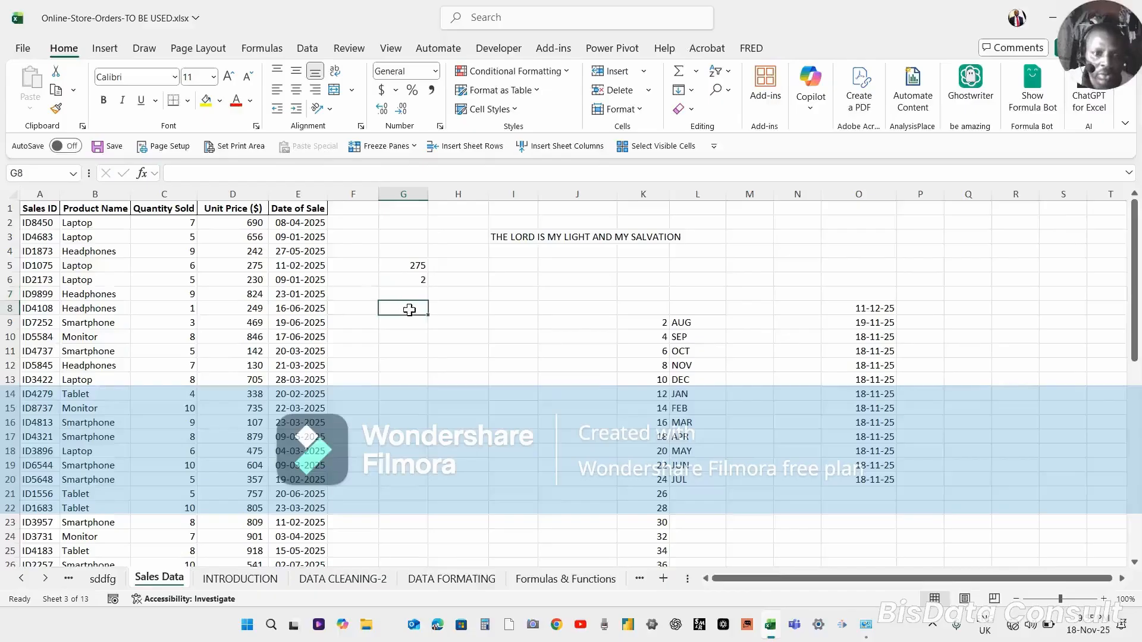
type("=")
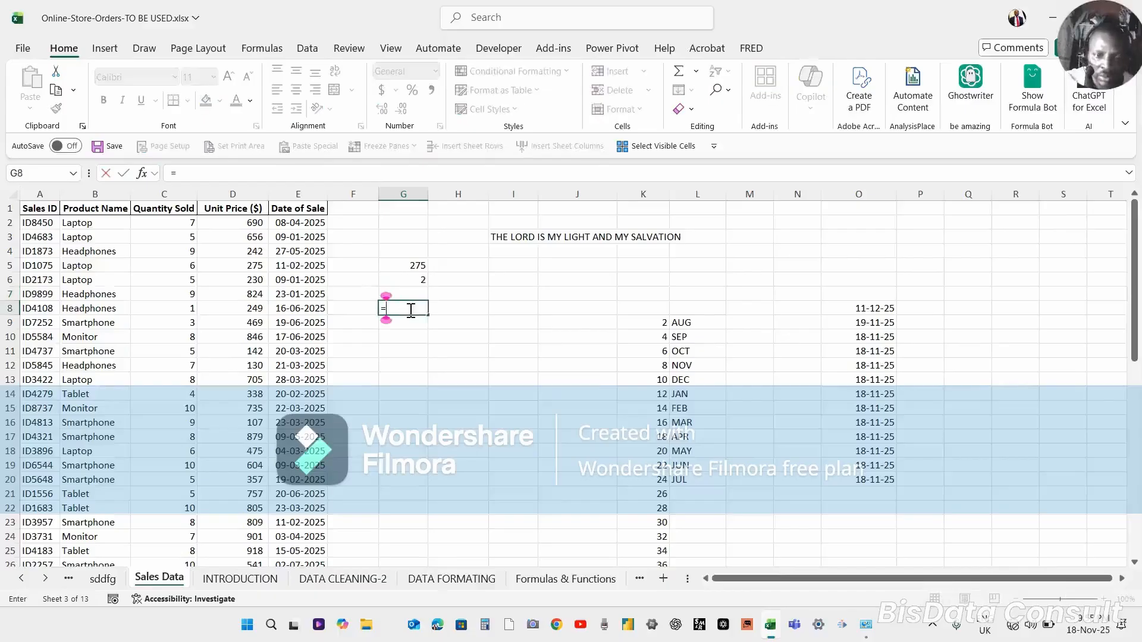
left_click(409, 263)
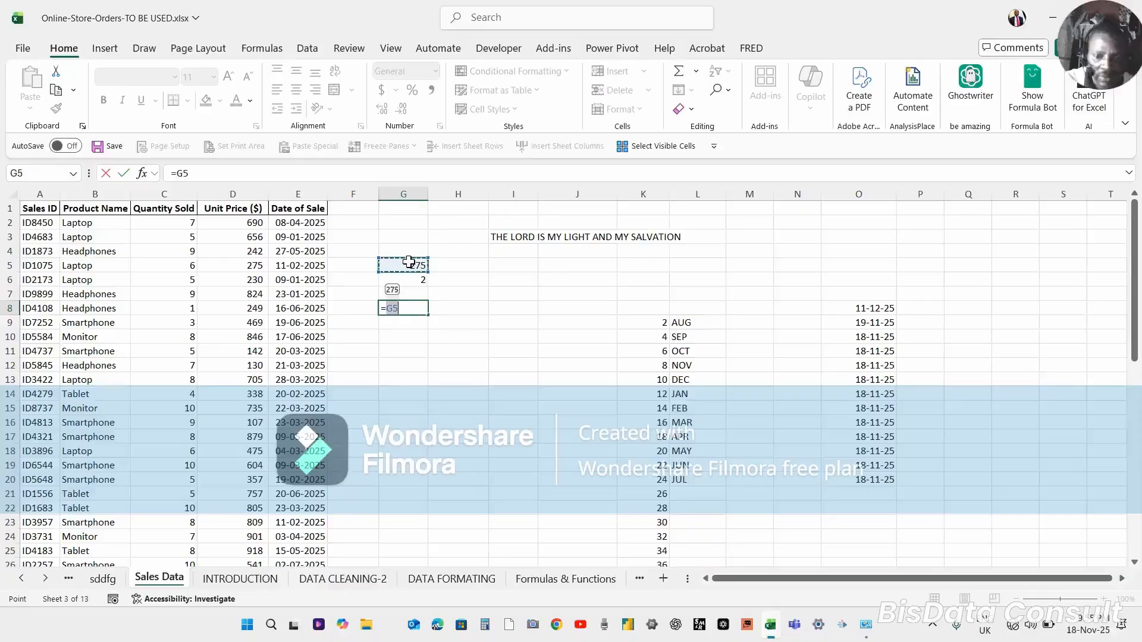
type("*")
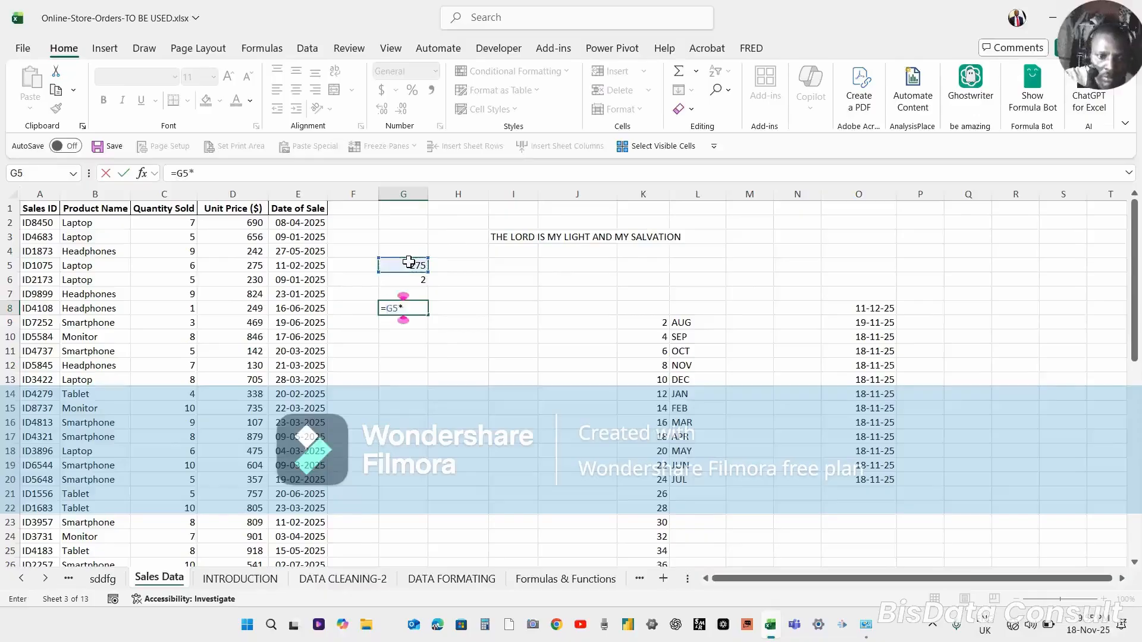
left_click(409, 276)
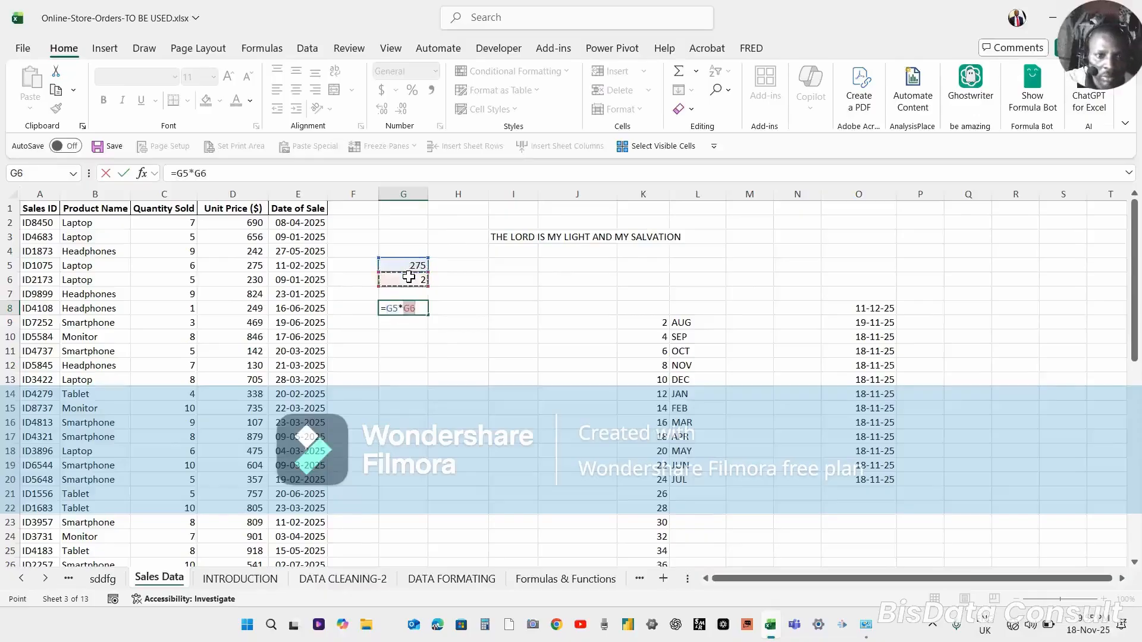
key("Return")
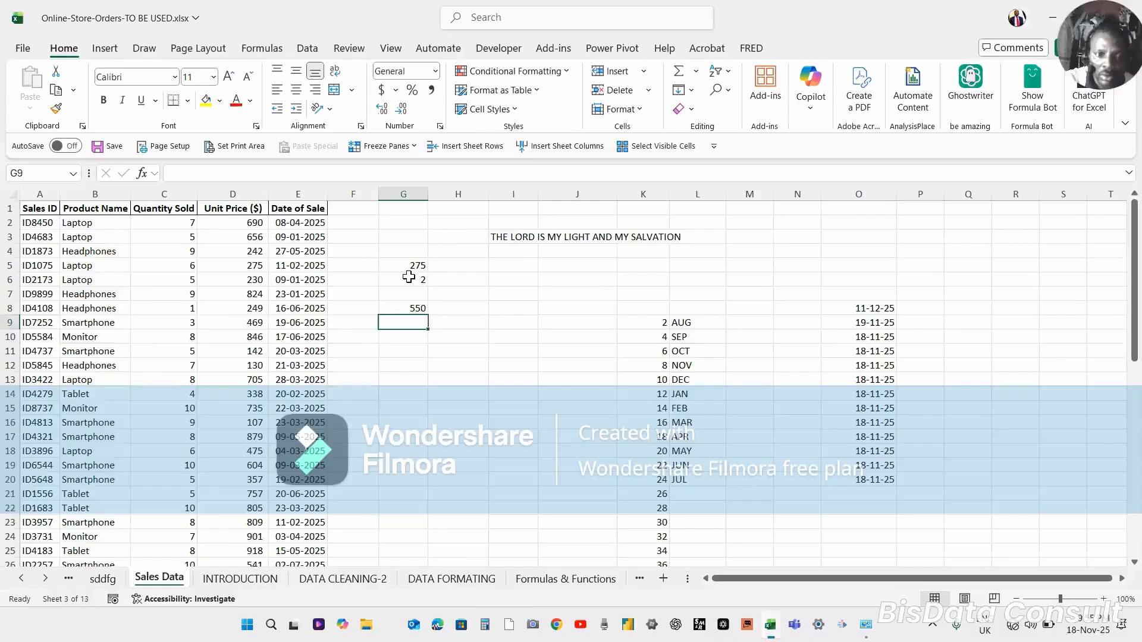
left_click(416, 309)
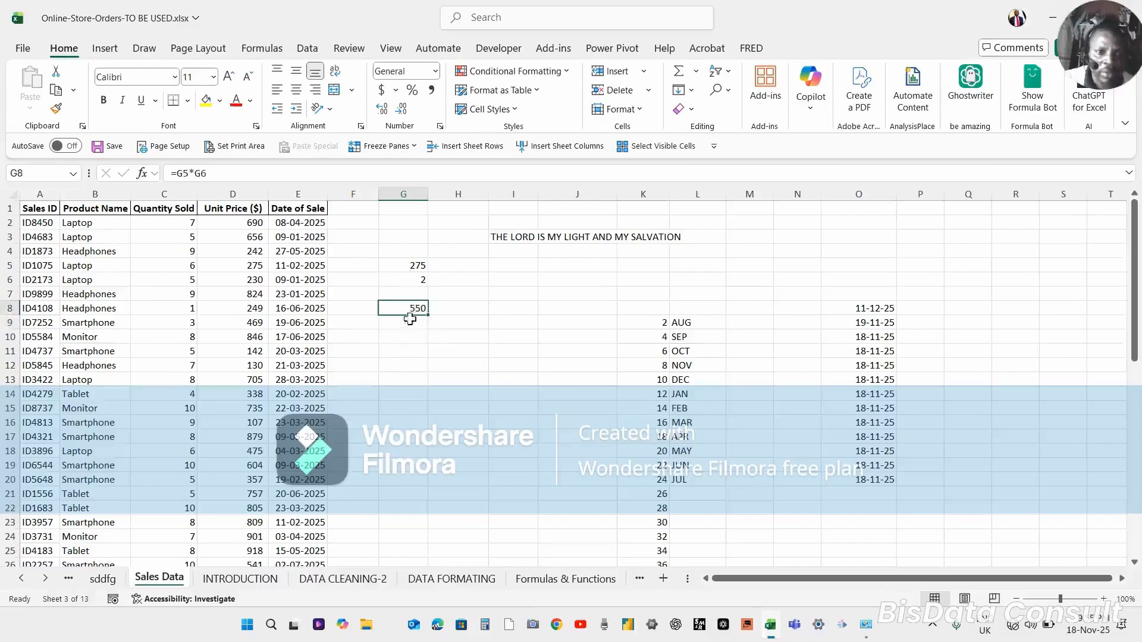
In G10, create a formula multiplying the Unit Price in D5 by G6.
left_click(407, 336)
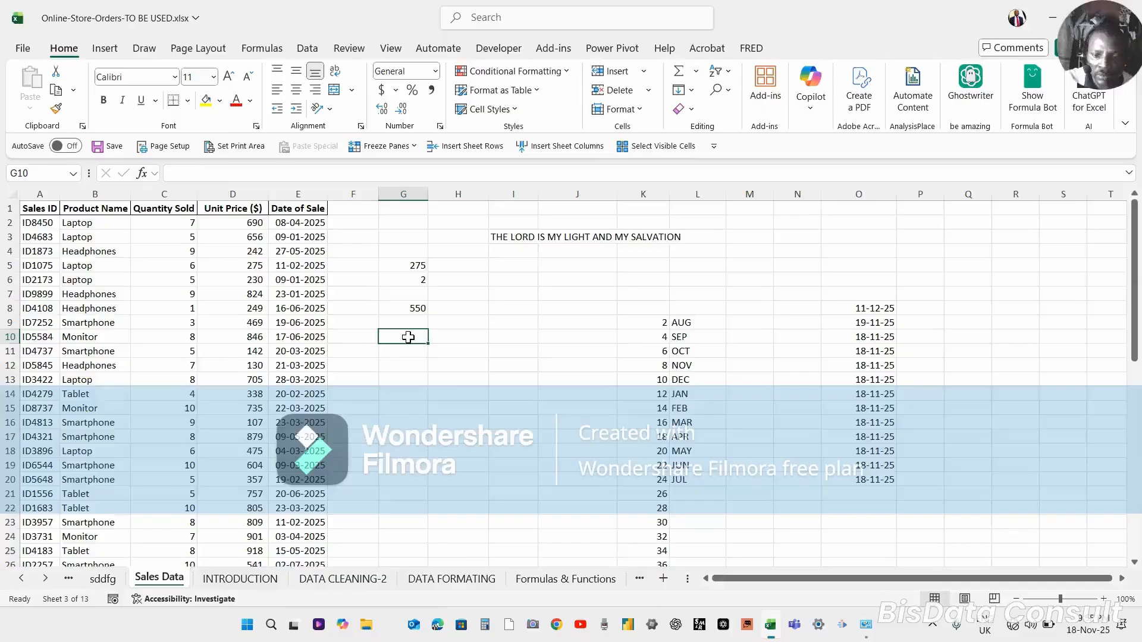
type("=")
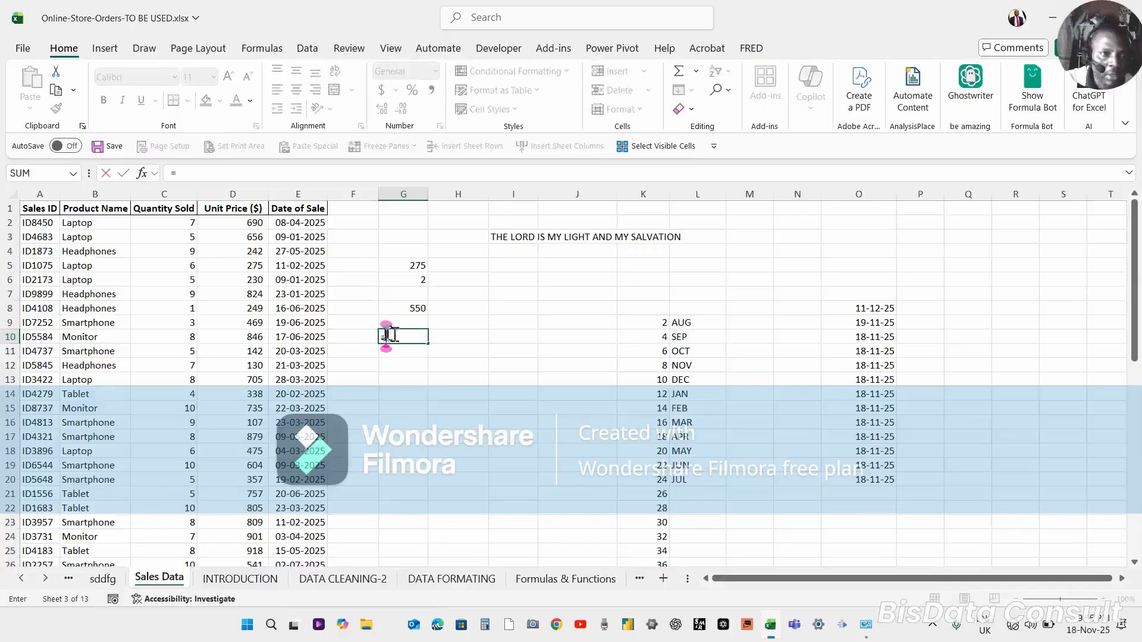
left_click(249, 265)
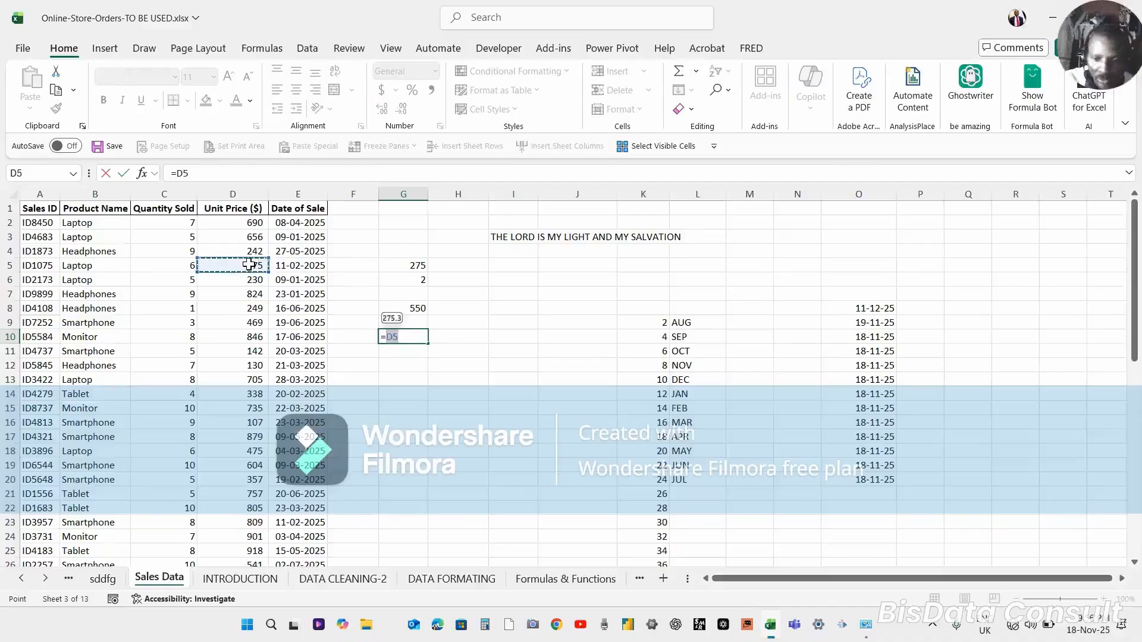
type("*")
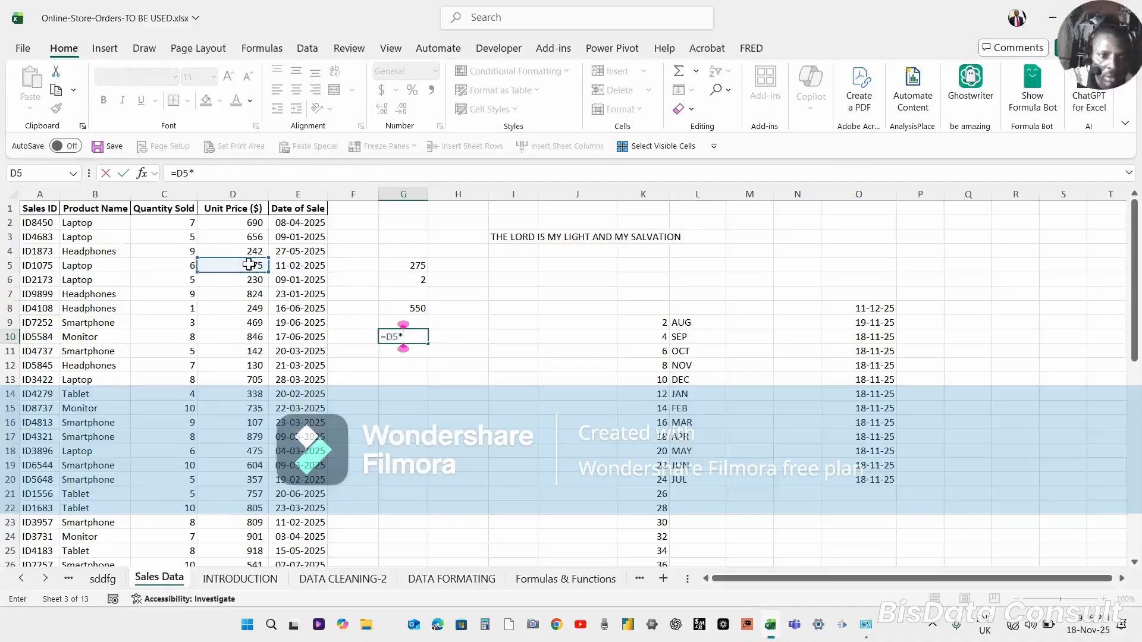
left_click(413, 279)
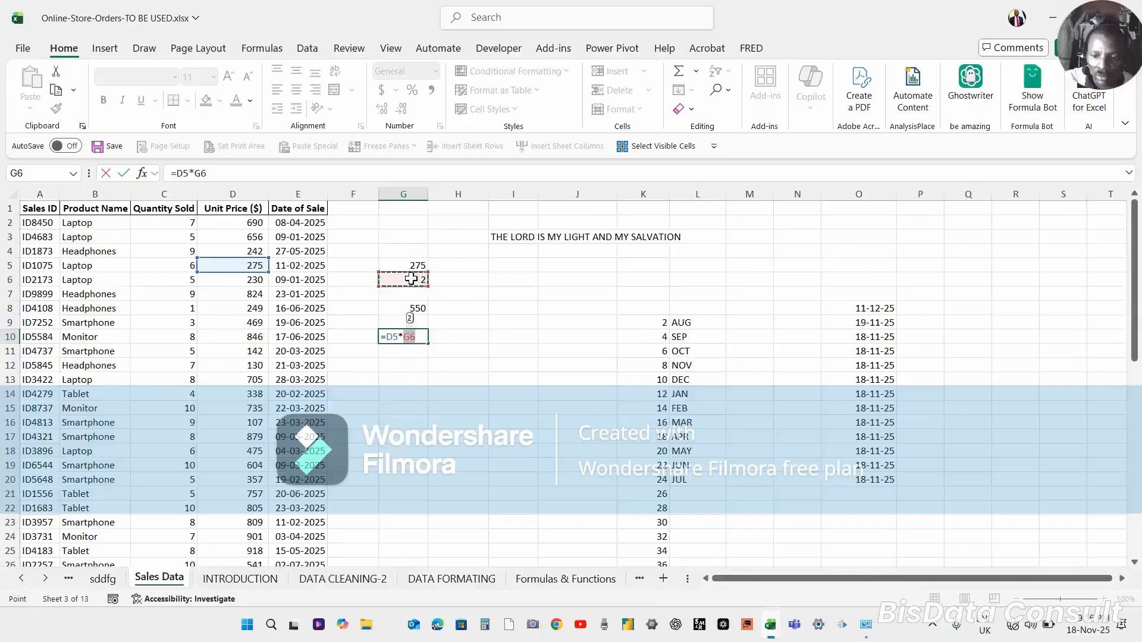
key("Return")
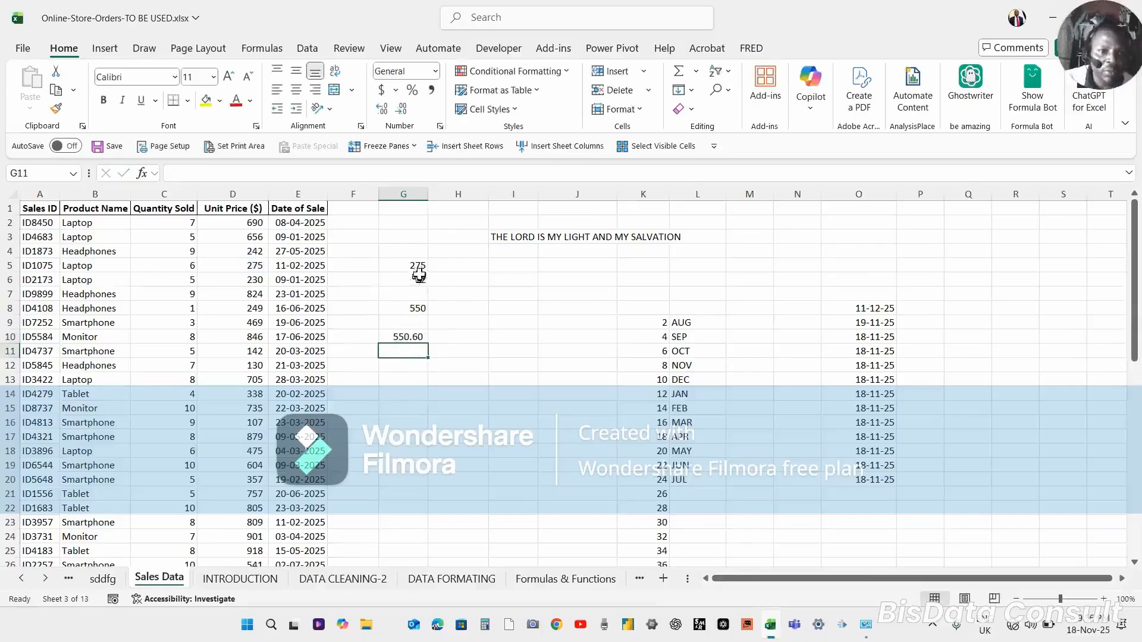
double_click(407, 337)
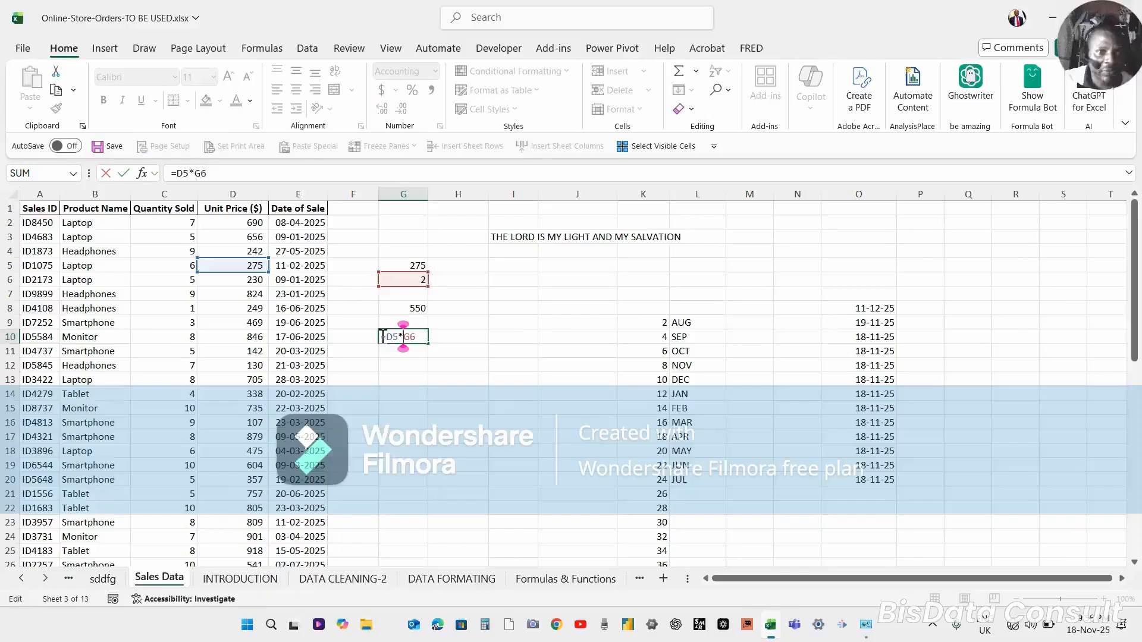
key("ctrl+Return")
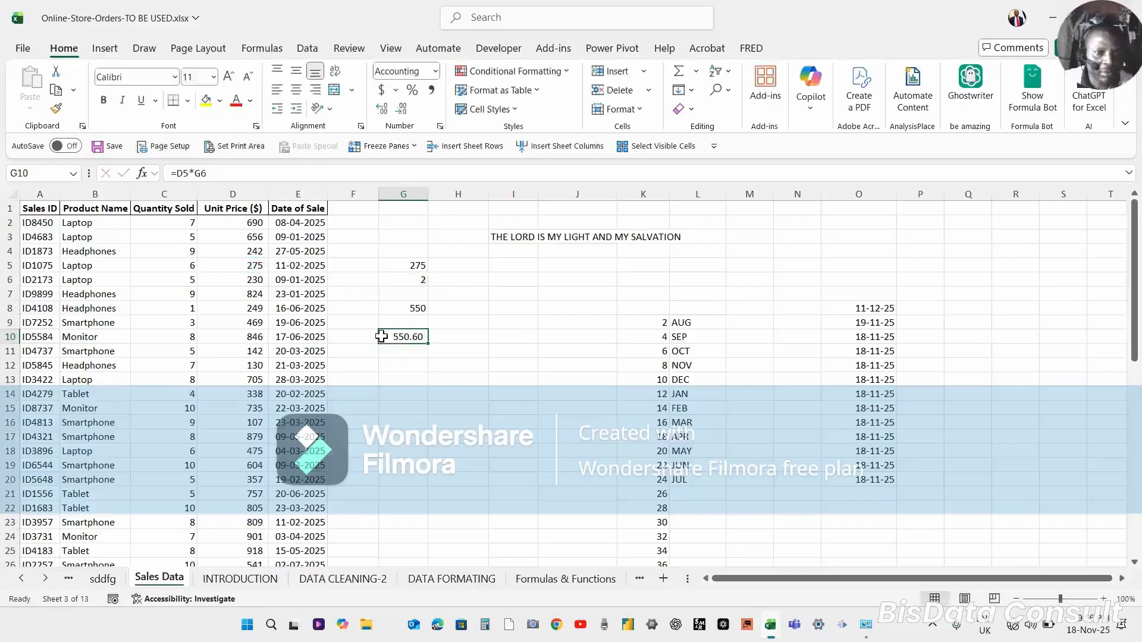
Inspect the full stored values of several Unit Price cells in column D.
left_click(254, 265)
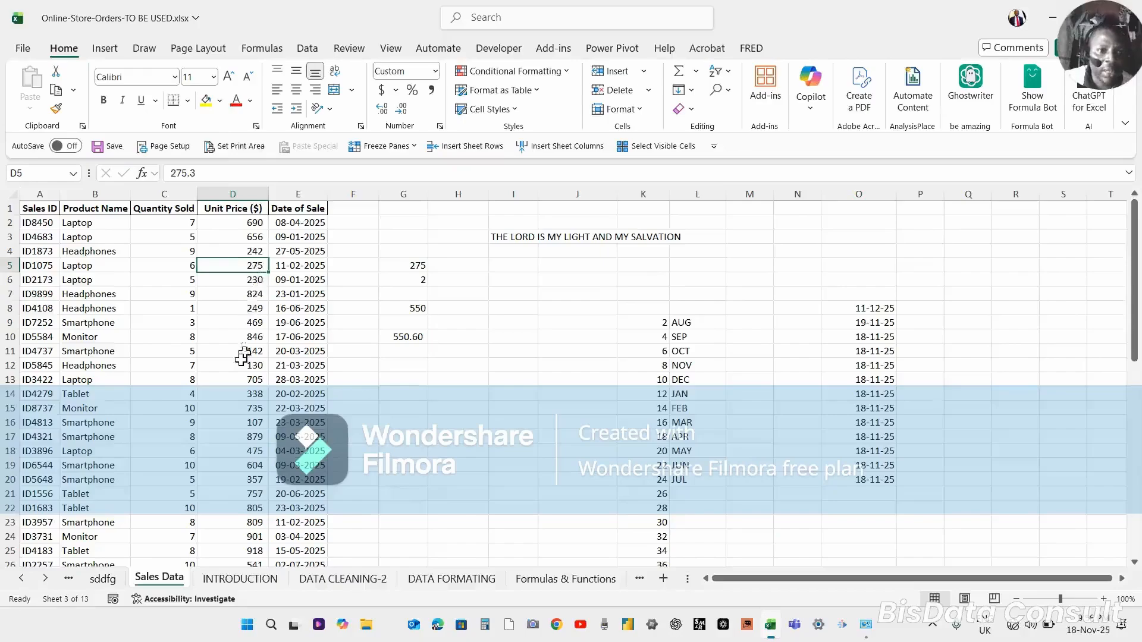
left_click(250, 424)
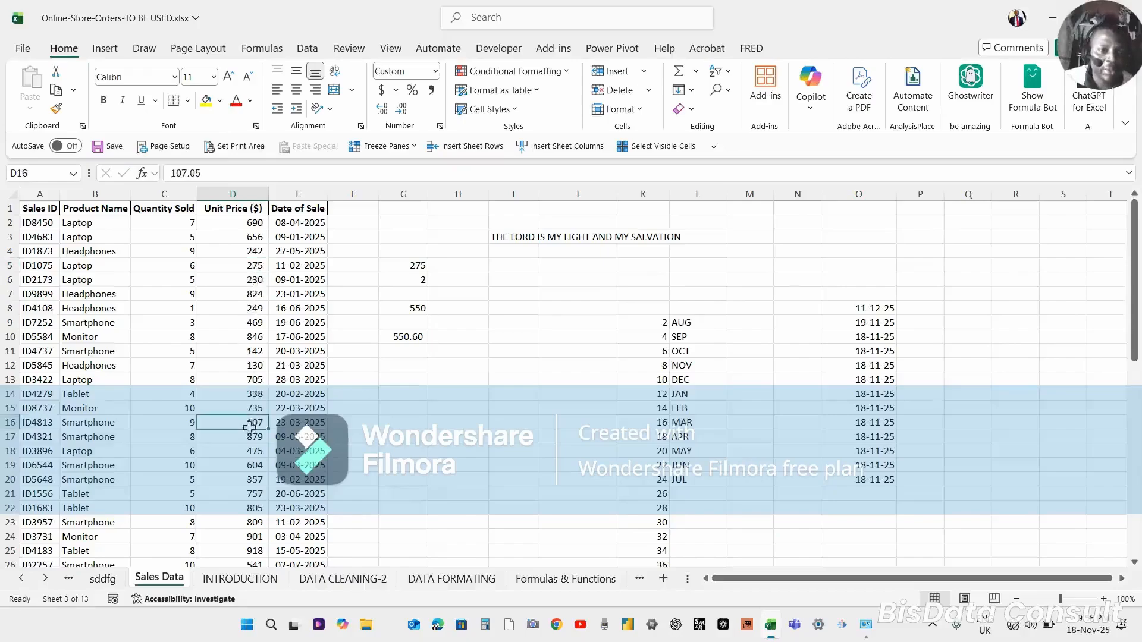
left_click(251, 337)
left_click(252, 394)
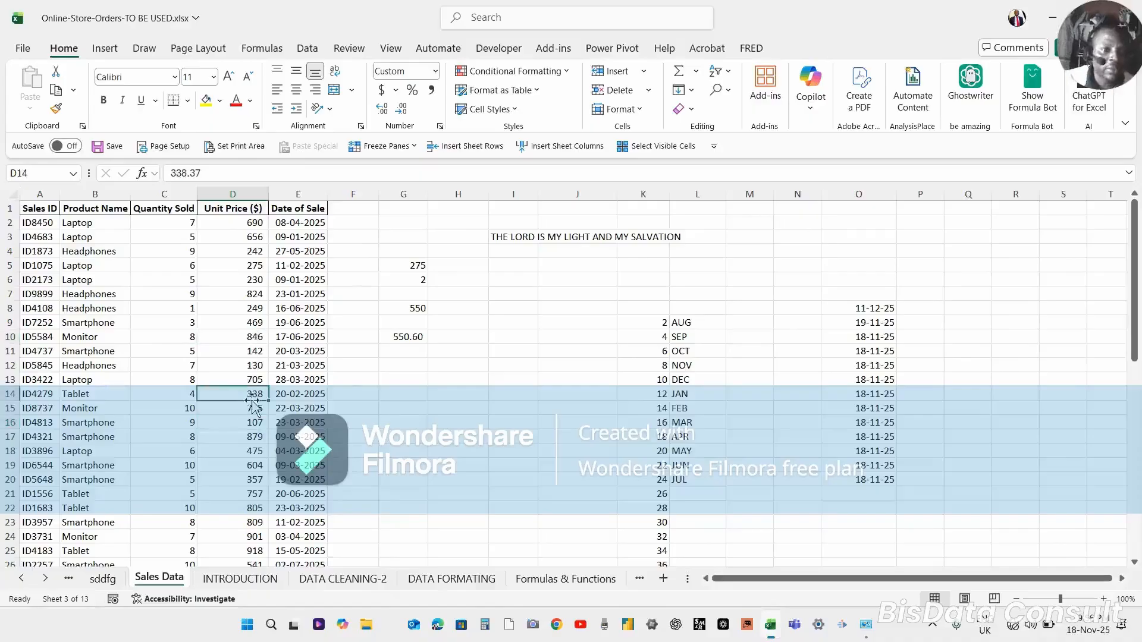
left_click(253, 298)
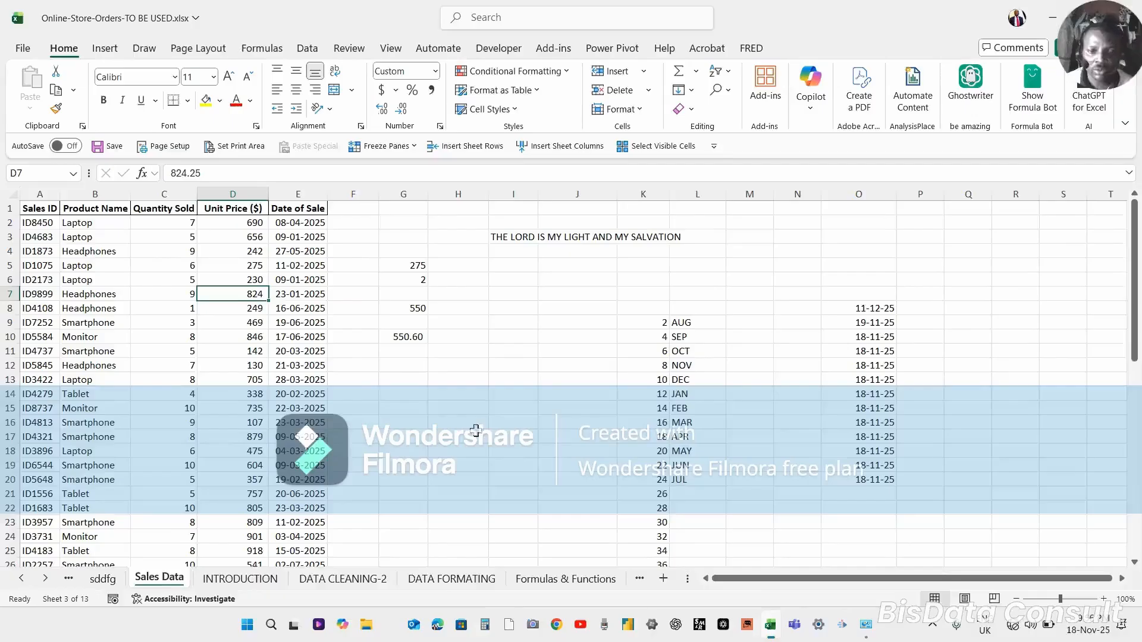
left_click(589, 544)
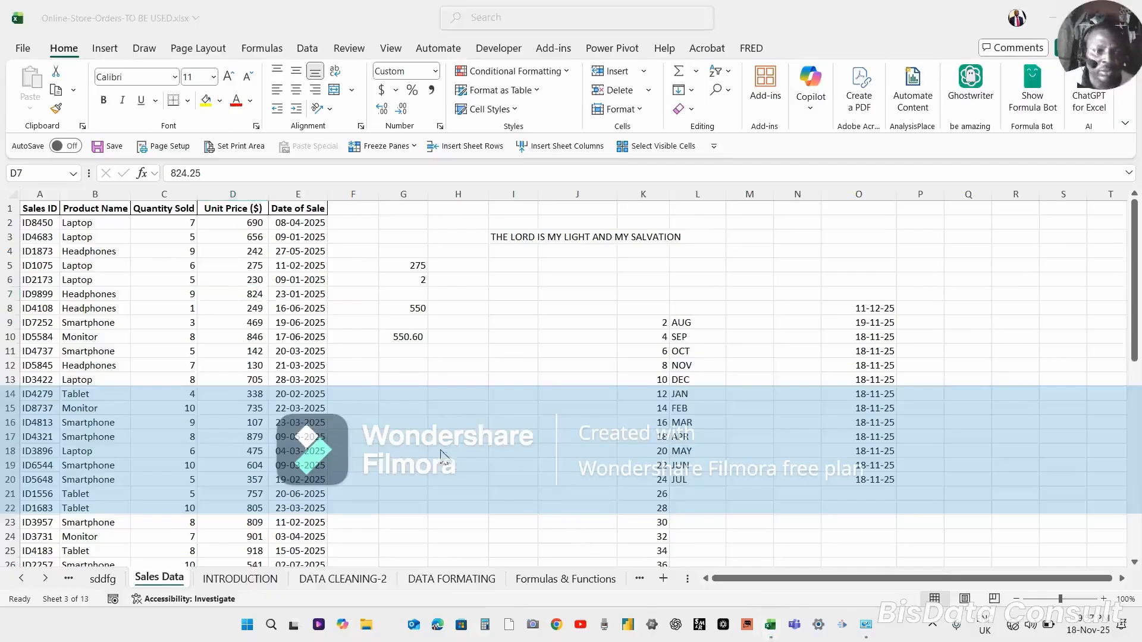
left_click(399, 358)
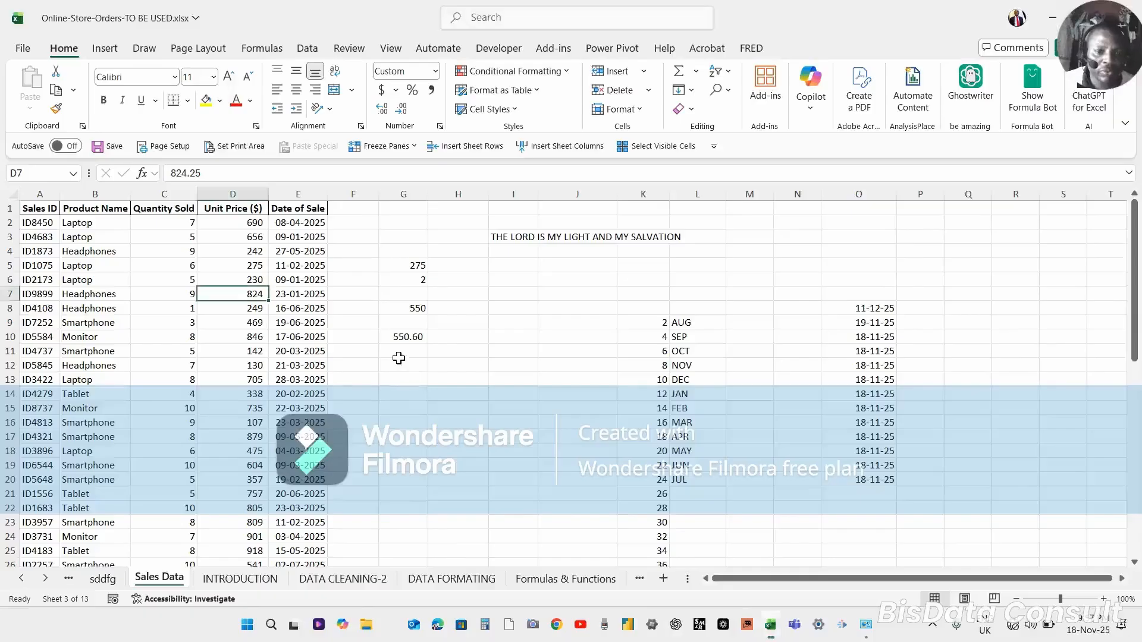
left_click(262, 352)
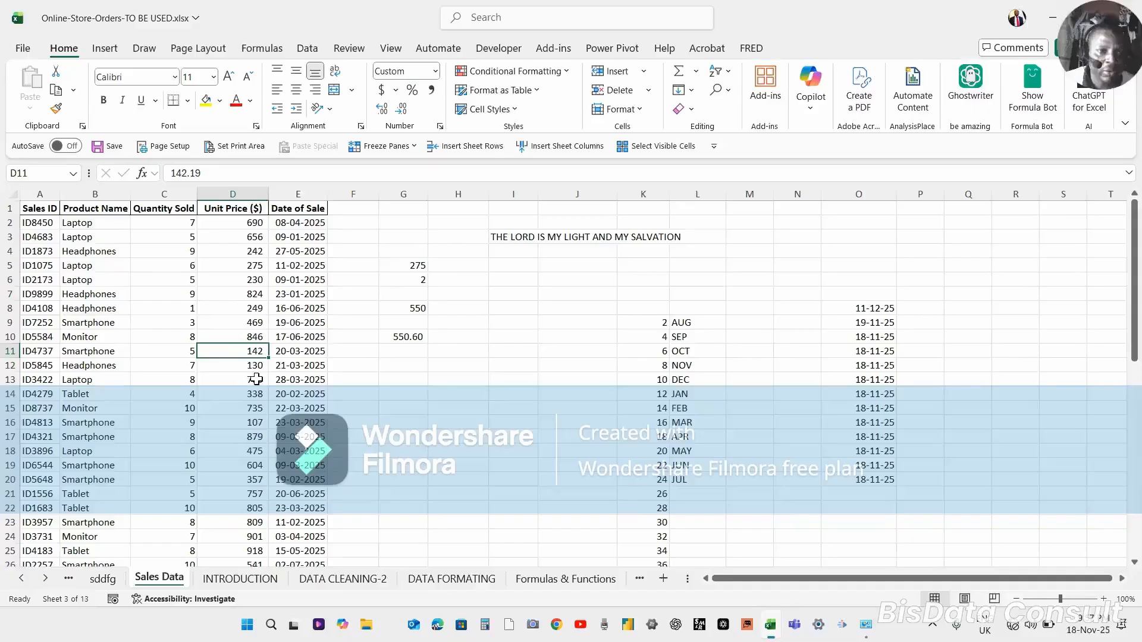
Copy the Unit Price in D10 and paste it into G12.
left_click(253, 335)
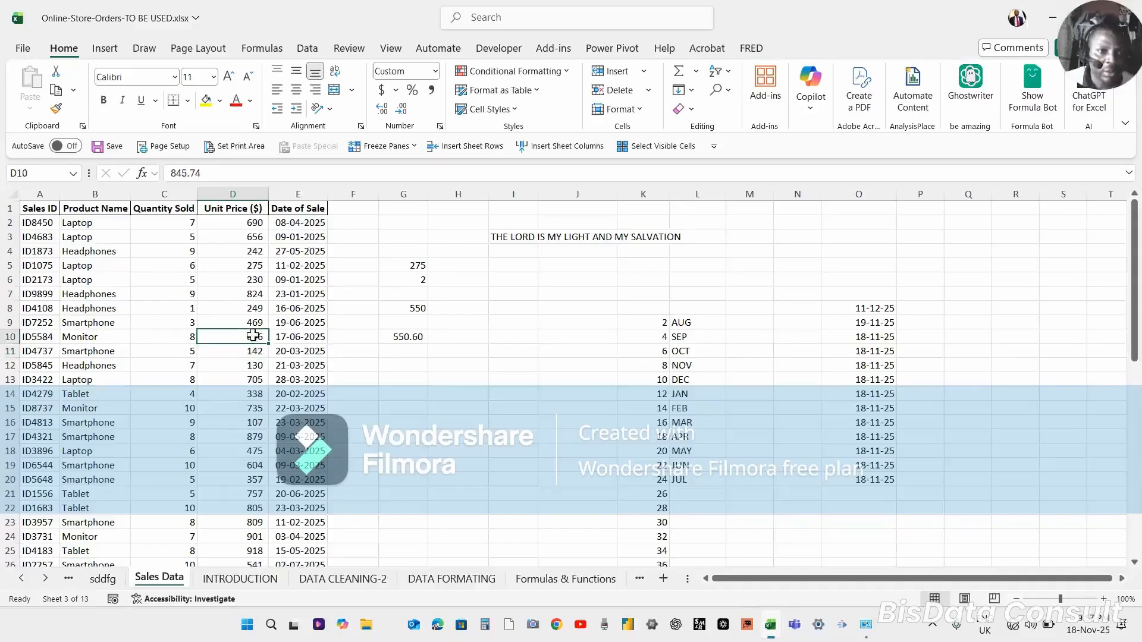
key("ctrl+c")
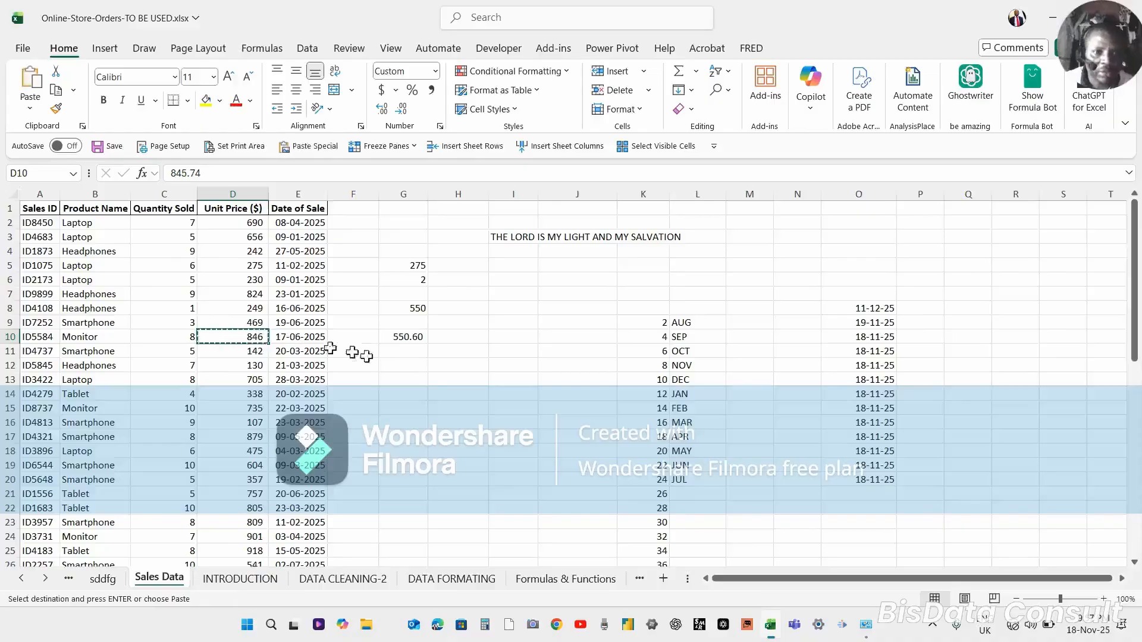
left_click(402, 368)
key("ctrl+v")
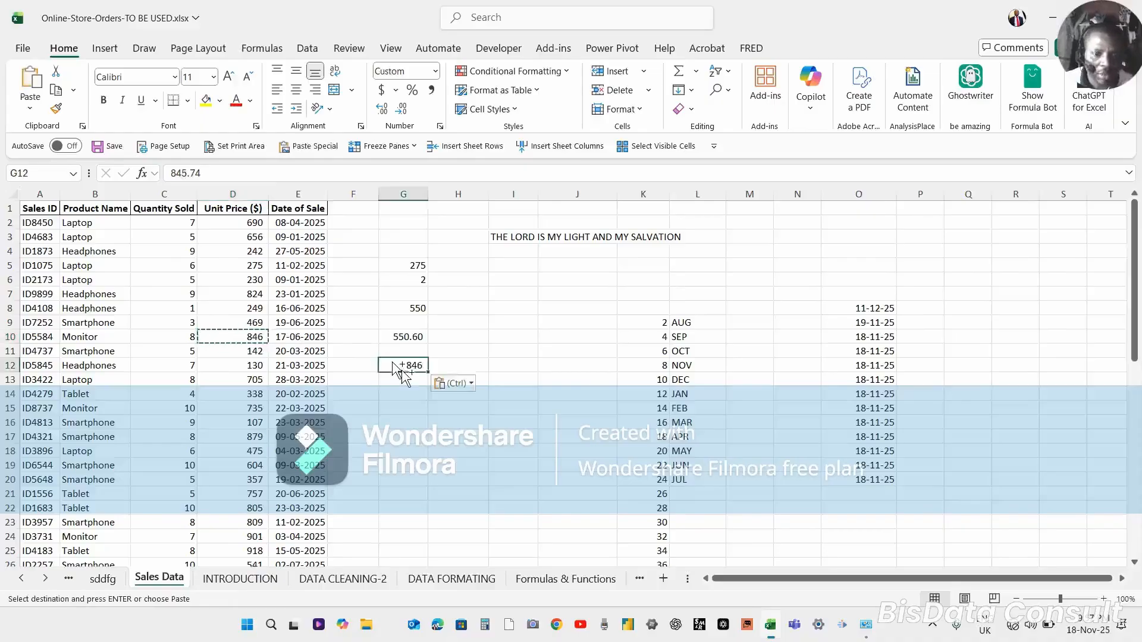
Edit the value in G12 so it begins with the letter N, reading N845.74.
left_click(409, 408)
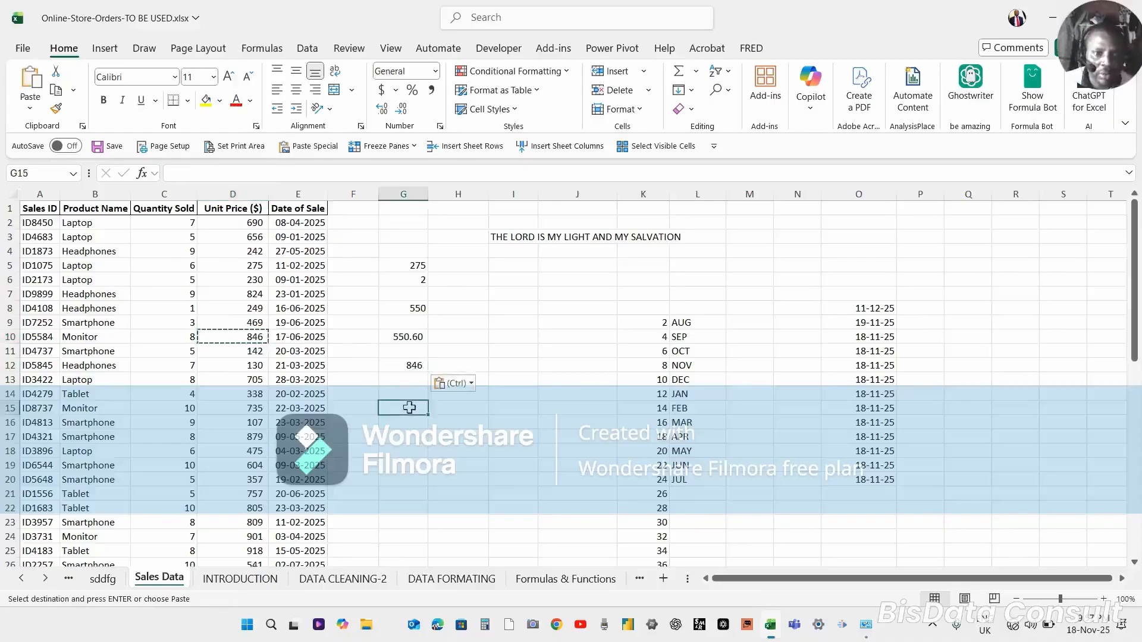
left_click(417, 363)
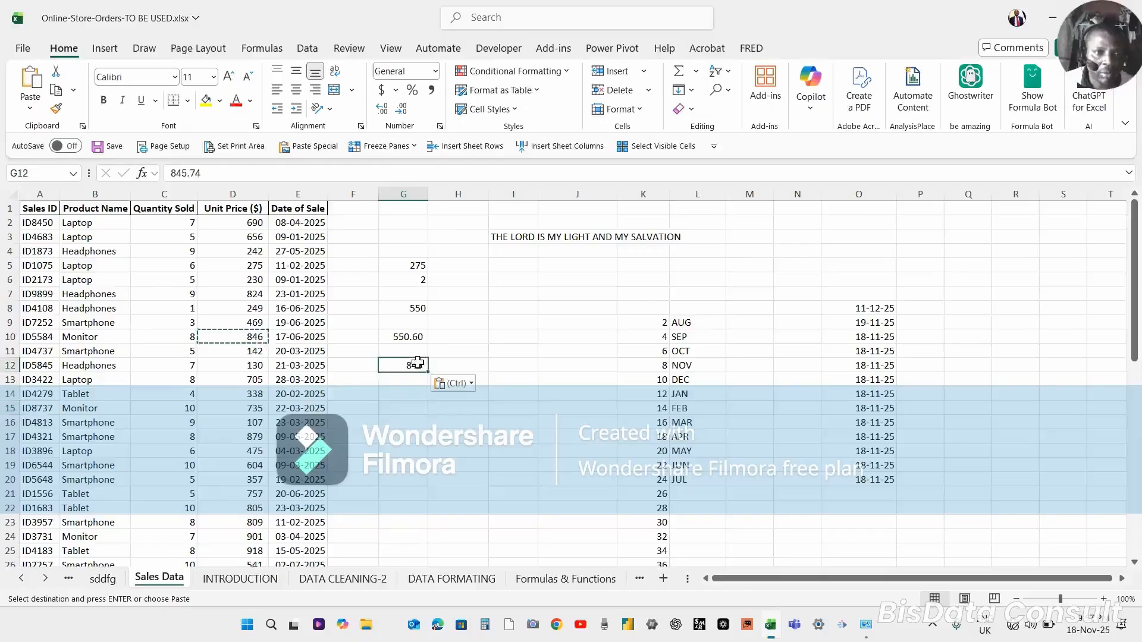
left_click(172, 172)
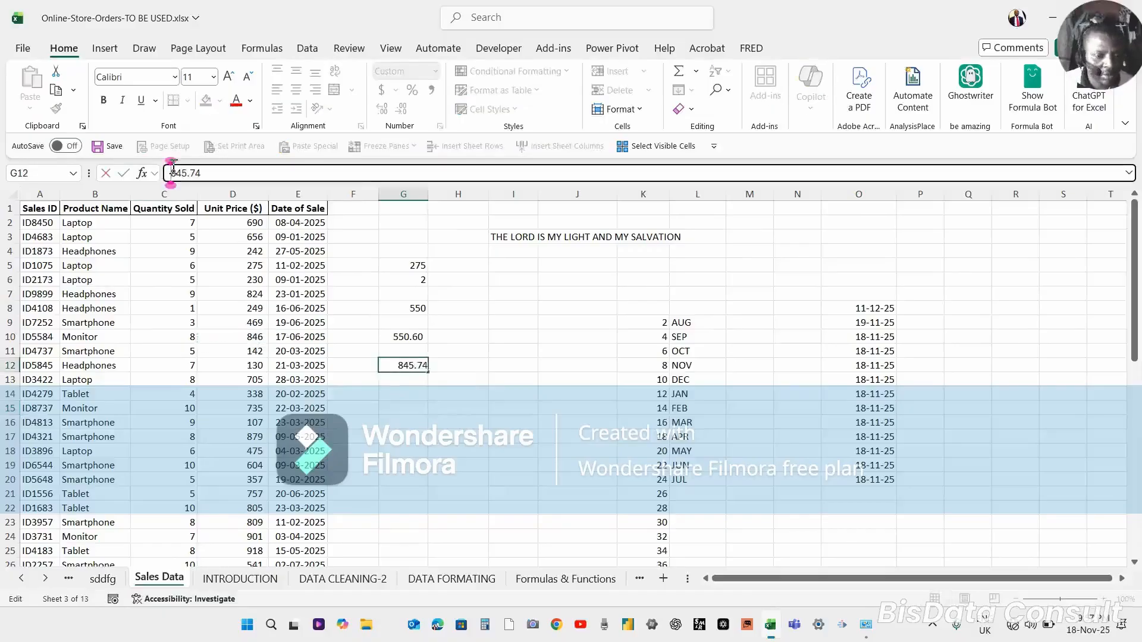
type("N")
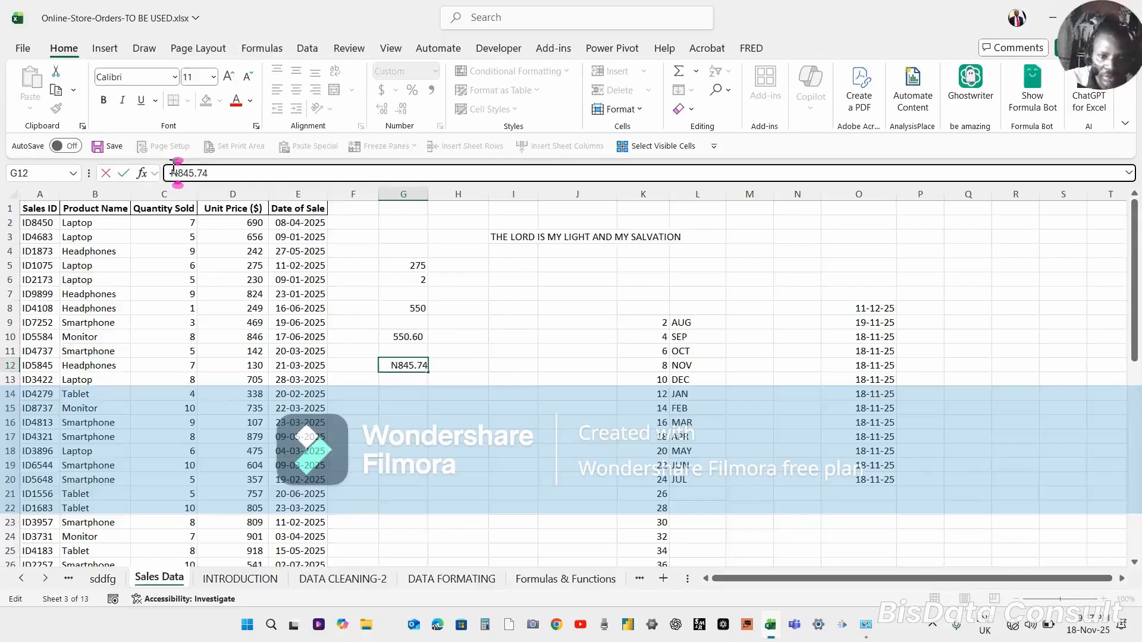
key("Return")
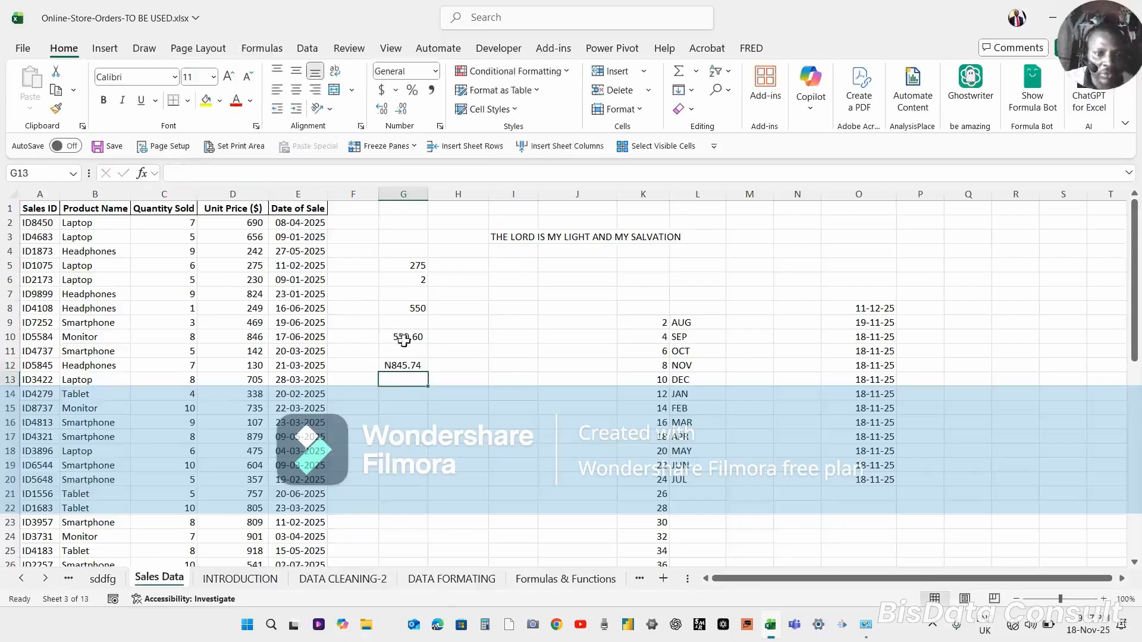
In G14, enter a formula subtracting G10 from G12 using cell references.
left_click(406, 364)
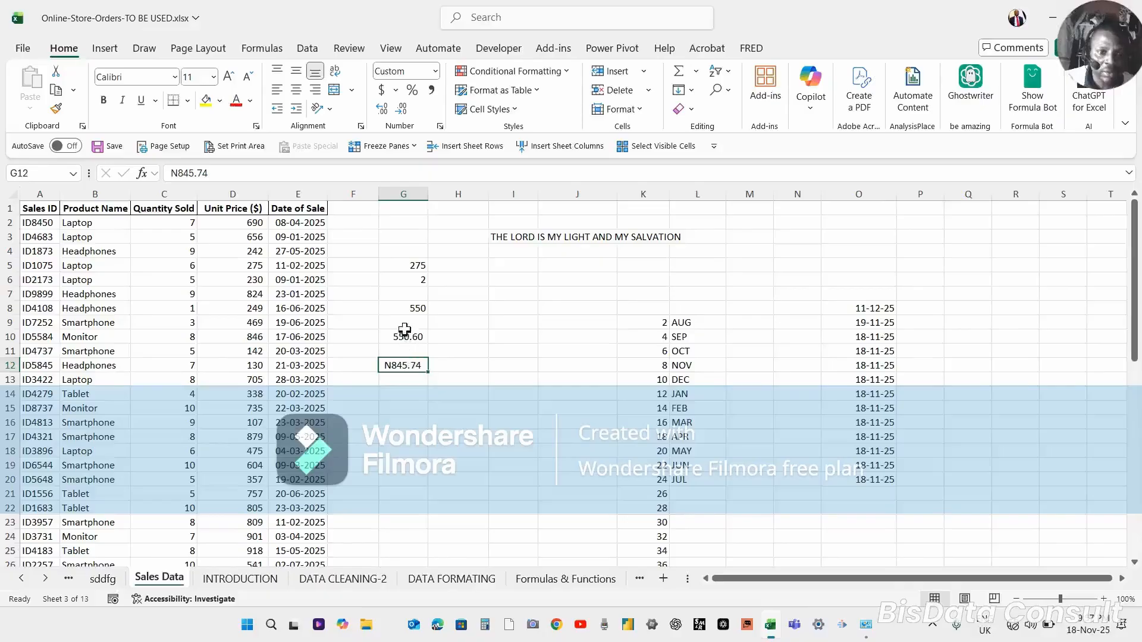
left_click(404, 391)
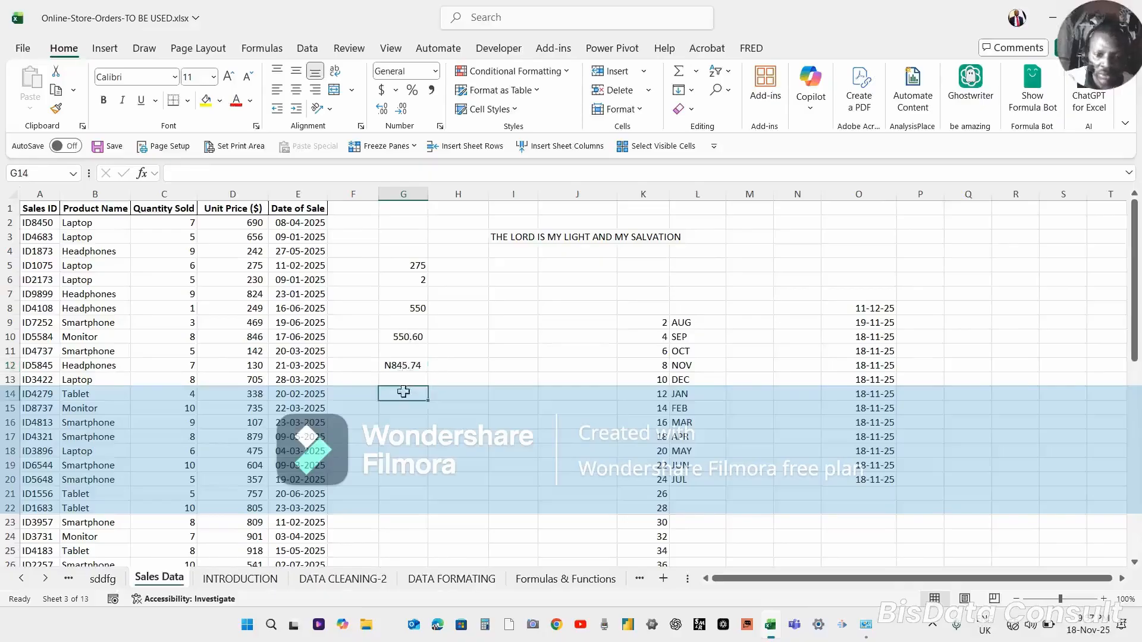
type("=")
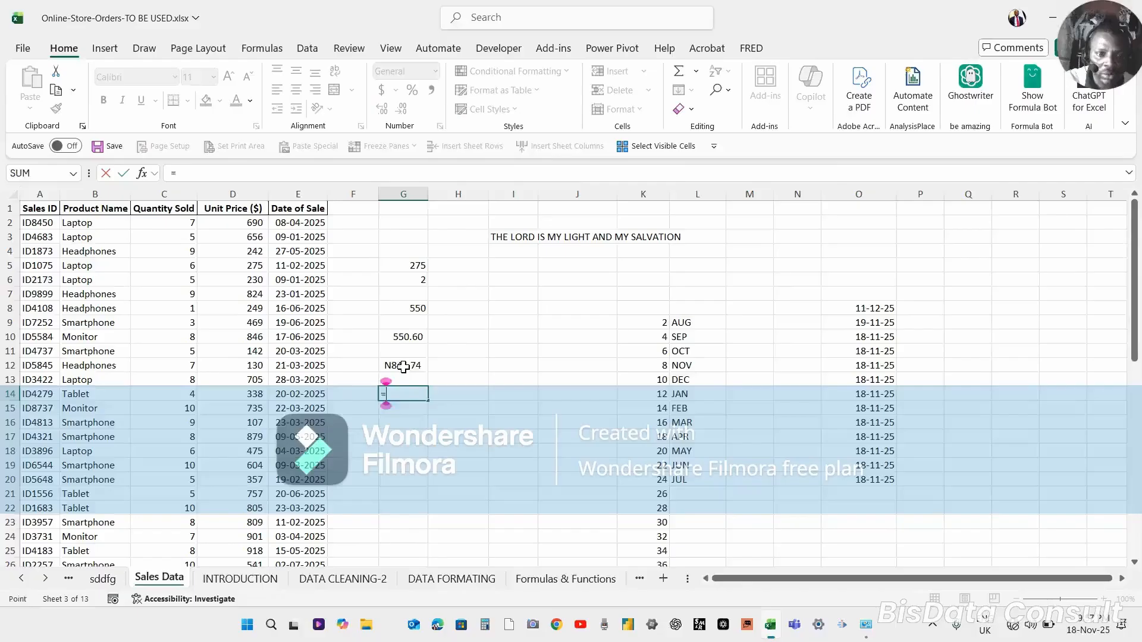
left_click(403, 366)
type("-")
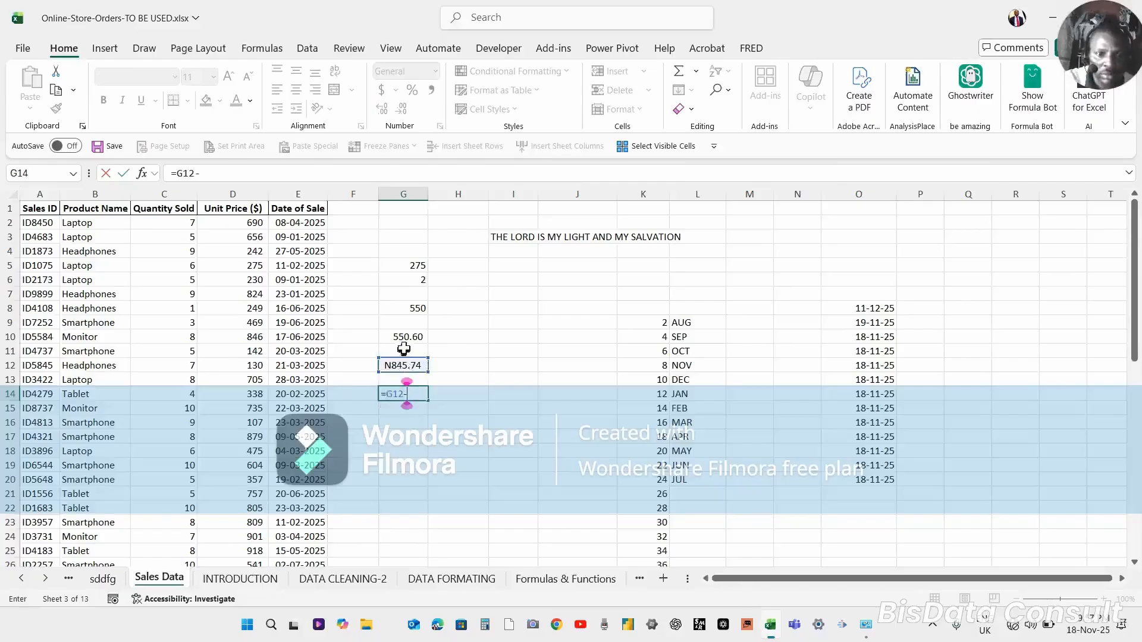
left_click(405, 336)
key("Return")
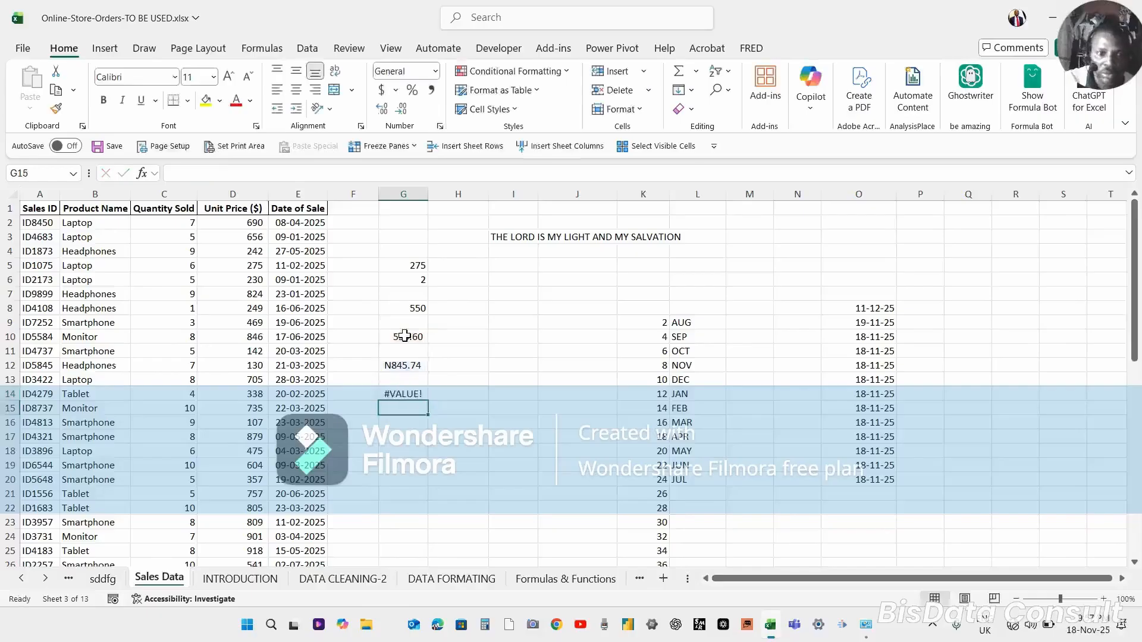
Inspect the formula result in G14 alongside the text entry in G12.
left_click(406, 395)
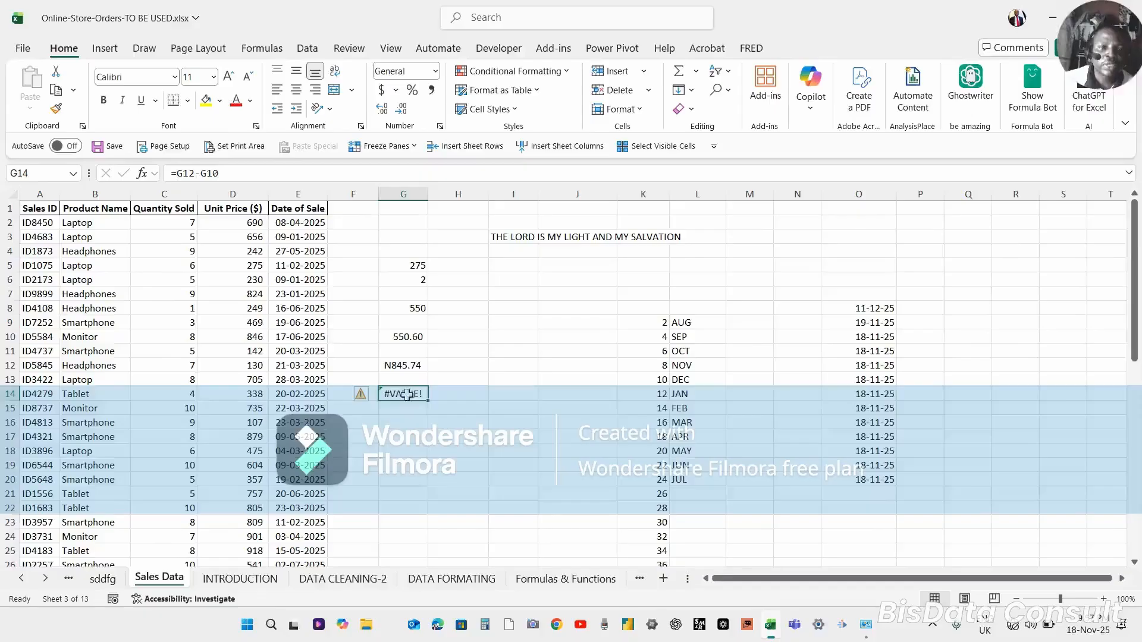
left_click(410, 365)
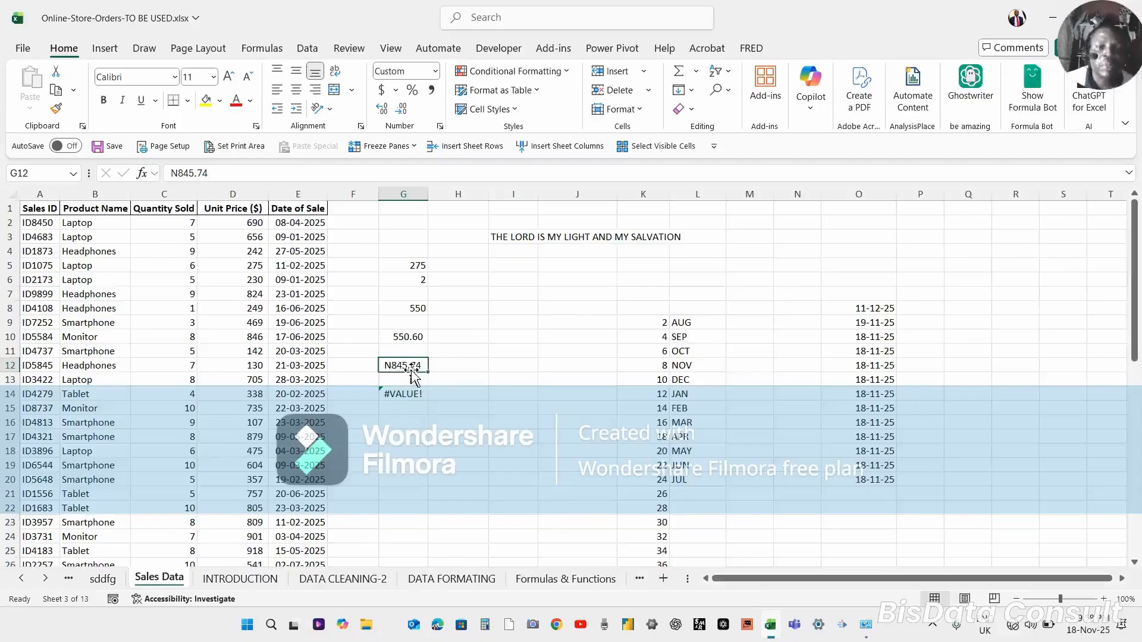
left_click(405, 394)
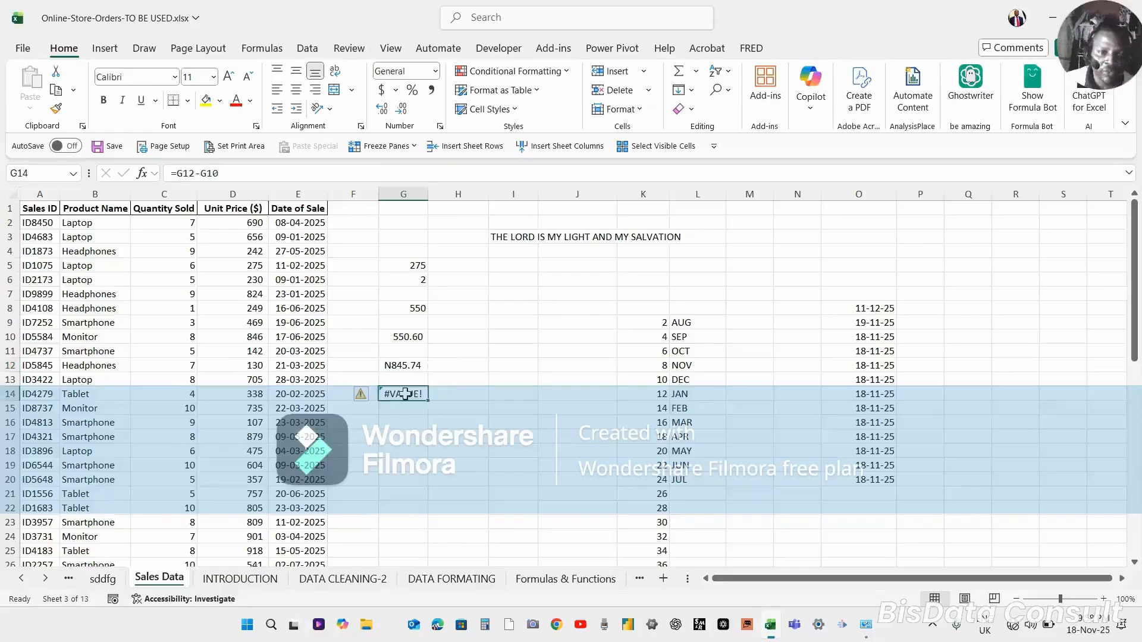
left_click(402, 367)
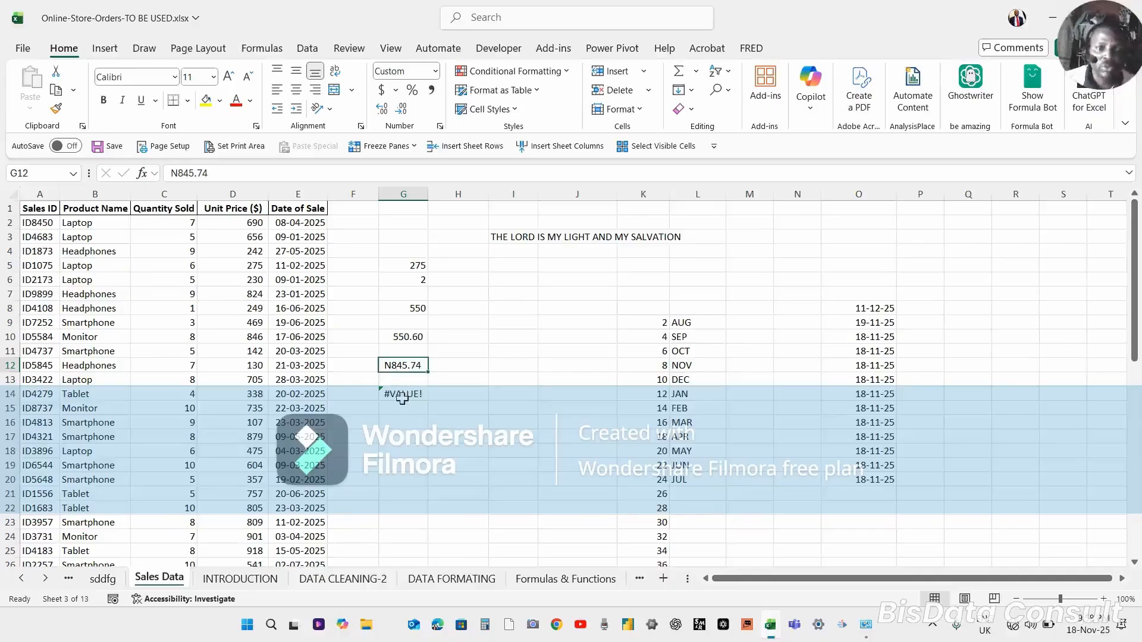
left_click(403, 395)
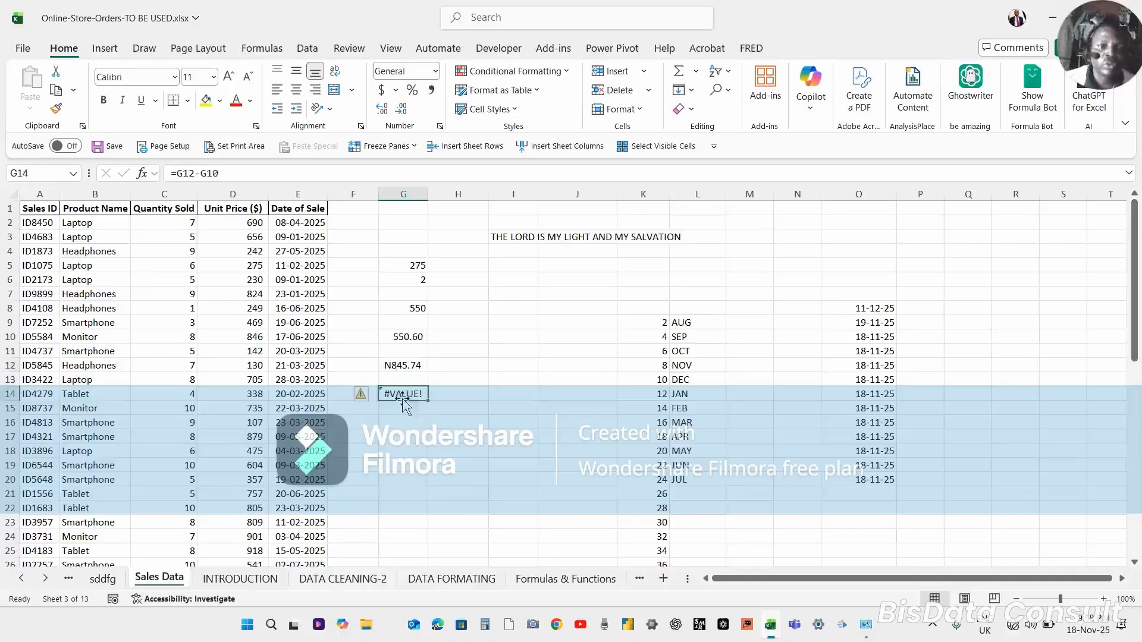
left_click(403, 356)
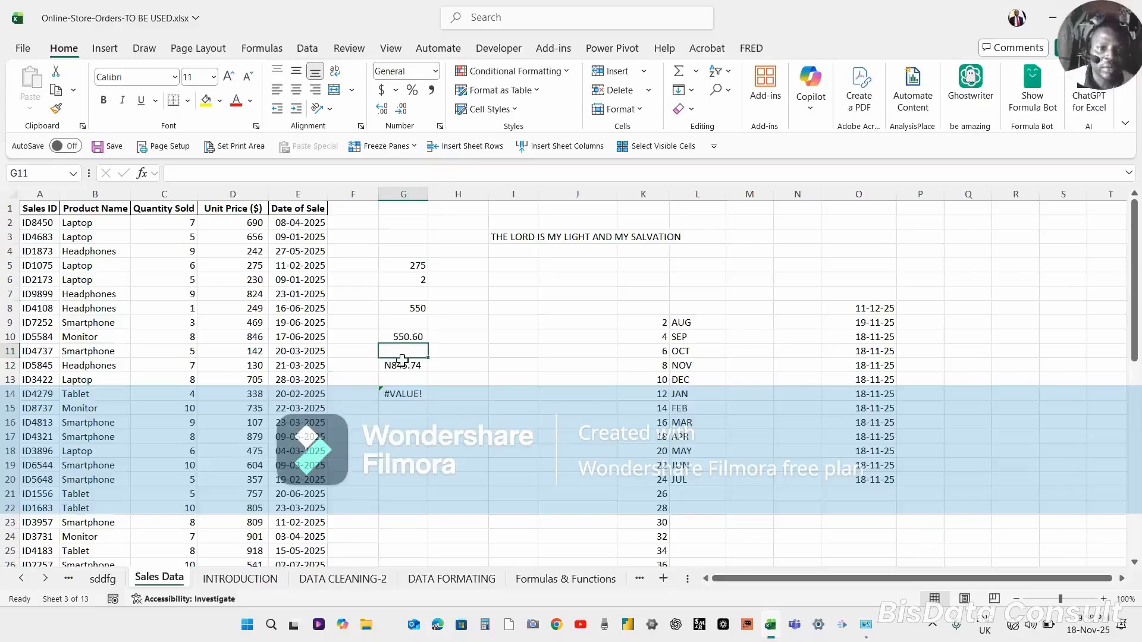
left_click(403, 364)
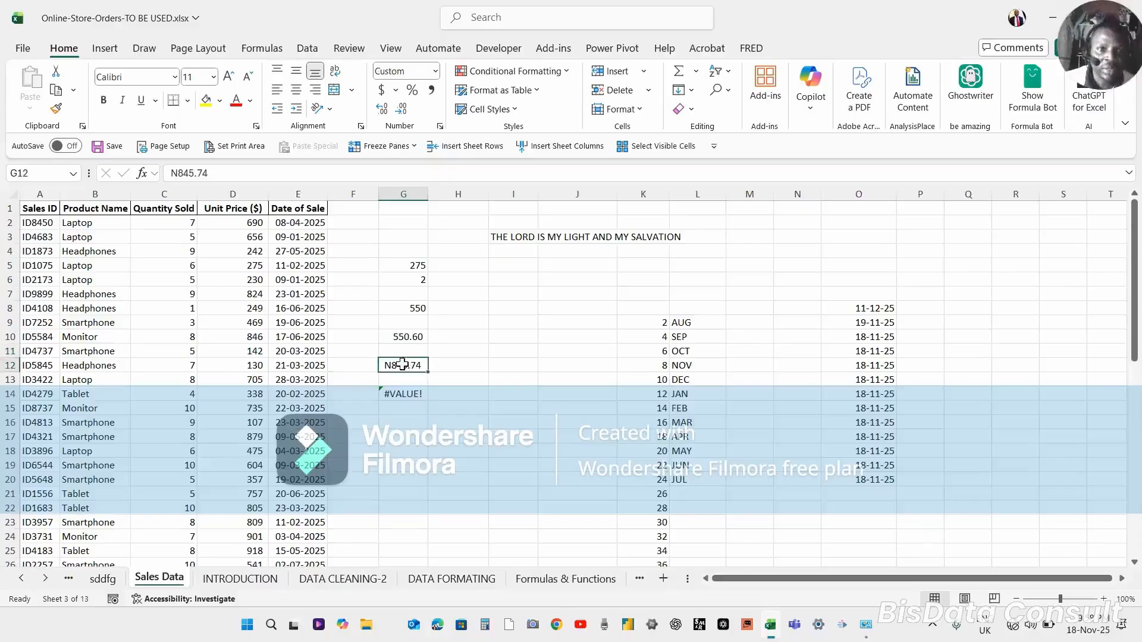
left_click(407, 393)
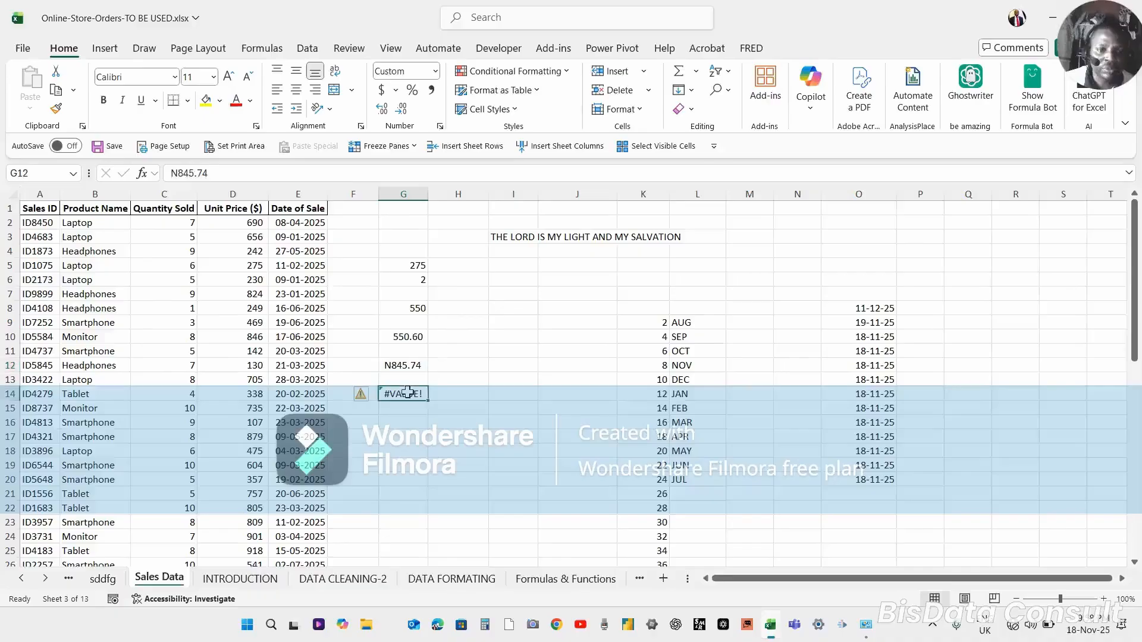
Select the Unit Price values down column D and apply Comma Style to them.
left_click(235, 221)
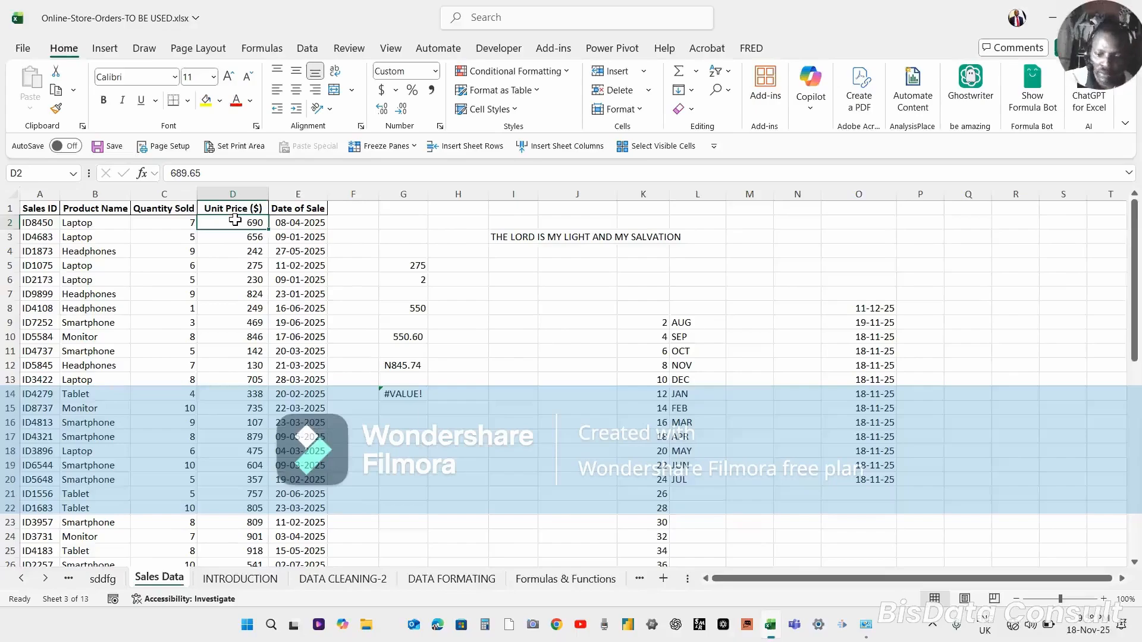
key("ctrl+shift+Down")
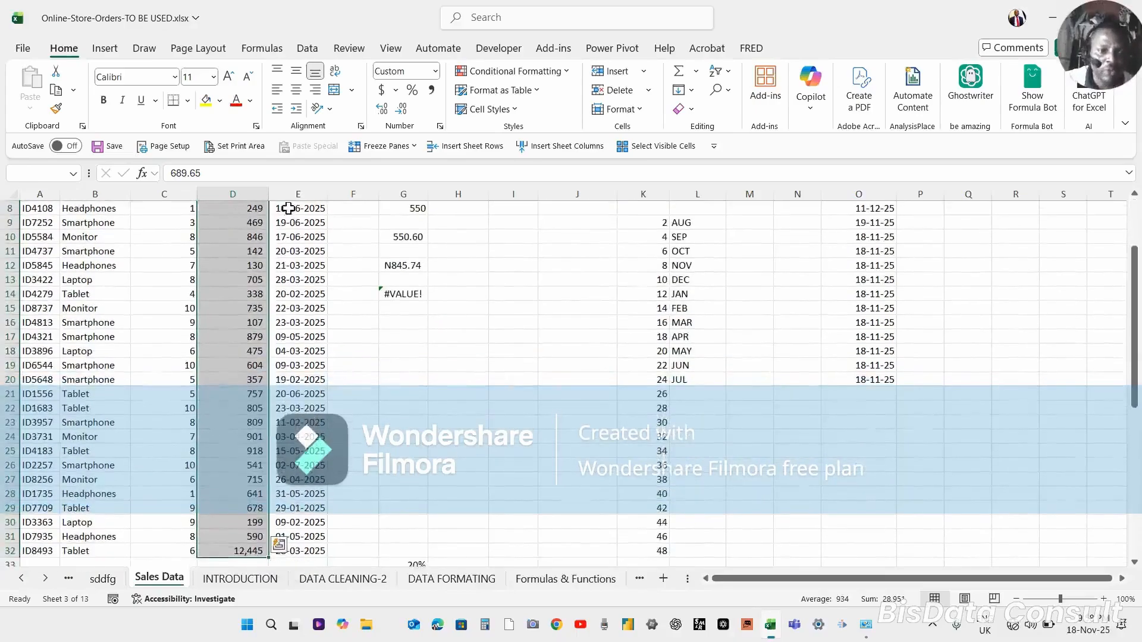
key("ctrl+BackSpace")
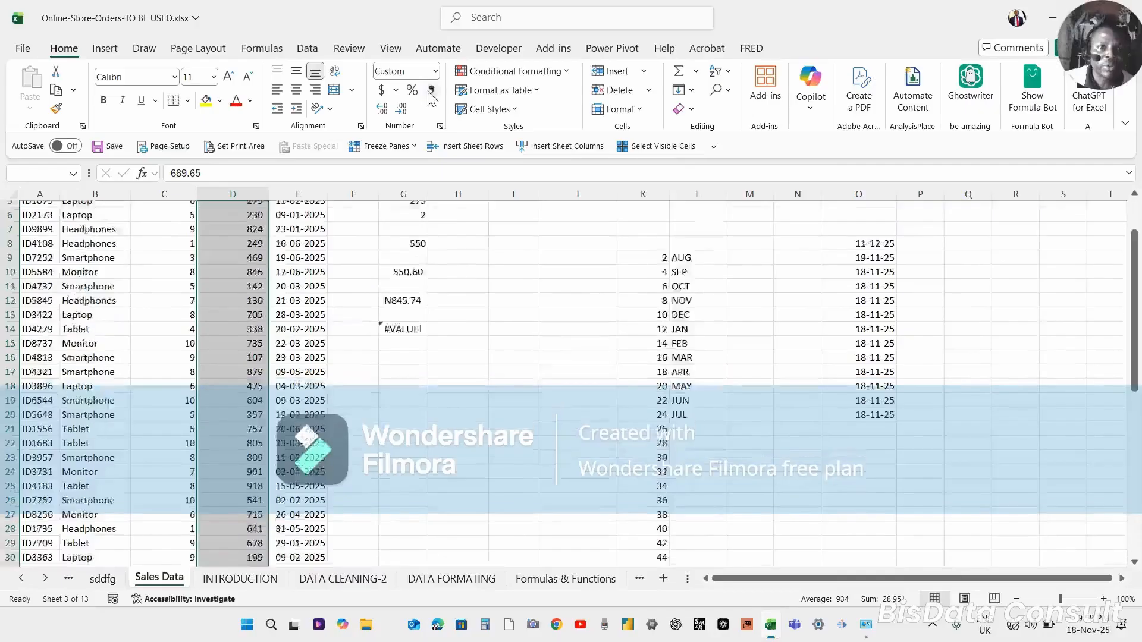
left_click(429, 91)
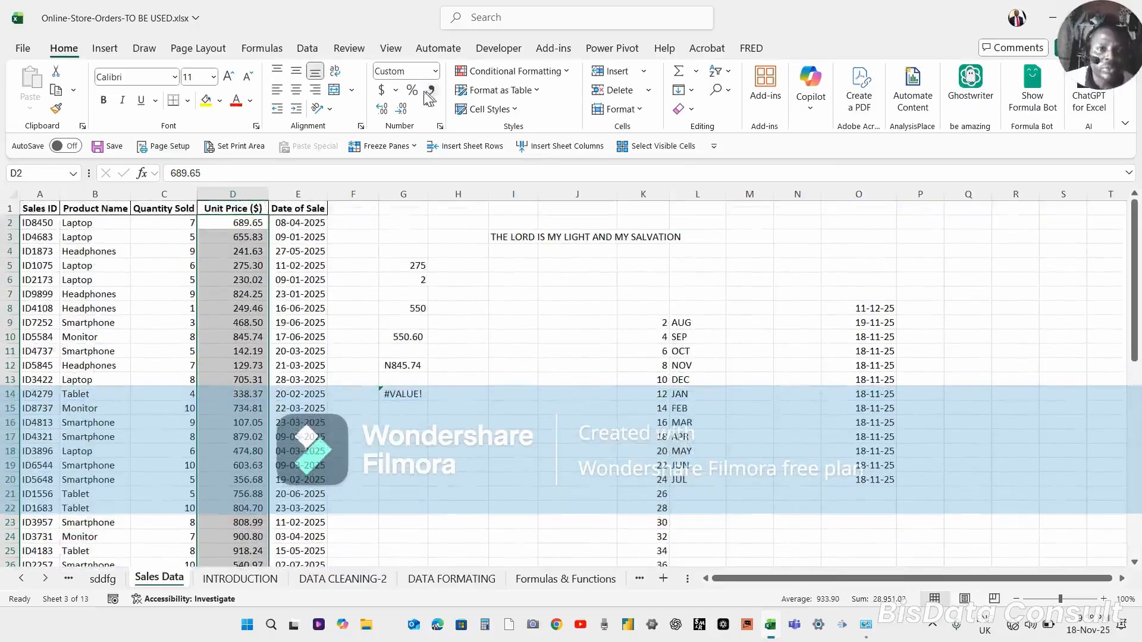
Apply the Currency number format to the selected Unit Price values.
left_click(396, 90)
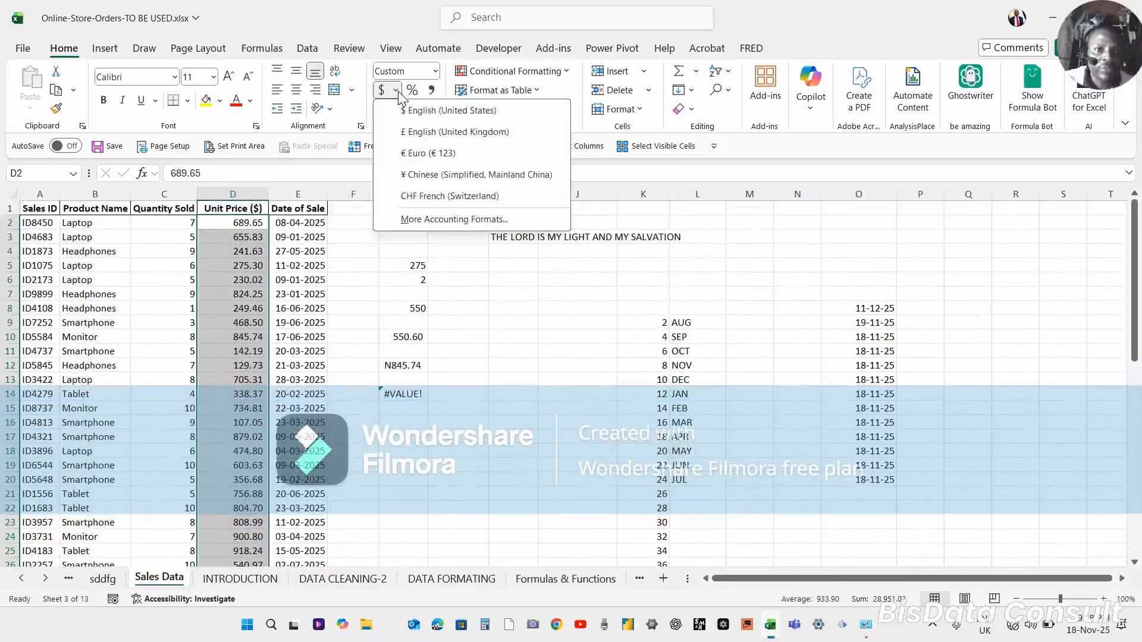
left_click(436, 71)
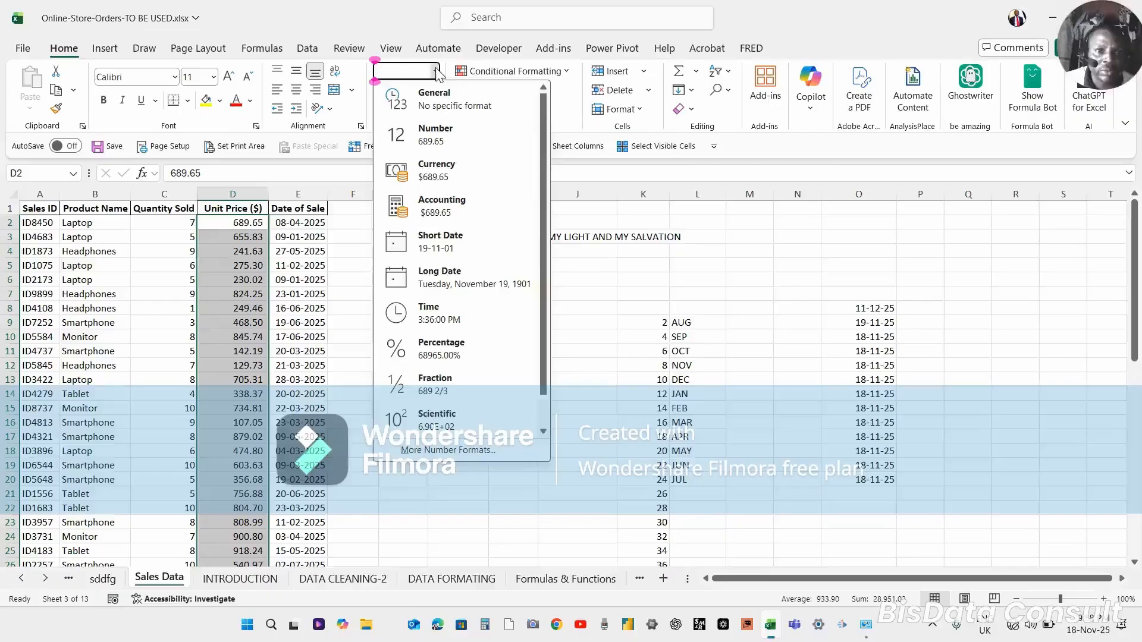
left_click(444, 172)
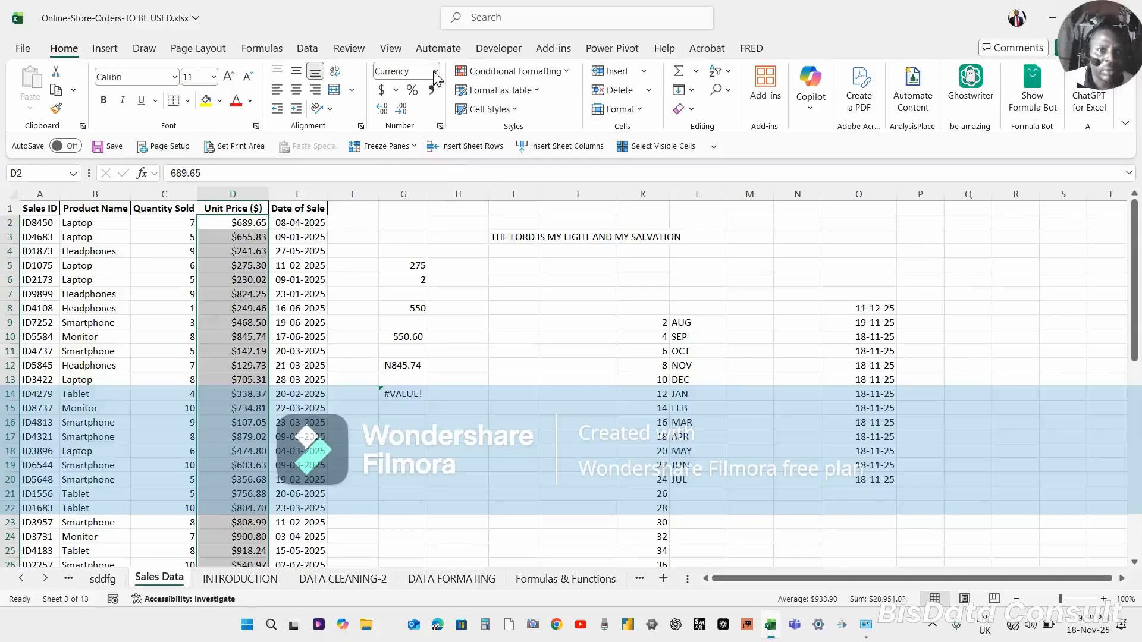
Change the selected Unit Price values to the Accounting number format.
left_click(396, 91)
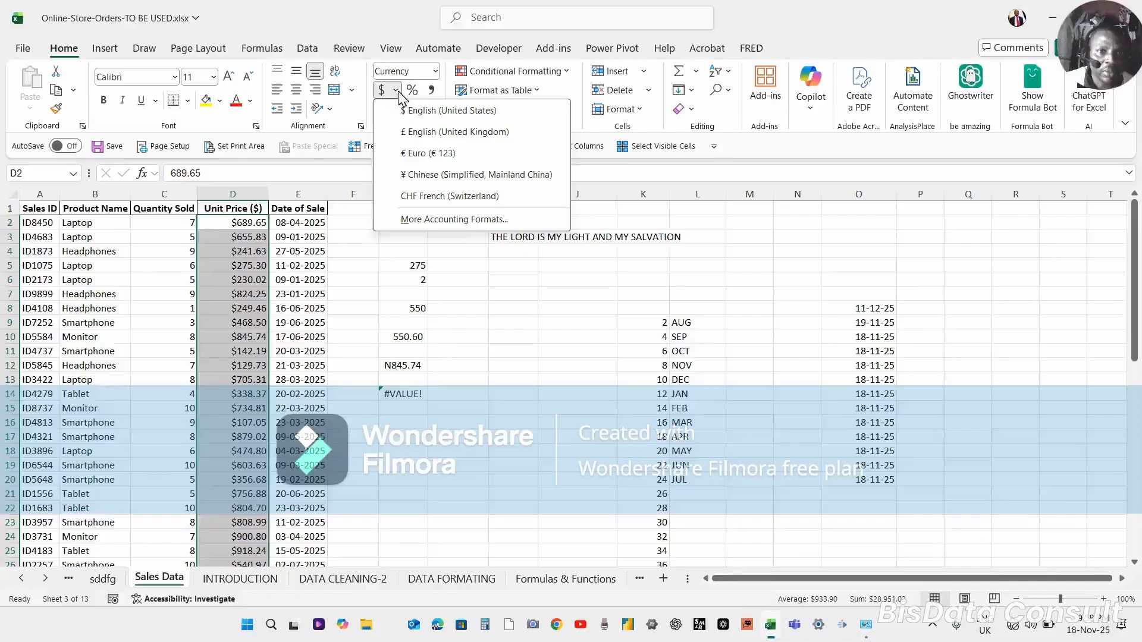
left_click(436, 71)
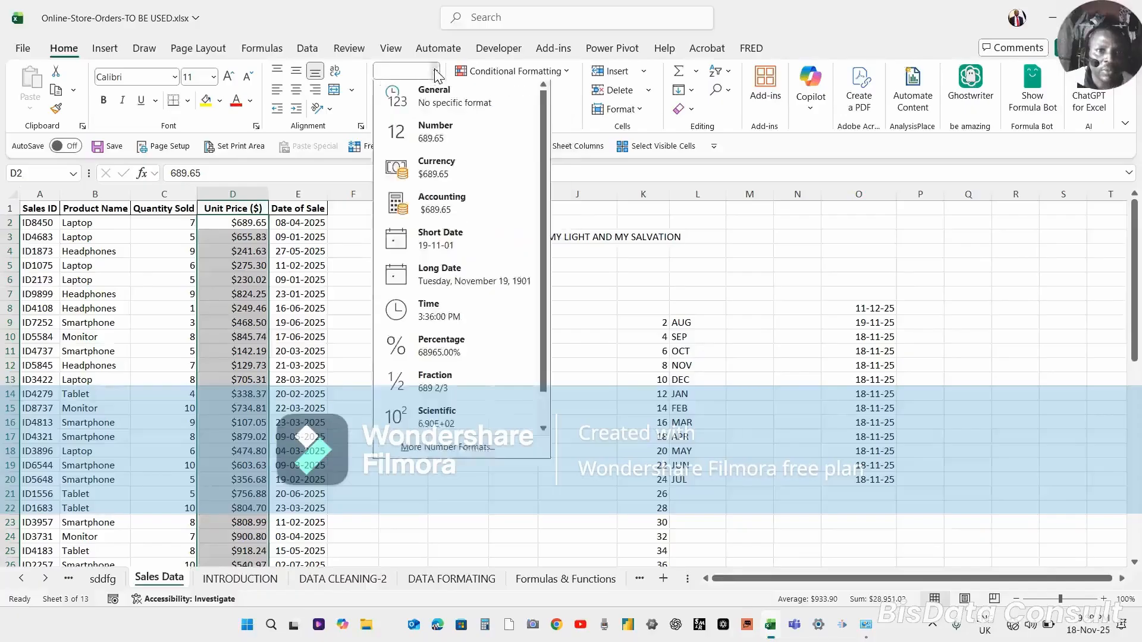
left_click(443, 214)
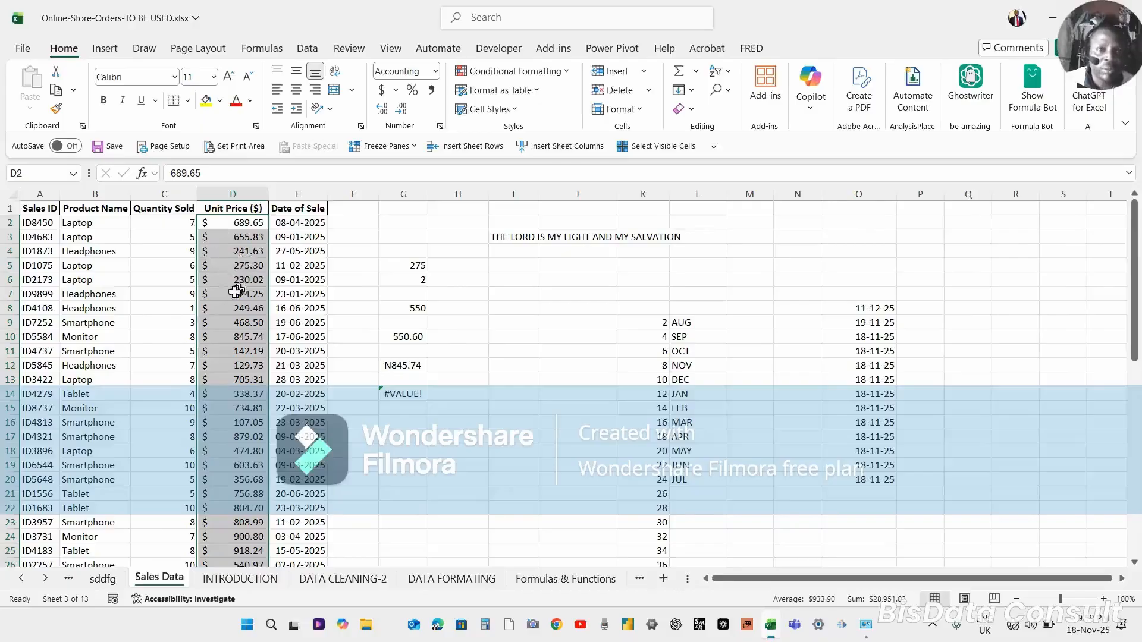
Apply the Accounting format with the ₦ Ibibio (Nigeria) currency symbol and 2 decimal places to the selected Unit Price values.
left_click(436, 73)
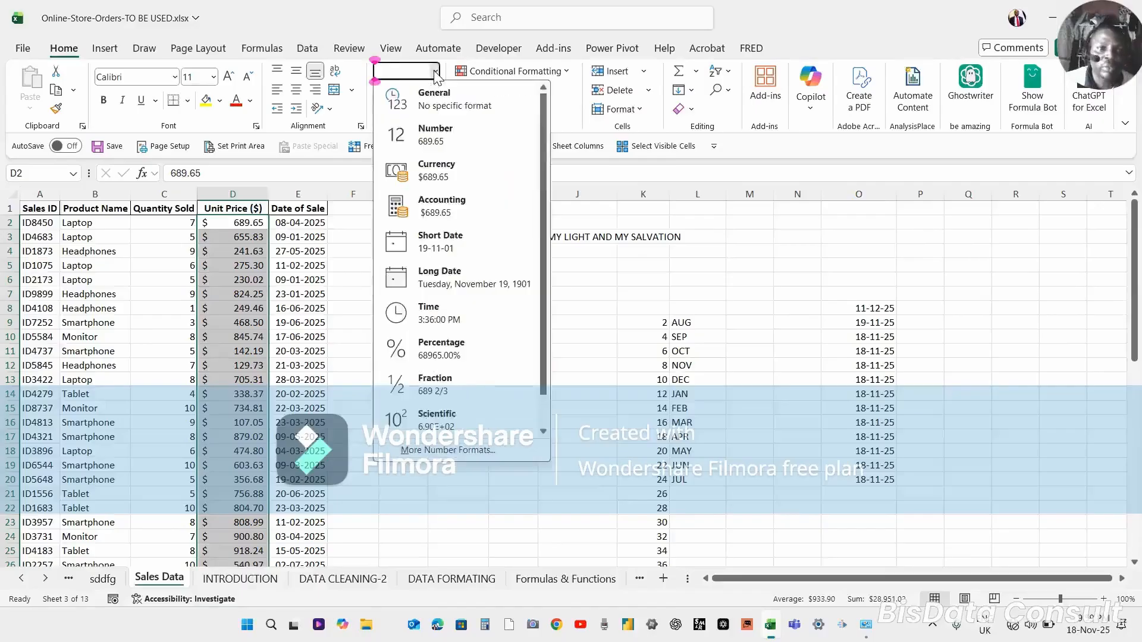
left_click(435, 73)
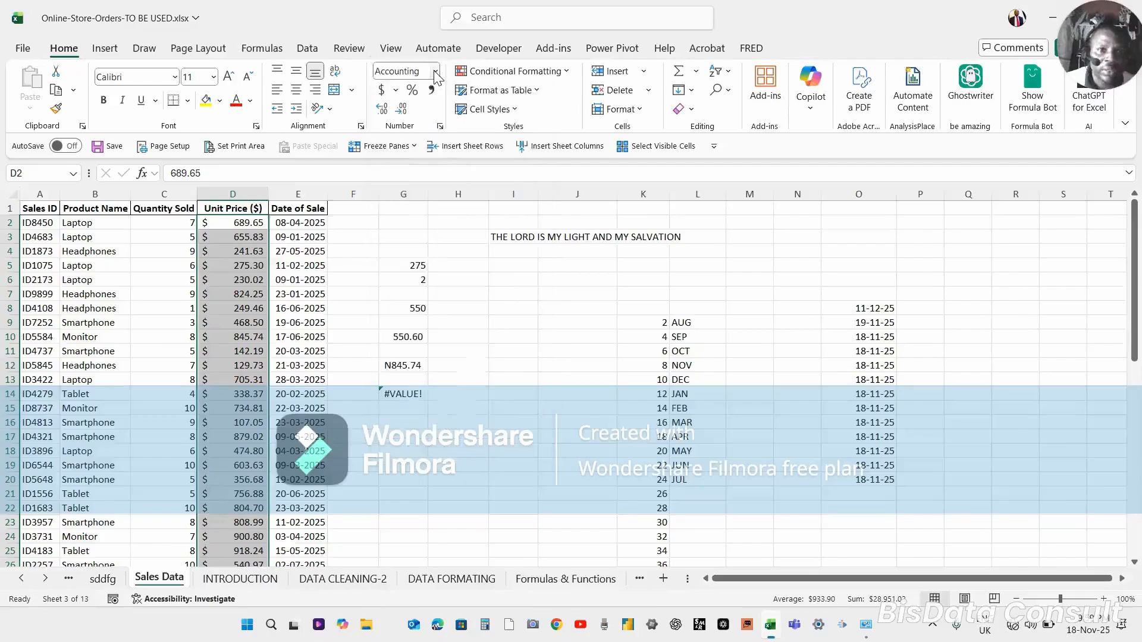
left_click(396, 91)
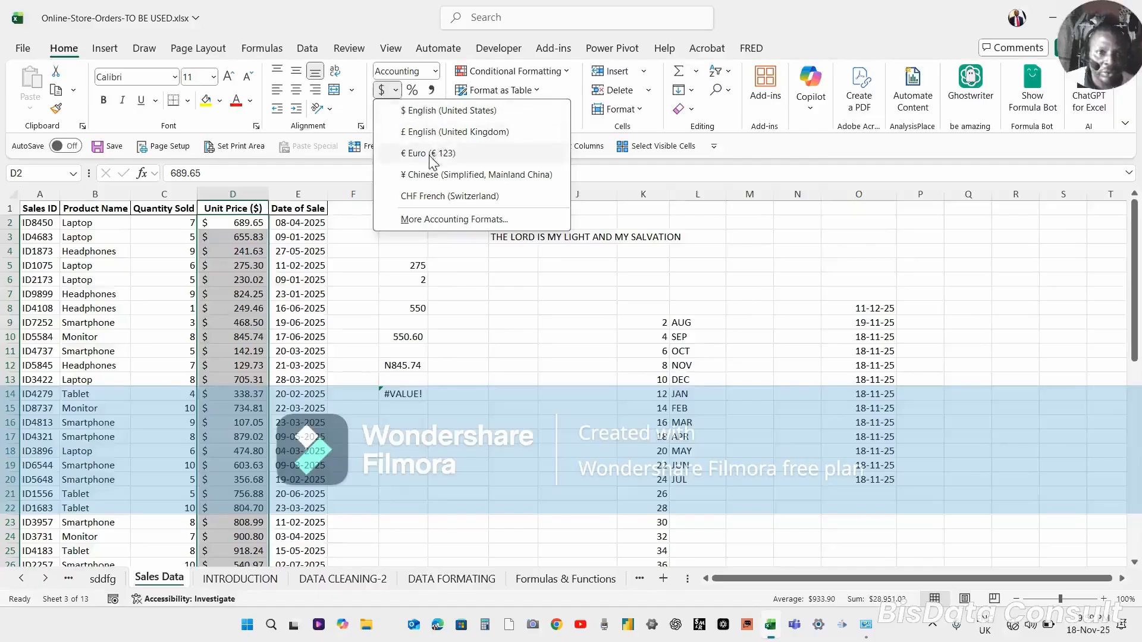
left_click(451, 219)
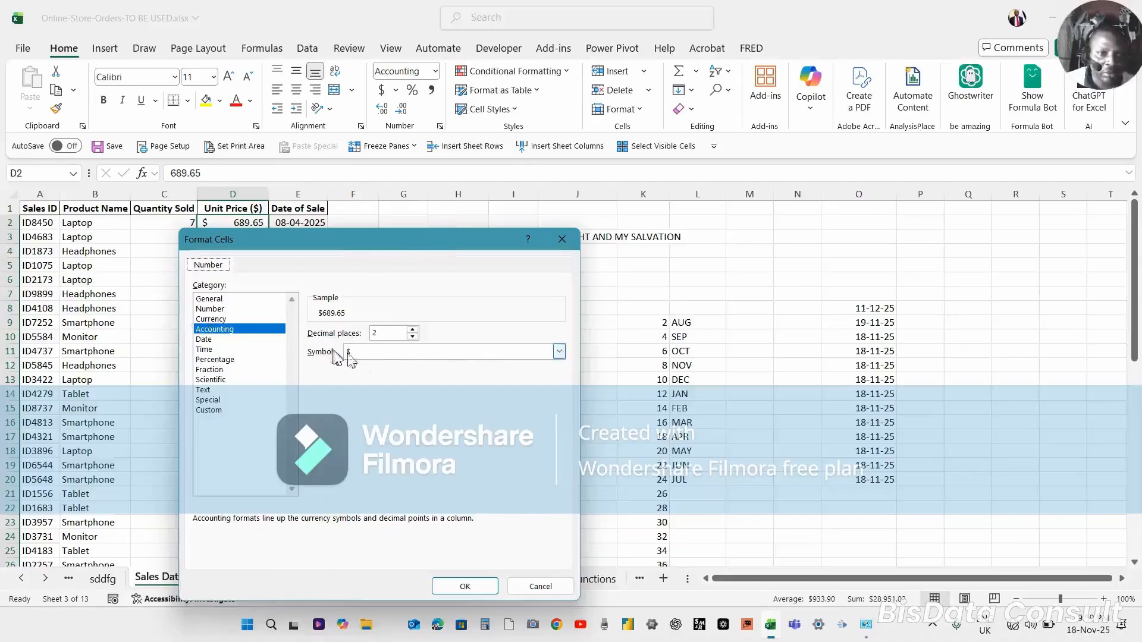
left_click(559, 352)
left_click(559, 351)
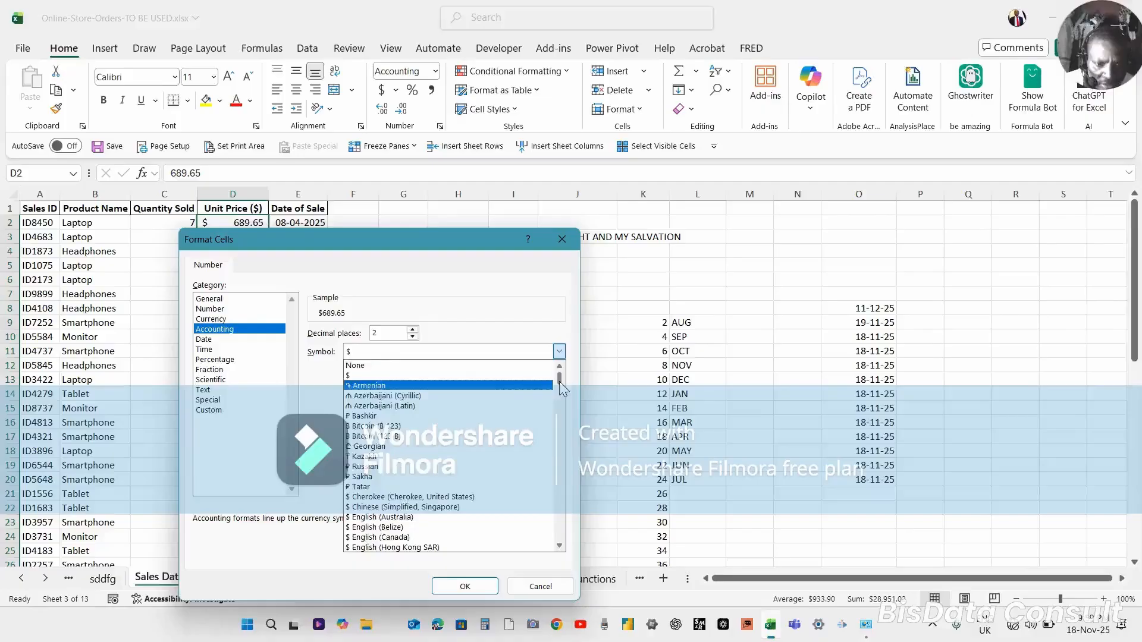
left_click_drag(559, 382, 555, 399)
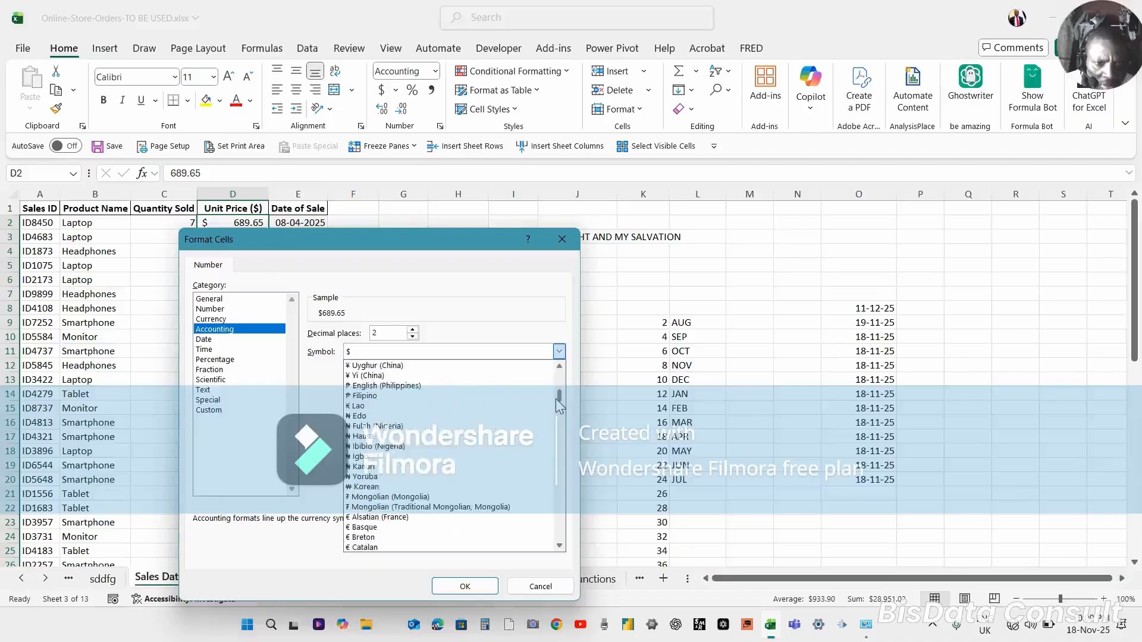
left_click(383, 446)
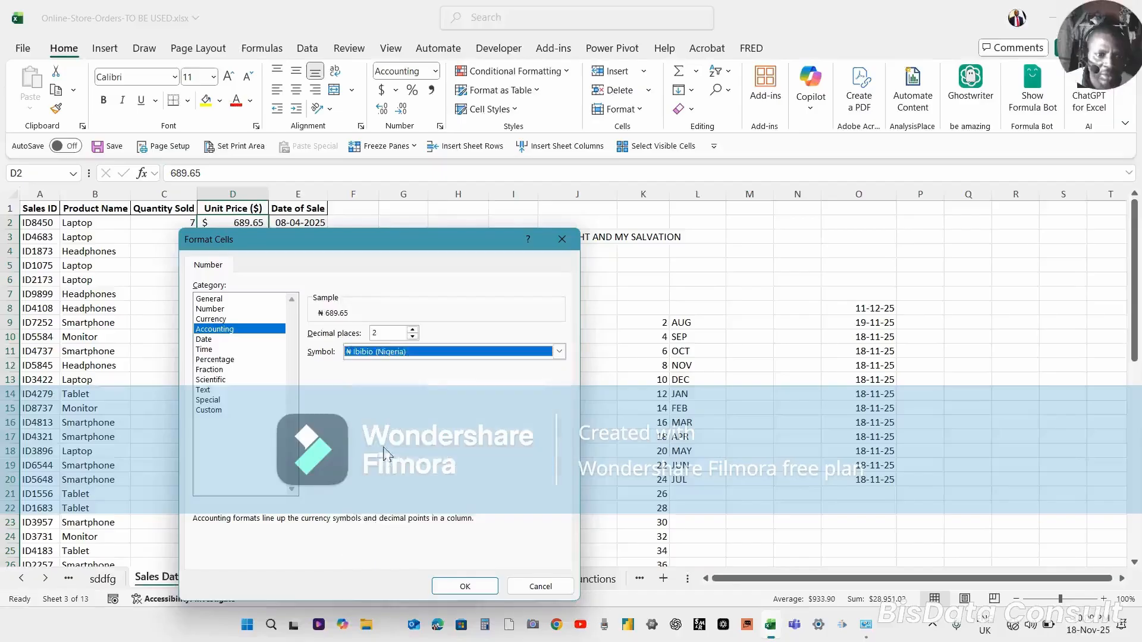
left_click(464, 587)
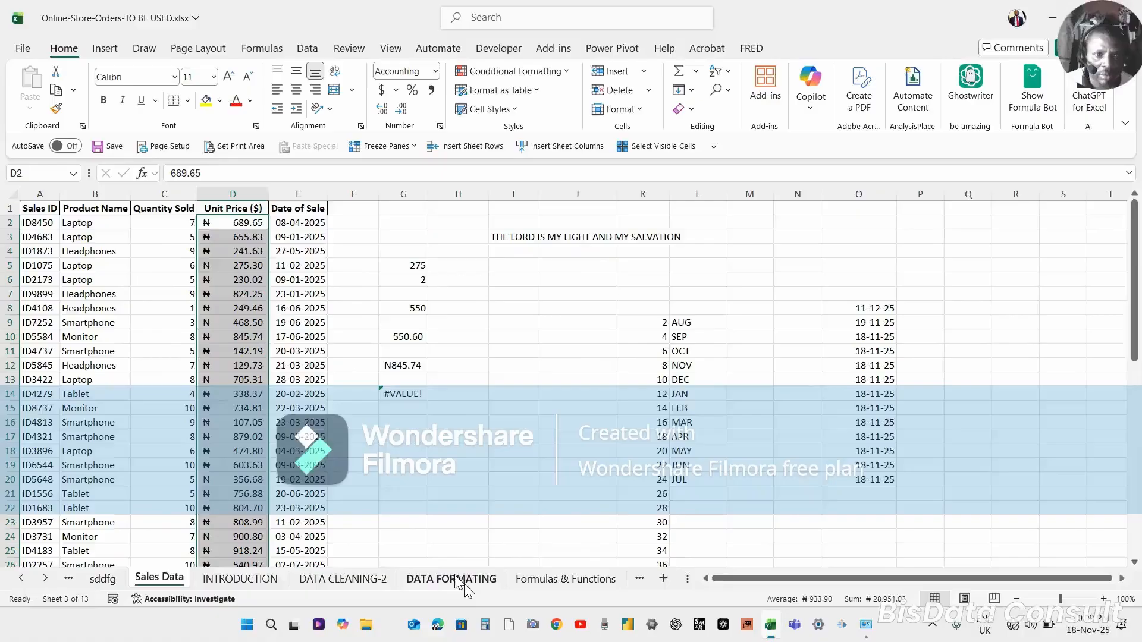
In G15, enter a formula that subtracts G10 from D10.
left_click(211, 312)
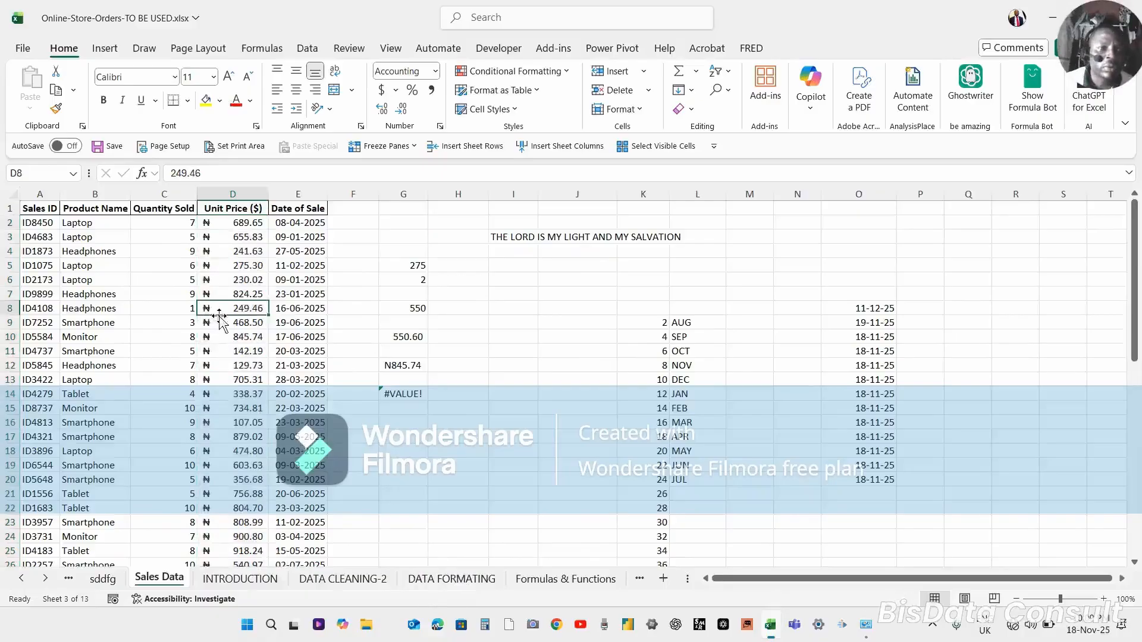
left_click(226, 333)
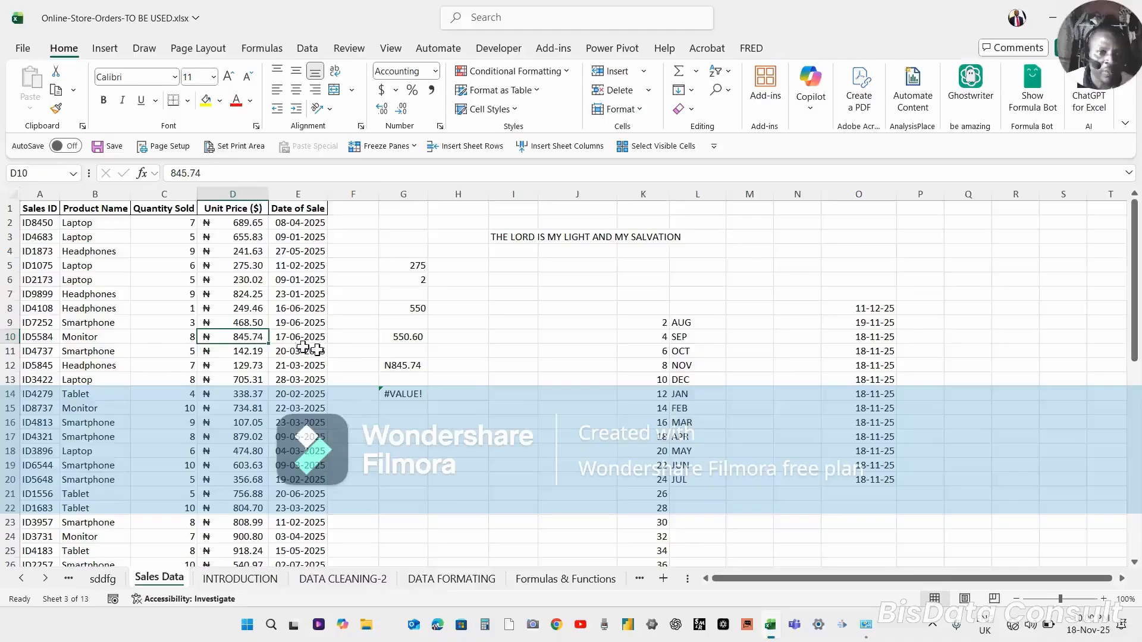
left_click(400, 363)
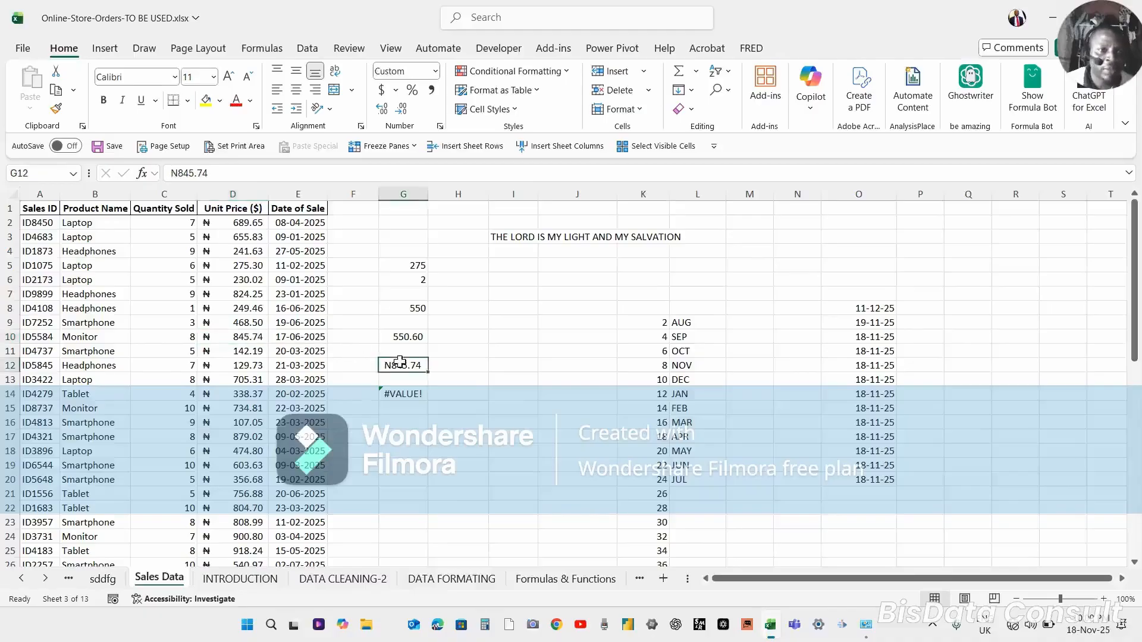
left_click(259, 339)
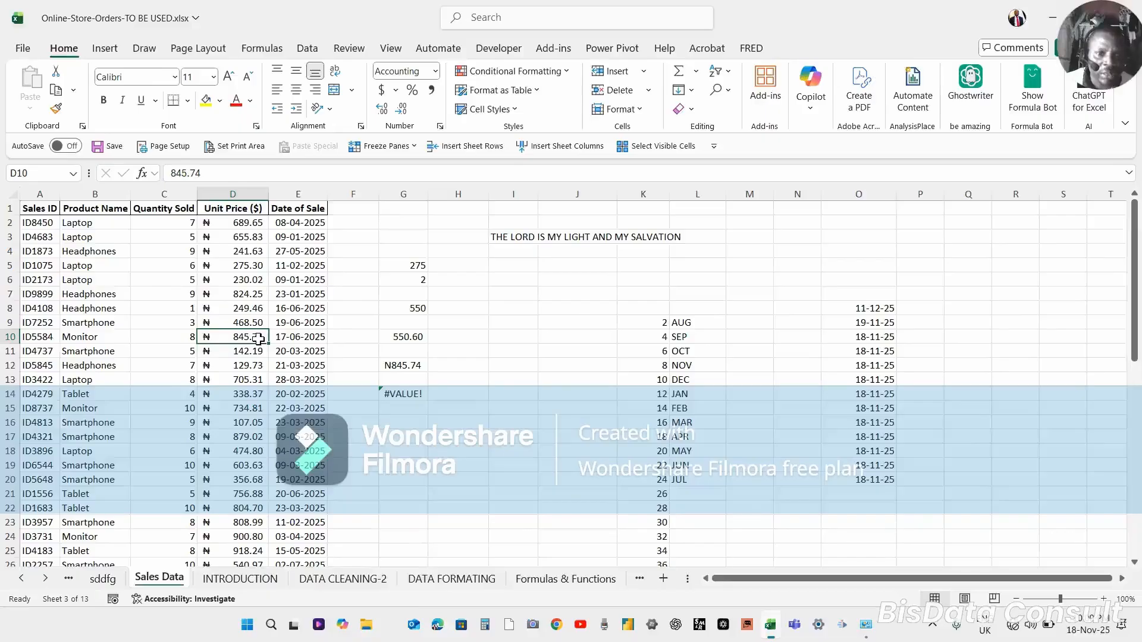
left_click(404, 336)
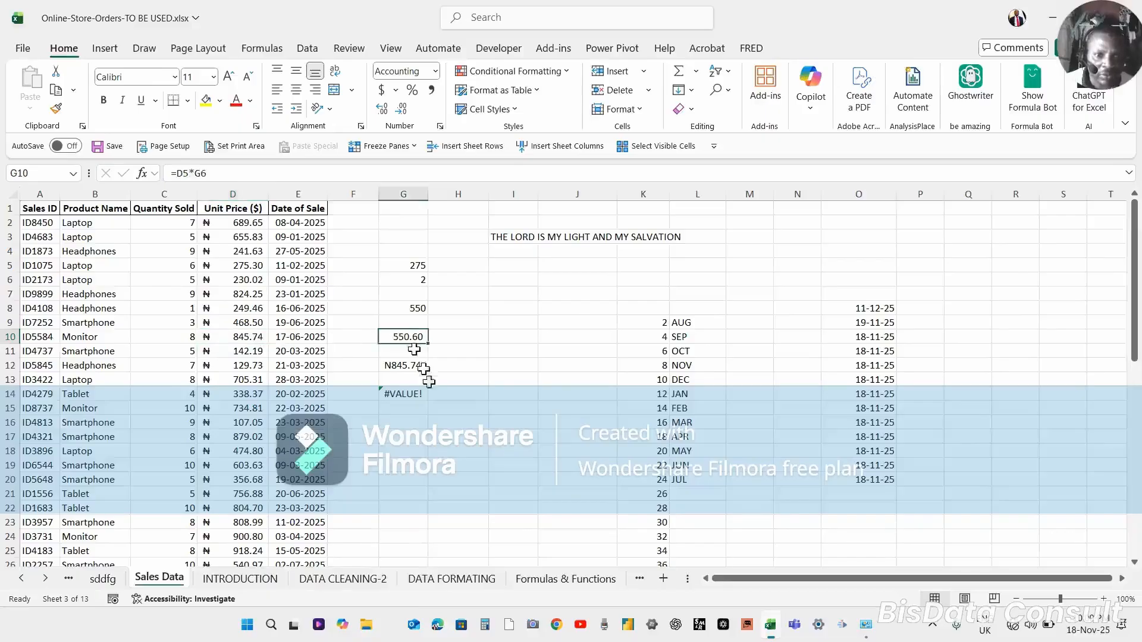
left_click(403, 408)
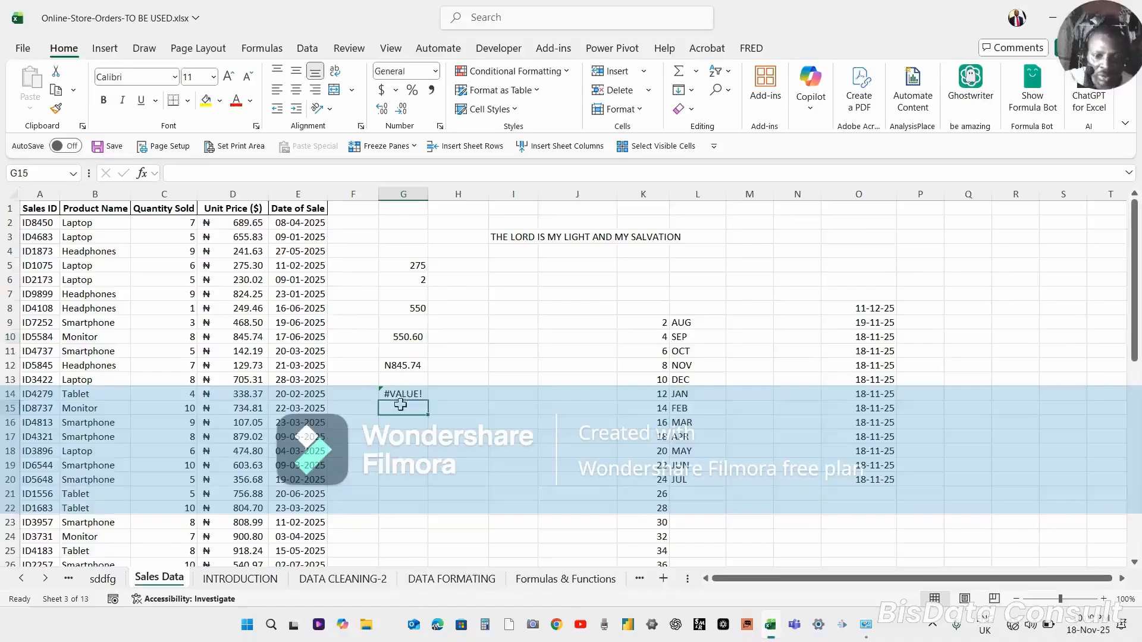
type("=")
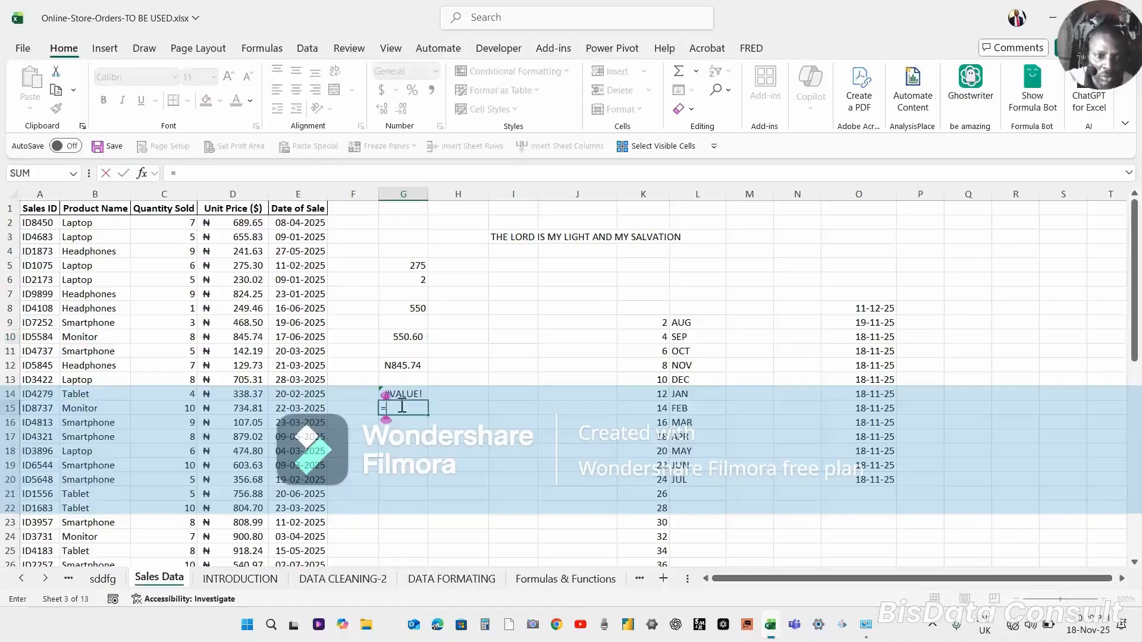
left_click(249, 338)
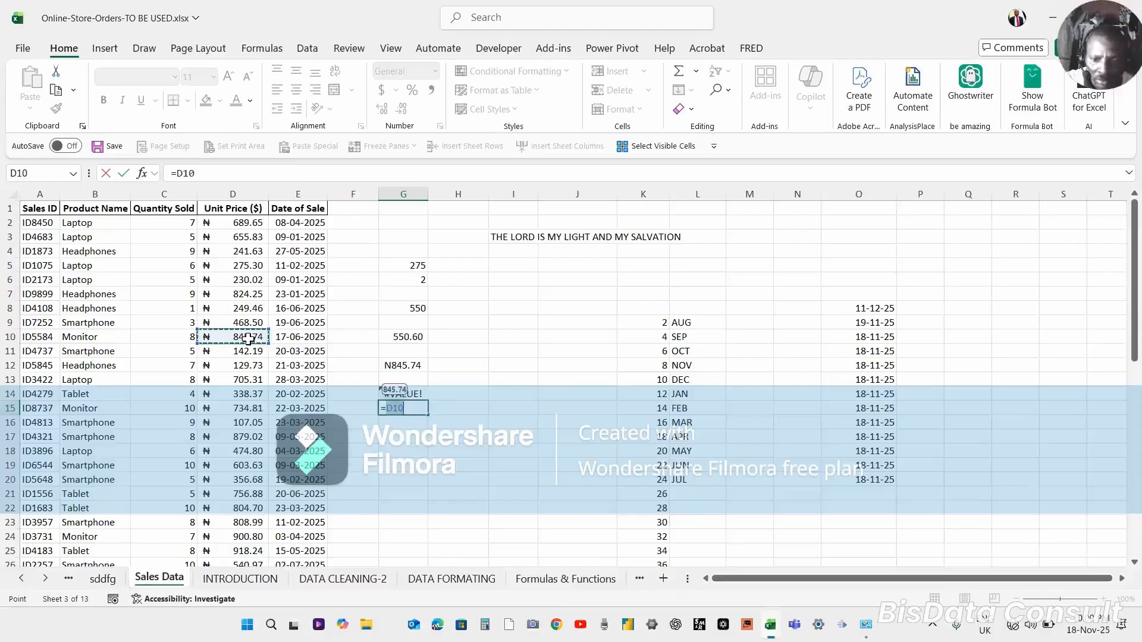
type("-")
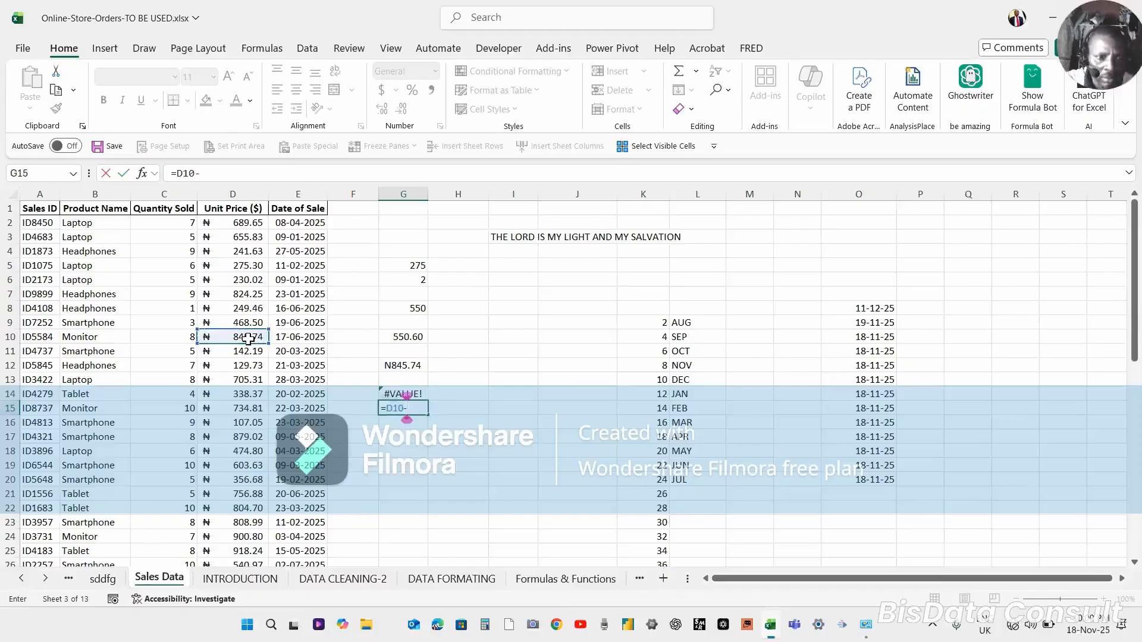
left_click(397, 336)
key("Return")
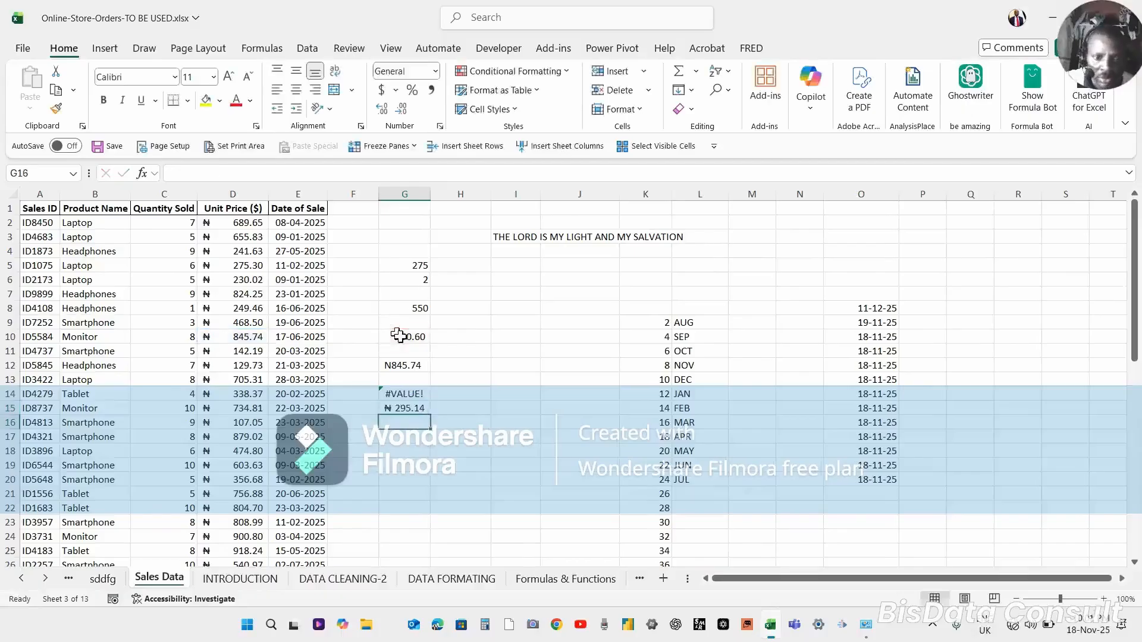
Inspect the formula in G15 and the contents of nearby cells D10, G12 and E11.
left_click(409, 408)
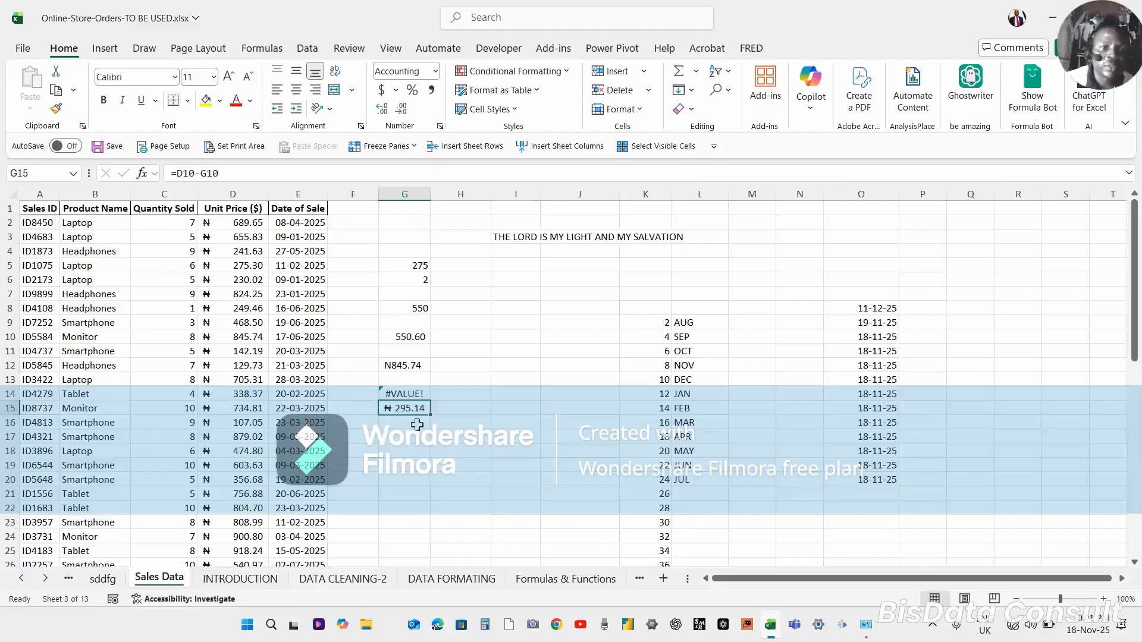
left_click(248, 338)
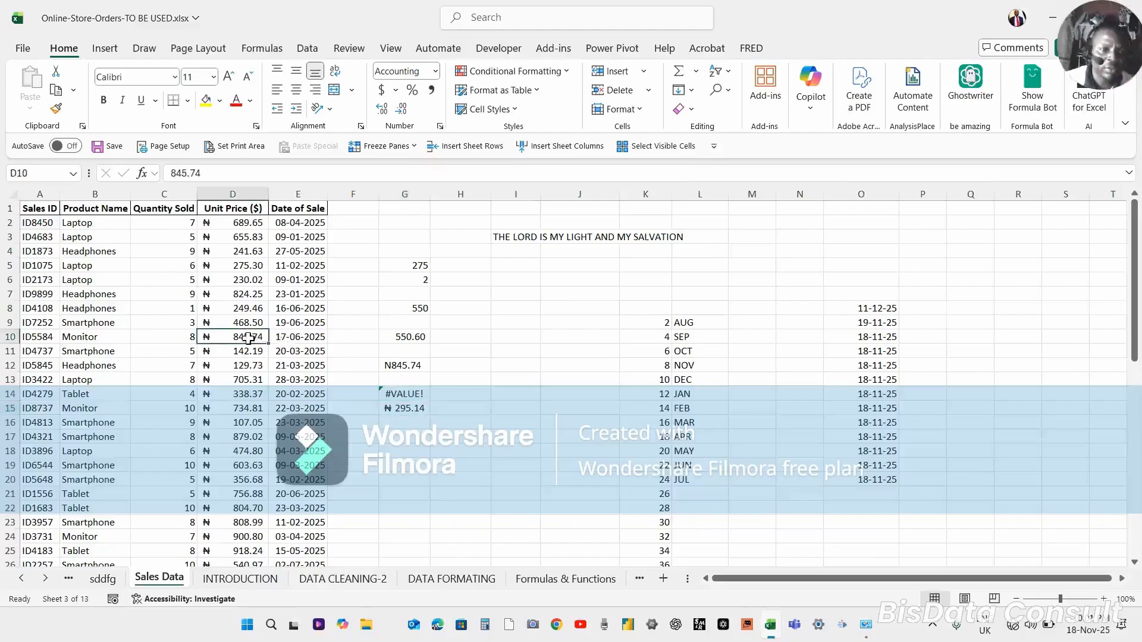
left_click(395, 407)
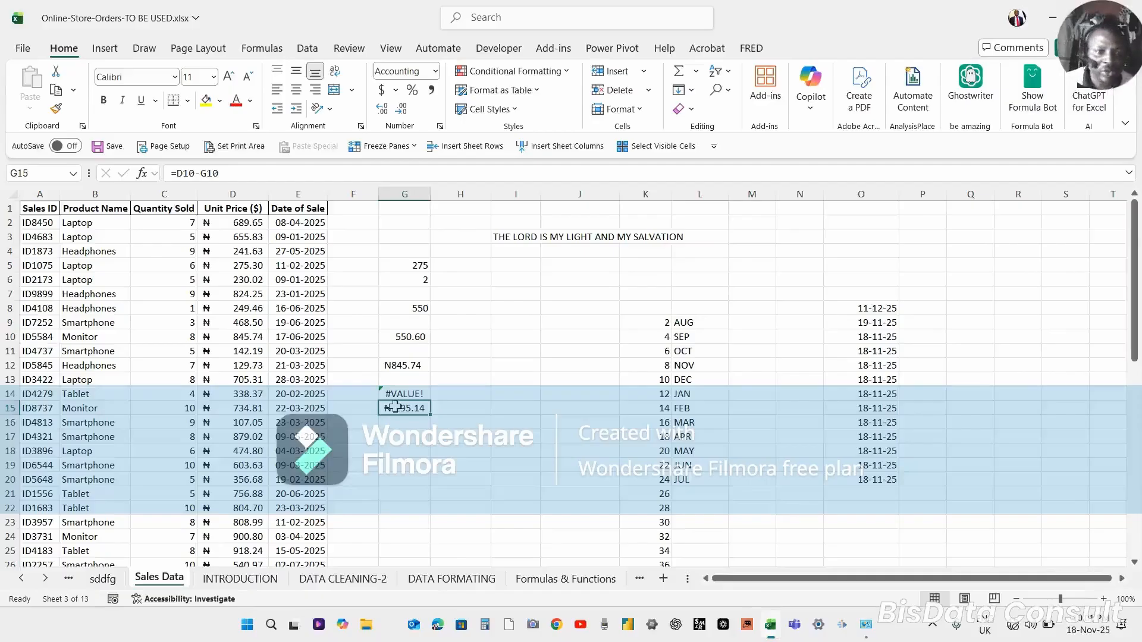
left_click(408, 365)
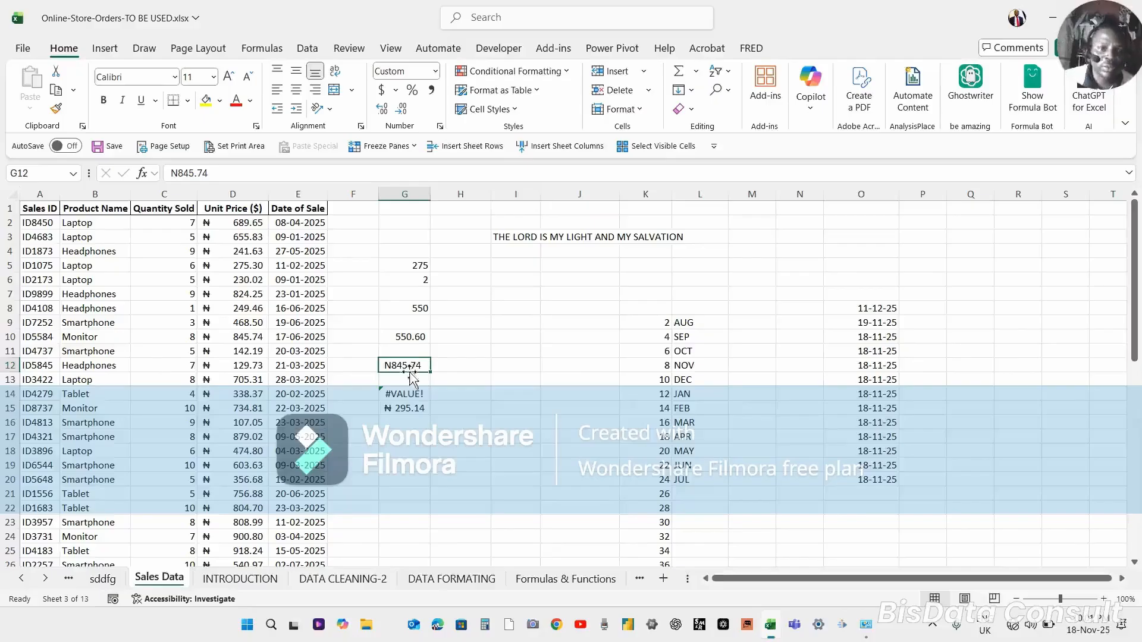
left_click(407, 408)
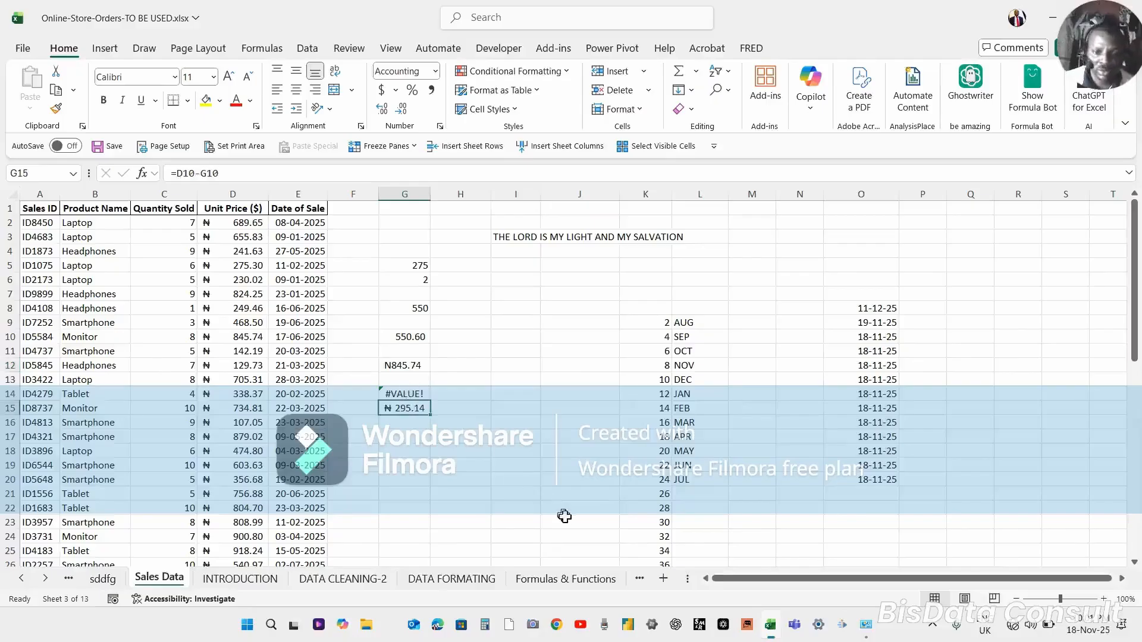
left_click(587, 539)
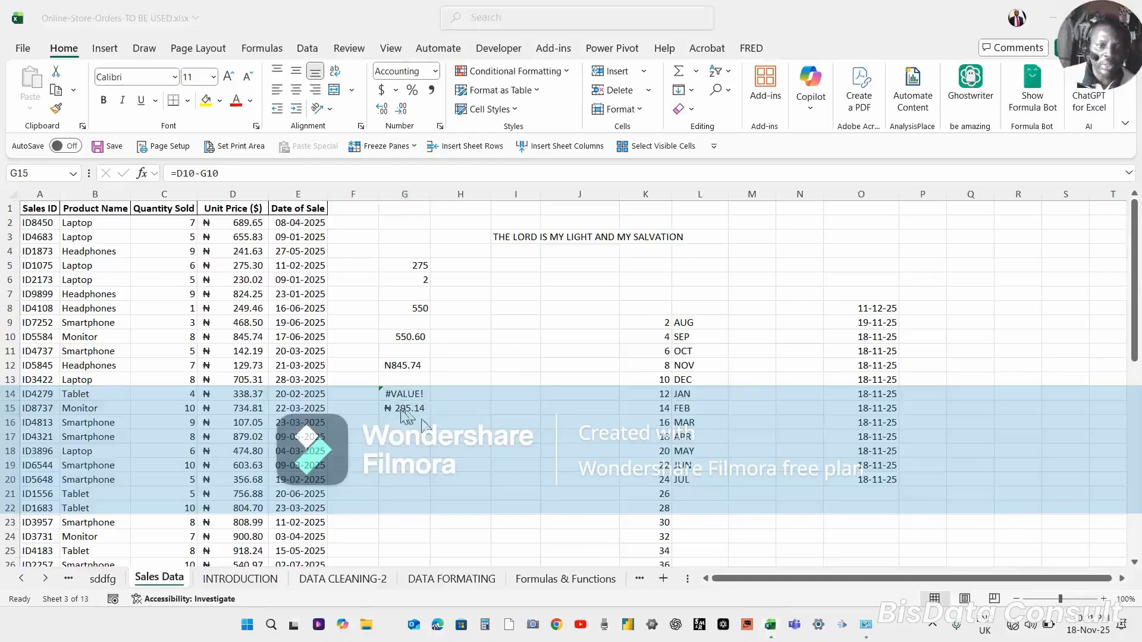
left_click(297, 351)
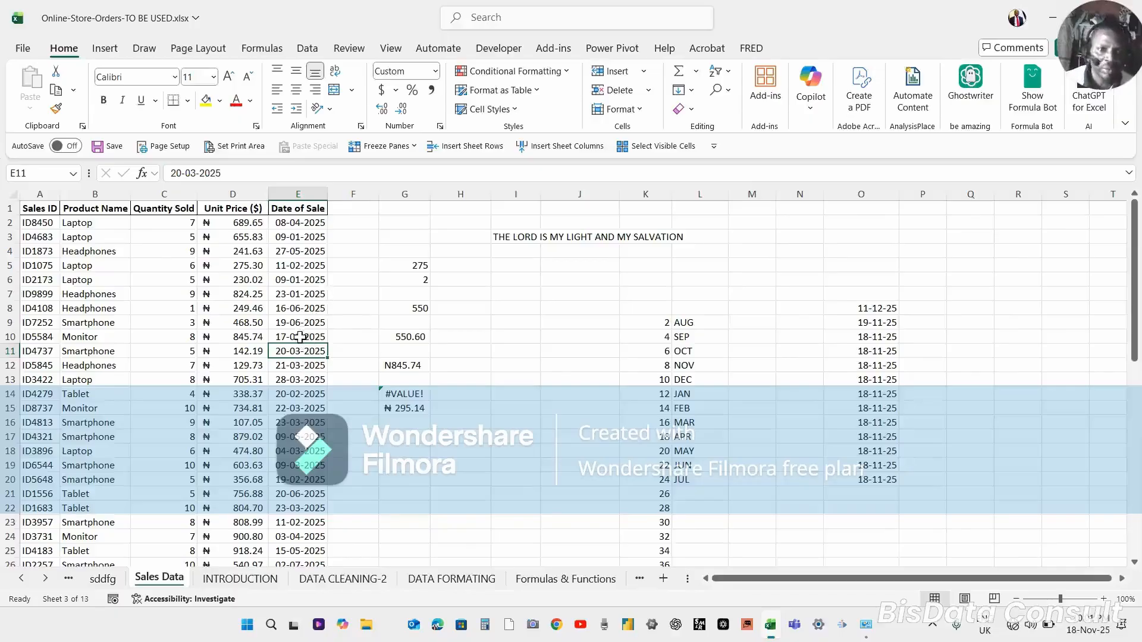
Enter the date 03/11/2025 in cell I11.
left_click(524, 345)
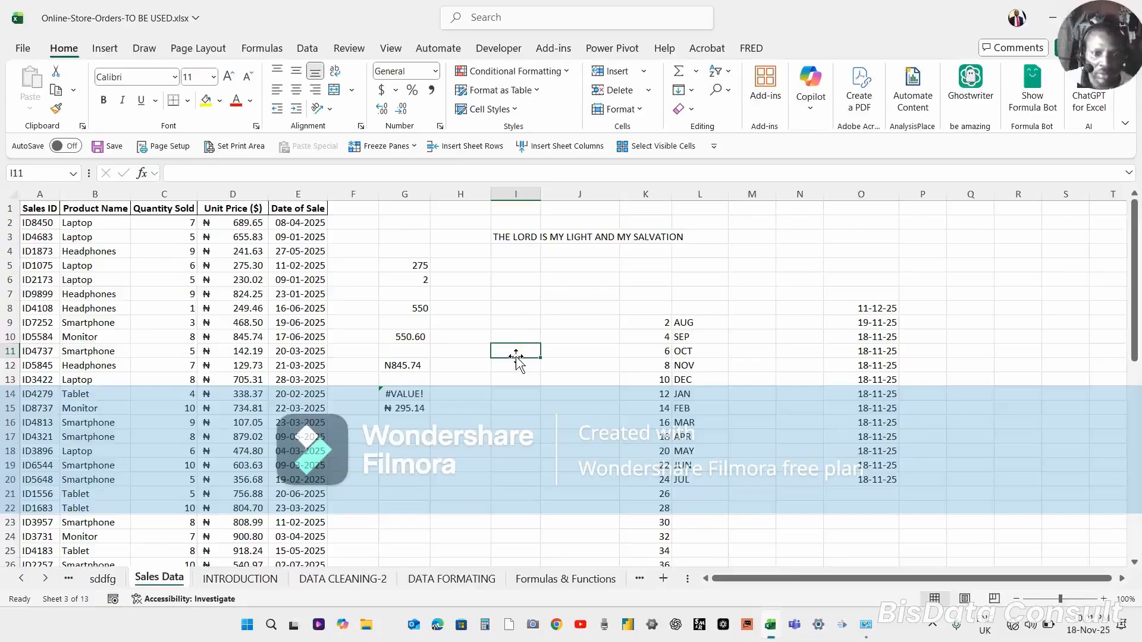
type("03")
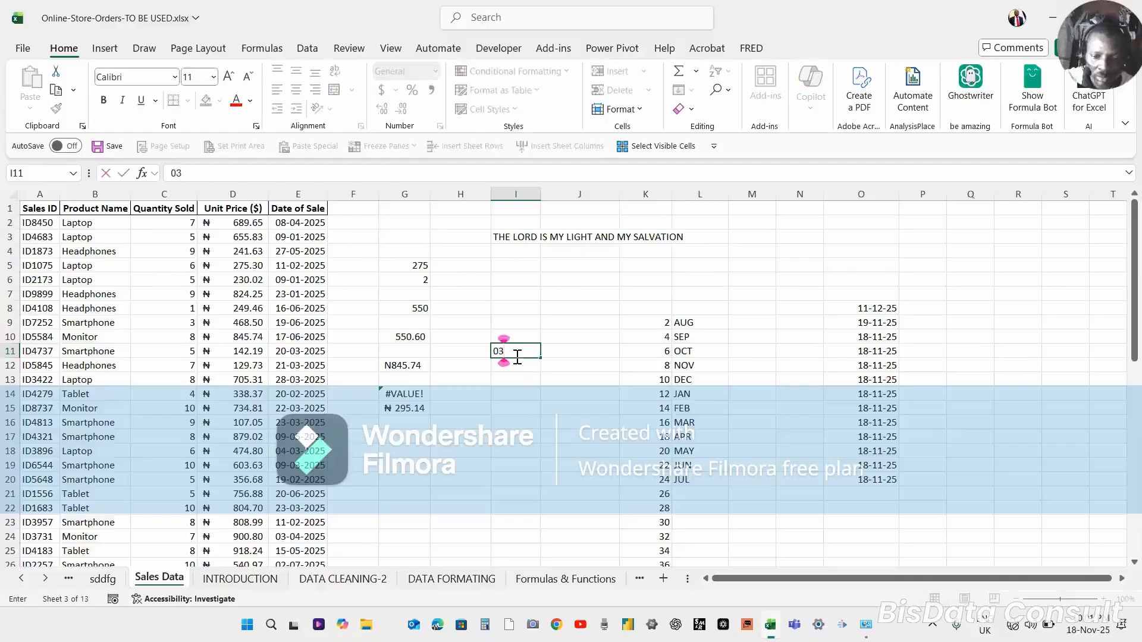
type("/11/")
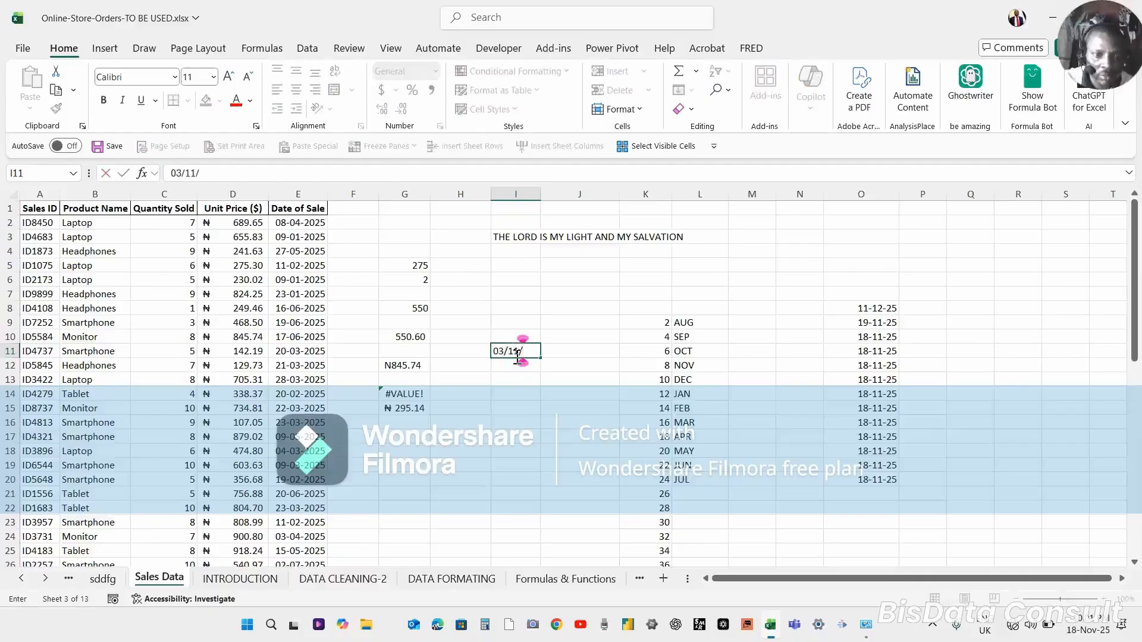
type("2025")
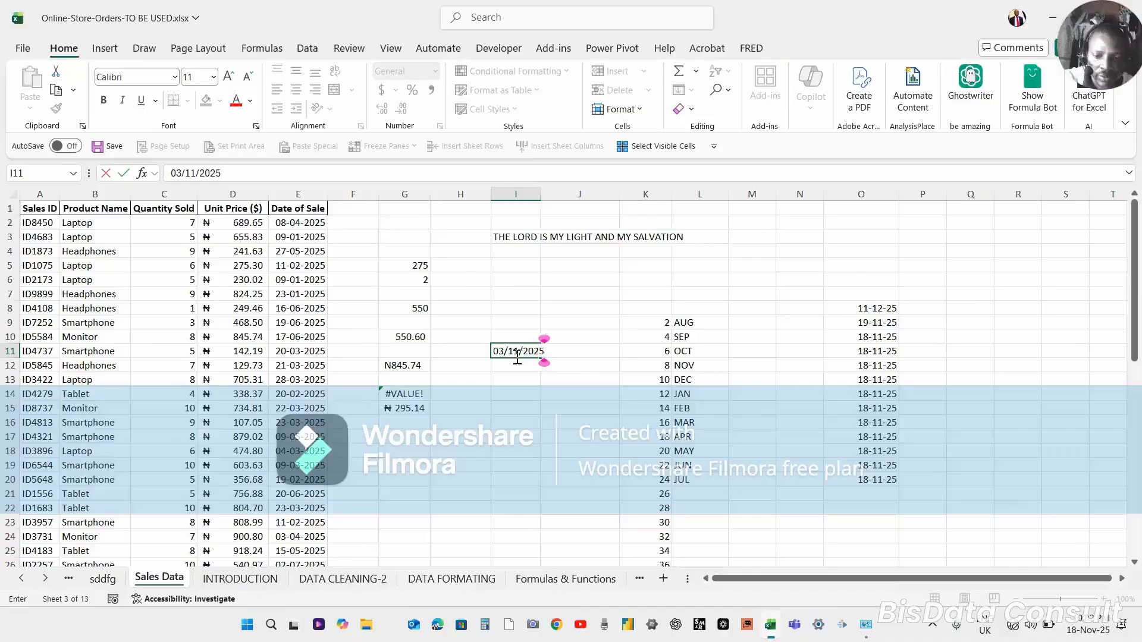
key("Return")
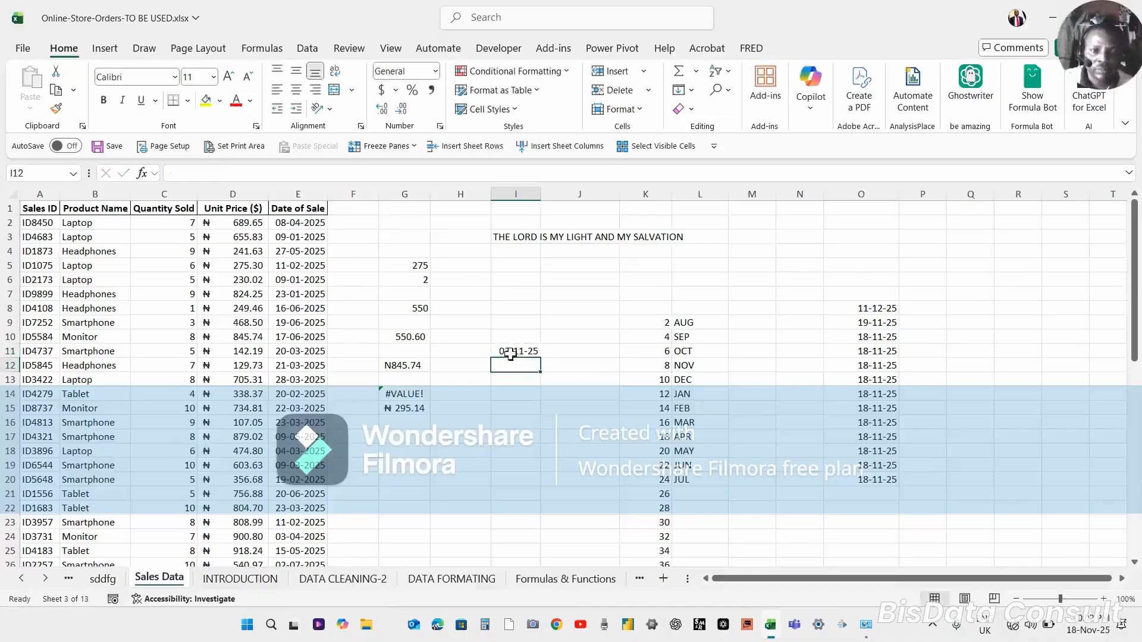
left_click(511, 351)
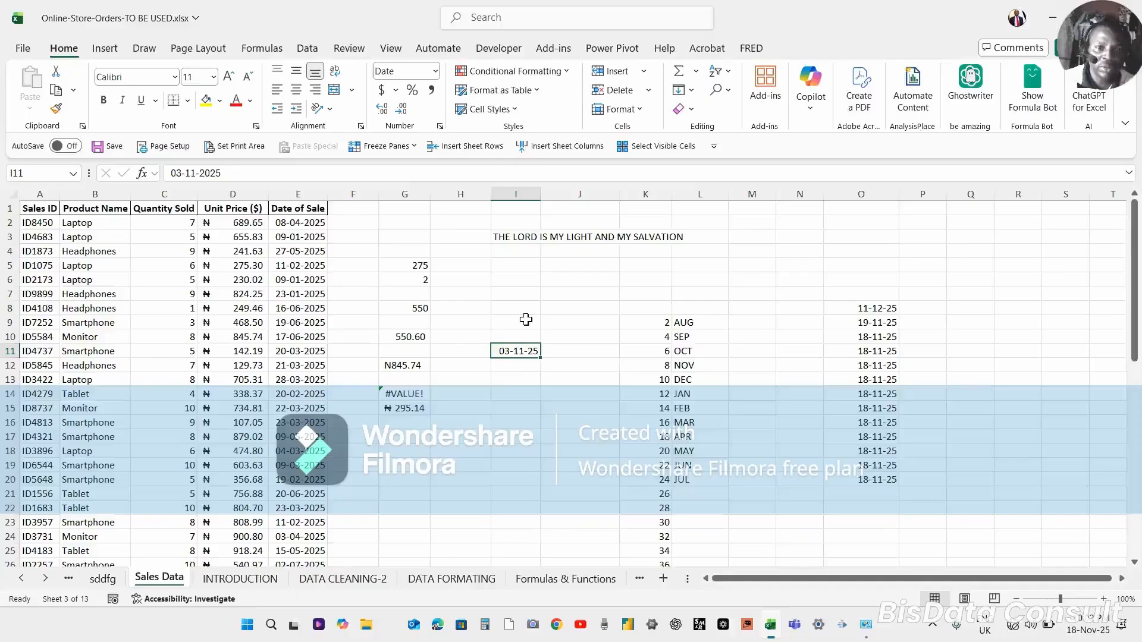
Enter the date 03-11-2025 in cell I9.
left_click(517, 334)
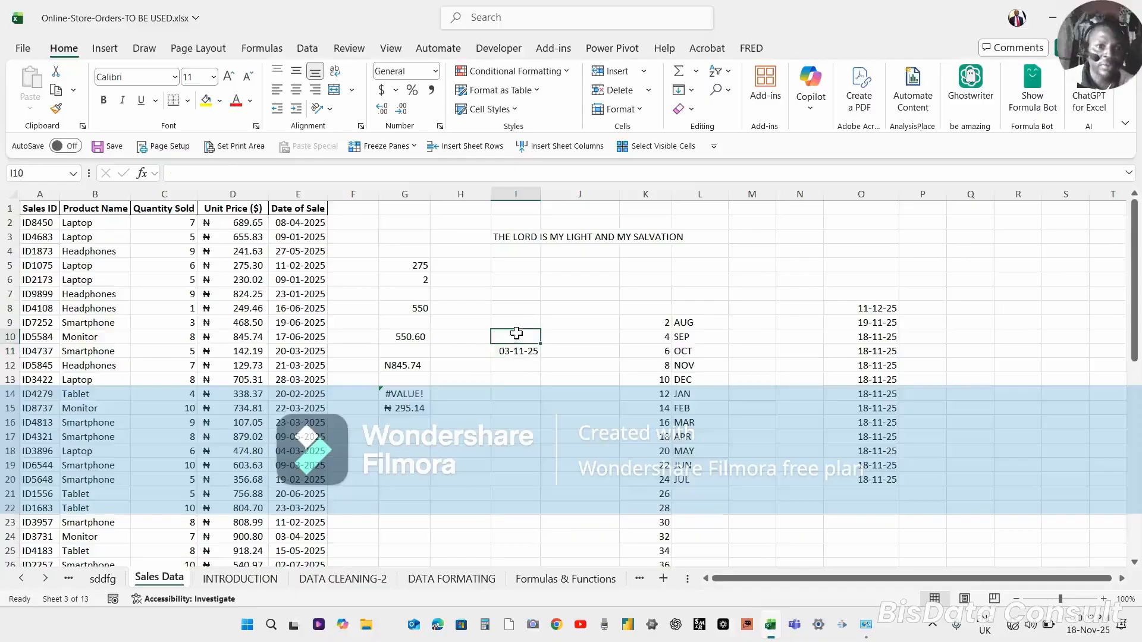
left_click(515, 323)
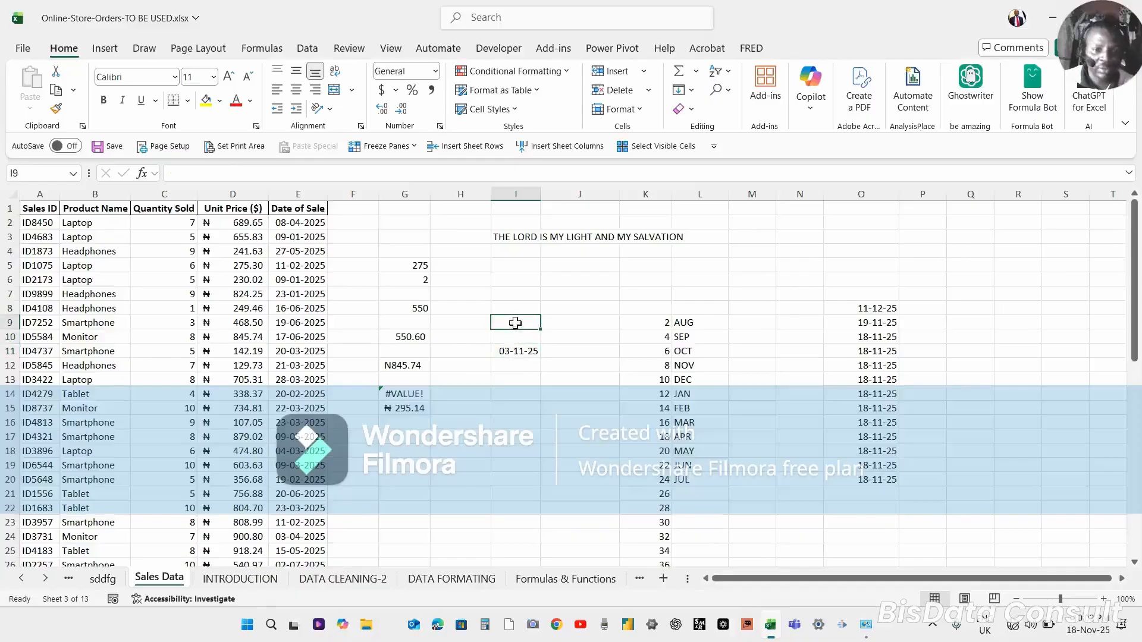
type("0")
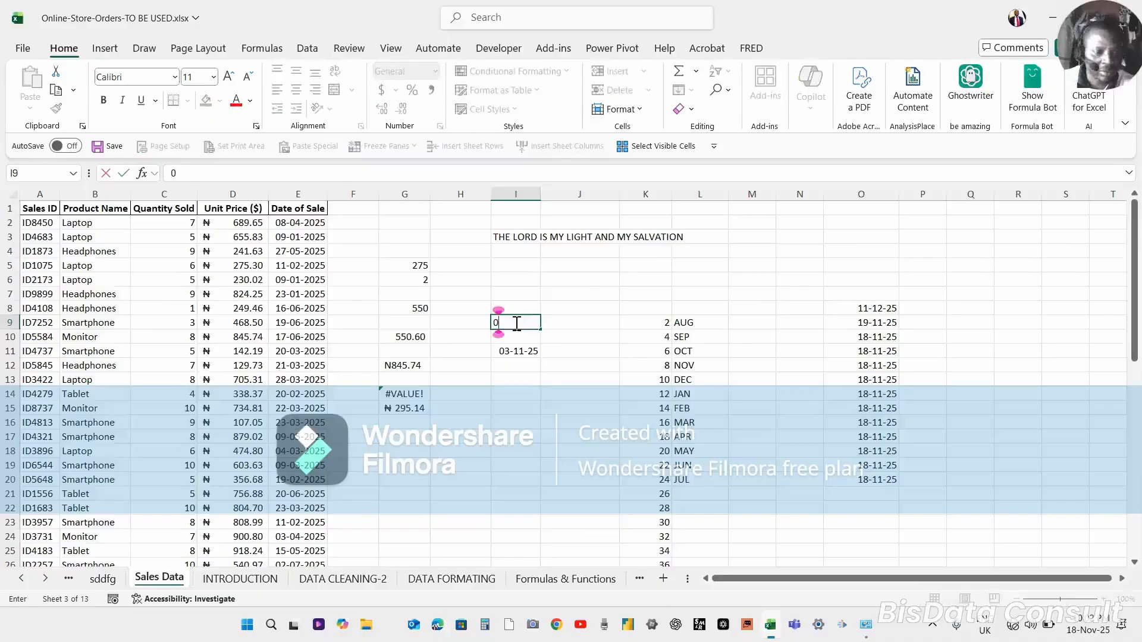
type("3-")
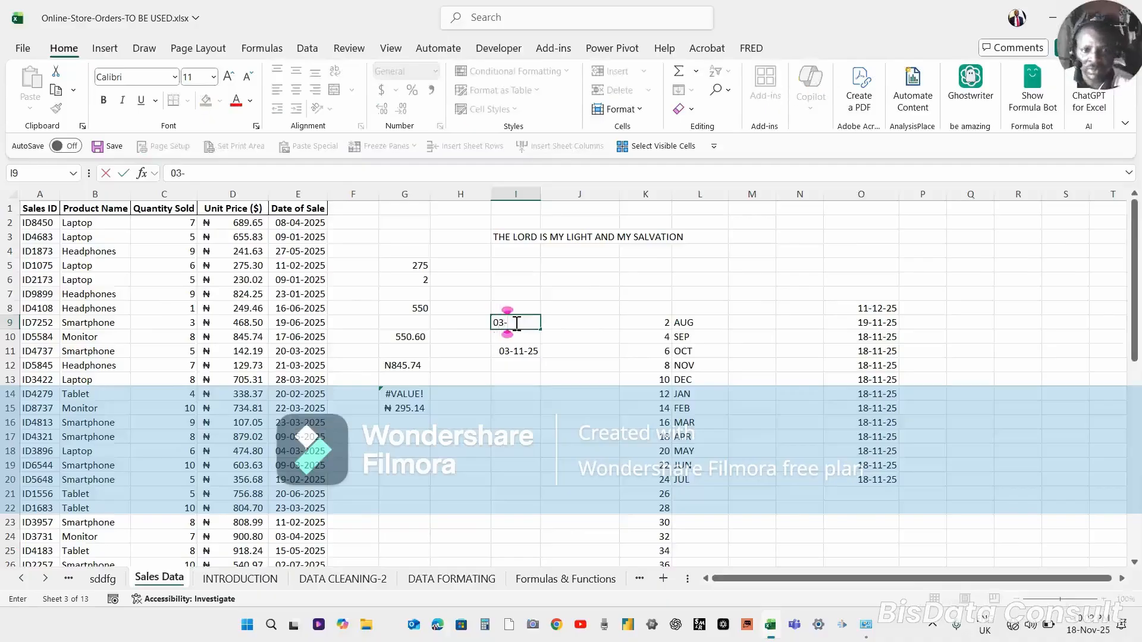
type("11")
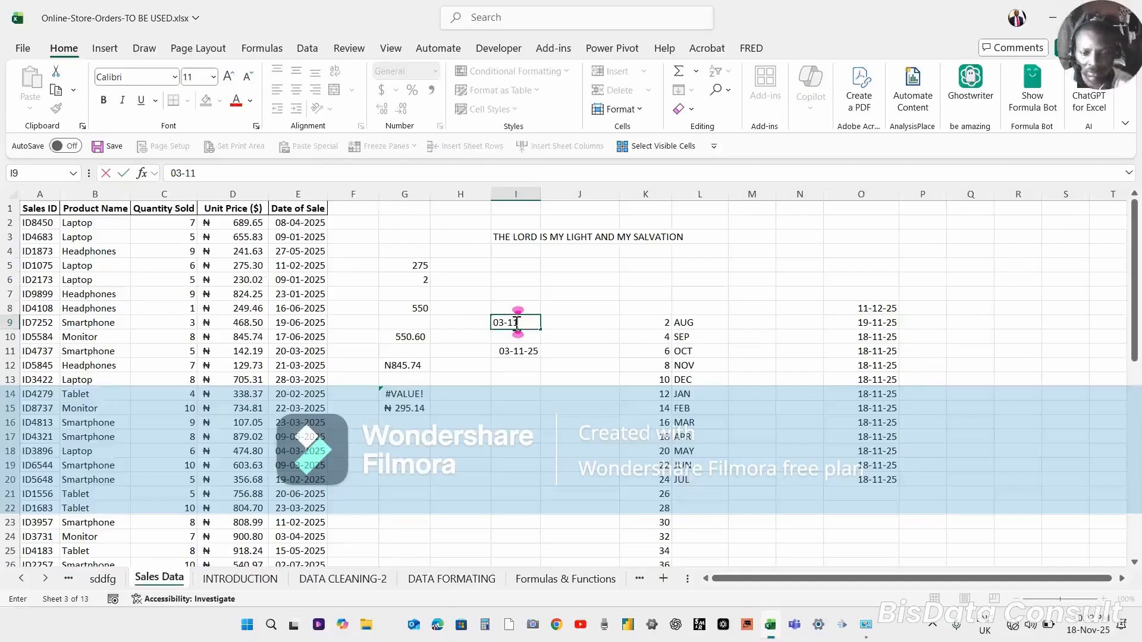
type("-202")
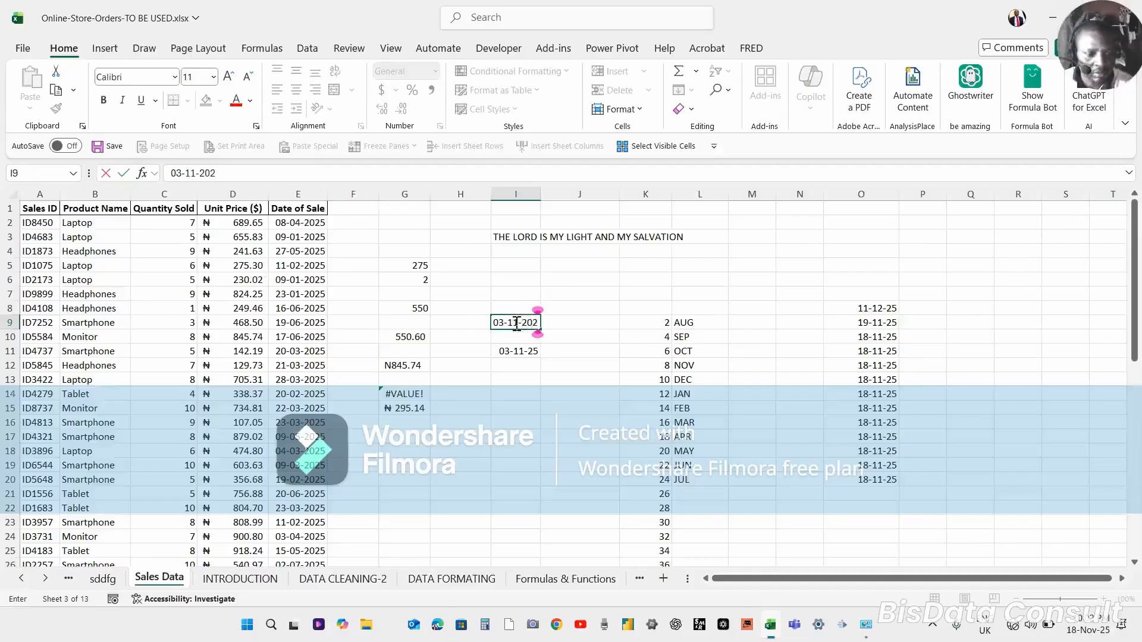
type("5")
key("Return")
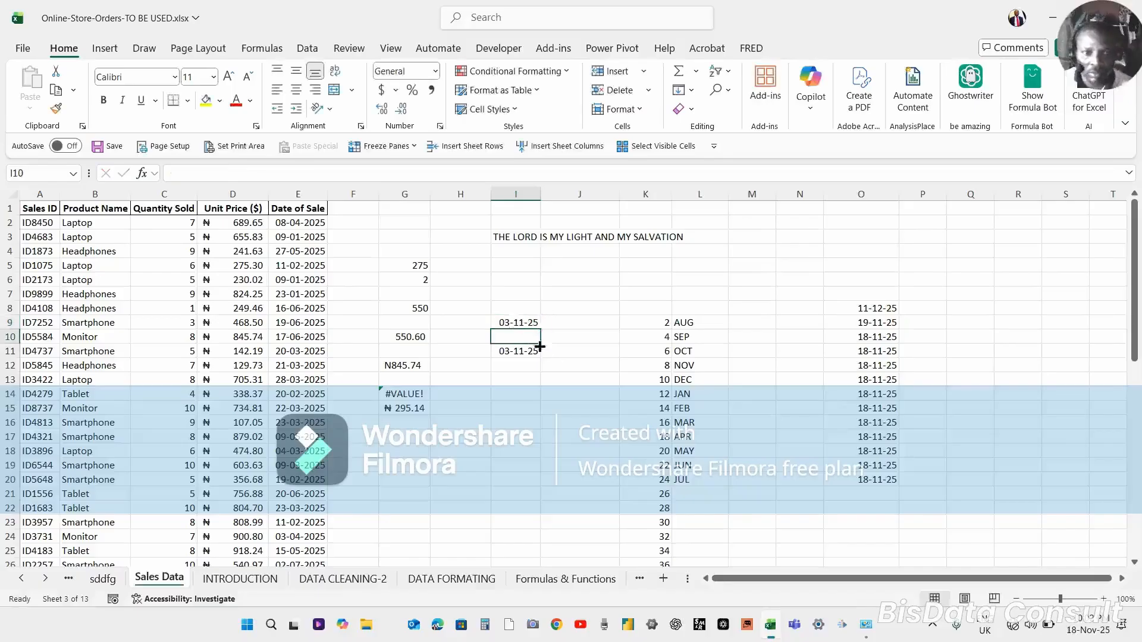
Compare the contents of the date cells I9, I10 and I11.
left_click(517, 322)
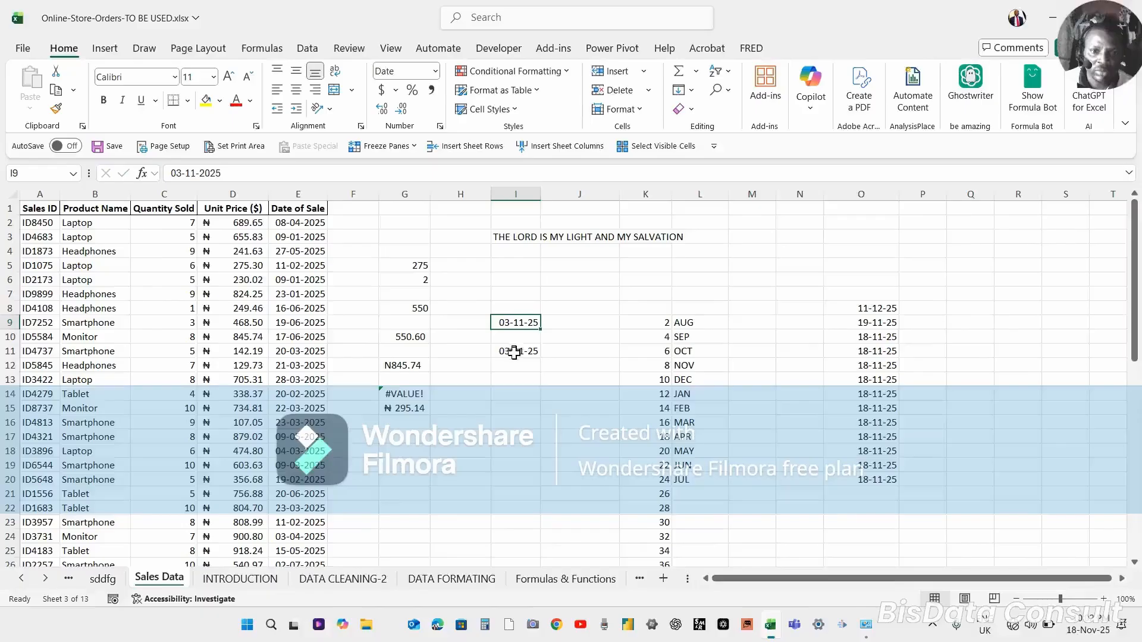
left_click(514, 352)
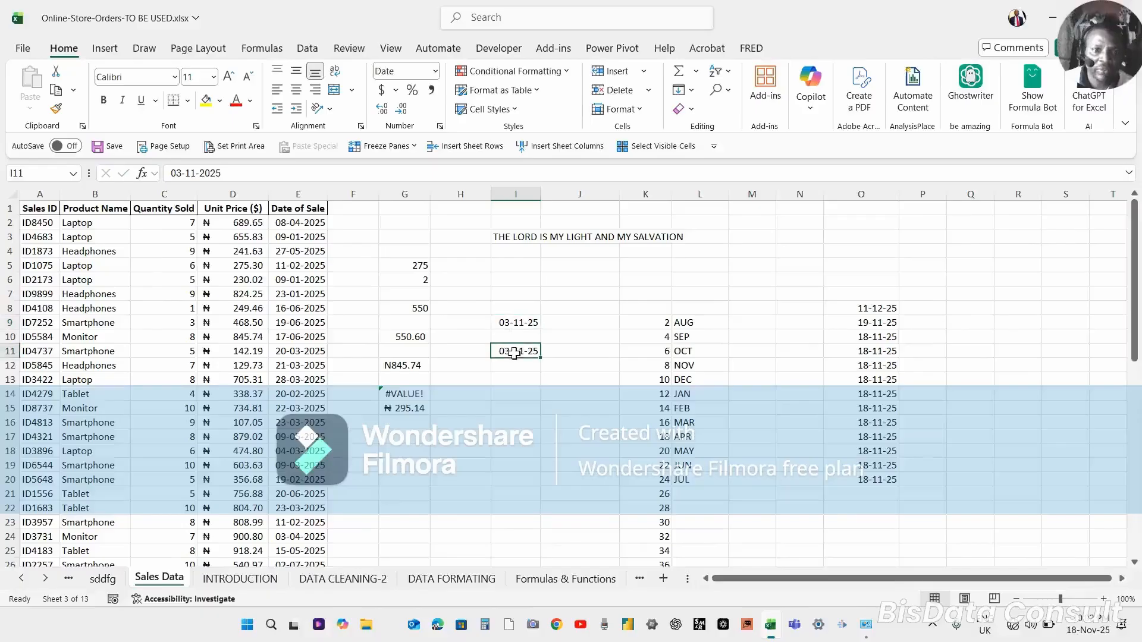
left_click(516, 323)
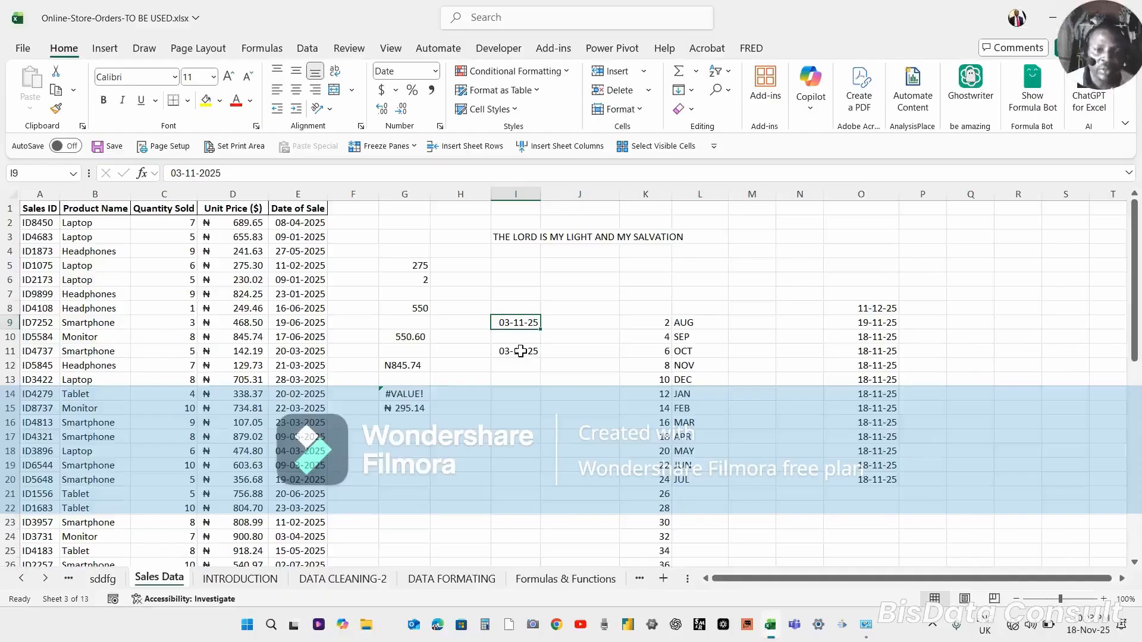
left_click(517, 353)
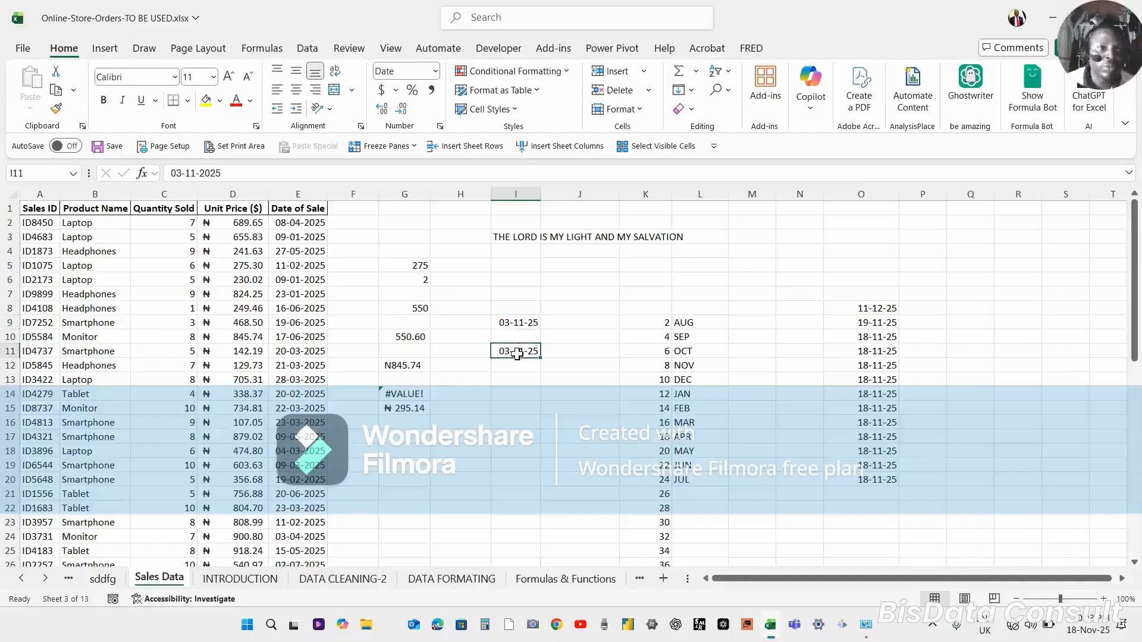
left_click(512, 324)
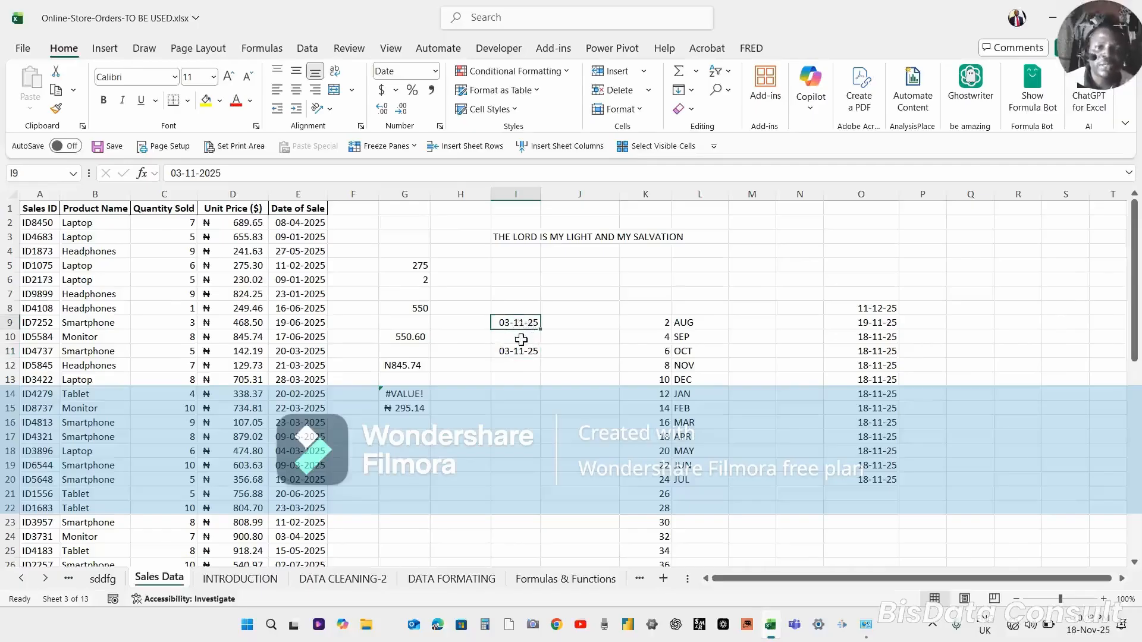
left_click(521, 339)
left_click(518, 323)
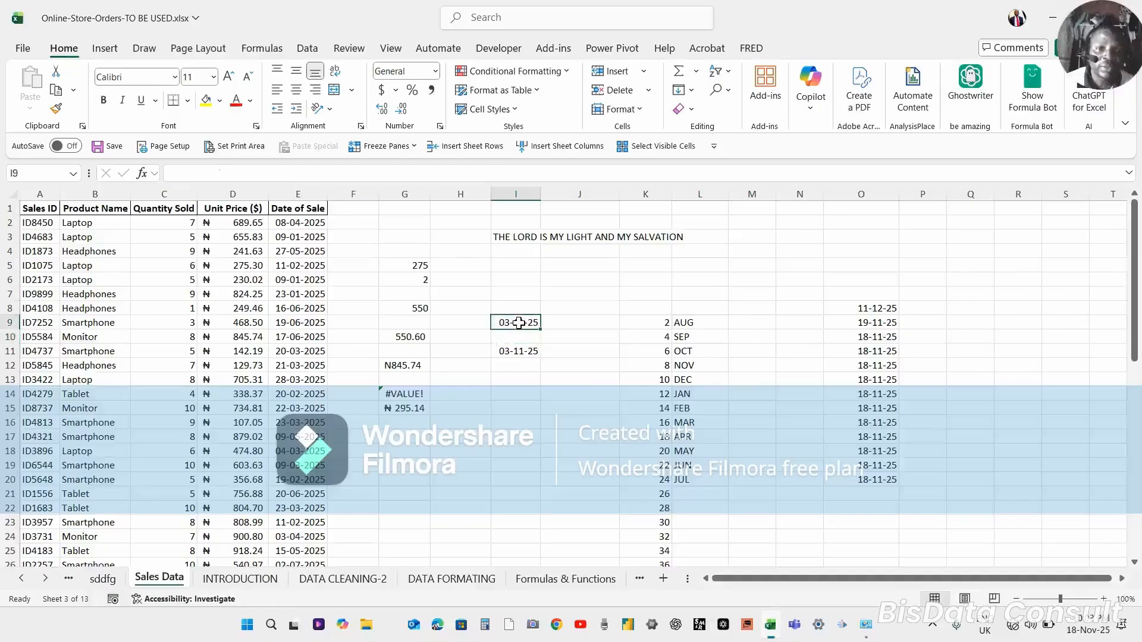
double_click(518, 323)
Enter the date 03/12/2025 in cell I14.
left_click(524, 396)
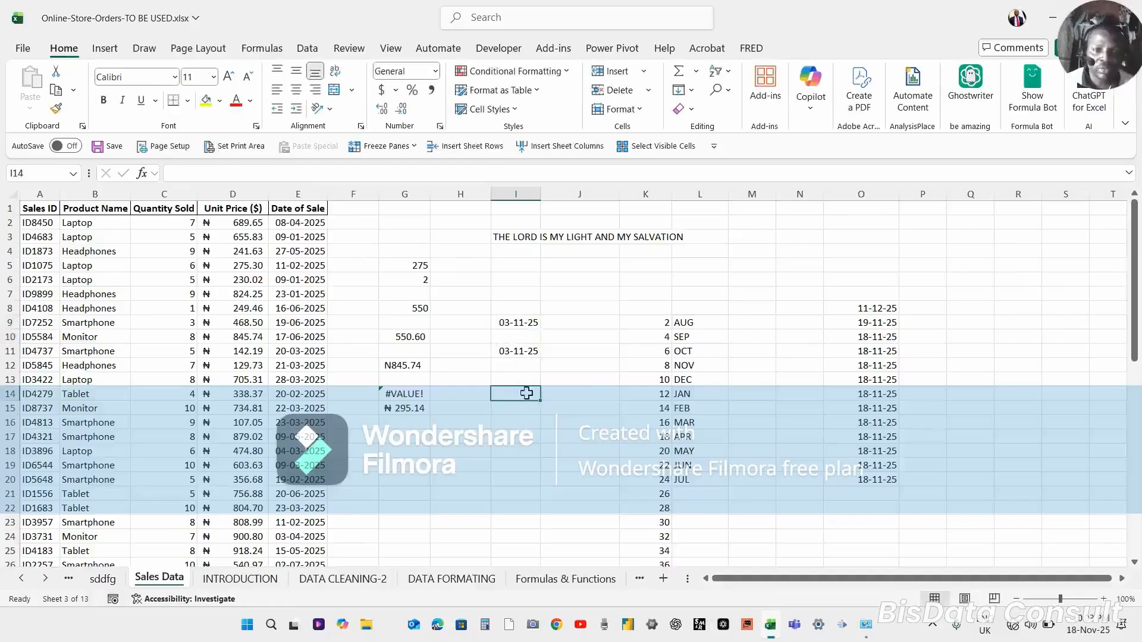
type("0")
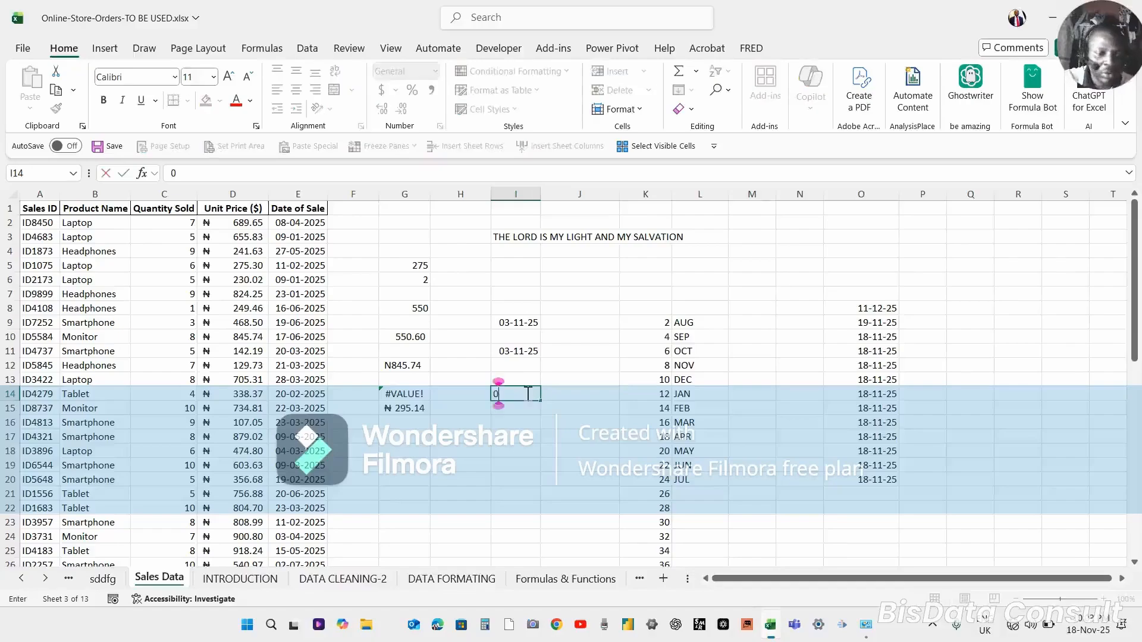
type("3/")
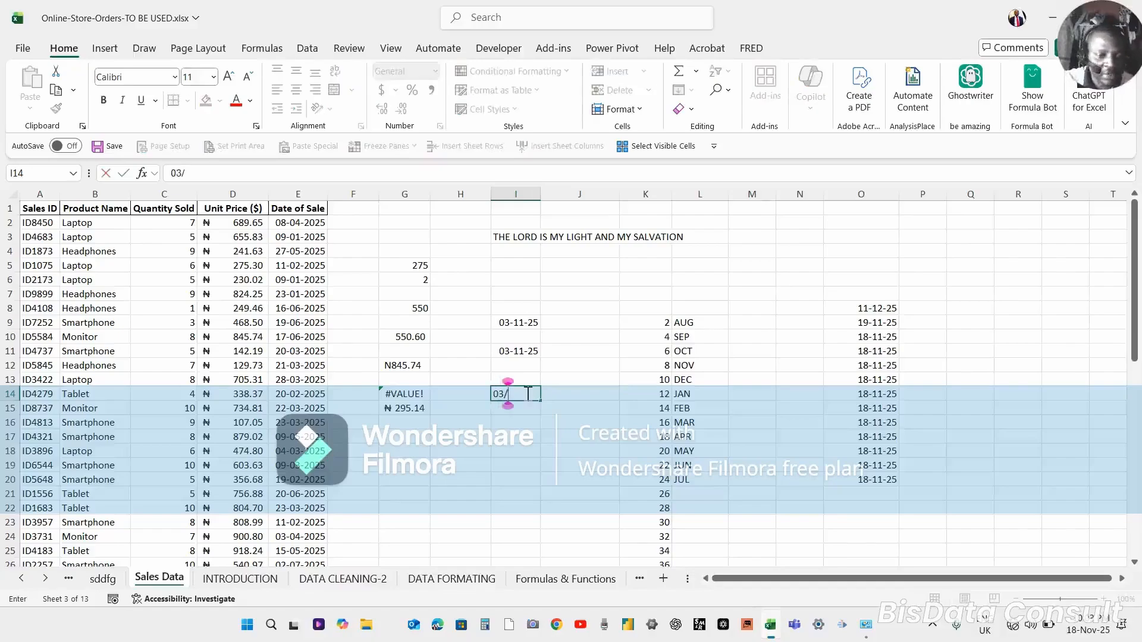
type("12/2025")
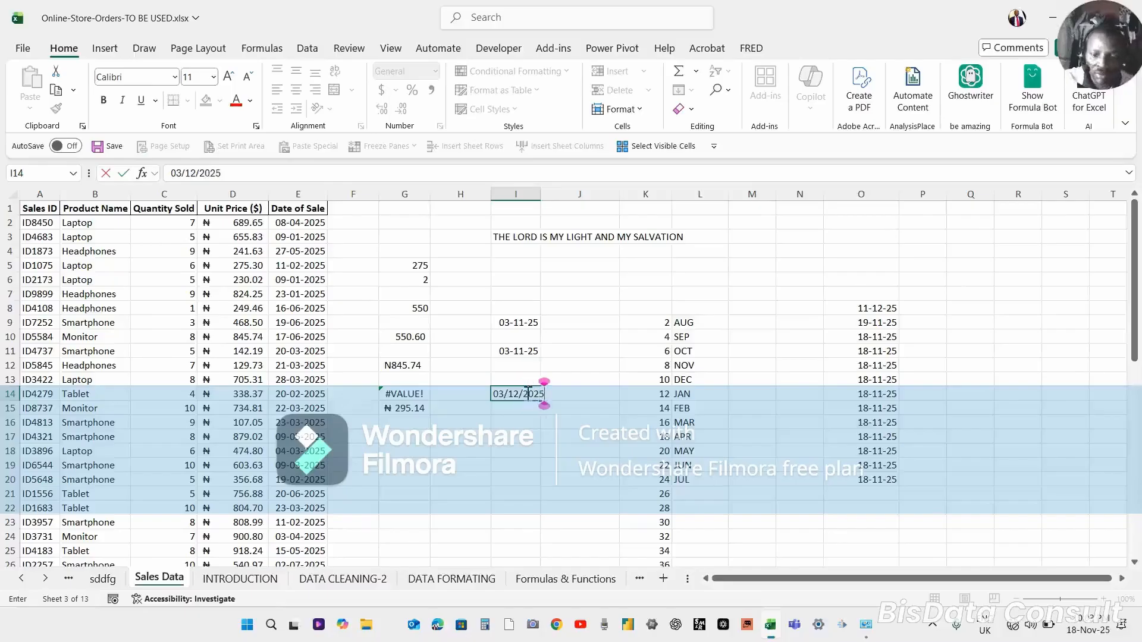
key("Return")
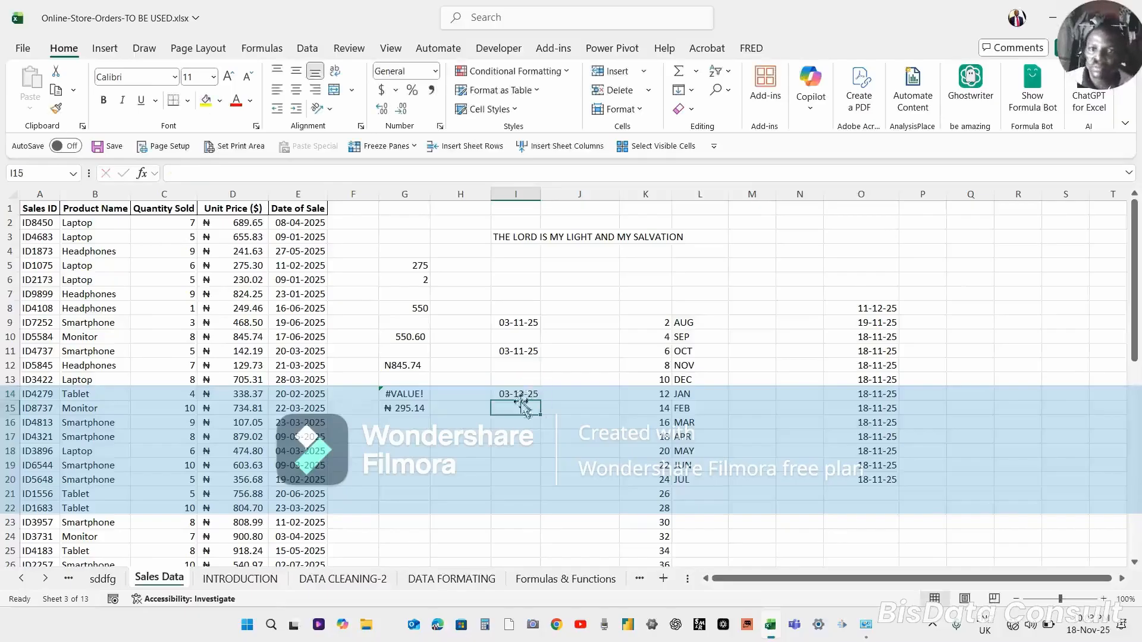
left_click(517, 393)
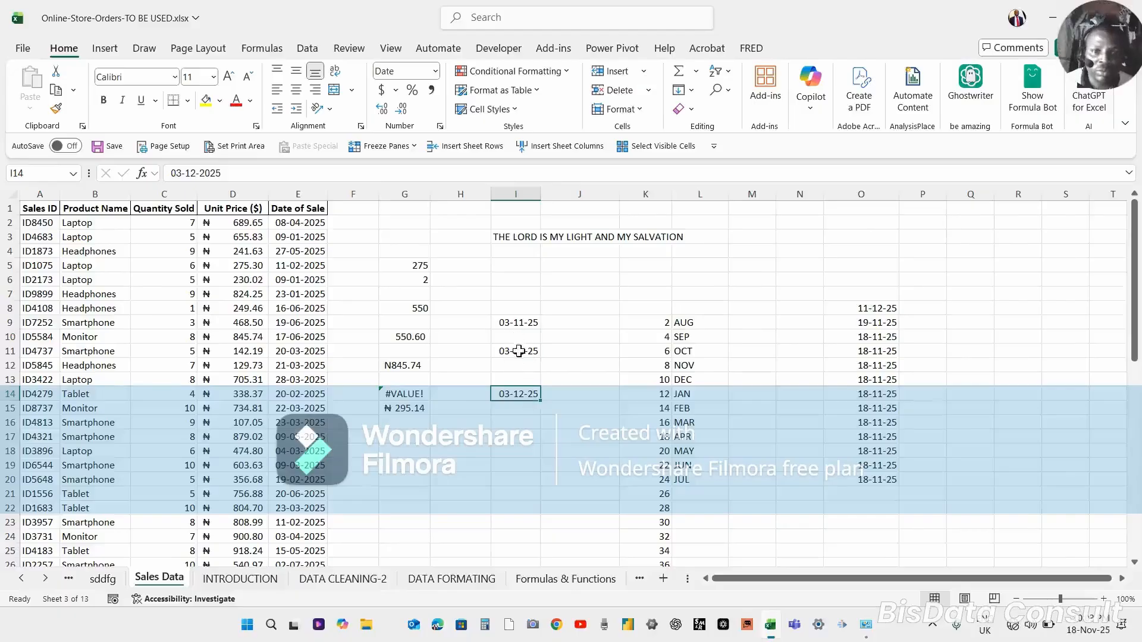
Apply the Short Date number format to cells I9 through I14.
left_click_drag(518, 351, 518, 399)
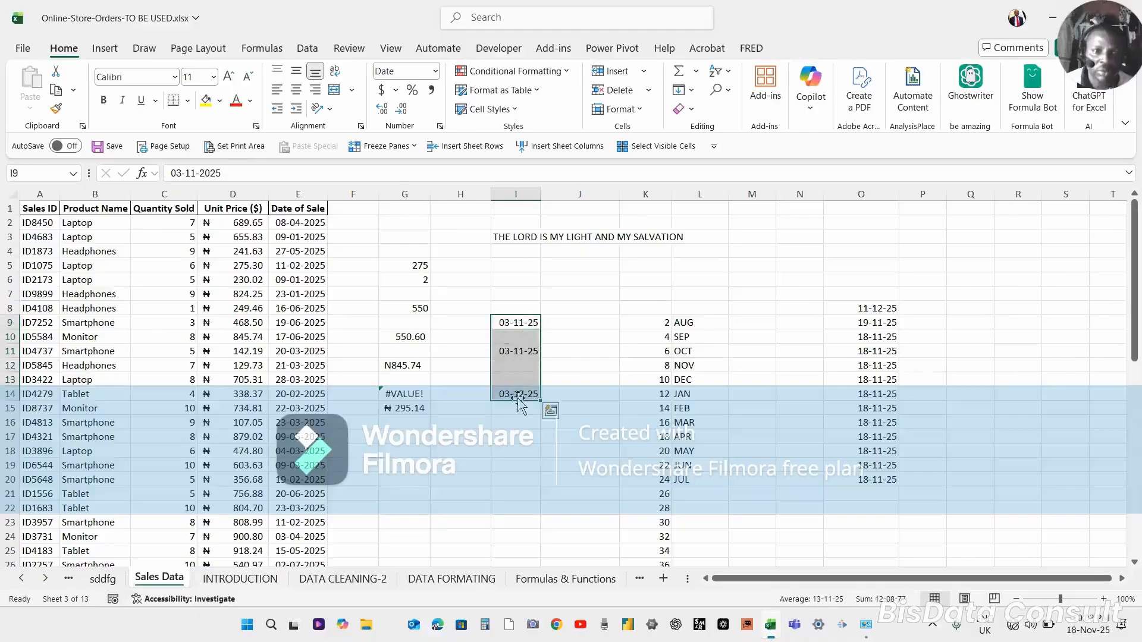
left_click(436, 71)
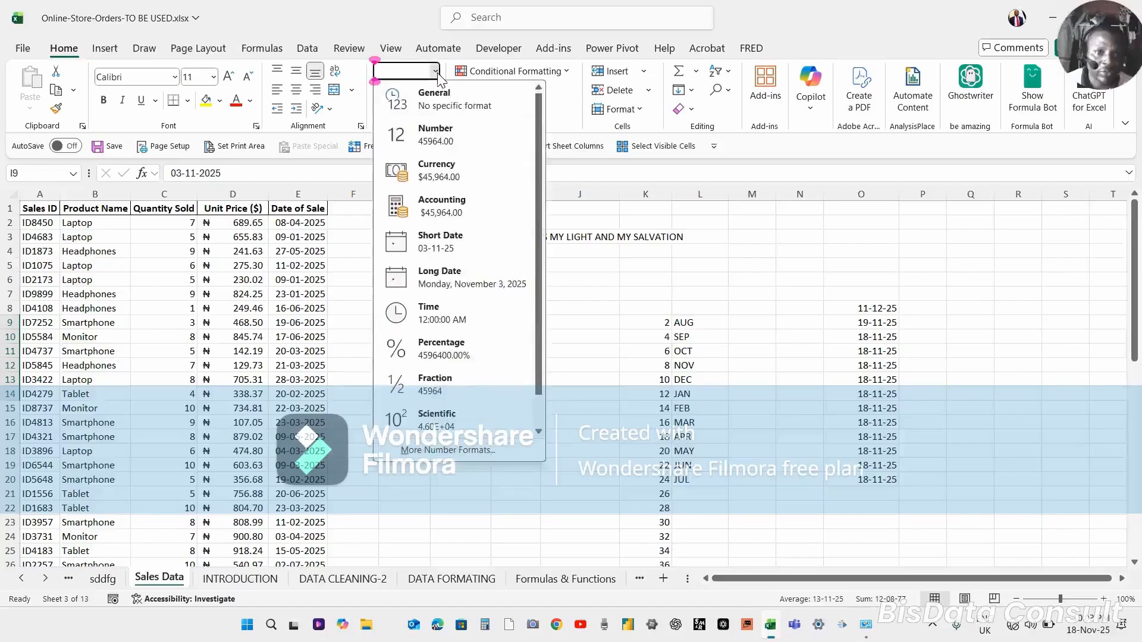
left_click(440, 238)
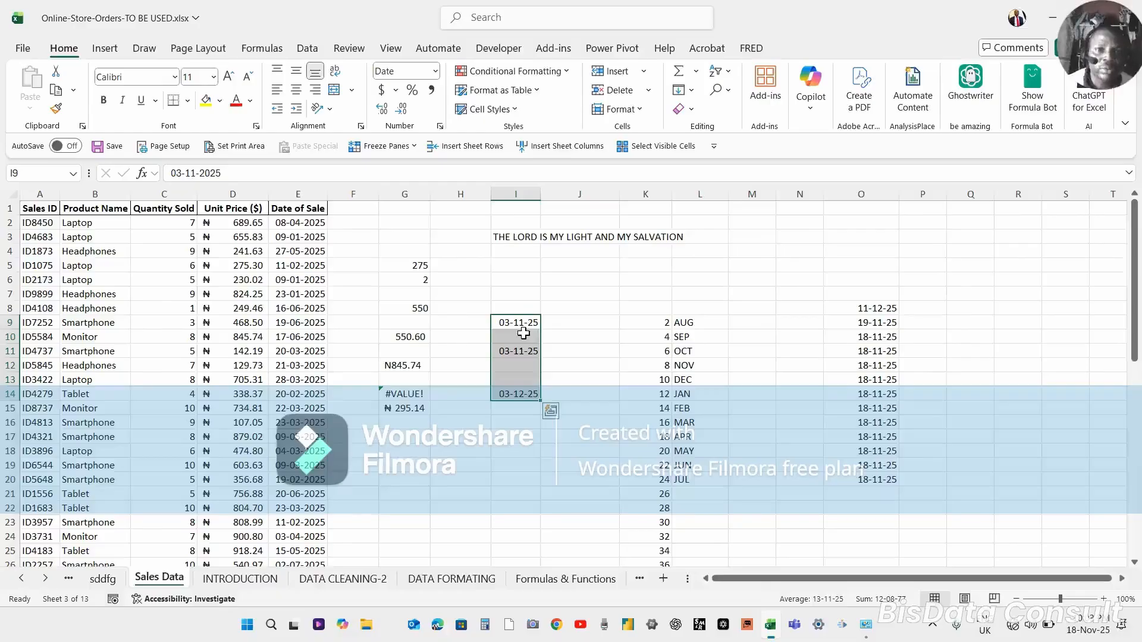
left_click(585, 538)
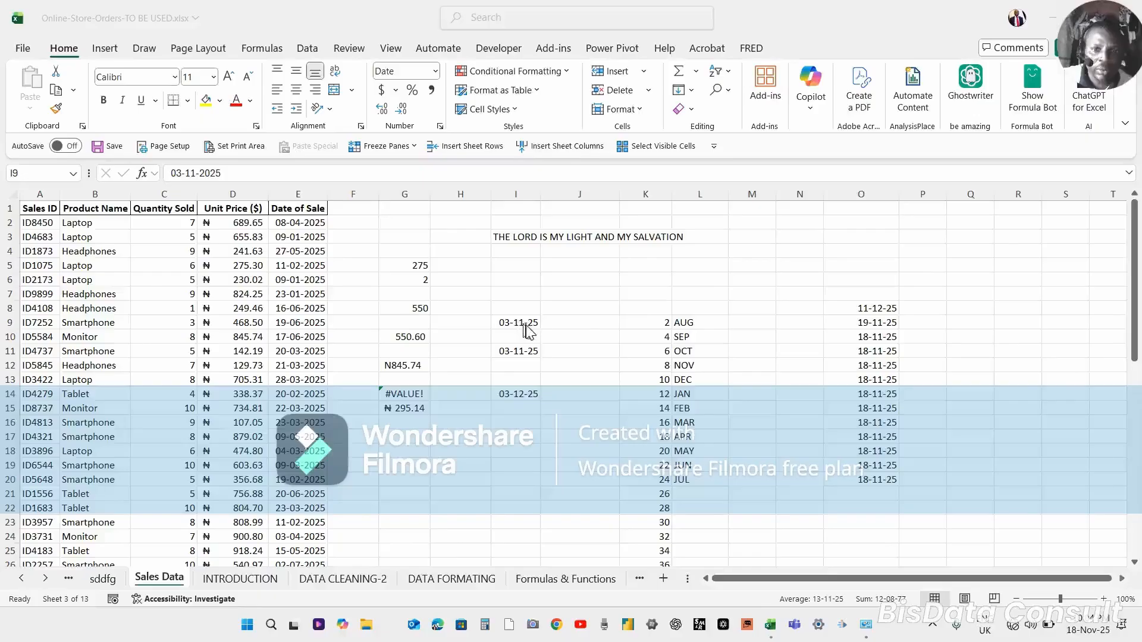
Change cells O11 and O9 to the General number format.
left_click(865, 347)
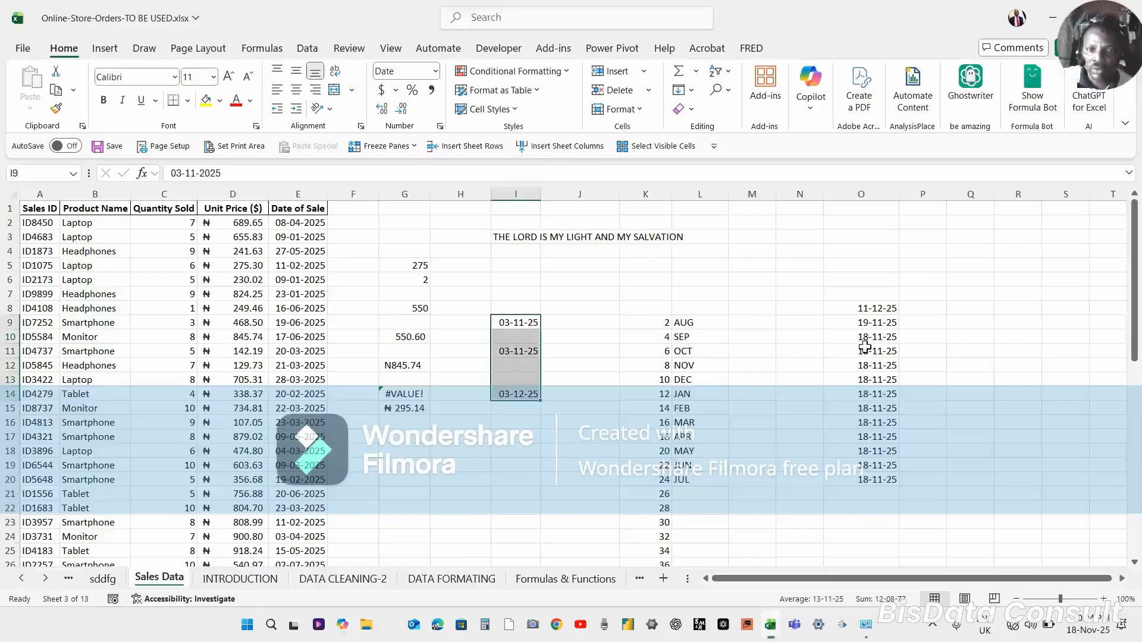
left_click(880, 352)
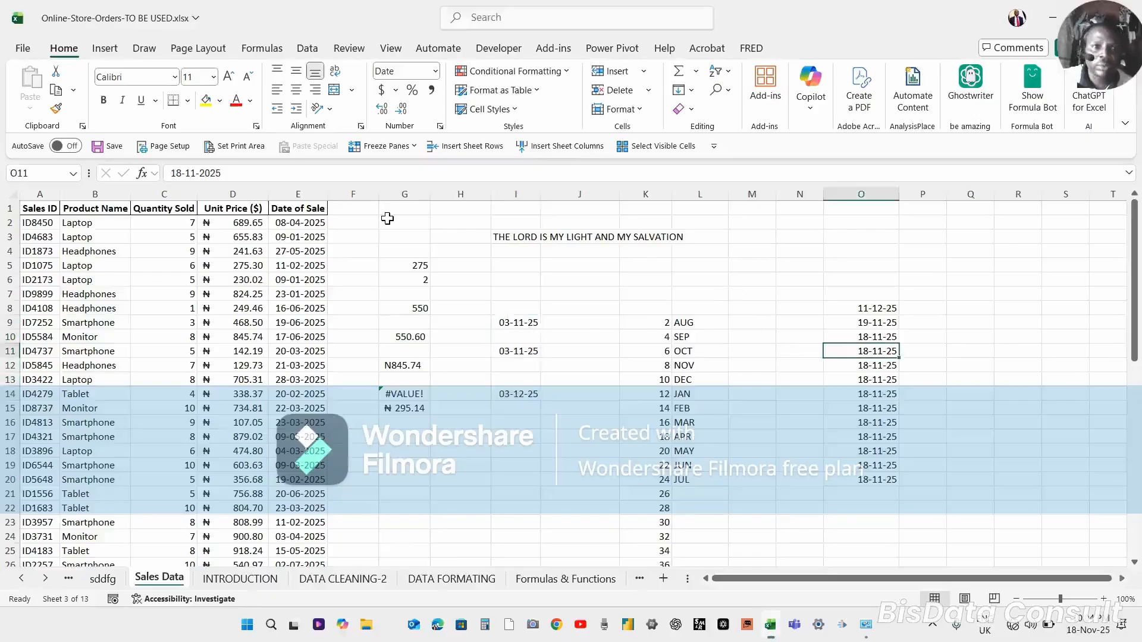
left_click(436, 72)
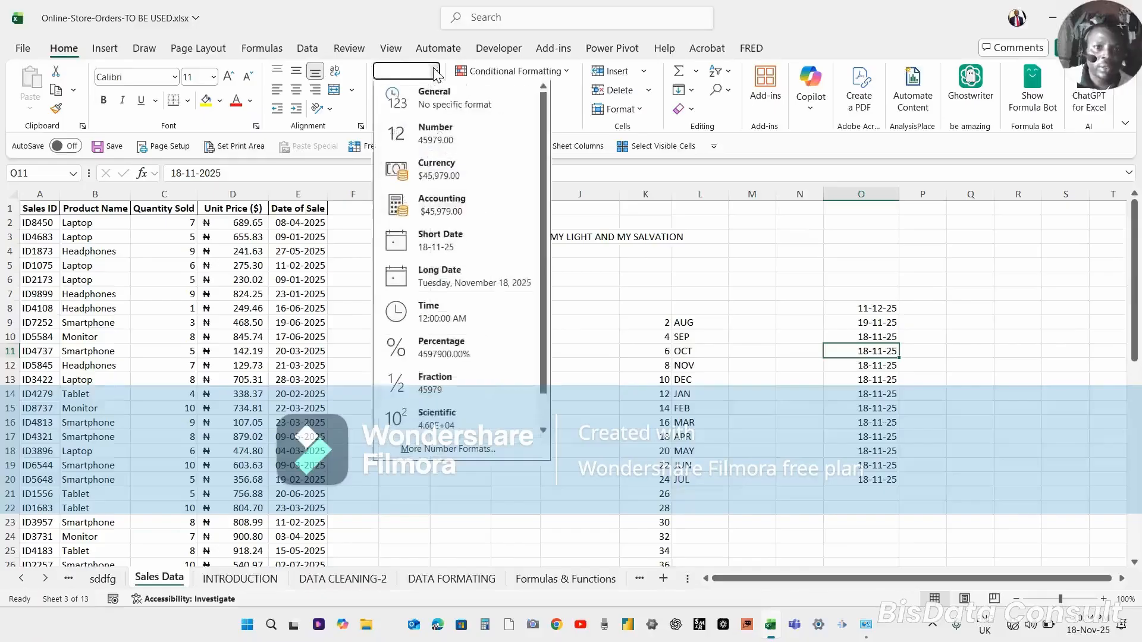
left_click(438, 110)
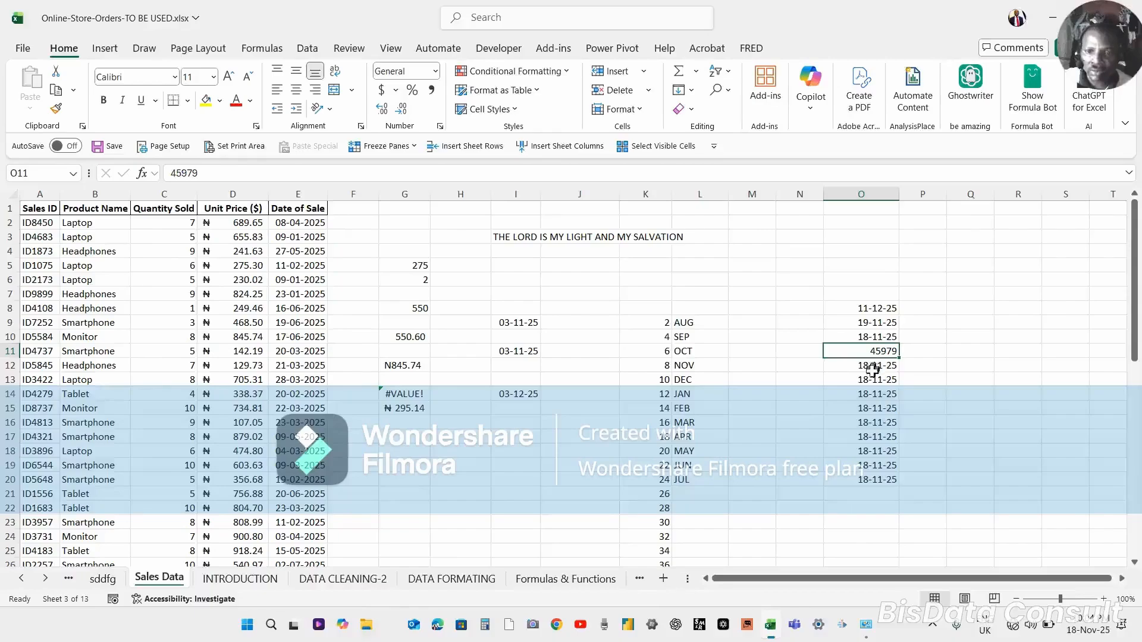
left_click(876, 324)
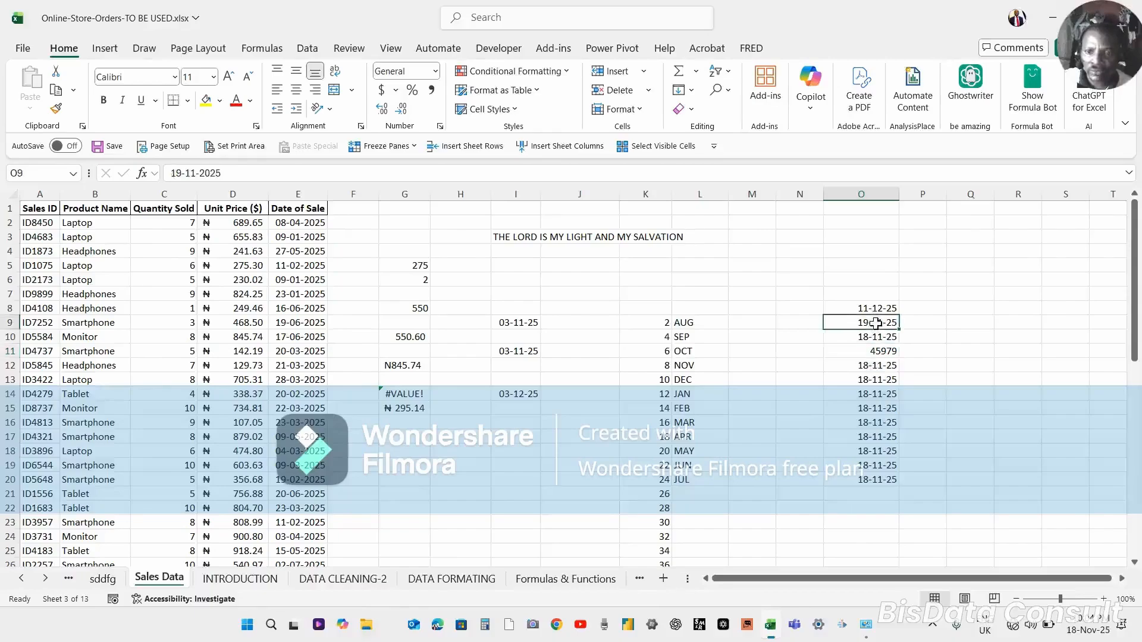
left_click(436, 71)
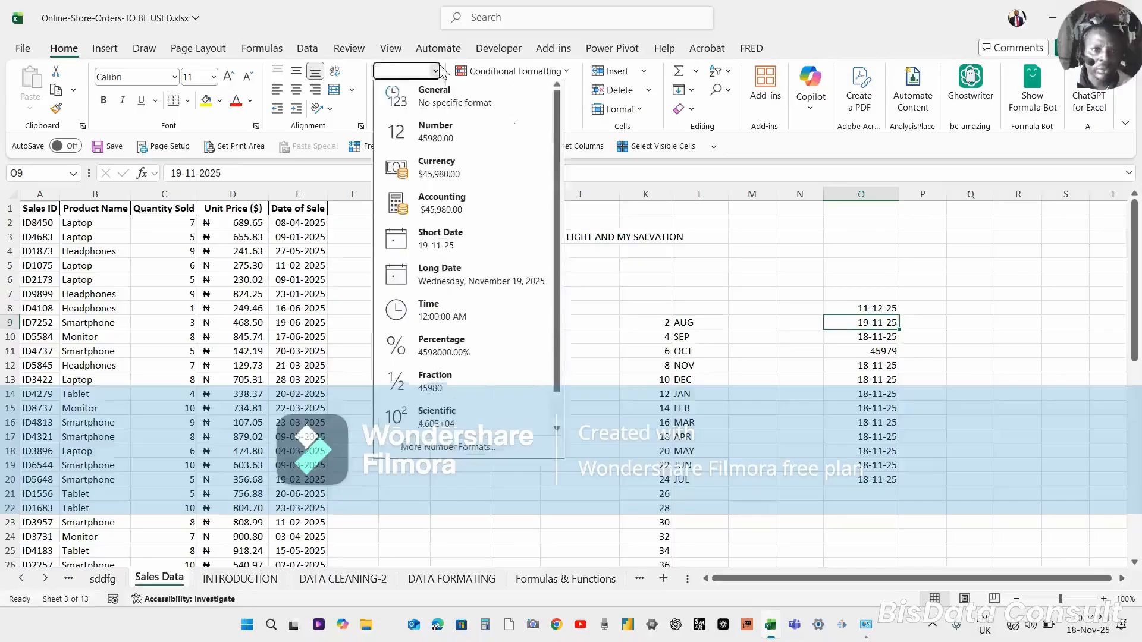
left_click(440, 106)
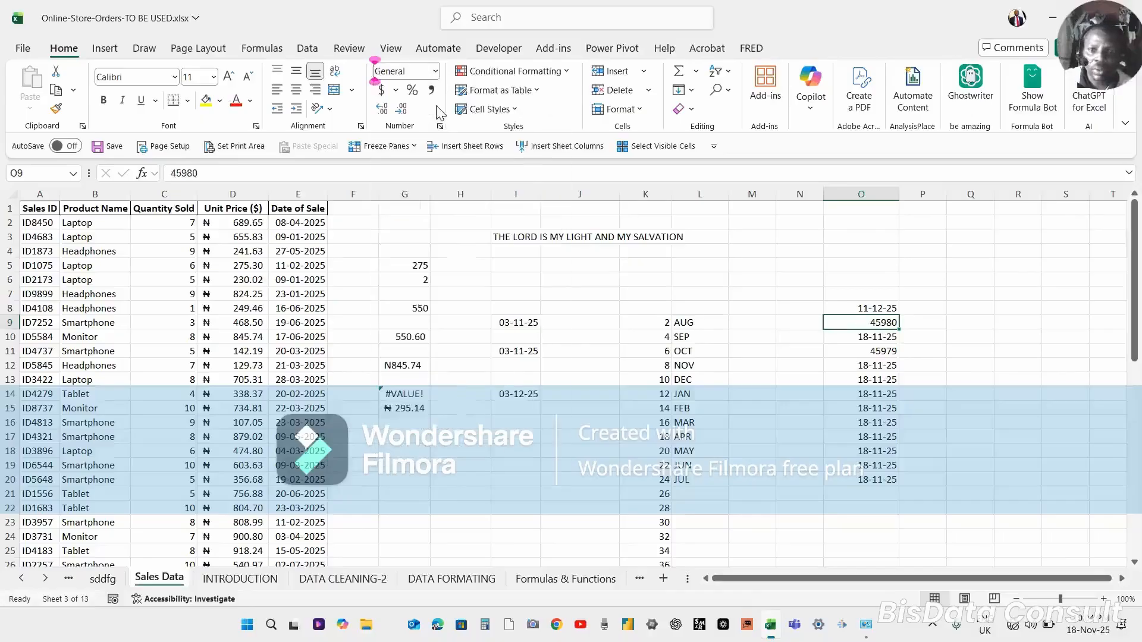
In Q11, enter a formula that subtracts O11 from O9.
left_click(876, 353)
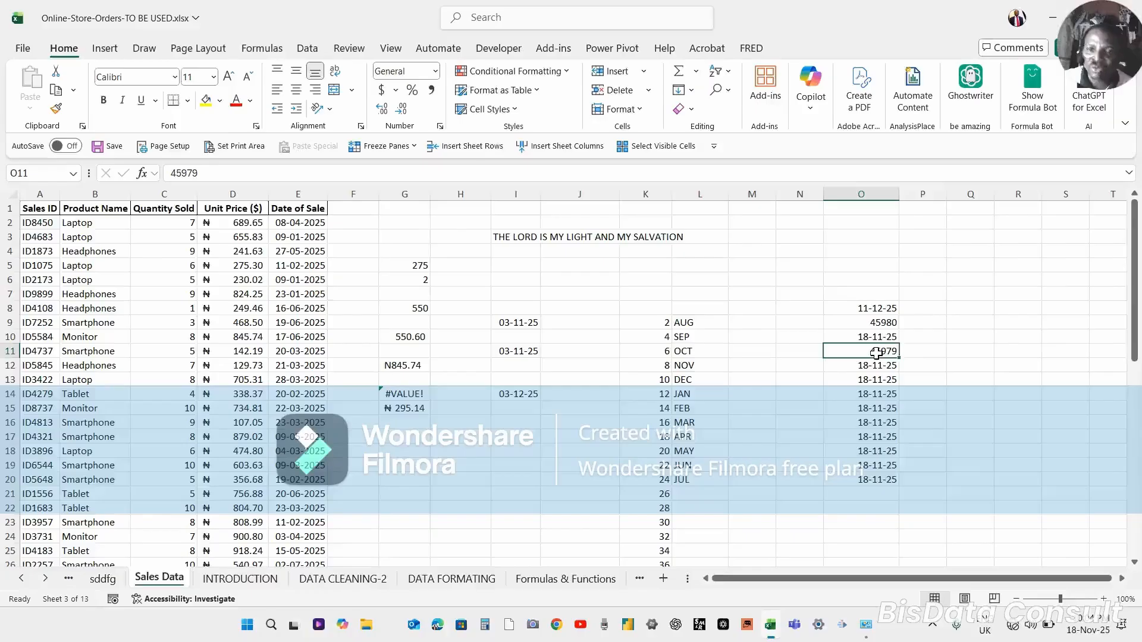
left_click(969, 355)
type("=")
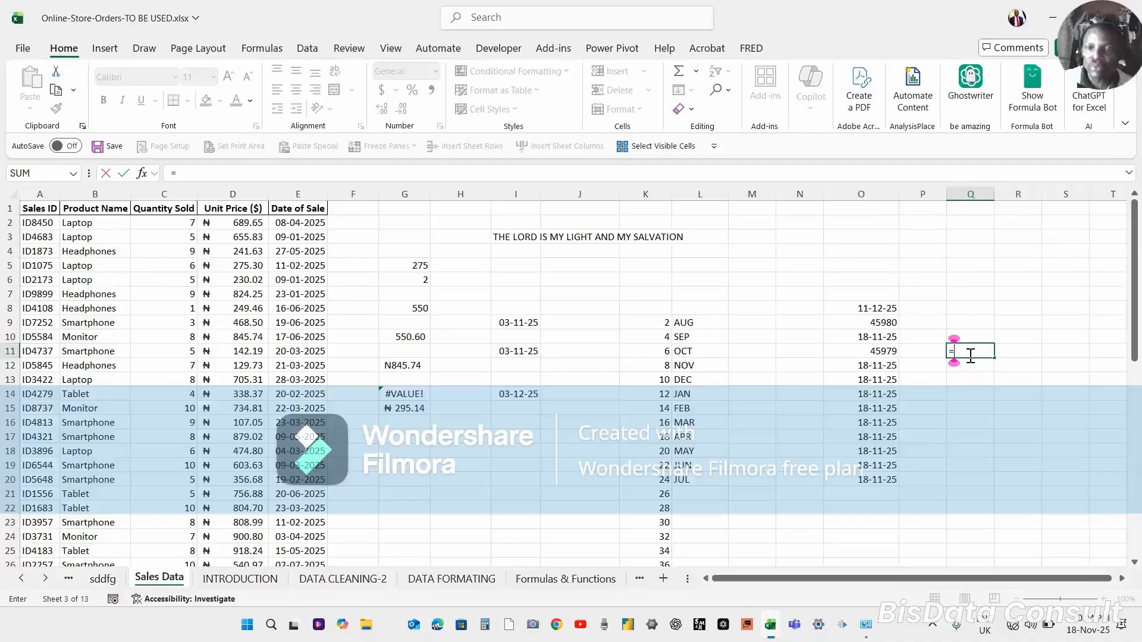
left_click(858, 321)
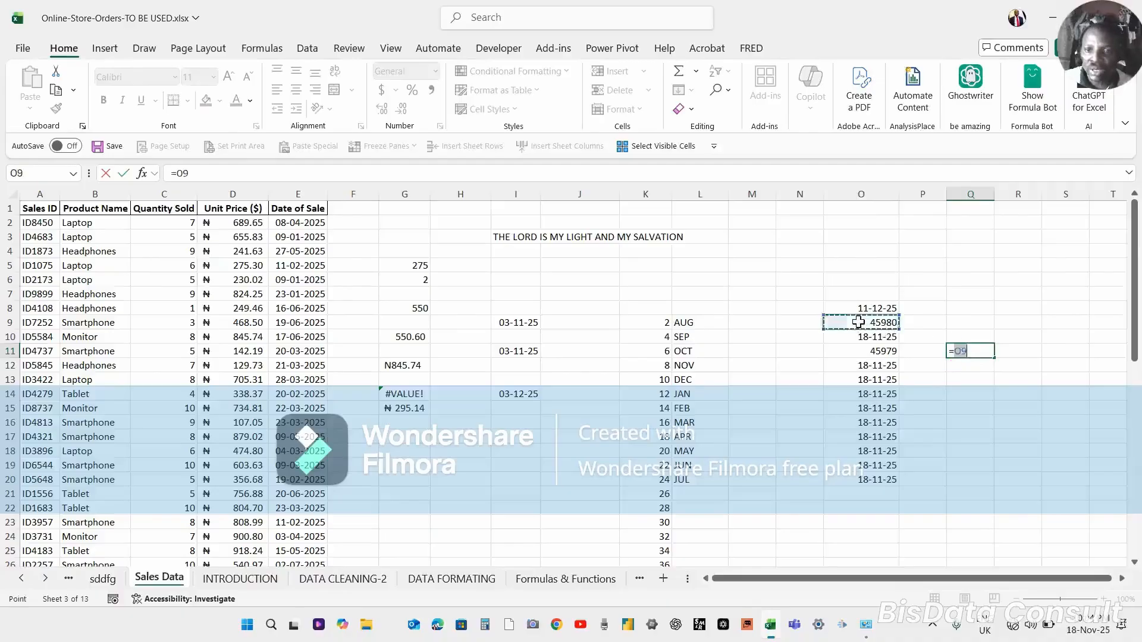
type("-")
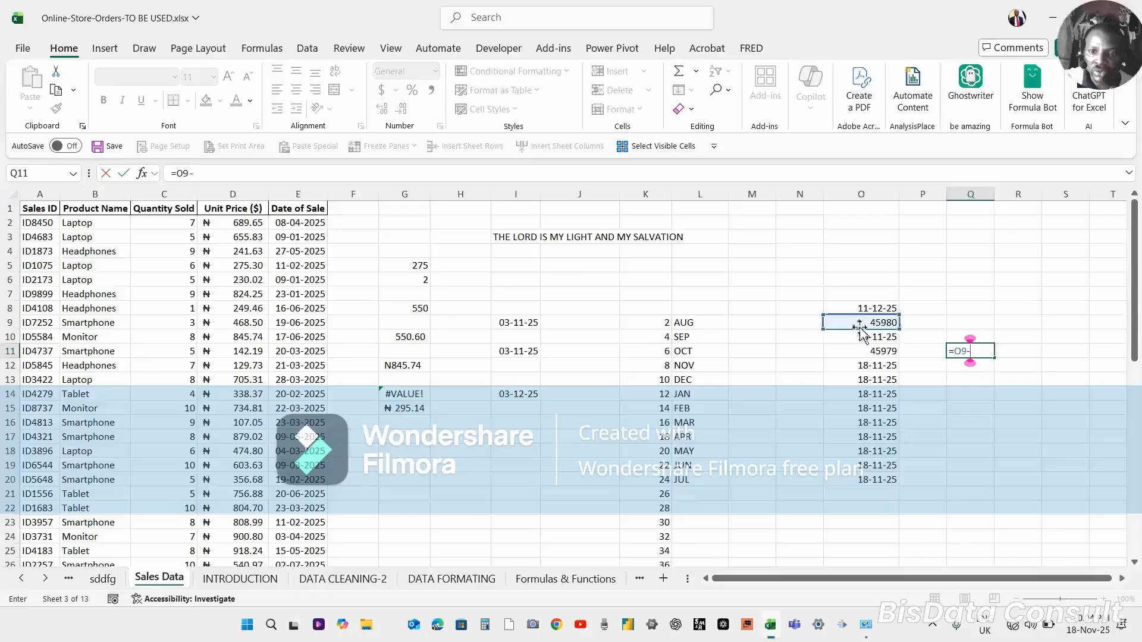
left_click(871, 351)
key("Return")
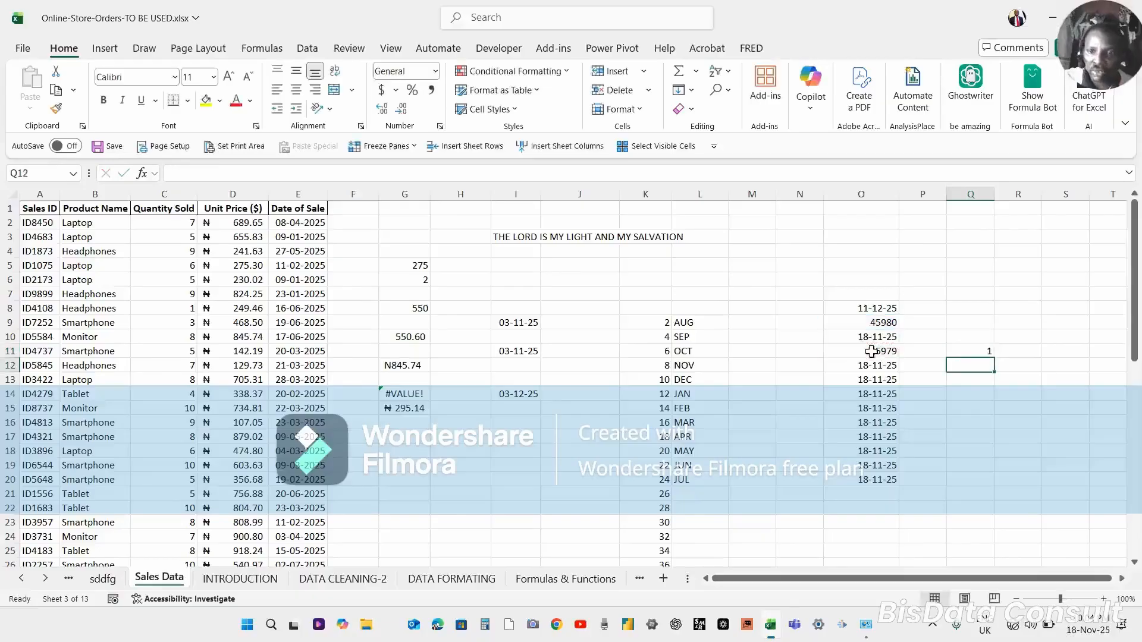
Apply the Short Date number format to cell Q11.
left_click(974, 351)
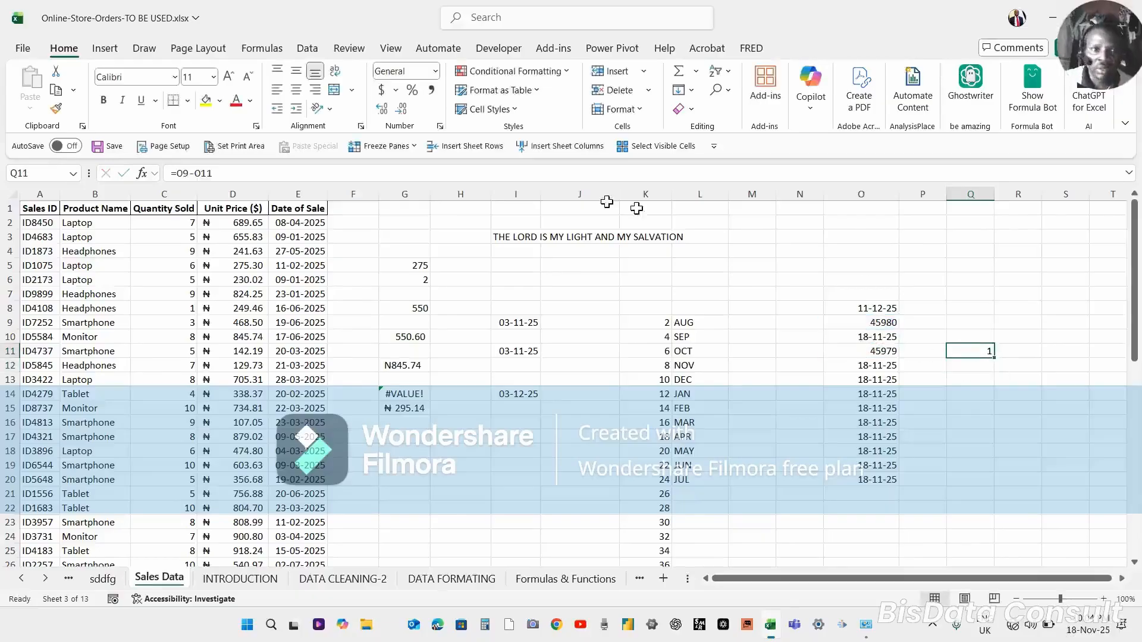
left_click(436, 71)
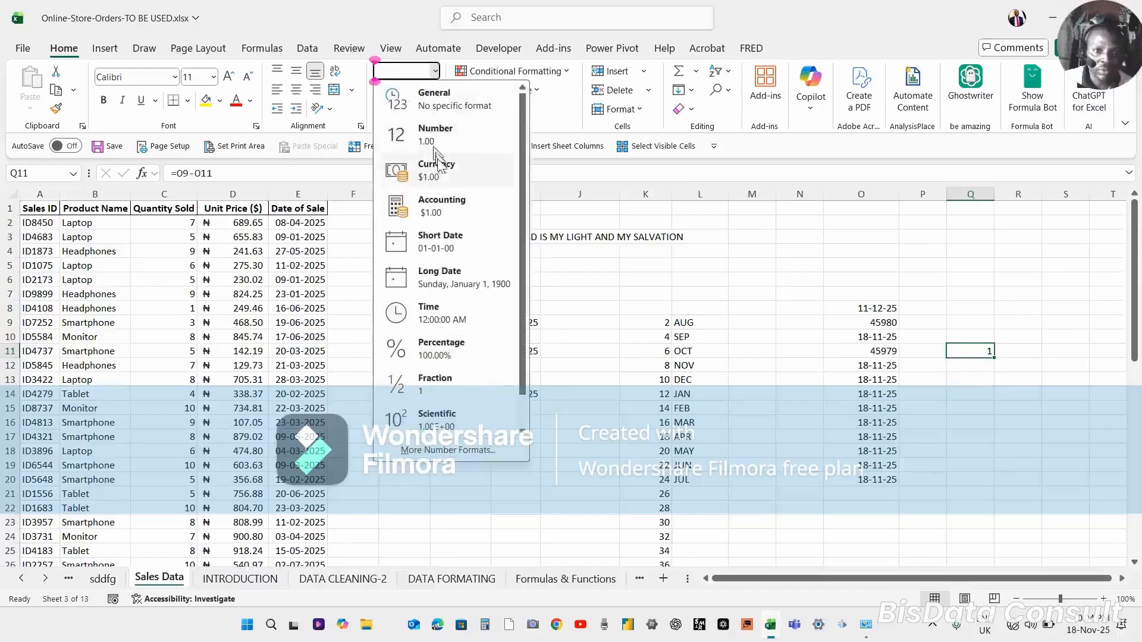
left_click(454, 242)
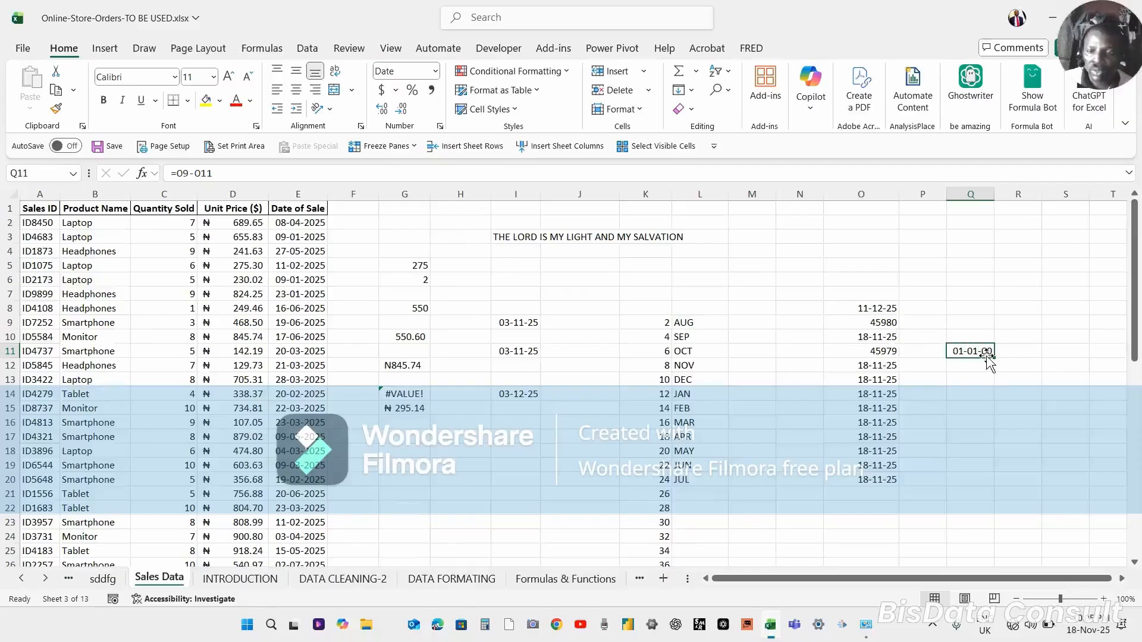
Enter the date 03-01-2025 in cell O8.
left_click(870, 308)
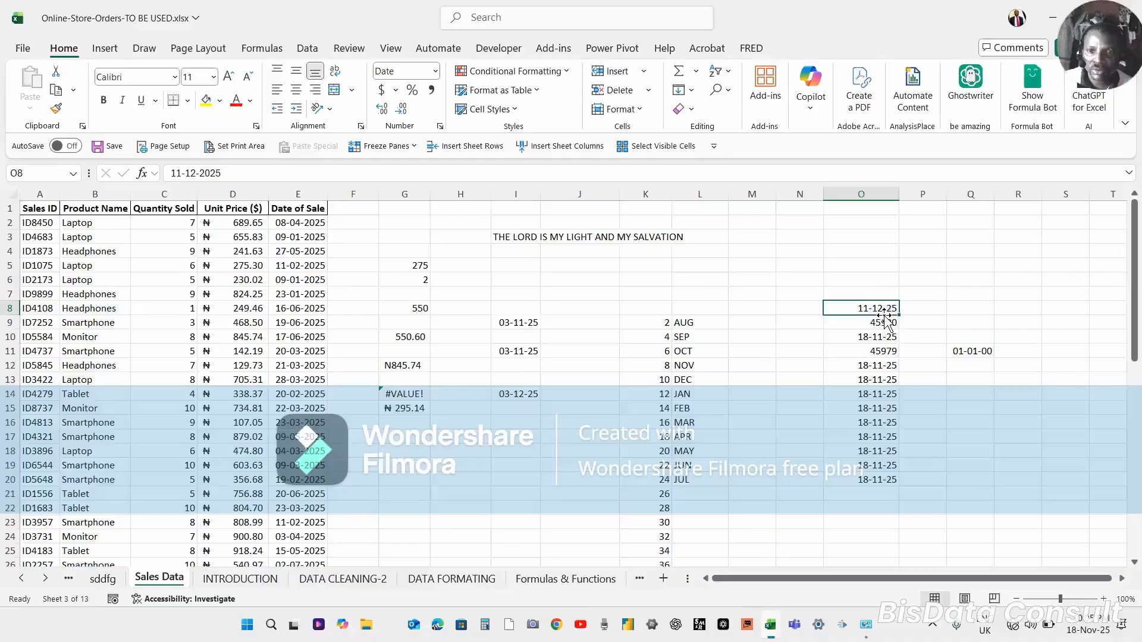
type("03")
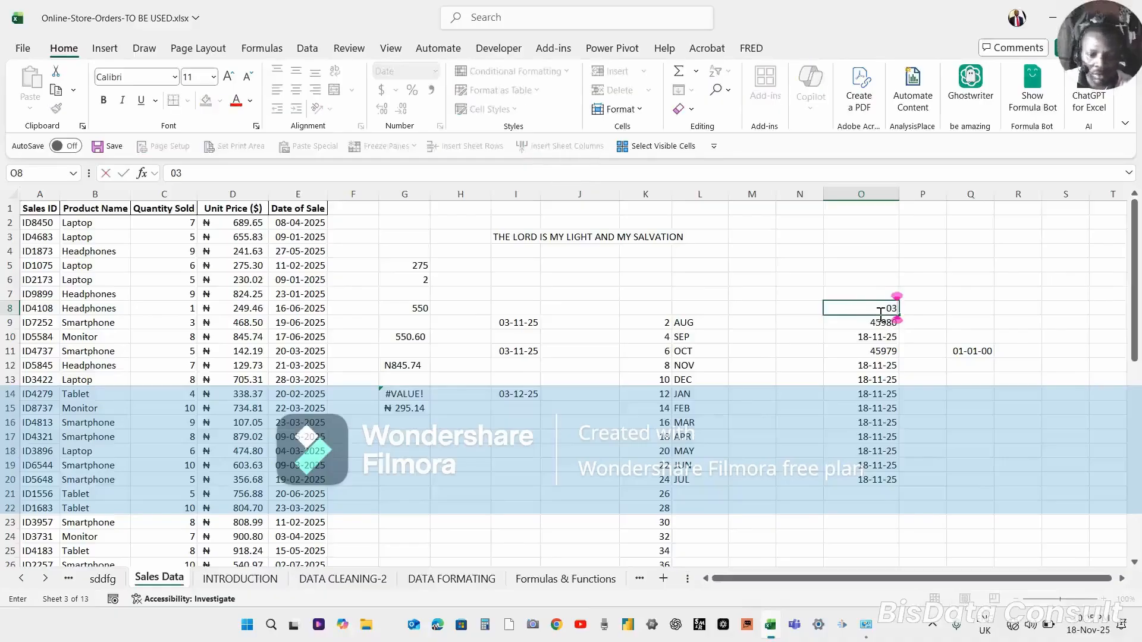
type("-")
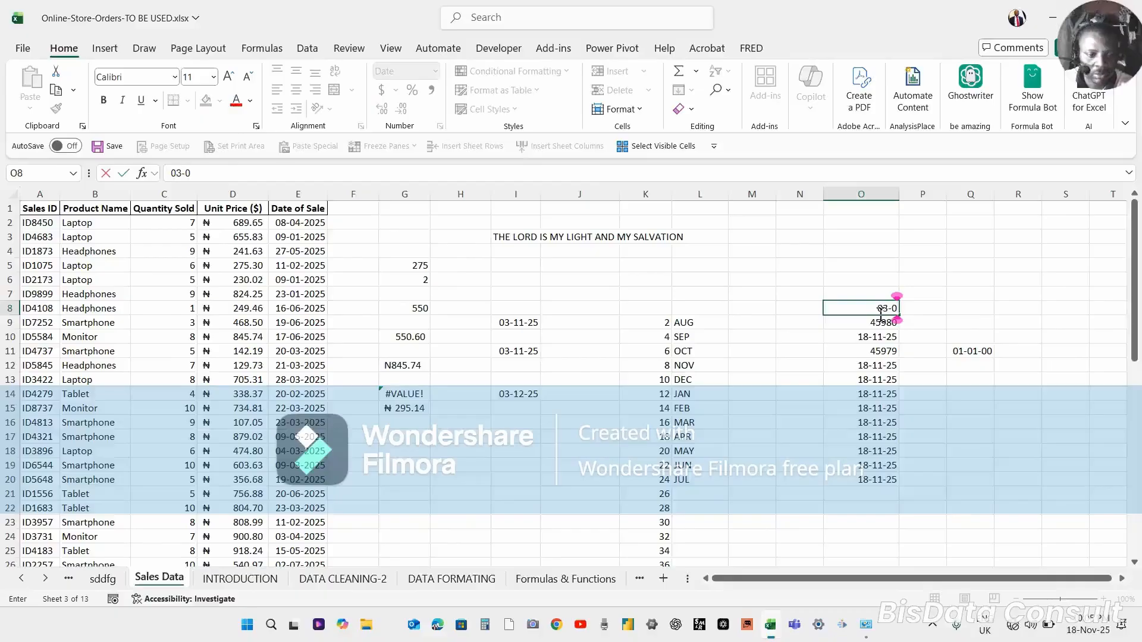
type("01-")
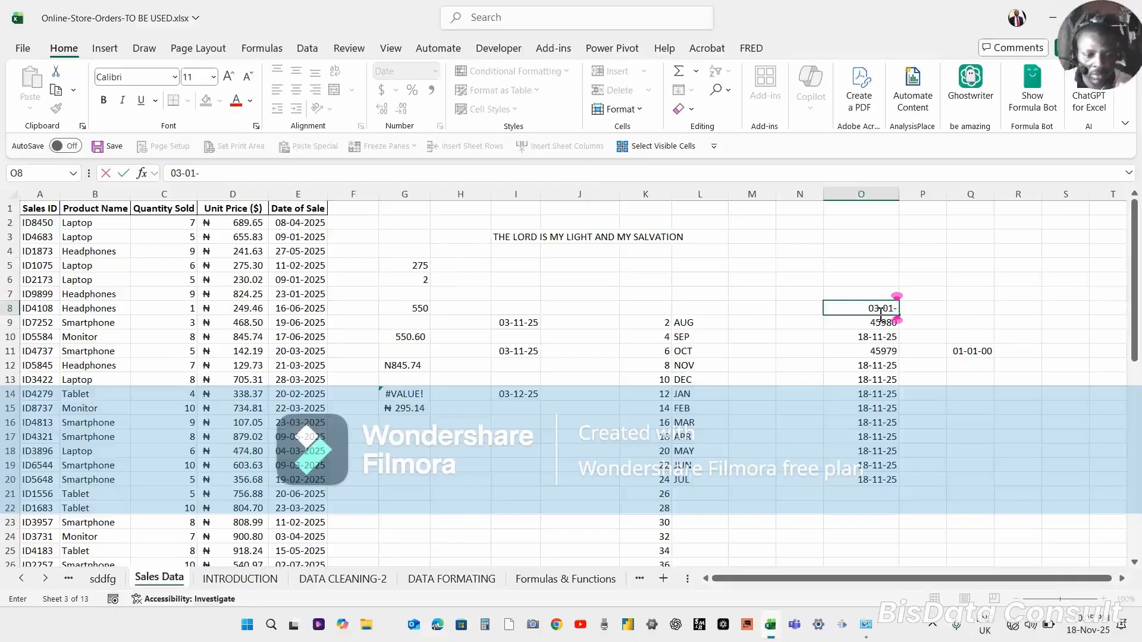
type("2025")
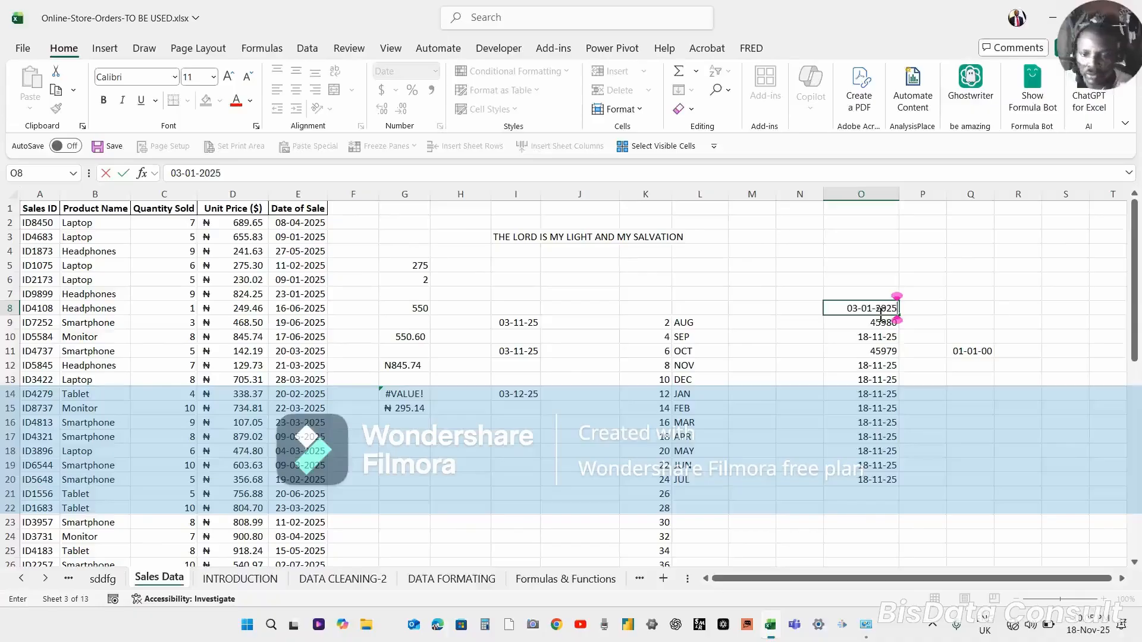
key("Return")
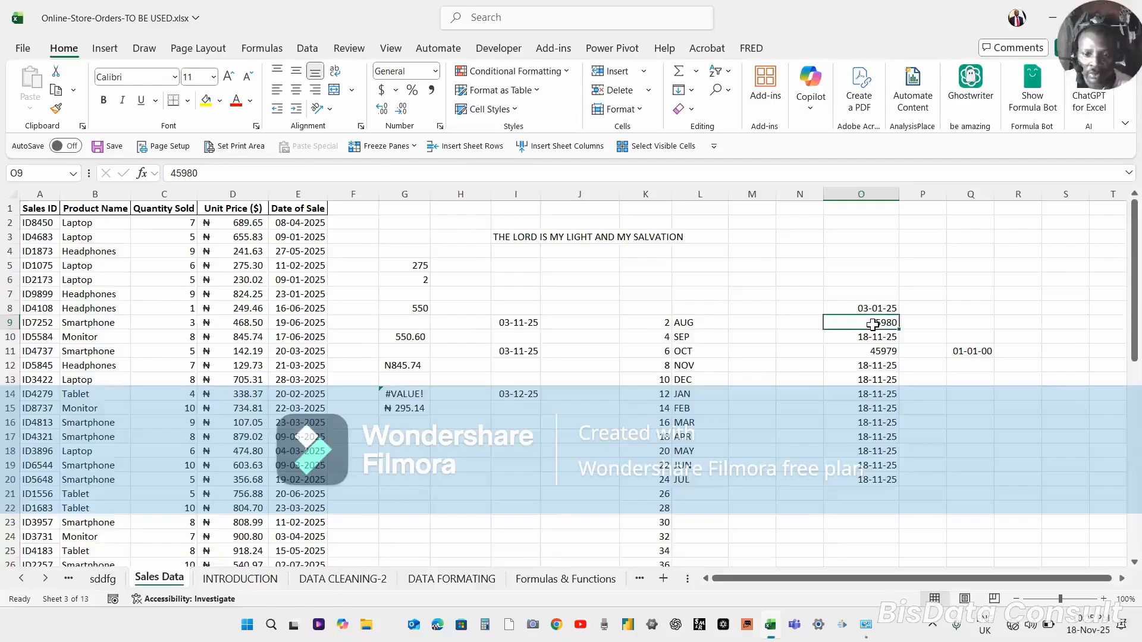
Enter the date 03-05-2025 in cell O9.
type("0")
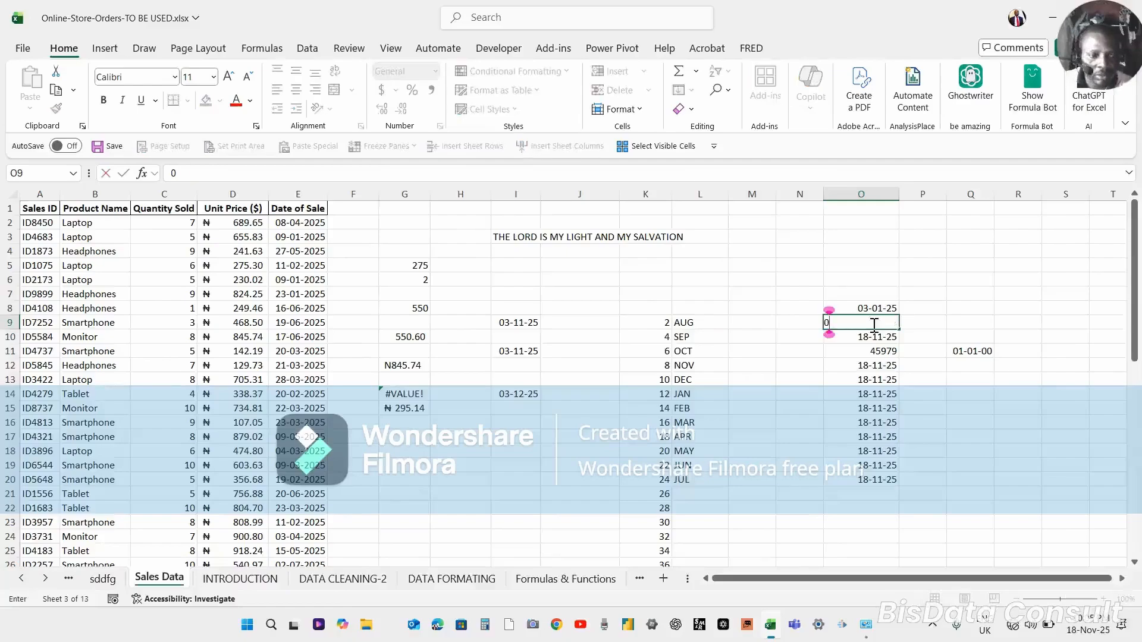
type("3")
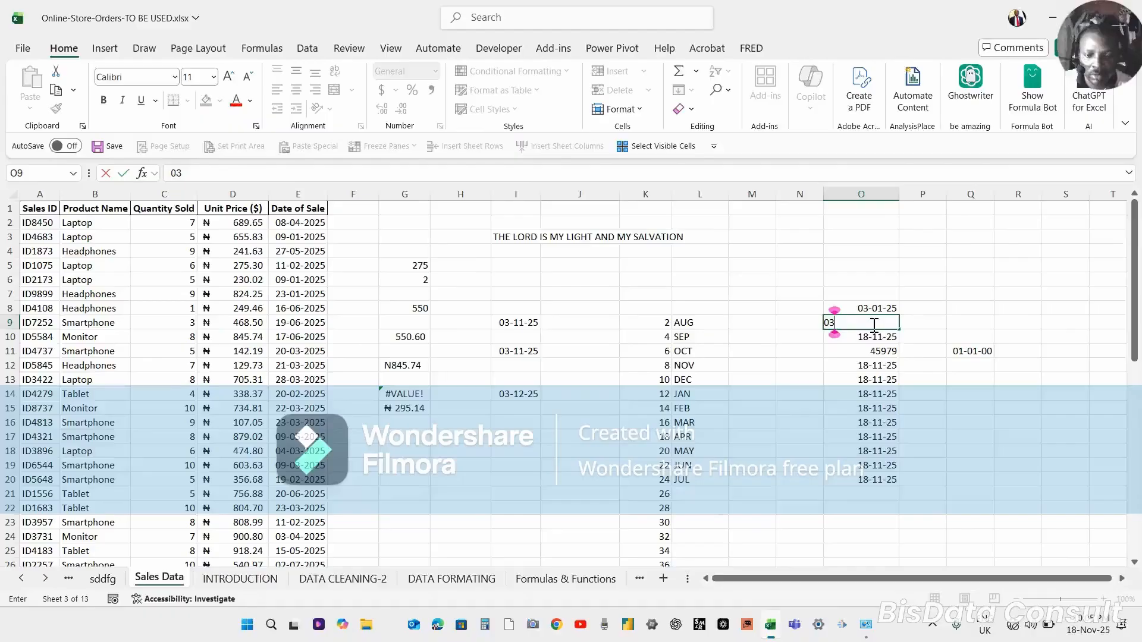
type("00")
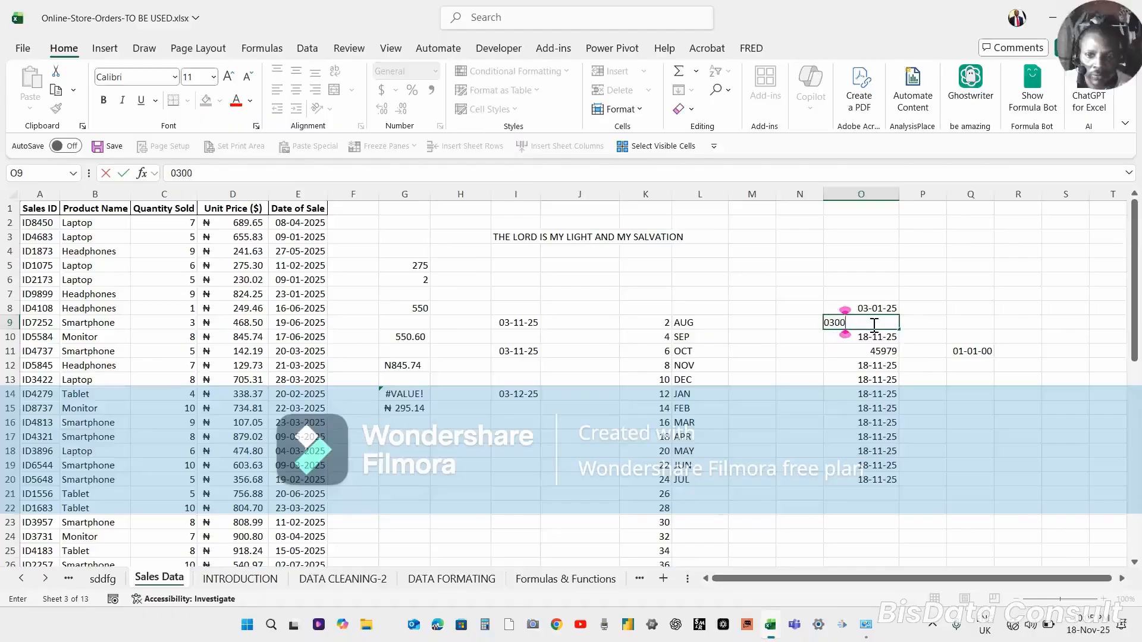
key("BackSpace")
key("BackSpace")
type("-")
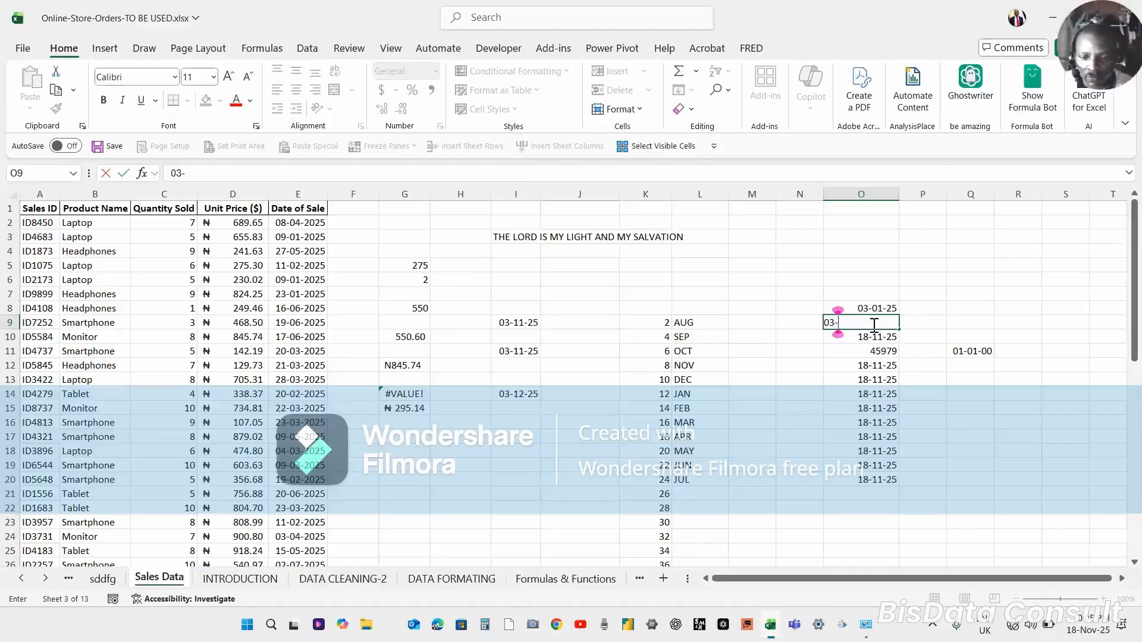
type("05-")
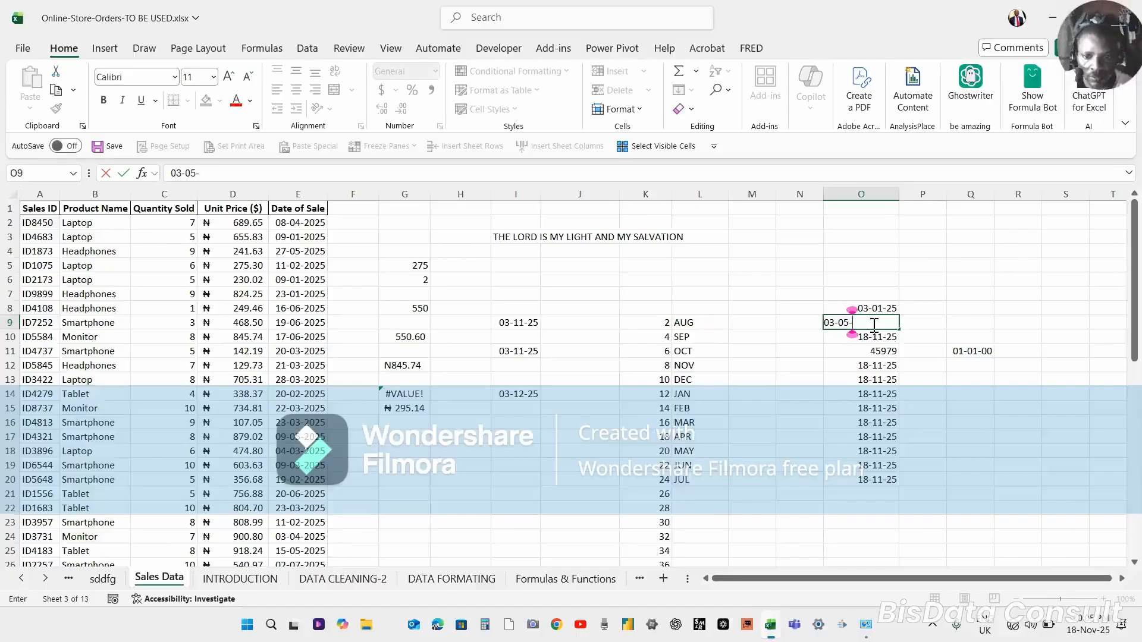
type("2025")
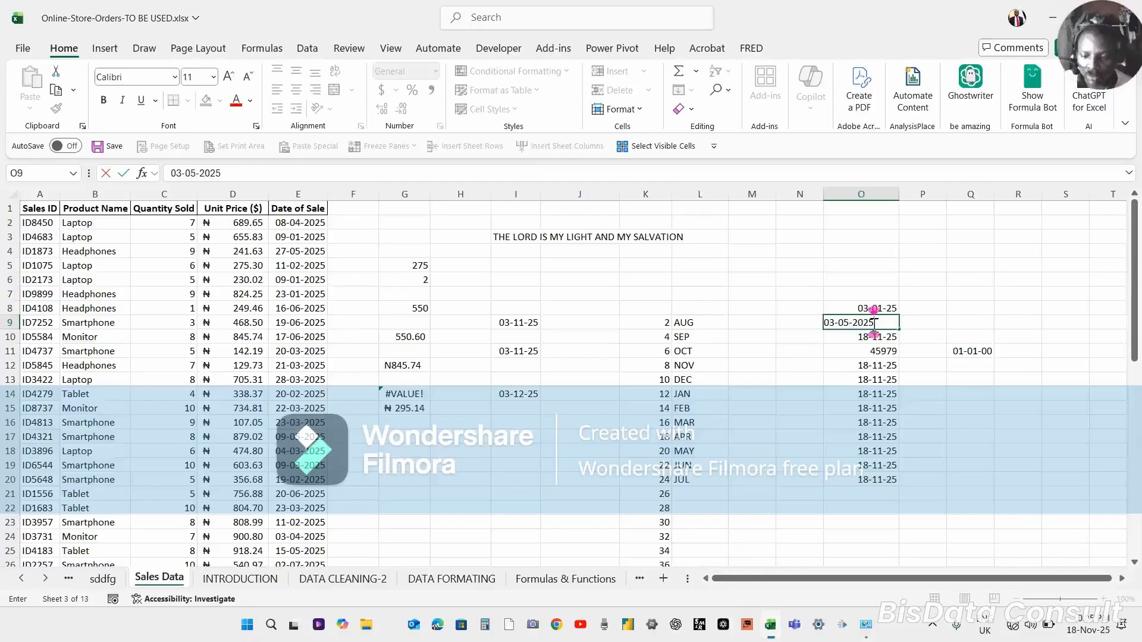
key("Return")
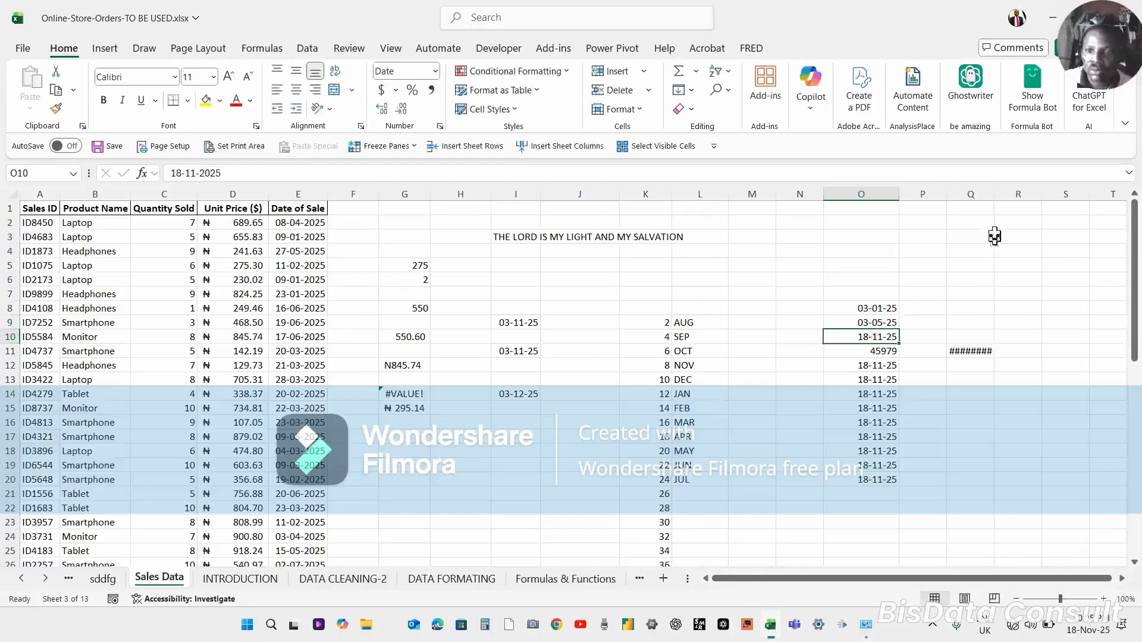
Widen column Q and clear the formula from cell Q11.
left_click(992, 204)
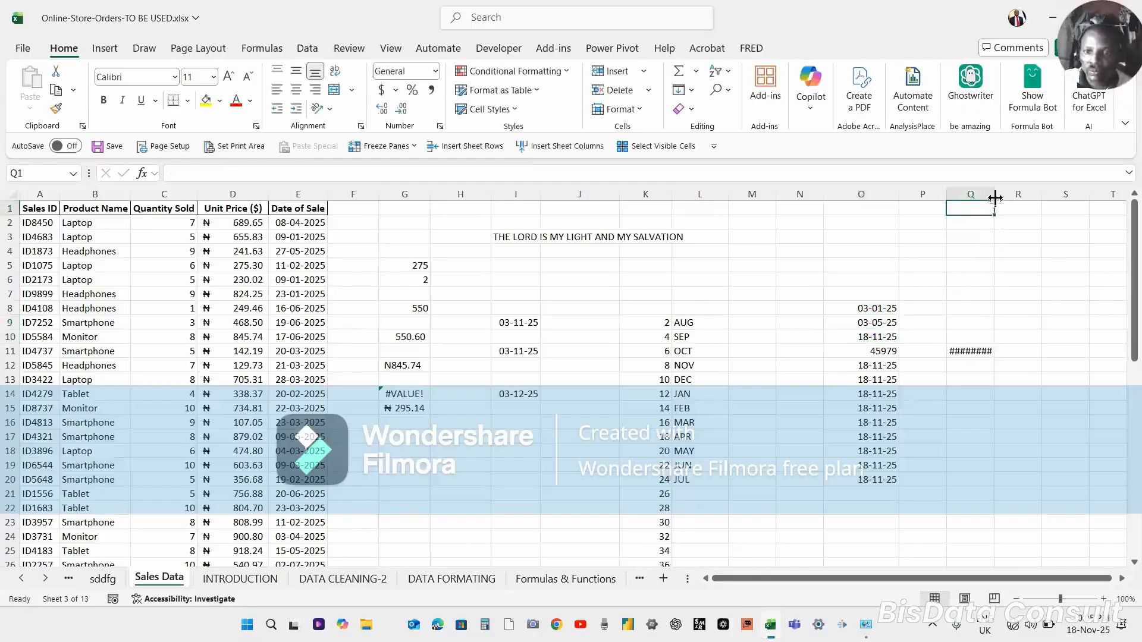
left_click_drag(995, 194, 1021, 194)
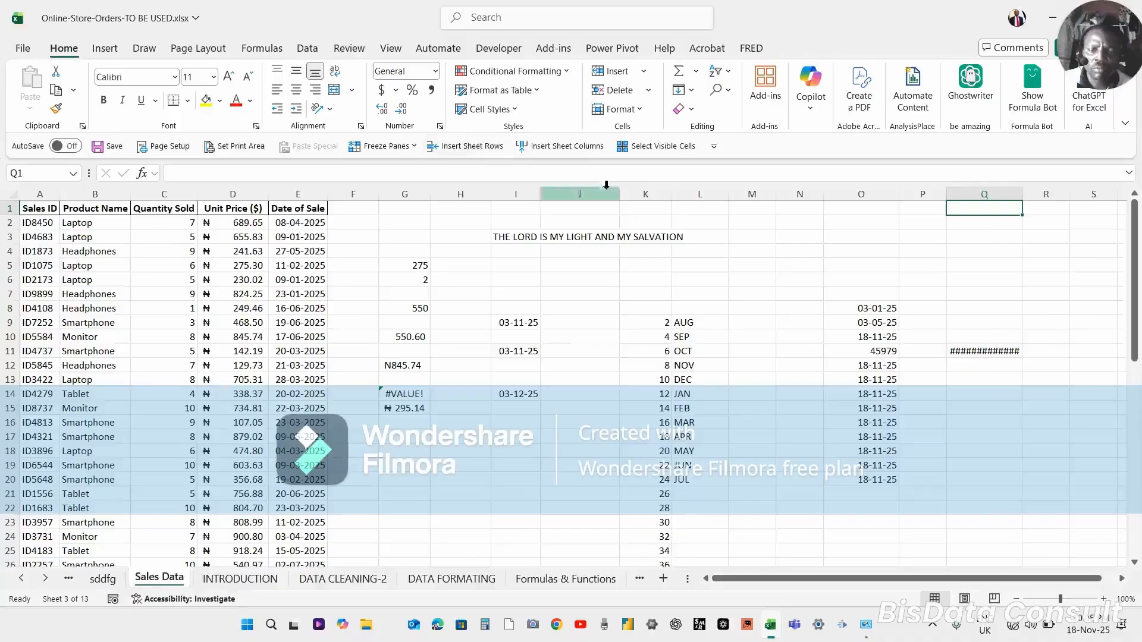
left_click(993, 350)
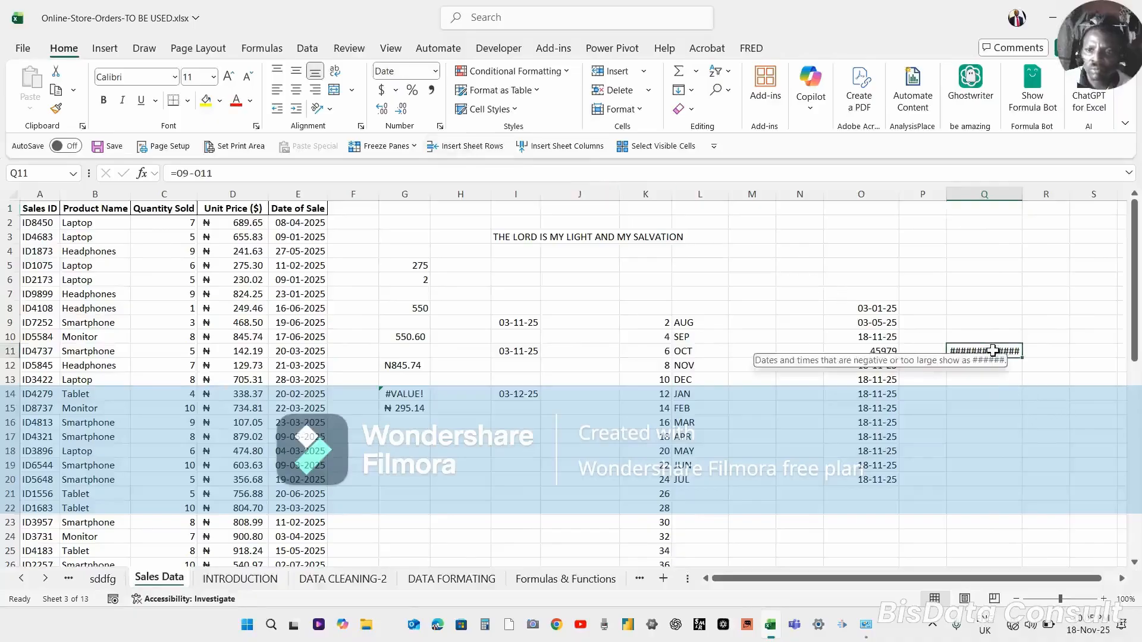
key("Delete")
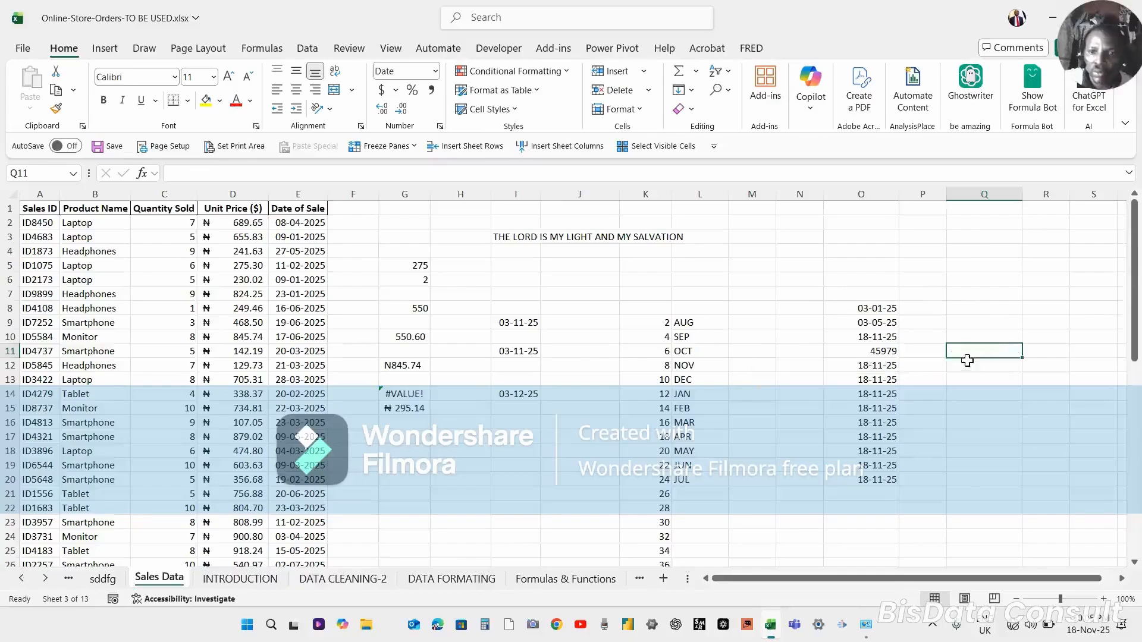
Change the date in O9 to 03-05-2024 by editing it in the formula bar.
left_click(966, 363)
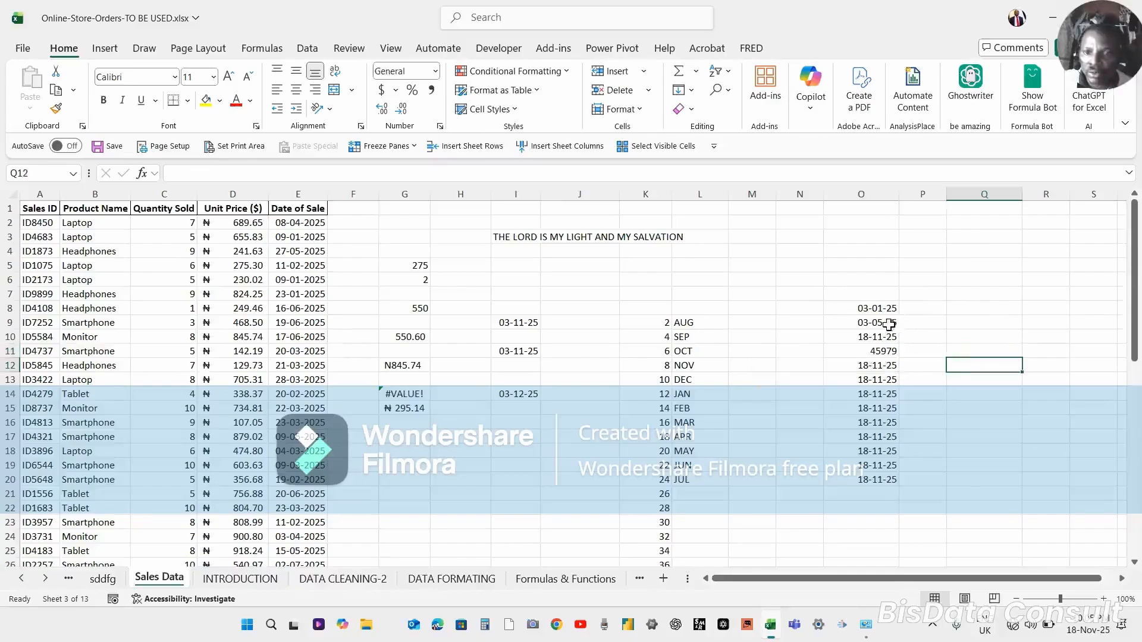
left_click(875, 311)
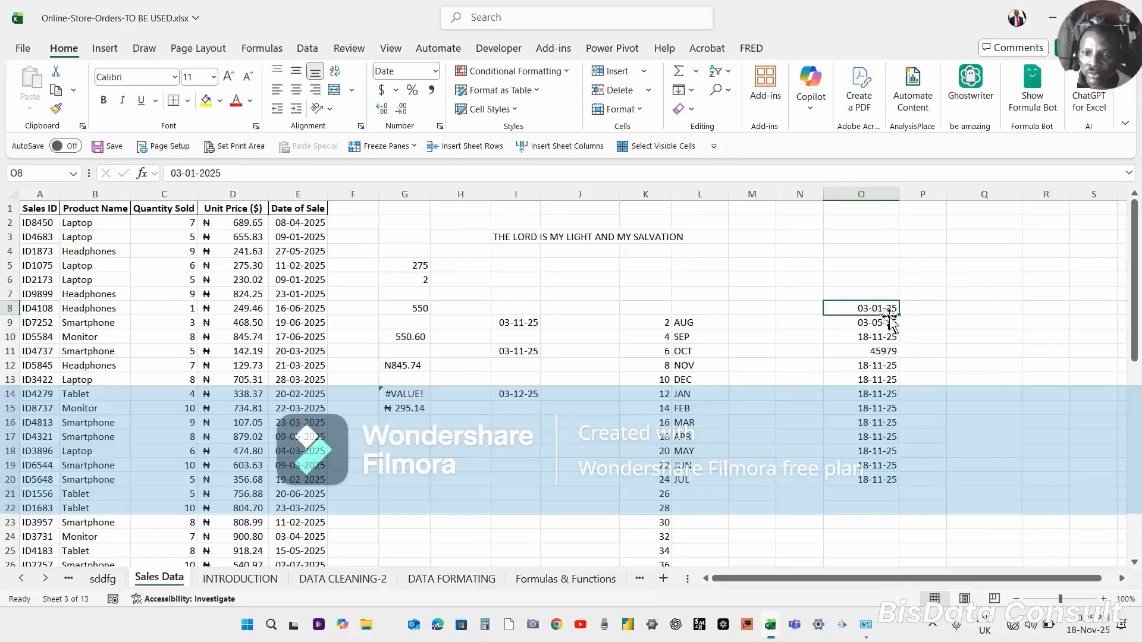
left_click(885, 326)
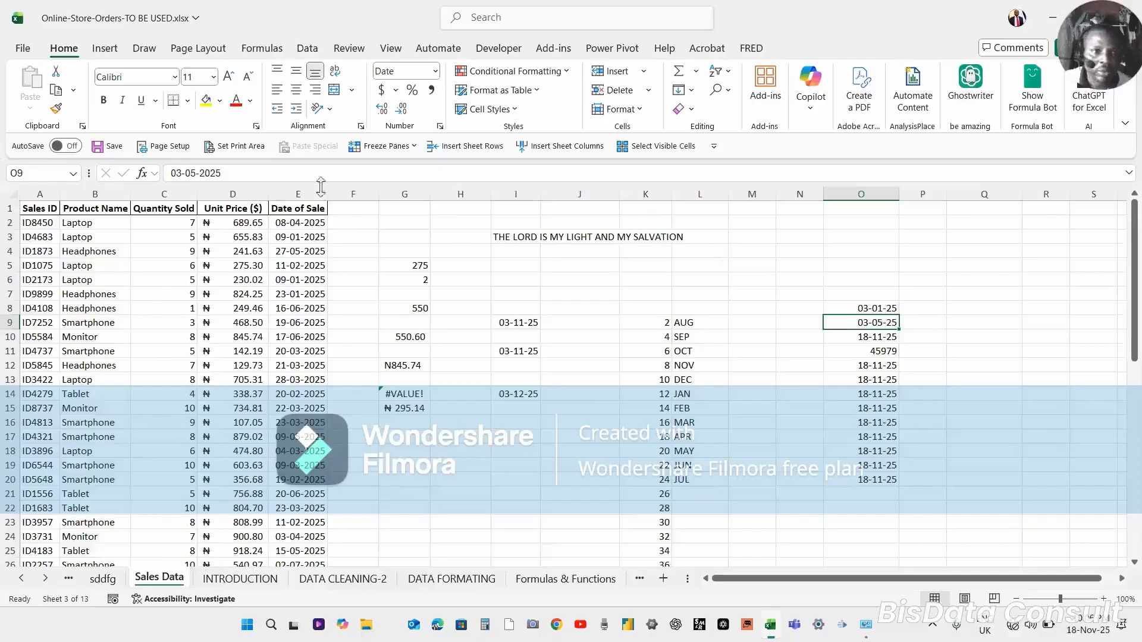
left_click(236, 171)
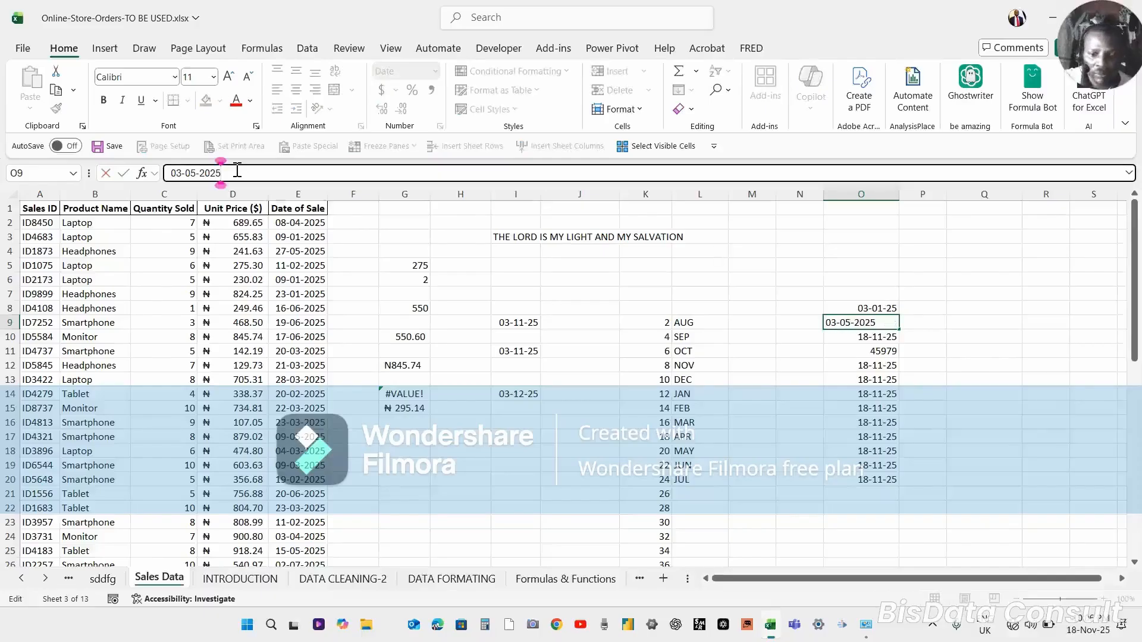
key("Return")
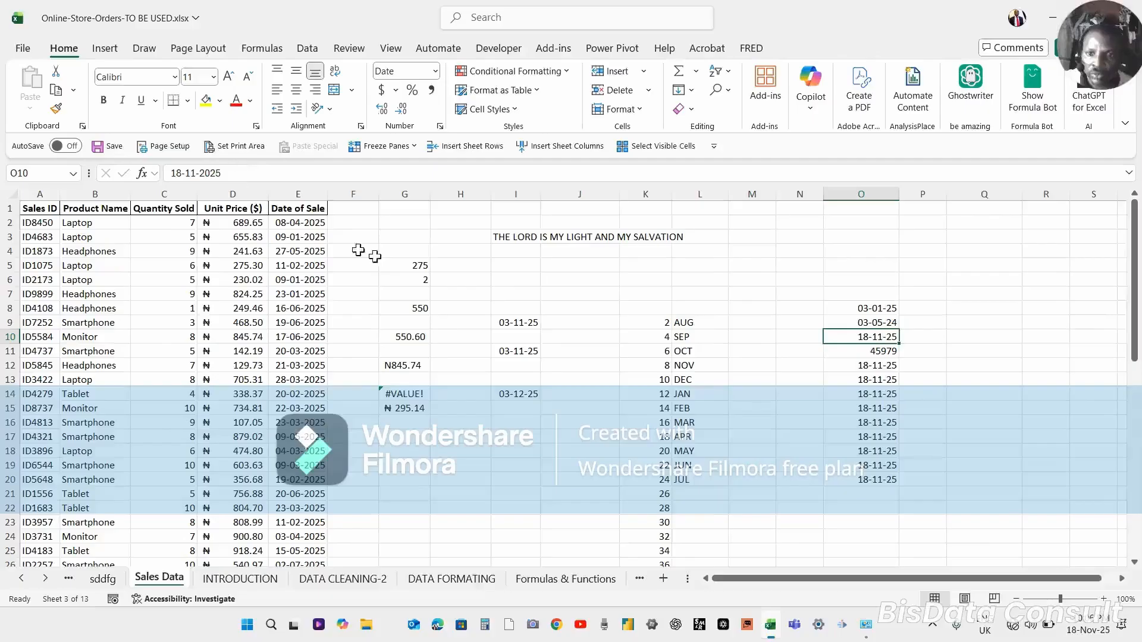
In Q9, enter a formula that subtracts O9 from O8.
left_click(871, 308)
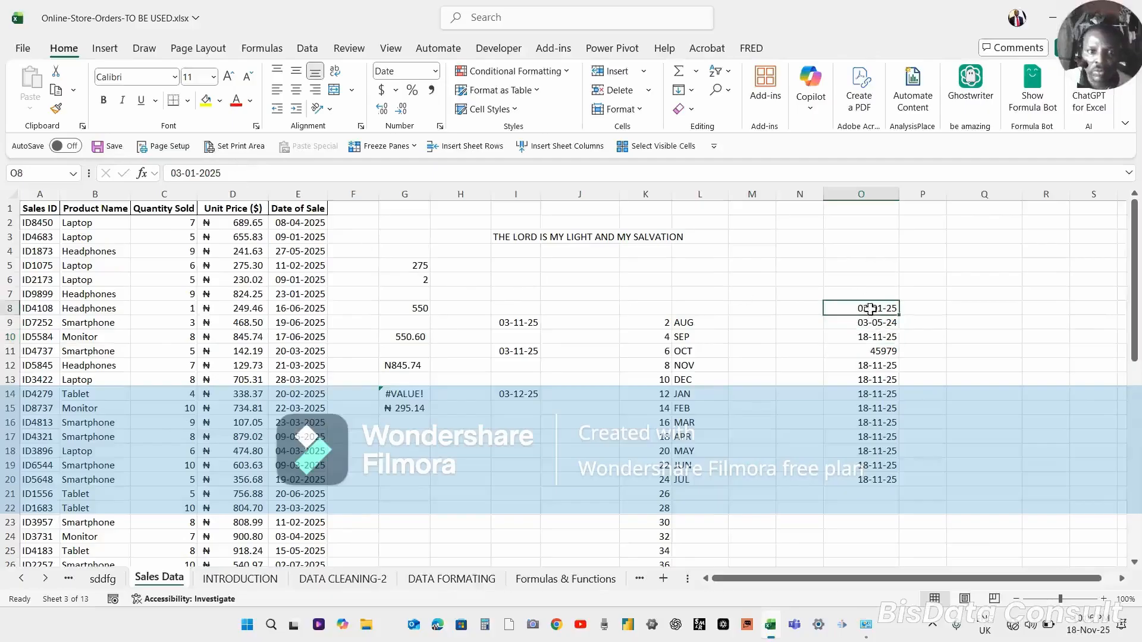
left_click(874, 323)
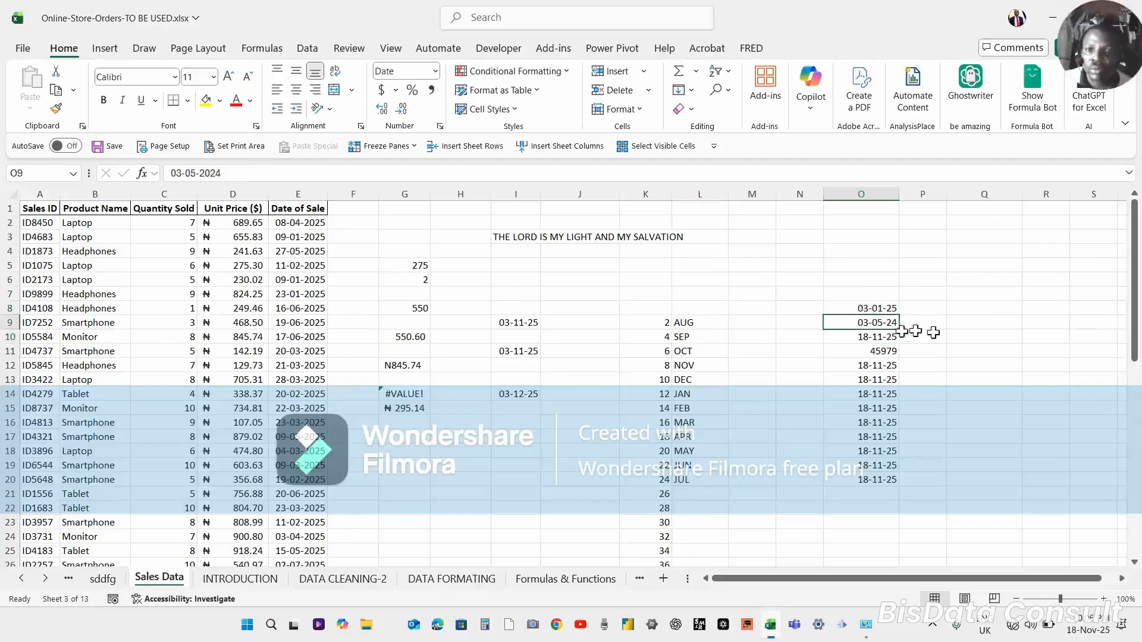
left_click(969, 327)
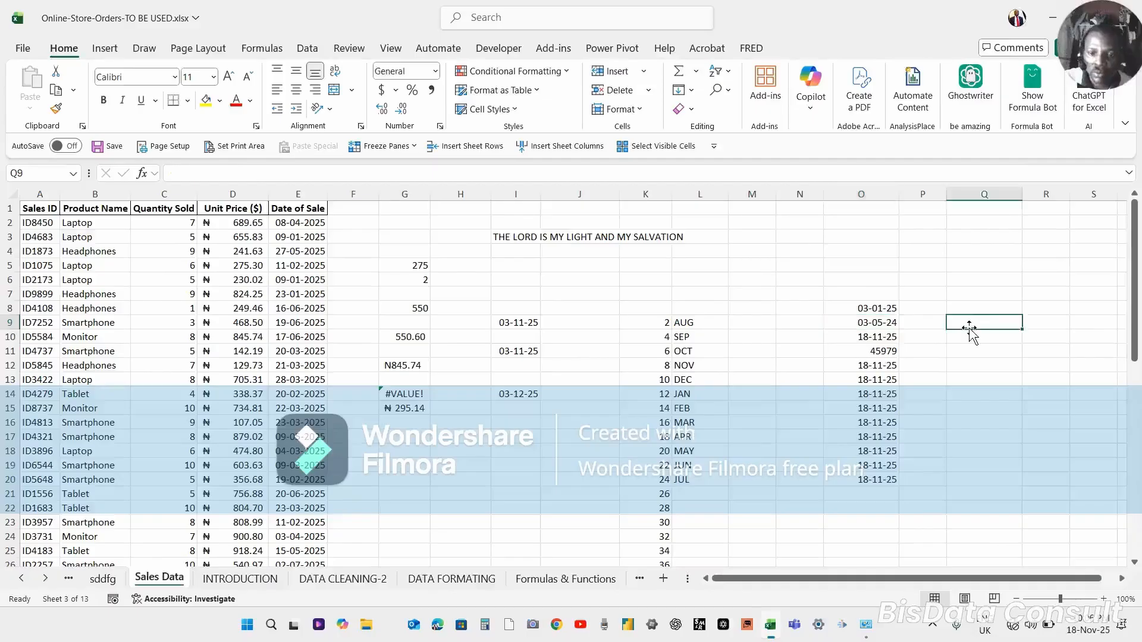
type("=")
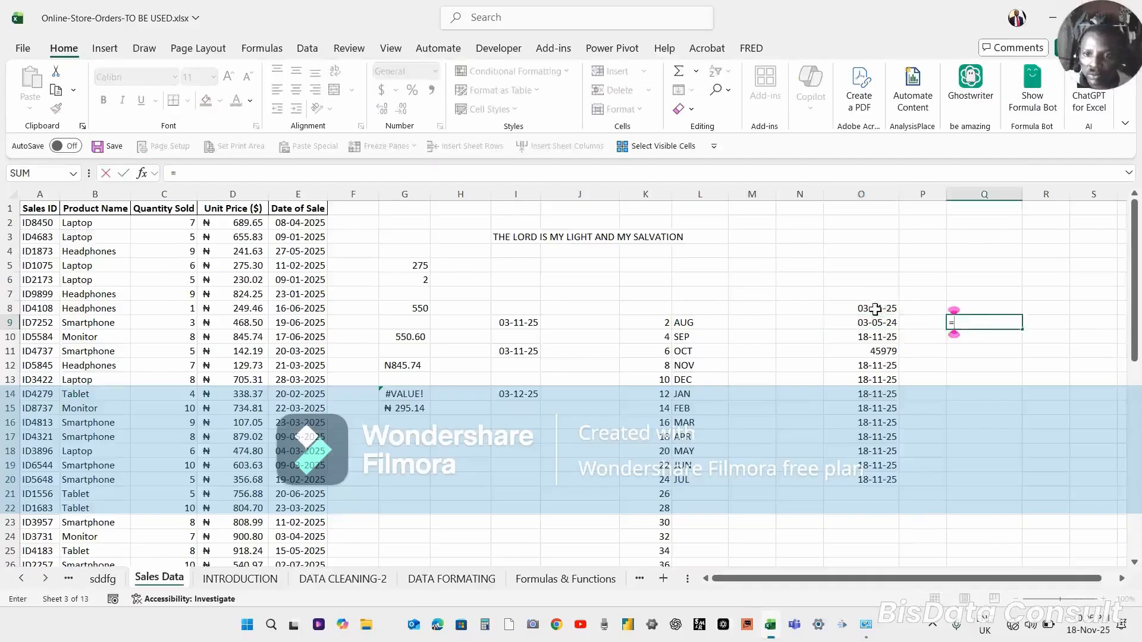
left_click(877, 308)
type("-")
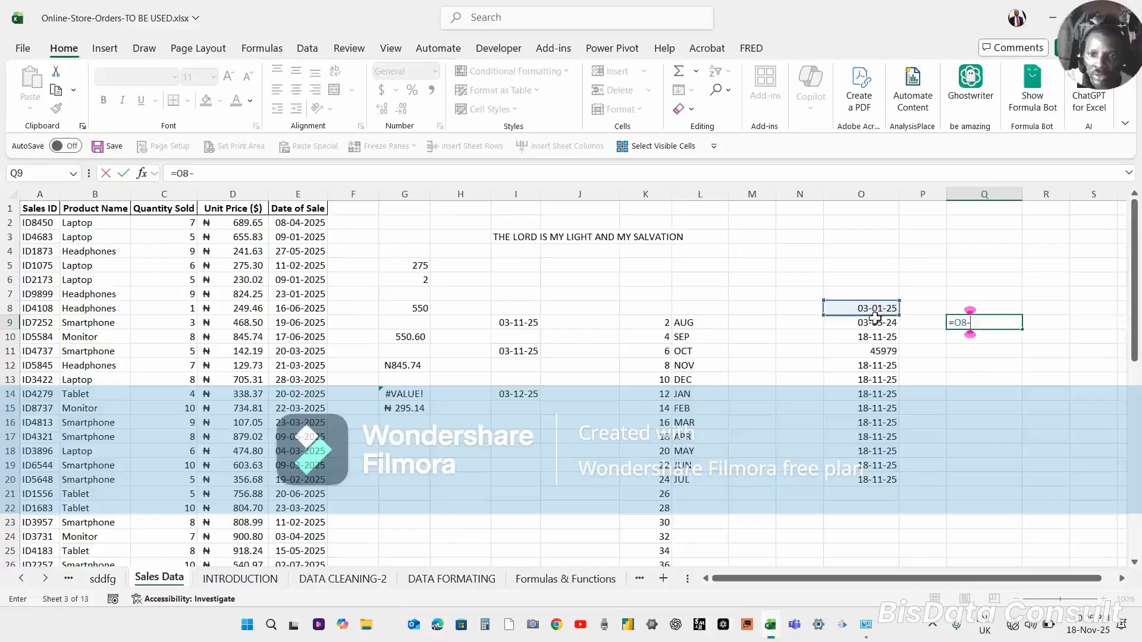
left_click(875, 327)
key("Return")
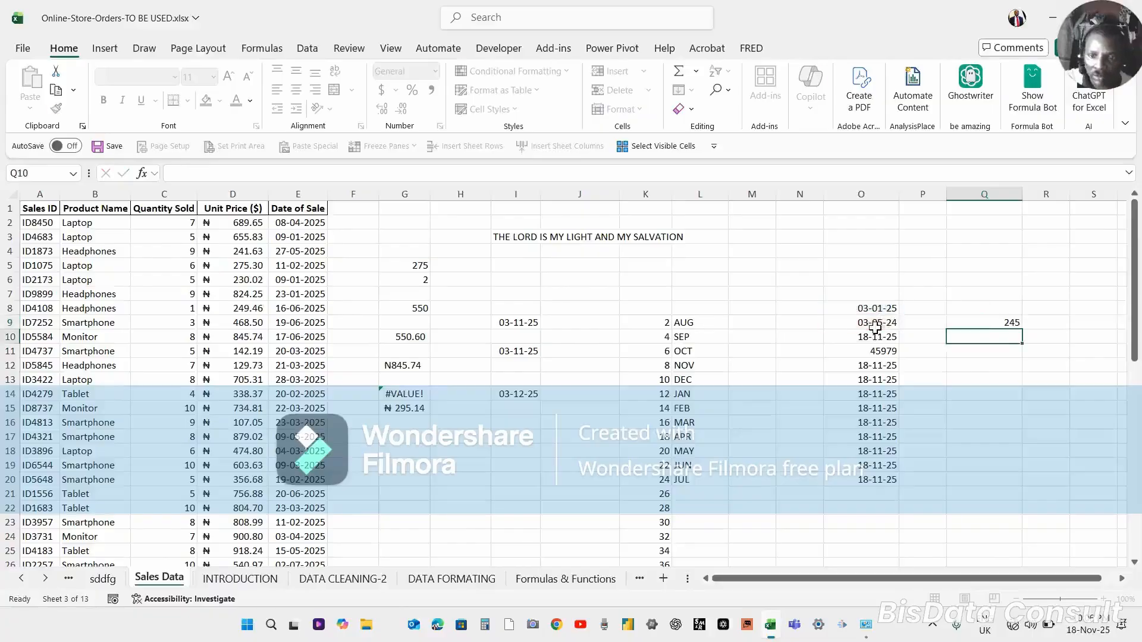
Change cells O8 and O9 to the General number format.
left_click(1005, 324)
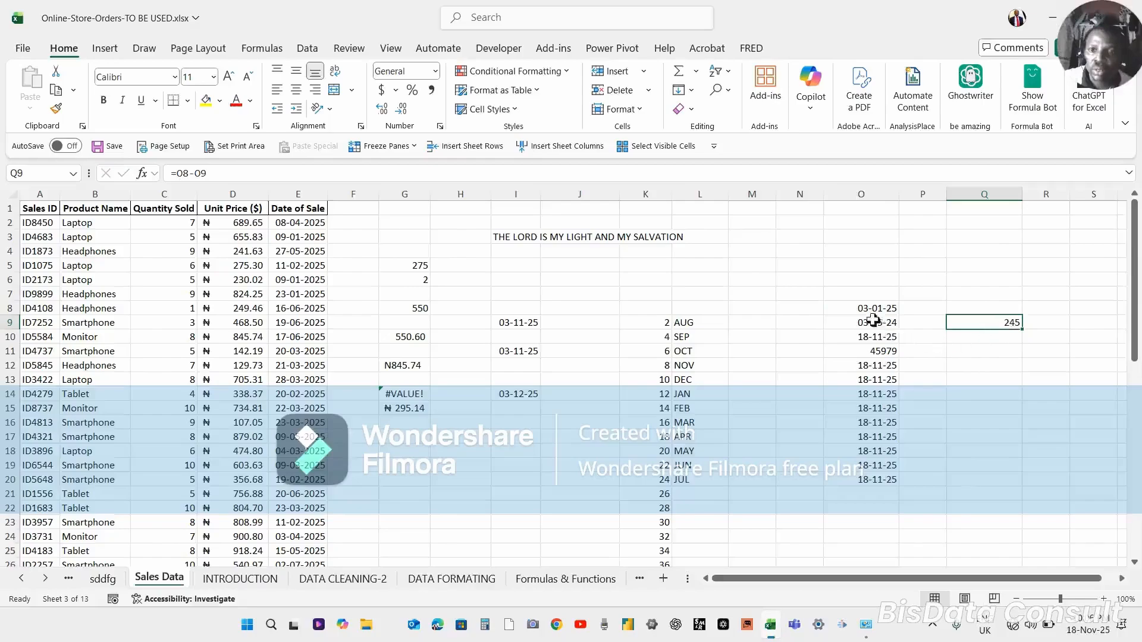
left_click_drag(872, 307, 870, 321)
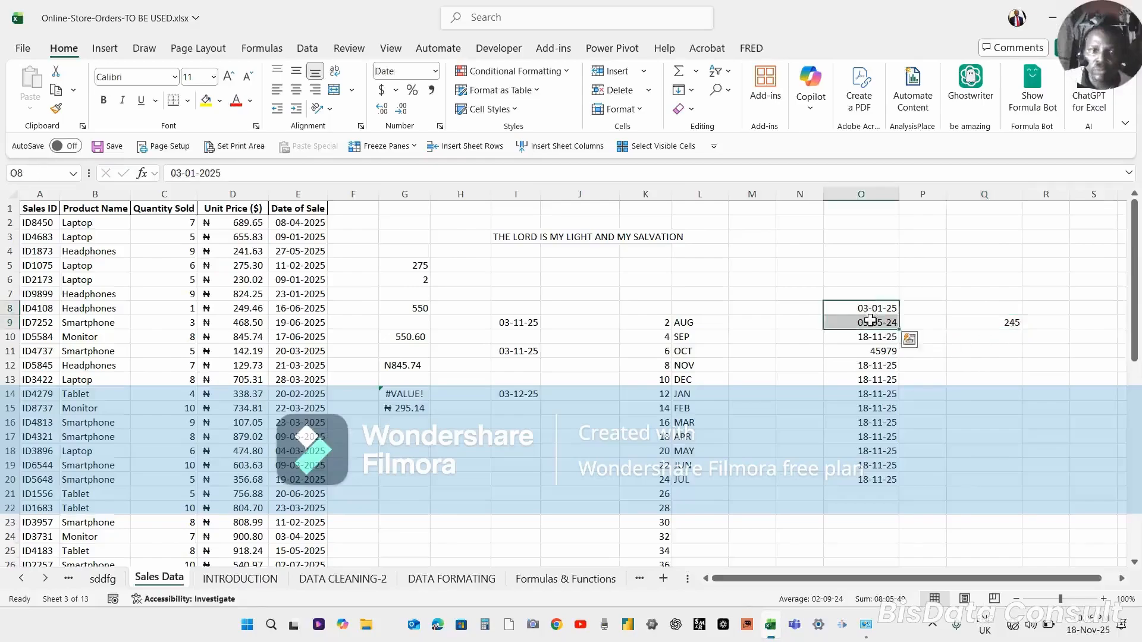
left_click(436, 71)
left_click(442, 106)
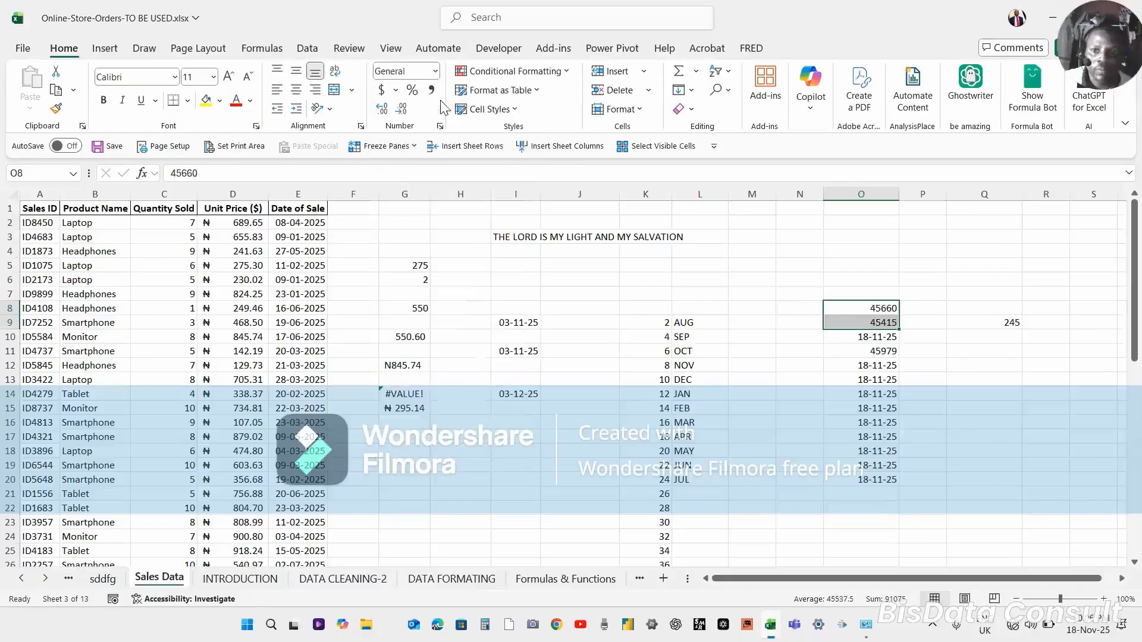
left_click(993, 338)
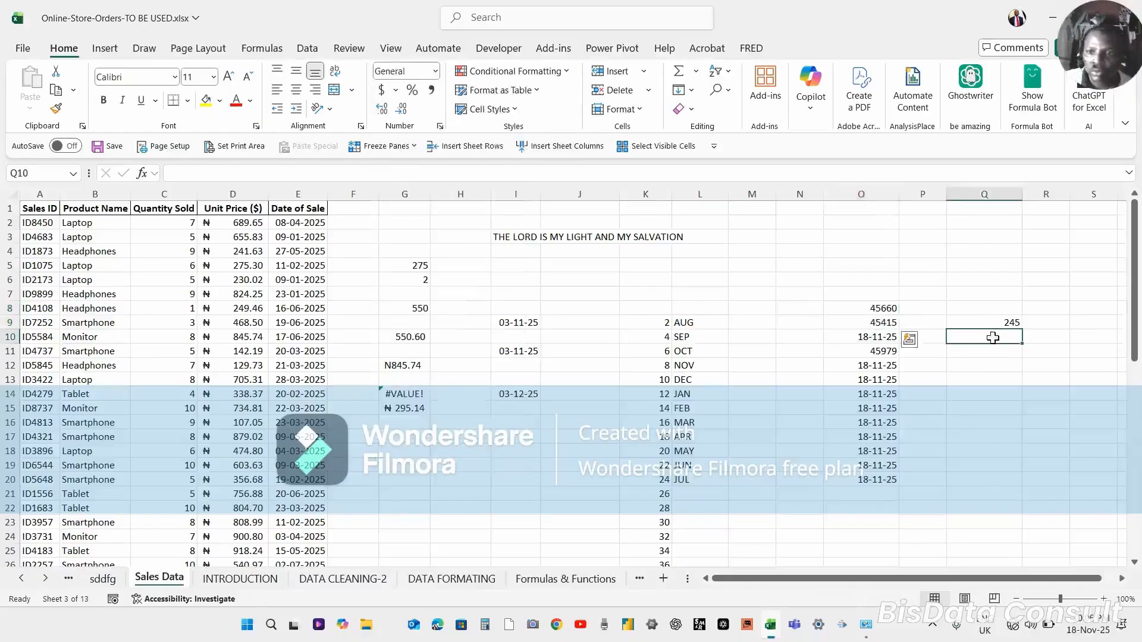
In Q10, enter a formula that subtracts O9 from O8.
type("=")
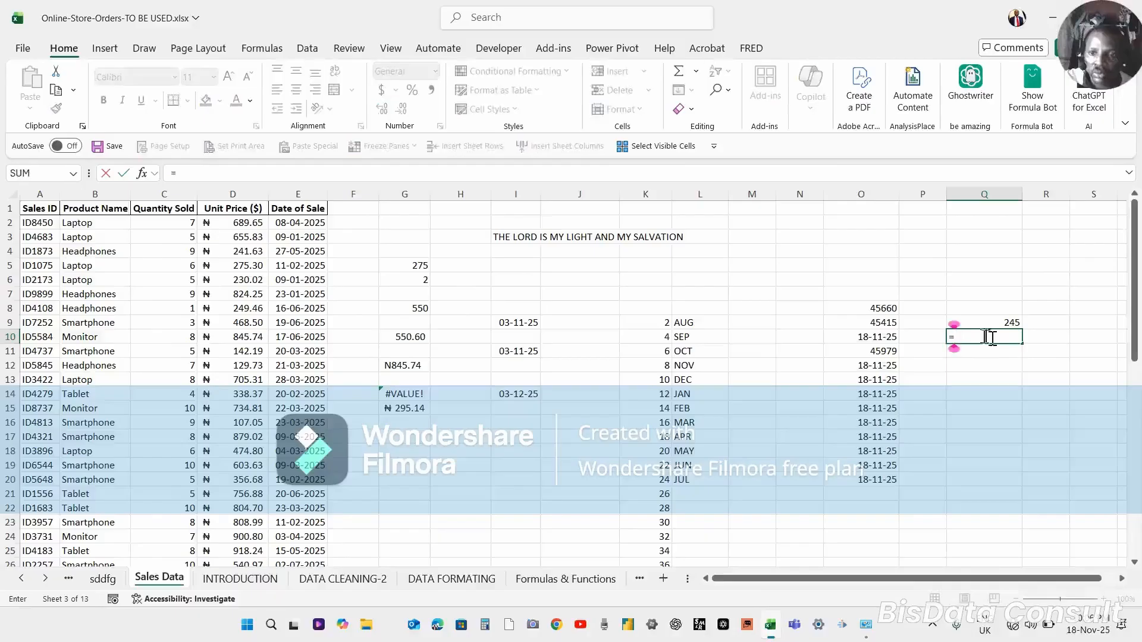
left_click(886, 307)
type("-")
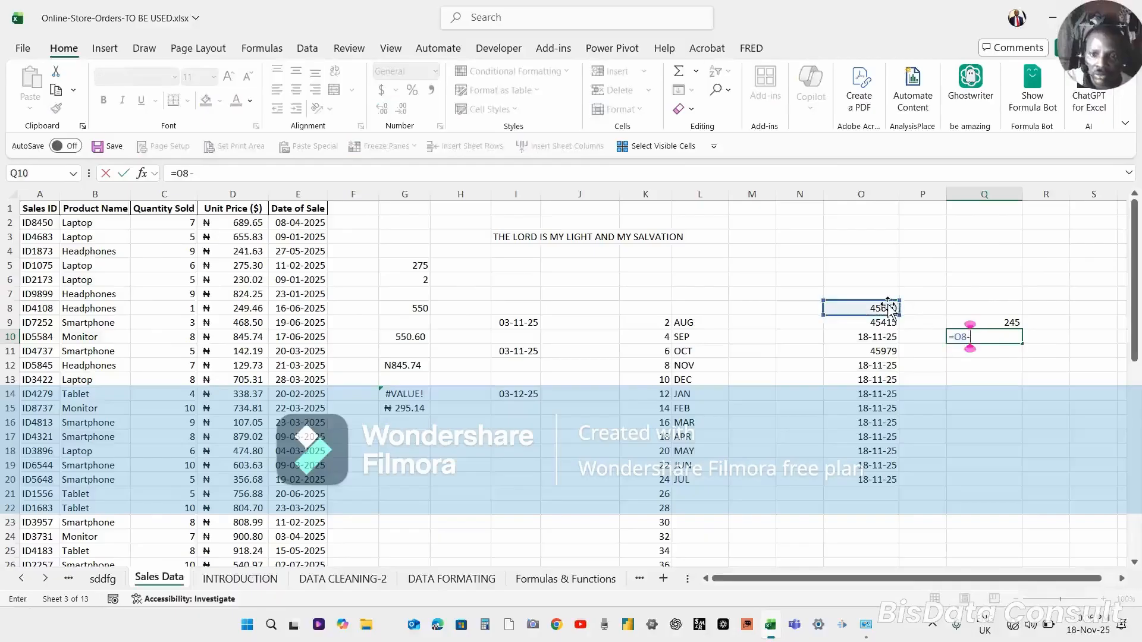
left_click(878, 322)
key("Return")
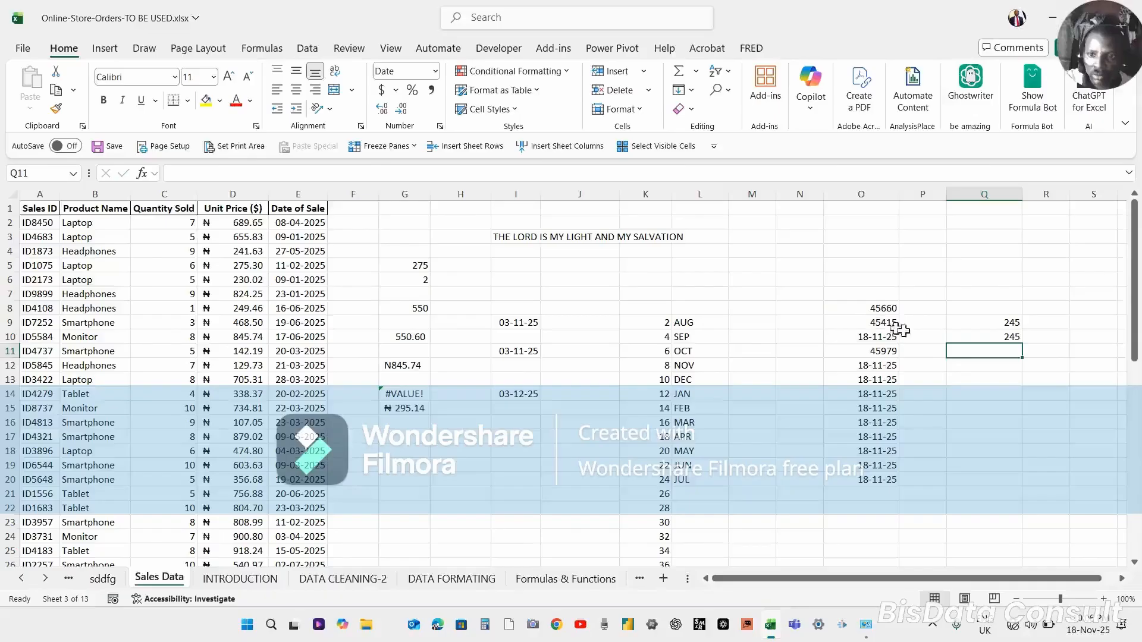
left_click(1006, 334)
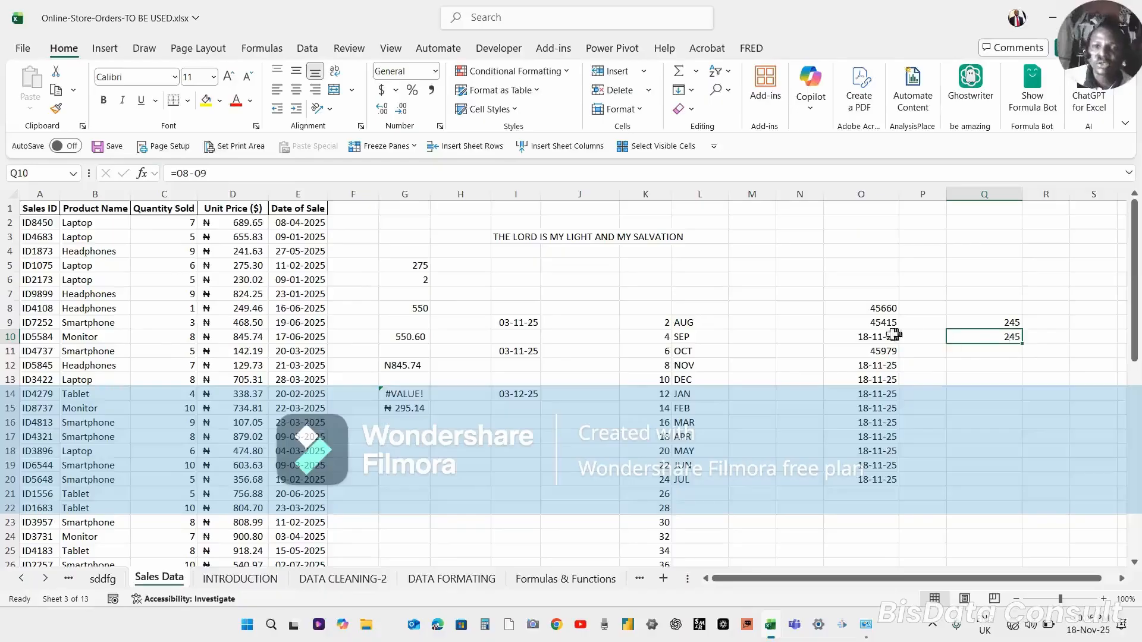
Apply the Short Date format to cells O8 and O9.
left_click(879, 322)
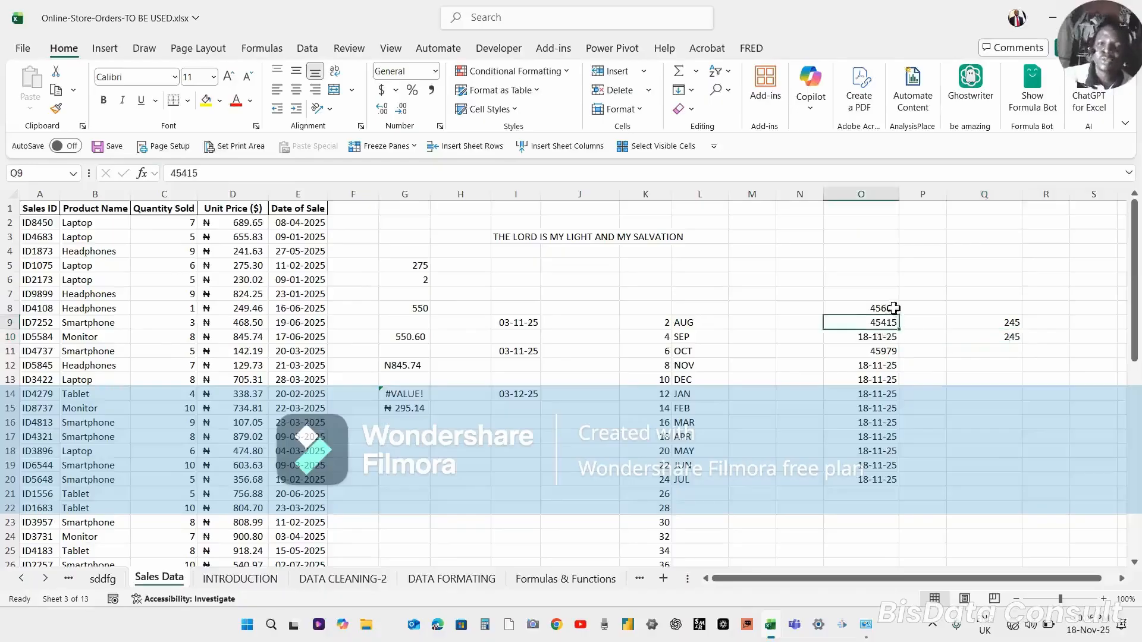
left_click(891, 308)
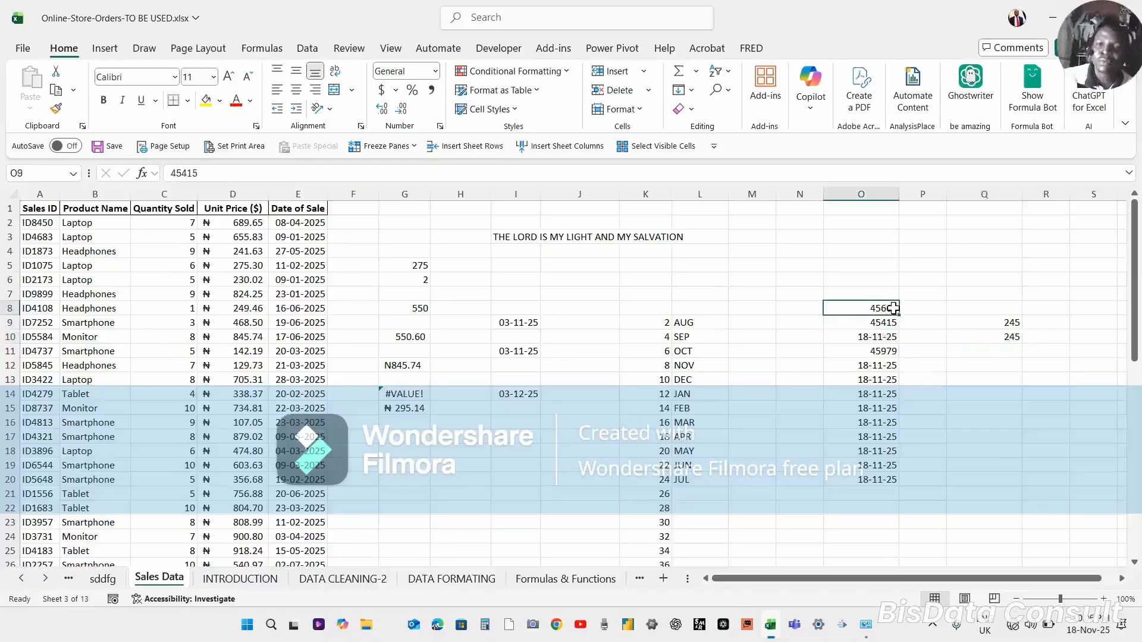
left_click(1009, 323)
left_click(1008, 336)
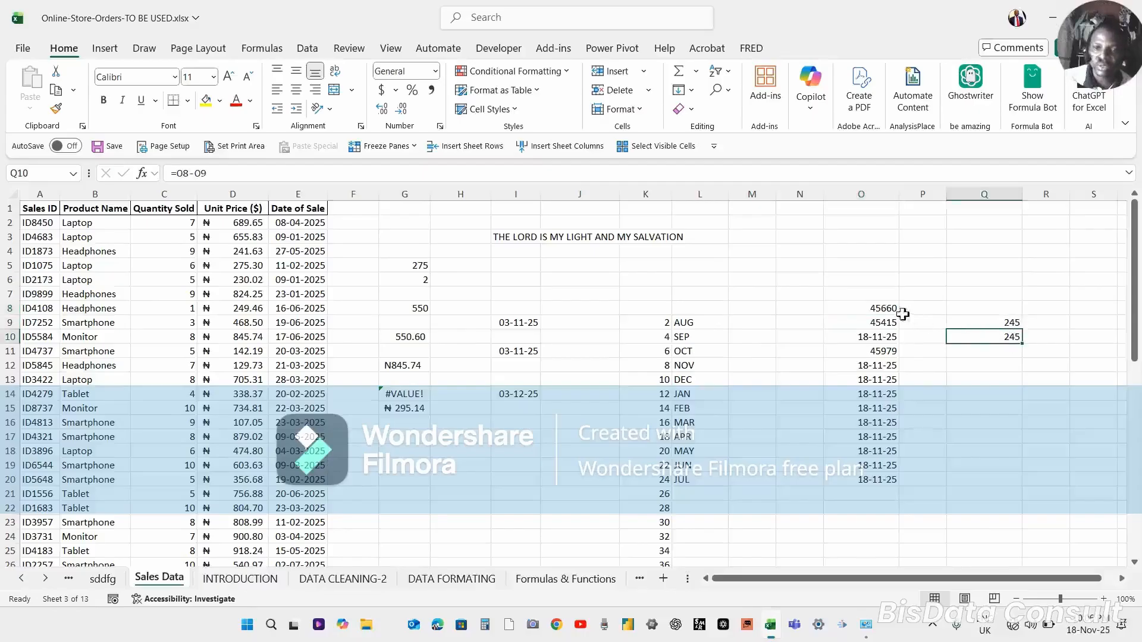
left_click(880, 309)
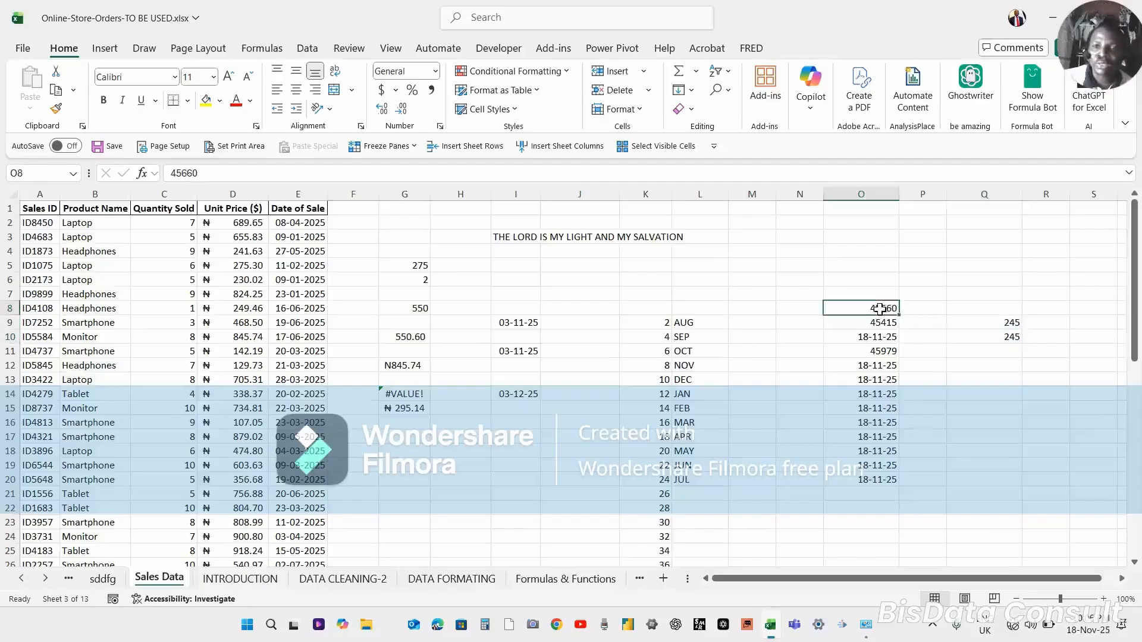
left_click_drag(879, 309, 880, 319)
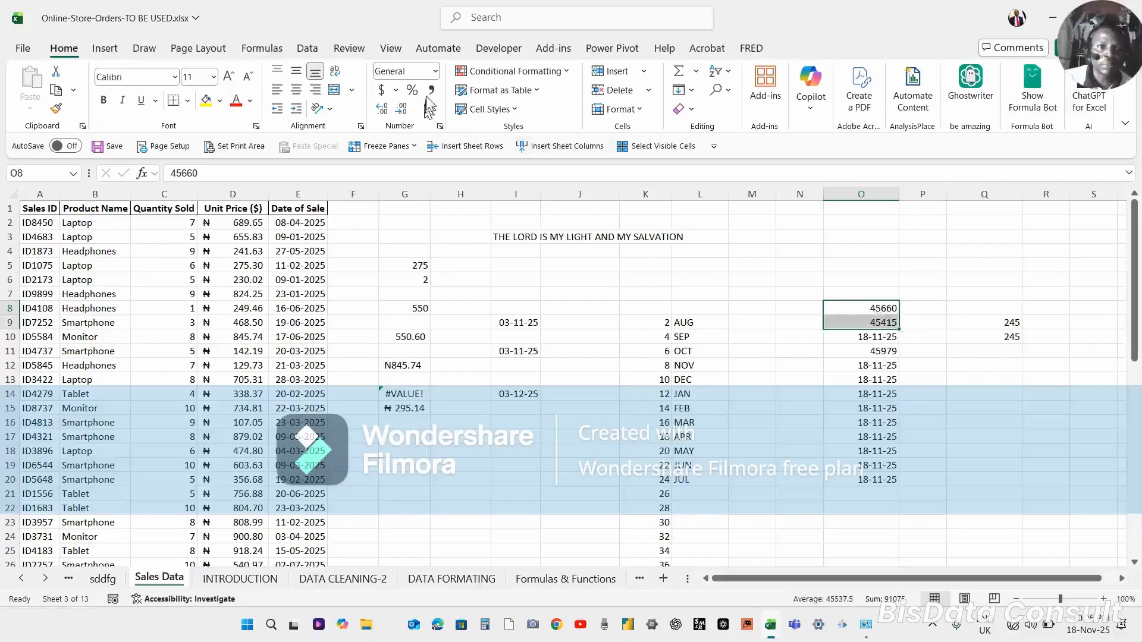
left_click(436, 71)
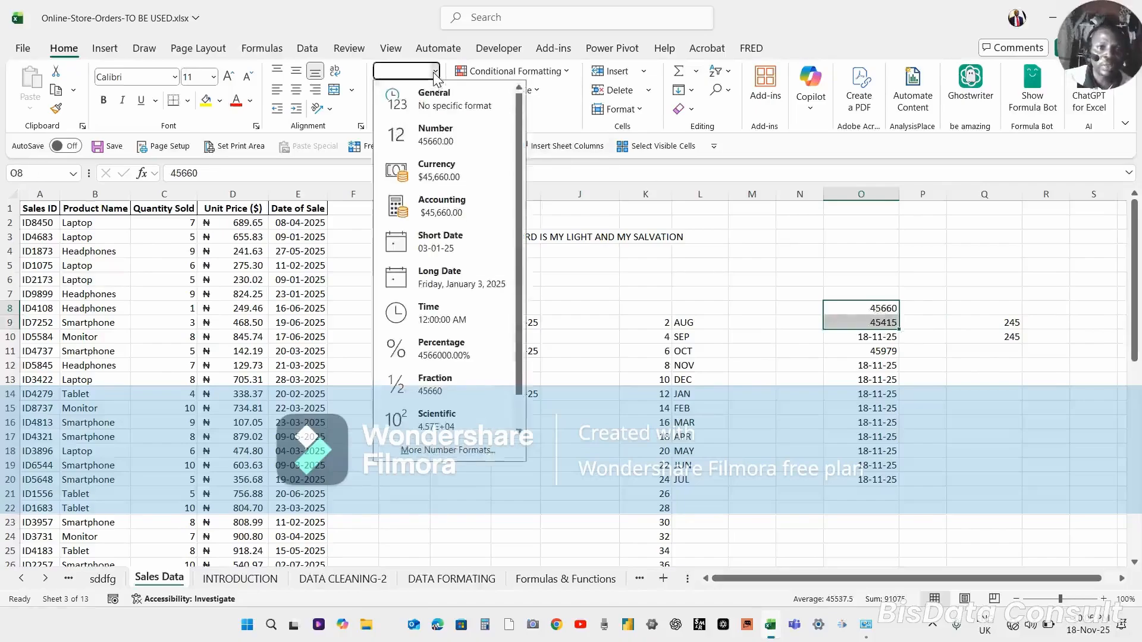
left_click(440, 241)
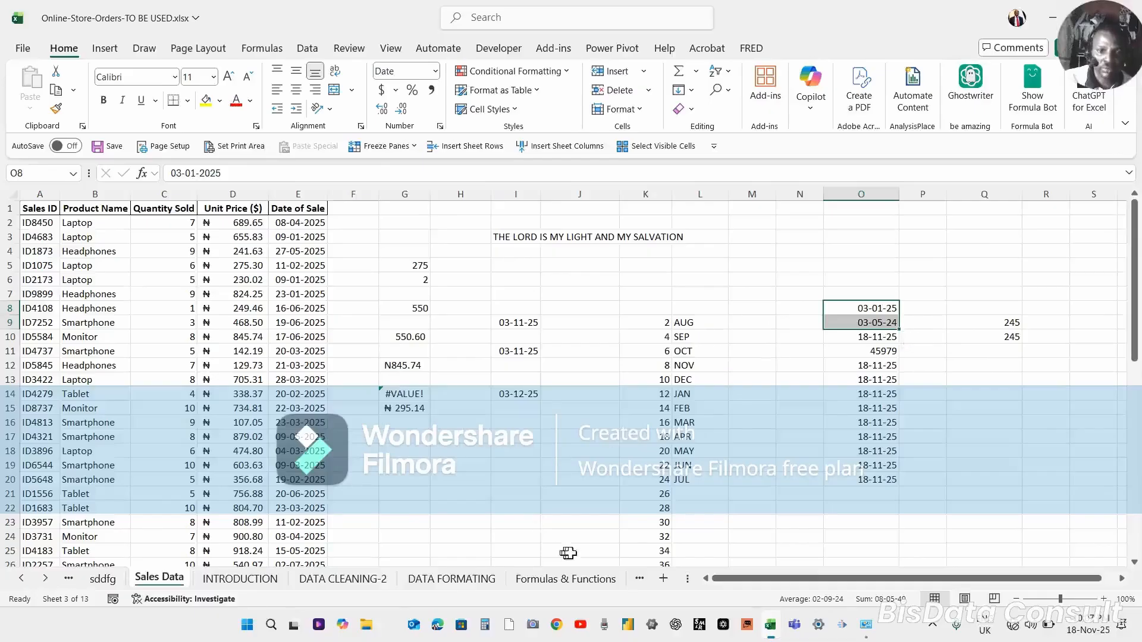
key("ctrl+1")
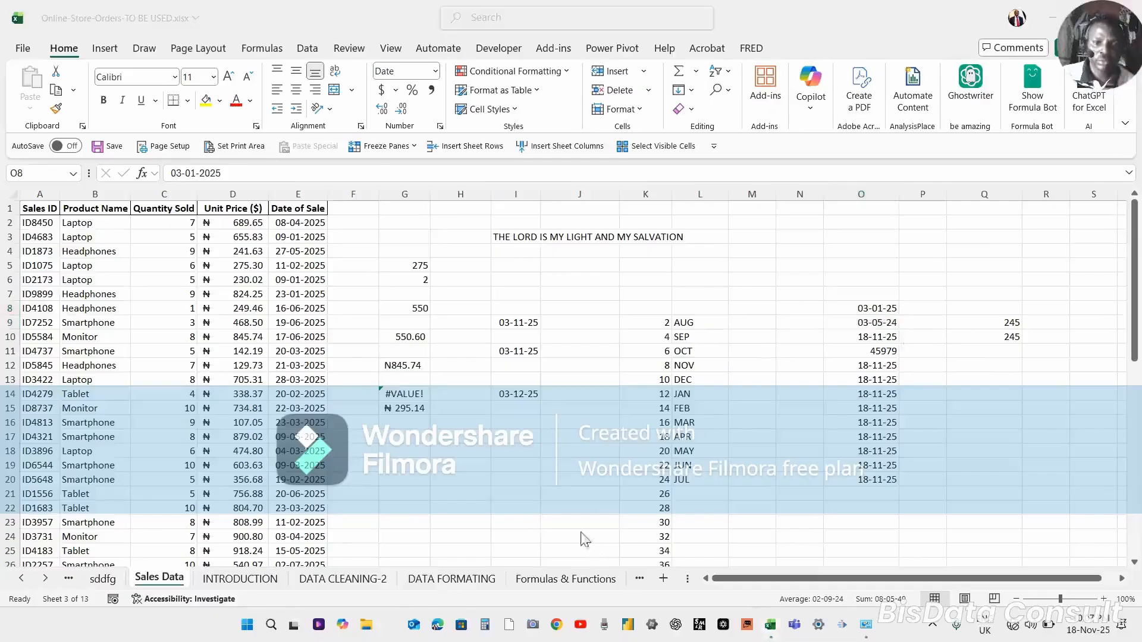
left_click(448, 462)
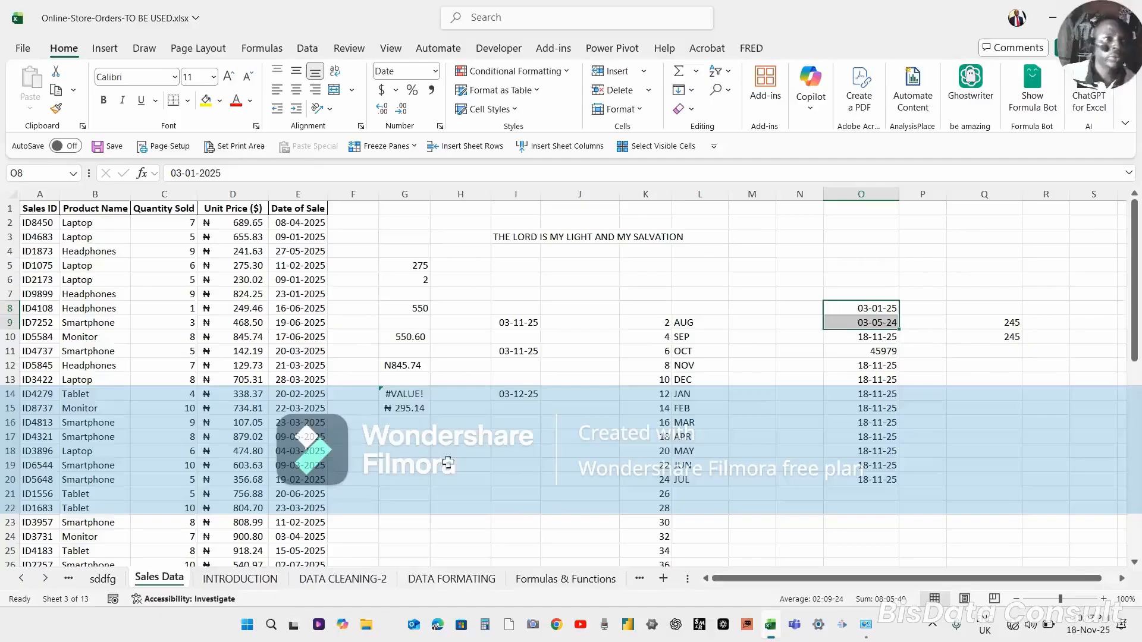
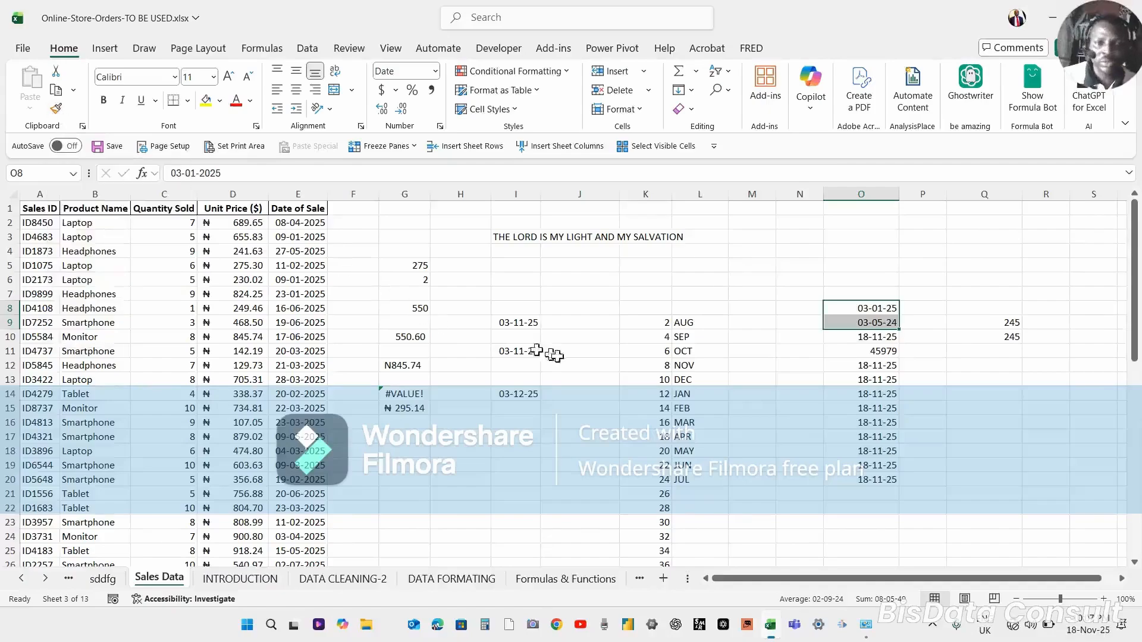
Apply bold formatting to the Sales ID in cell A2.
left_click(486, 437)
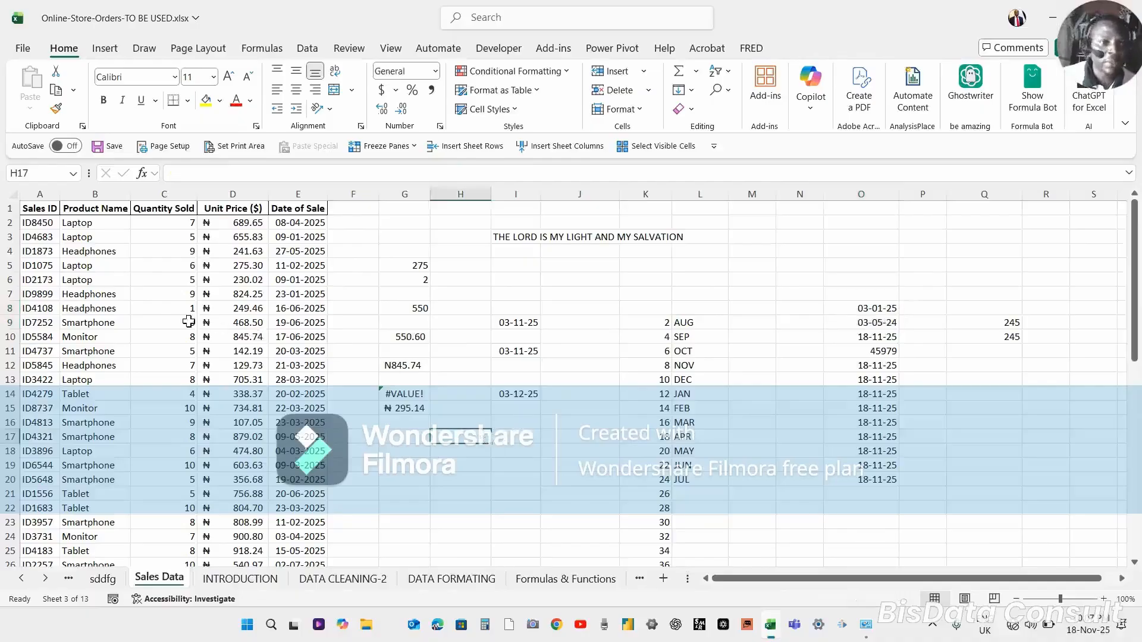
left_click(252, 321)
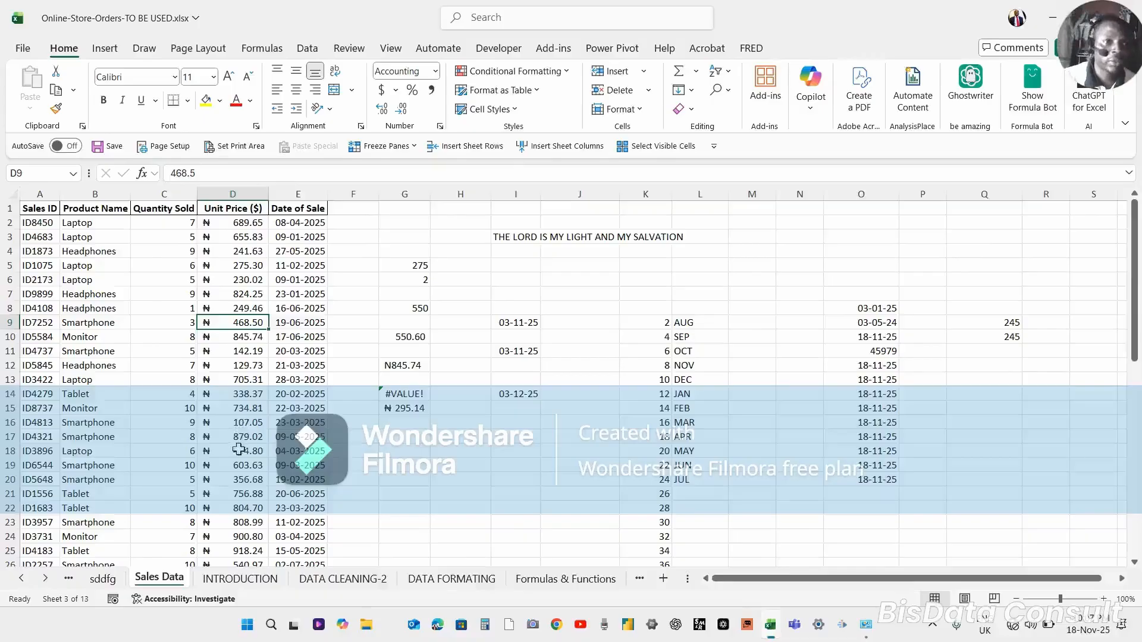
left_click(57, 112)
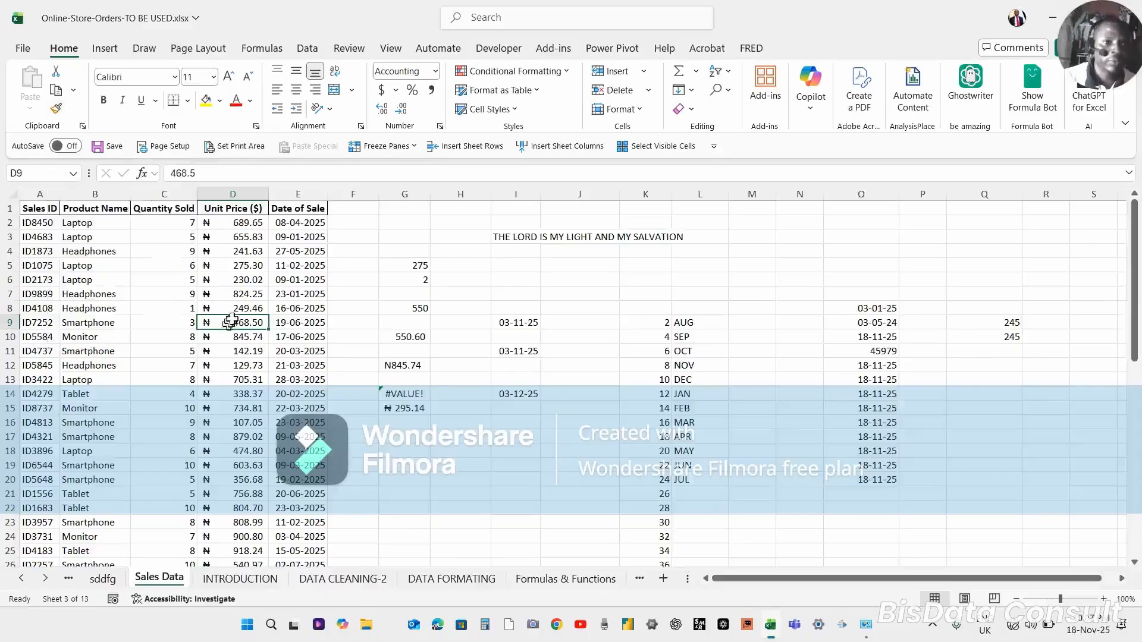
left_click(229, 322)
left_click(32, 223)
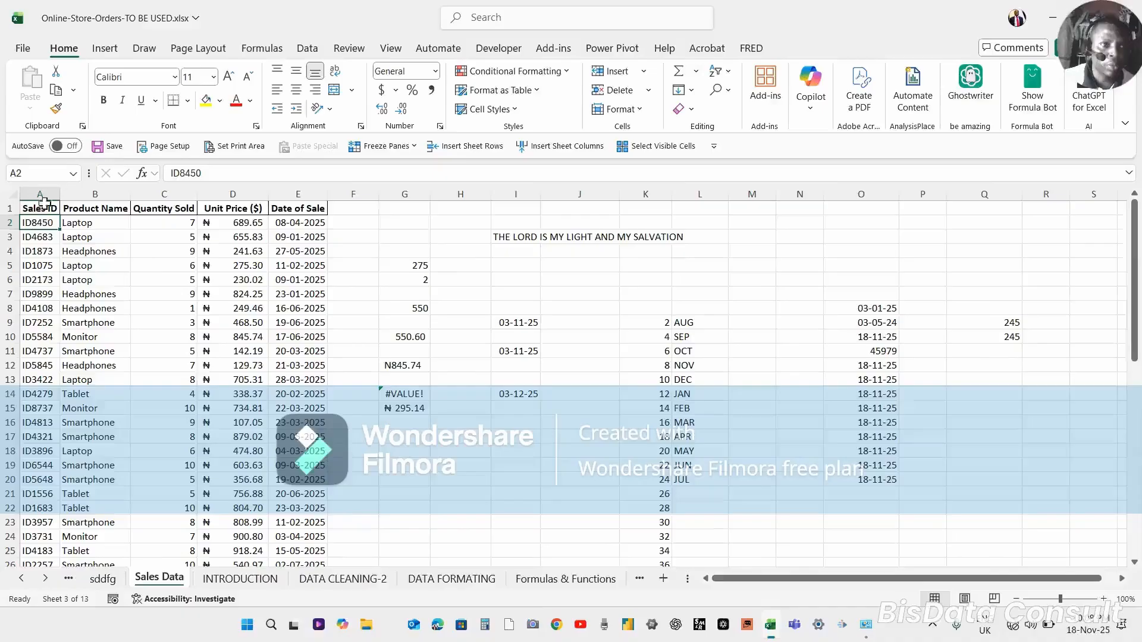
left_click(102, 102)
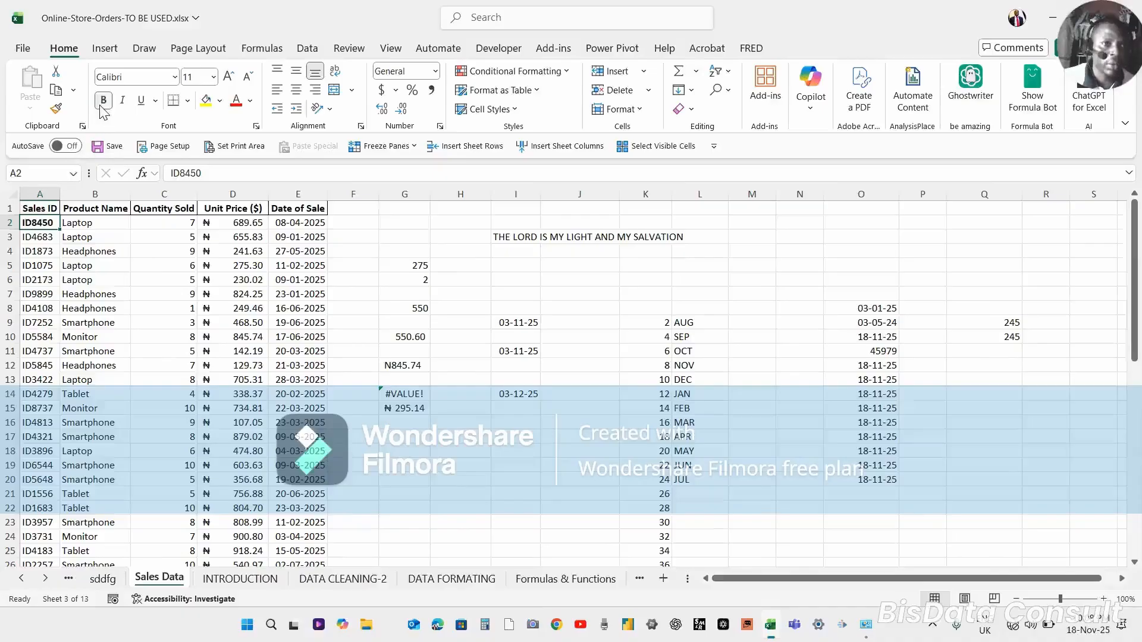
Copy A2's bold formatting onto A3 with the Format Painter.
left_click(41, 239)
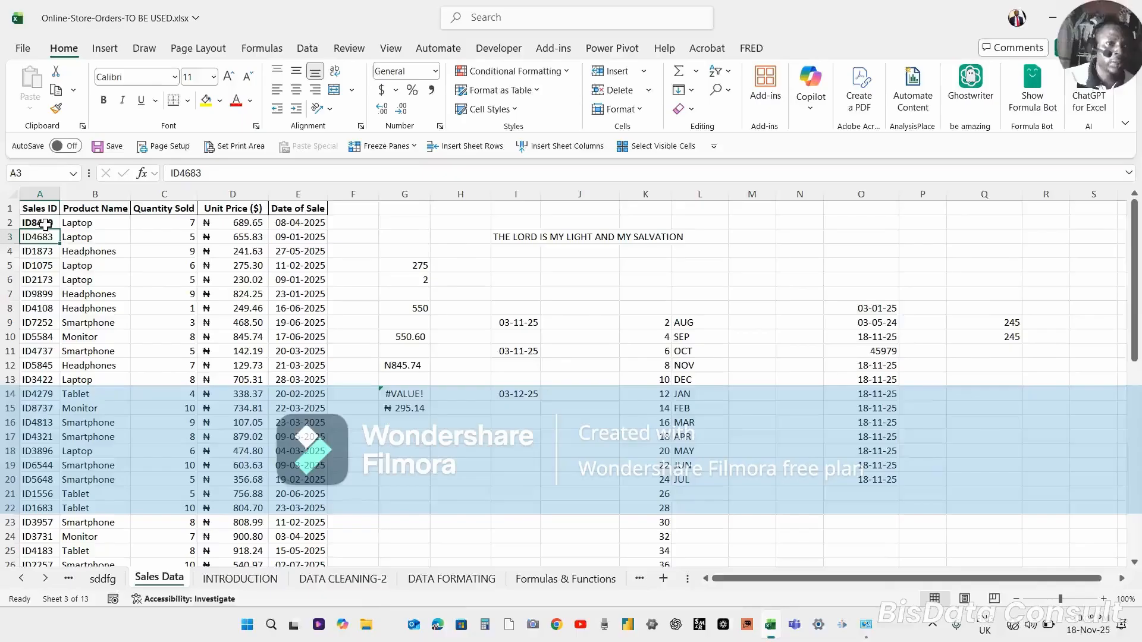
left_click(39, 223)
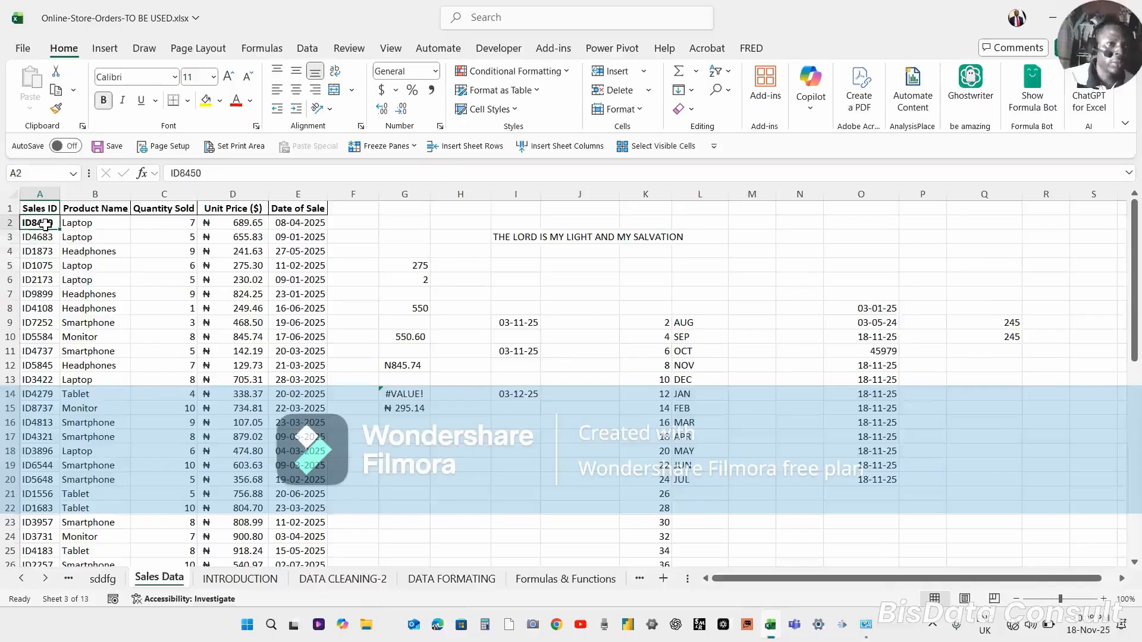
left_click(56, 109)
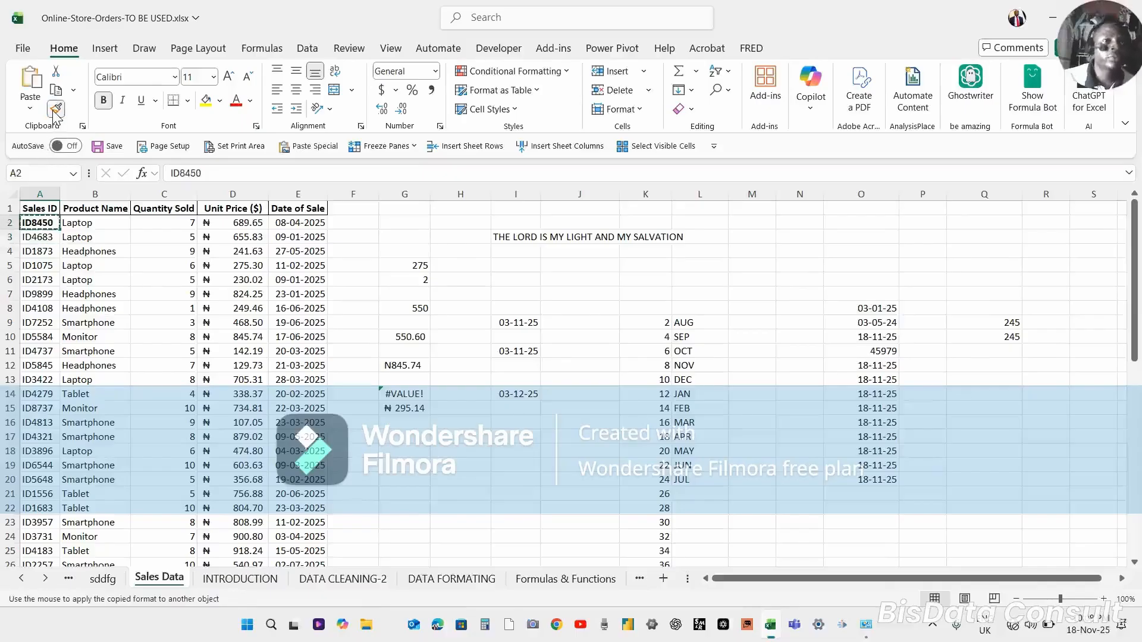
left_click(30, 238)
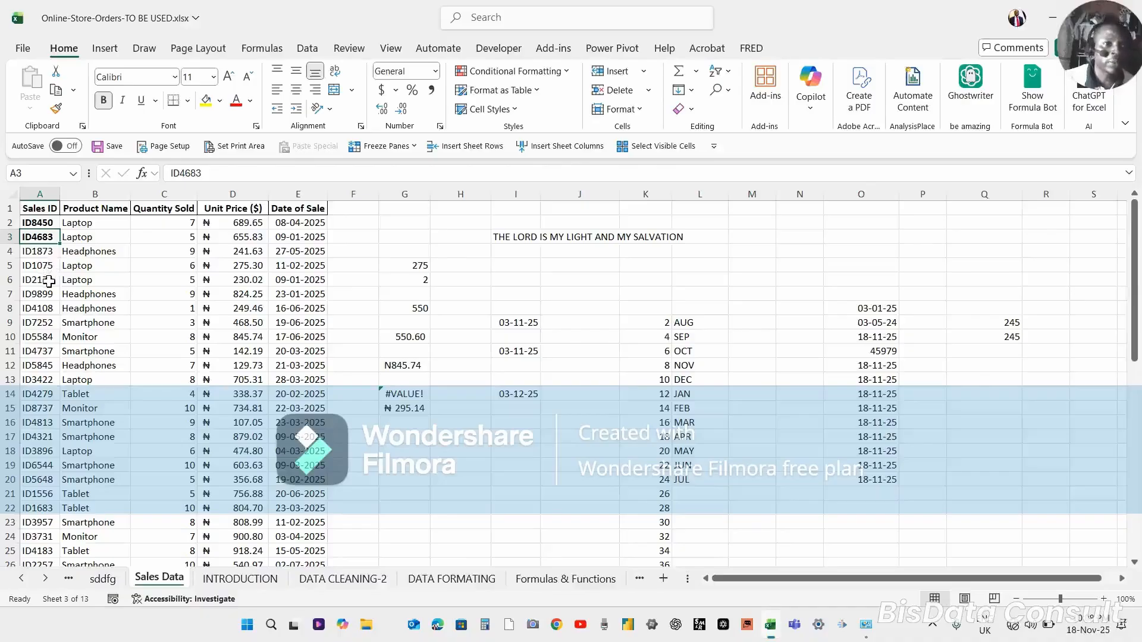
Lock the Format Painter on A3's format and paint it onto A5, A9, A10 and A13.
left_click(37, 224)
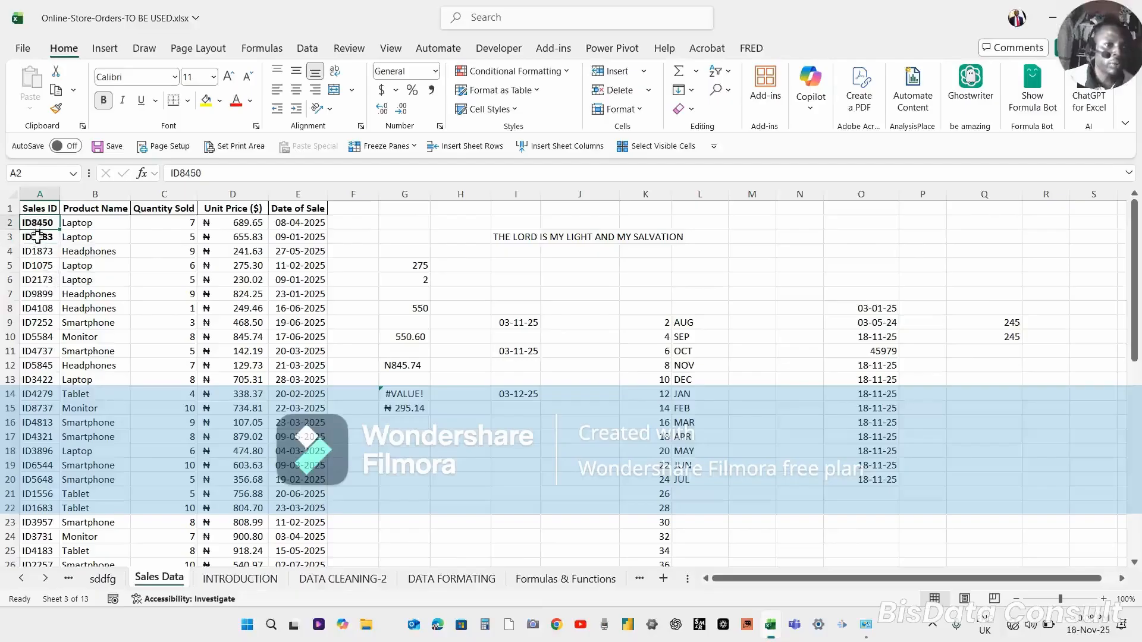
left_click(36, 238)
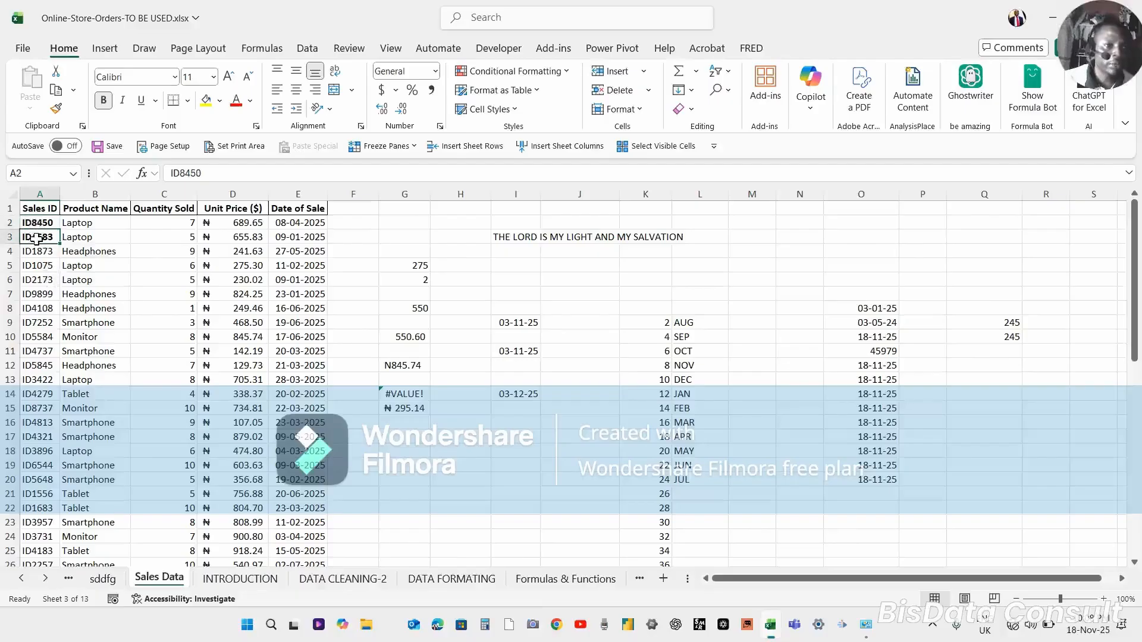
left_click(57, 112)
left_click(57, 112)
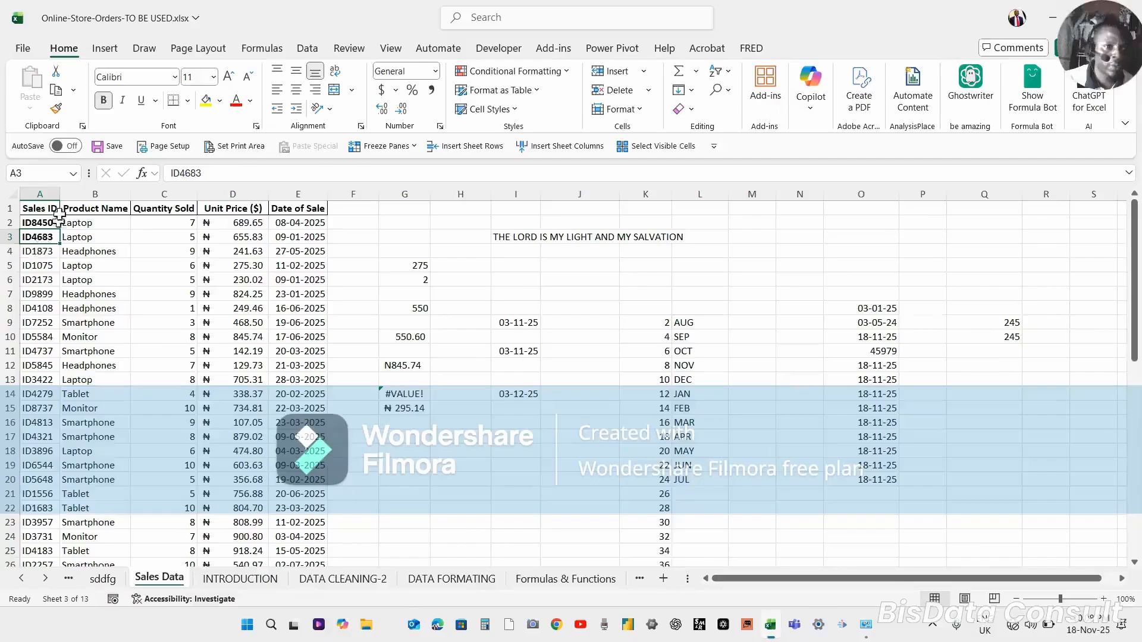
left_click(57, 109)
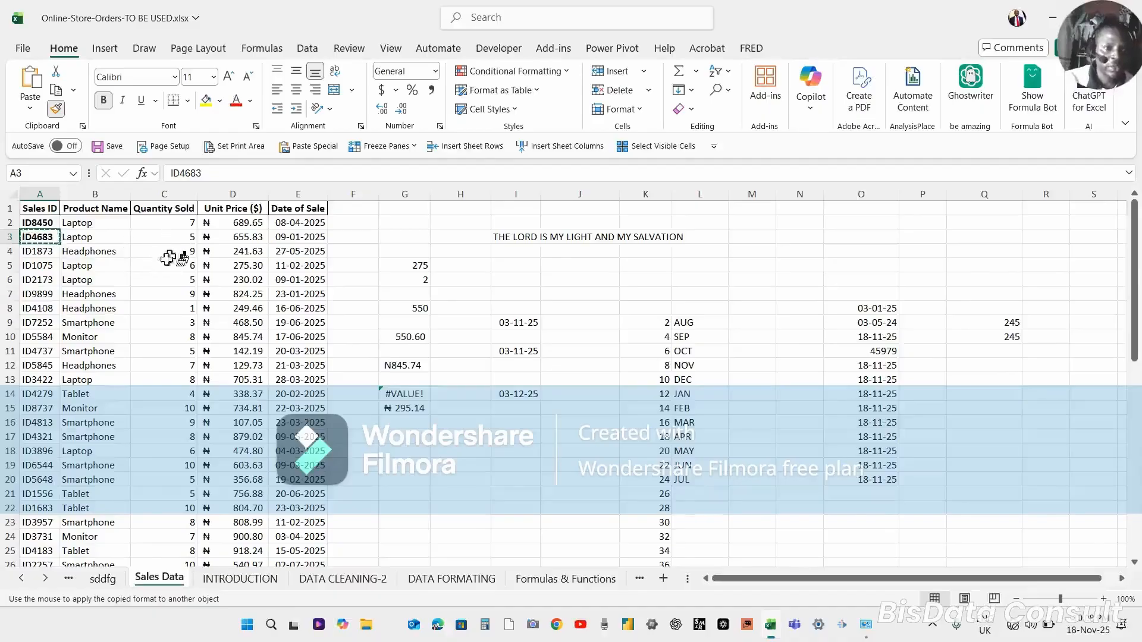
left_click(34, 265)
left_click(31, 318)
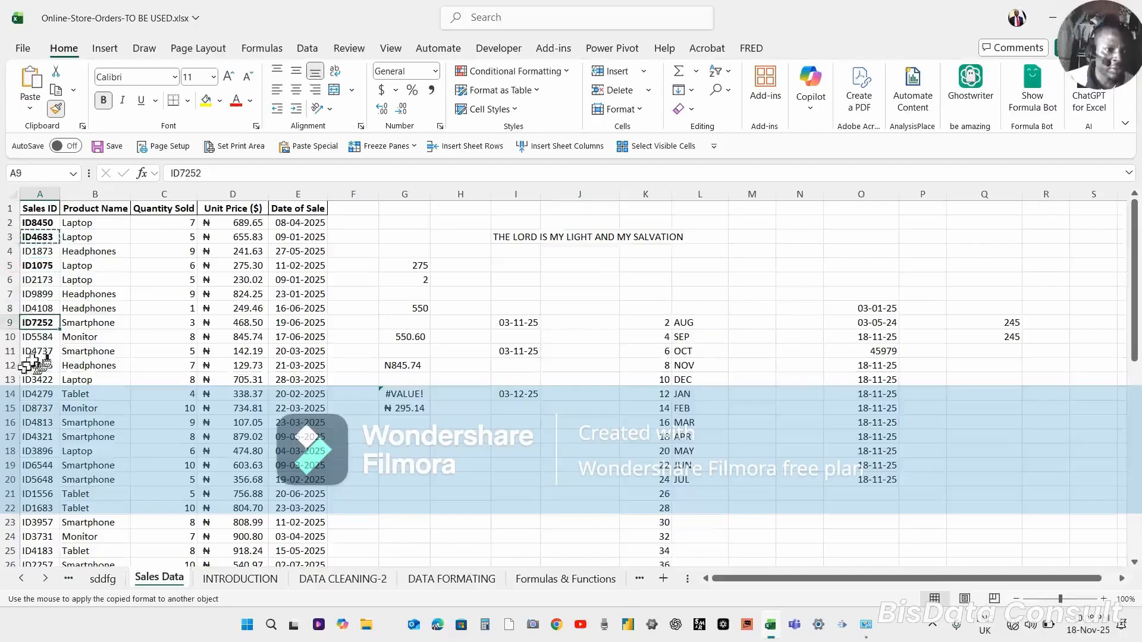
left_click(35, 339)
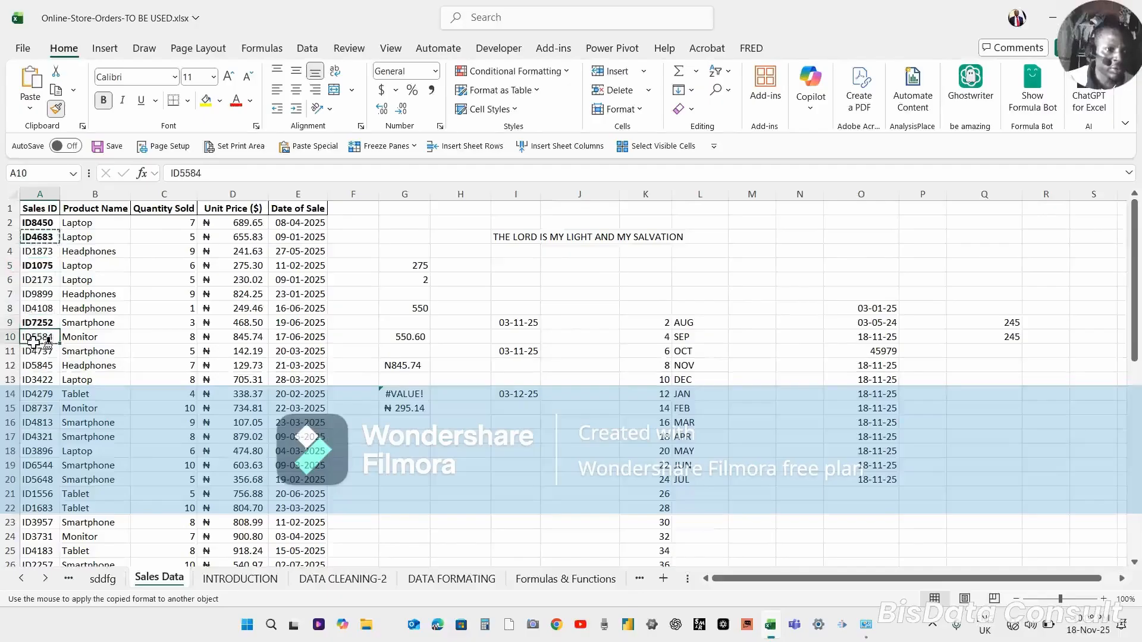
left_click(34, 379)
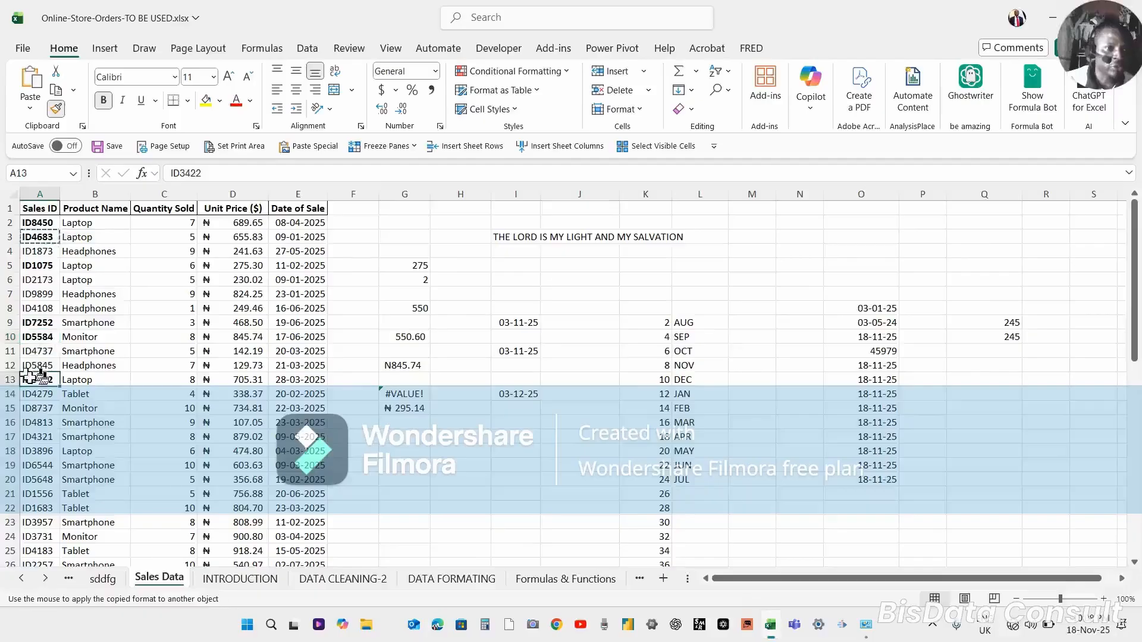
Paint the bold format onto A6:A8 and A15:A19, then exit the Format Painter.
left_click_drag(33, 280, 28, 301)
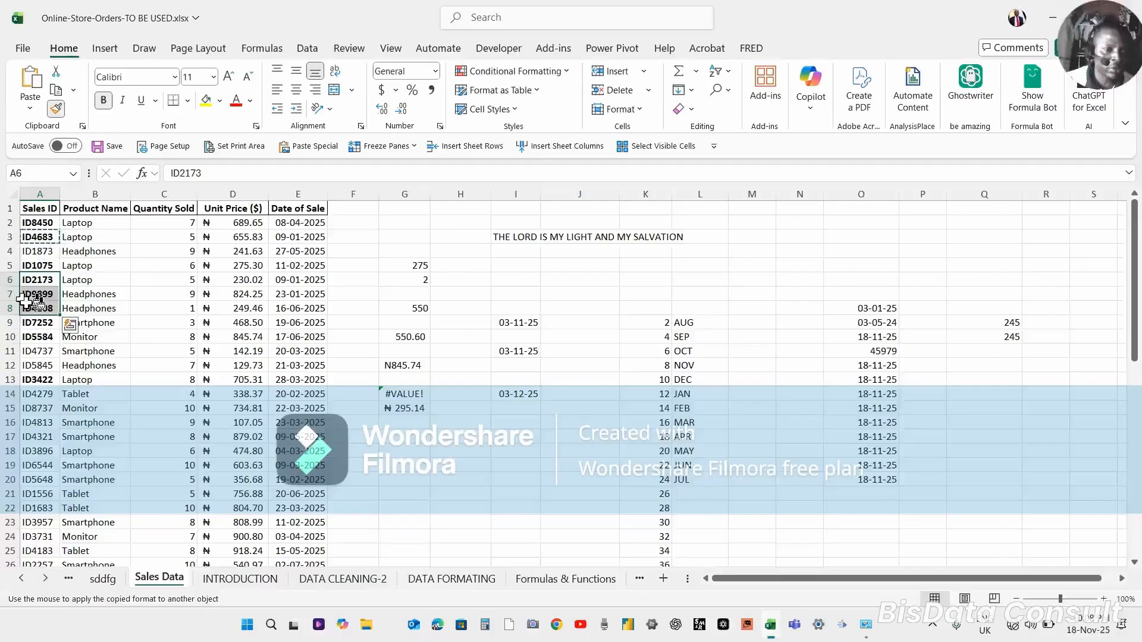
left_click(30, 407)
left_click_drag(29, 407, 35, 459)
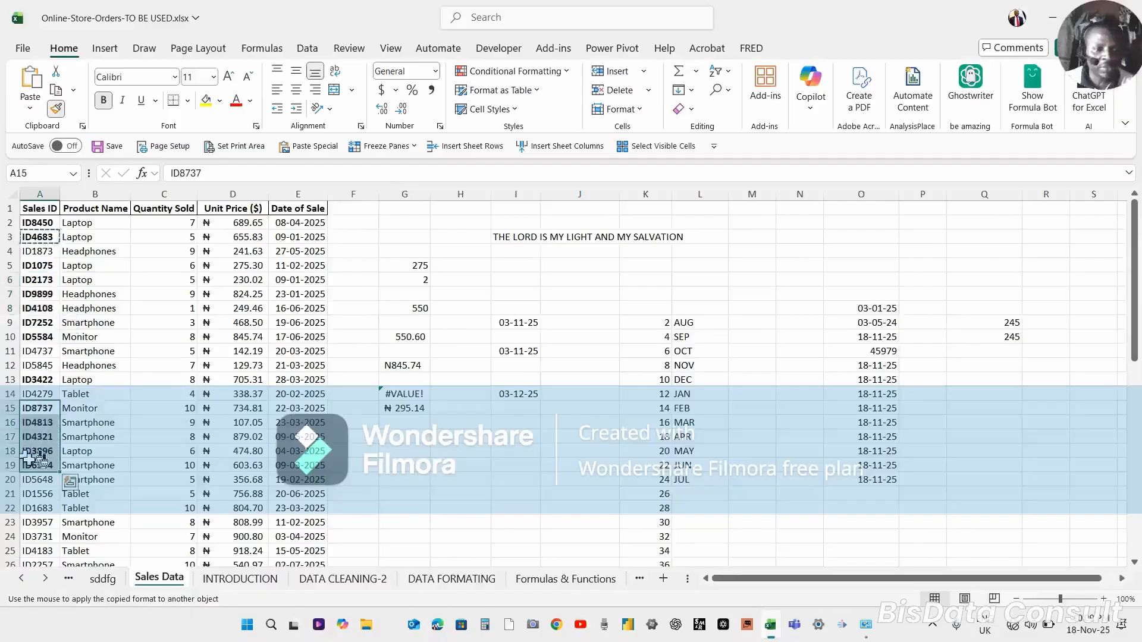
key("Escape")
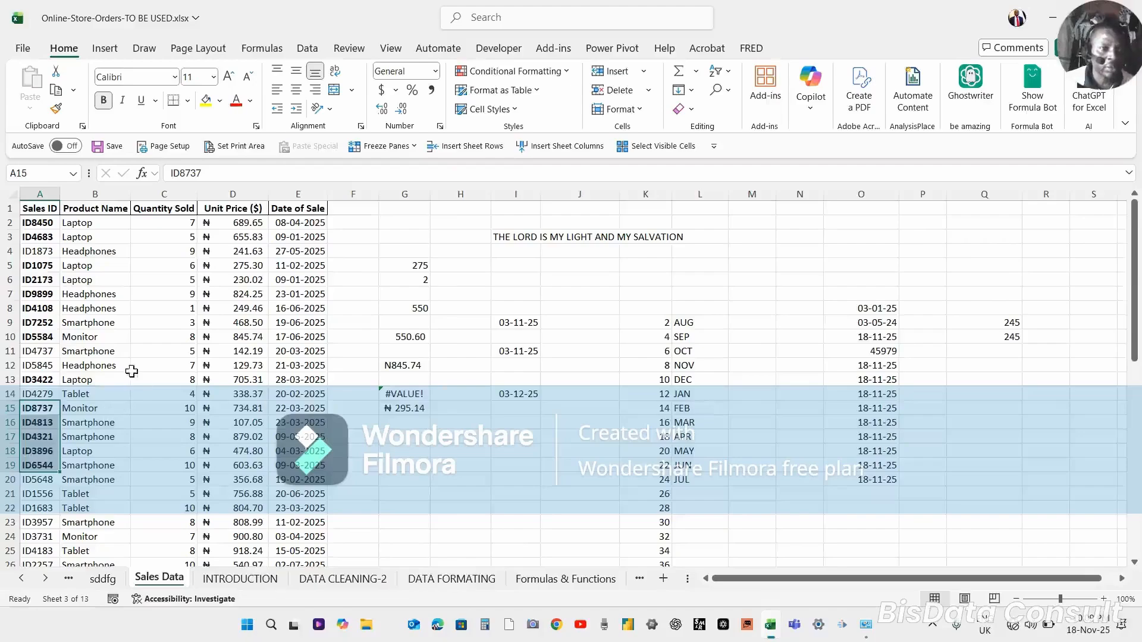
Fill the first data row A2:E2 with the standard green fill colour.
left_click(79, 311)
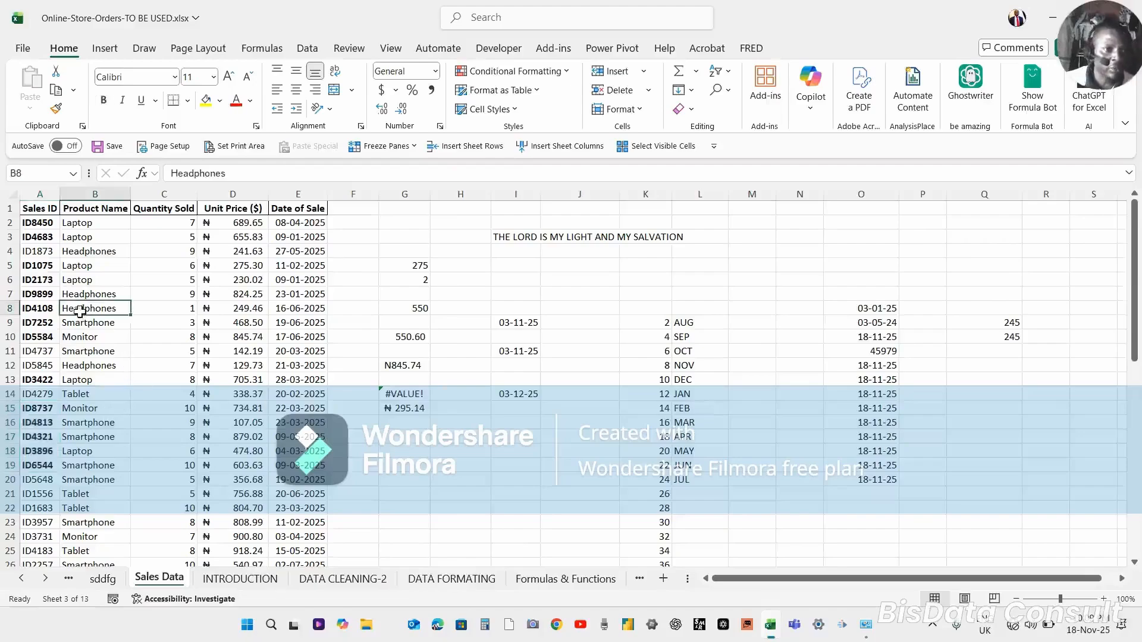
left_click(37, 309)
left_click(39, 361)
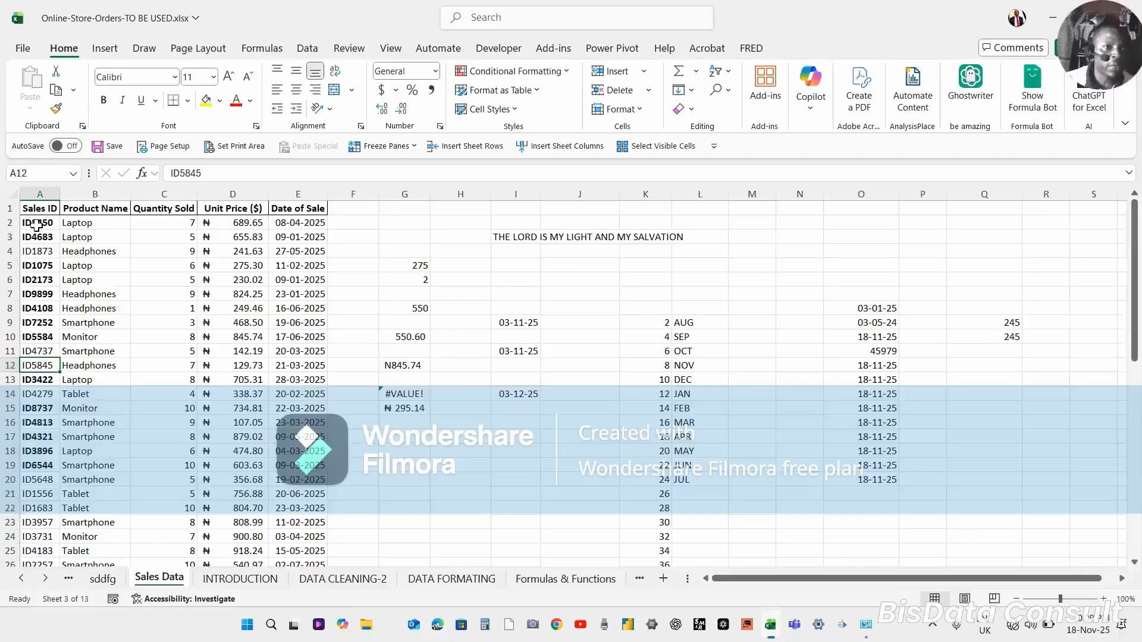
left_click_drag(36, 224, 300, 224)
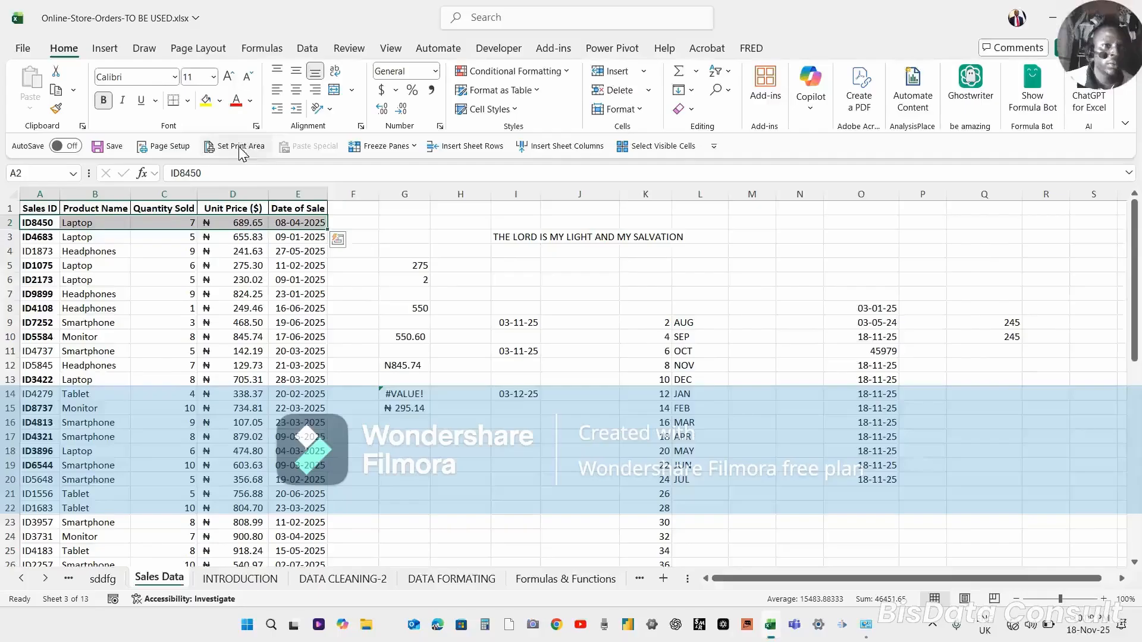
left_click(221, 101)
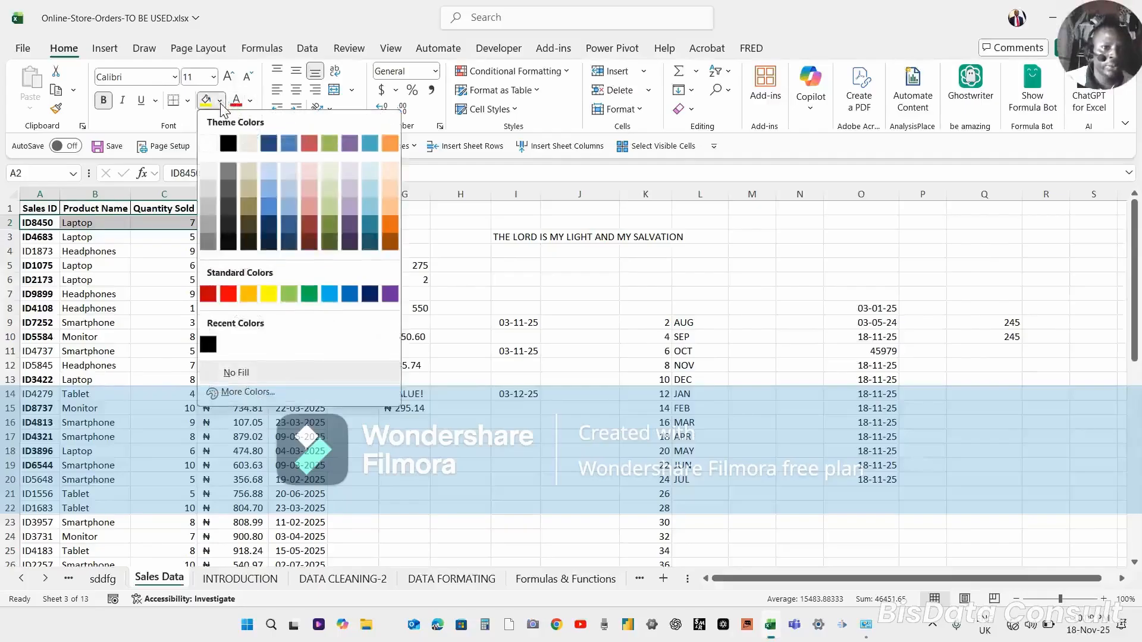
left_click(291, 297)
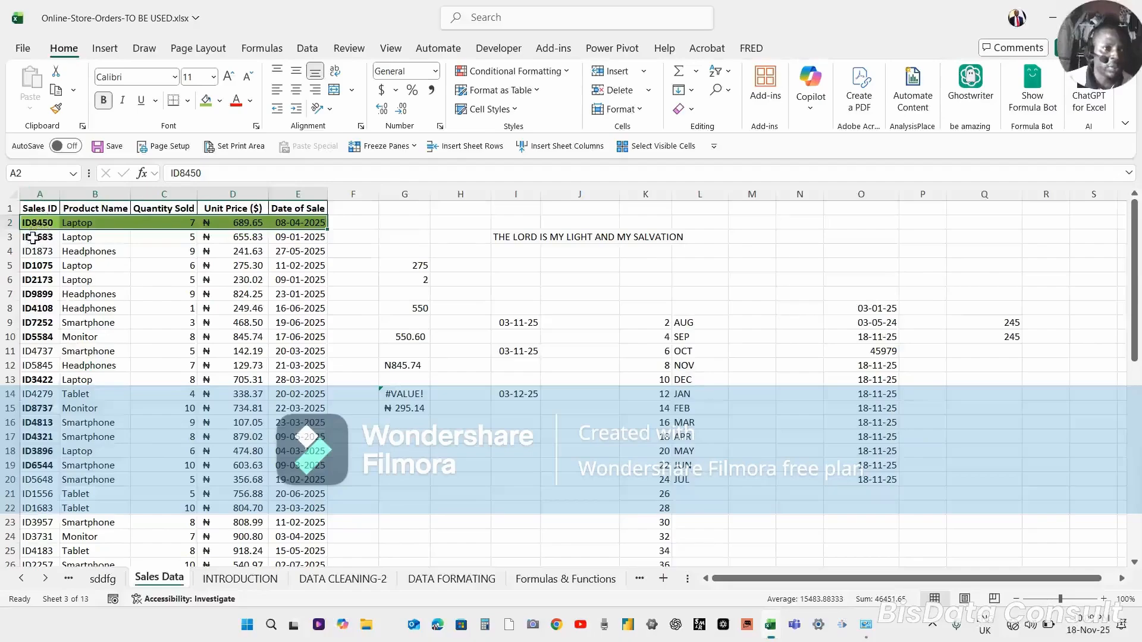
Paint row 2's green format onto A3:E20 with the Format Painter, then undo it.
left_click(56, 109)
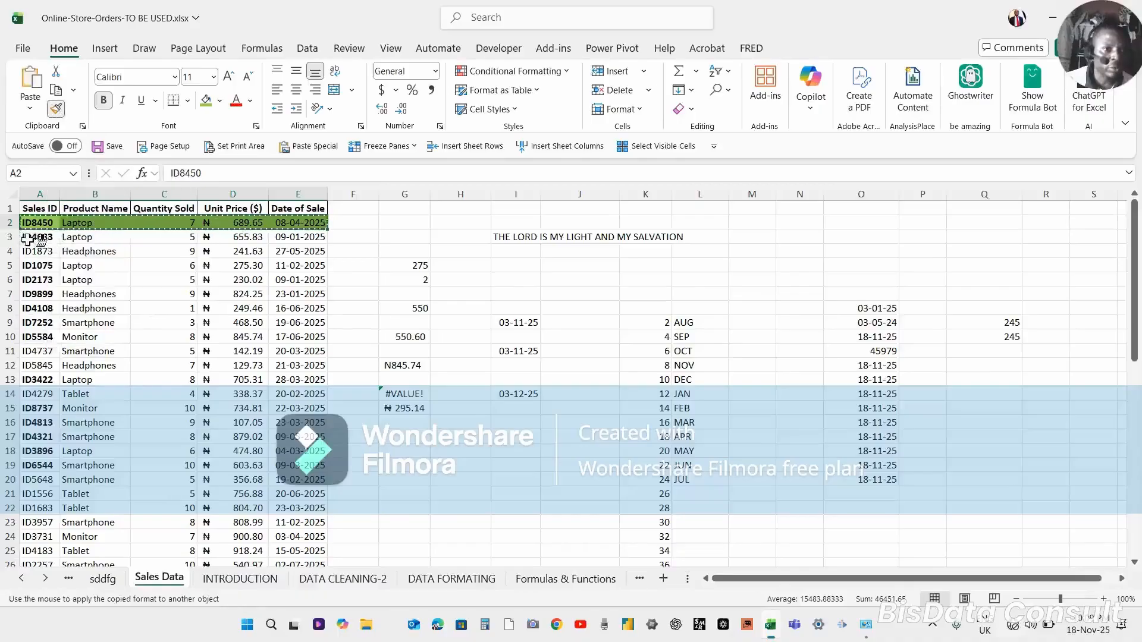
mouse_move(28, 238)
left_mouse_down()
mouse_move(288, 305)
mouse_move(297, 370)
mouse_move(284, 538)
mouse_move(278, 480)
left_mouse_up()
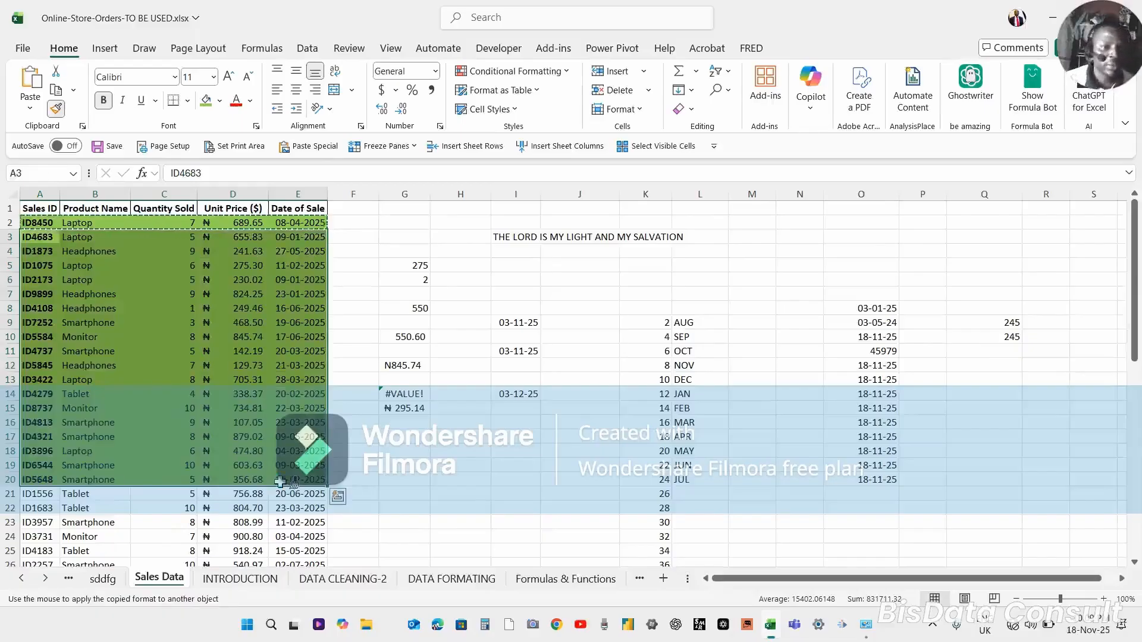
key("Escape")
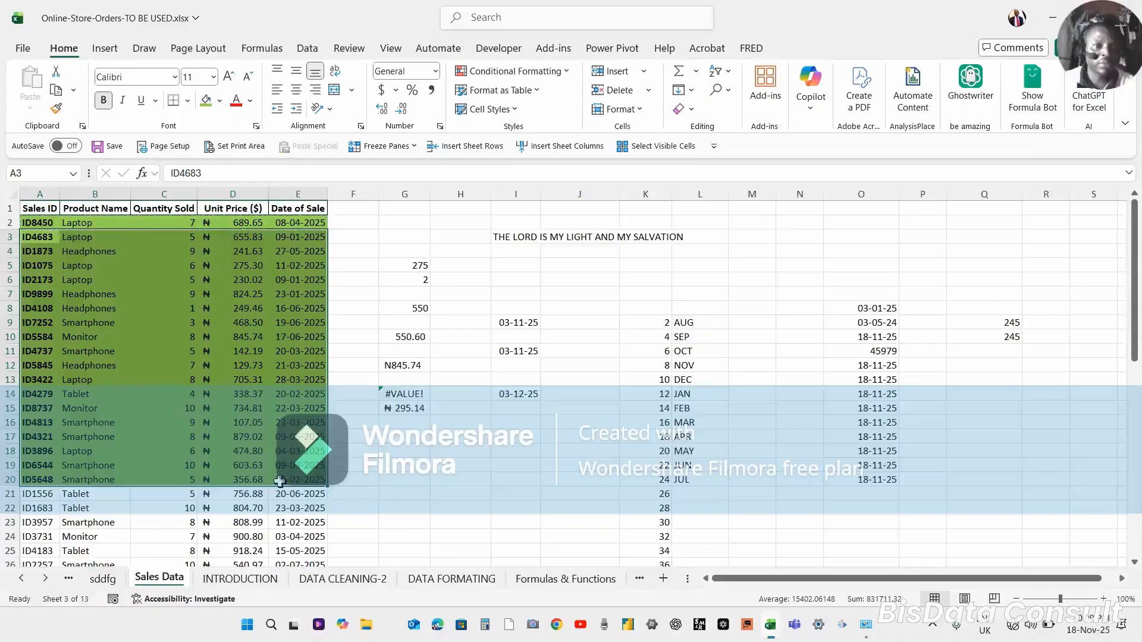
key("ctrl+z")
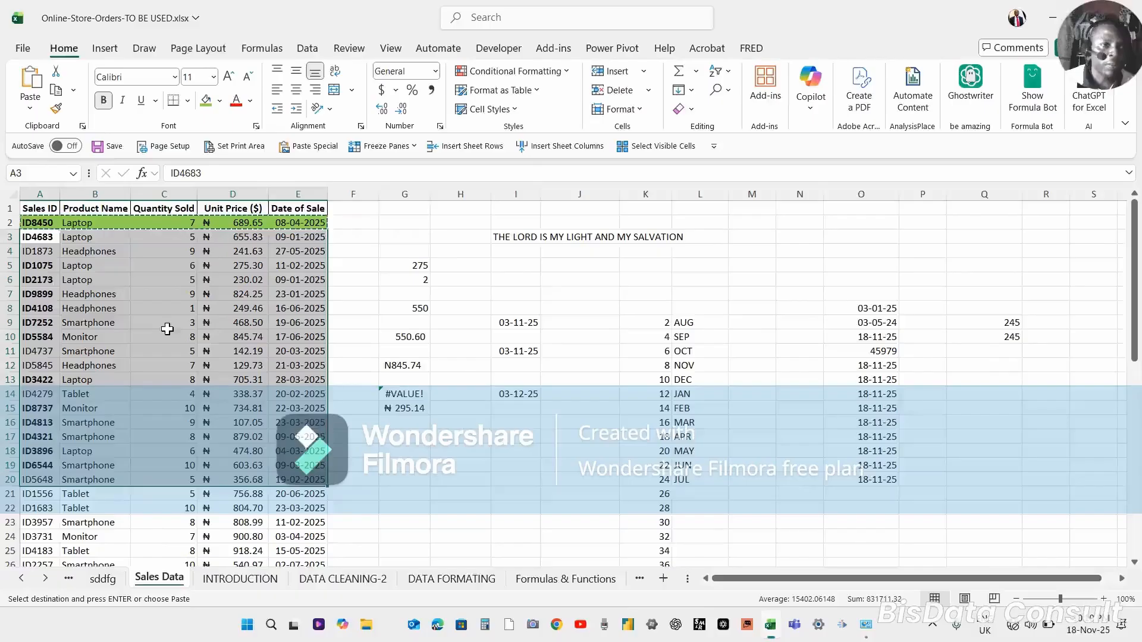
Set the font colour of row A7:E7 to red.
left_click_drag(36, 294, 287, 297)
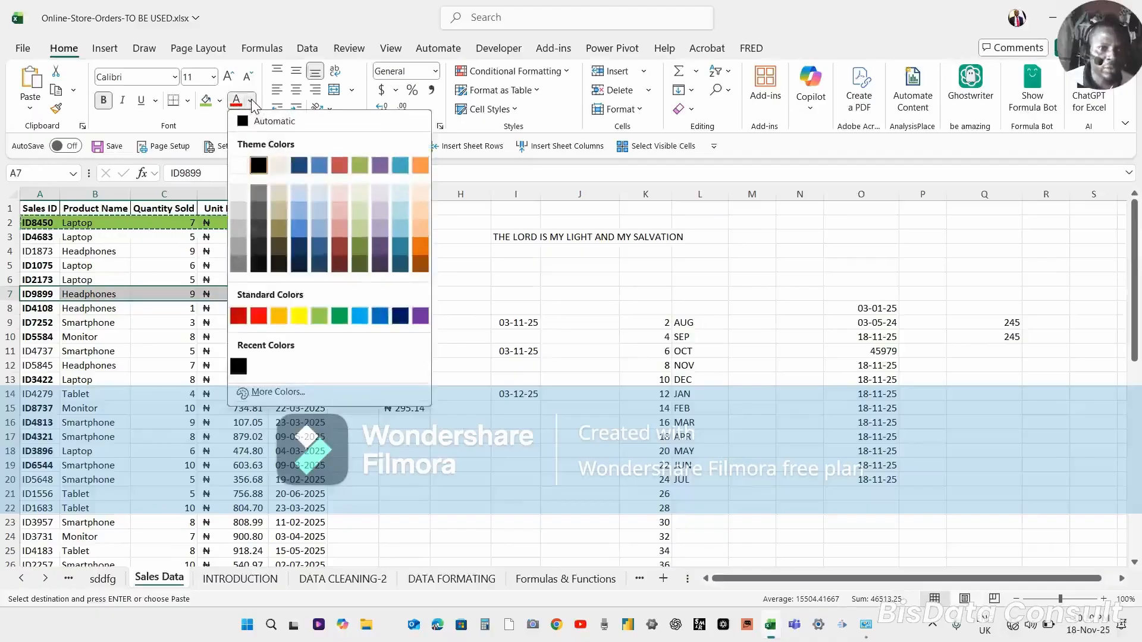
left_click(257, 316)
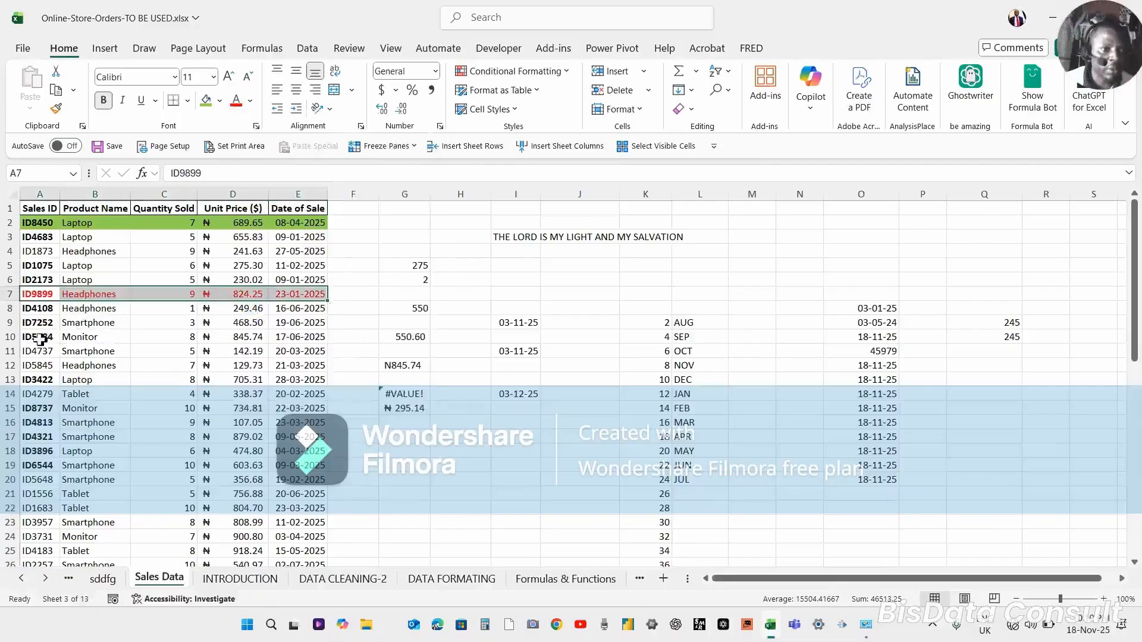
left_click_drag(42, 338, 299, 387)
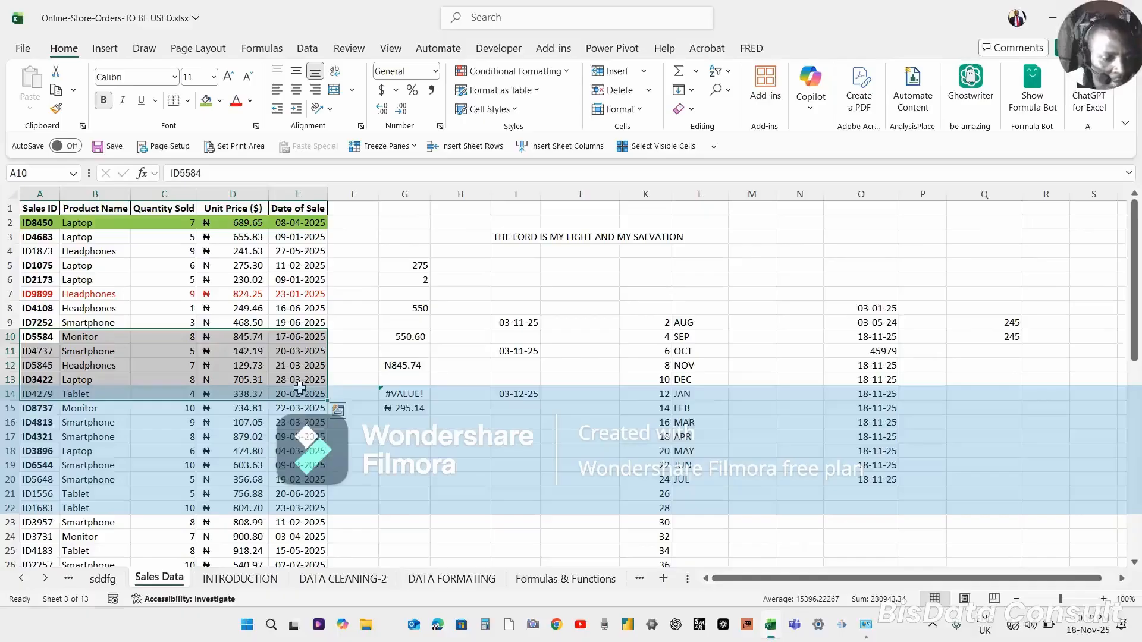
key("XF86AudioLowerVolume")
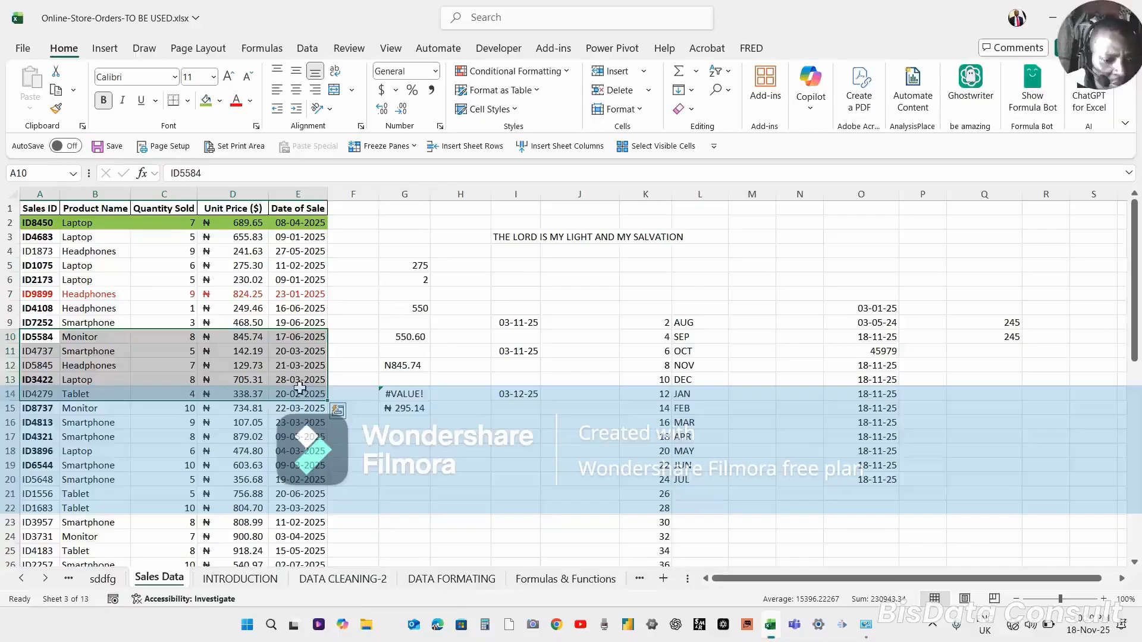
key("XF86AudioMicMute")
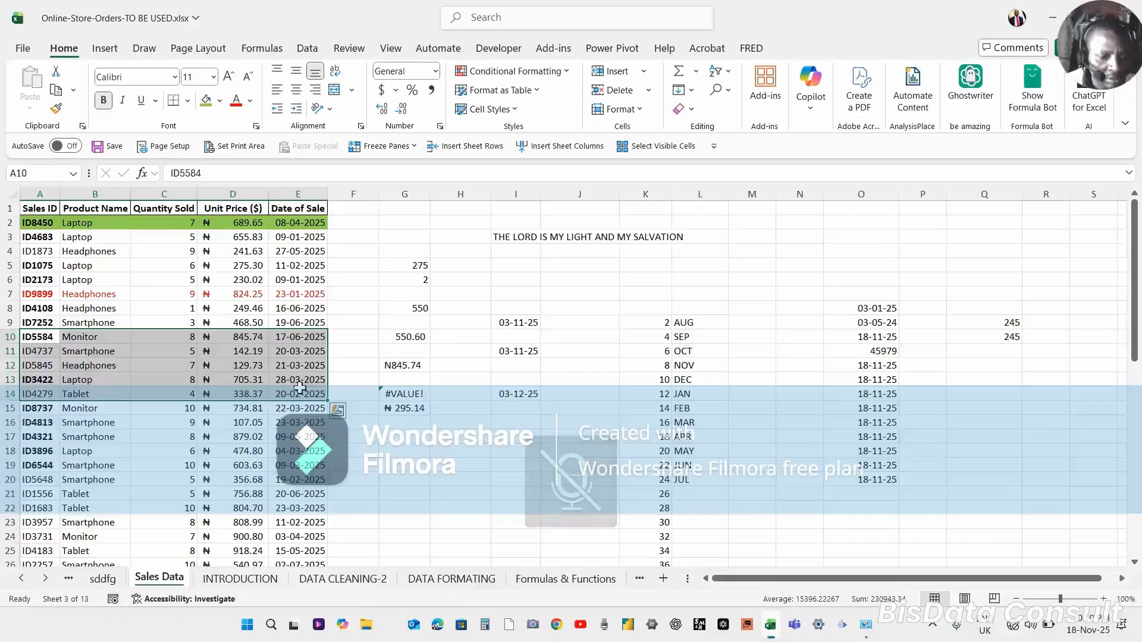
key("XF86AudioMicMute")
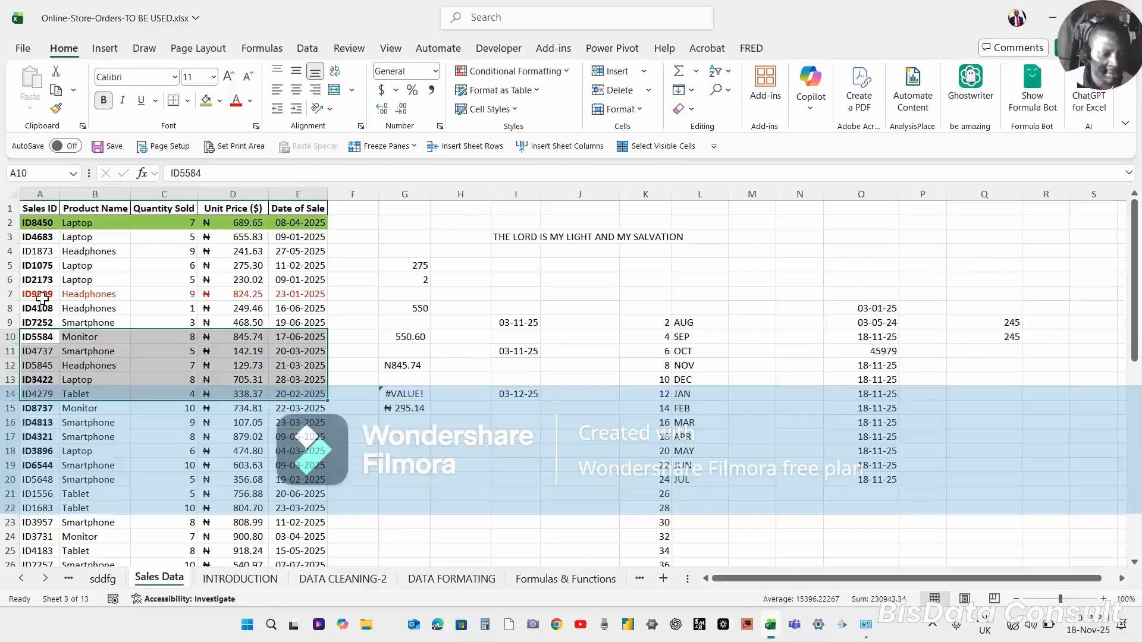
left_click(37, 294)
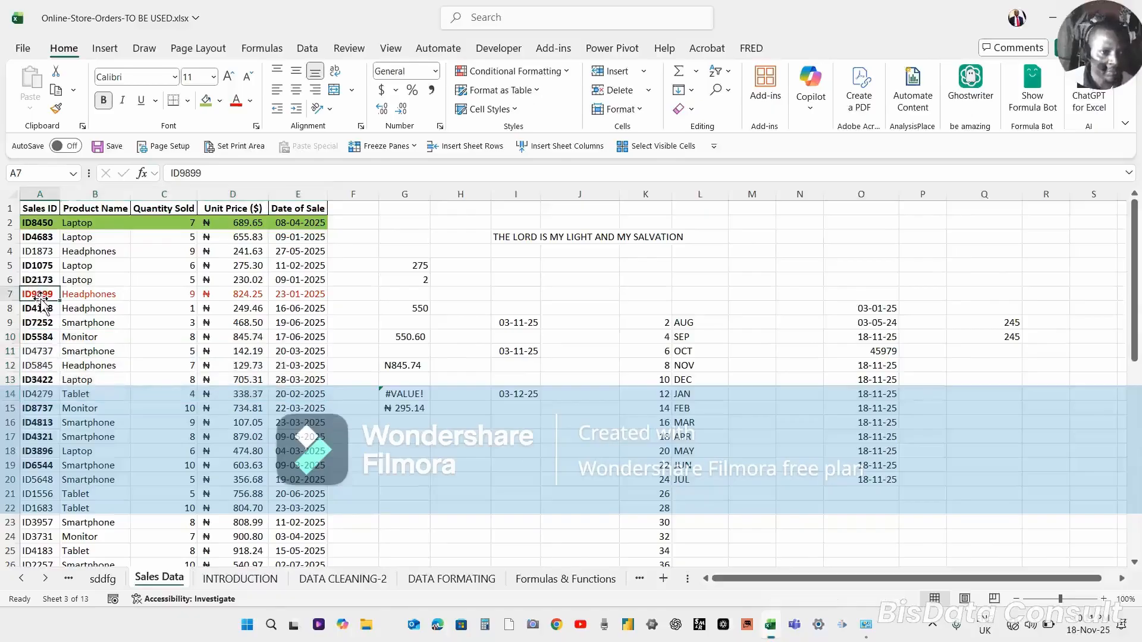
Try to repeat row 7's red font colour on the range A9:E9.
key("ctrl+shift+Right")
key("ctrl+c")
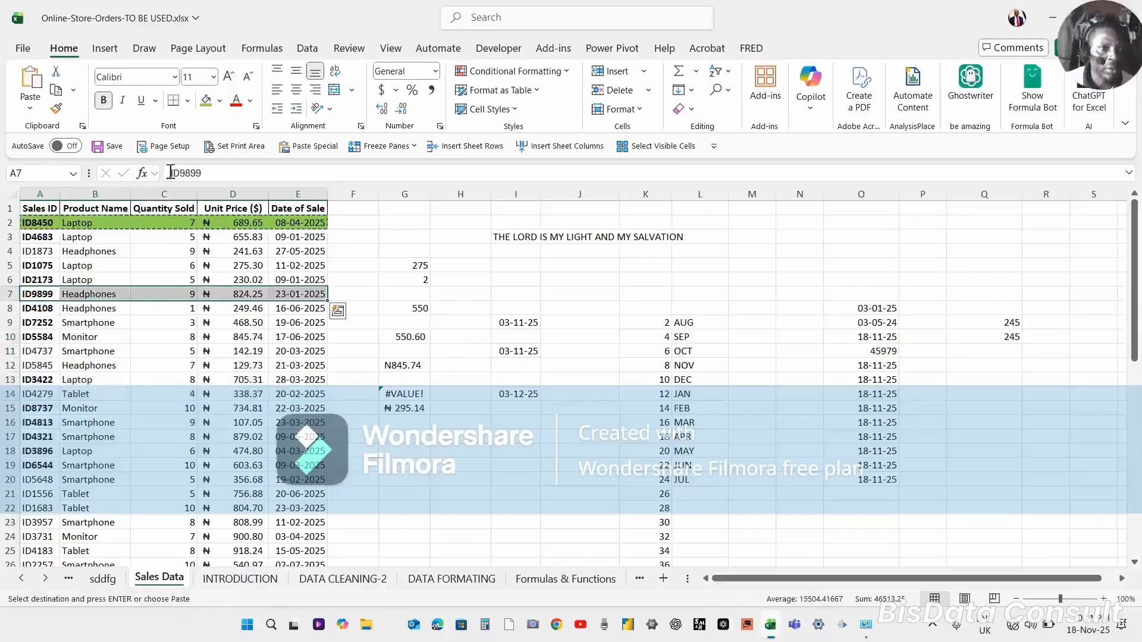
left_click(235, 100)
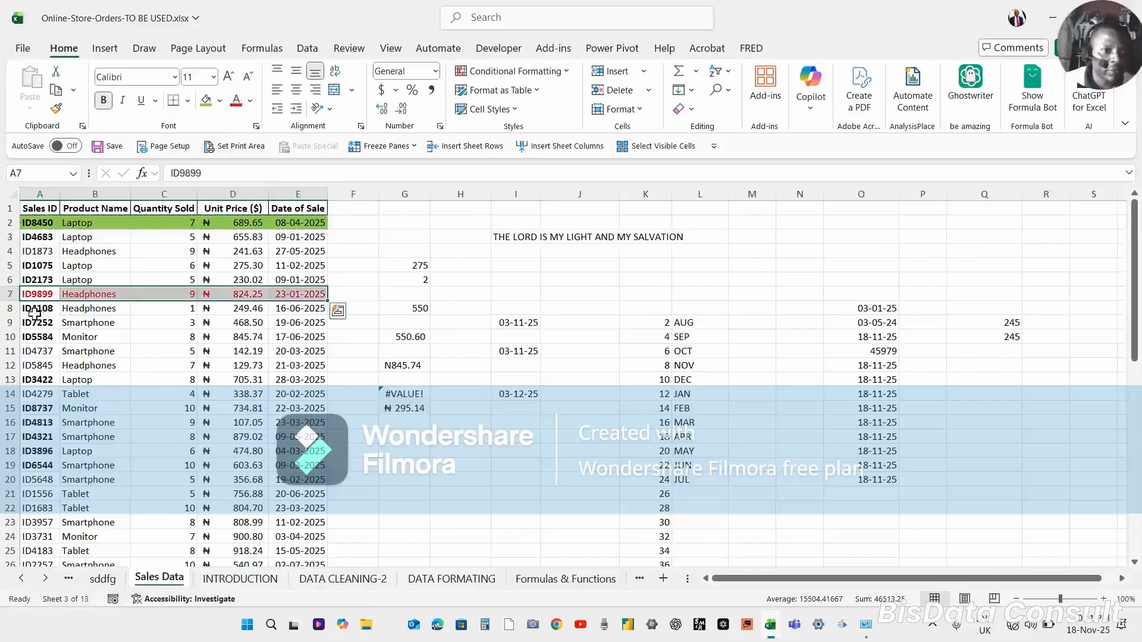
left_click_drag(33, 324, 305, 322)
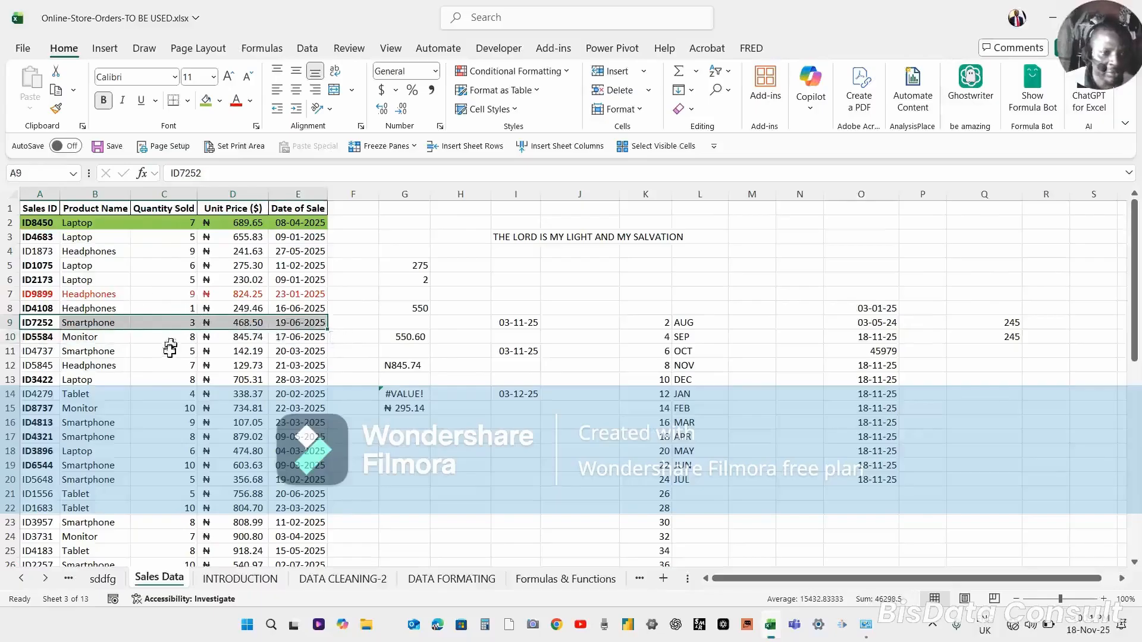
key("F4")
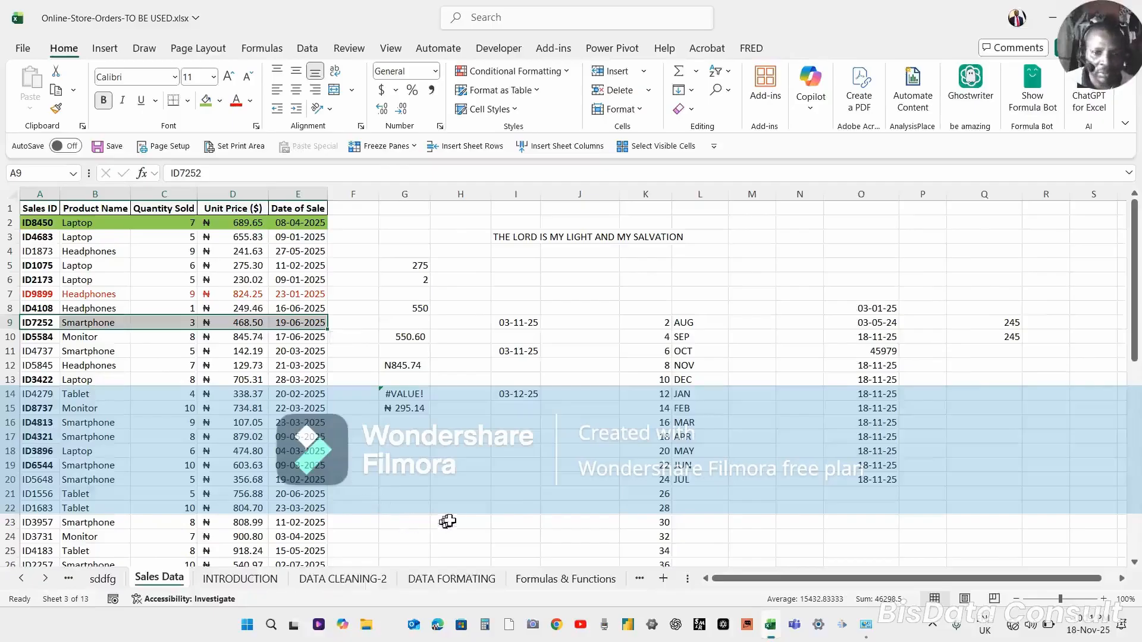
left_click(594, 543)
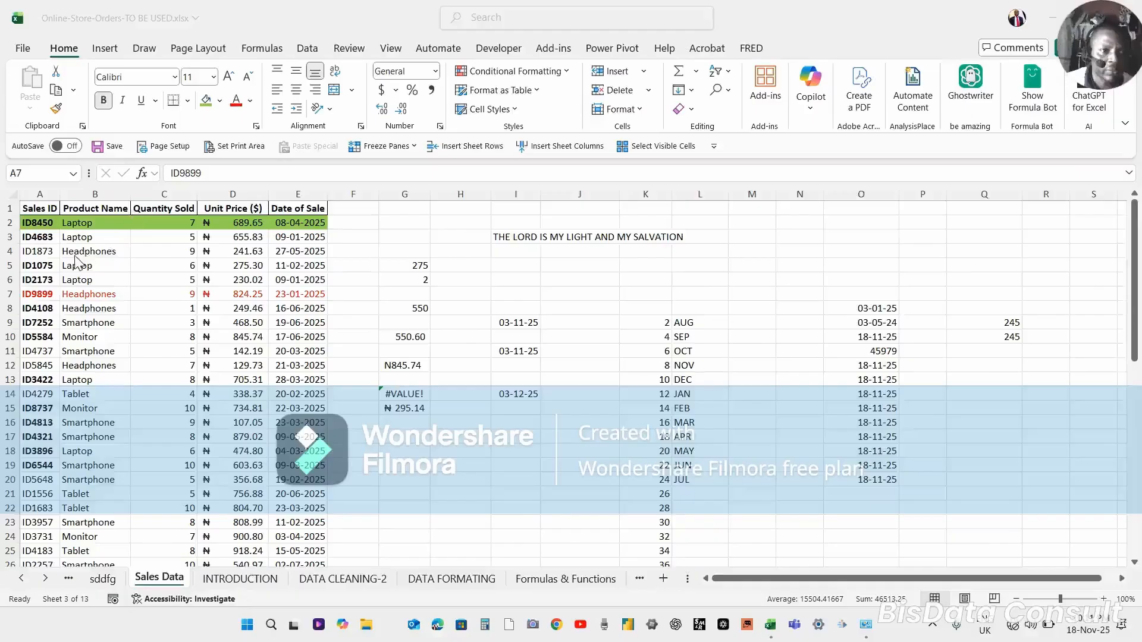
left_click(29, 290)
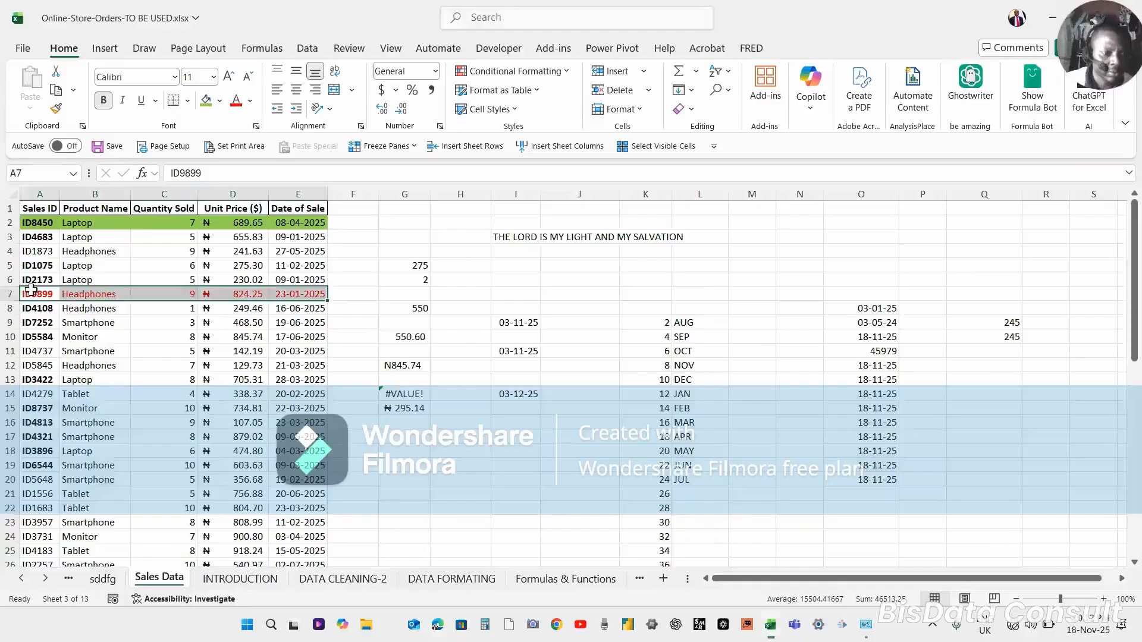
left_click(251, 102)
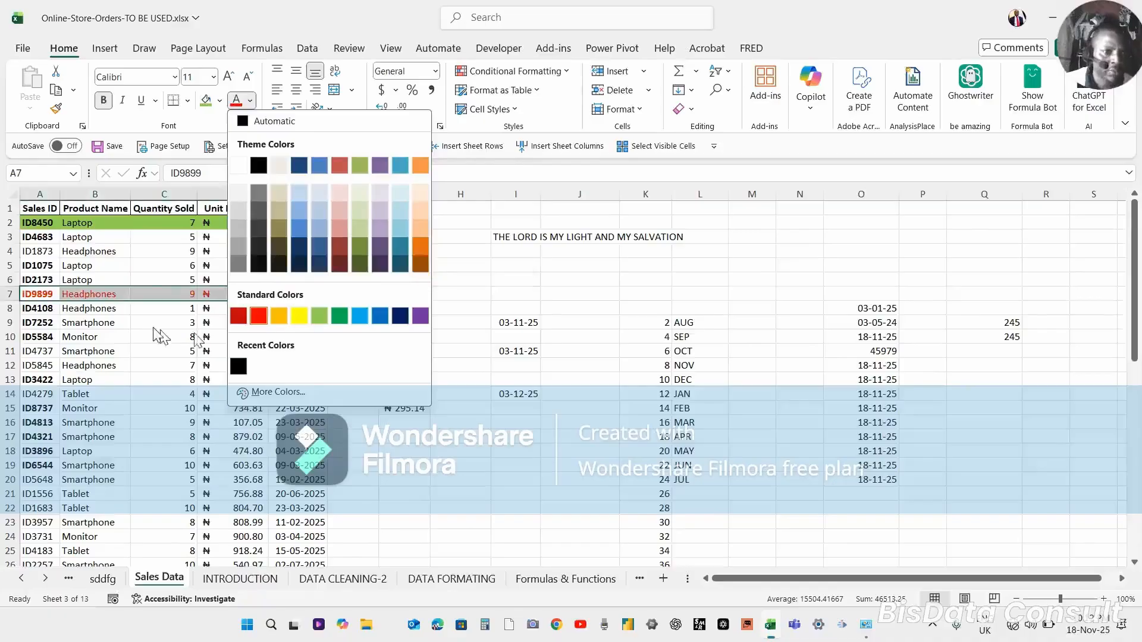
left_click(26, 327)
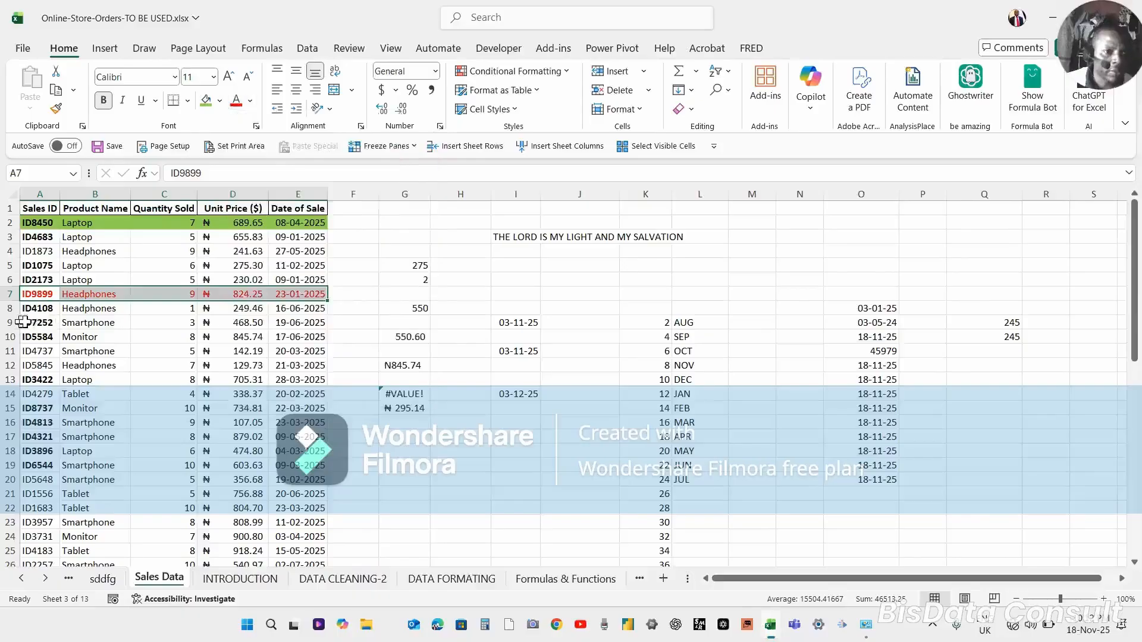
Repeat the red font colour on the range A9:E12.
left_click(34, 322)
key("shift+Right")
key("shift+Right")
key("shift+Right")
key("shift+Right")
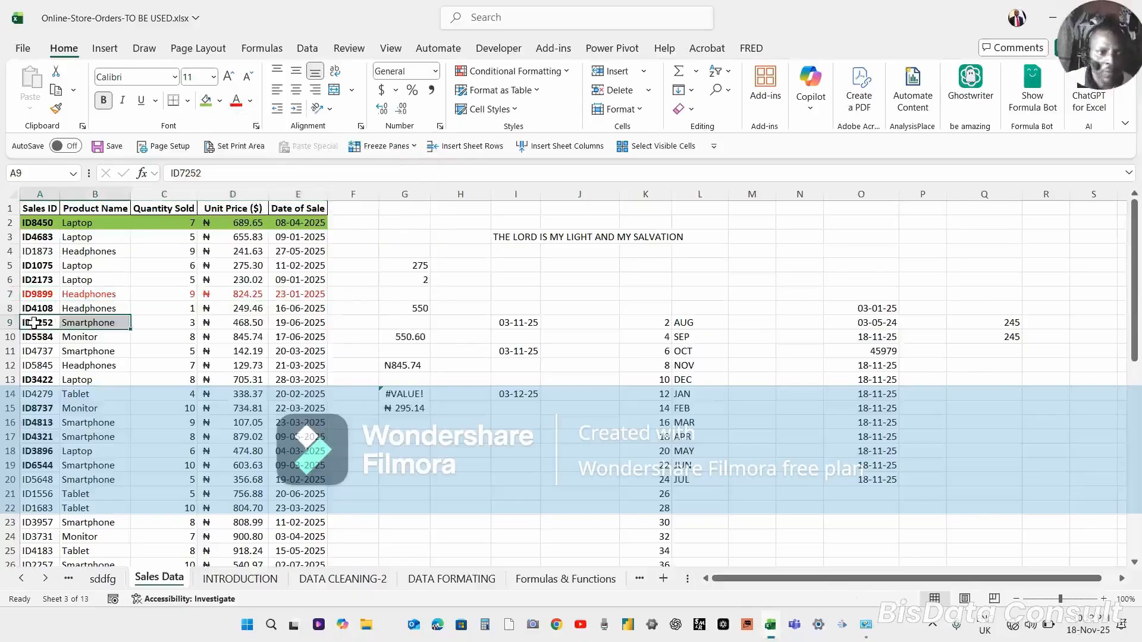
key("shift+Down")
key("shift+Down")
key("shift+Down")
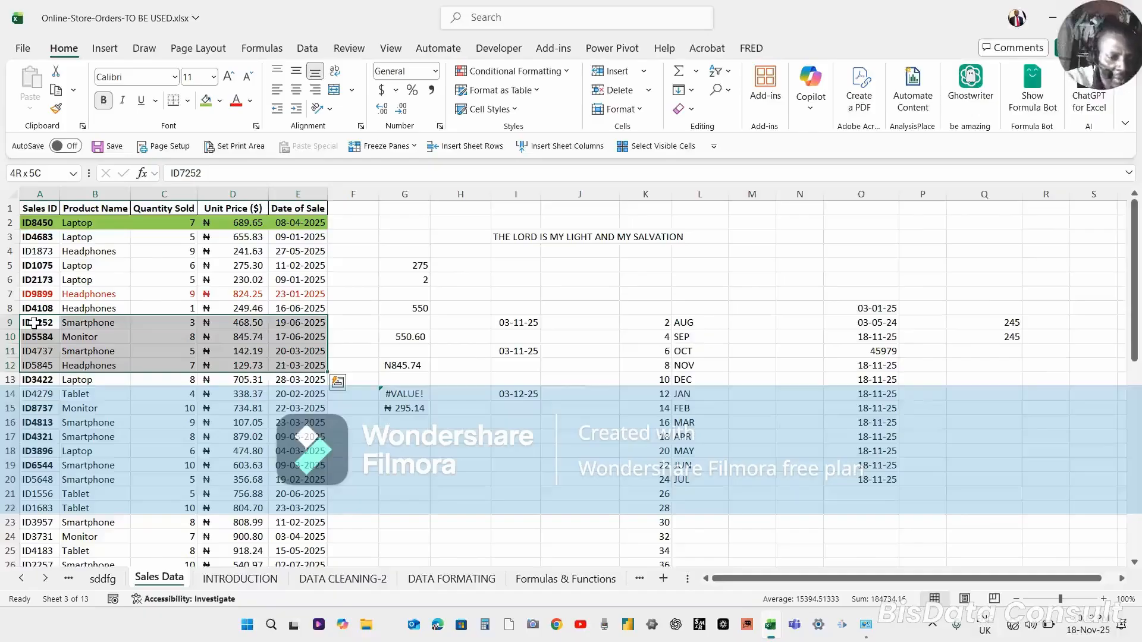
key("F4")
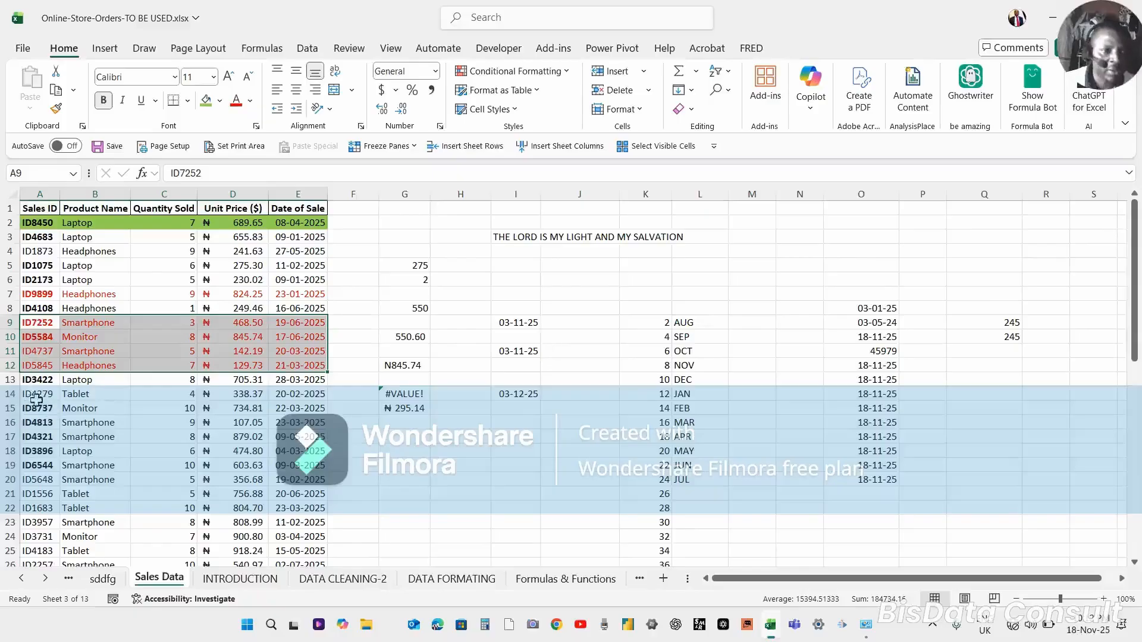
Fill cell B17 with the standard blue fill colour.
left_click(87, 418)
left_click(86, 434)
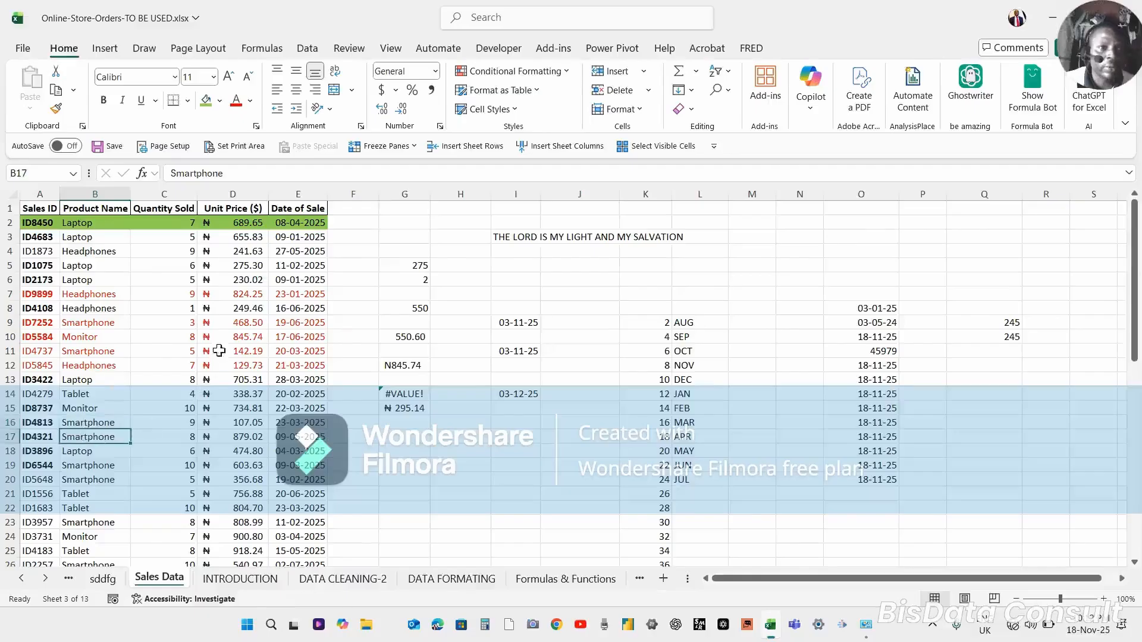
left_click(219, 100)
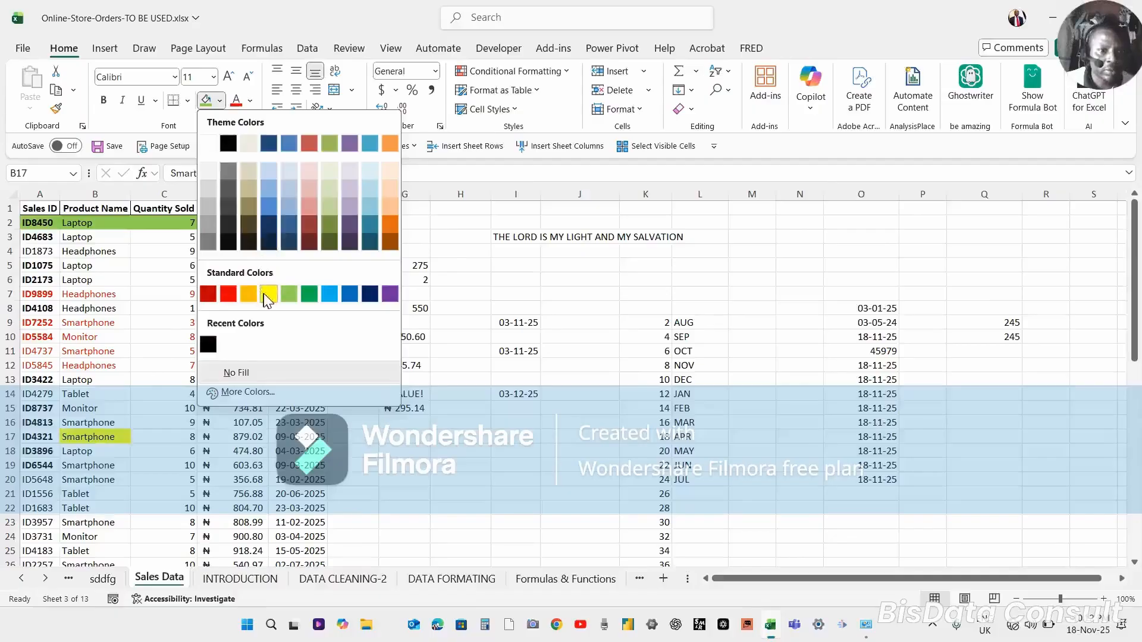
left_click(348, 295)
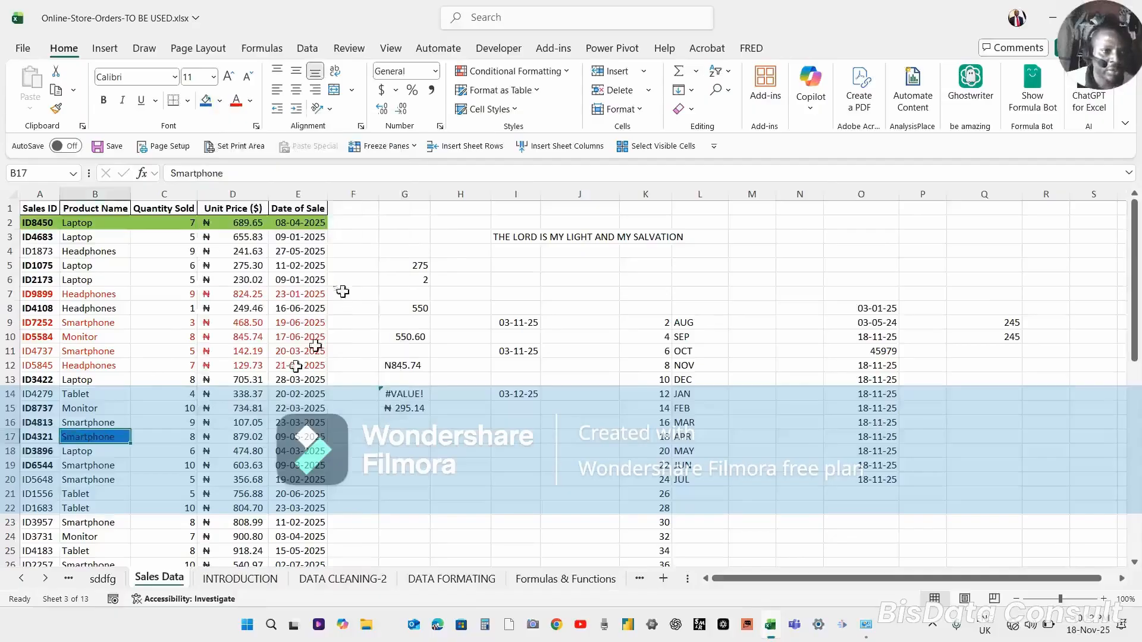
Repeat the blue fill on cells B20 and B21.
left_click(102, 479)
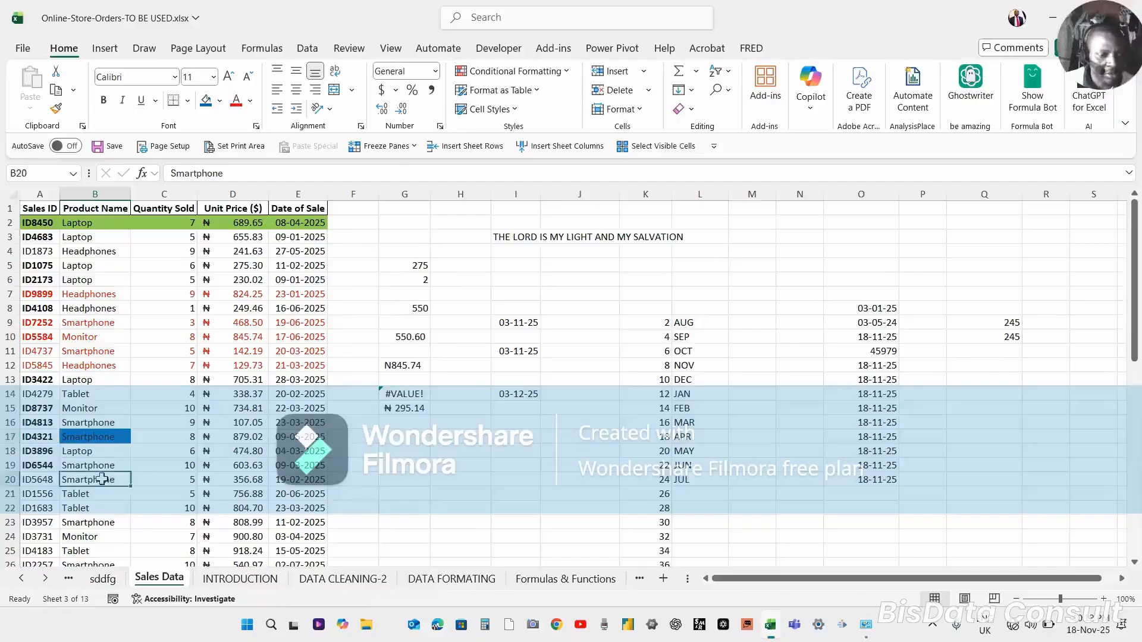
key("F4")
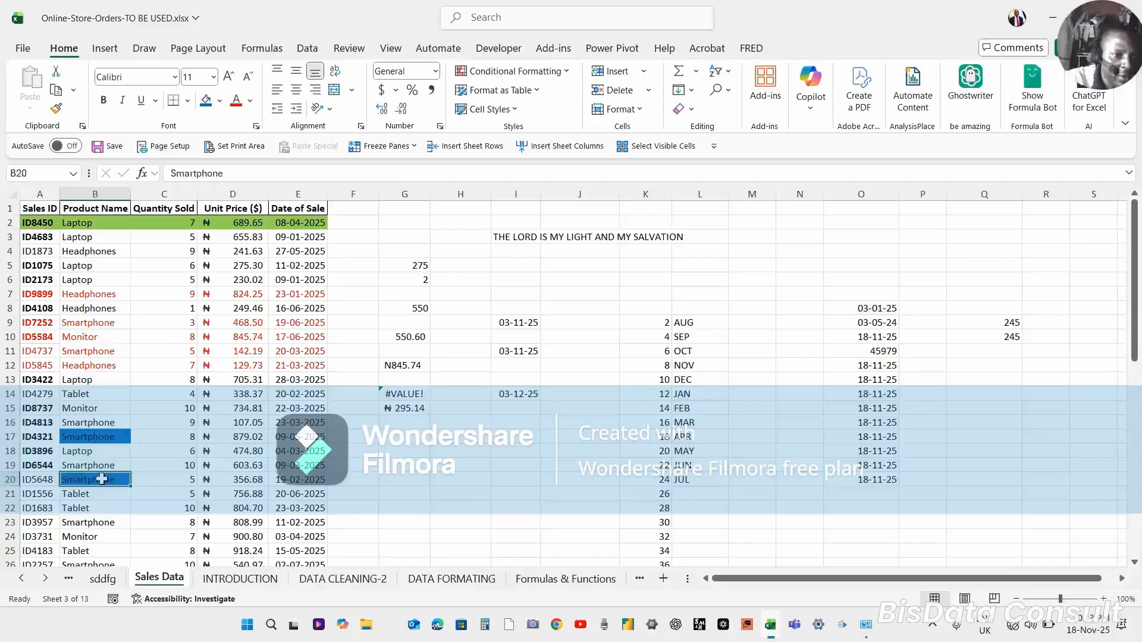
left_click(99, 493)
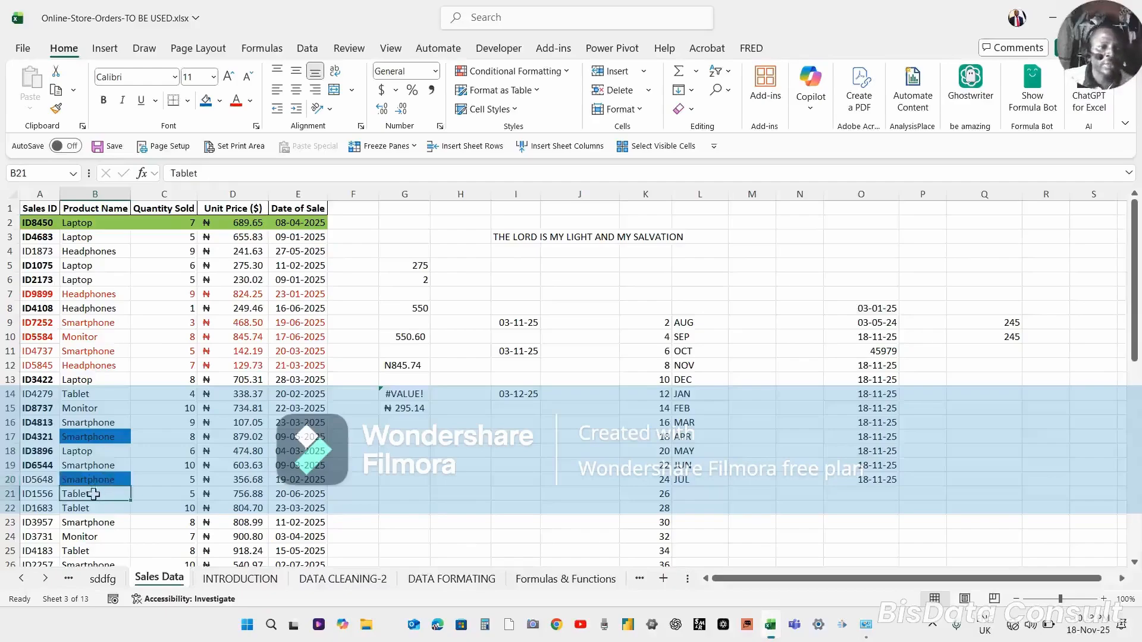
left_click(101, 480)
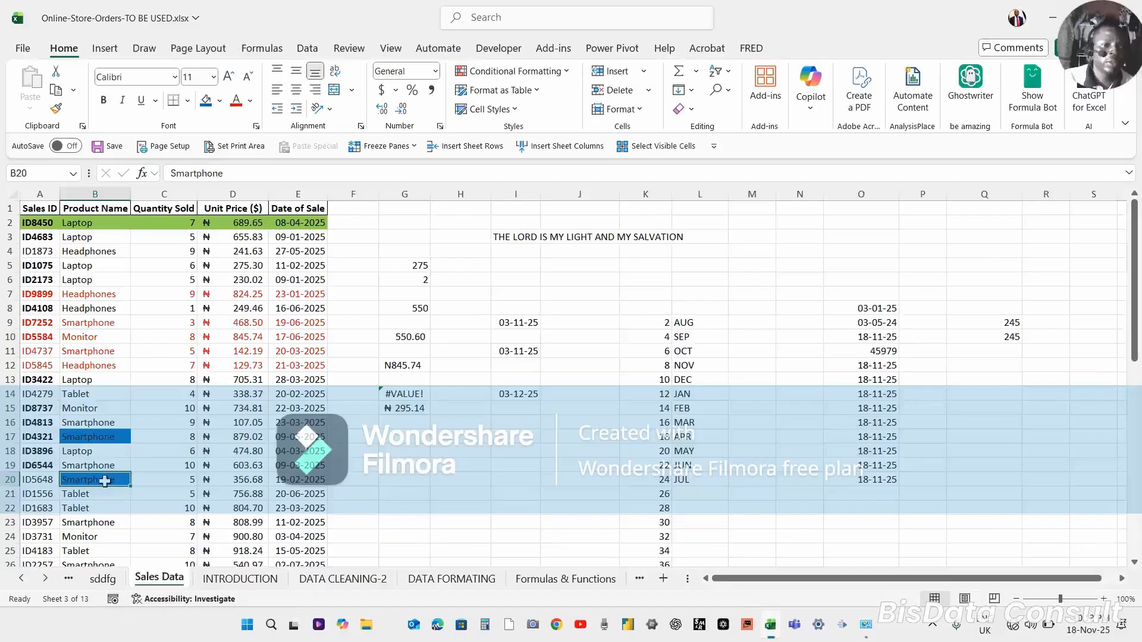
left_click(90, 496)
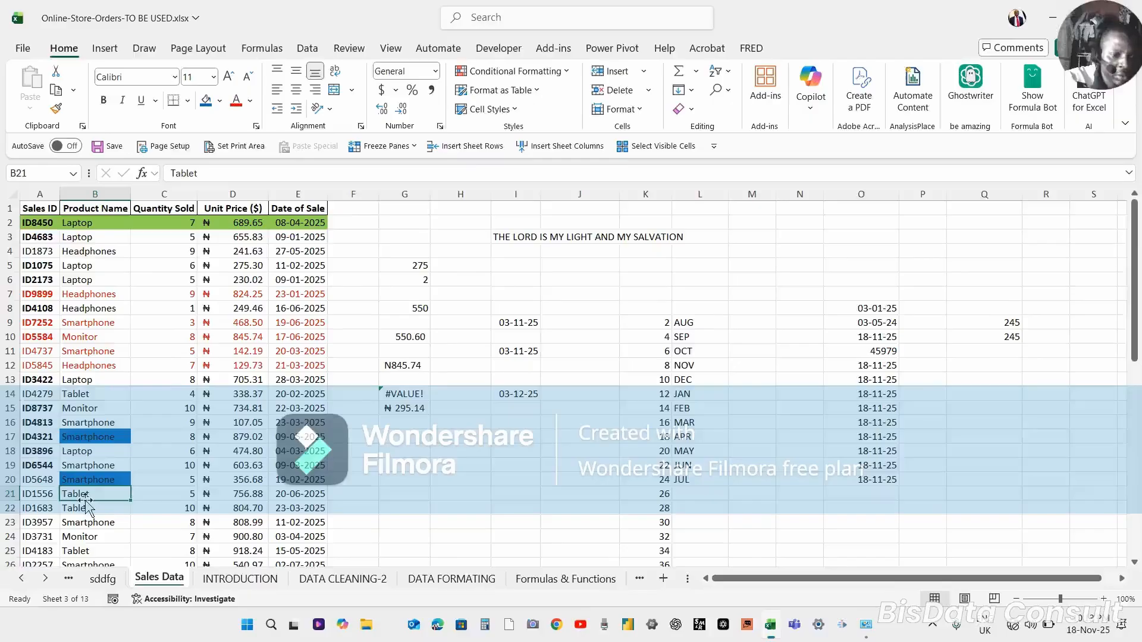
left_click(85, 497, "ctrl")
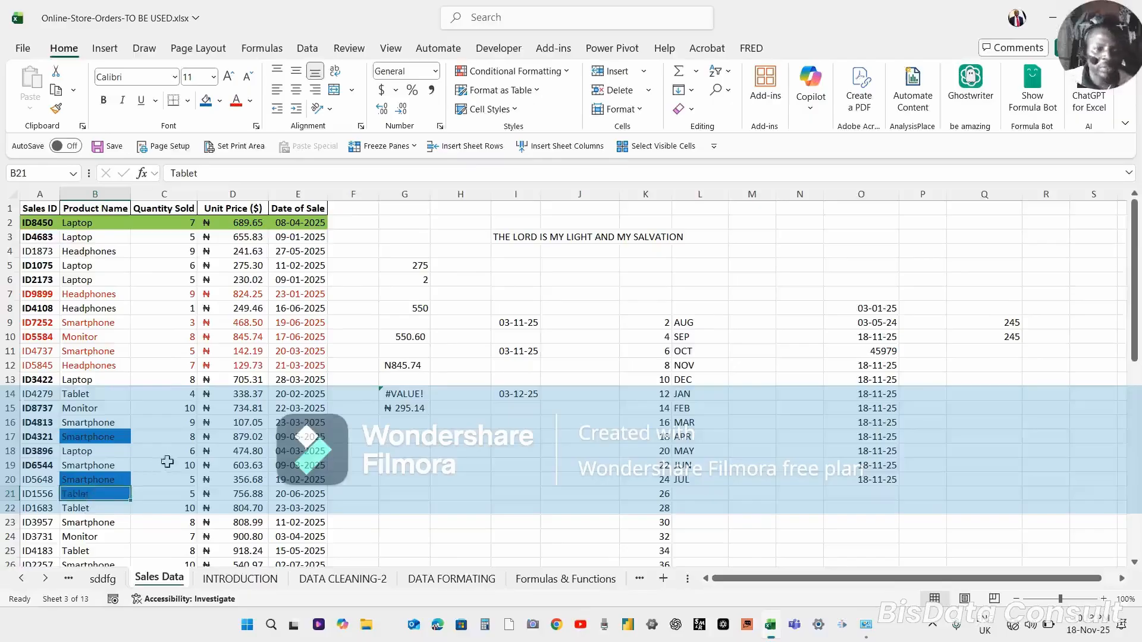
left_click(233, 454, "ctrl")
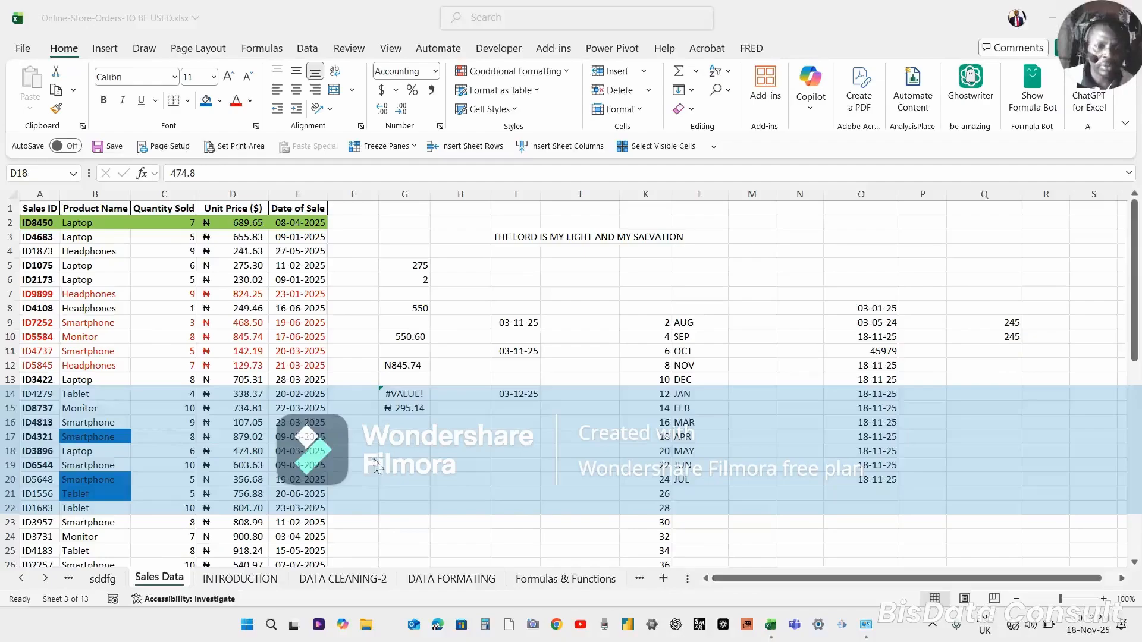
left_click(391, 455)
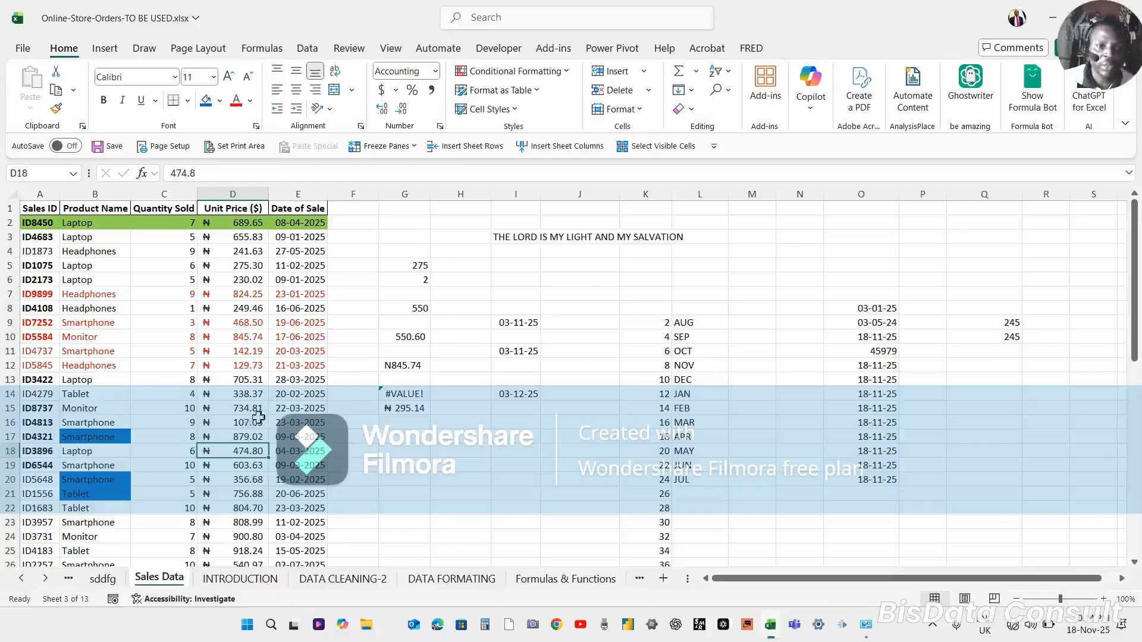
left_click(257, 418)
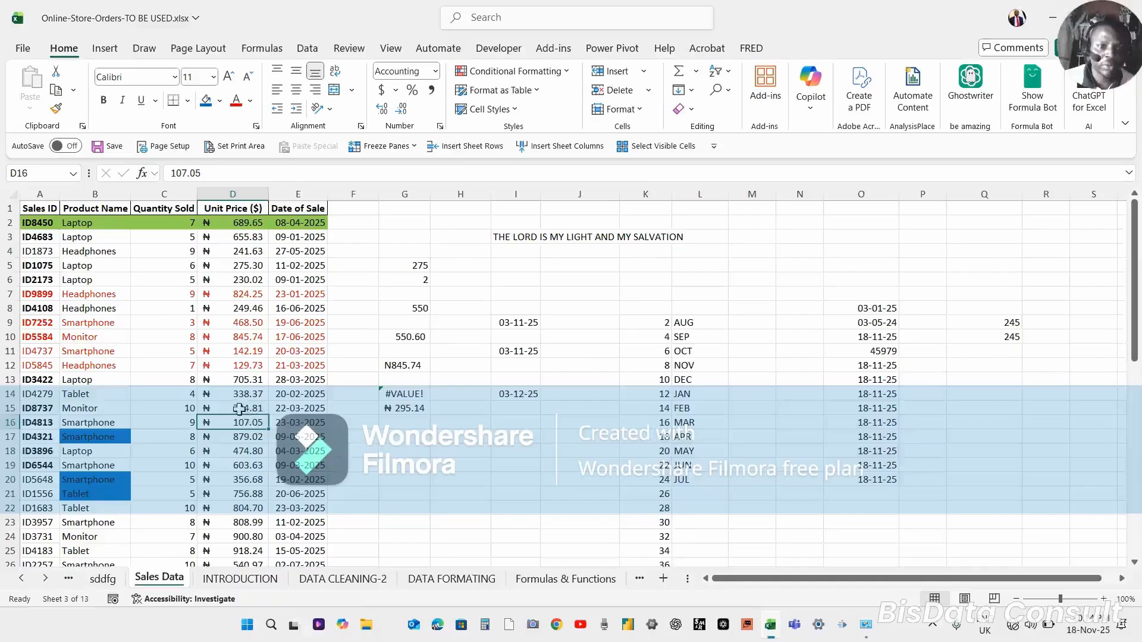
left_click(239, 409)
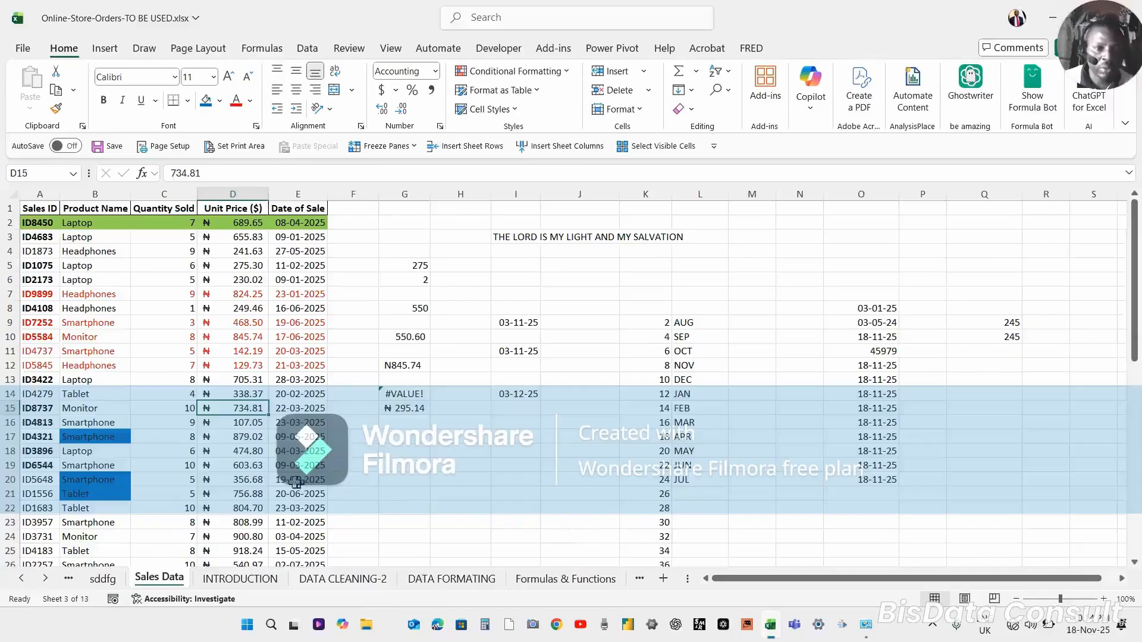
left_click(265, 482)
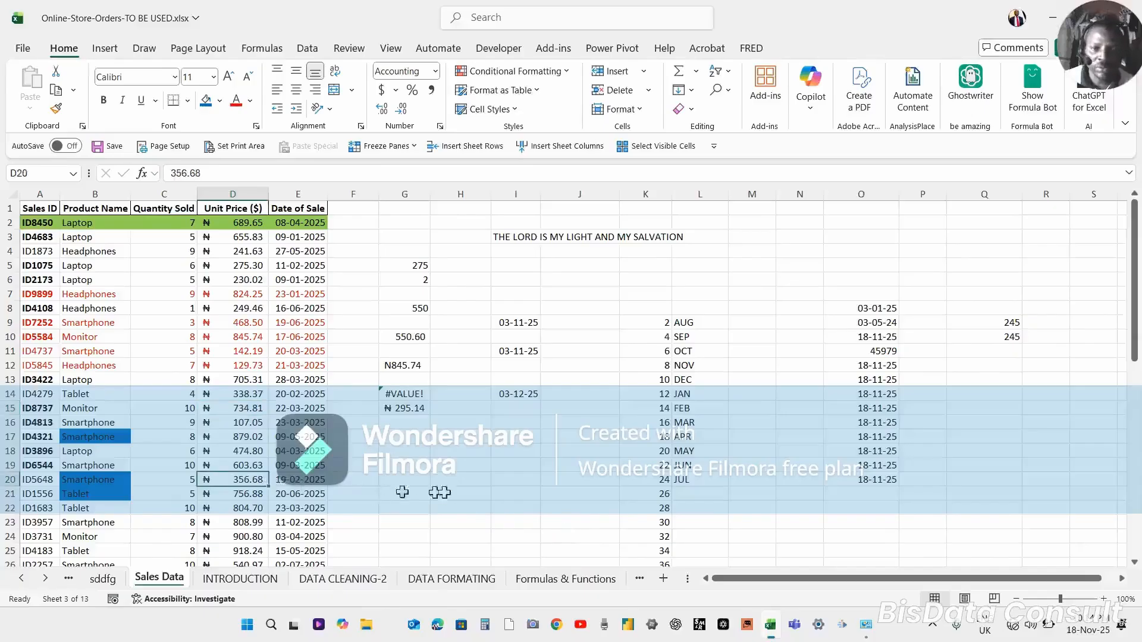